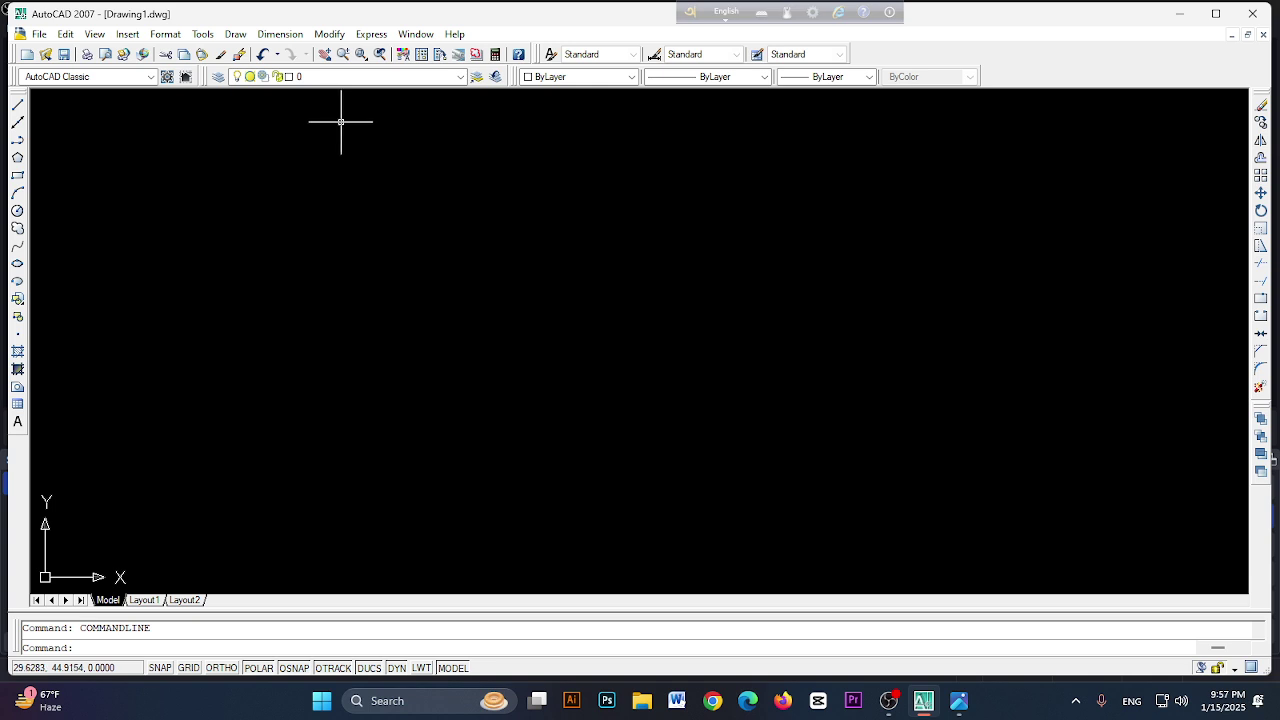
# - Set the drawing's length units to Architectural with a precision of 0'-0"
pyautogui.click(164, 34)
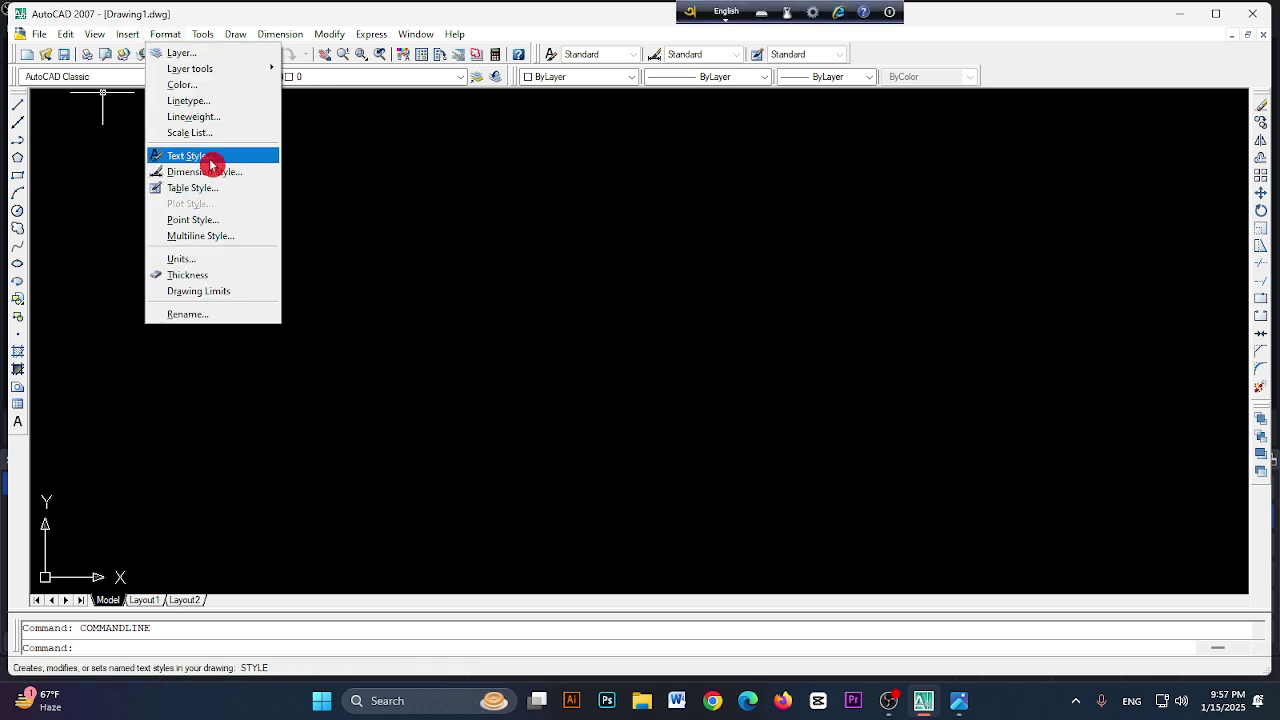
pyautogui.click(214, 262)
pyautogui.click(568, 270)
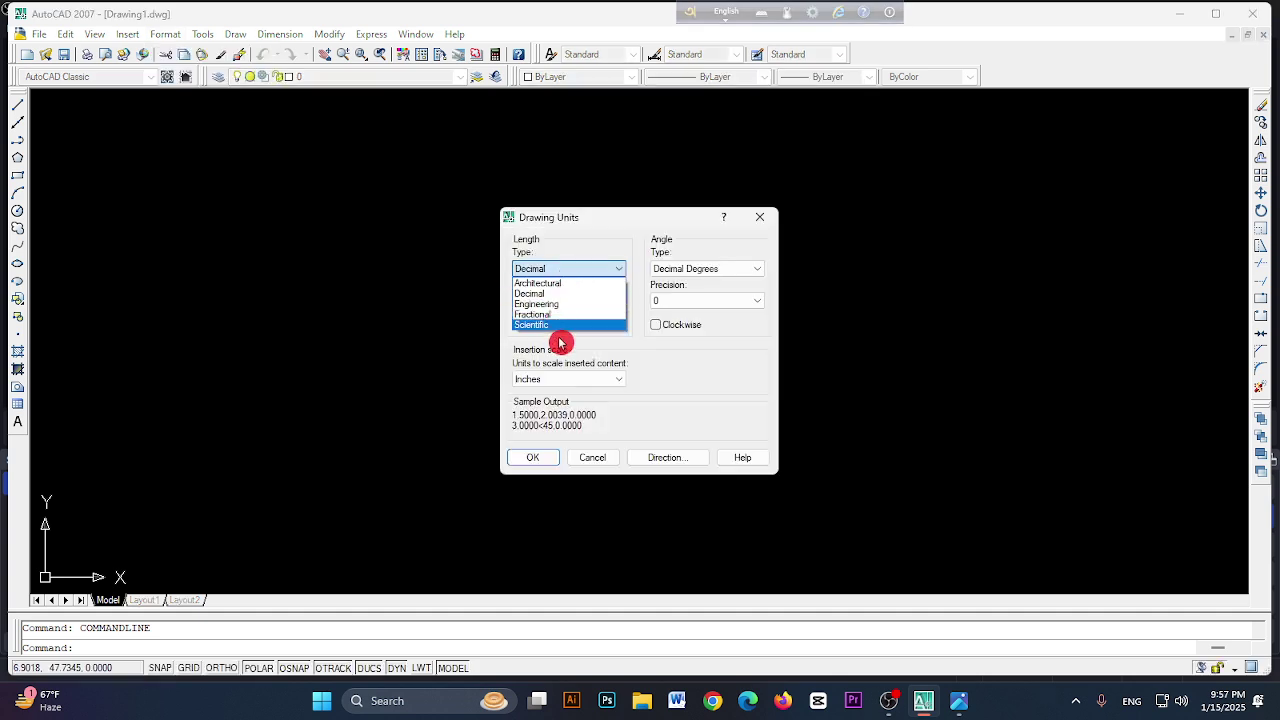
pyautogui.click(560, 284)
pyautogui.click(570, 301)
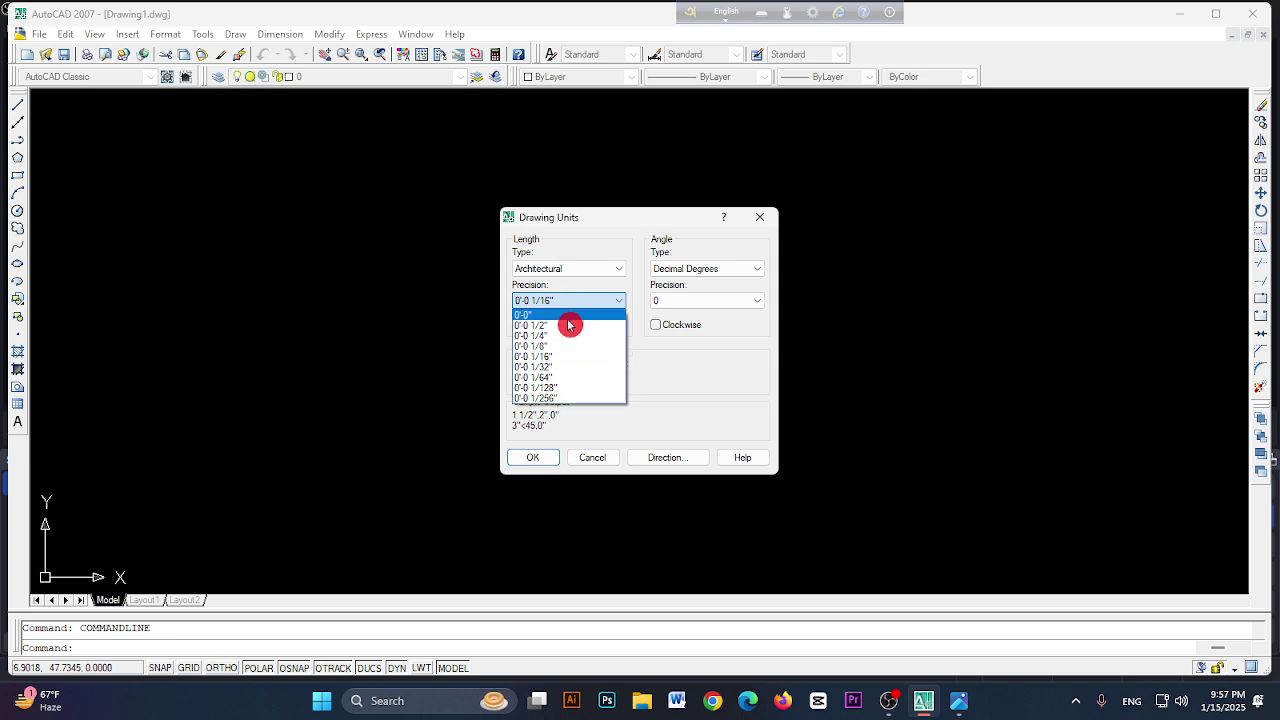
pyautogui.click(565, 316)
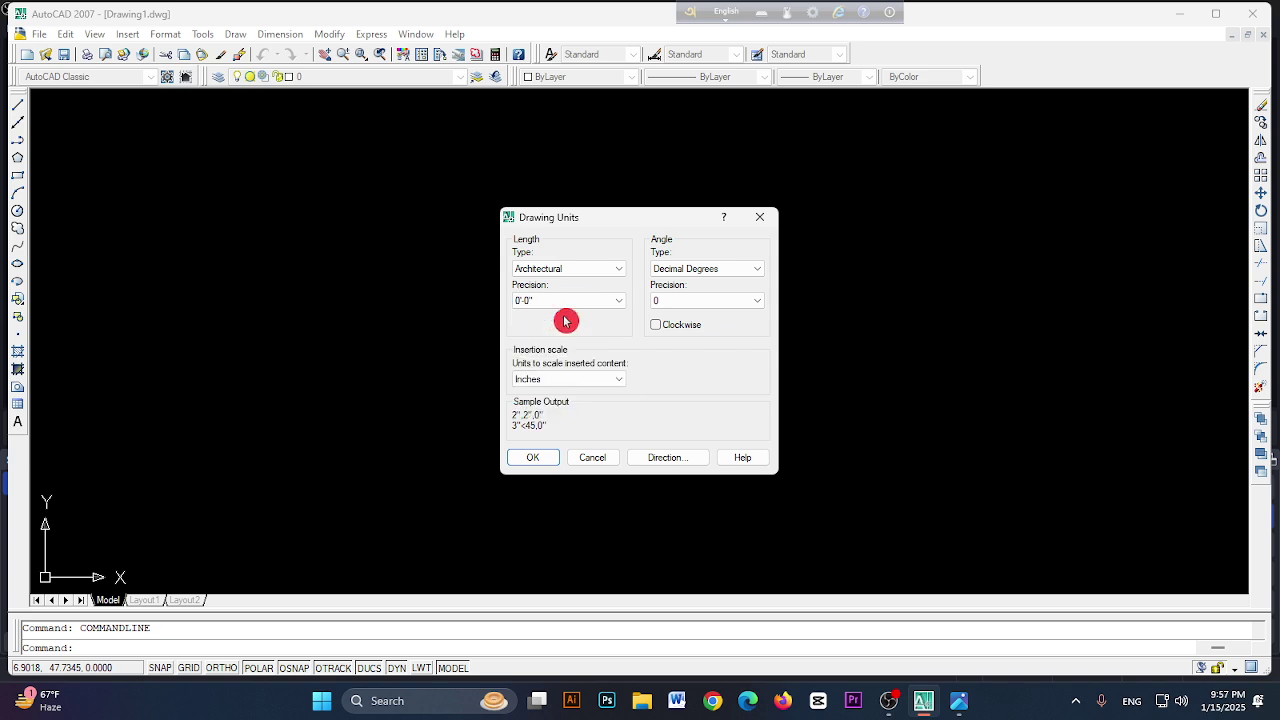
pyautogui.click(536, 459)
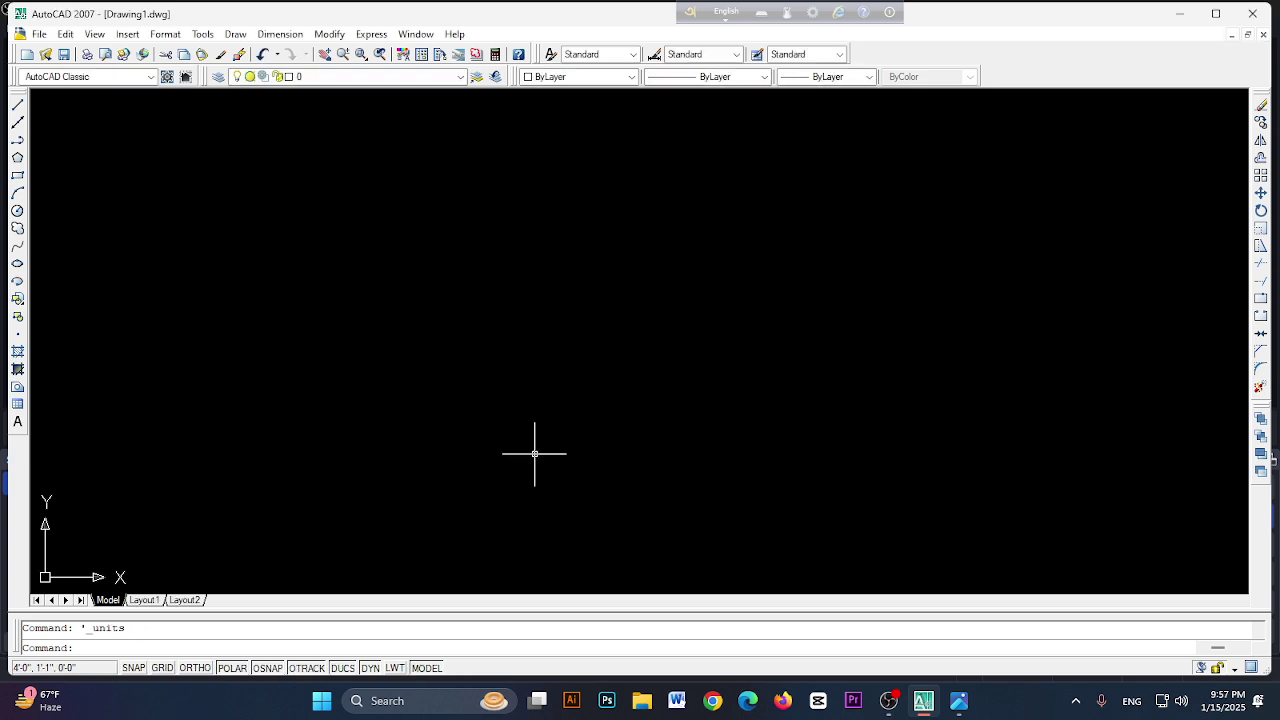
# - Create a new dimension style based on Standard for all dimensions, named with the author's name
pyautogui.click(178, 39)
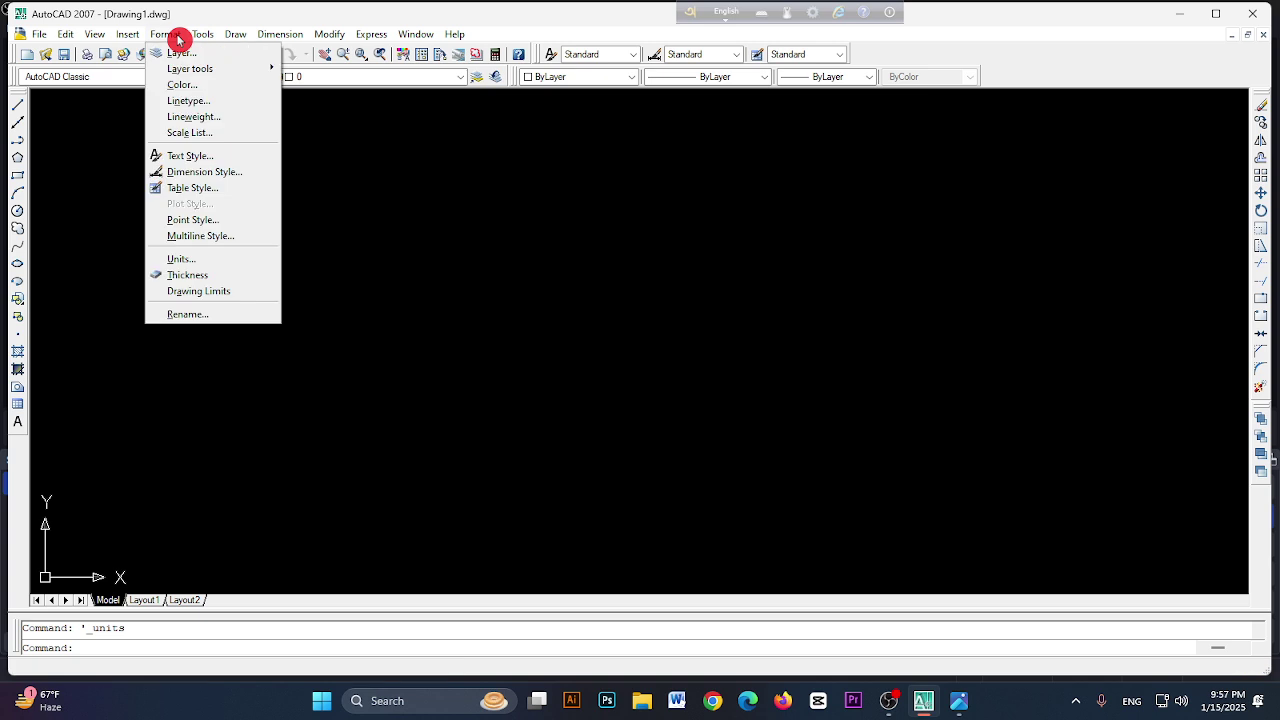
pyautogui.click(222, 174)
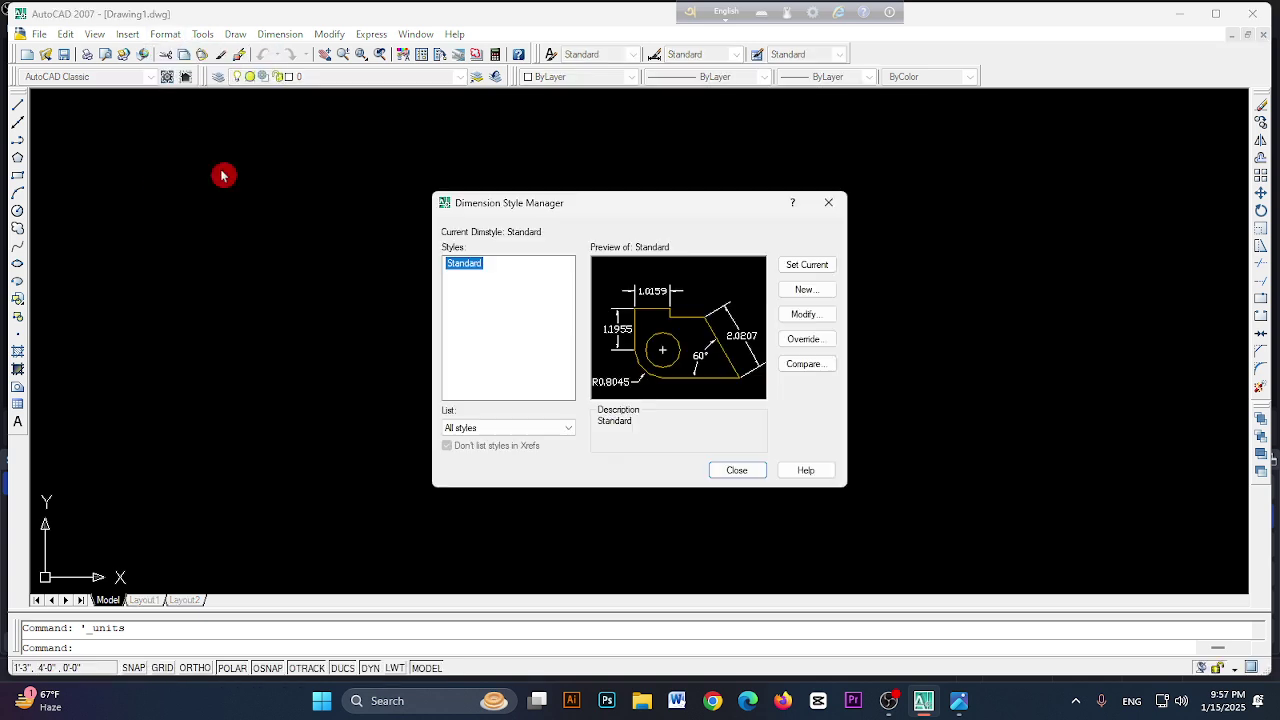
pyautogui.click(822, 290)
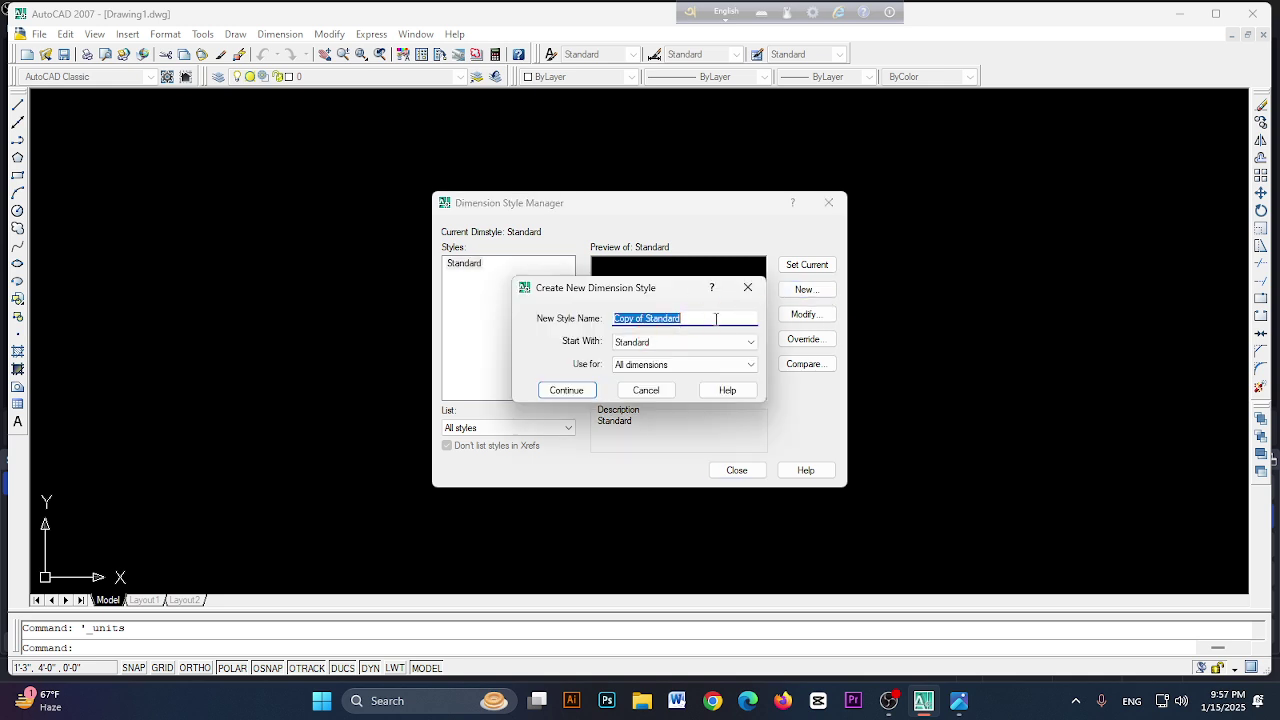
pyautogui.click(606, 316)
pyautogui.write('Al Amin')
pyautogui.click(574, 390)
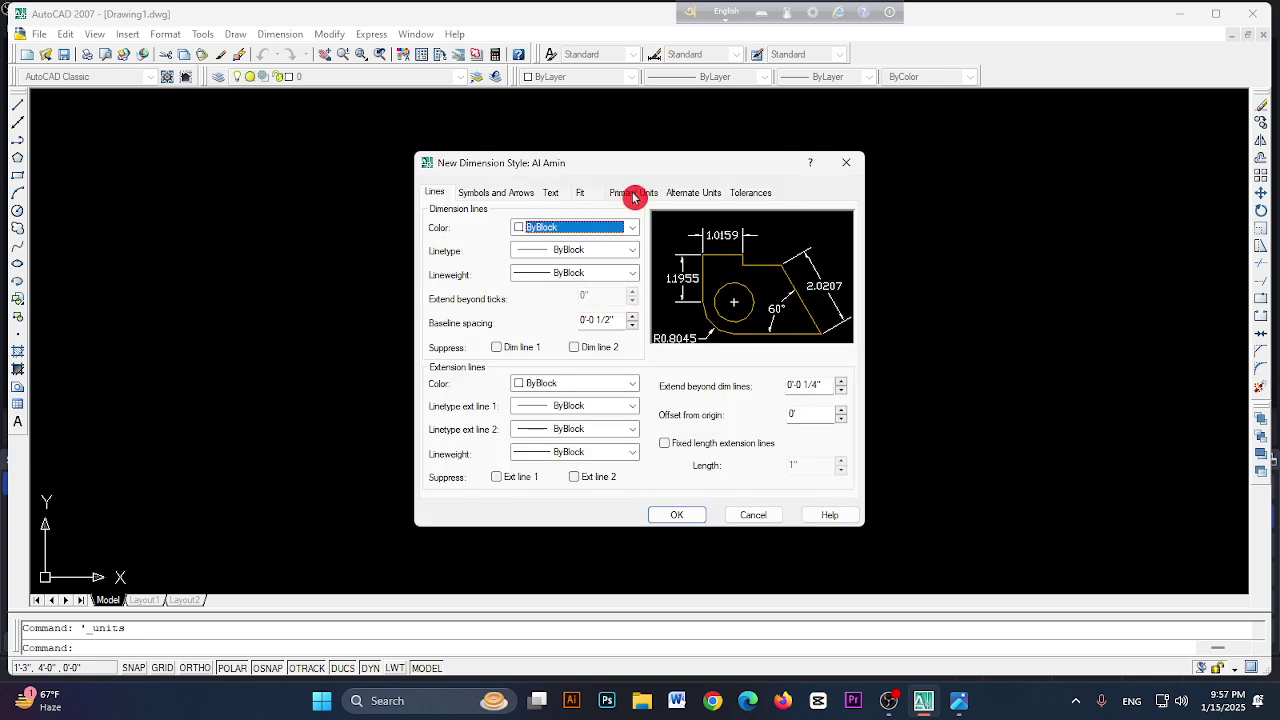
# - Set the new dimension style's primary unit format to Architectural with a precision of 0'-0"
pyautogui.click(634, 196)
pyautogui.click(610, 229)
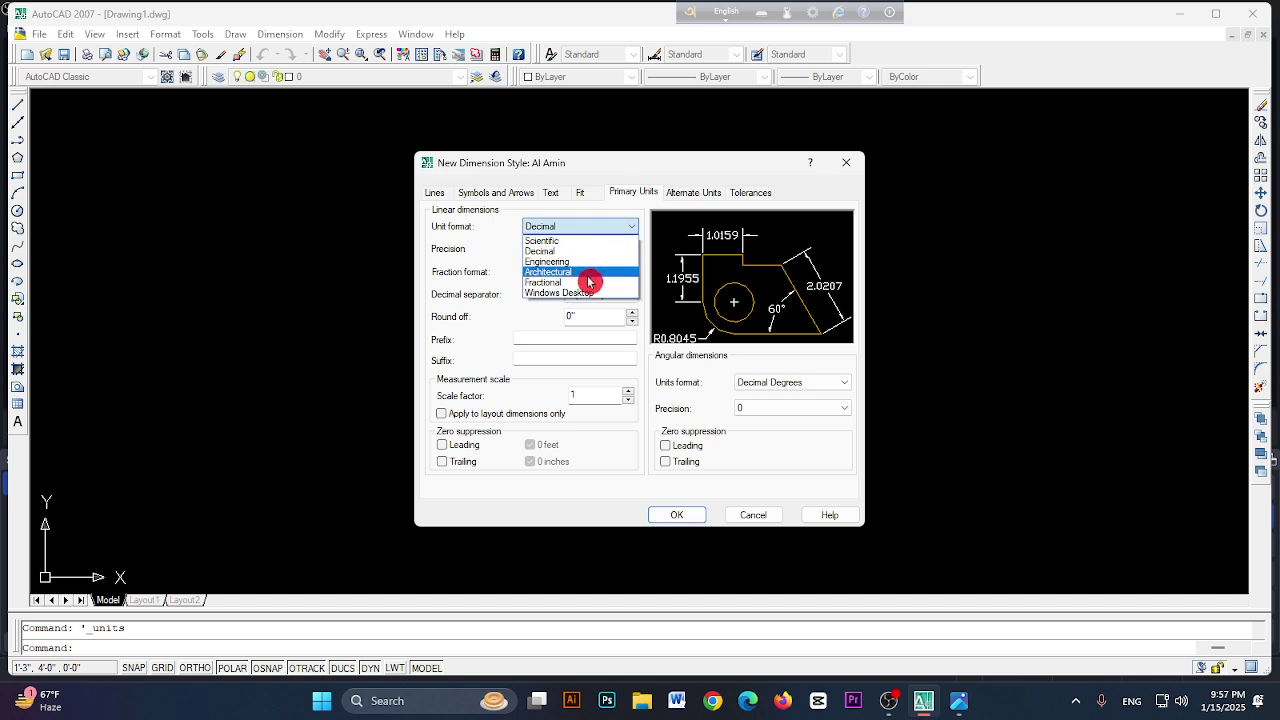
pyautogui.click(578, 273)
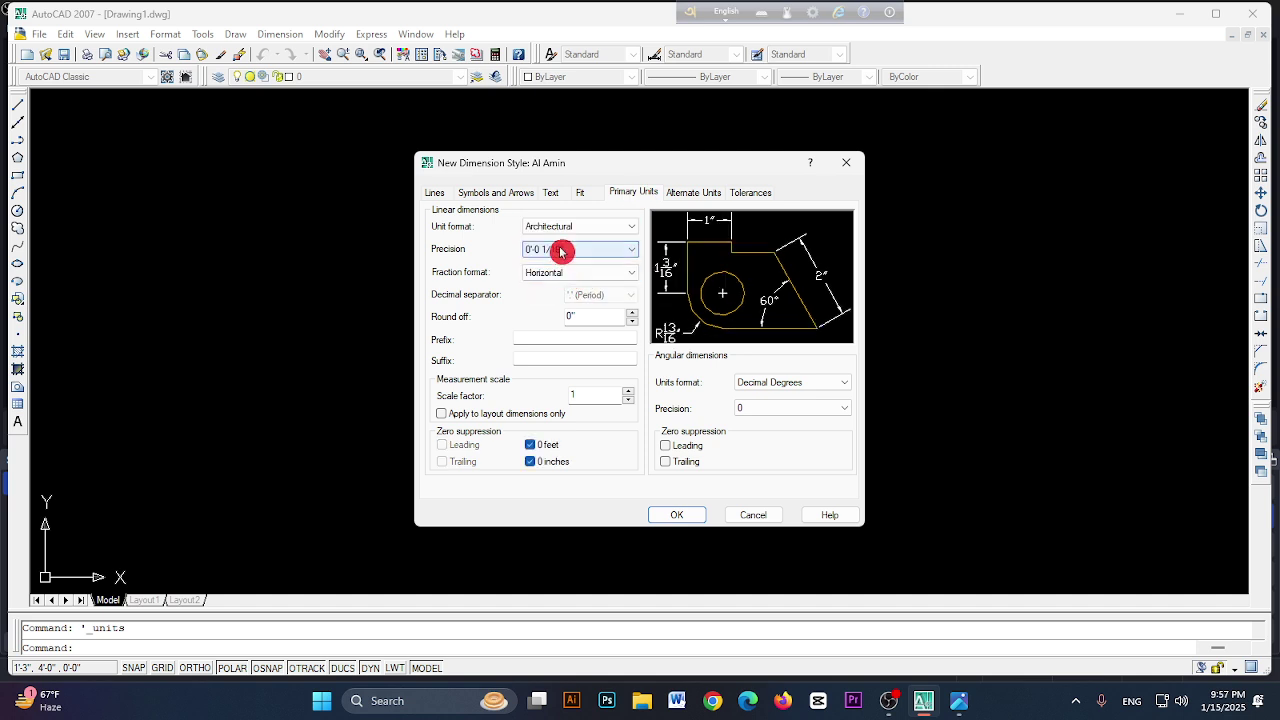
pyautogui.click(562, 250)
pyautogui.click(567, 270)
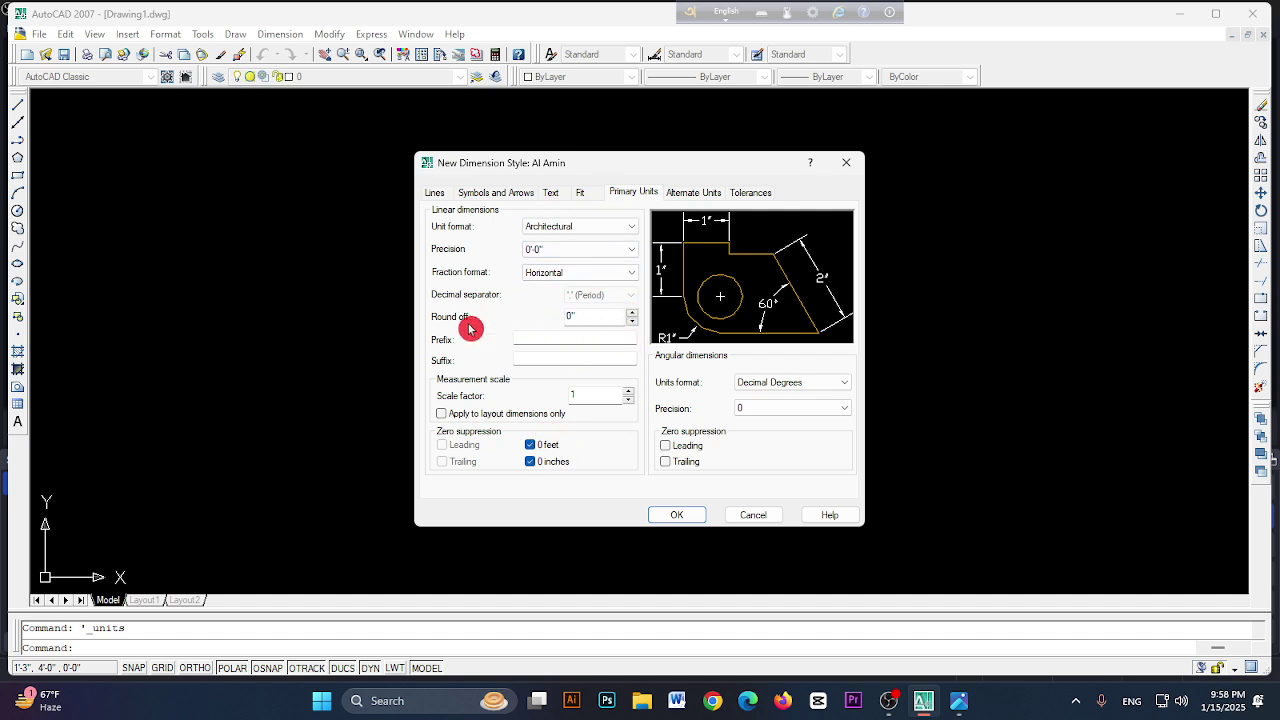
# - Create a new text style from the dimension style's text settings, naming it with the author's name
pyautogui.click(552, 194)
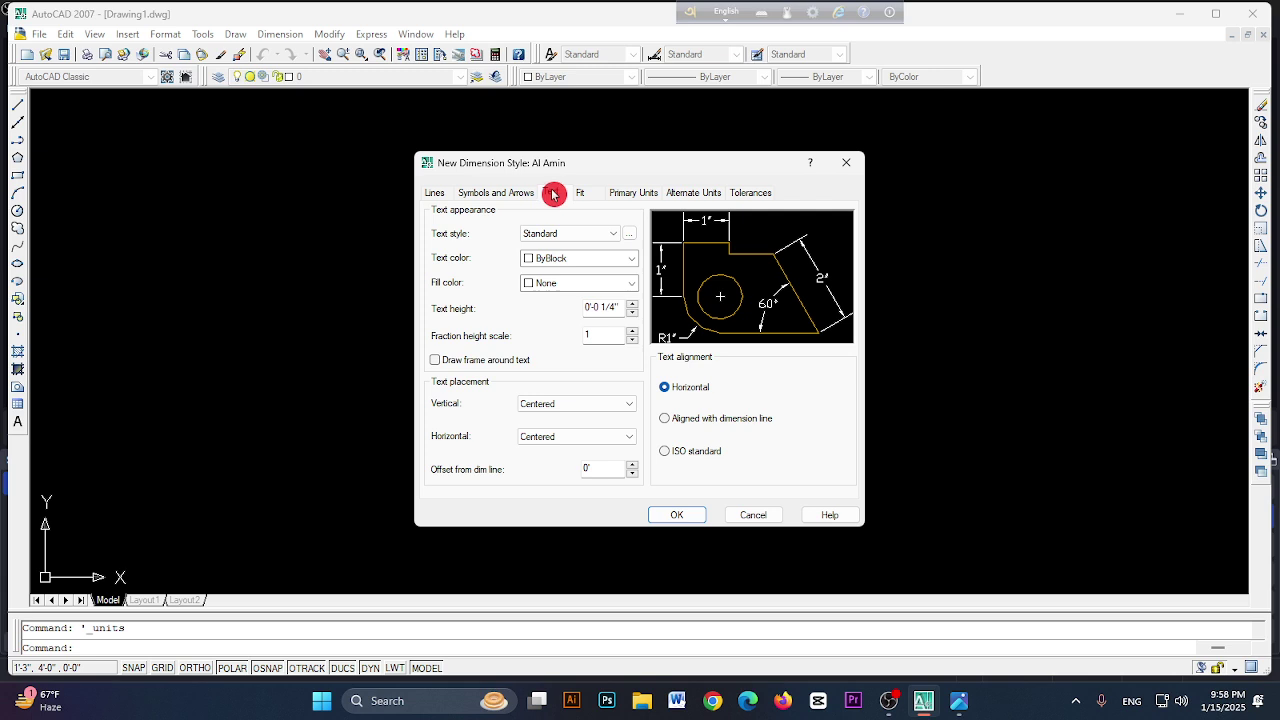
pyautogui.click(630, 236)
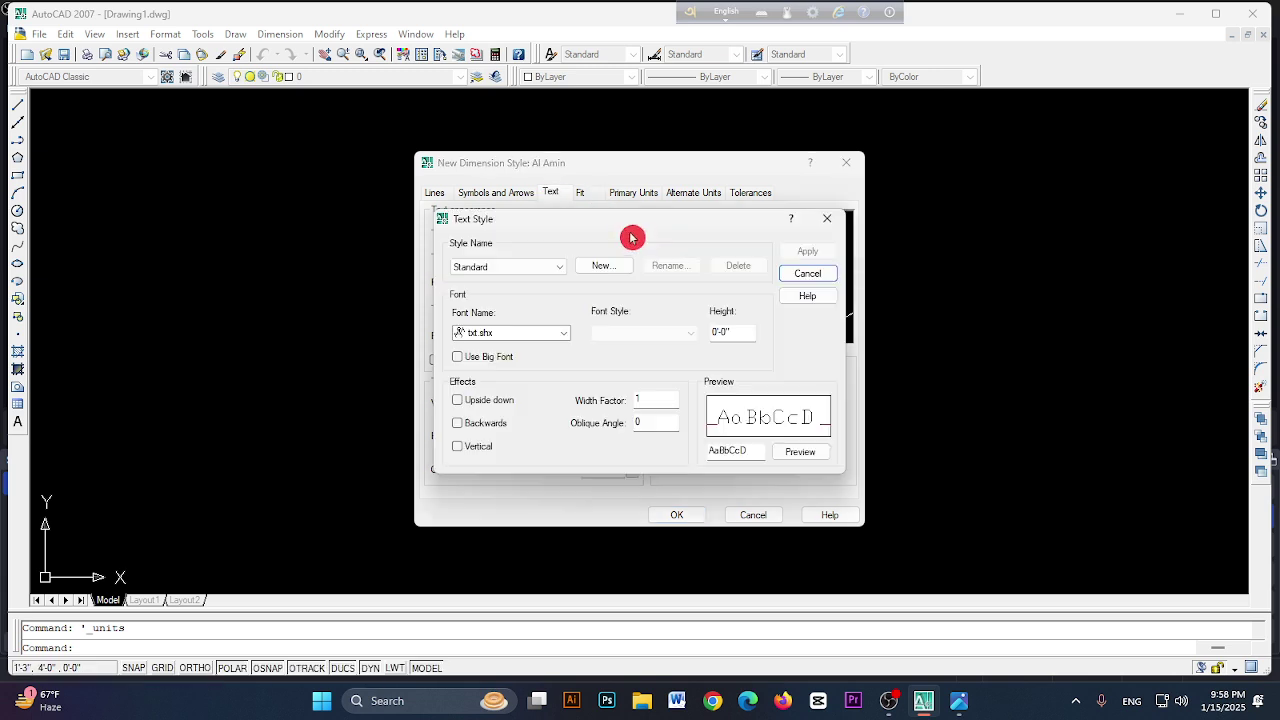
pyautogui.click(619, 272)
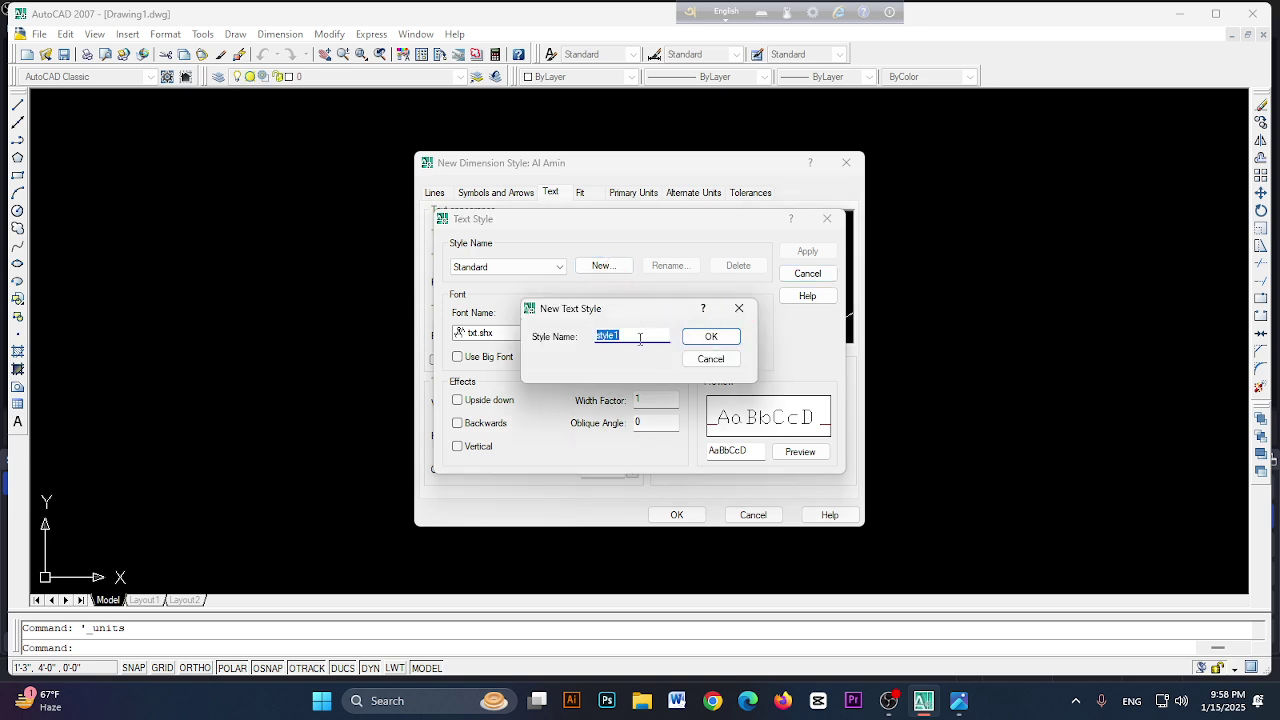
pyautogui.moveTo(636, 338); pyautogui.dragTo(581, 343)
pyautogui.write('Al Amin')
pyautogui.click(725, 340)
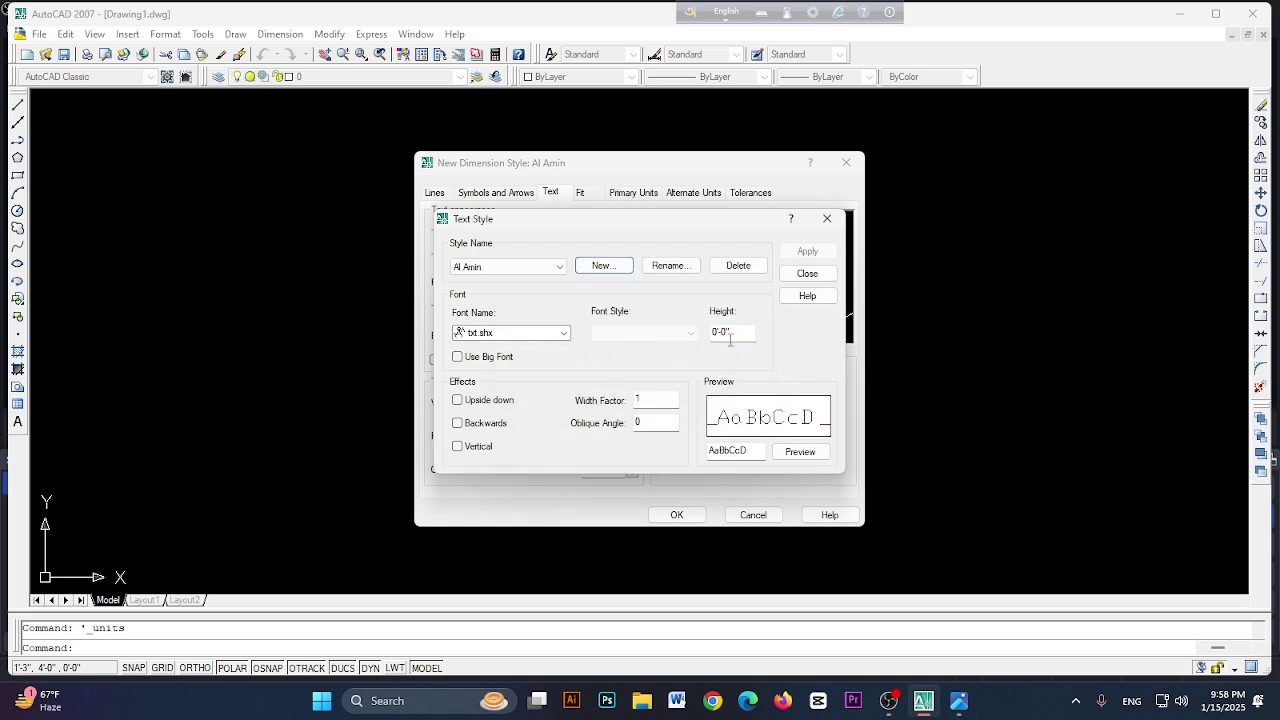
# - Give the new text style a height of 6" and the Times New Roman font, and apply the changes
pyautogui.moveTo(726, 331); pyautogui.dragTo(712, 337)
pyautogui.write('6"')
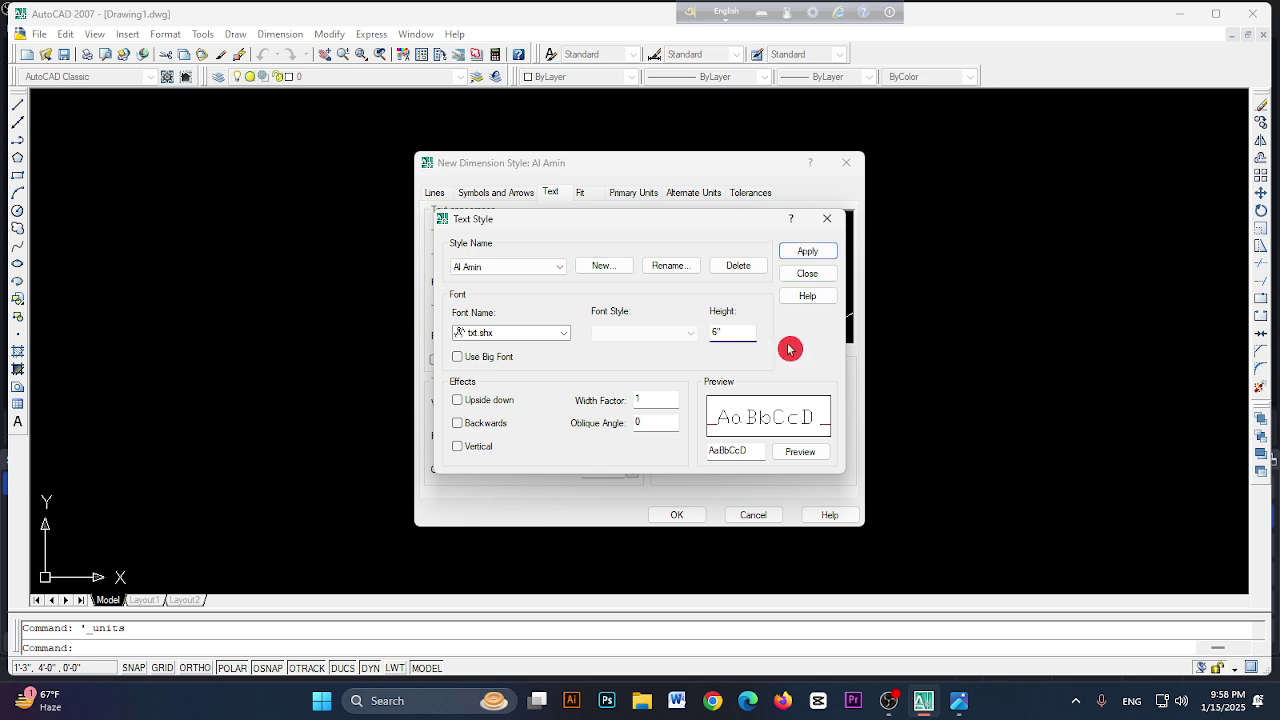
pyautogui.click(510, 335)
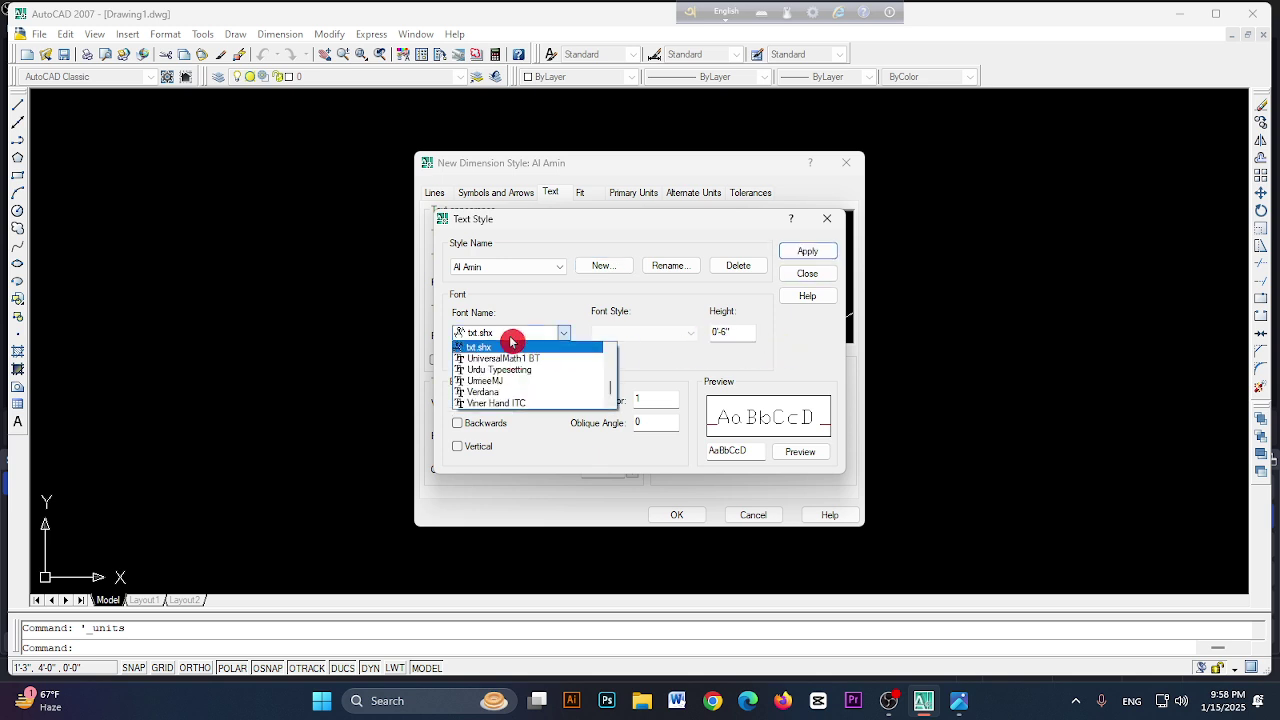
pyautogui.press('t')
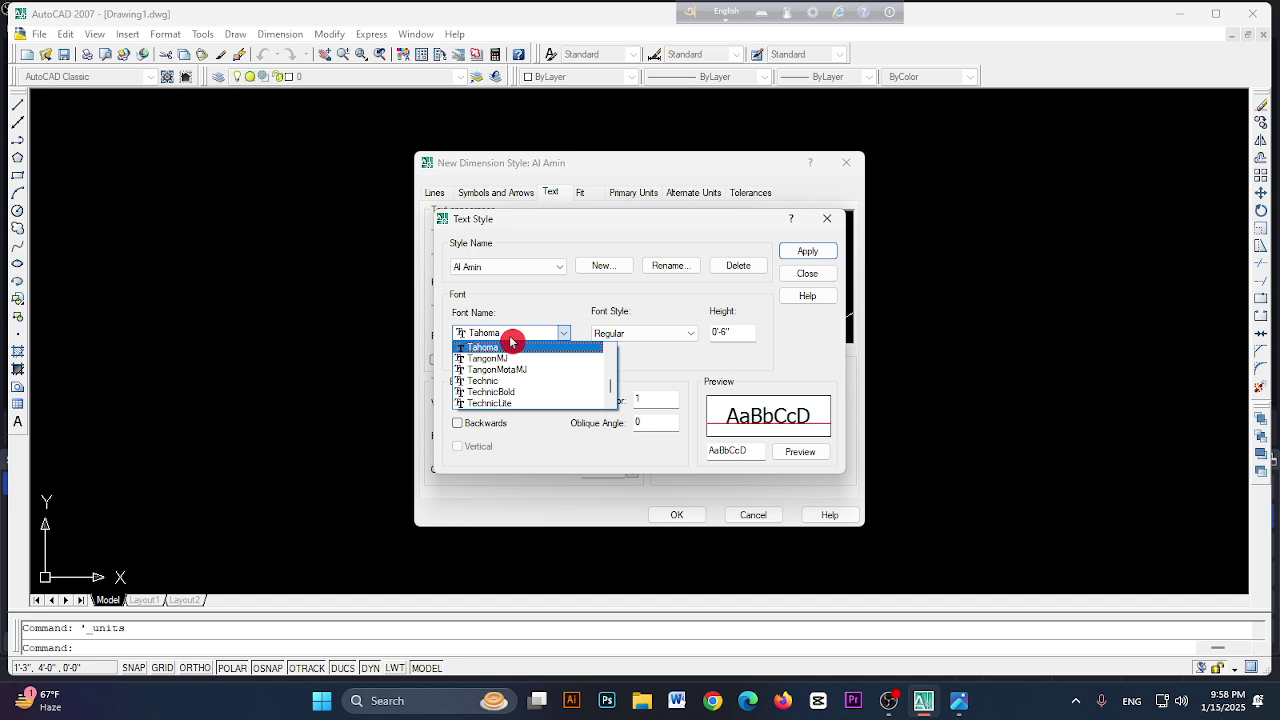
pyautogui.press('Down')
pyautogui.press('Down')
pyautogui.press('Down')
pyautogui.press('Down')
pyautogui.press('Down')
pyautogui.press('Down')
pyautogui.press('Down')
pyautogui.press('Down')
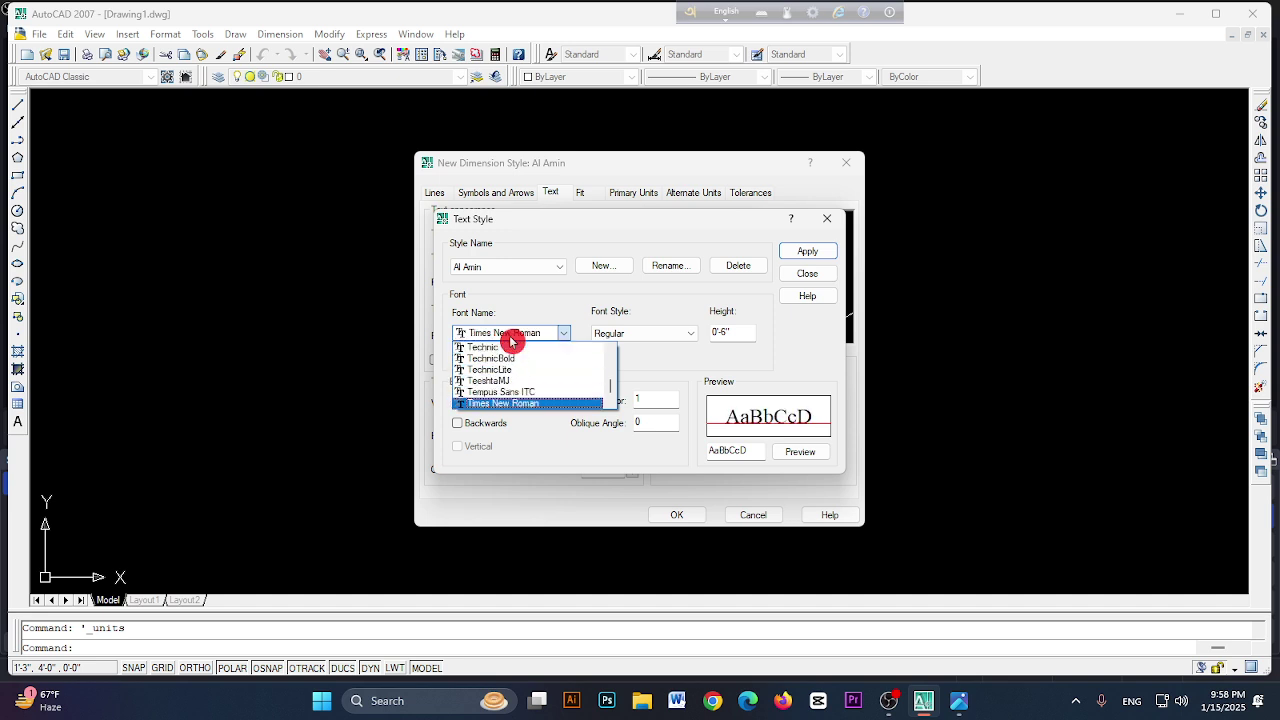
pyautogui.click(542, 404)
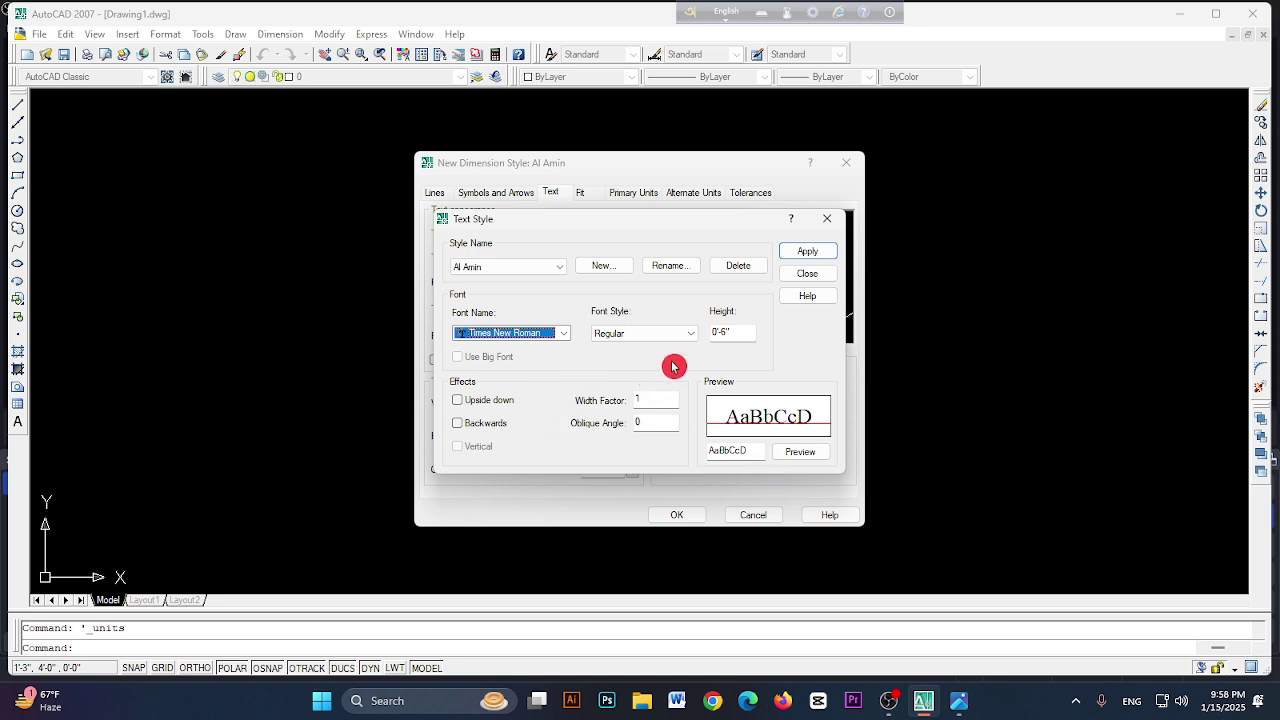
pyautogui.click(807, 254)
pyautogui.click(509, 200)
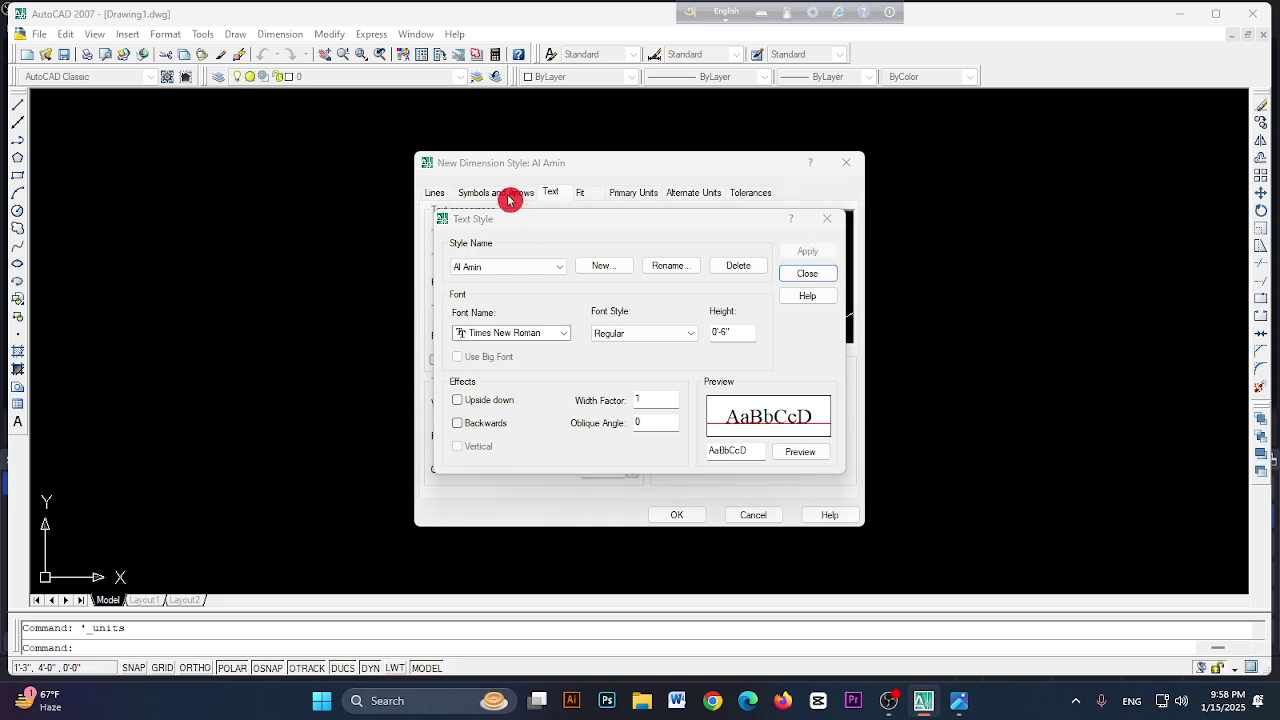
pyautogui.click(812, 275)
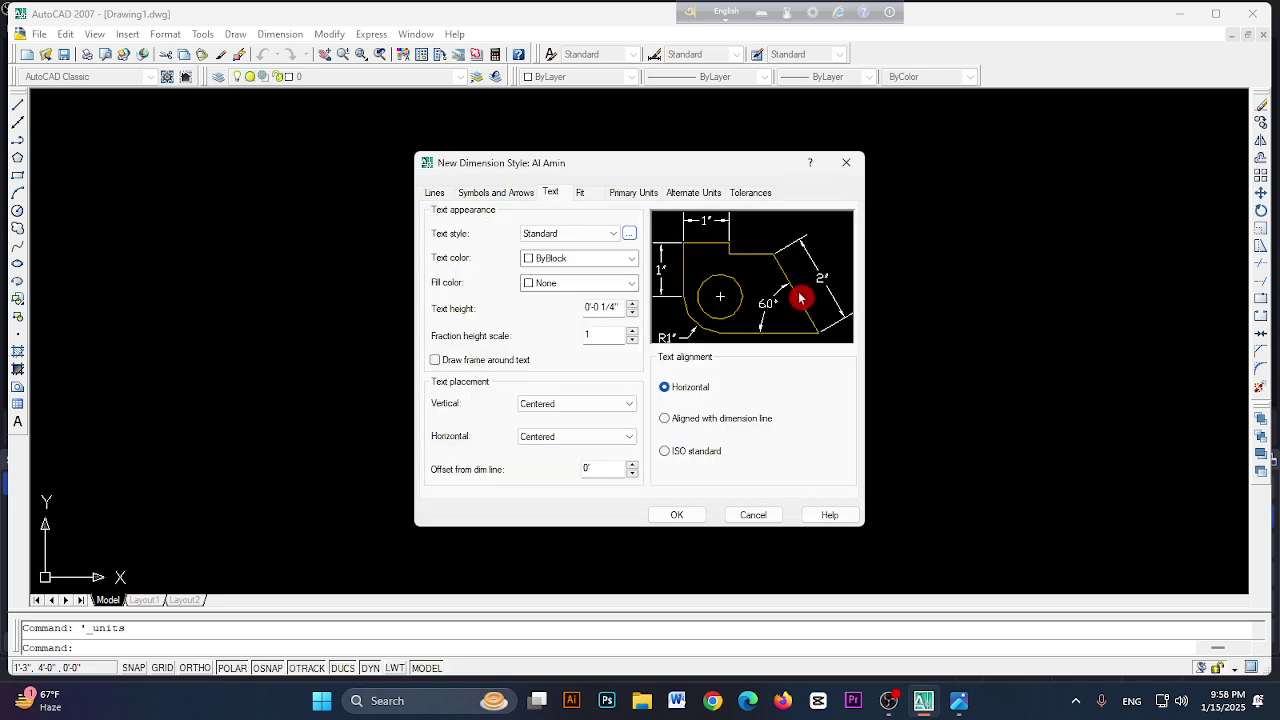
# - Set the dimension style's arrow size to 5"
pyautogui.click(485, 197)
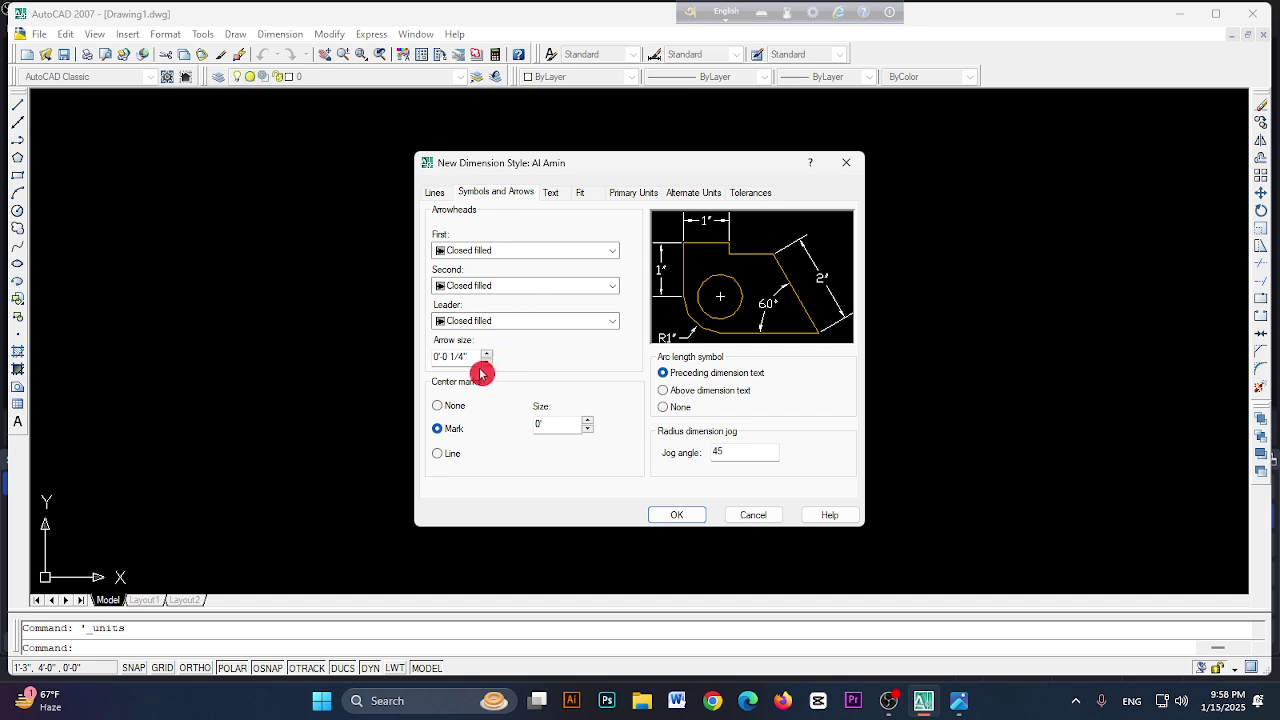
pyautogui.moveTo(466, 356); pyautogui.dragTo(428, 358)
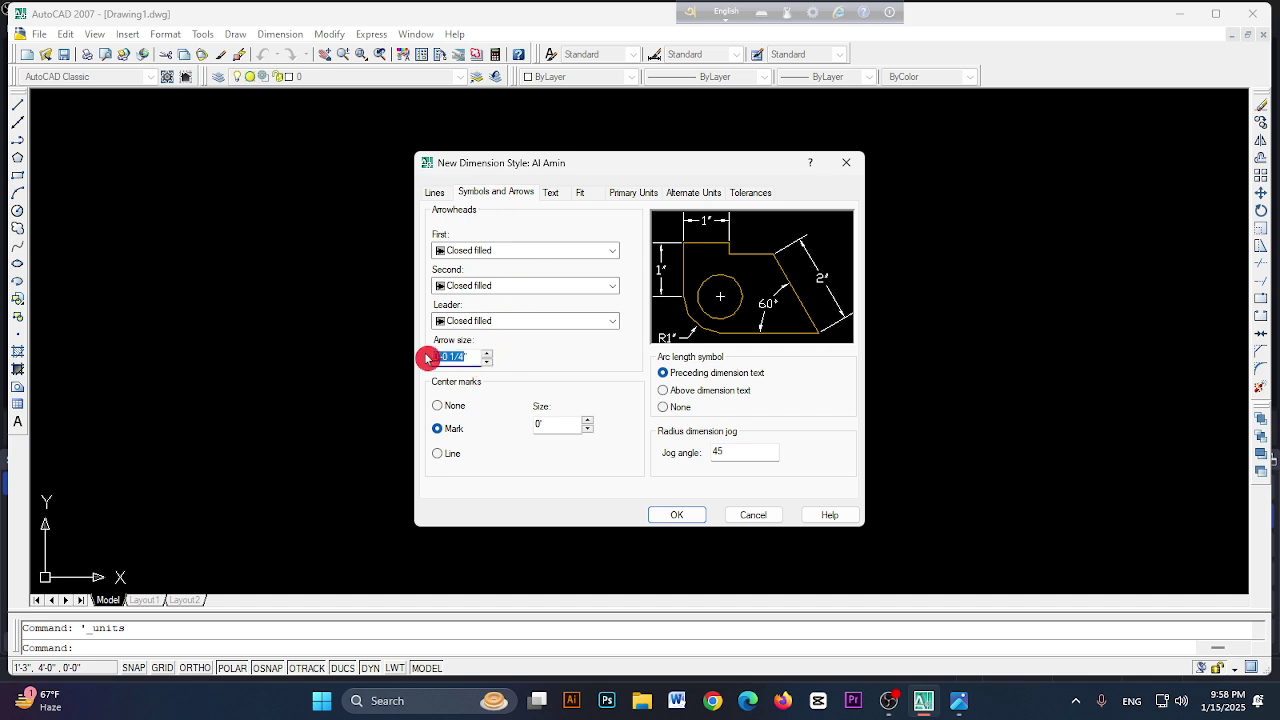
pyautogui.write("5'")
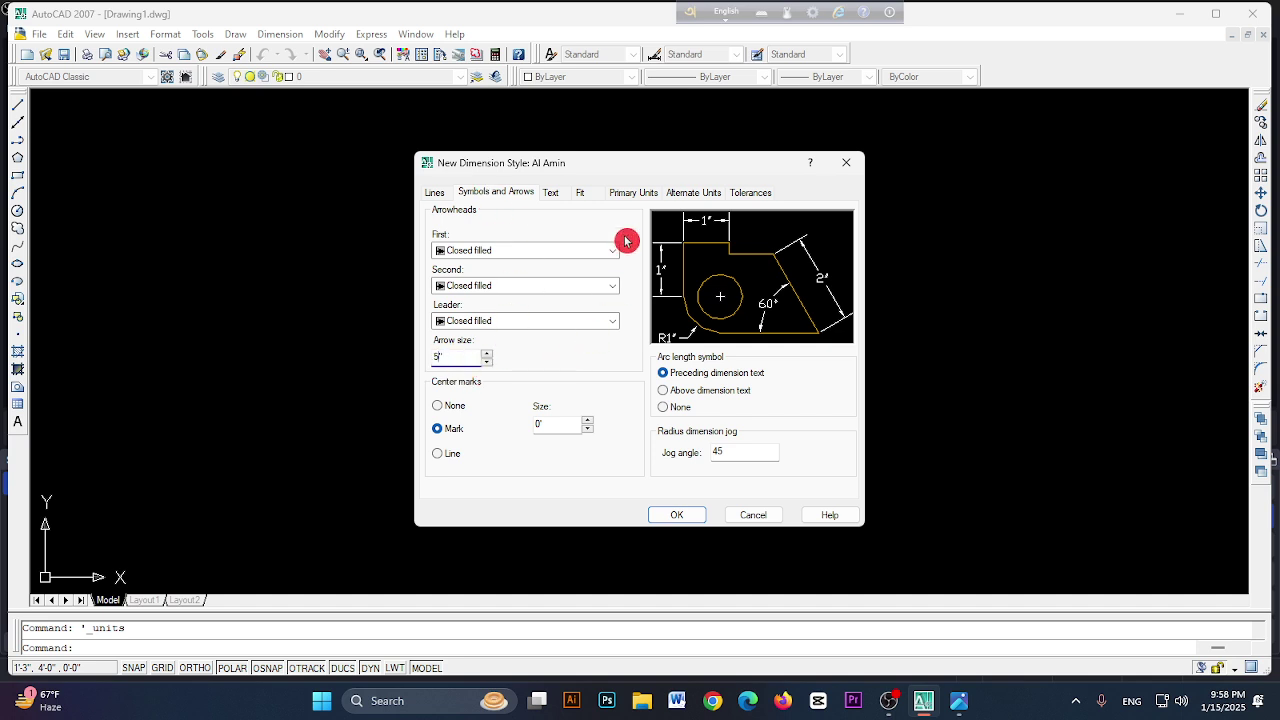
# - Assign the newly created text style to the dimension style's text
pyautogui.click(552, 196)
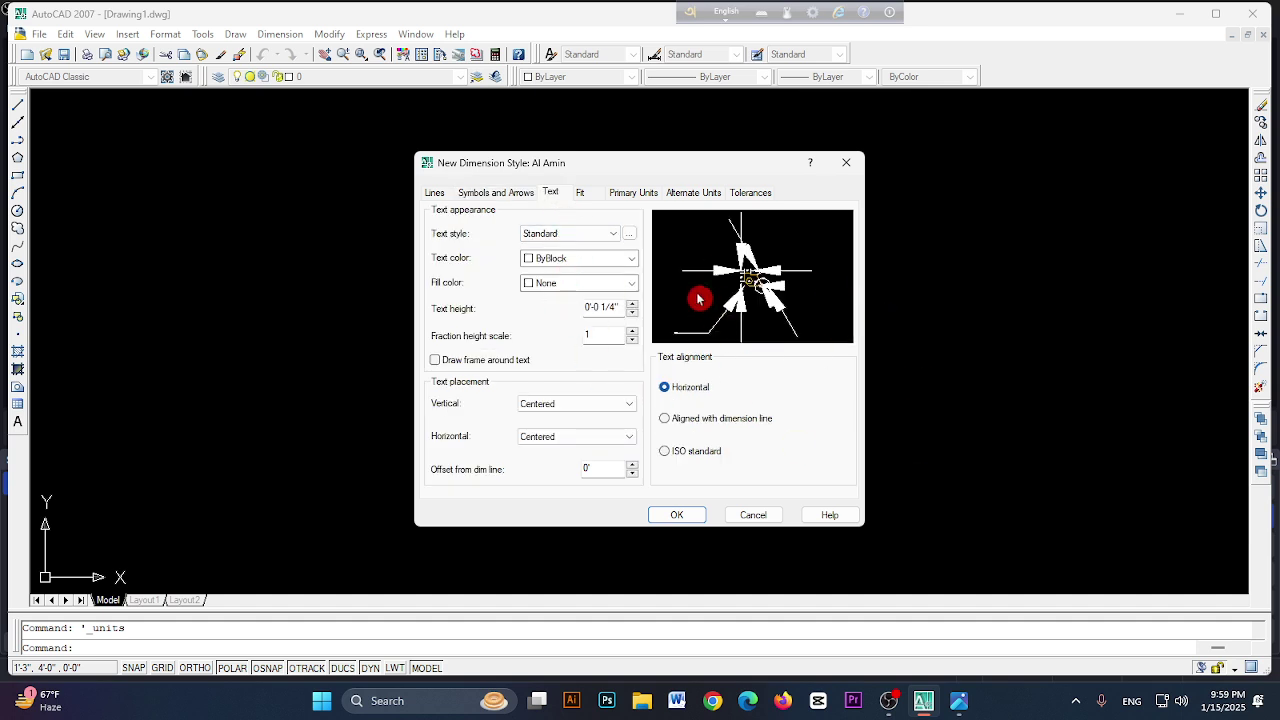
pyautogui.click(616, 236)
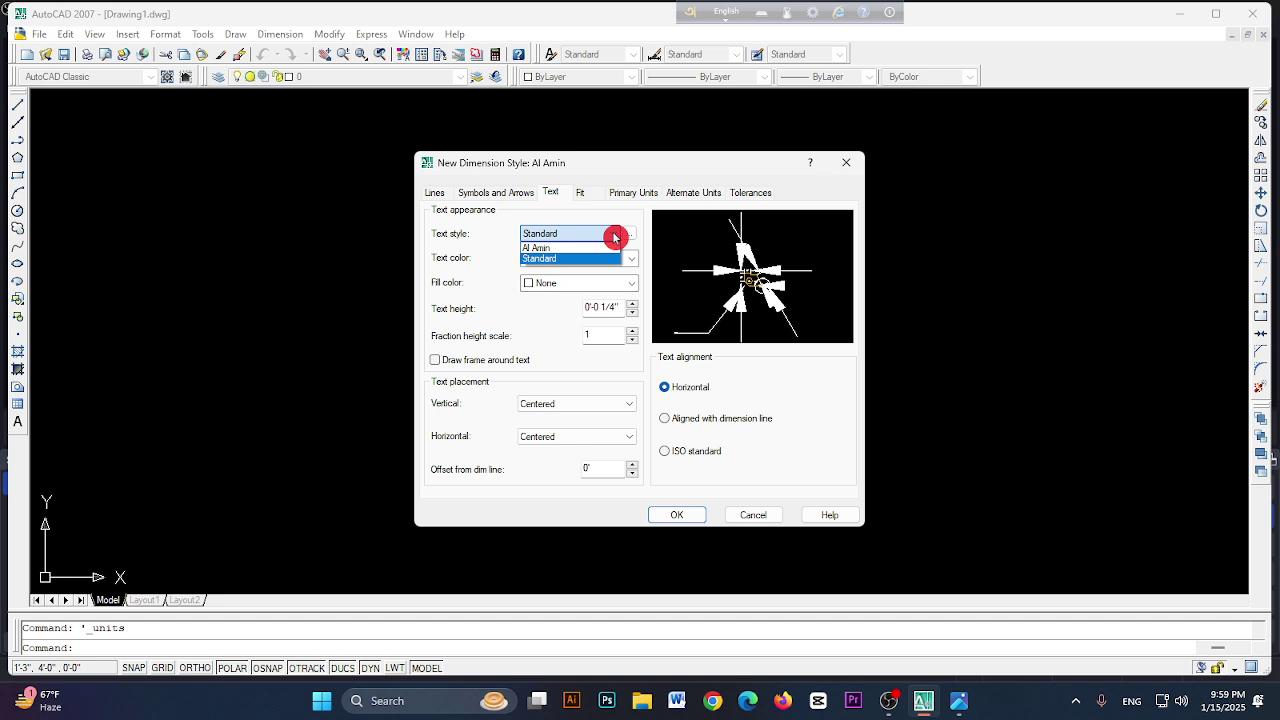
pyautogui.click(560, 248)
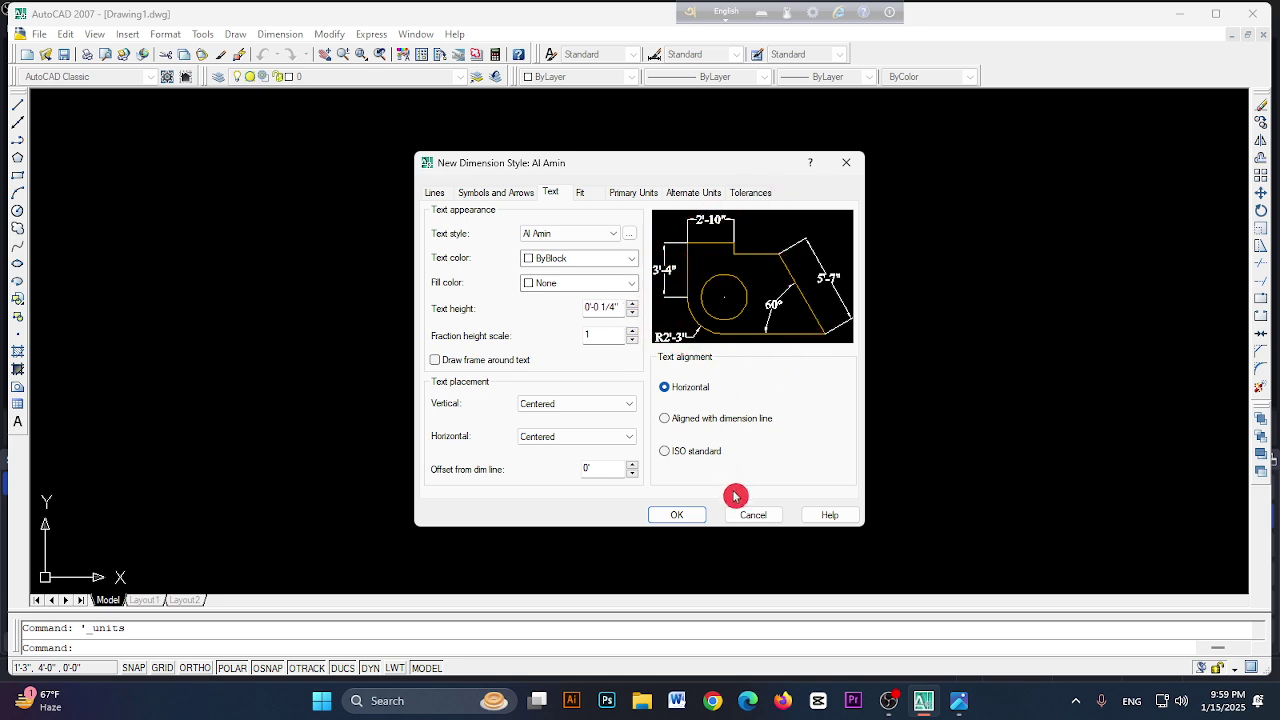
# - Save the new dimension style and make it the current style
pyautogui.click(680, 515)
pyautogui.click(800, 265)
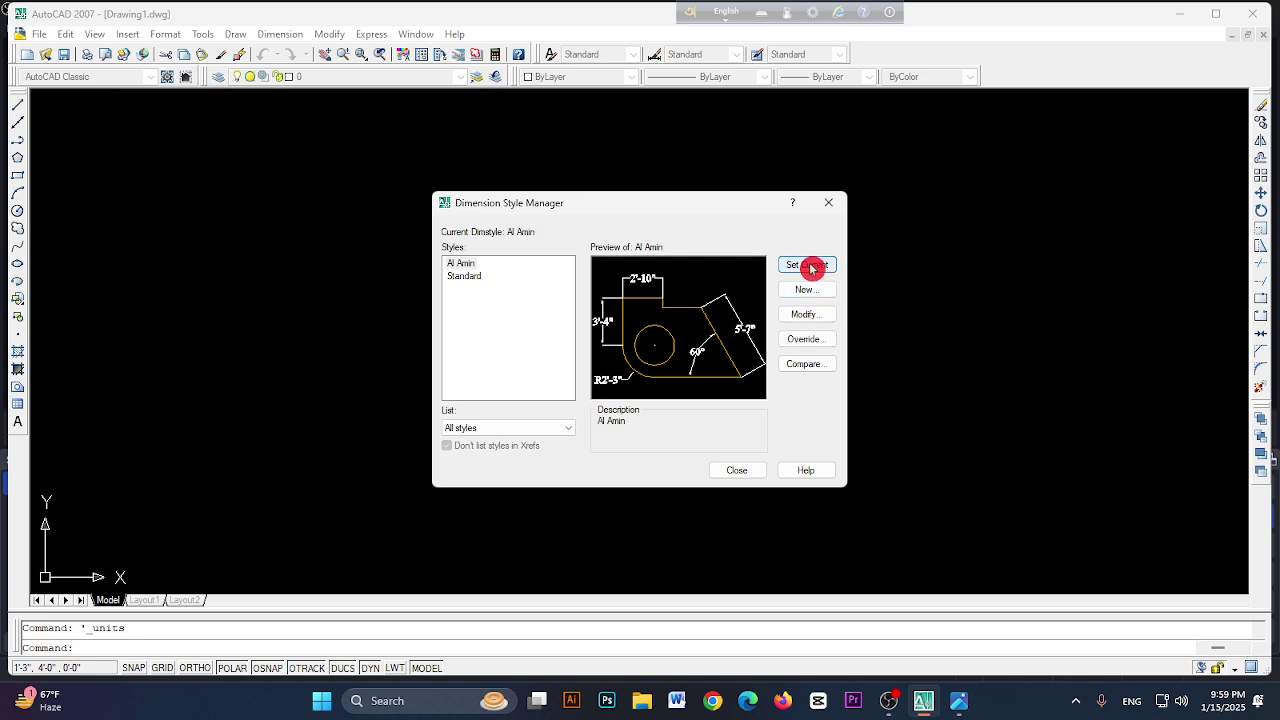
pyautogui.click(754, 470)
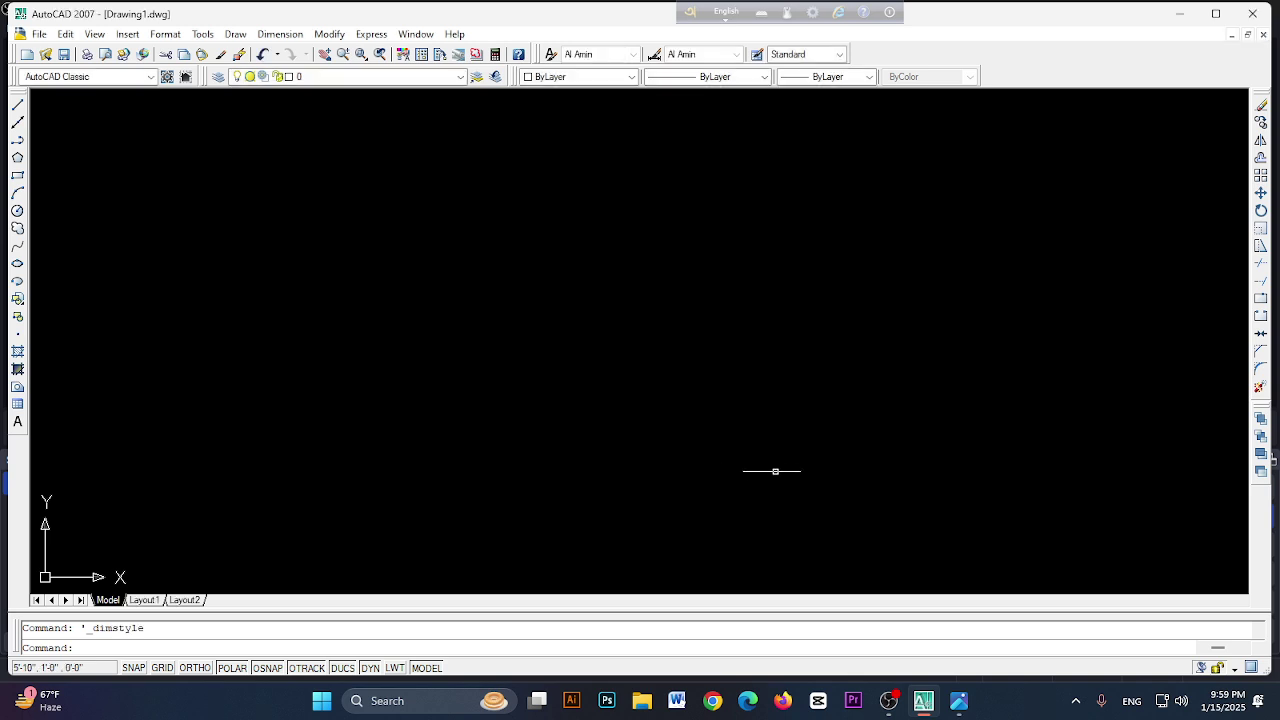
# - Start resetting the drawing limits, with the lower left corner at 0'0",0'0"
pyautogui.click(165, 34)
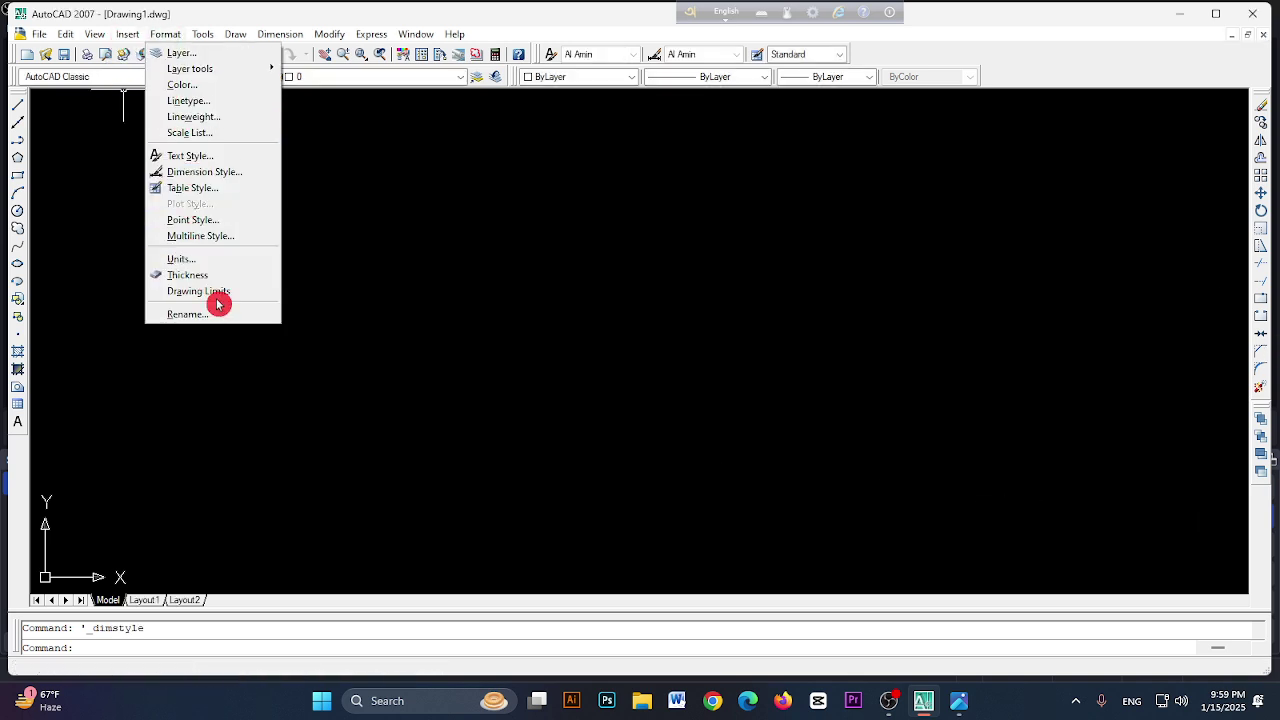
pyautogui.click(251, 298)
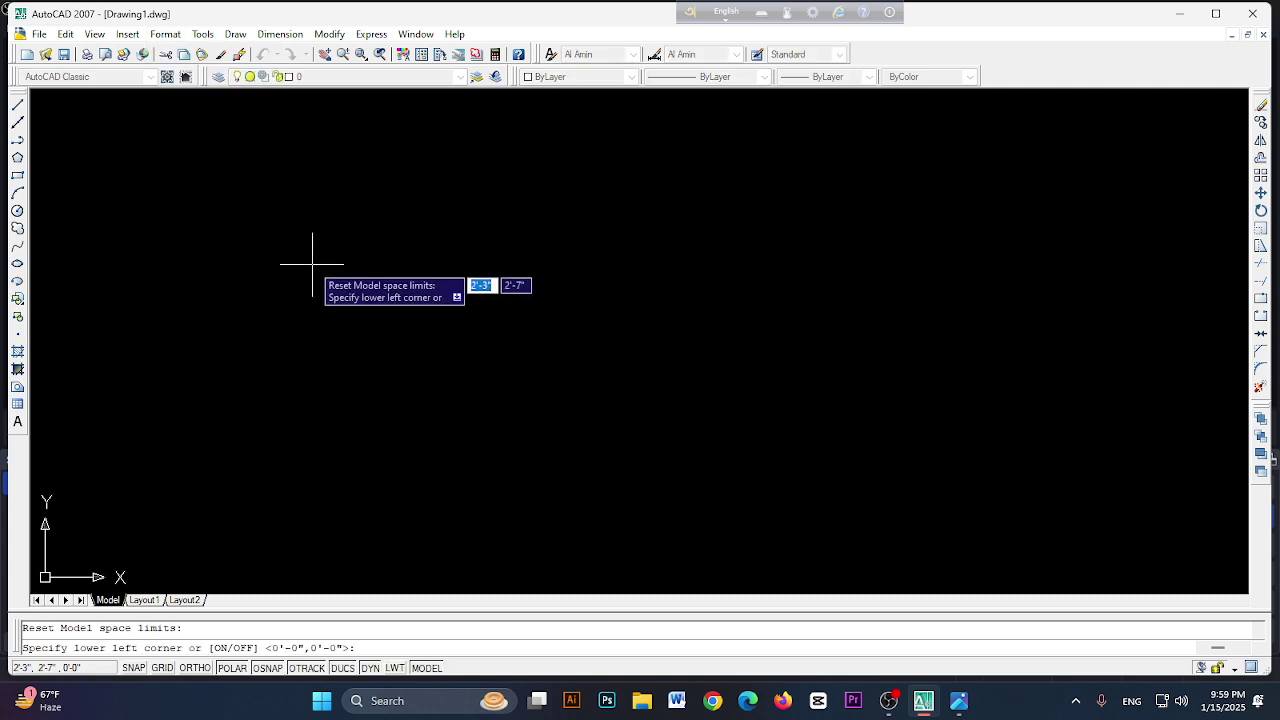
pyautogui.write('0')
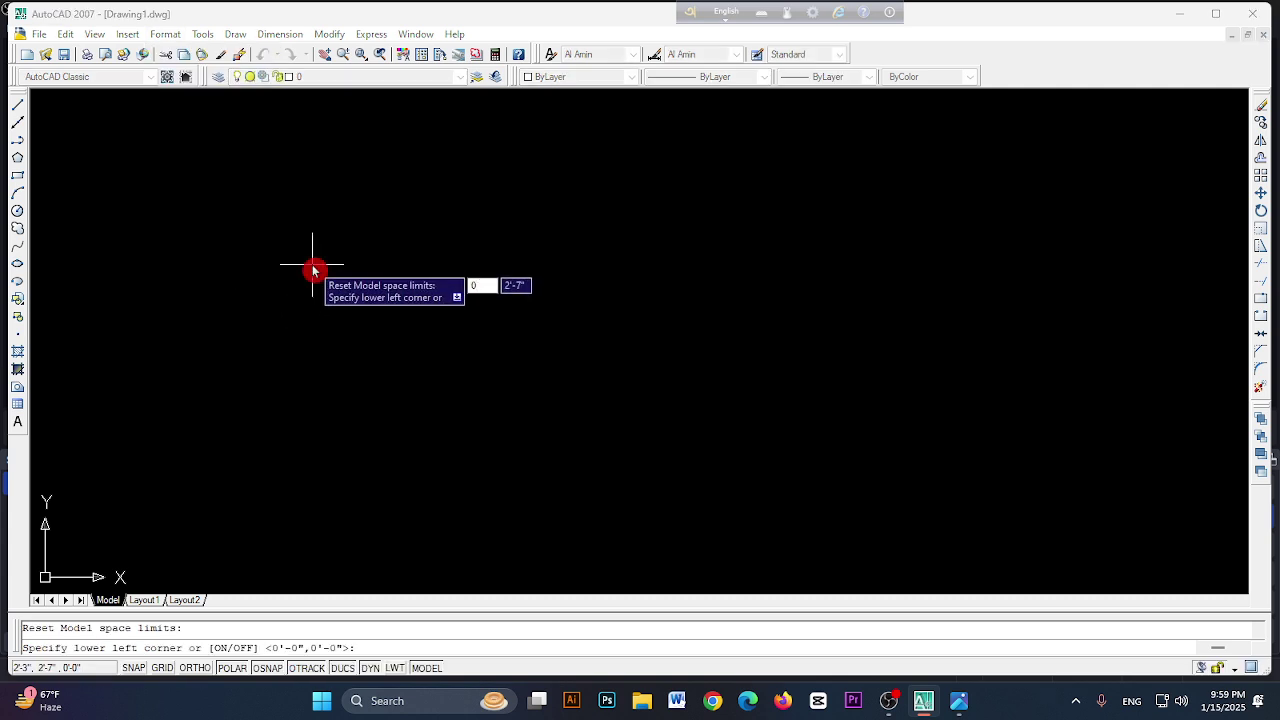
pyautogui.write("'0")
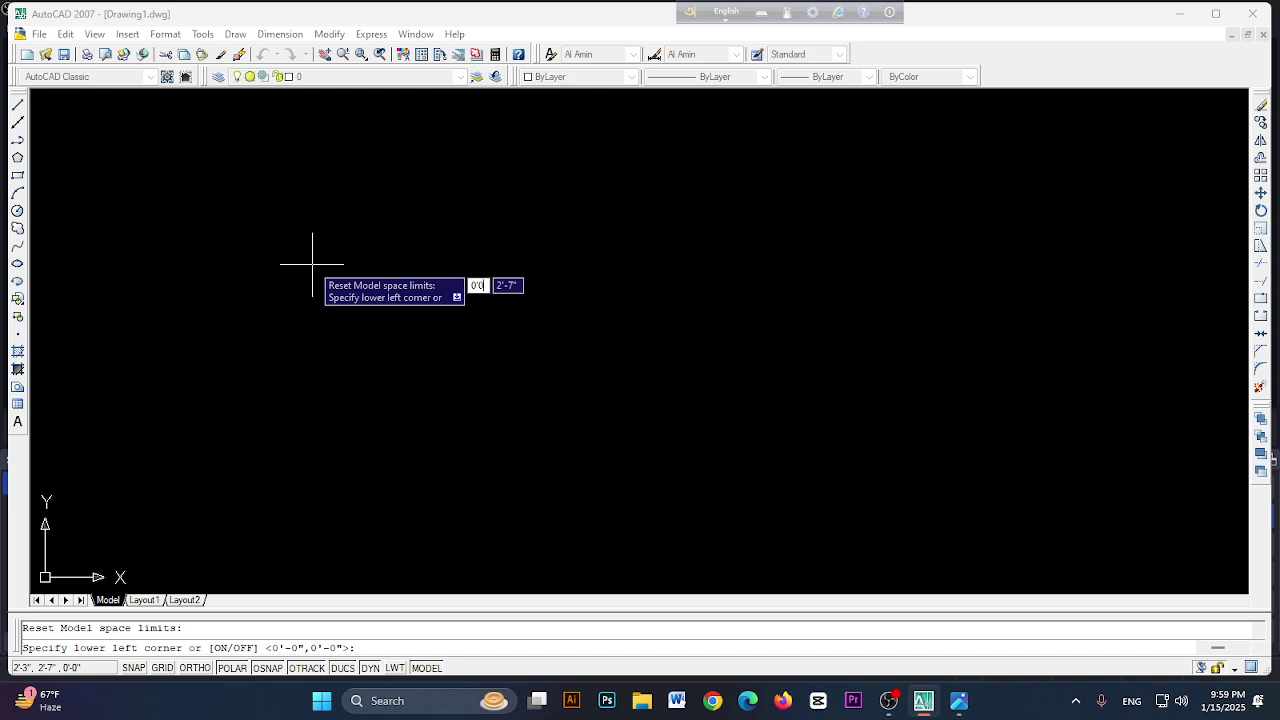
pyautogui.write('"')
pyautogui.press('Tab')
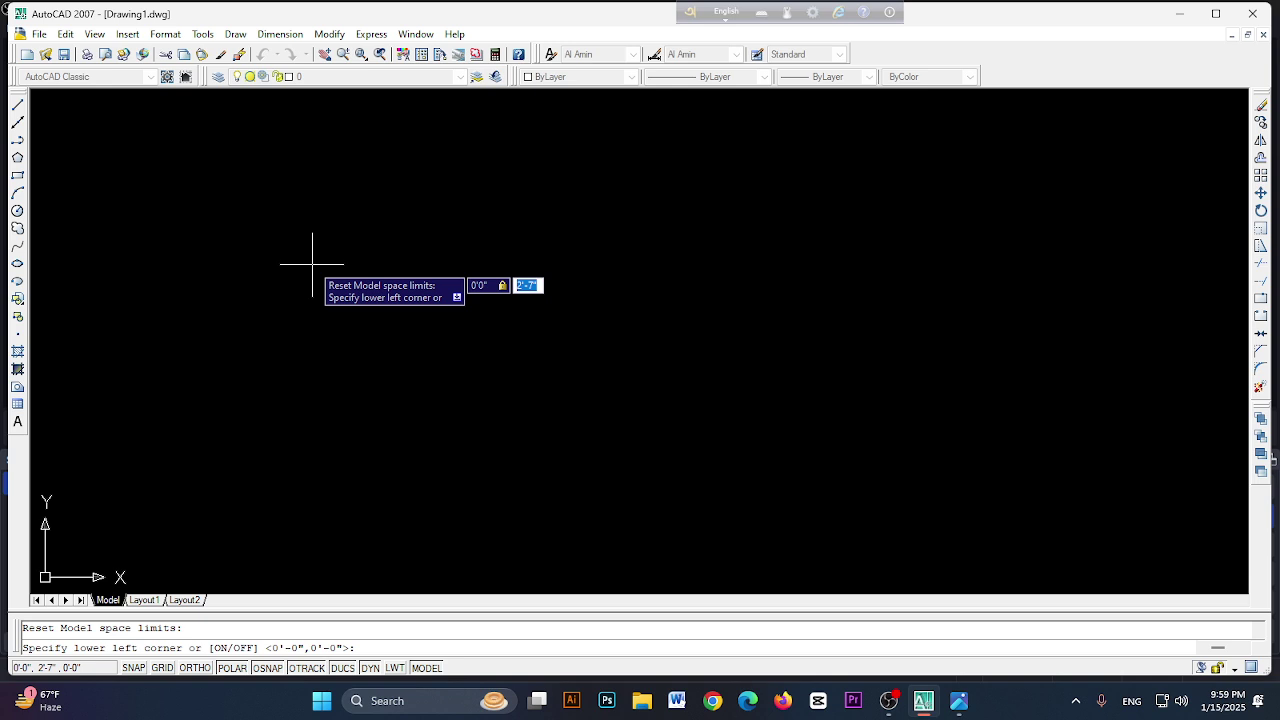
pyautogui.write("0'0")
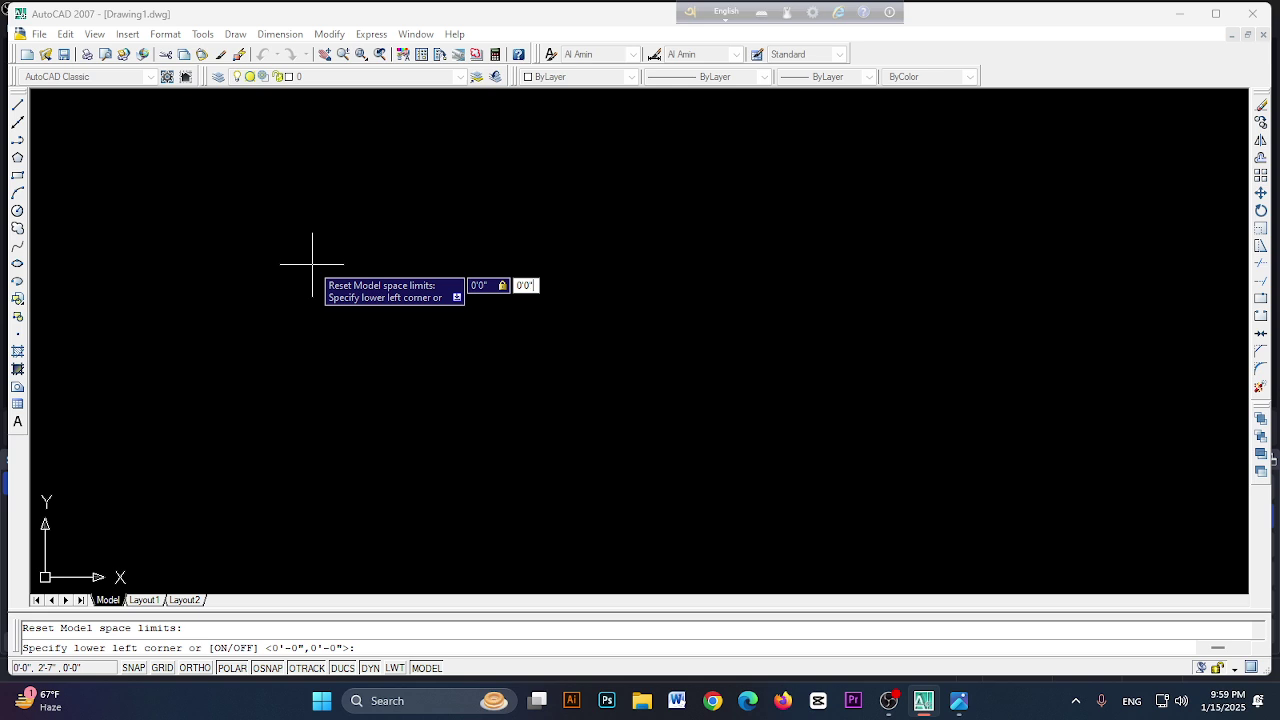
pyautogui.press('Return')
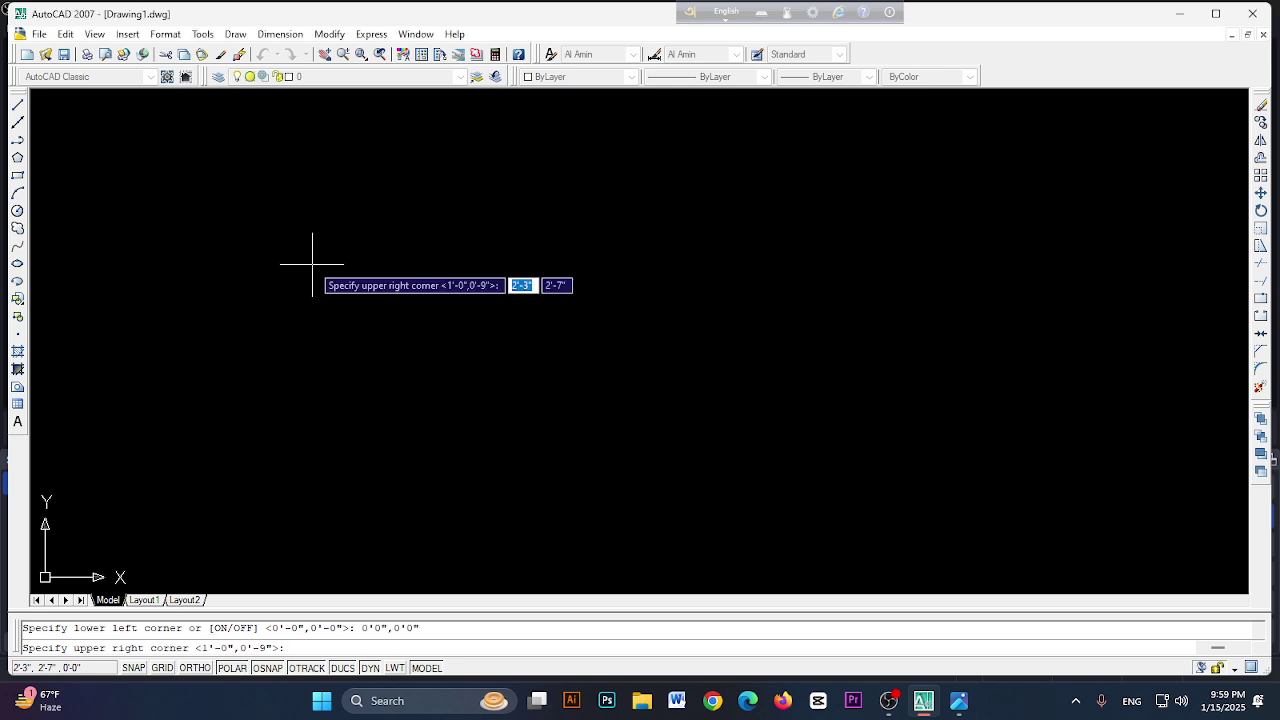
# - Set the upper right corner of the drawing limits to 2000'0",2000'0"
pyautogui.write('2000')
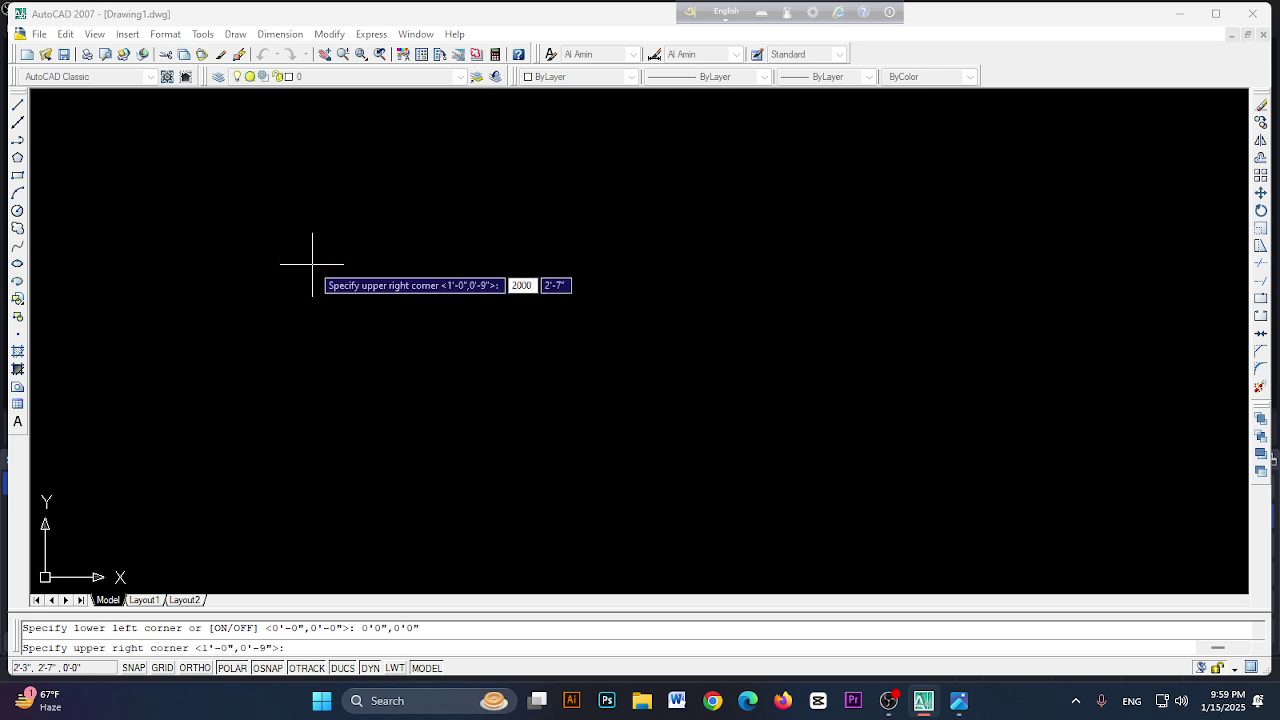
pyautogui.write('"')
pyautogui.press('BackSpace')
pyautogui.write('\'0"')
pyautogui.press('Tab')
pyautogui.write('200')
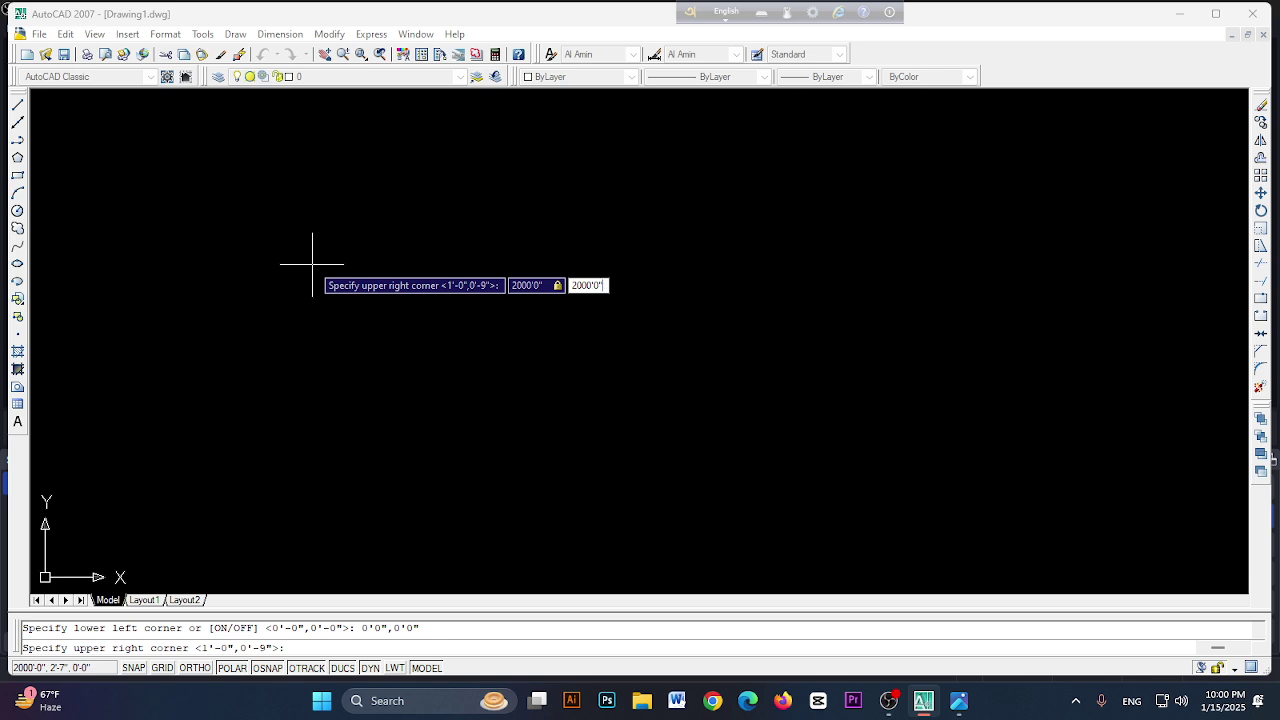
pyautogui.press('Return')
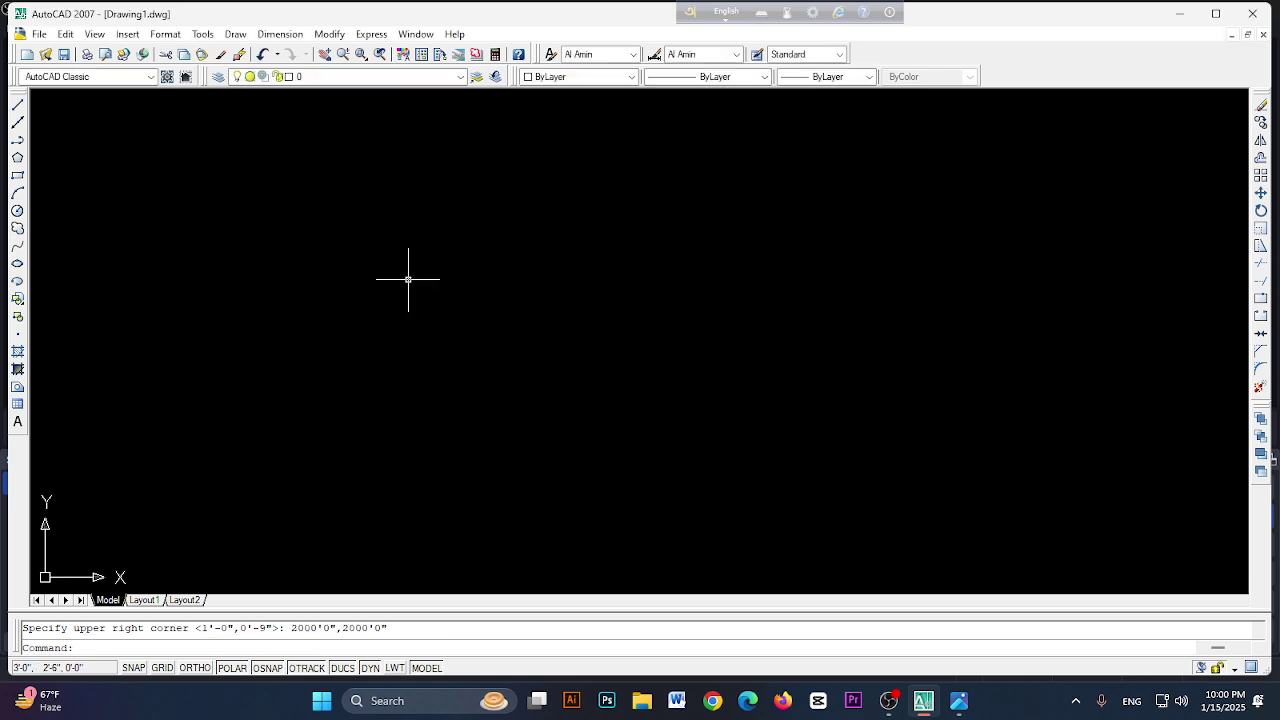
# - Create three new layers in the Layer Properties Manager
pyautogui.click(167, 35)
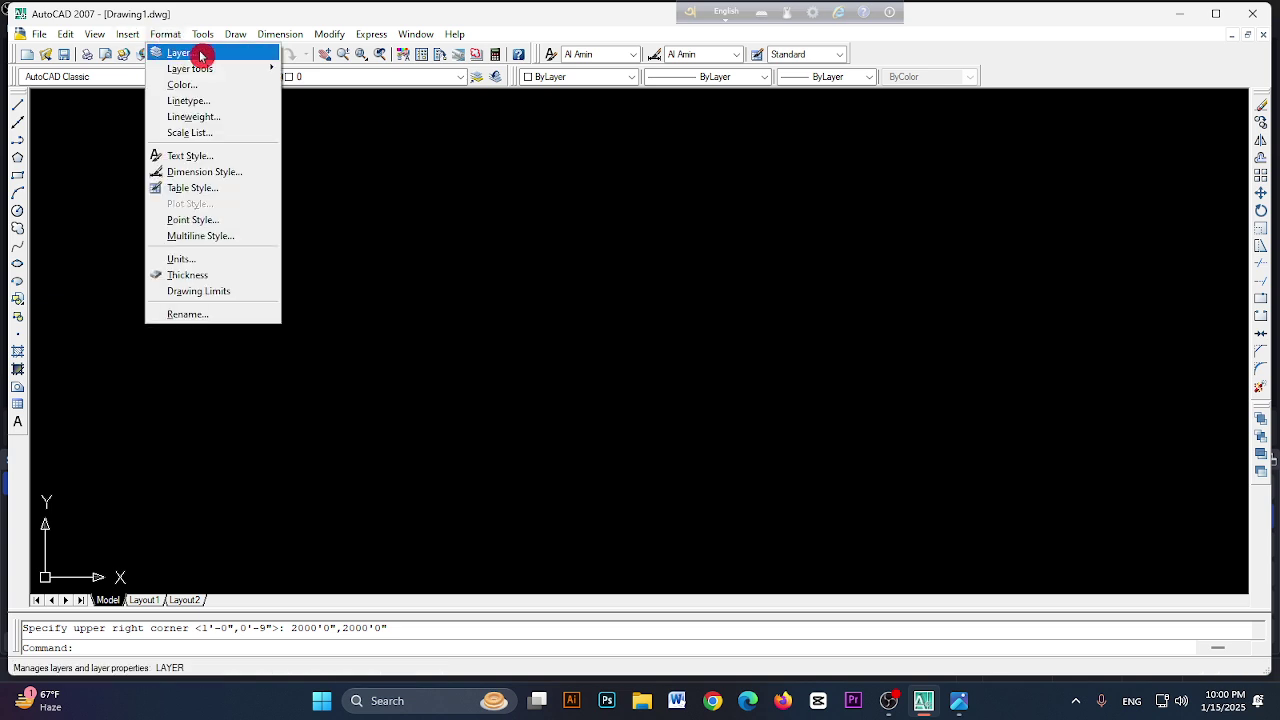
pyautogui.click(201, 56)
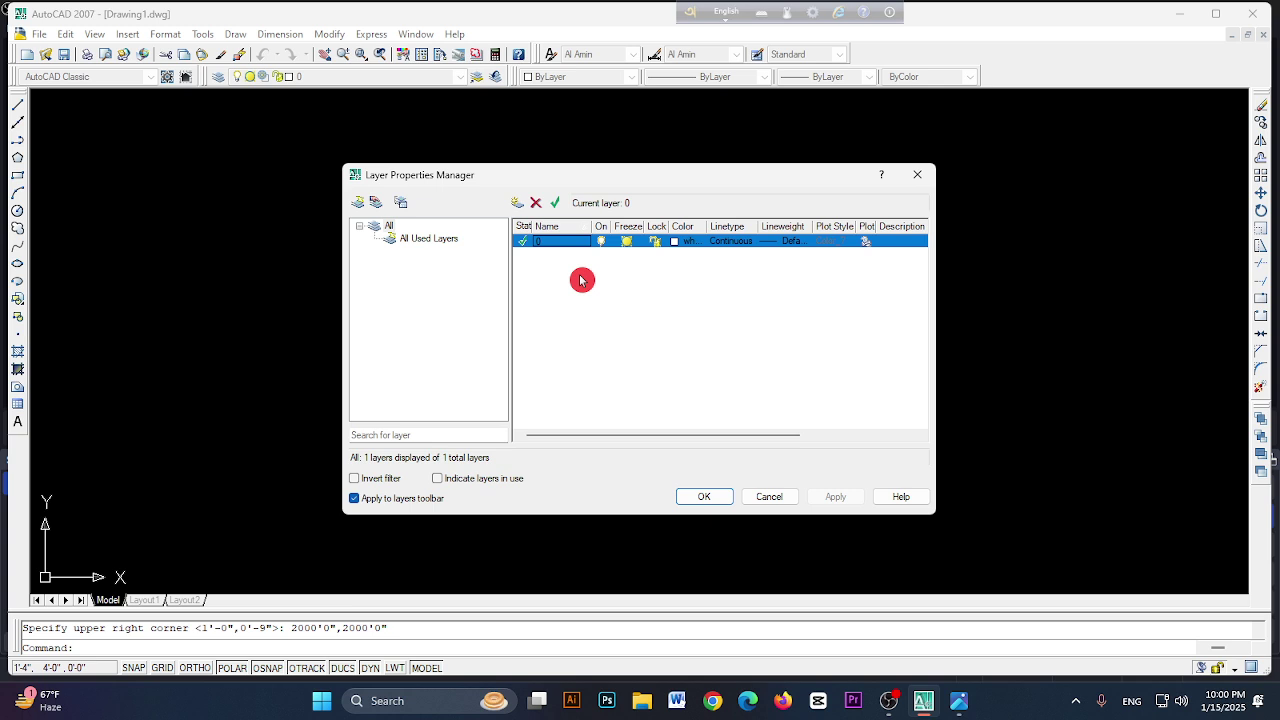
pyautogui.click(518, 206)
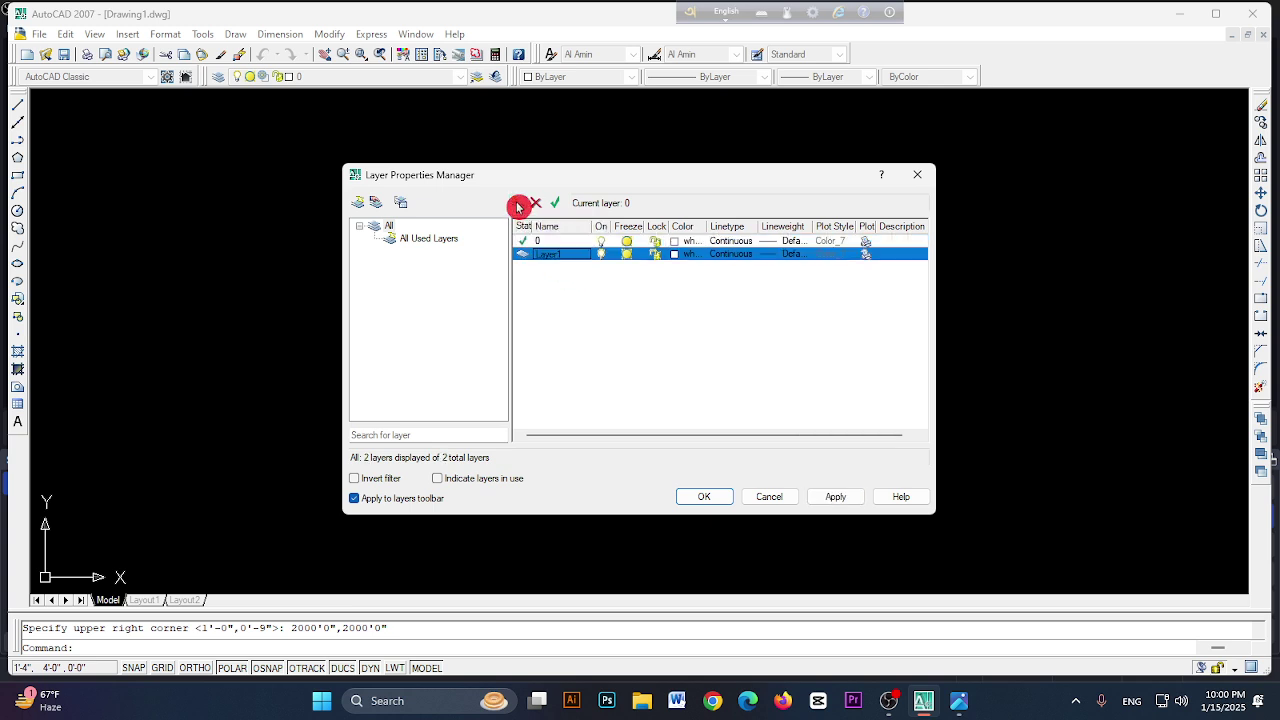
pyautogui.click(518, 206)
pyautogui.click(518, 206)
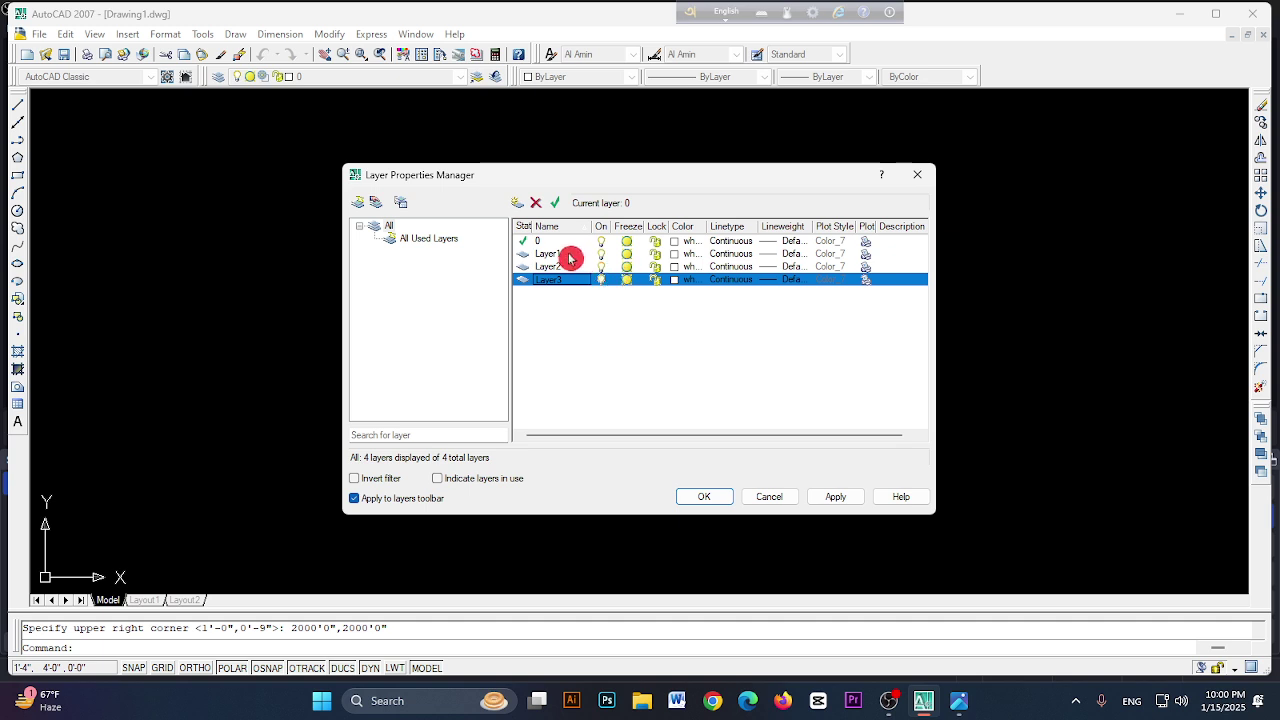
# - Rename the first new layer, Layer1, as Wall
pyautogui.click(568, 256)
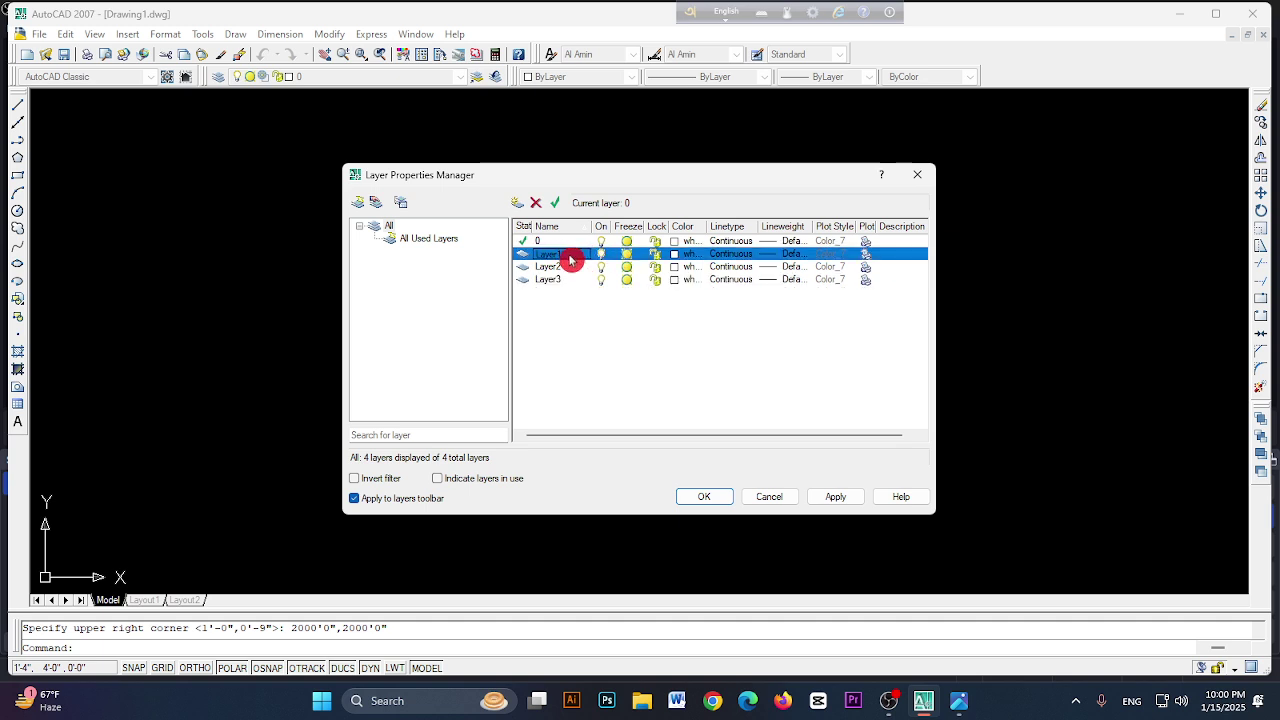
pyautogui.click(570, 257)
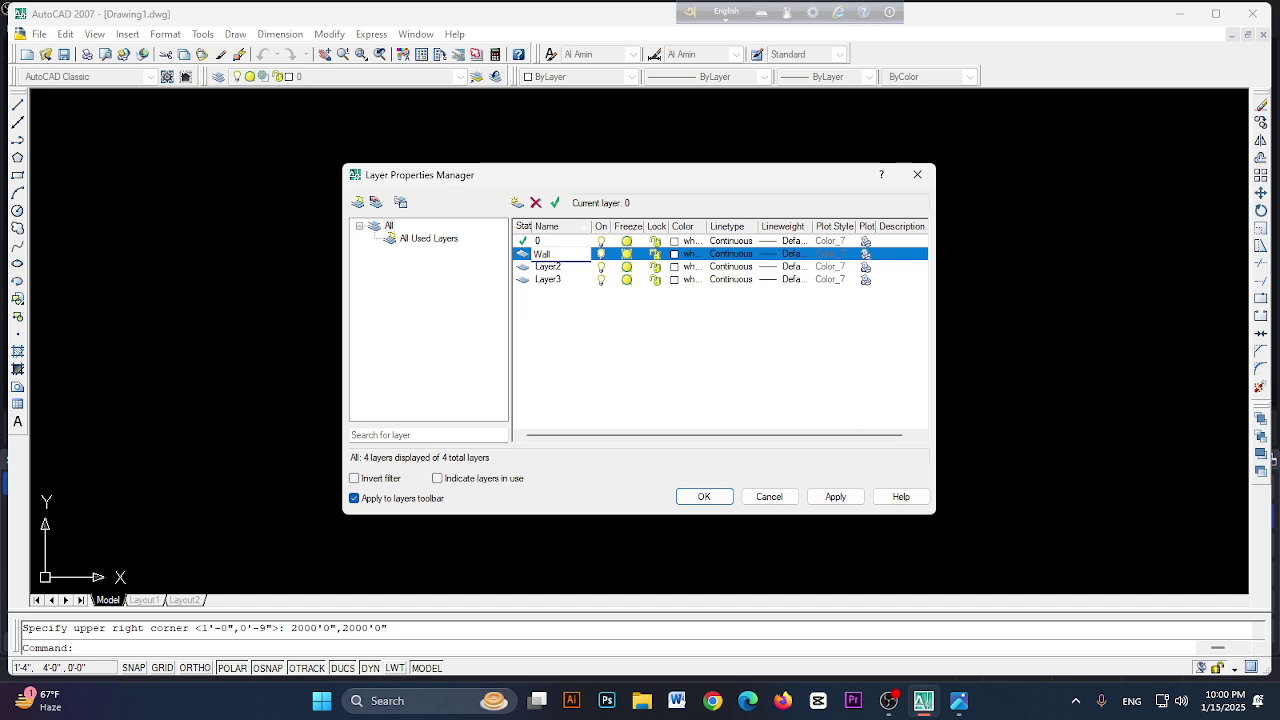
pyautogui.click(608, 326)
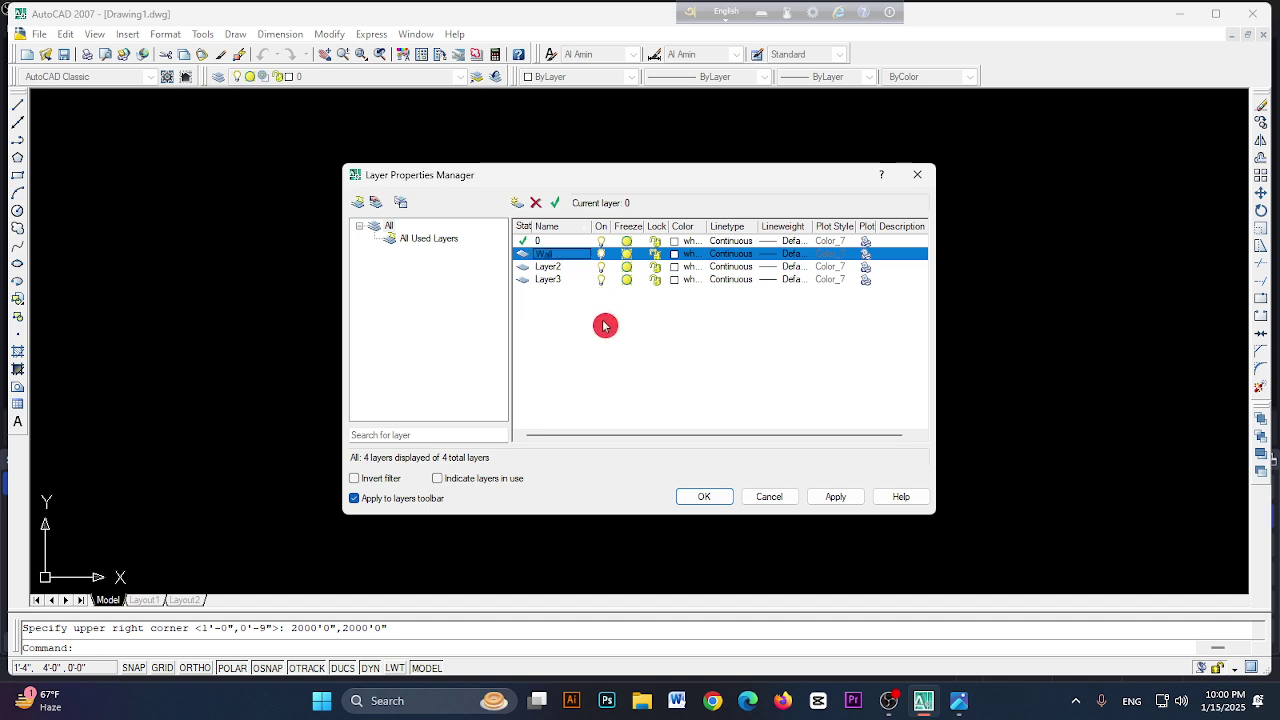
# - Give the Wall layer colour 100 and a 0.40 mm lineweight
pyautogui.click(676, 262)
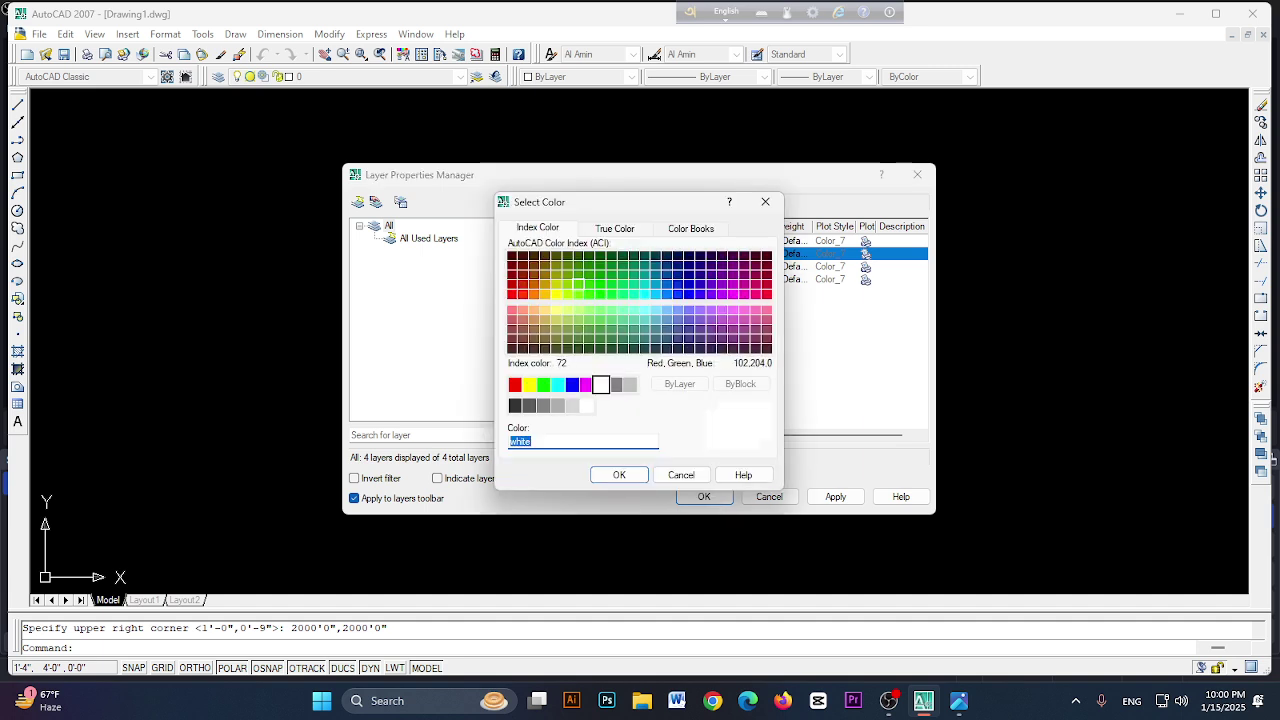
pyautogui.click(612, 294)
pyautogui.click(635, 475)
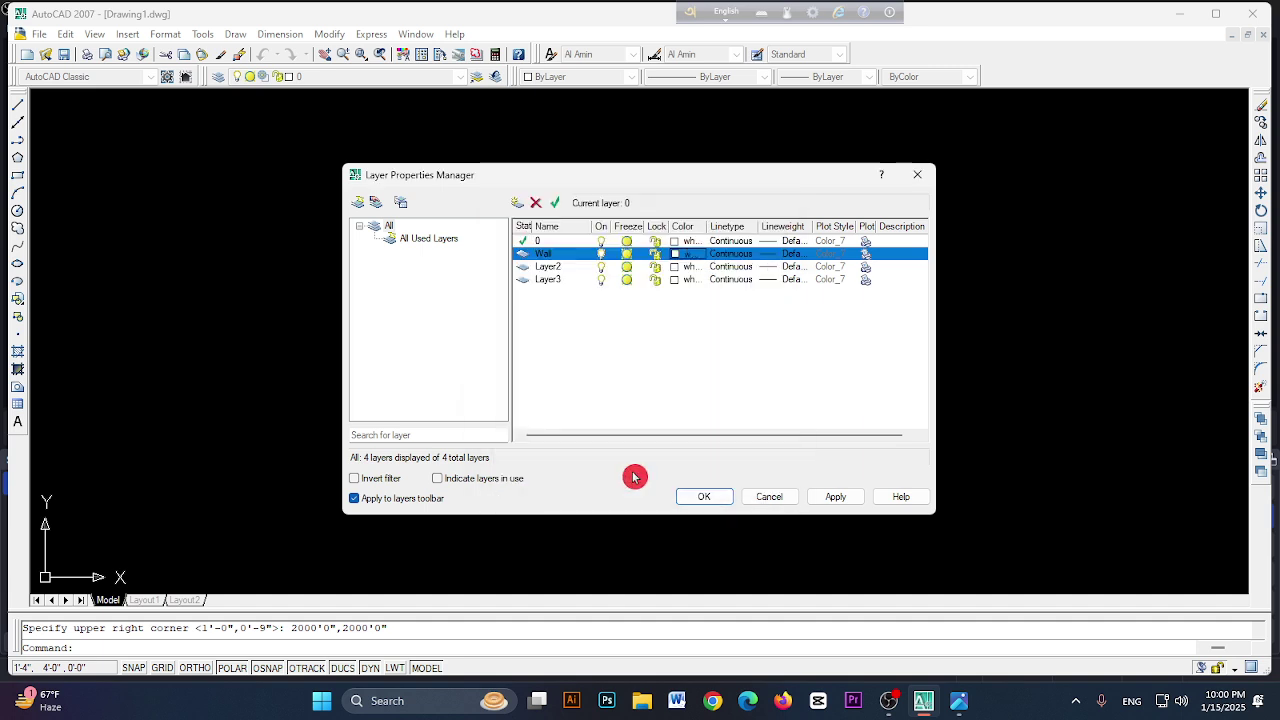
pyautogui.click(791, 256)
pyautogui.scroll(-2, 628, 350)
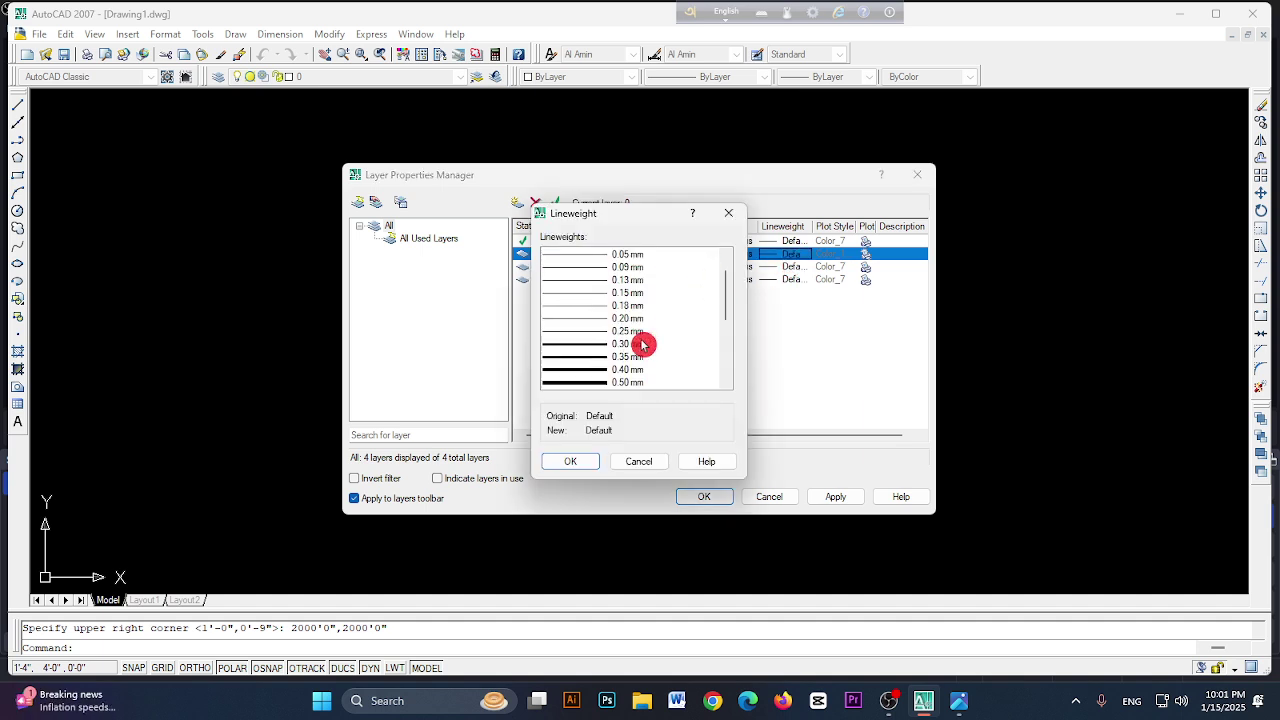
pyautogui.click(620, 345)
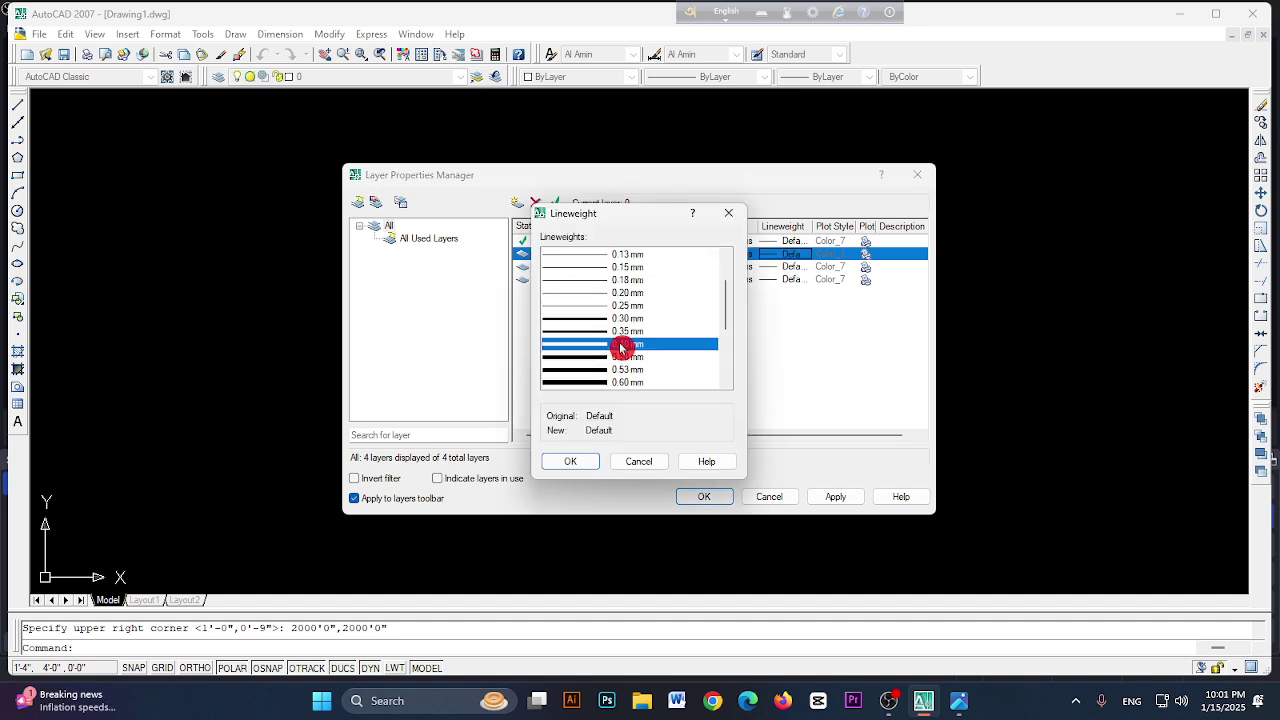
pyautogui.click(578, 462)
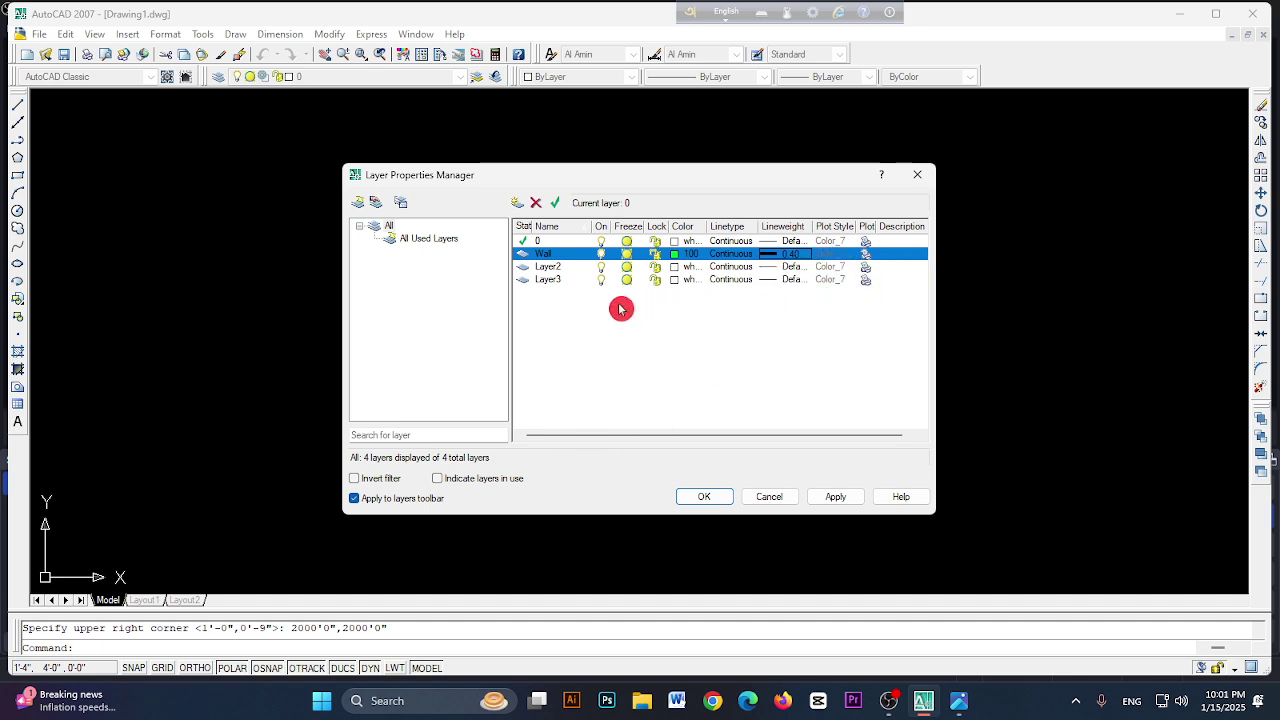
# - Set Layer2's colour to 24 and Layer3's colour to 50, and accept the layer settings
pyautogui.click(676, 266)
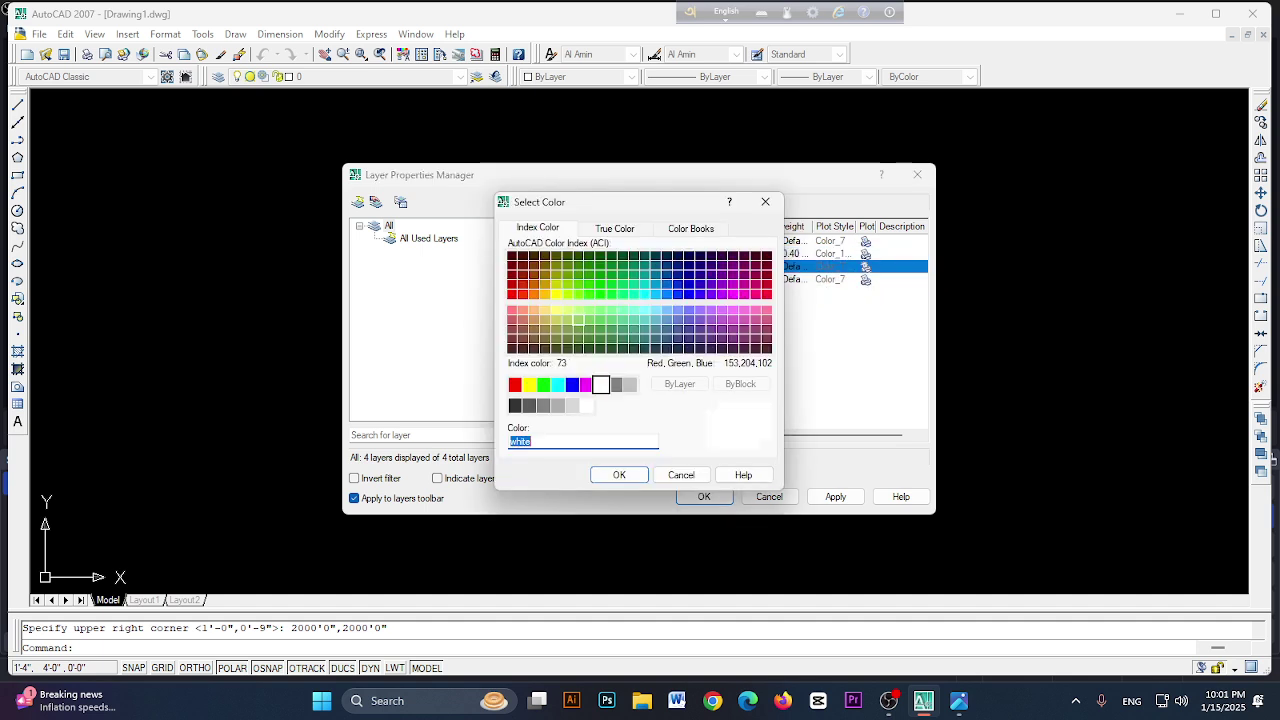
pyautogui.click(522, 274)
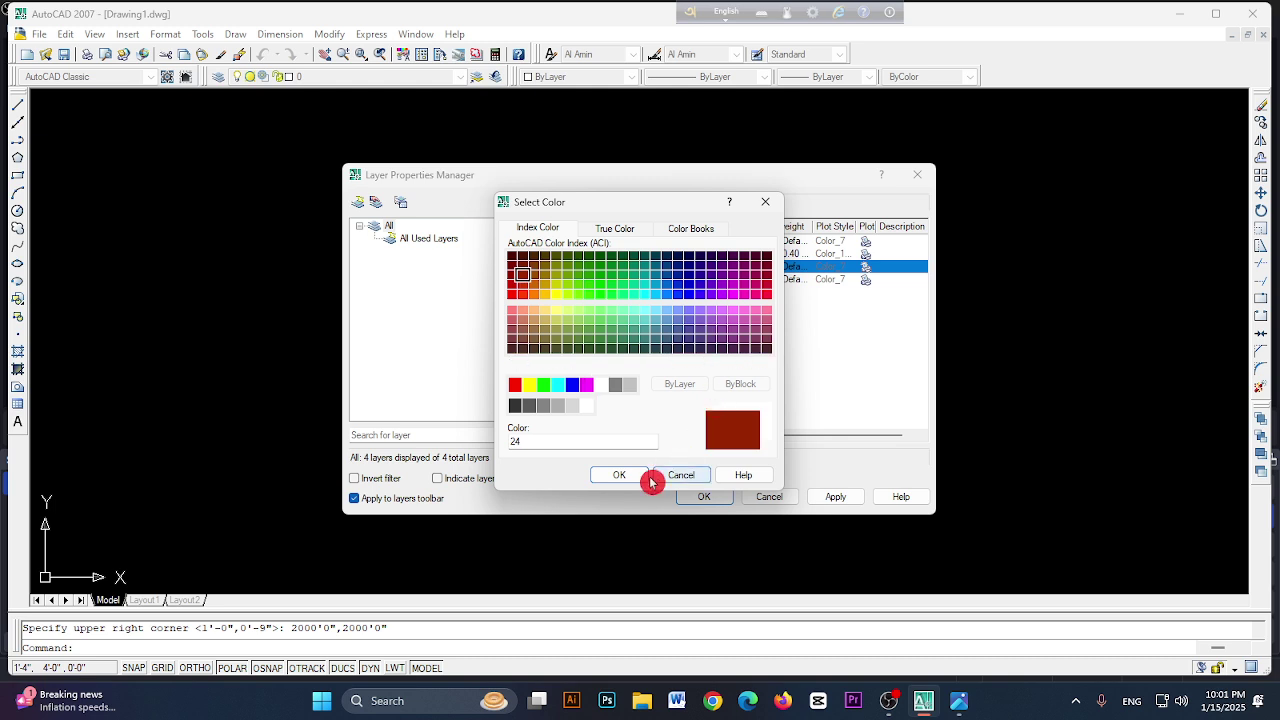
pyautogui.click(619, 475)
pyautogui.click(678, 283)
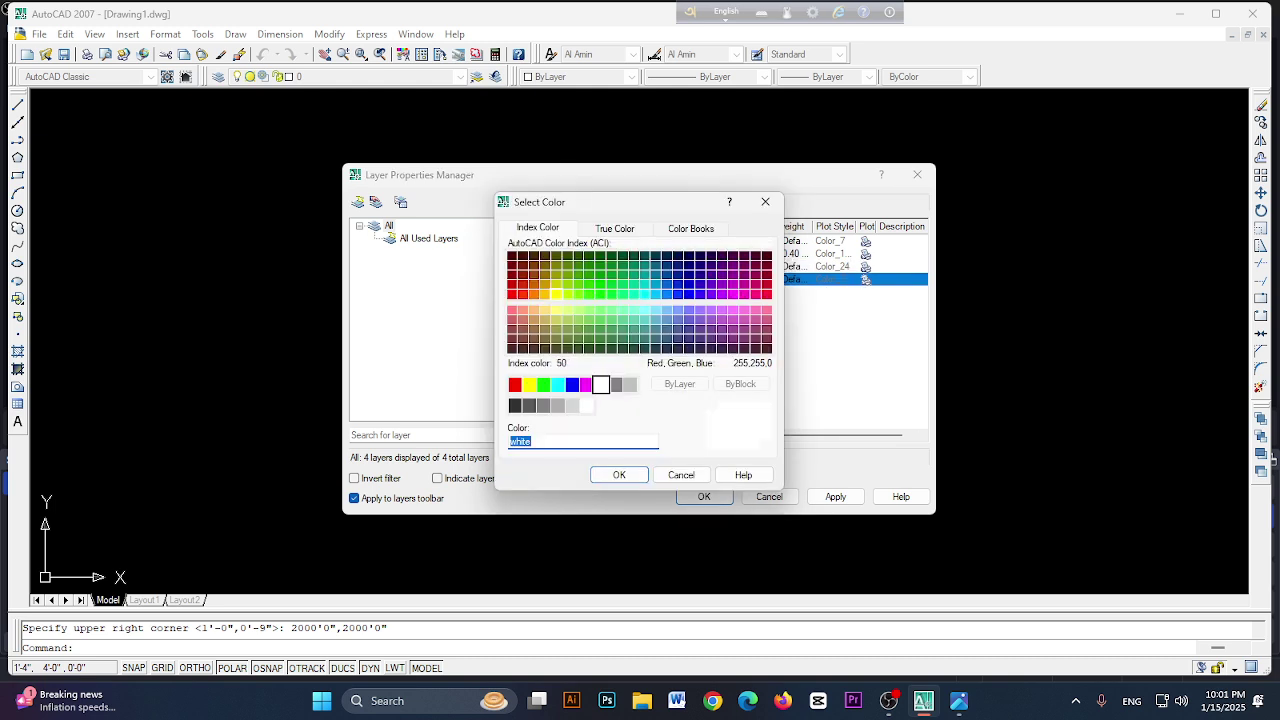
pyautogui.click(553, 293)
pyautogui.click(620, 475)
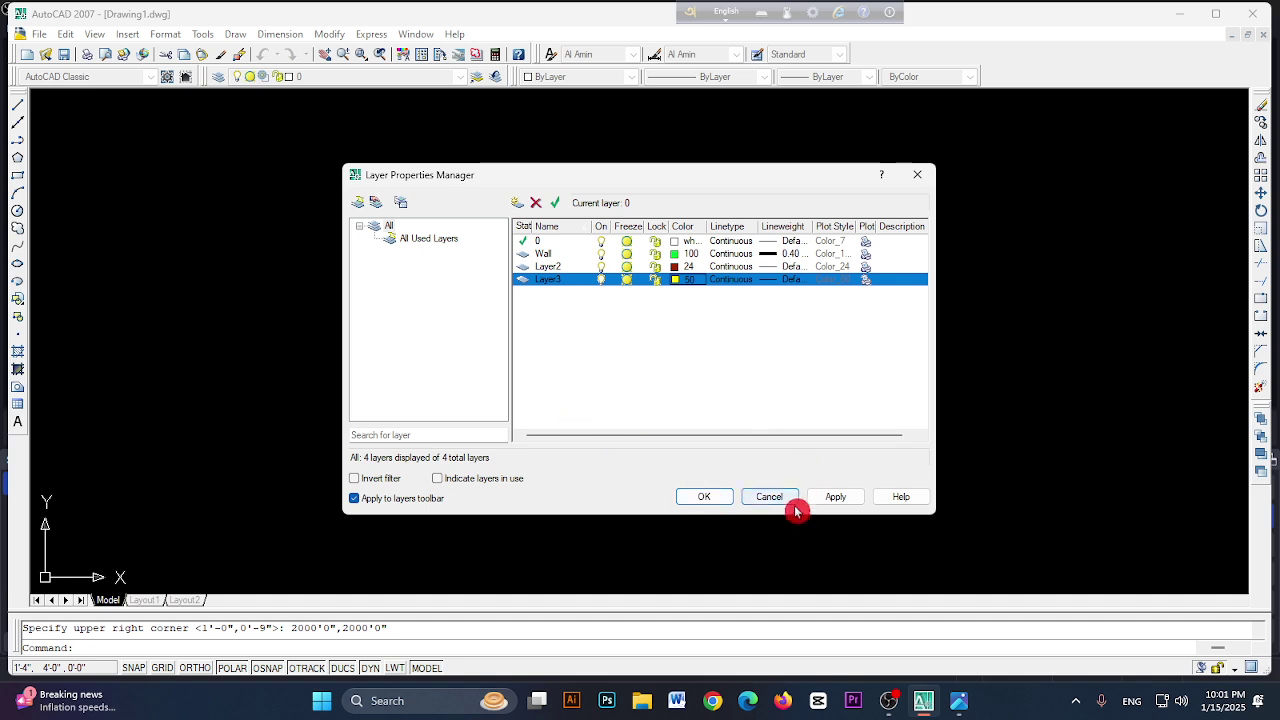
pyautogui.click(712, 499)
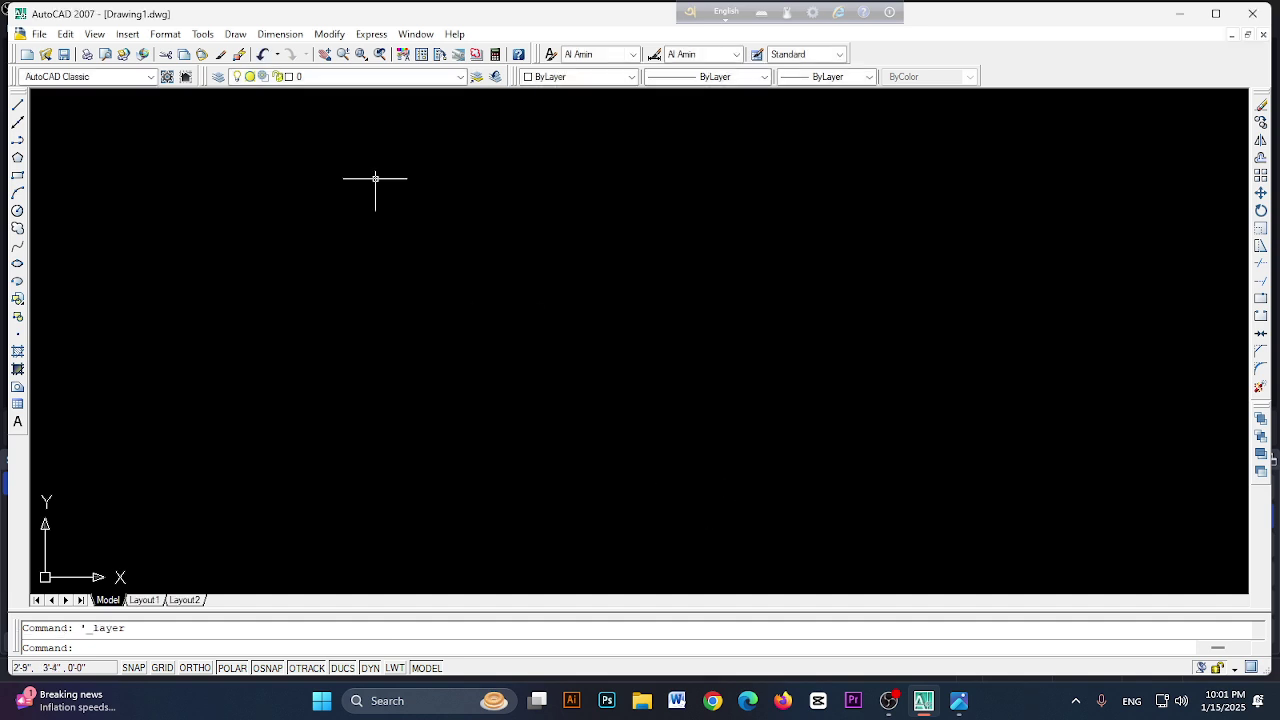
# - Make Wall the current layer
pyautogui.click(314, 77)
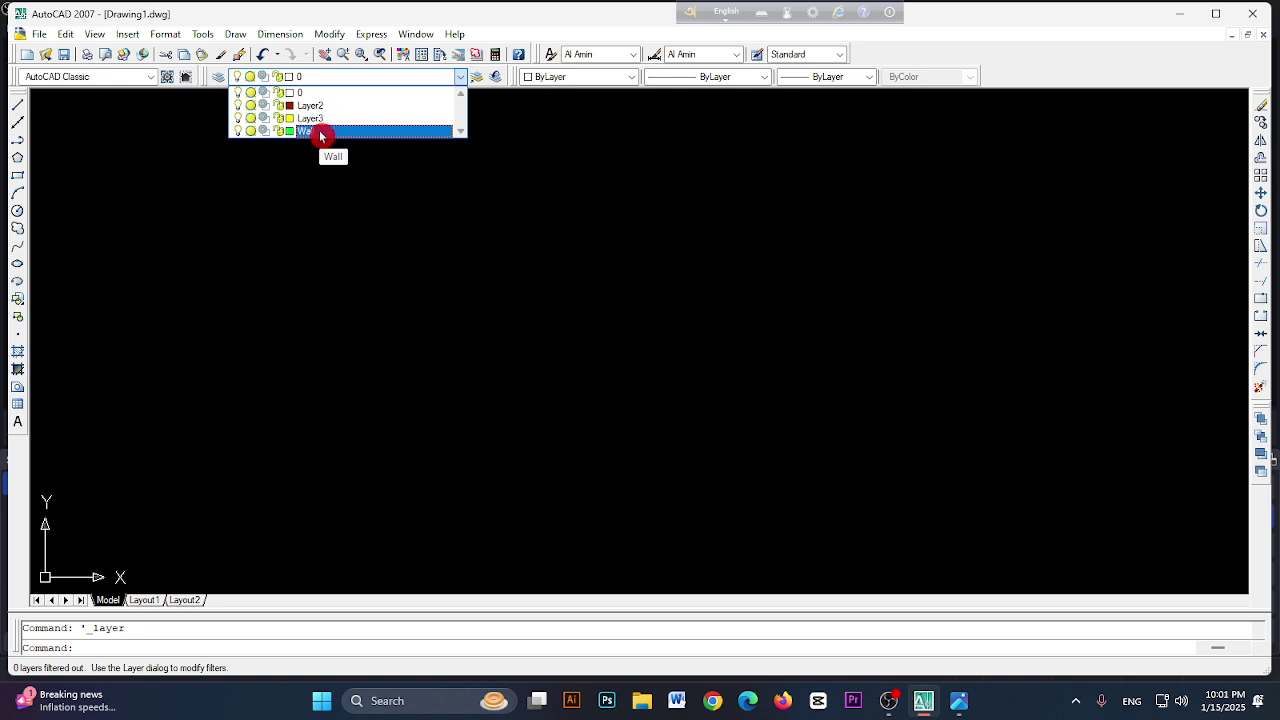
pyautogui.click(196, 148)
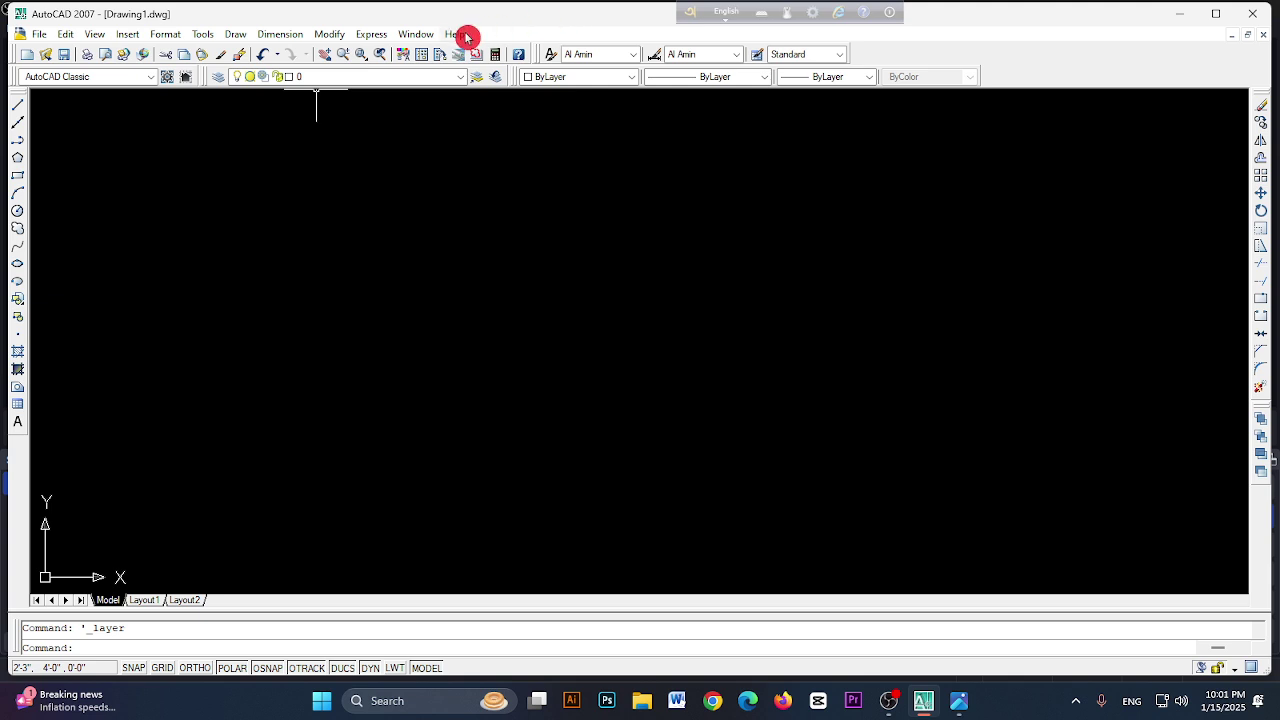
pyautogui.click(355, 77)
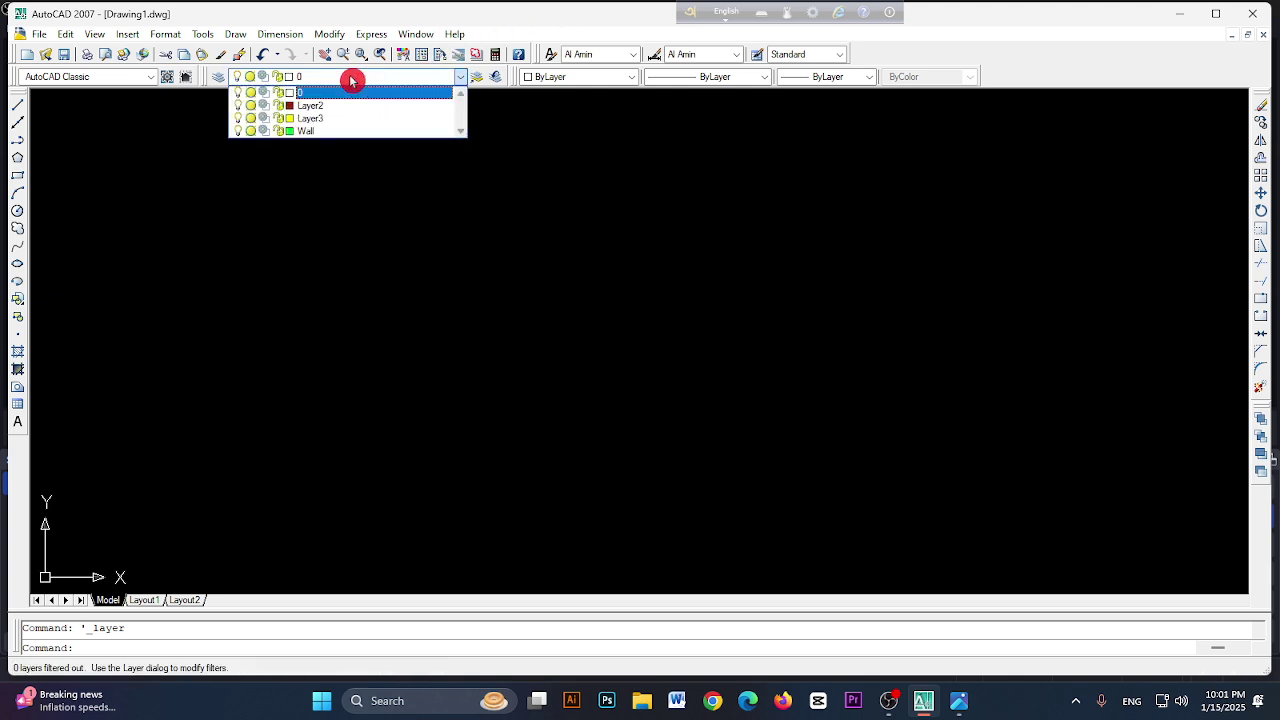
pyautogui.click(313, 131)
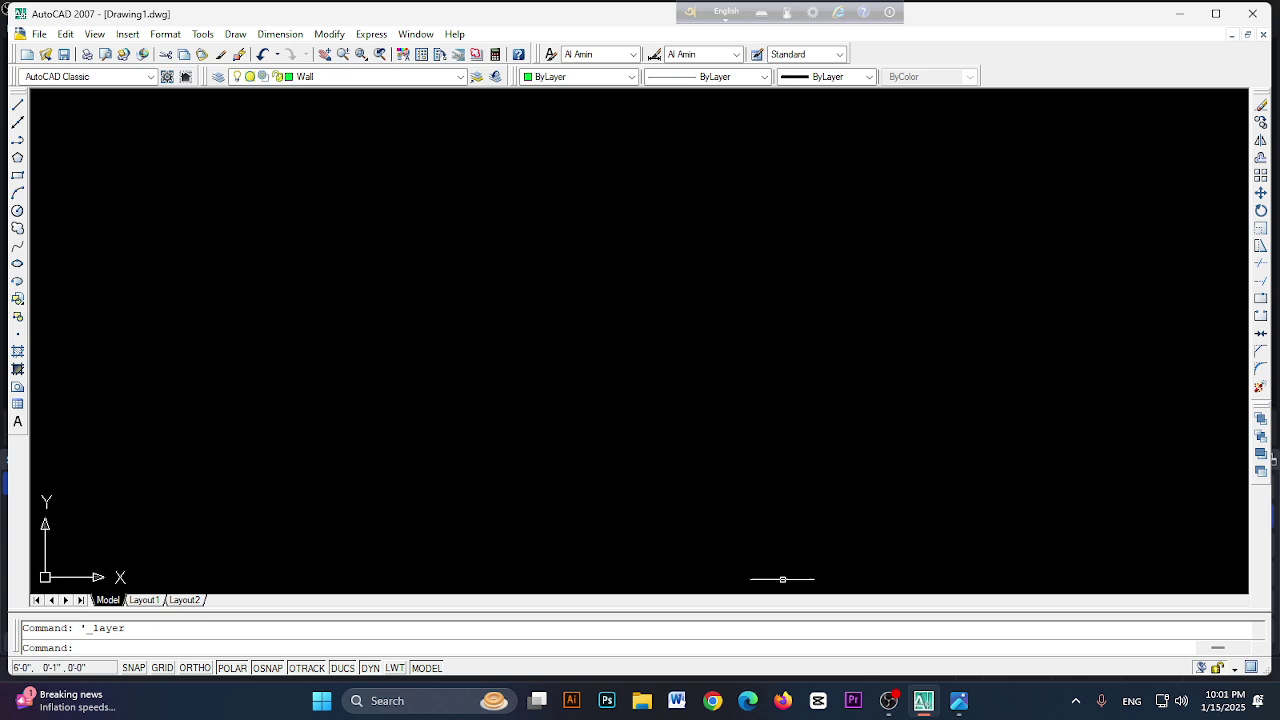
# - Switch to Photos, examine the room and overall dimensions in the UxA1664S.jpg floor plan, and return to AutoCAD
pyautogui.moveTo(959, 700)
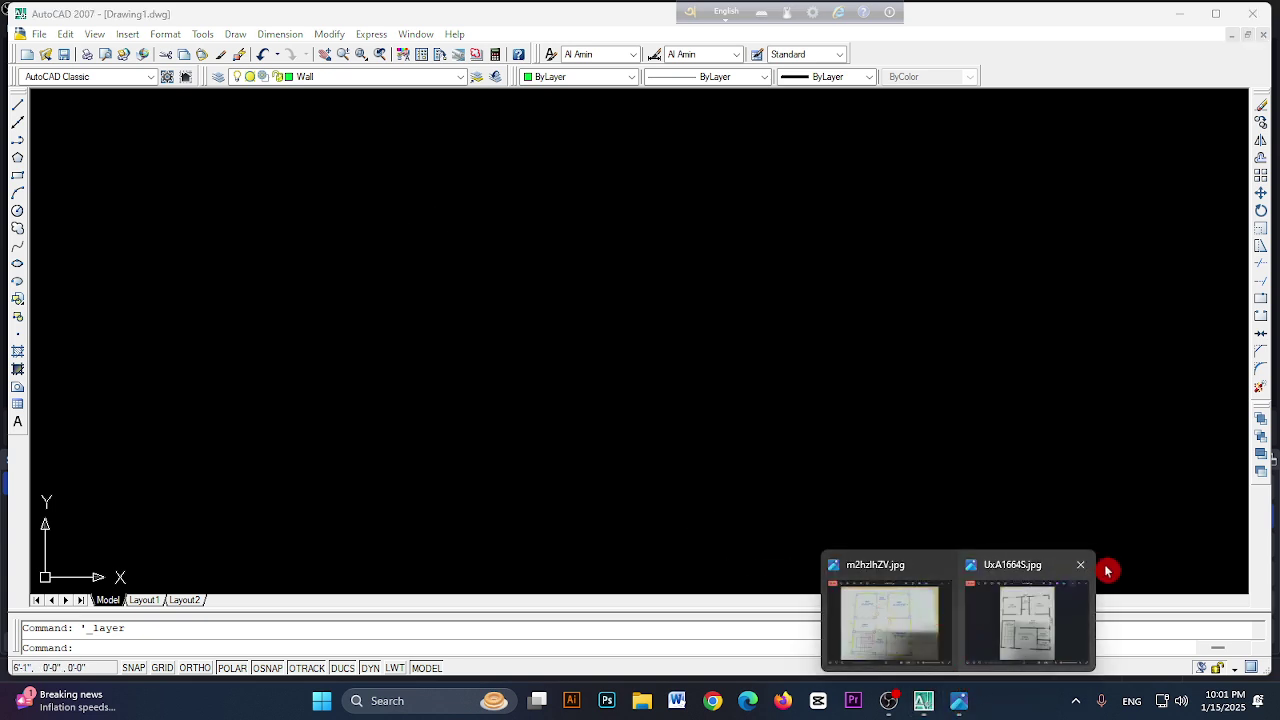
pyautogui.click(945, 566)
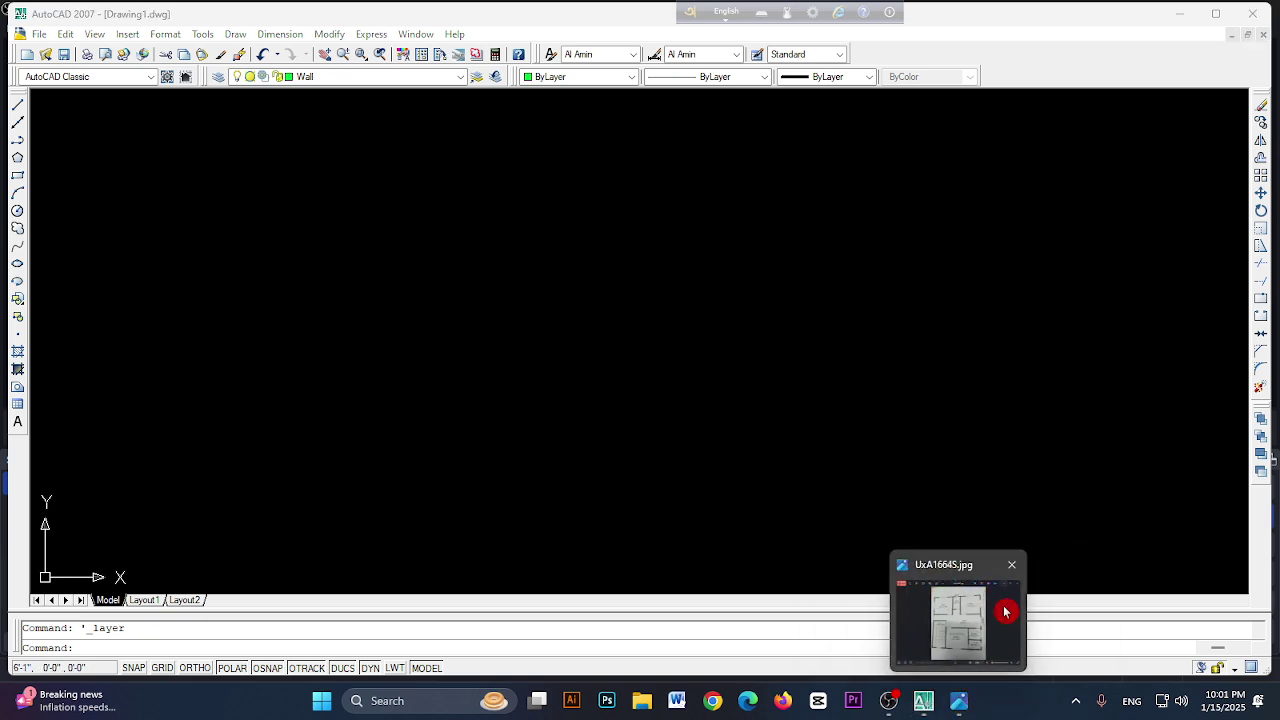
pyautogui.click(953, 619)
pyautogui.click(1201, 109)
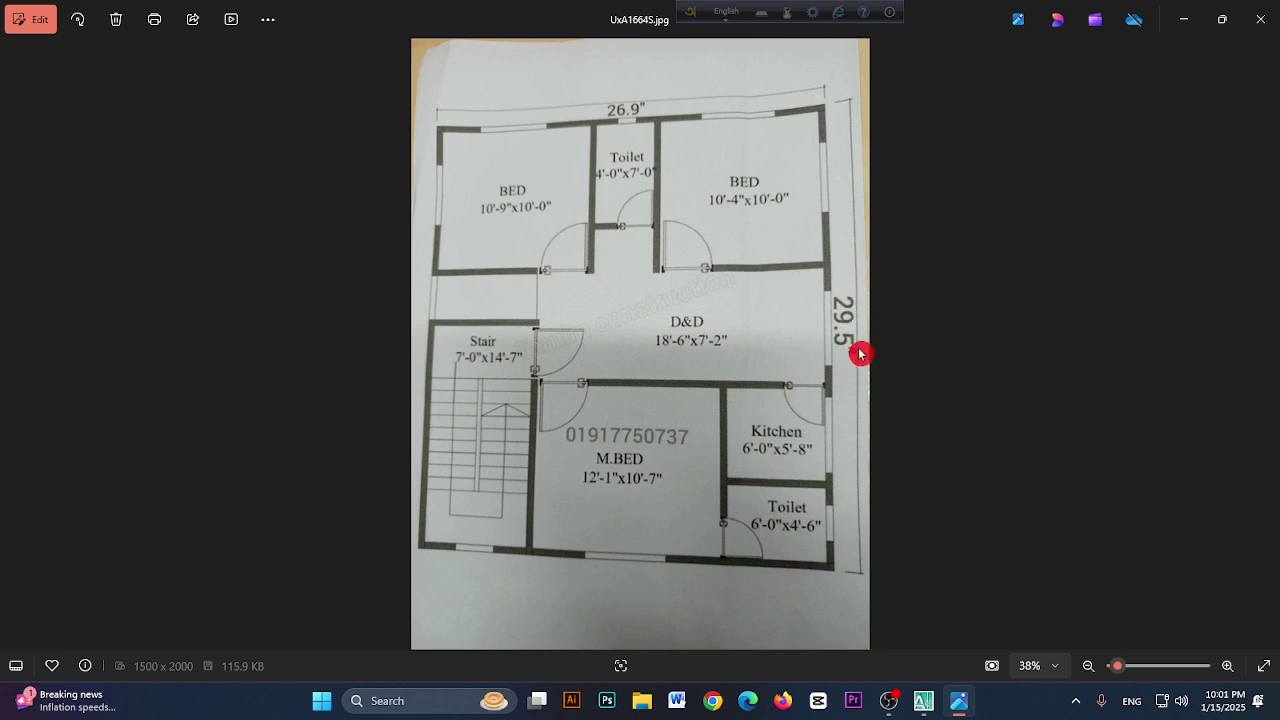
pyautogui.click(1184, 19)
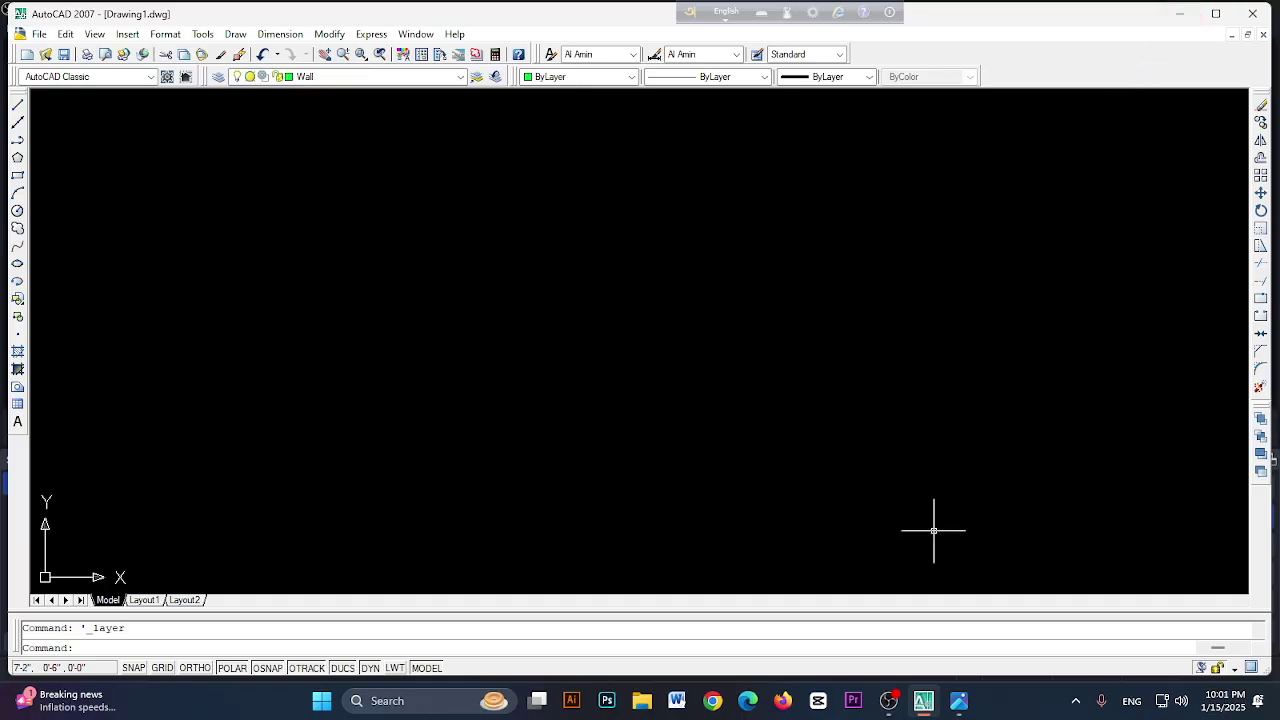
# - Check the overall width in the reference floor plan, return to AutoCAD, and draw a horizontal 26'9" wall line with Ortho on
pyautogui.click(960, 704)
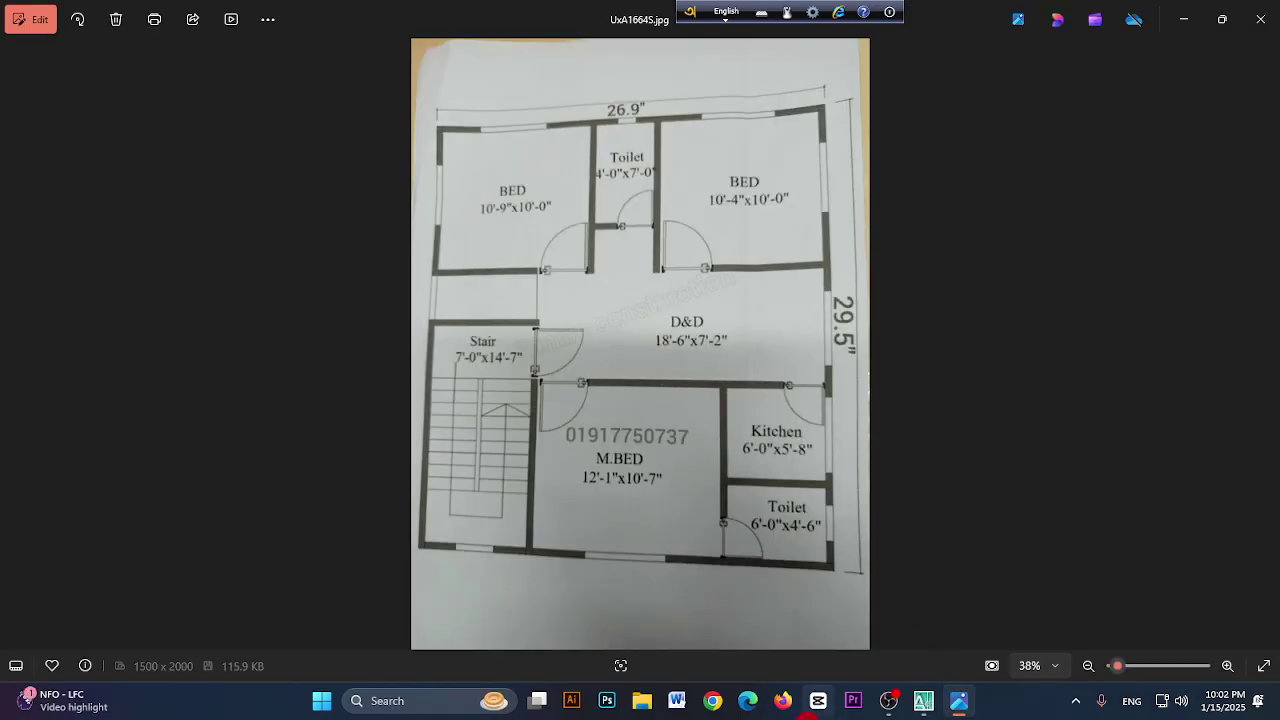
pyautogui.click(923, 702)
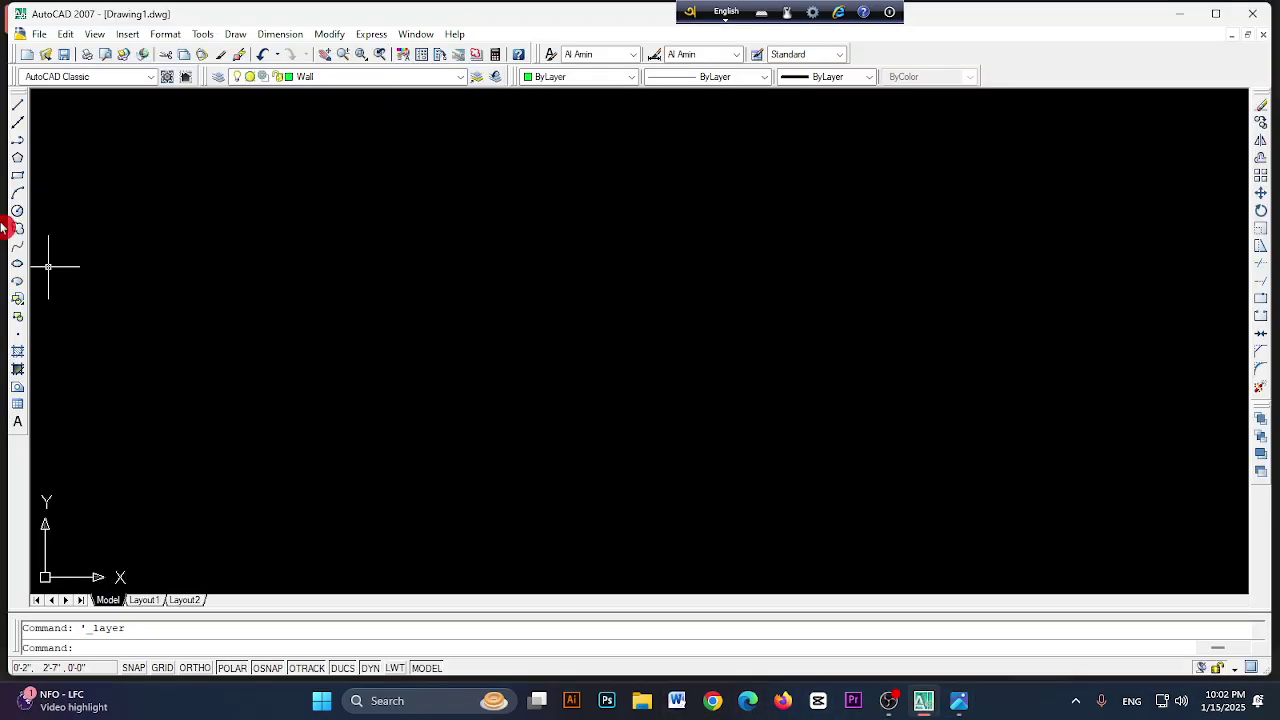
pyautogui.click(16, 106)
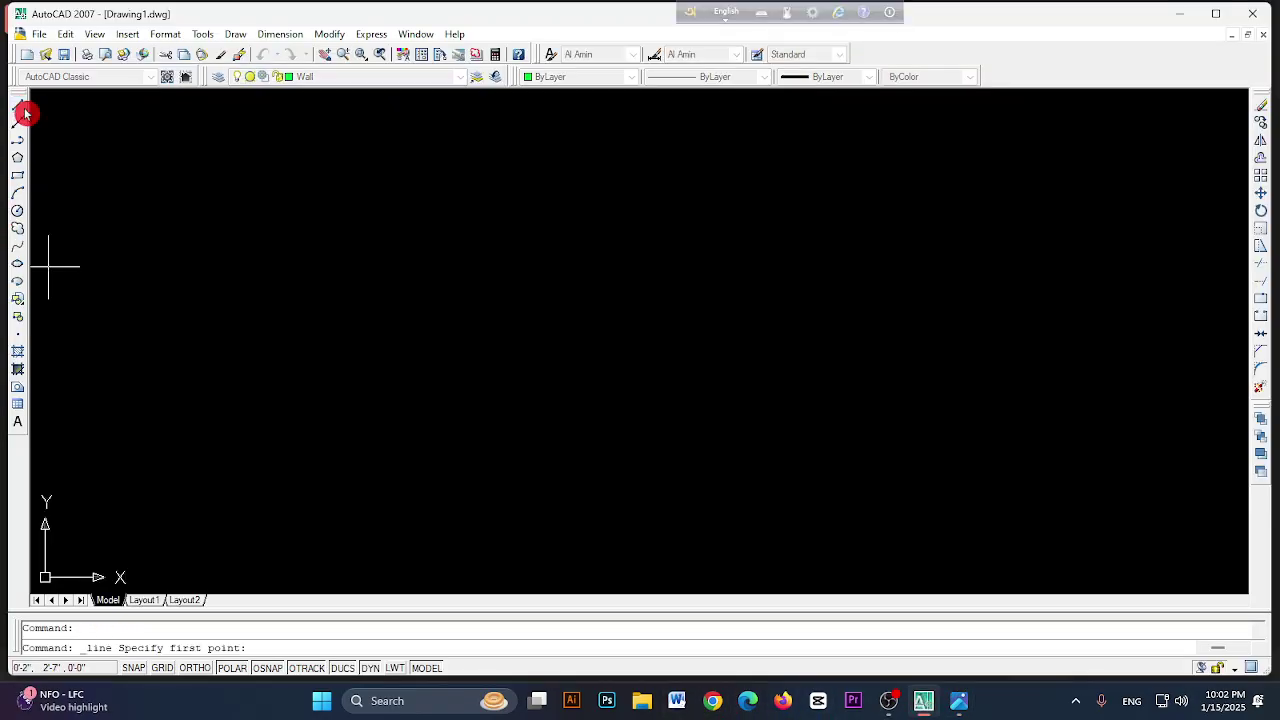
pyautogui.click(190, 138)
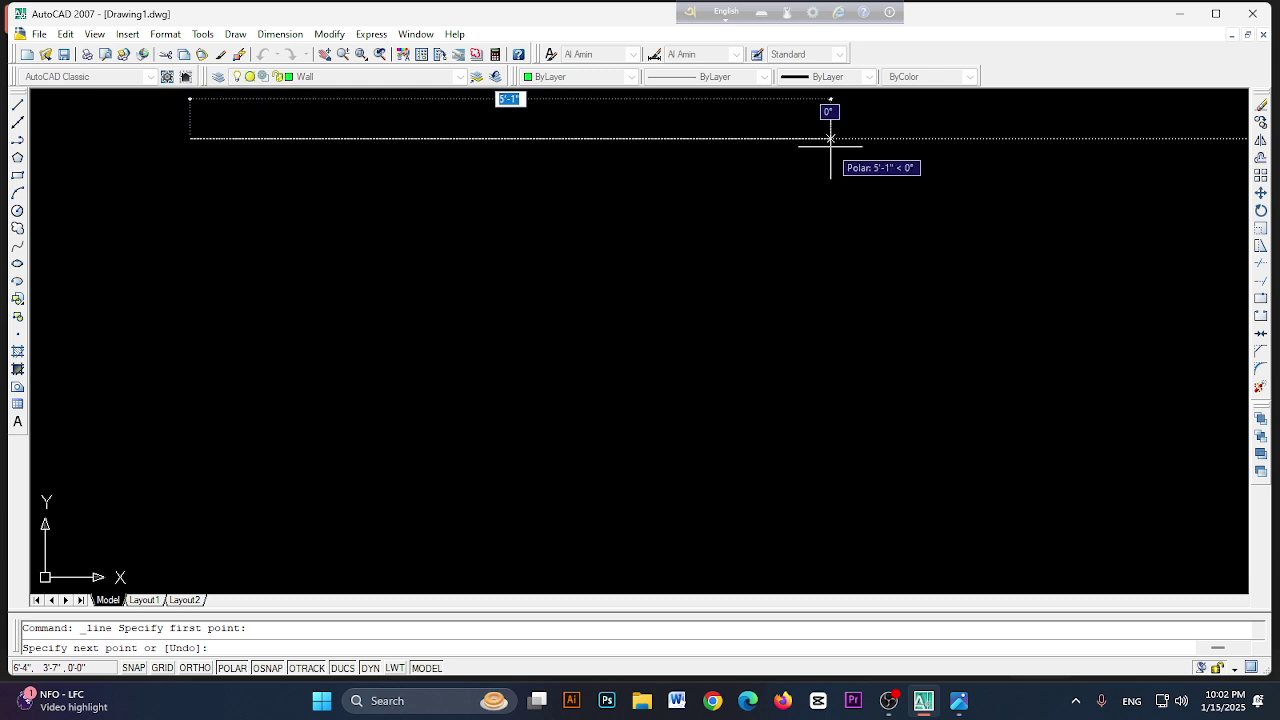
pyautogui.press('F8')
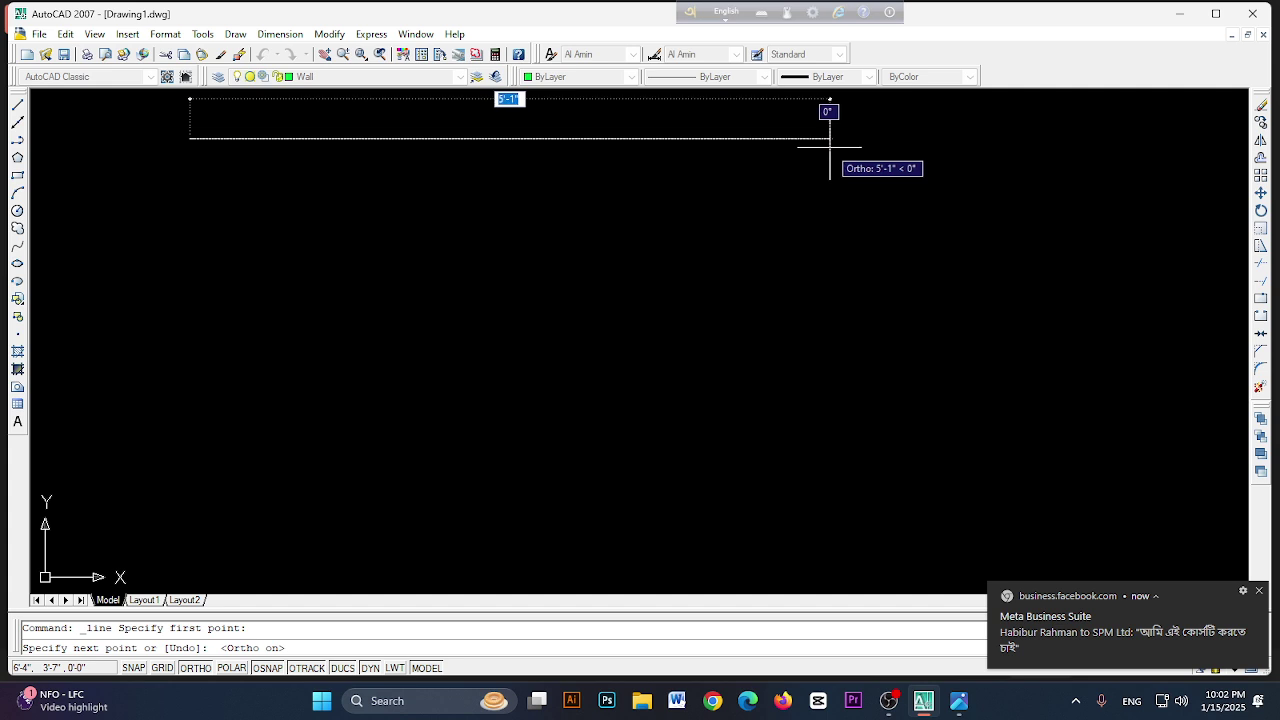
pyautogui.write("26'9")
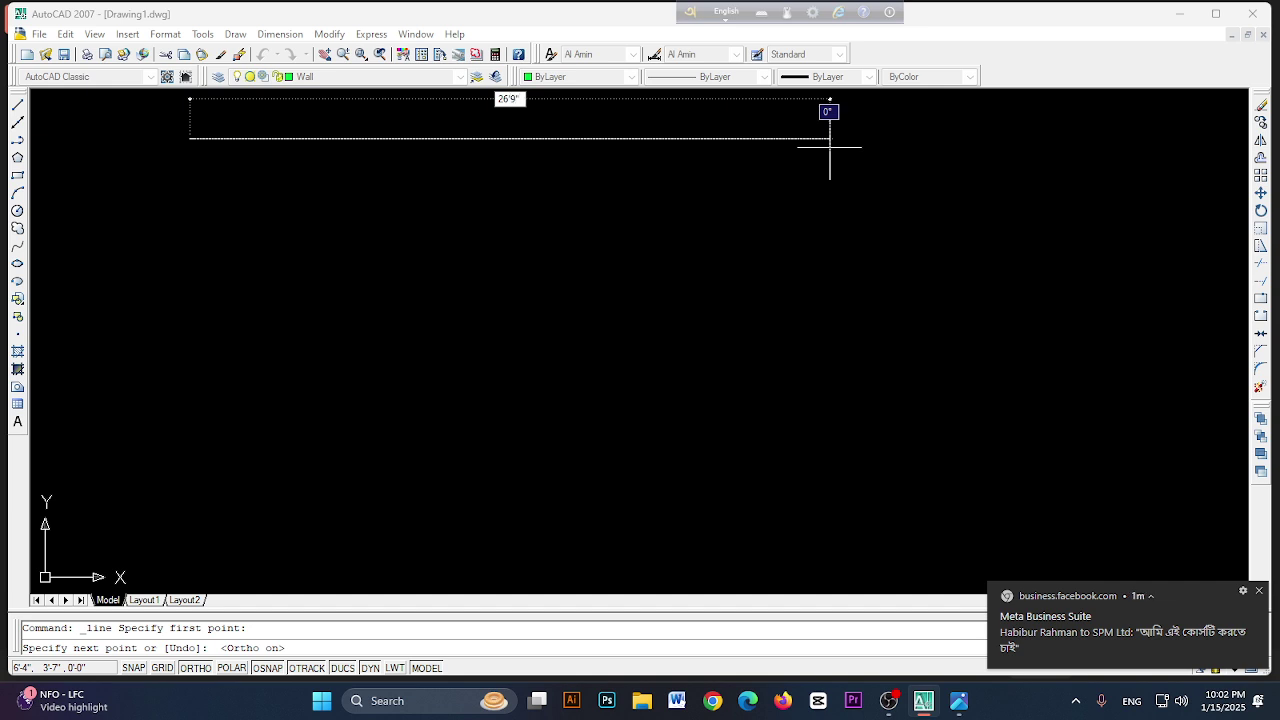
pyautogui.press('Return')
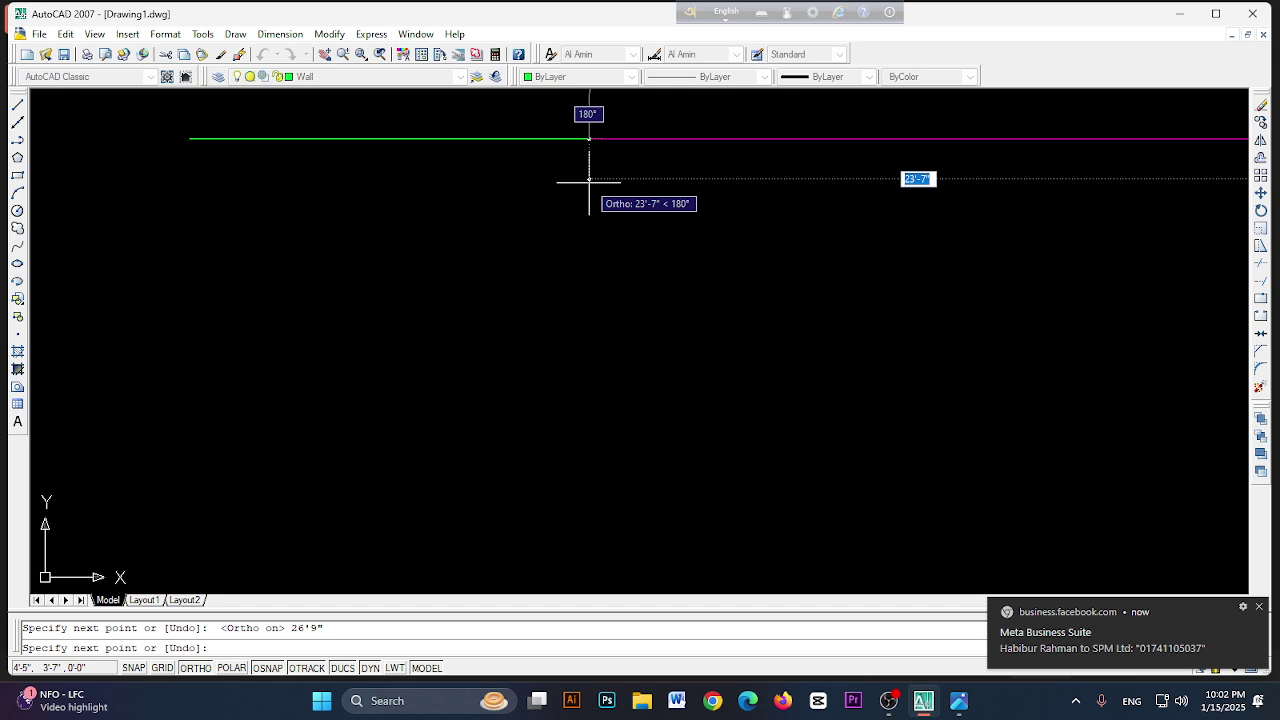
# - Add an aligned dimension between the two ends of the horizontal wall line, placed above it
pyautogui.scroll(-2, 589, 181)
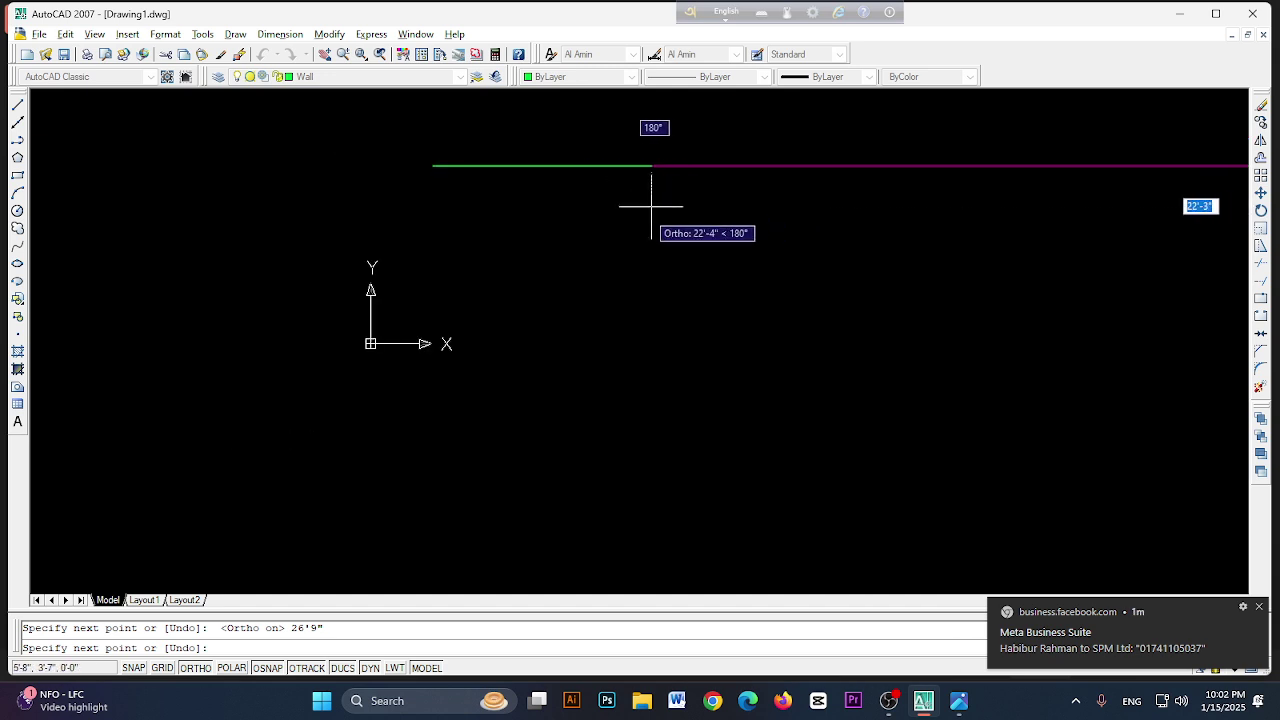
pyautogui.moveTo(651, 217); pyautogui.dragTo(328, 257, button='middle')
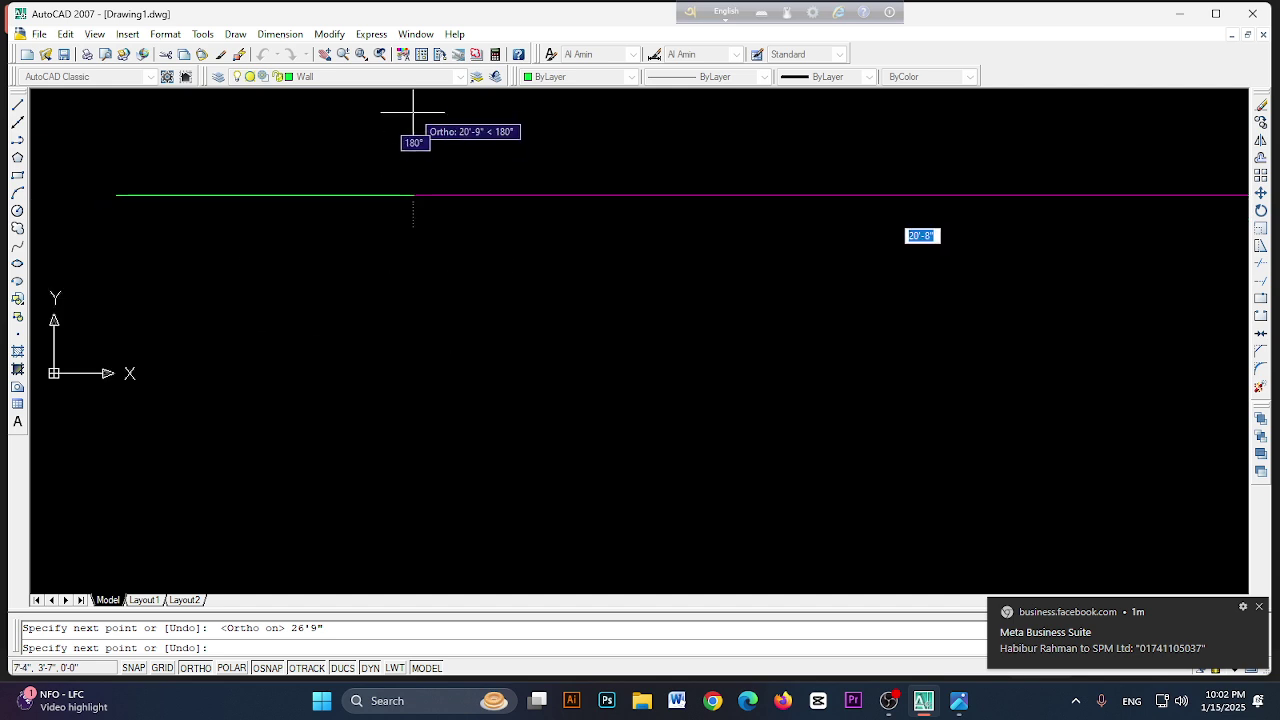
pyautogui.click(343, 55)
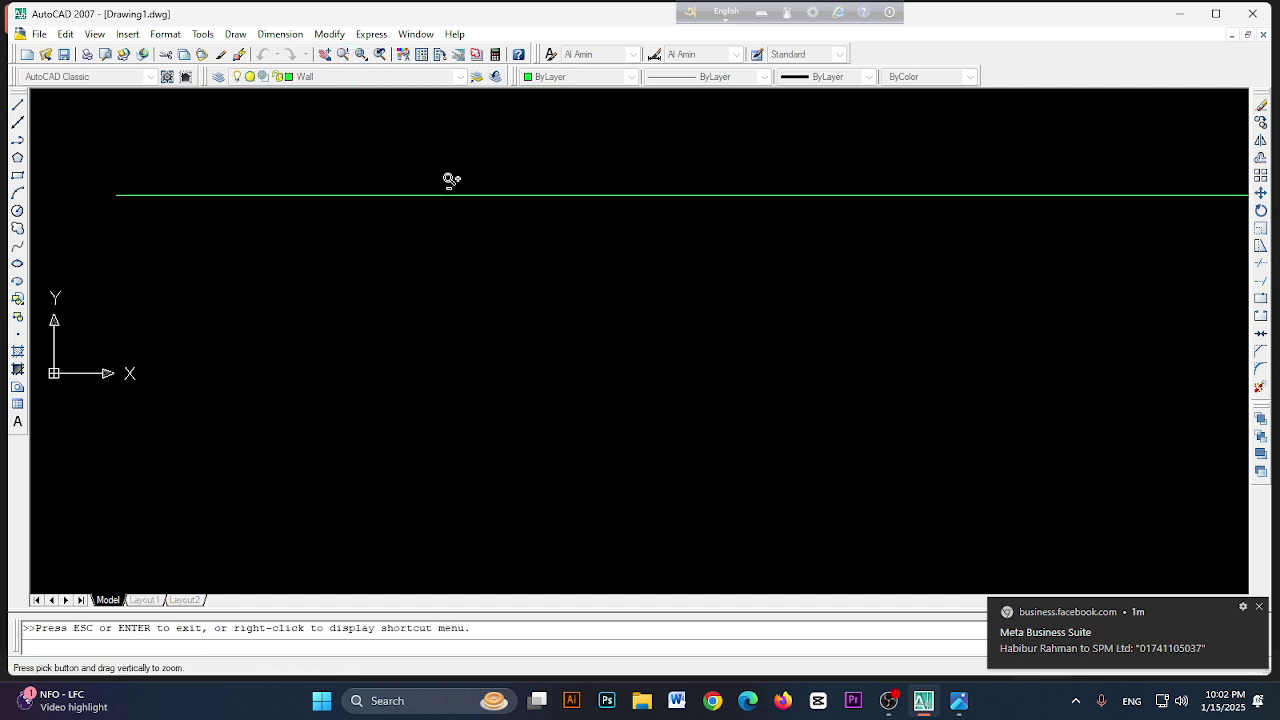
pyautogui.moveTo(451, 180); pyautogui.dragTo(452, 214)
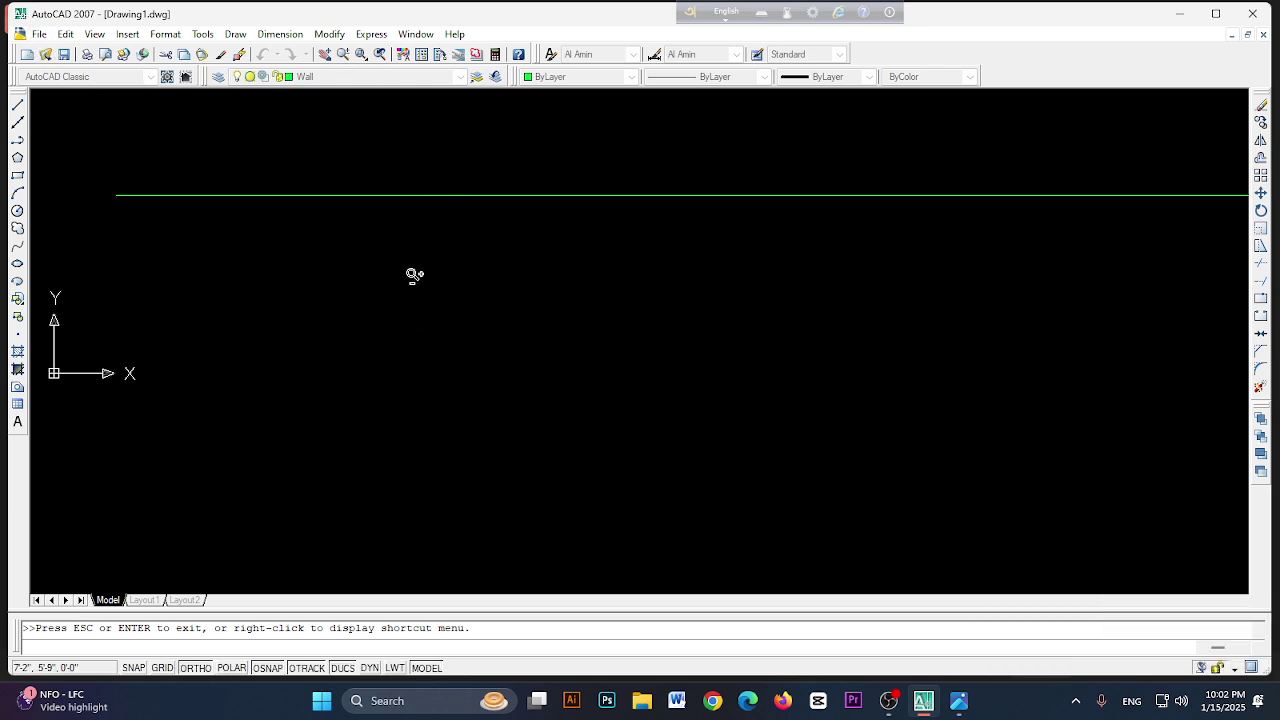
pyautogui.moveTo(414, 276); pyautogui.dragTo(466, 268)
pyautogui.moveTo(441, 156); pyautogui.dragTo(465, 183)
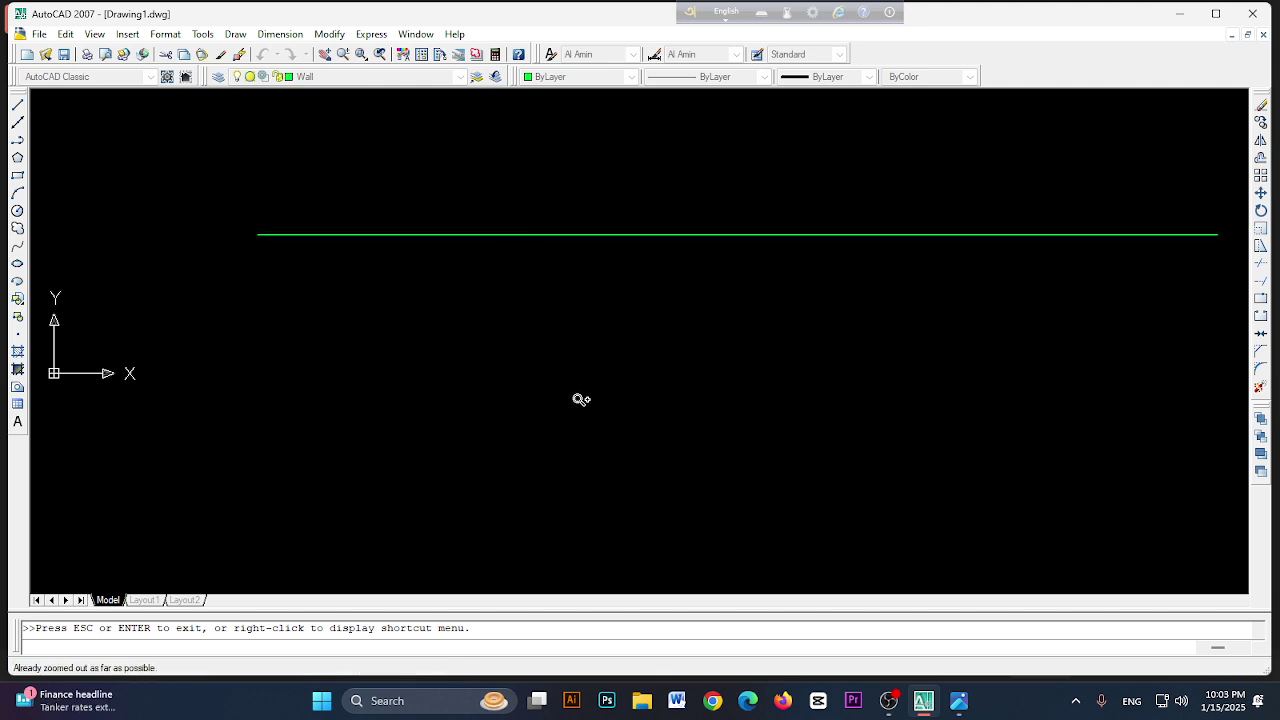
pyautogui.click(343, 54)
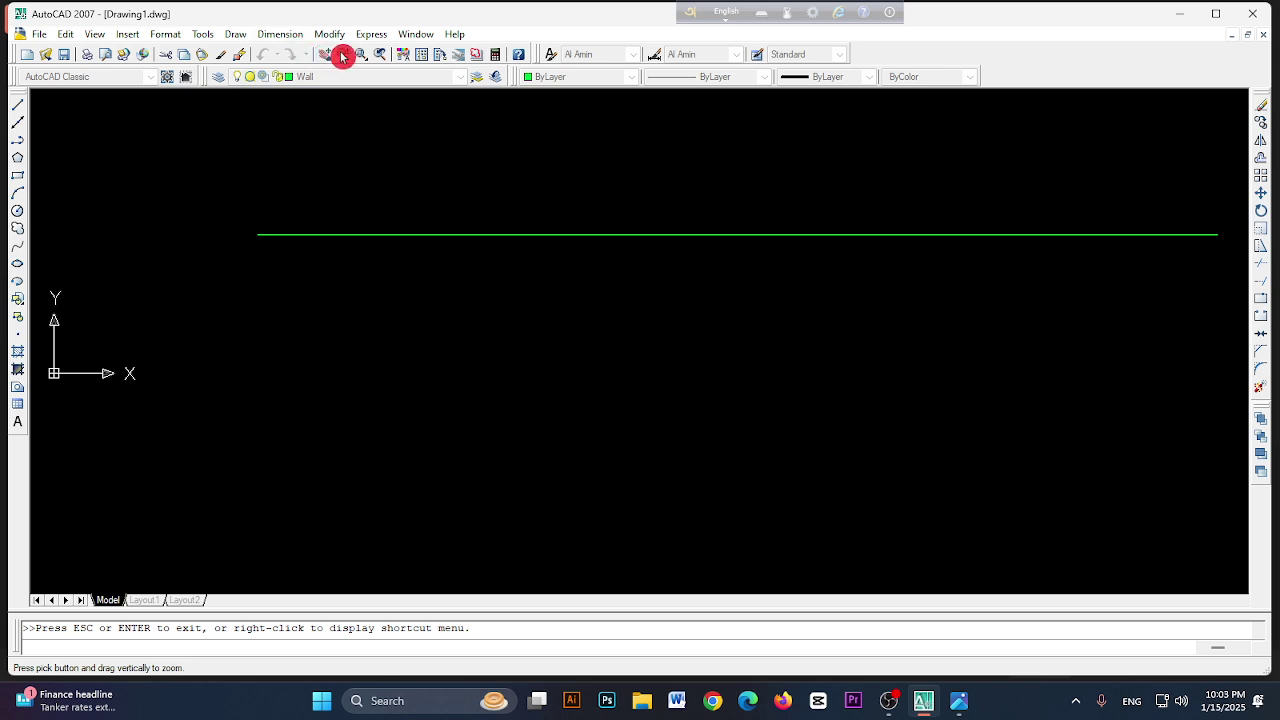
pyautogui.rightClick(222, 217)
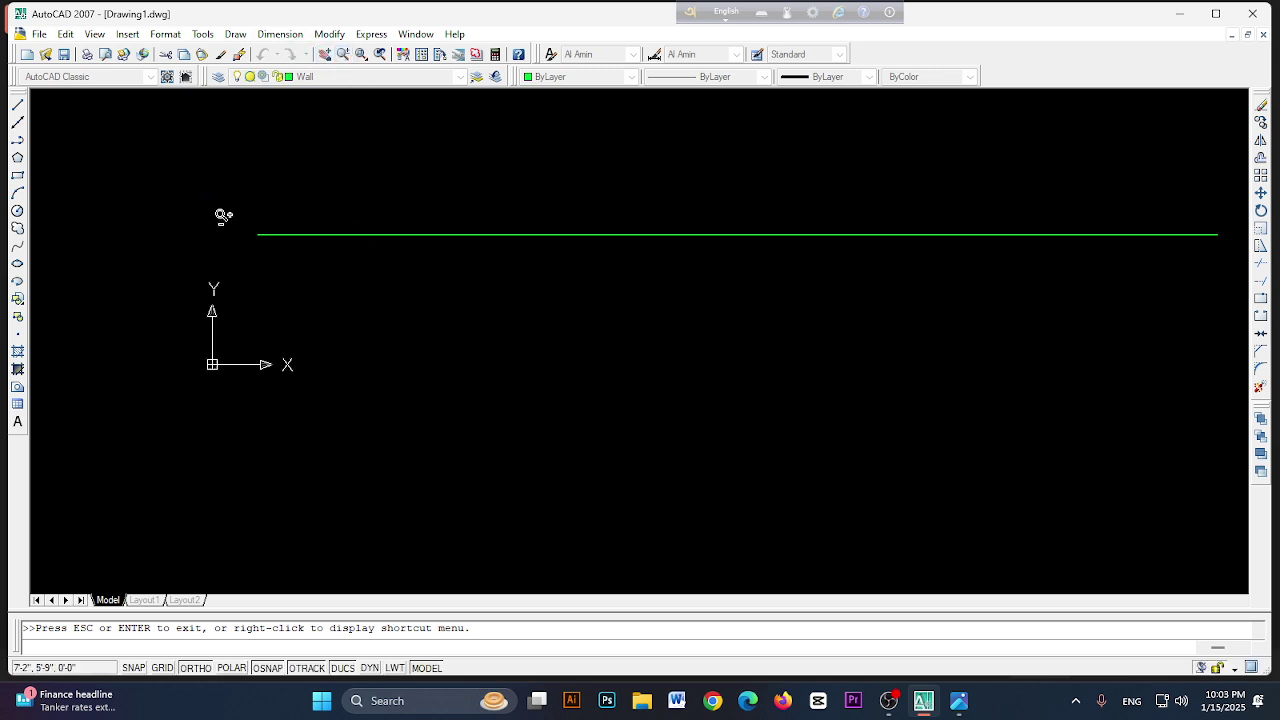
pyautogui.press('Escape')
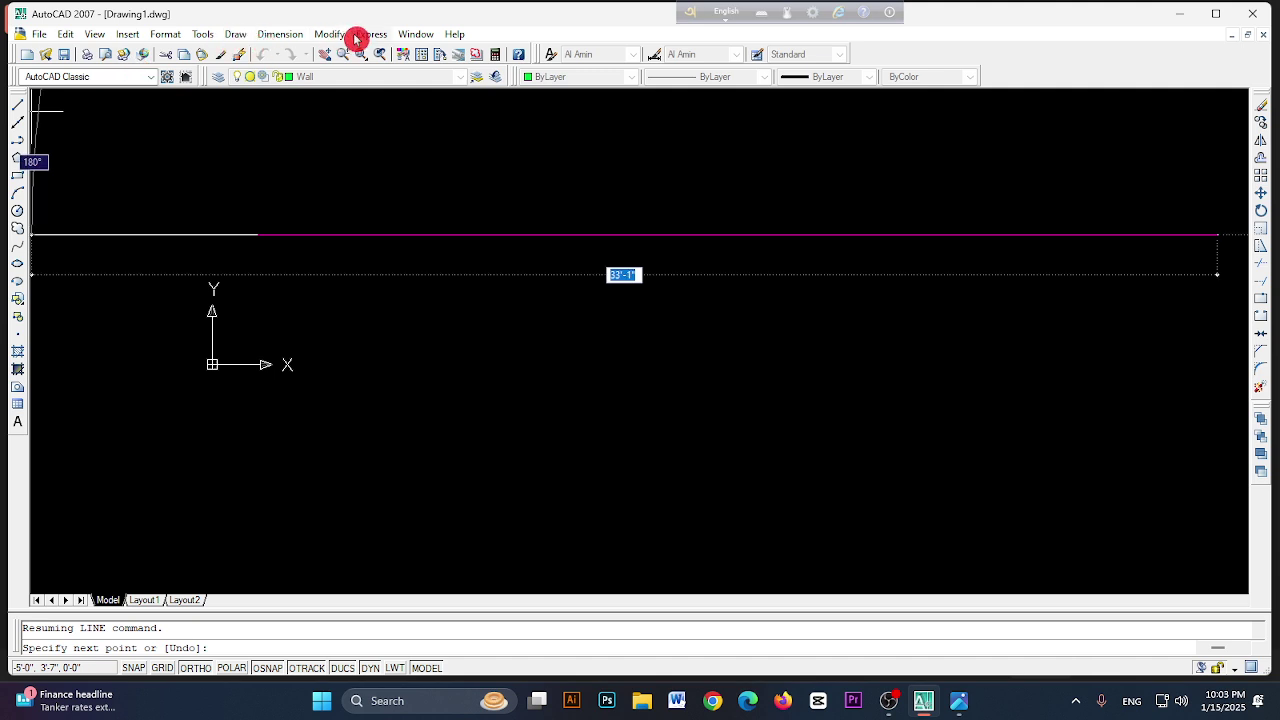
pyautogui.click(295, 34)
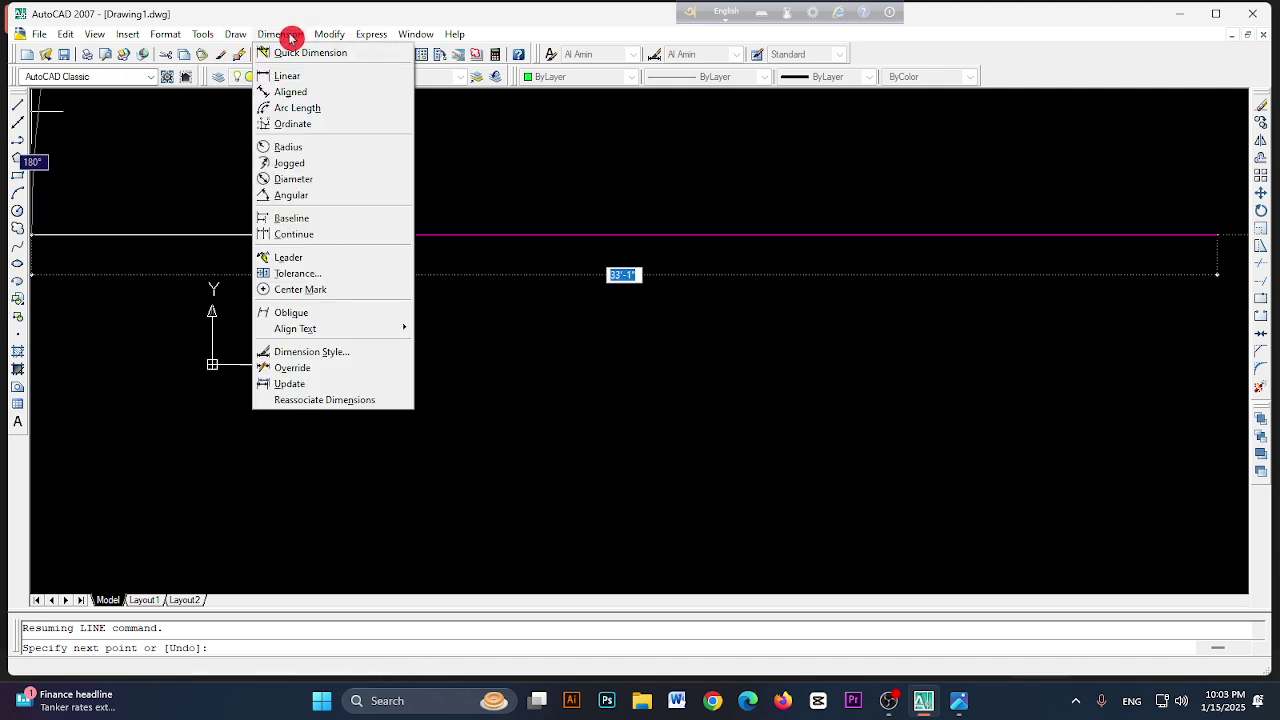
pyautogui.click(304, 92)
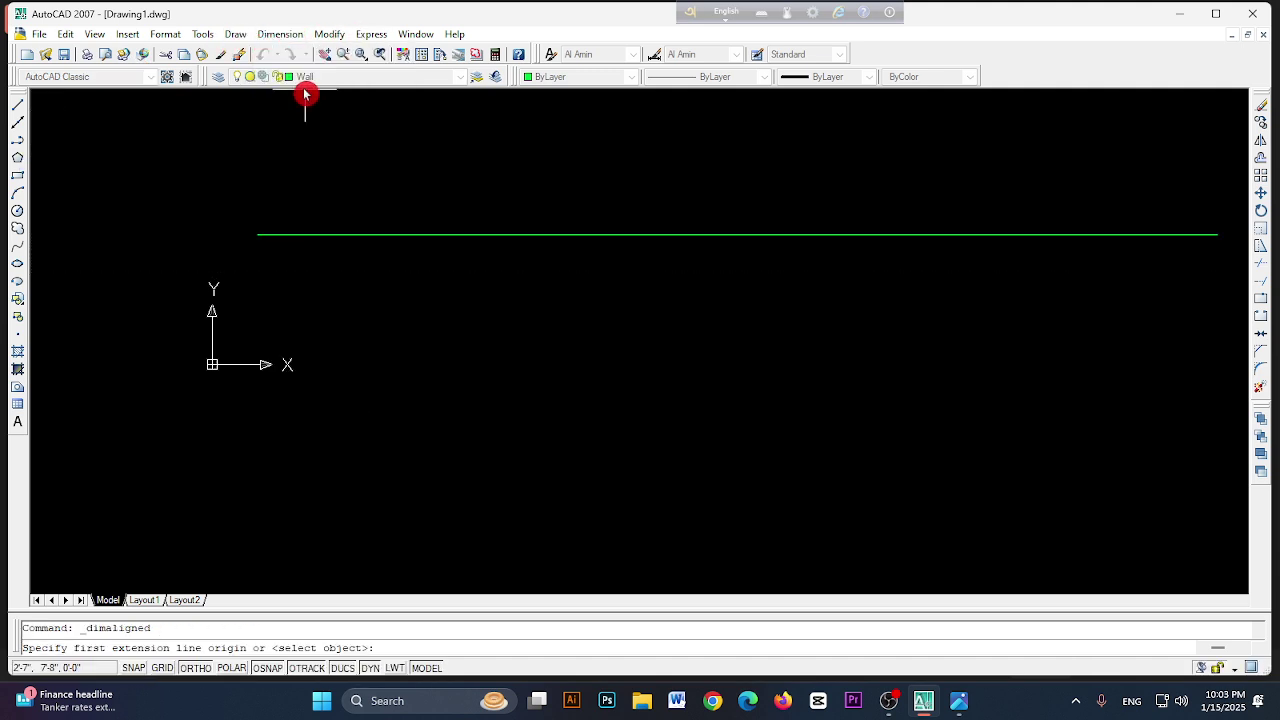
pyautogui.click(258, 234)
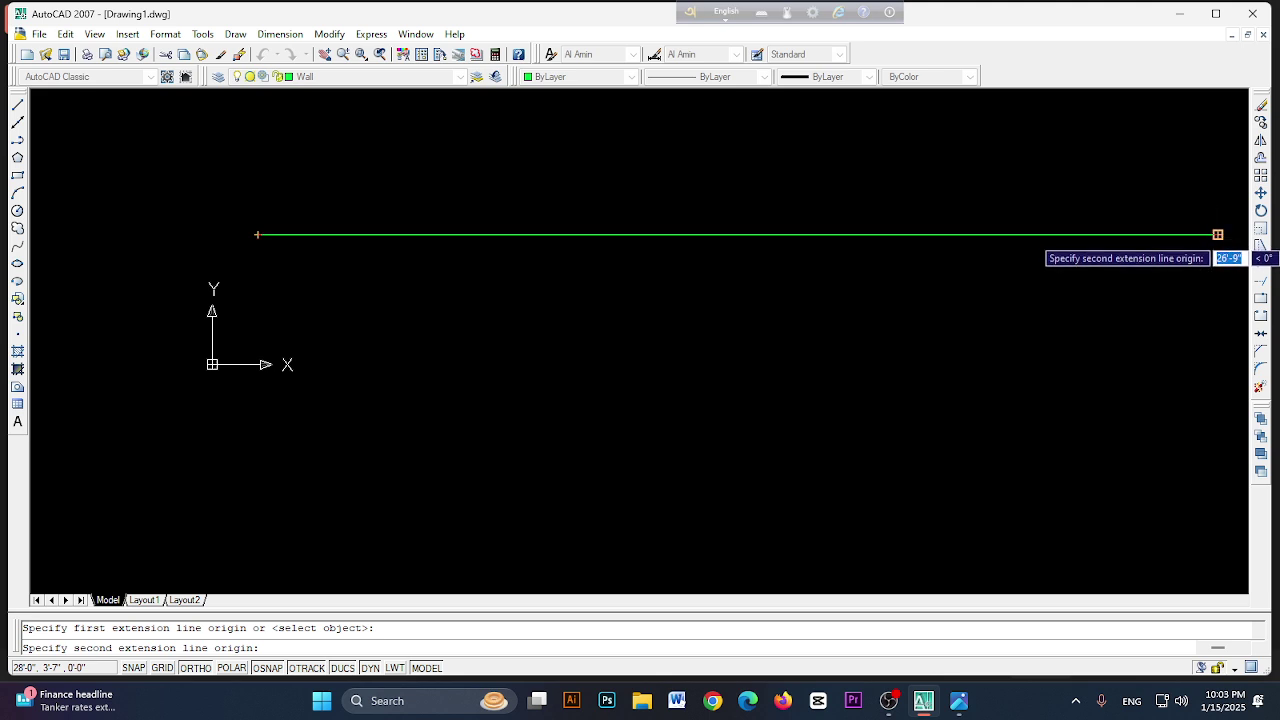
pyautogui.click(1217, 234)
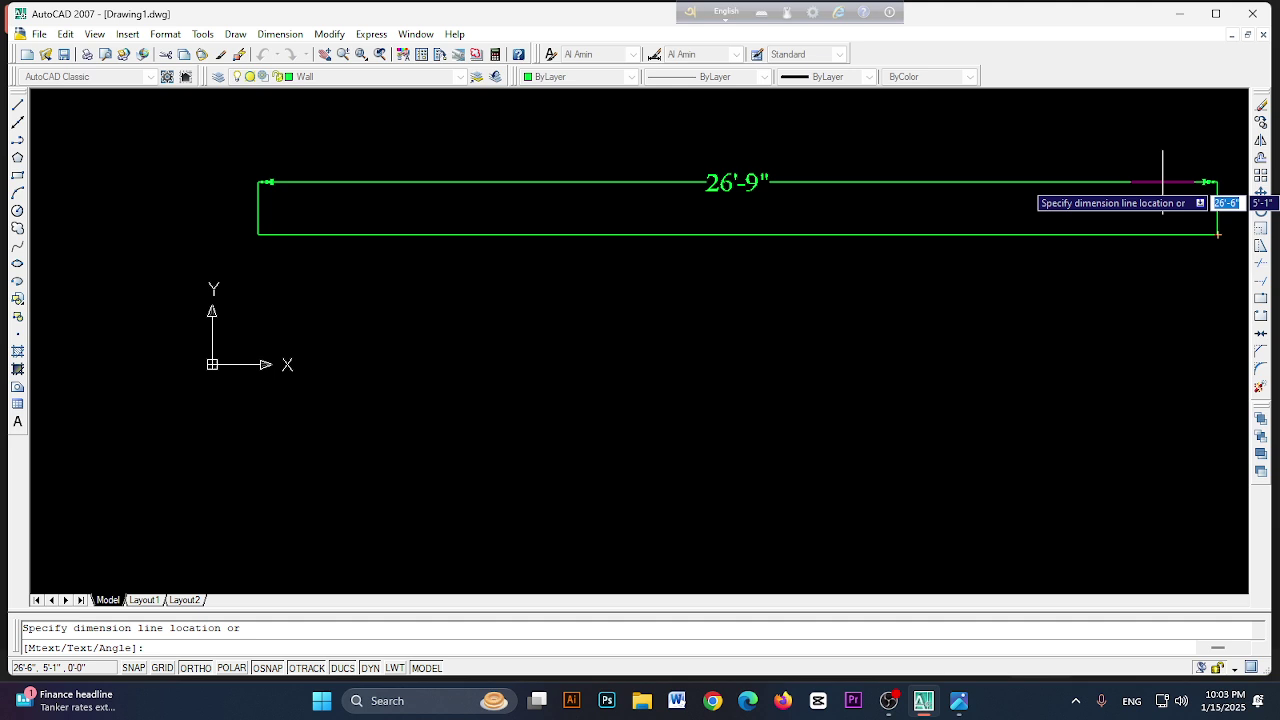
pyautogui.click(1162, 182)
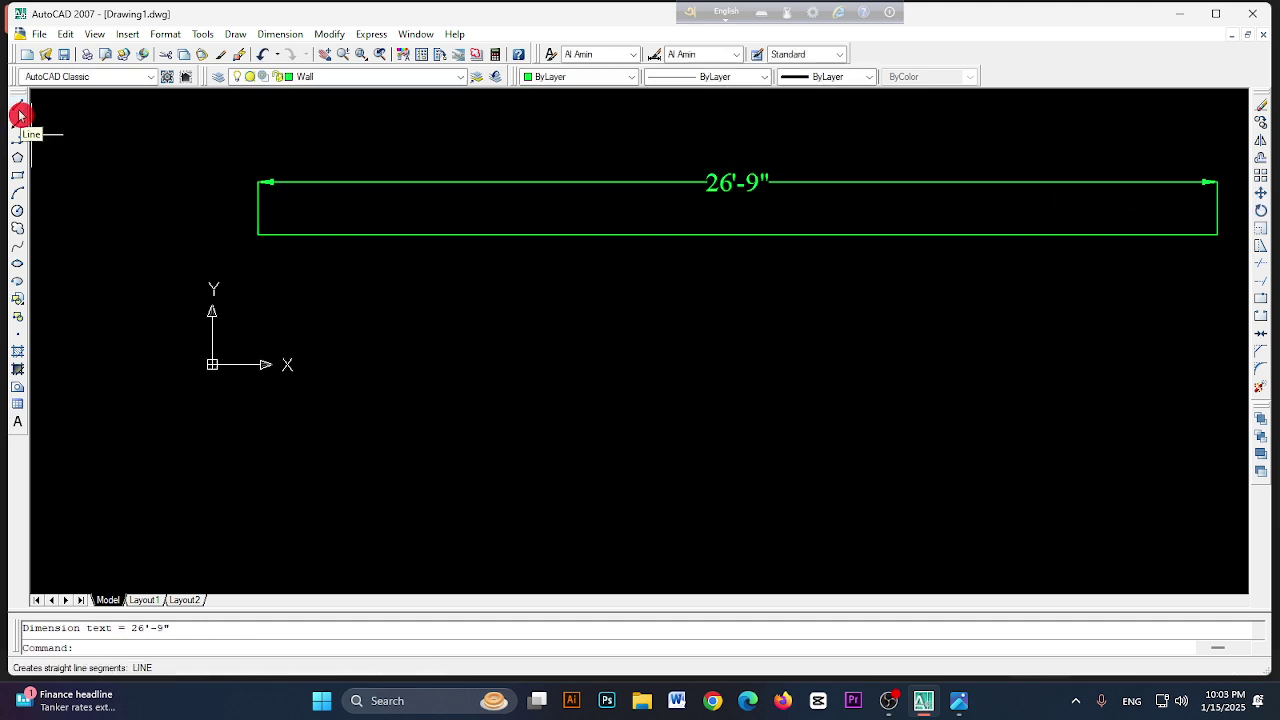
pyautogui.press('Escape')
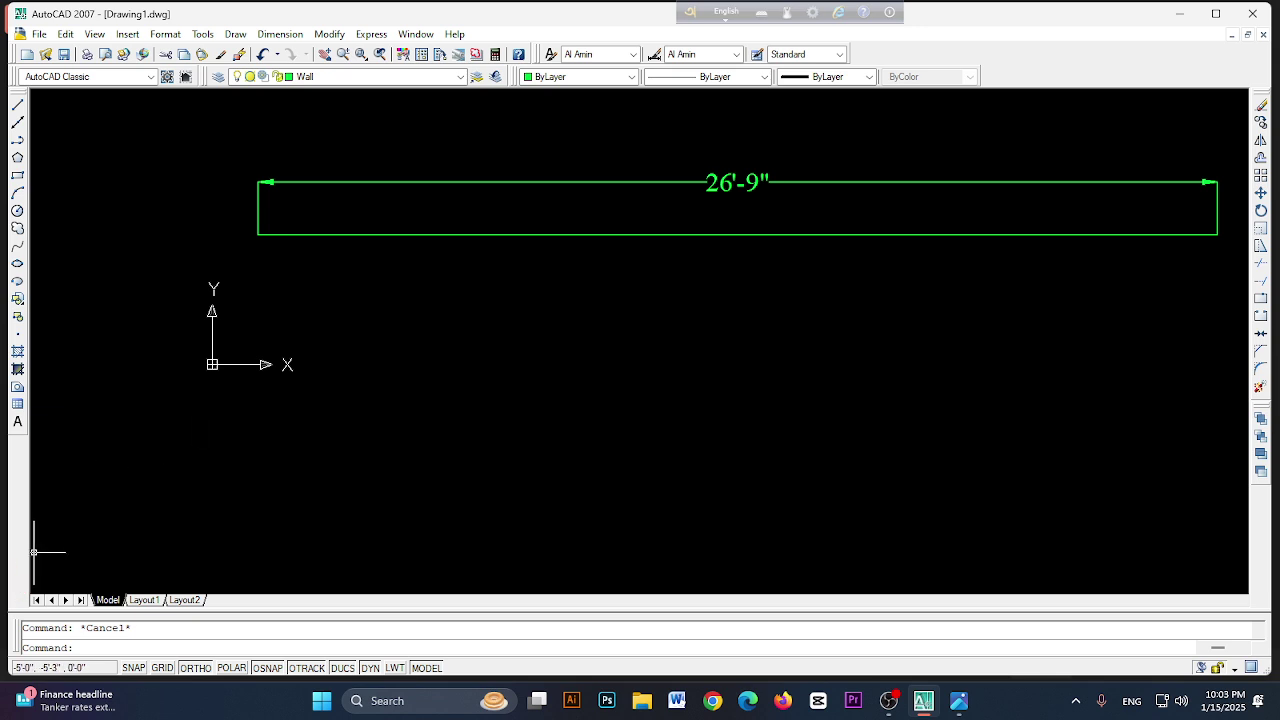
# - Turn off displaying the UCS icon at the drawing origin
pyautogui.click(97, 35)
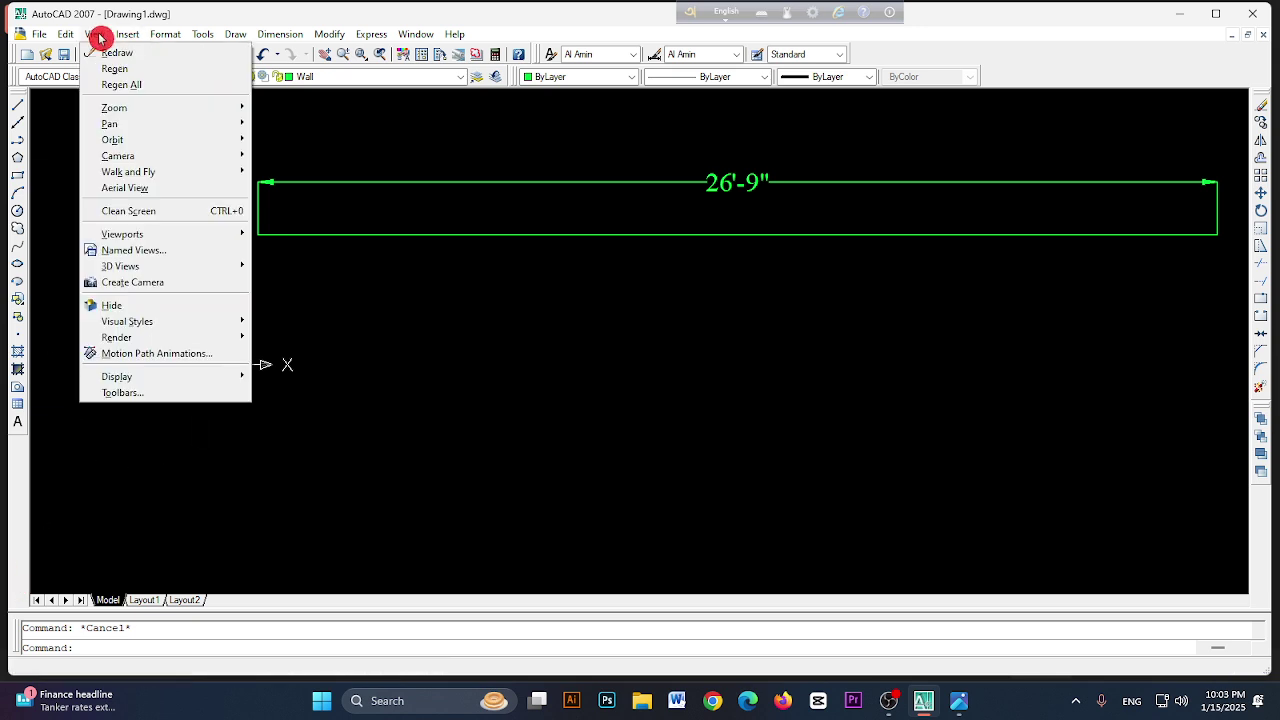
pyautogui.moveTo(137, 380)
pyautogui.moveTo(291, 381)
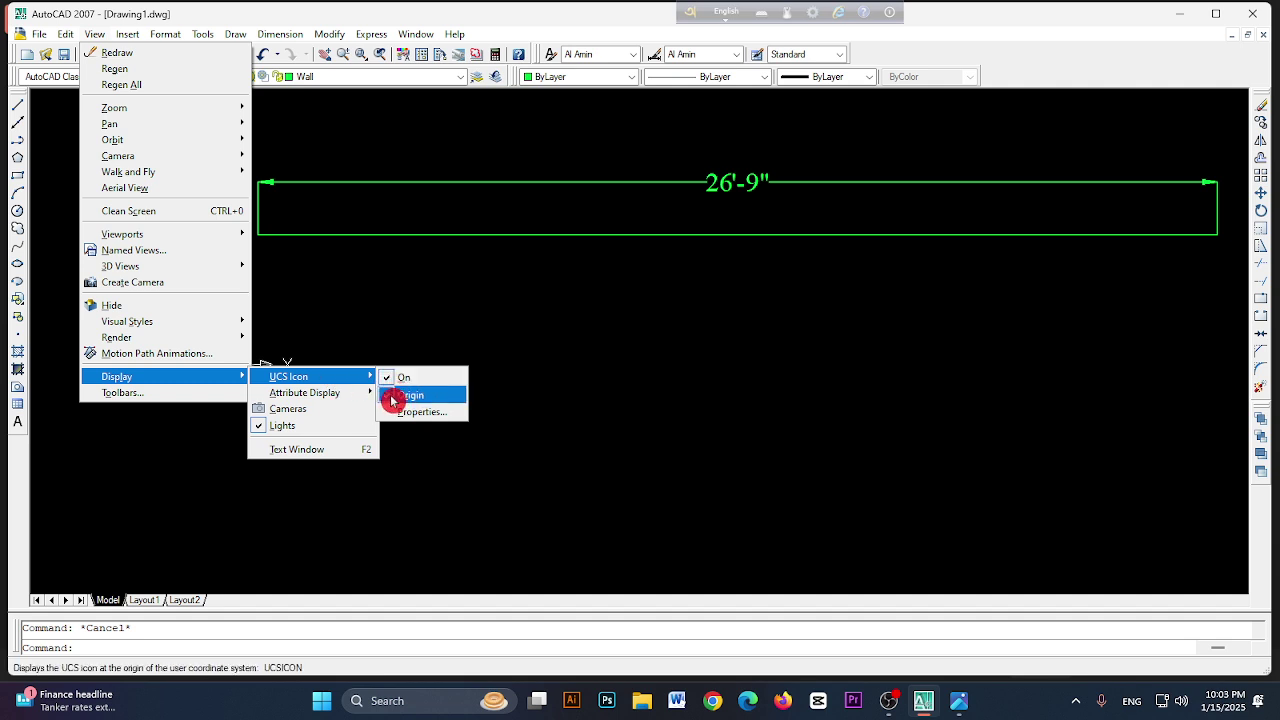
pyautogui.click(392, 398)
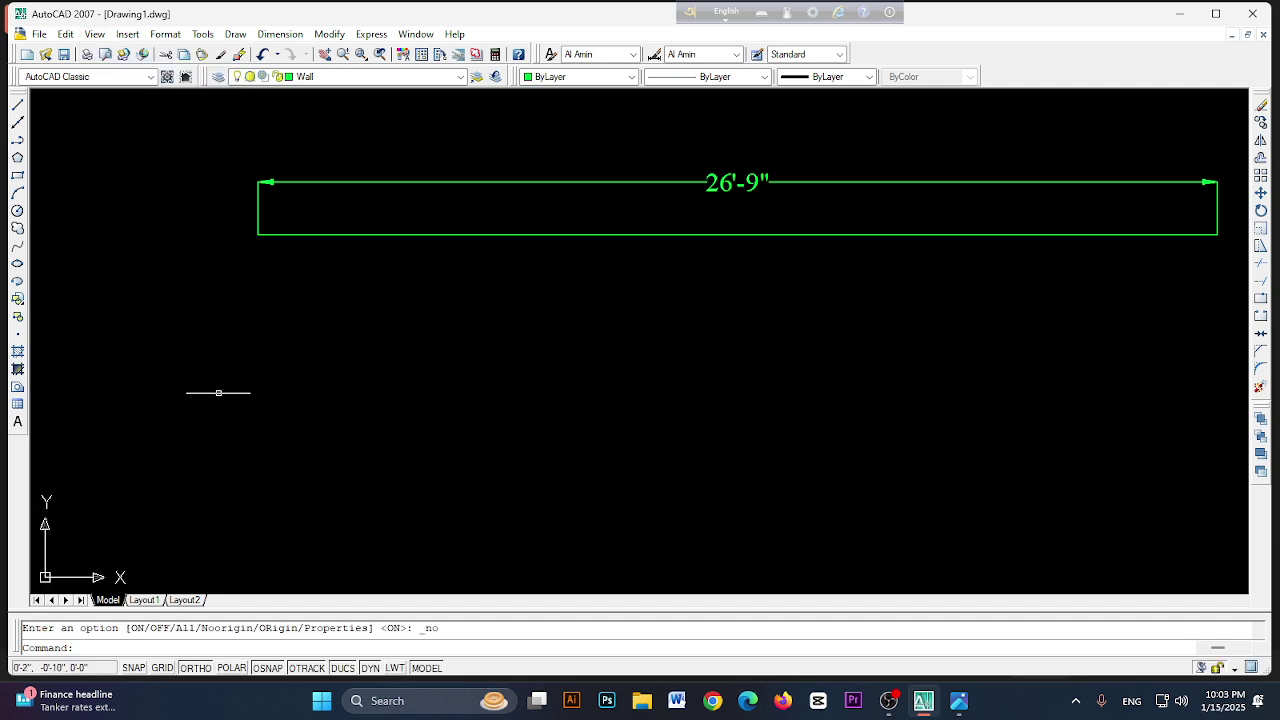
# - Zoom and pan to bring the whole dimensioned wall line and the empty drawing area below it into view
pyautogui.click(343, 54)
pyautogui.moveTo(583, 322); pyautogui.dragTo(583, 324)
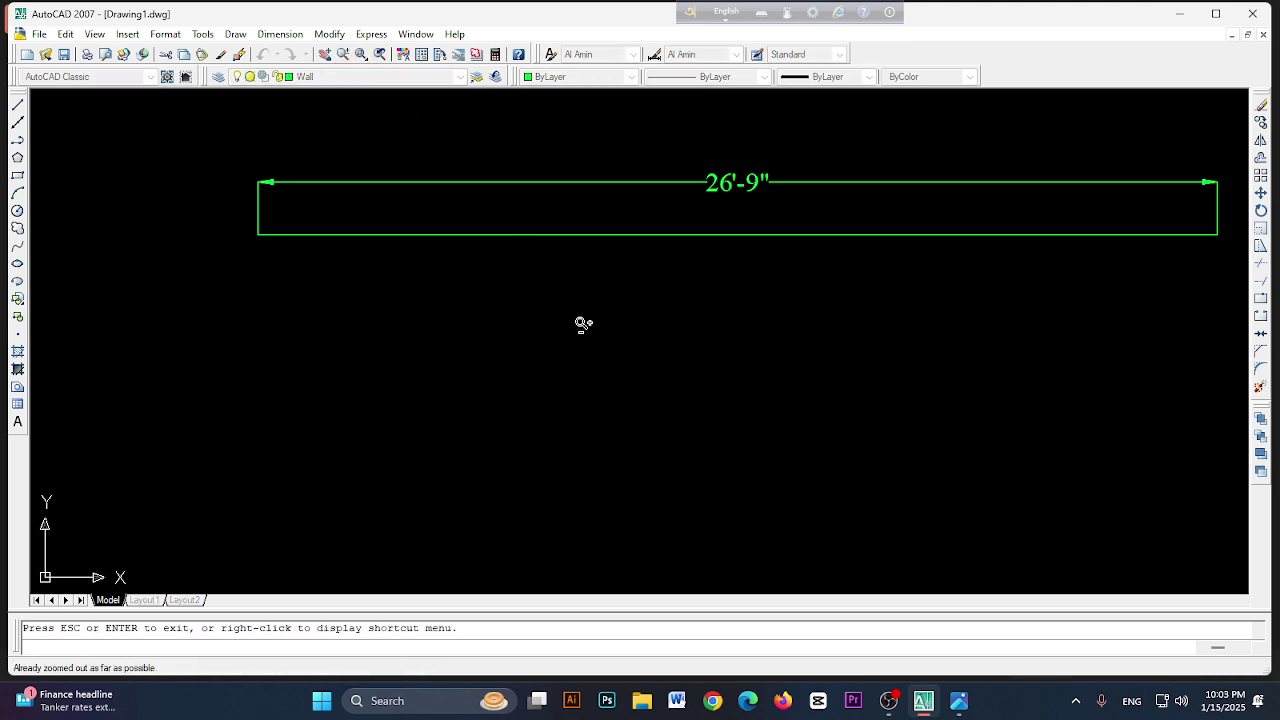
pyautogui.moveTo(617, 374); pyautogui.dragTo(587, 367)
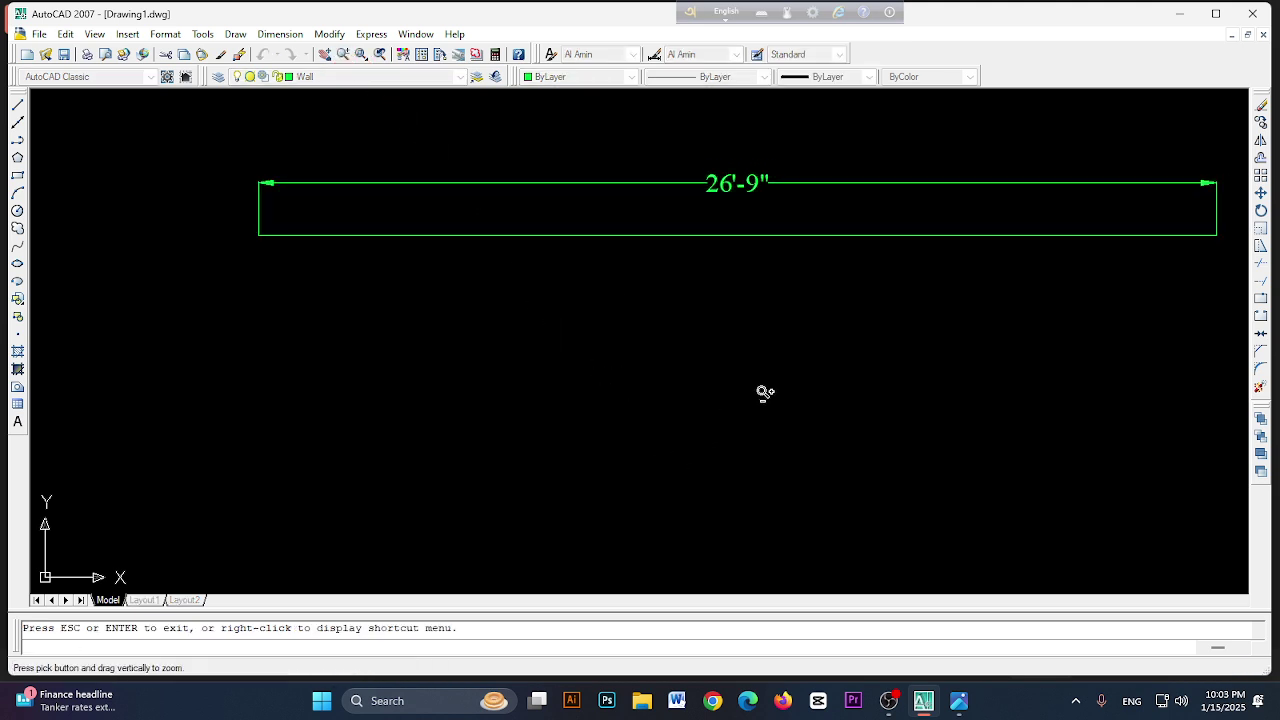
pyautogui.moveTo(789, 350); pyautogui.dragTo(582, 348, button='middle')
pyautogui.scroll(-1, 783, 210)
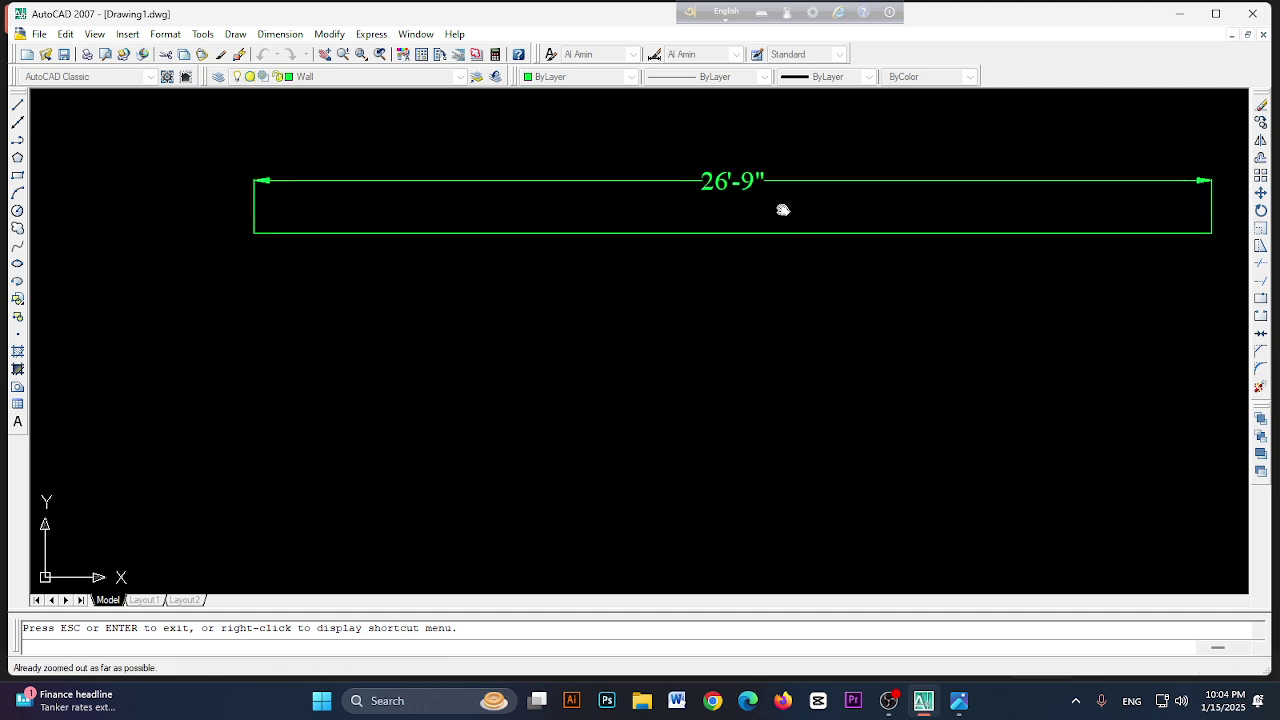
pyautogui.moveTo(783, 210)
pyautogui.mouseDown(button='middle')
pyautogui.moveTo(620, 248)
pyautogui.moveTo(734, 237)
pyautogui.moveTo(748, 152)
pyautogui.mouseUp(button='middle')
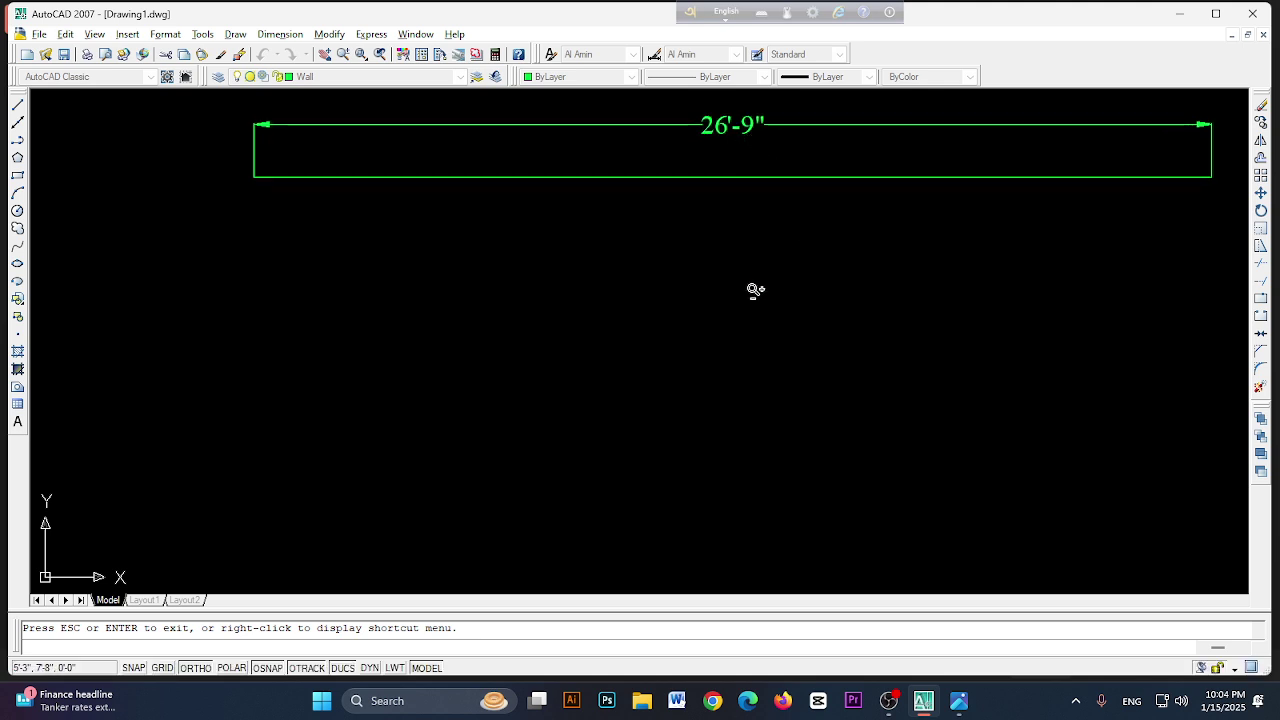
pyautogui.moveTo(753, 291)
pyautogui.mouseDown()
pyautogui.moveTo(740, 305)
pyautogui.moveTo(624, 319)
pyautogui.mouseUp()
pyautogui.scroll(-2, 634, 324)
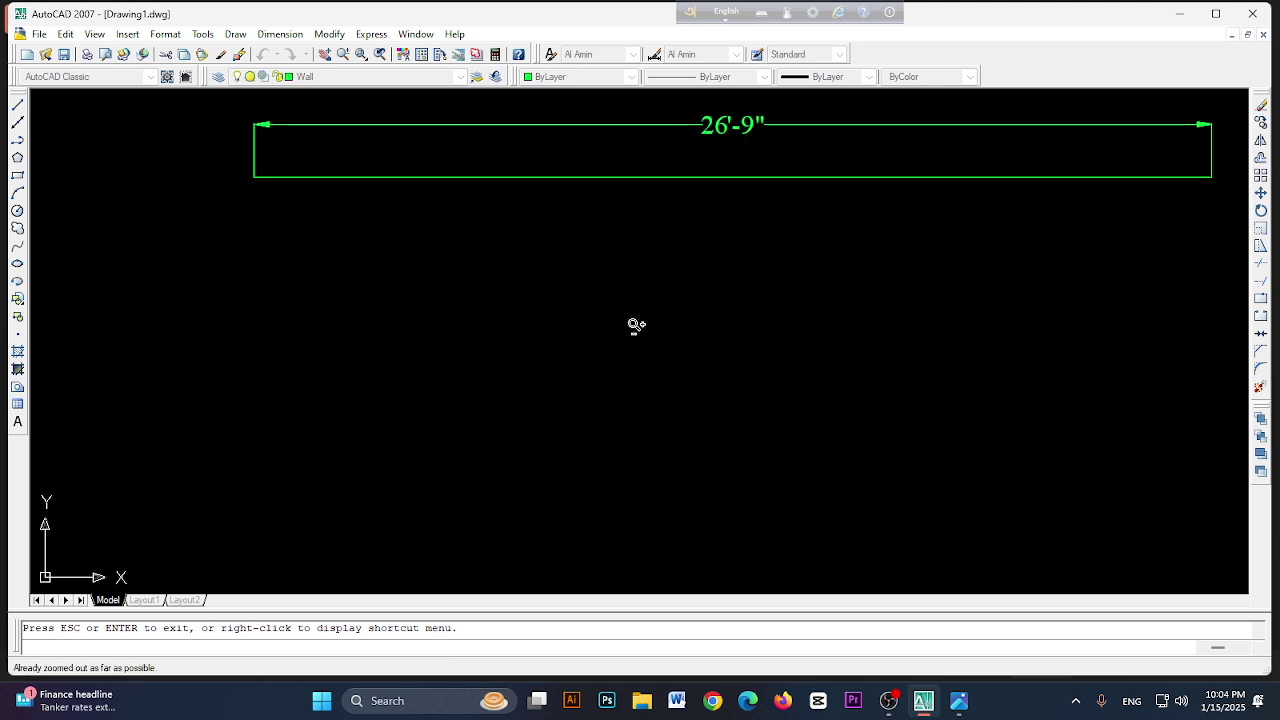
pyautogui.scroll(2, 640, 325)
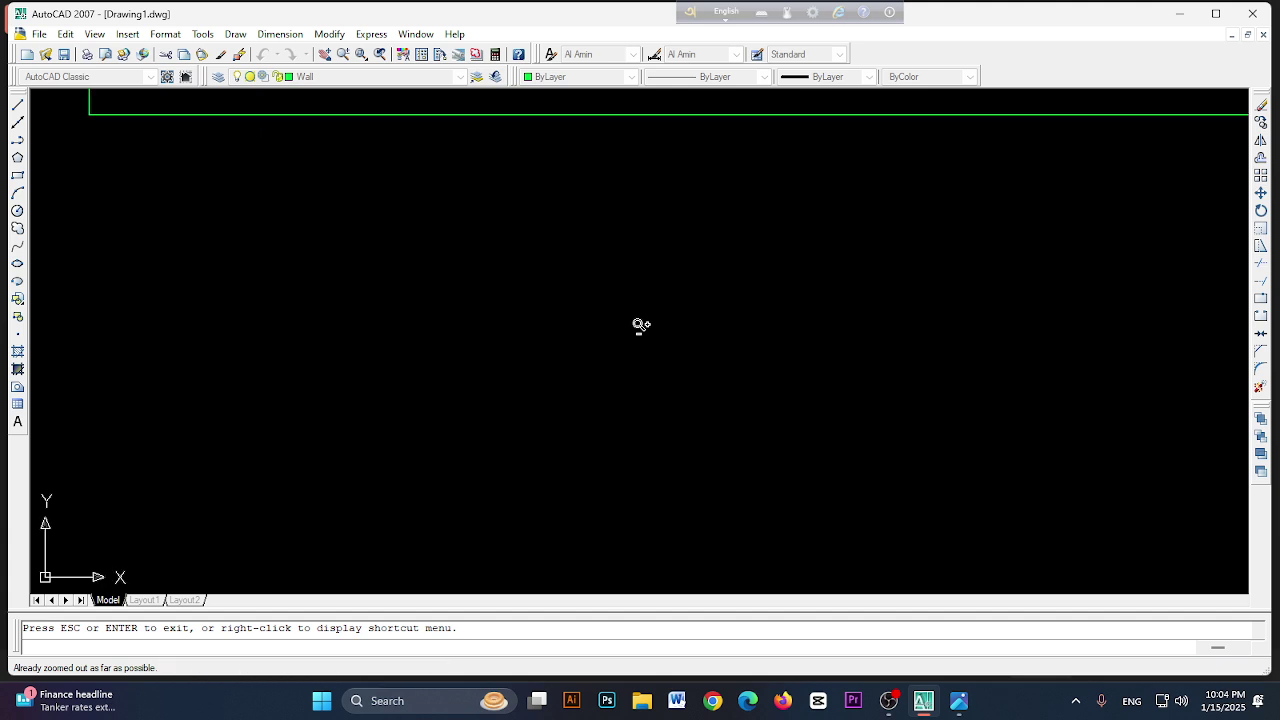
pyautogui.scroll(3, 637, 289)
pyautogui.scroll(-3, 640, 297)
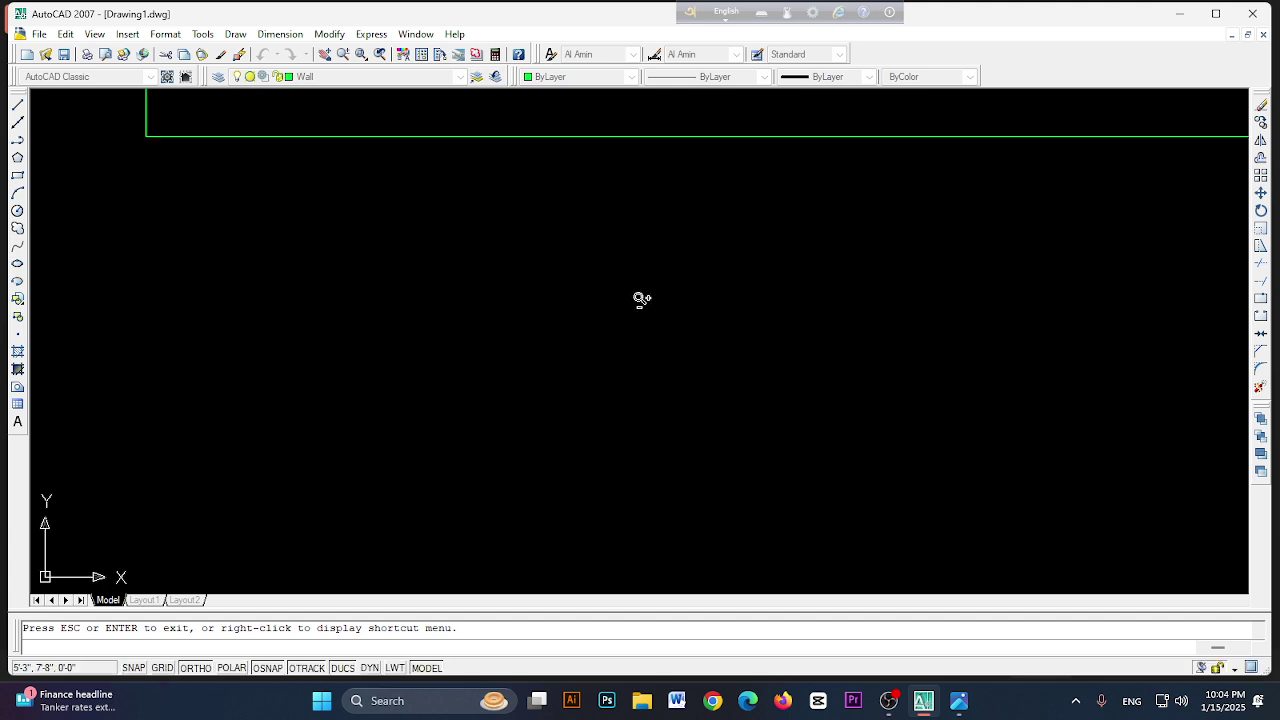
pyautogui.click(17, 104)
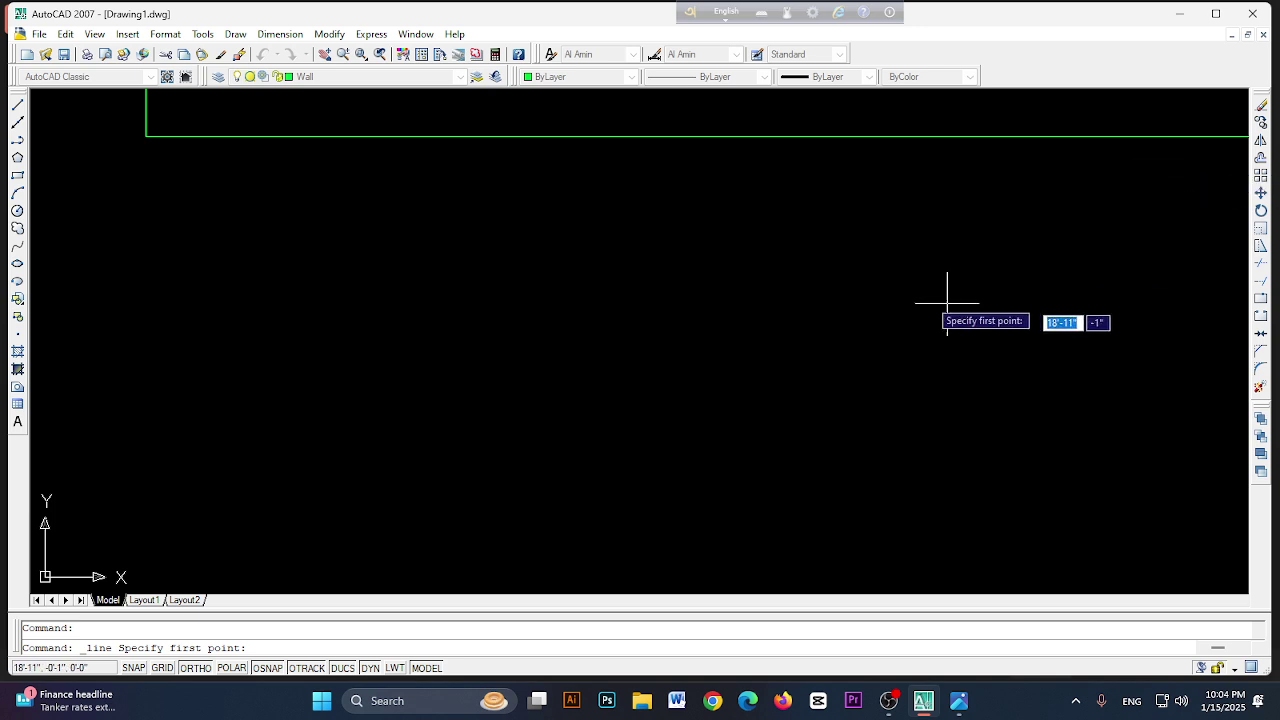
pyautogui.click(343, 55)
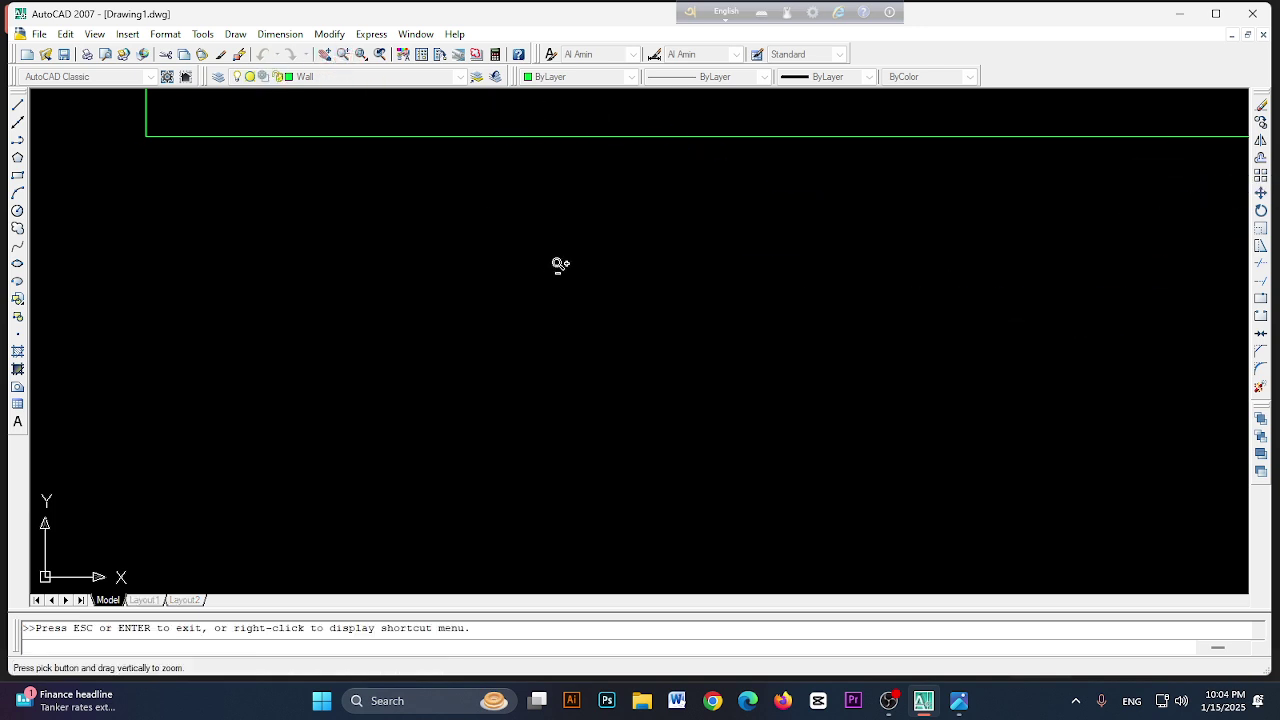
pyautogui.scroll(-2, 562, 261)
pyautogui.moveTo(562, 257); pyautogui.dragTo(597, 369)
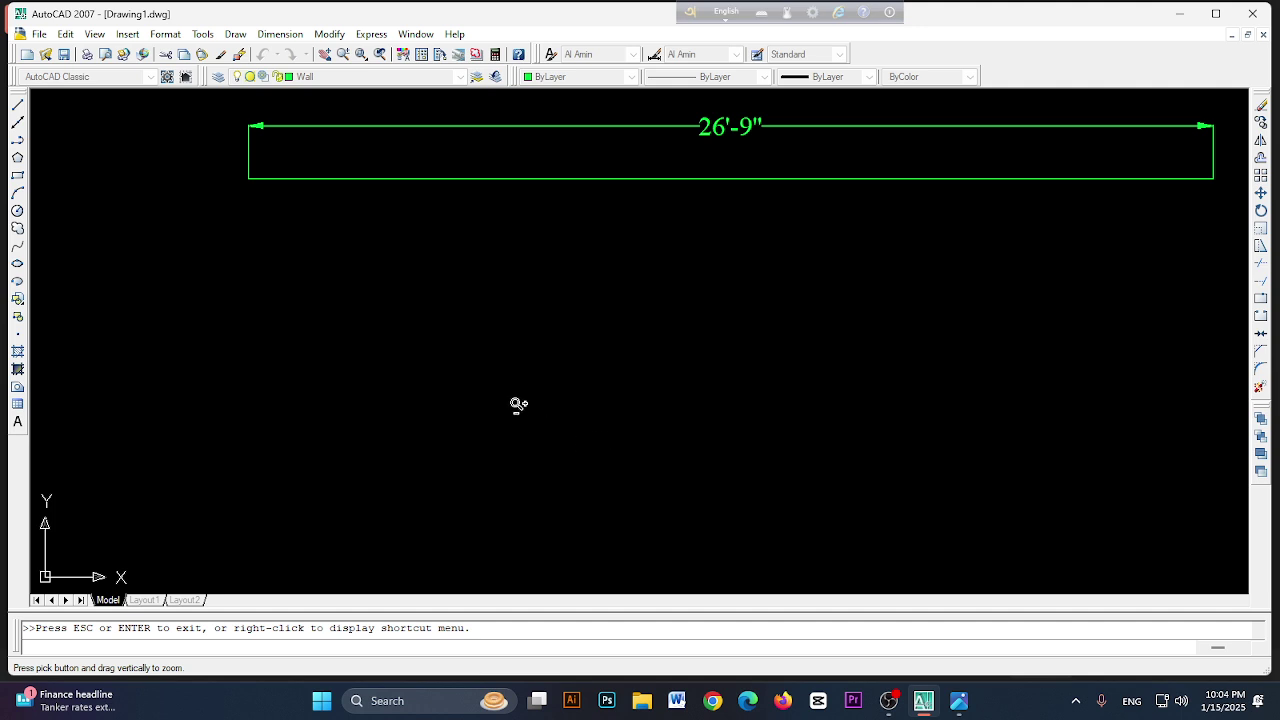
# - Save the drawing to the Desktop as Drawing1.dwg
pyautogui.click(44, 34)
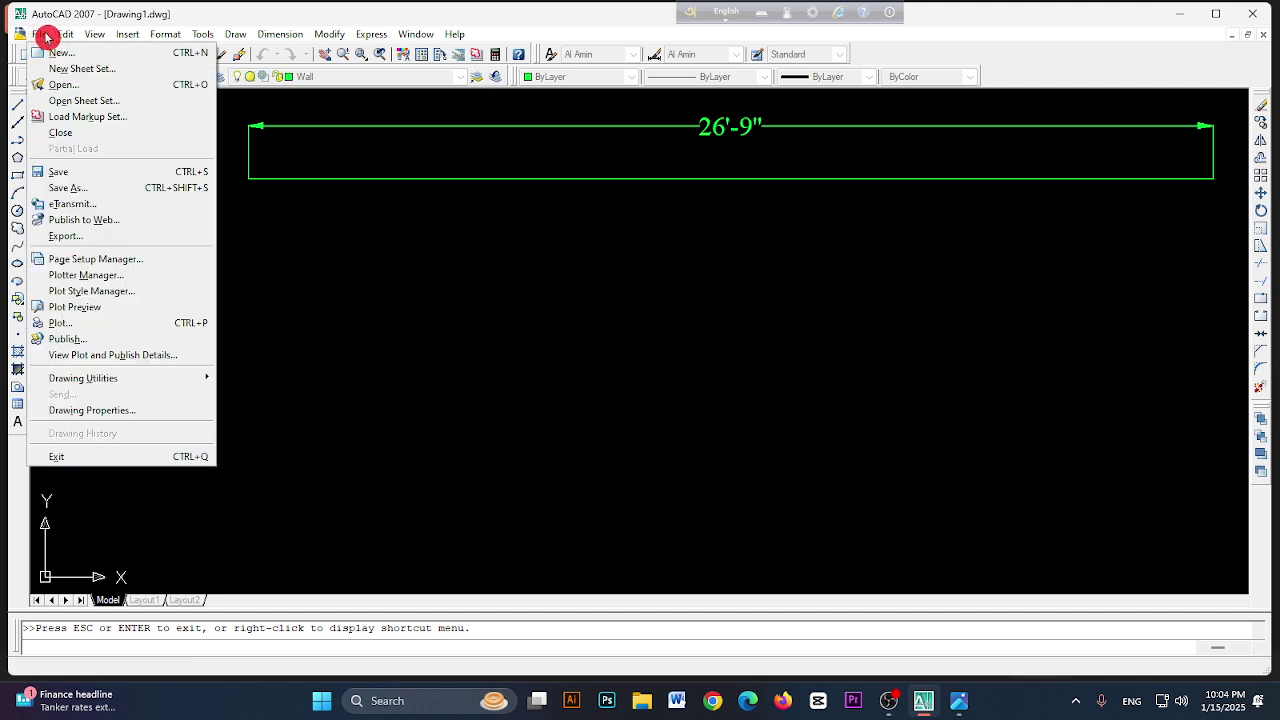
pyautogui.click(79, 177)
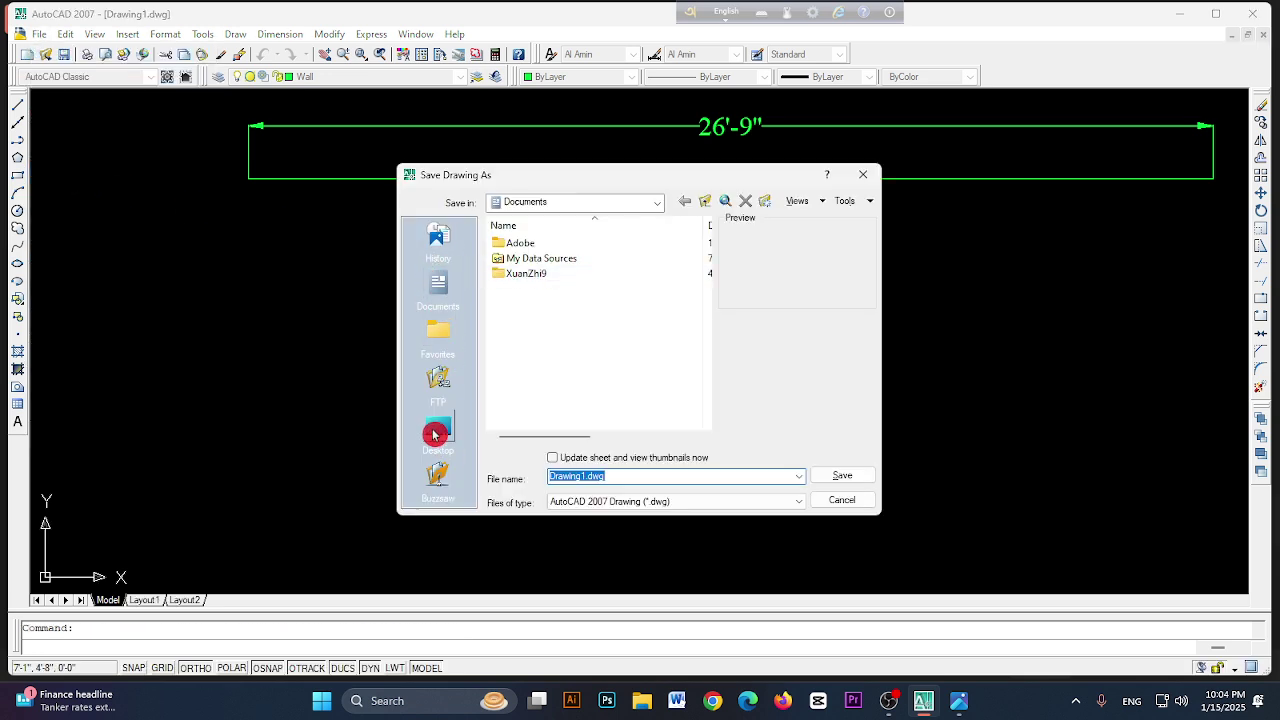
pyautogui.click(435, 433)
pyautogui.click(860, 476)
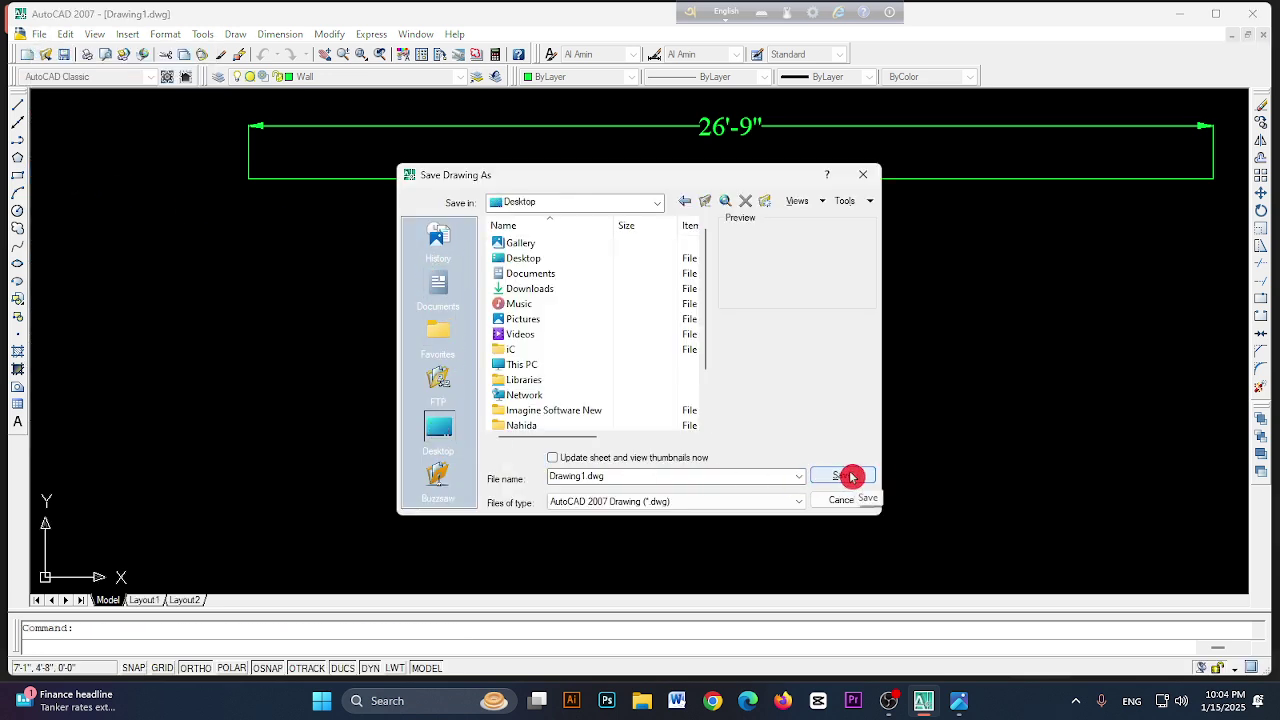
# - Close AutoCAD and minimize the remaining windows to show the Windows desktop
pyautogui.click(1252, 14)
pyautogui.click(1182, 19)
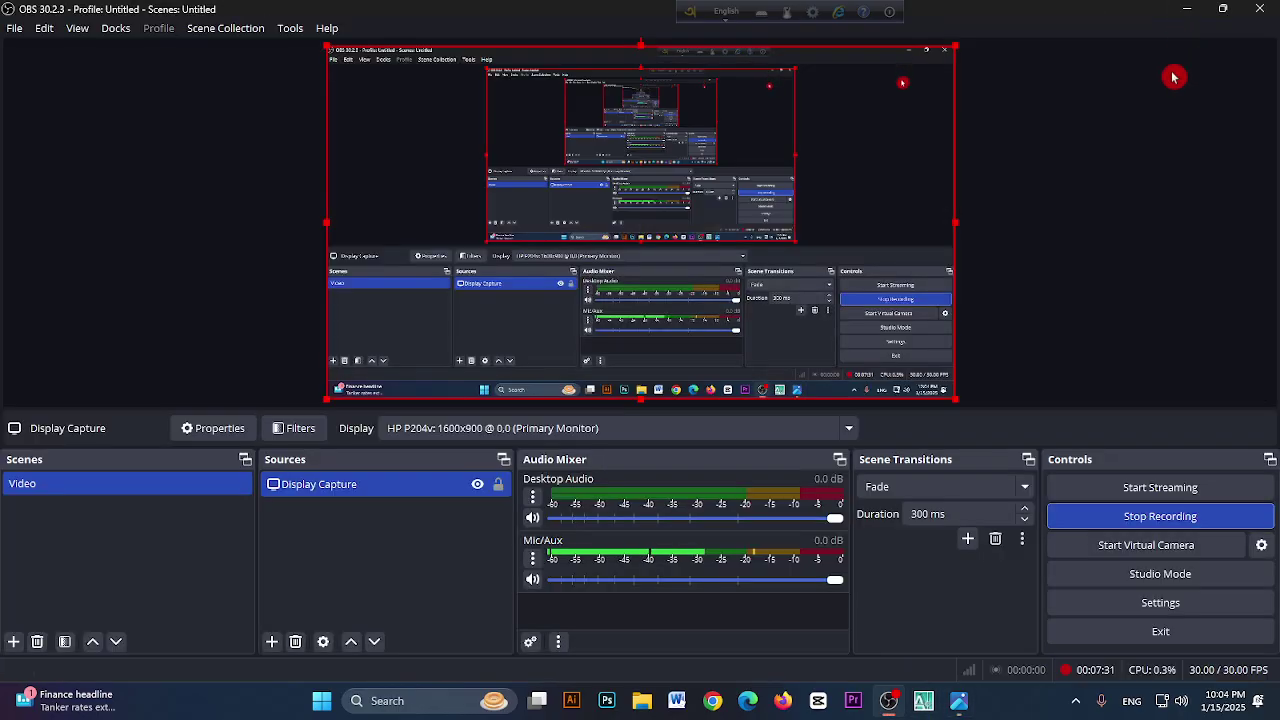
pyautogui.click(1182, 12)
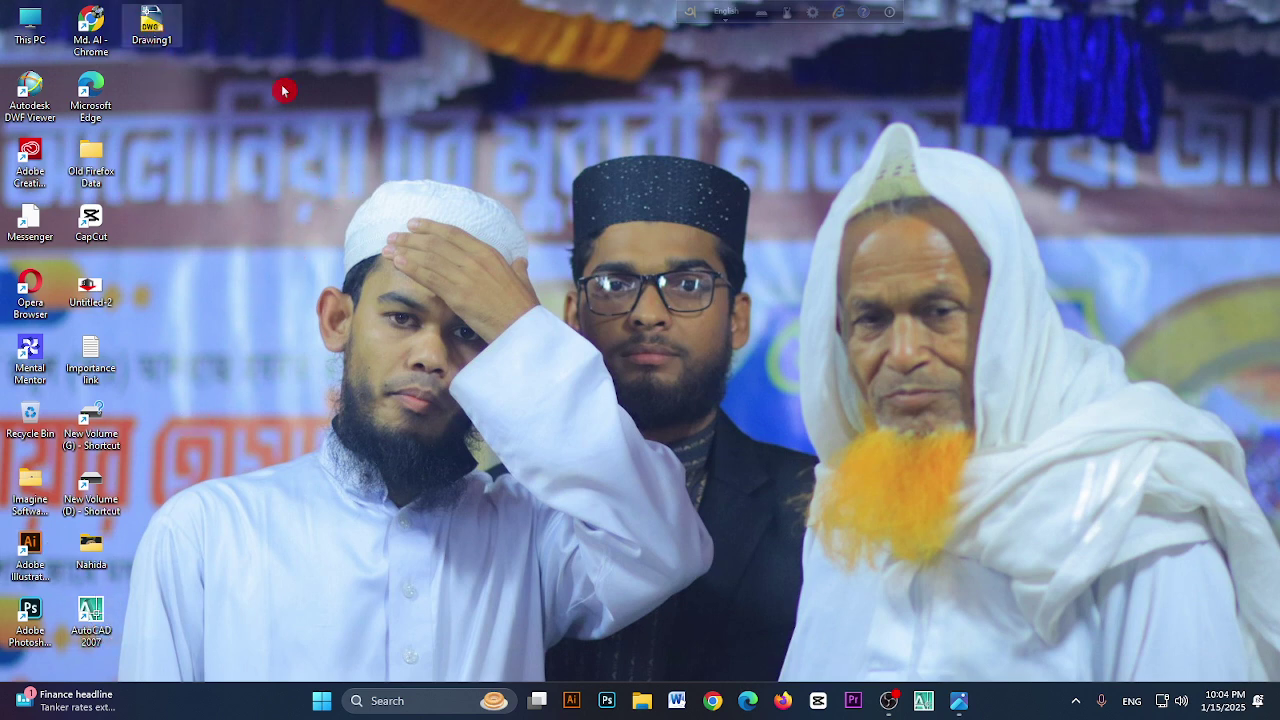
# - Refresh the desktop and open the Drawing1 file, making AutoCAD Application the permanent default for .dwg files
pyautogui.rightClick(678, 195)
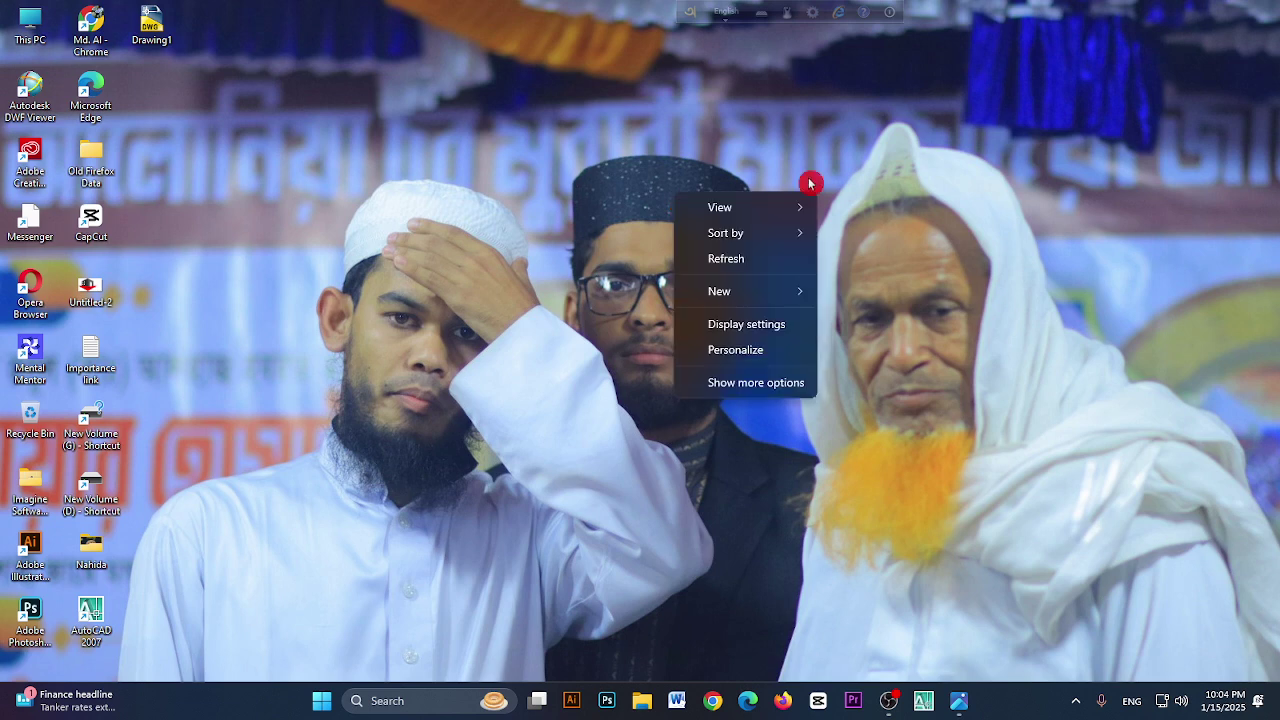
pyautogui.click(730, 260)
pyautogui.rightClick(453, 132)
pyautogui.click(498, 165)
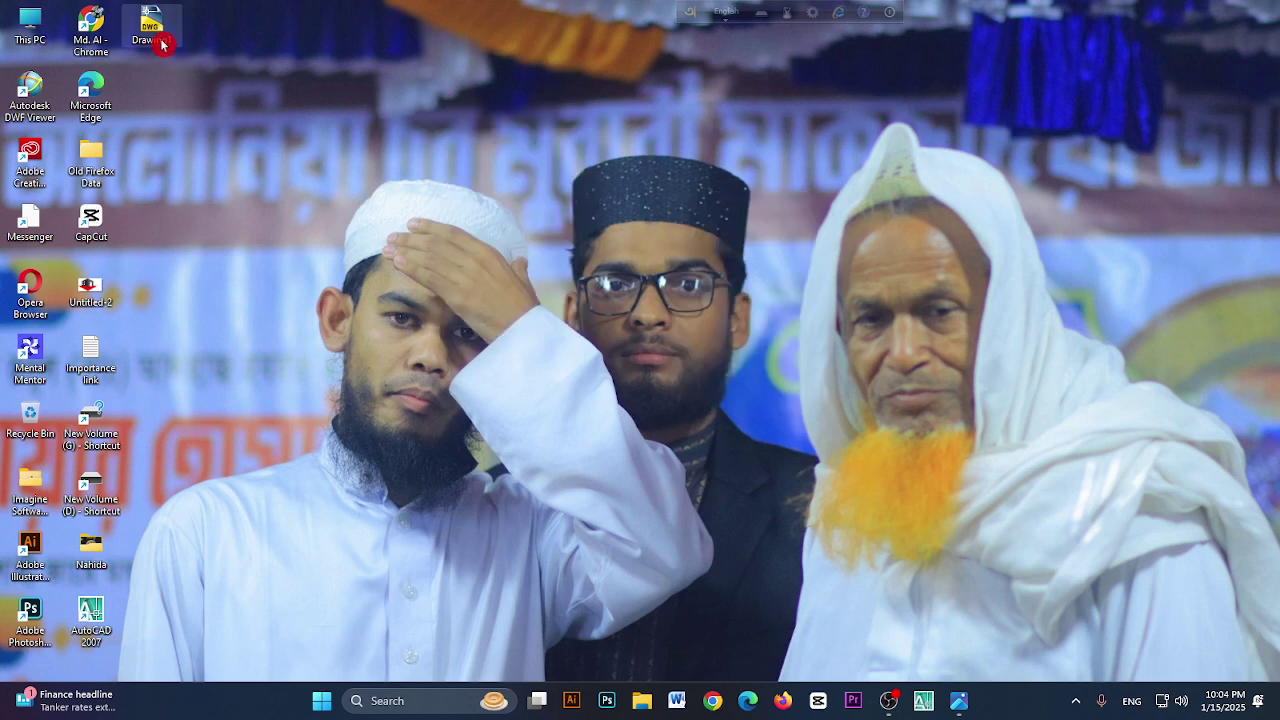
pyautogui.doubleClick(152, 30)
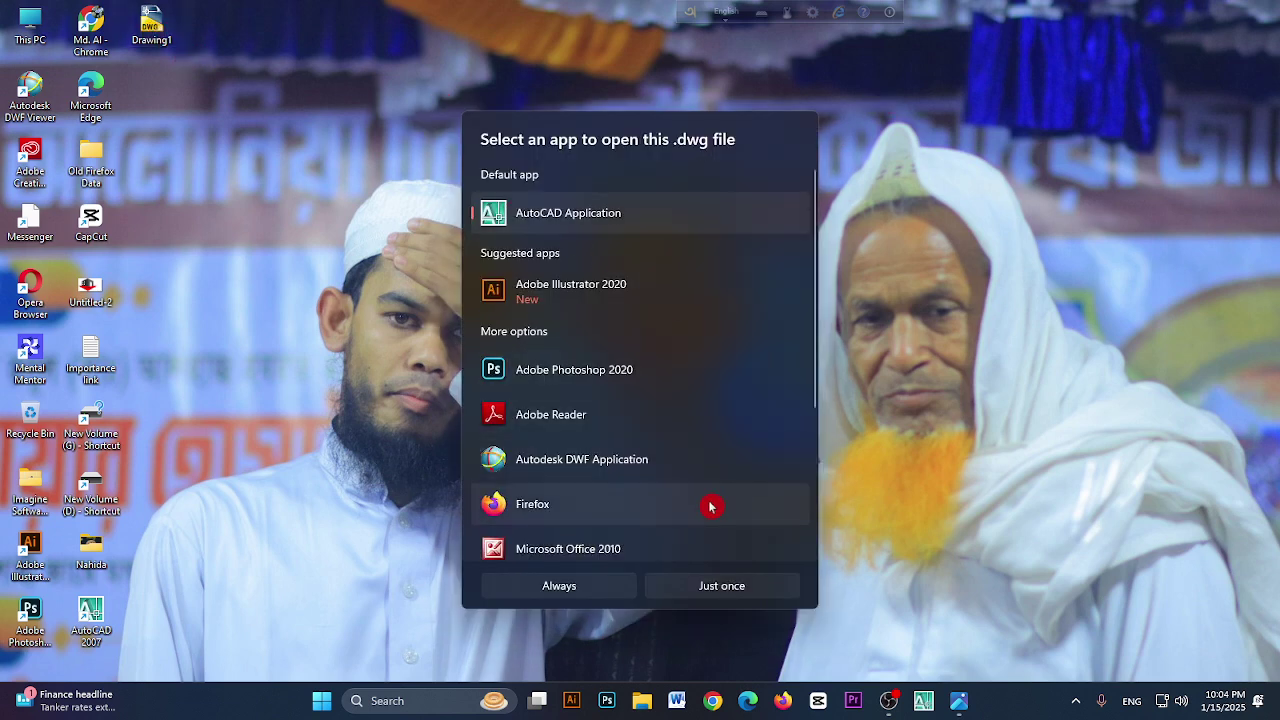
pyautogui.click(560, 587)
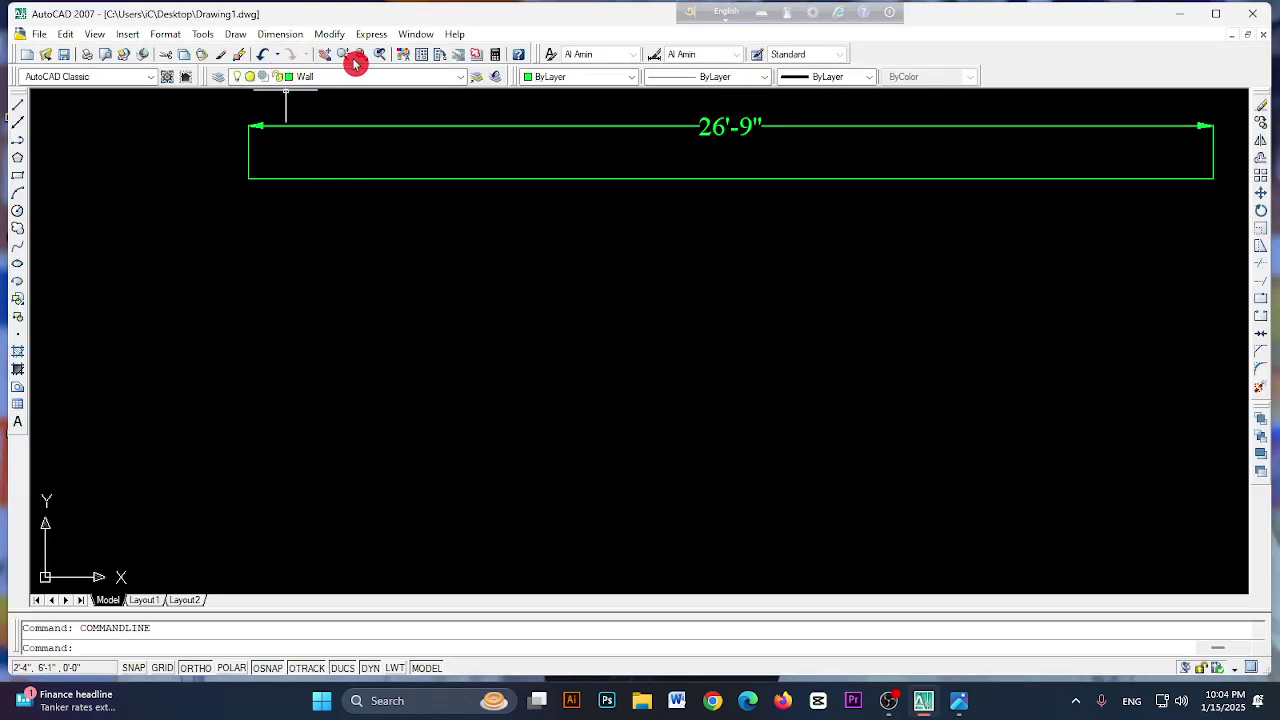
# - Check the overall depth in the reference plan and draw a 29'5" vertical wall line down from the right end of the 26'9" wall
pyautogui.scroll(-2, 535, 232)
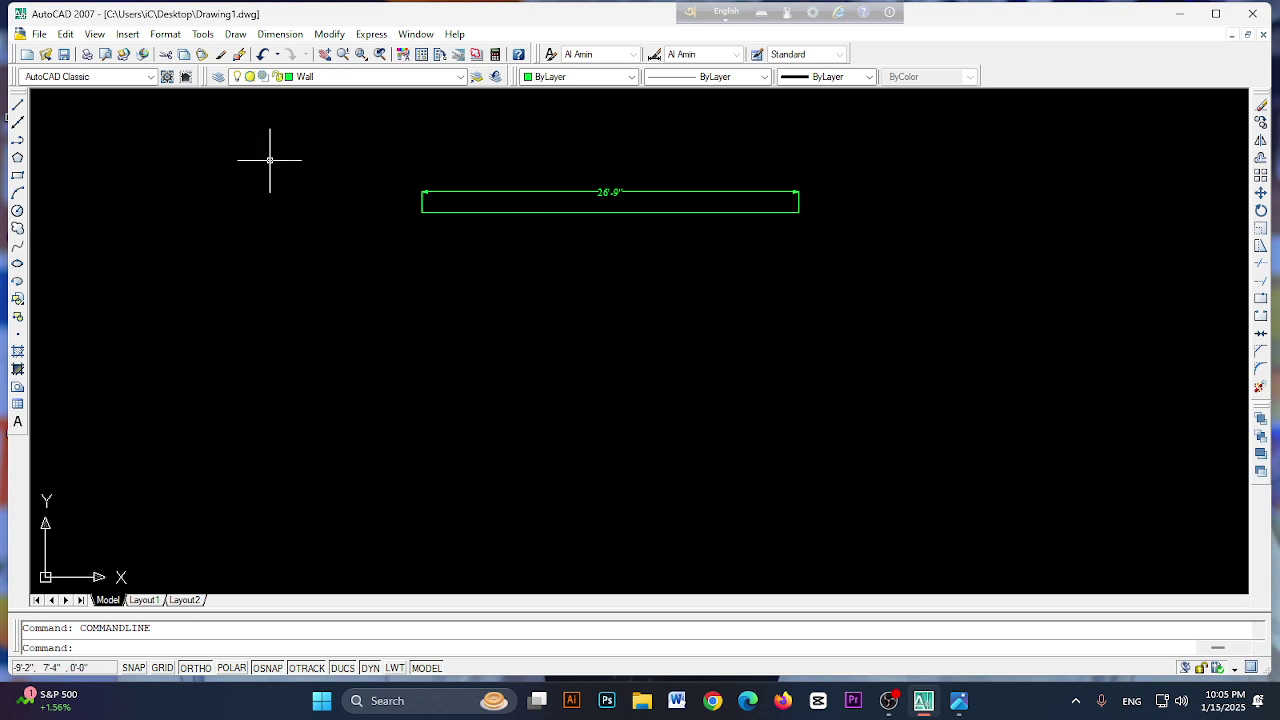
pyautogui.moveTo(580, 210); pyautogui.dragTo(390, 147, button='middle')
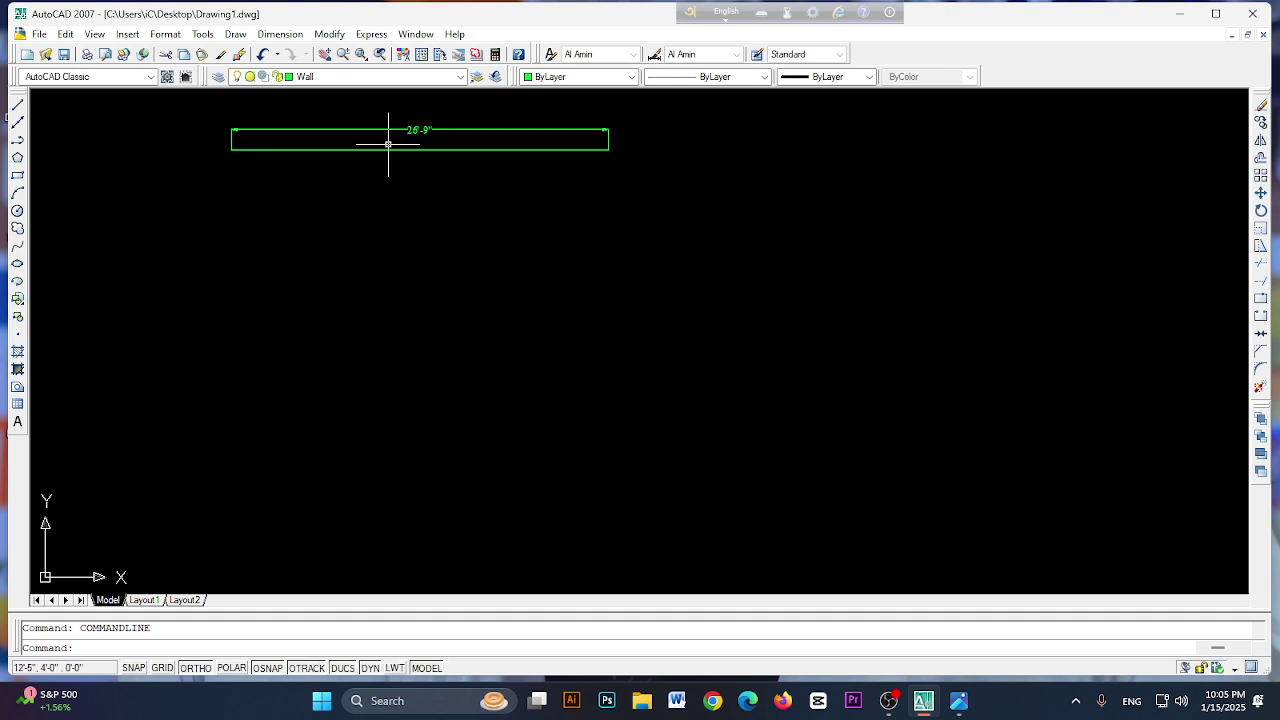
pyautogui.click(18, 106)
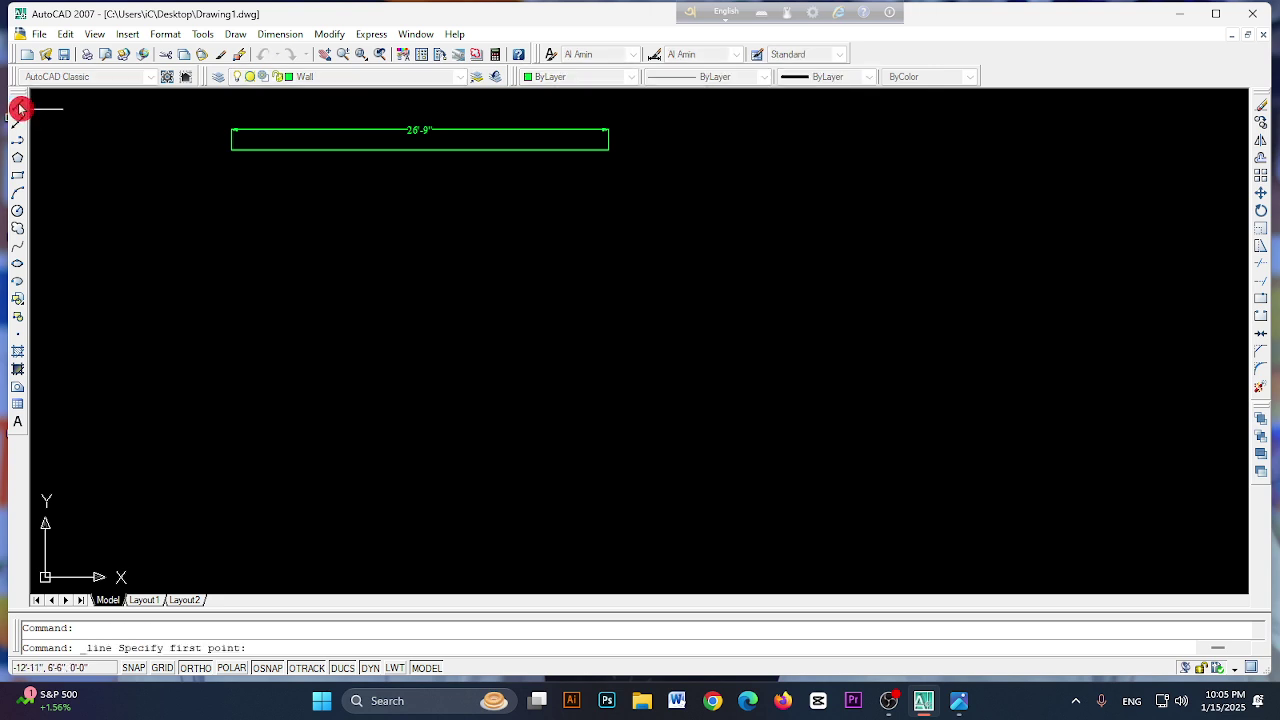
pyautogui.click(608, 150)
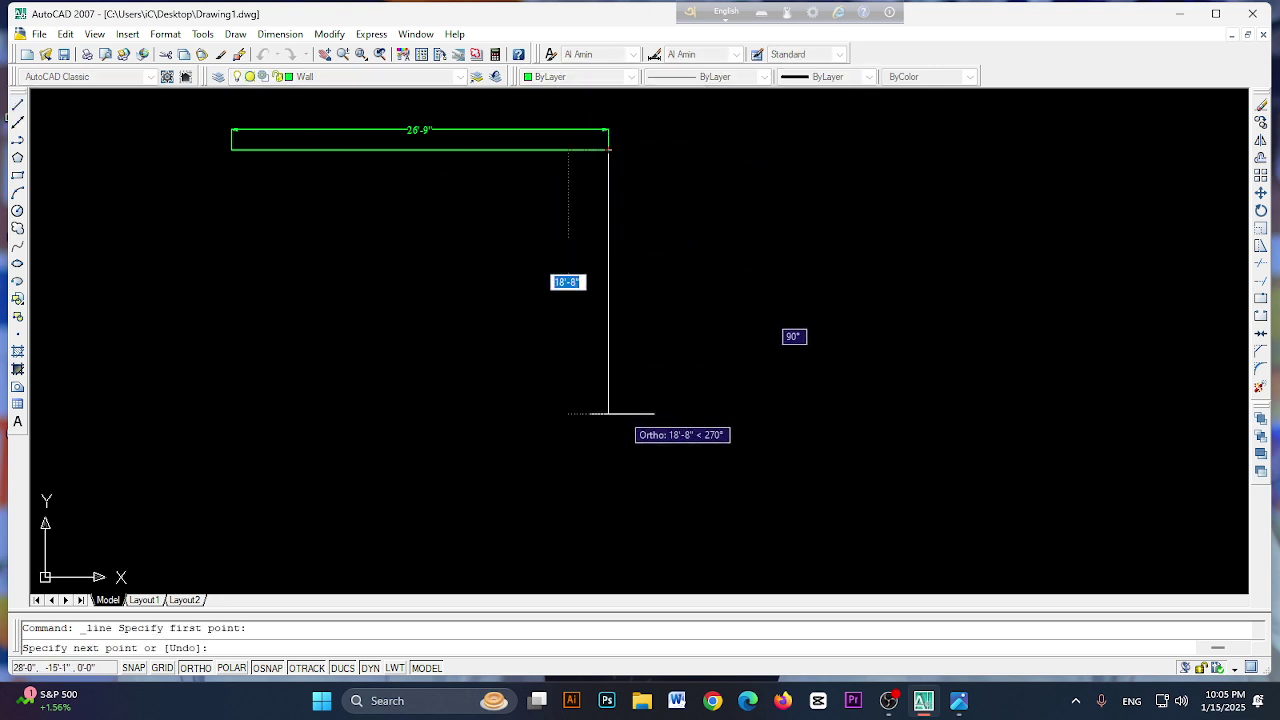
pyautogui.click(958, 700)
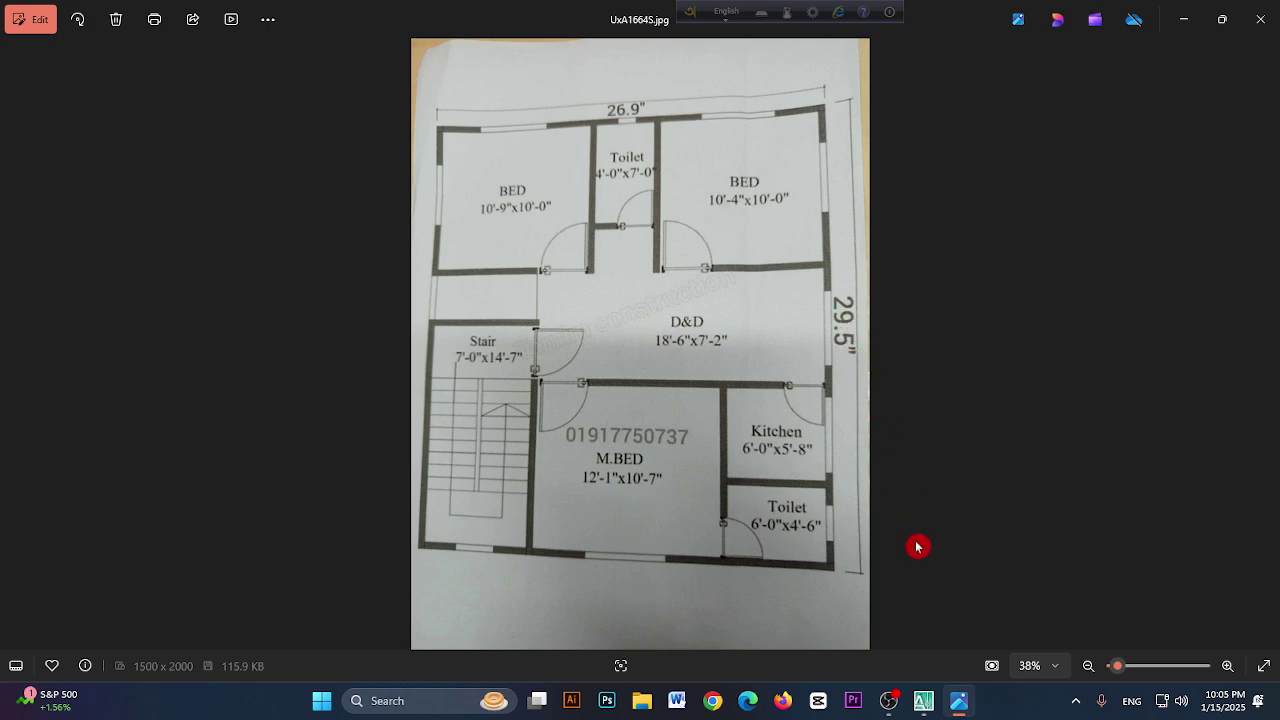
pyautogui.click(923, 700)
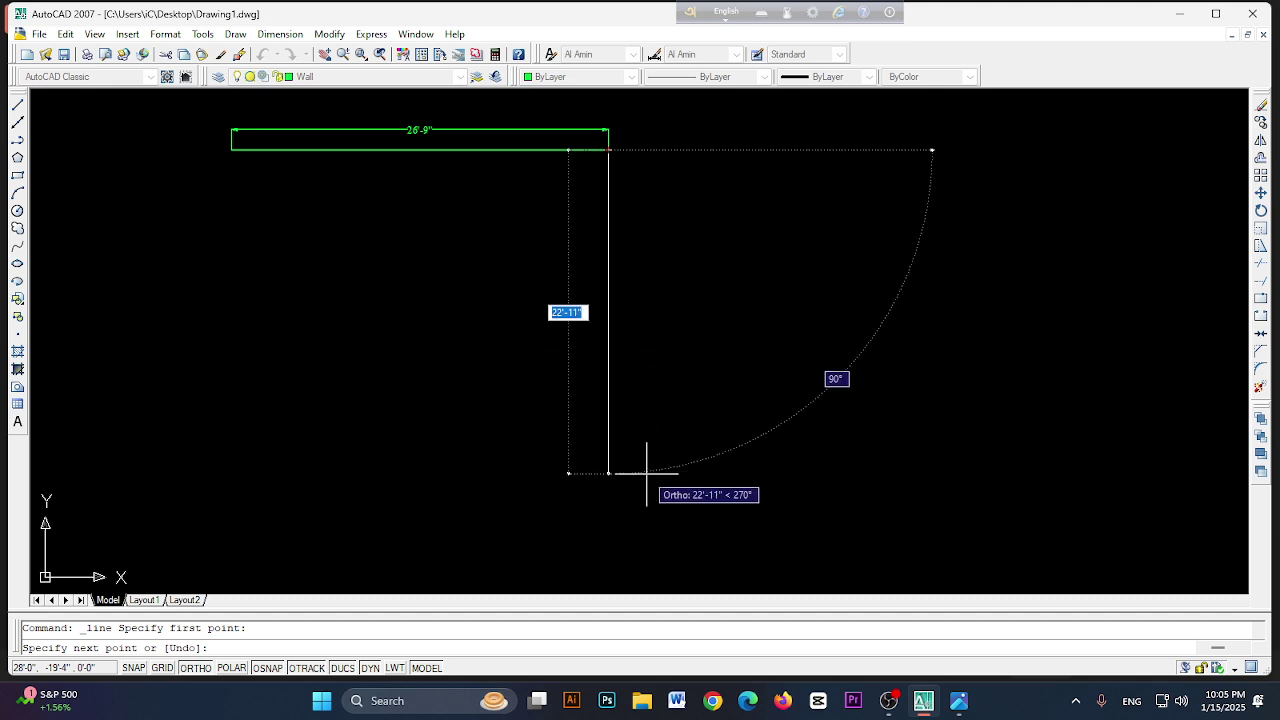
pyautogui.write("29'5")
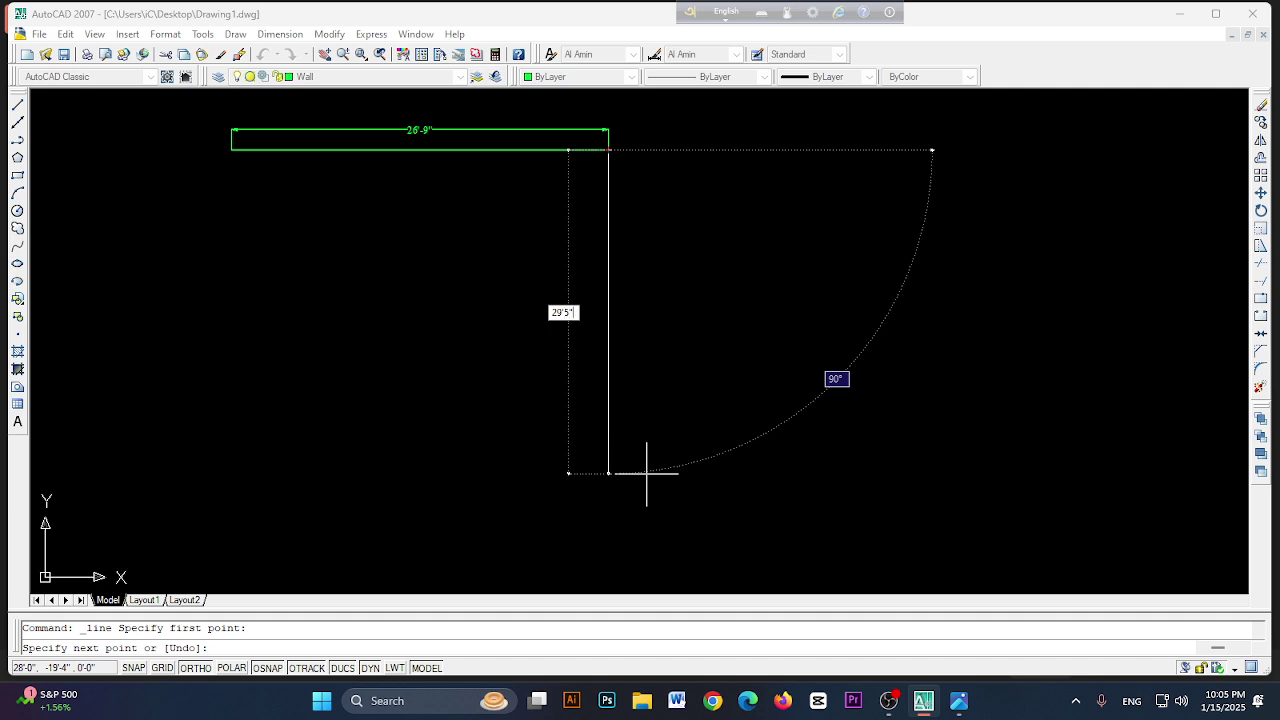
pyautogui.press('Return')
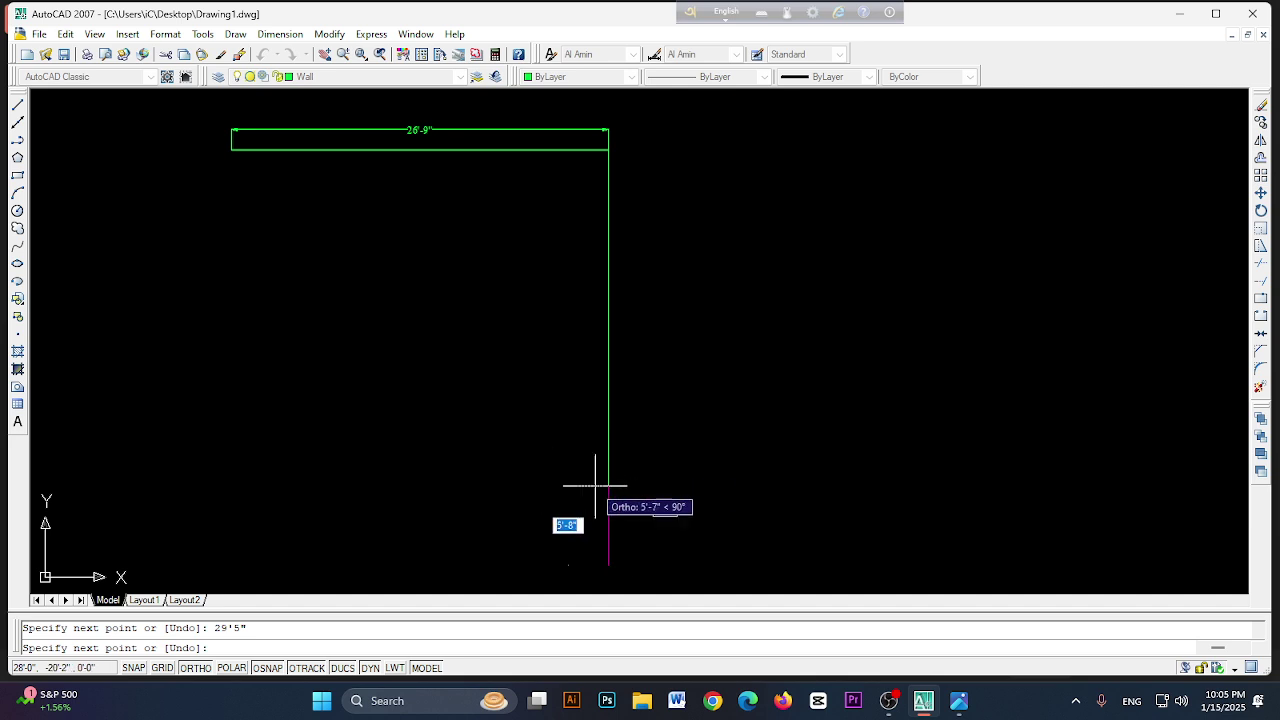
pyautogui.click(608, 565)
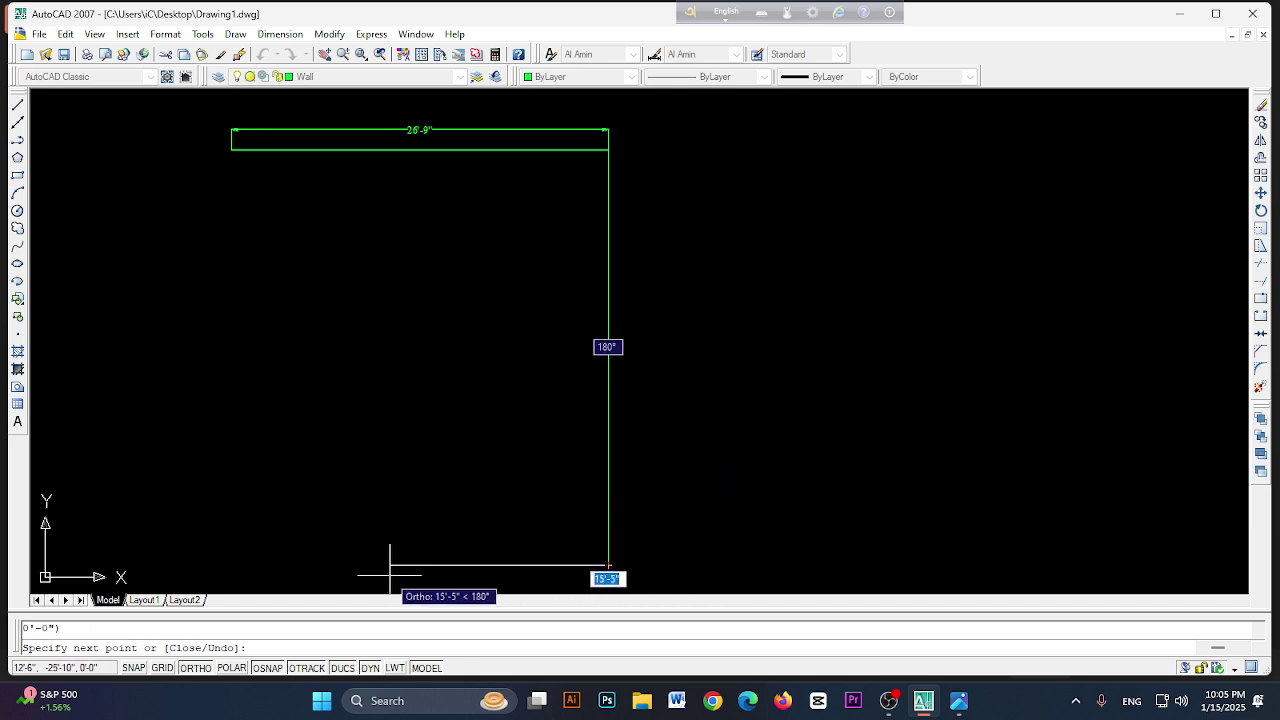
# - Turn on Polar tracking and complete the rectangular outline with the bottom and left wall lines, ending at the top wall's left end
pyautogui.click(203, 672)
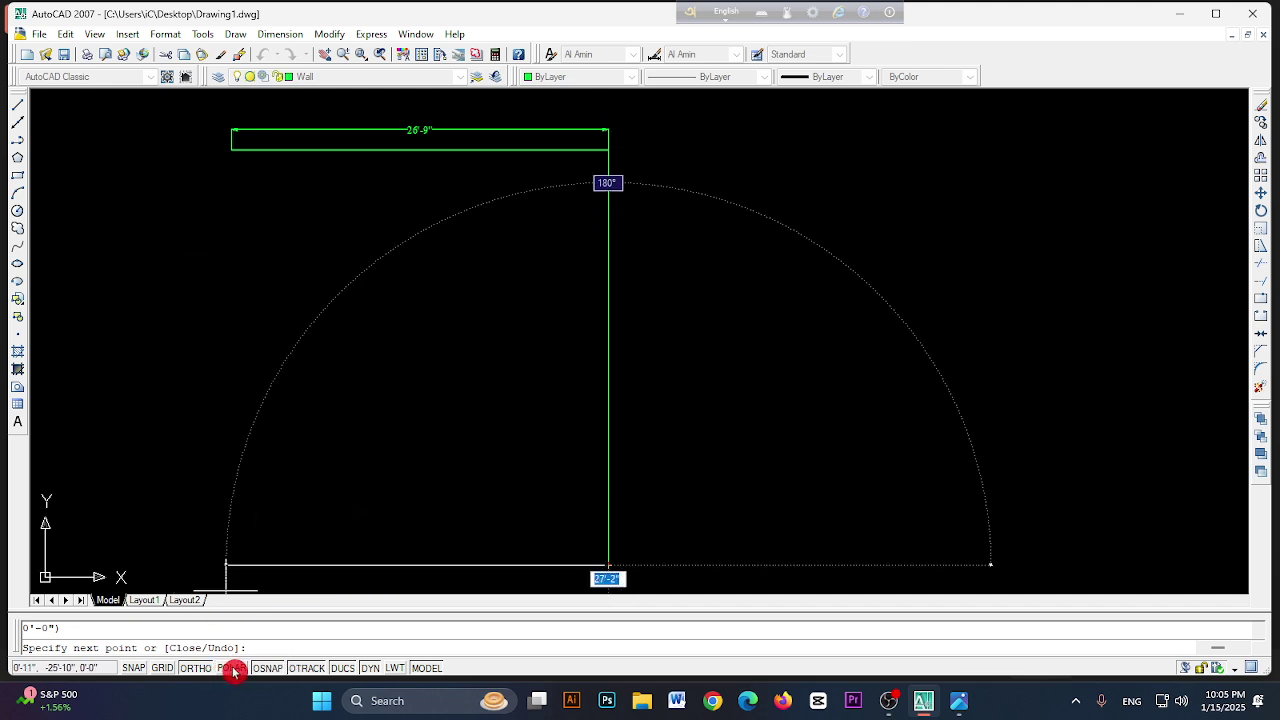
pyautogui.click(233, 669)
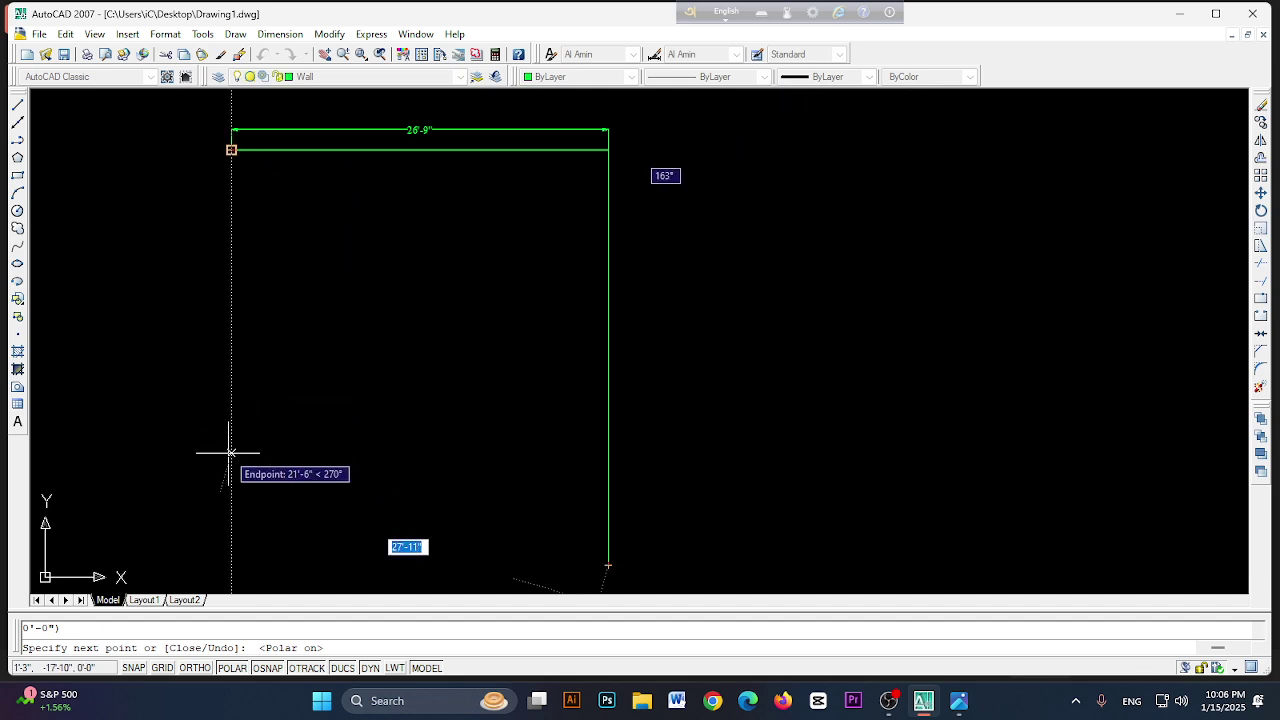
pyautogui.click(231, 565)
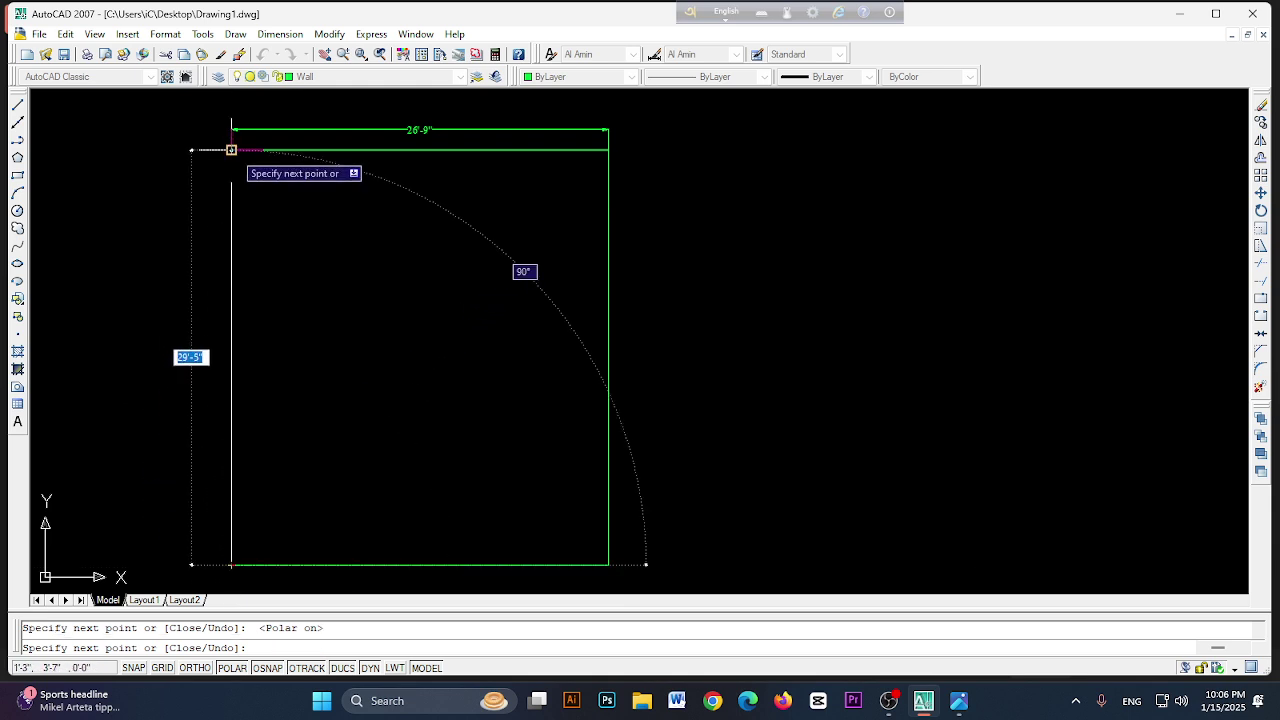
pyautogui.click(231, 149)
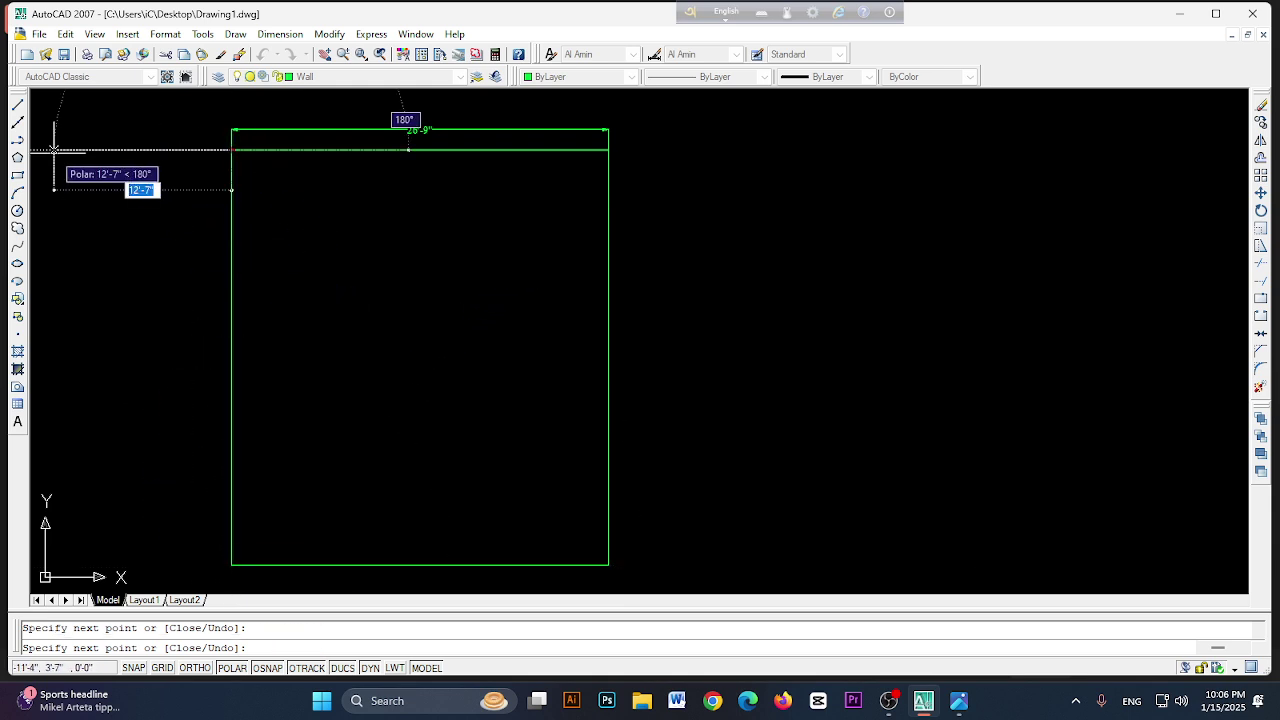
pyautogui.press('Escape')
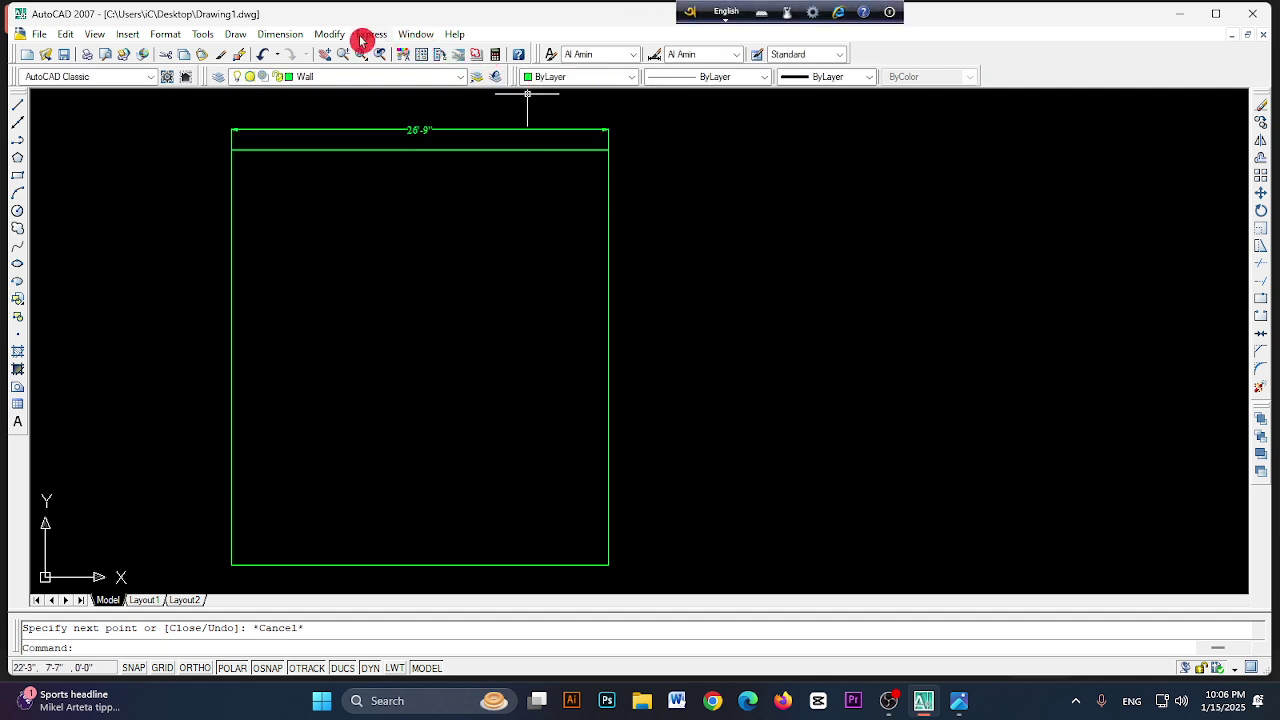
# - Add an aligned dimension between the two ends of the right wall, placed outside the outline
pyautogui.click(289, 36)
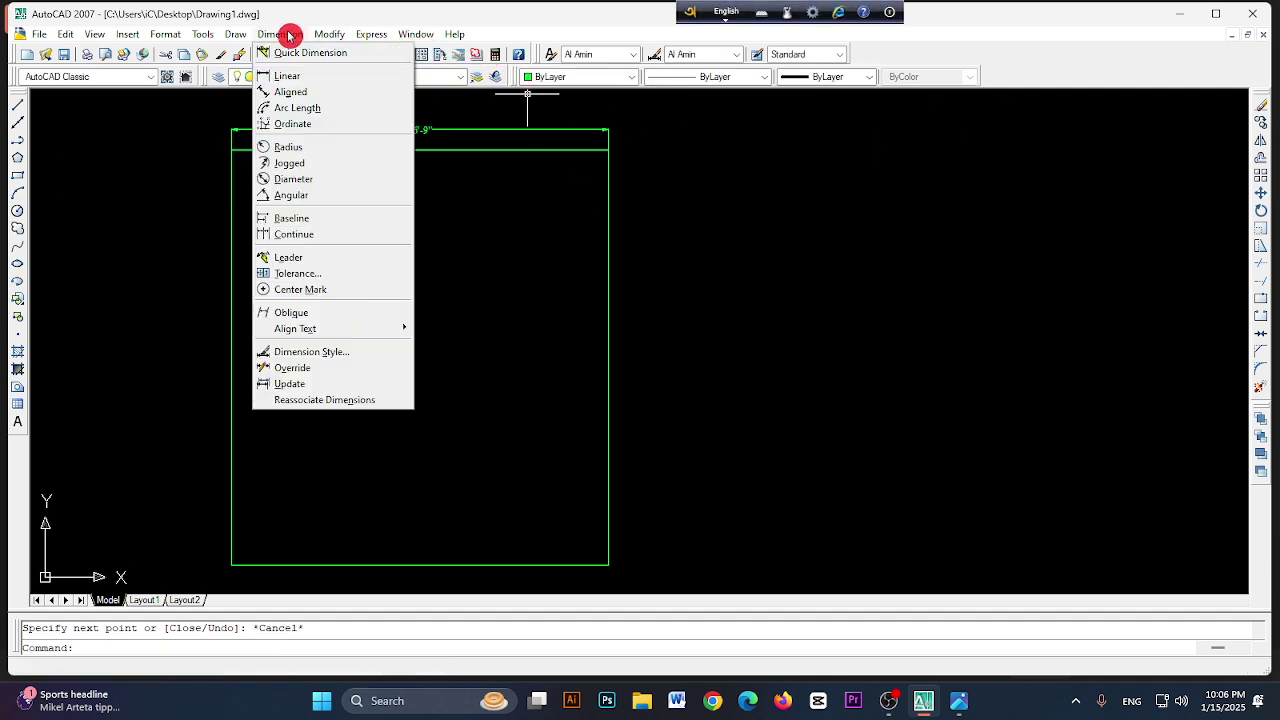
pyautogui.click(321, 97)
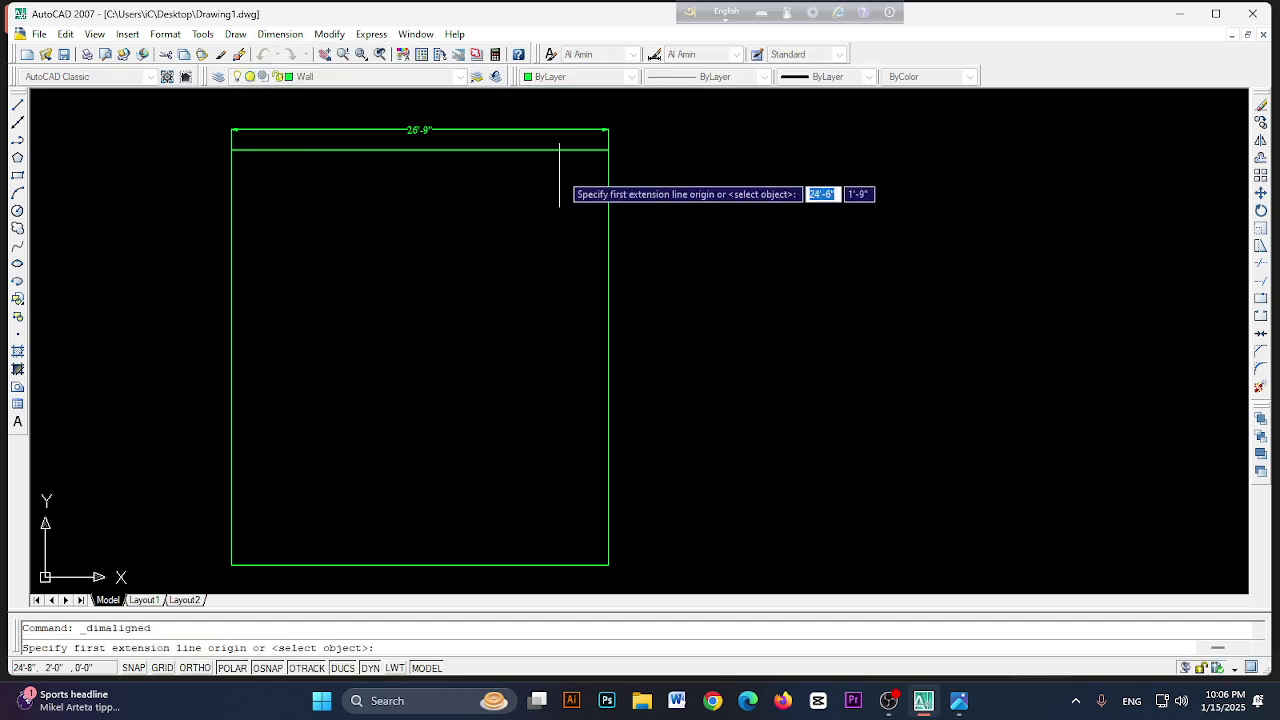
pyautogui.click(608, 150)
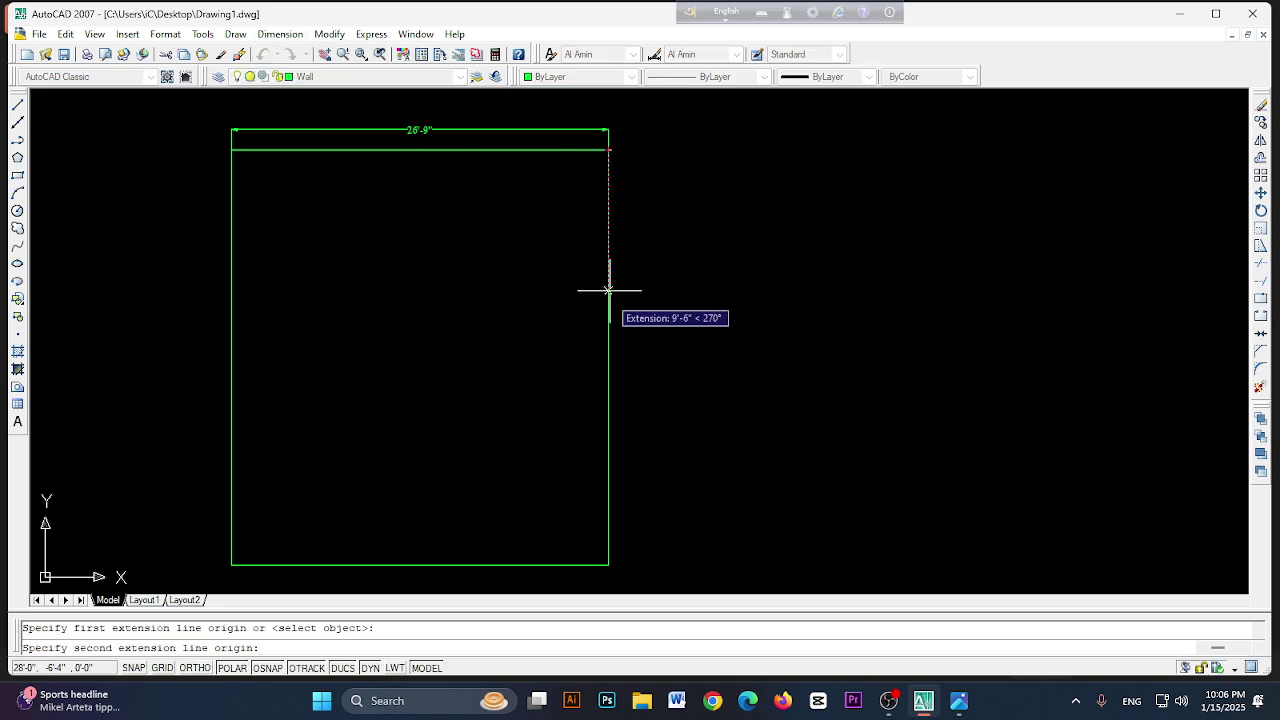
pyautogui.click(608, 564)
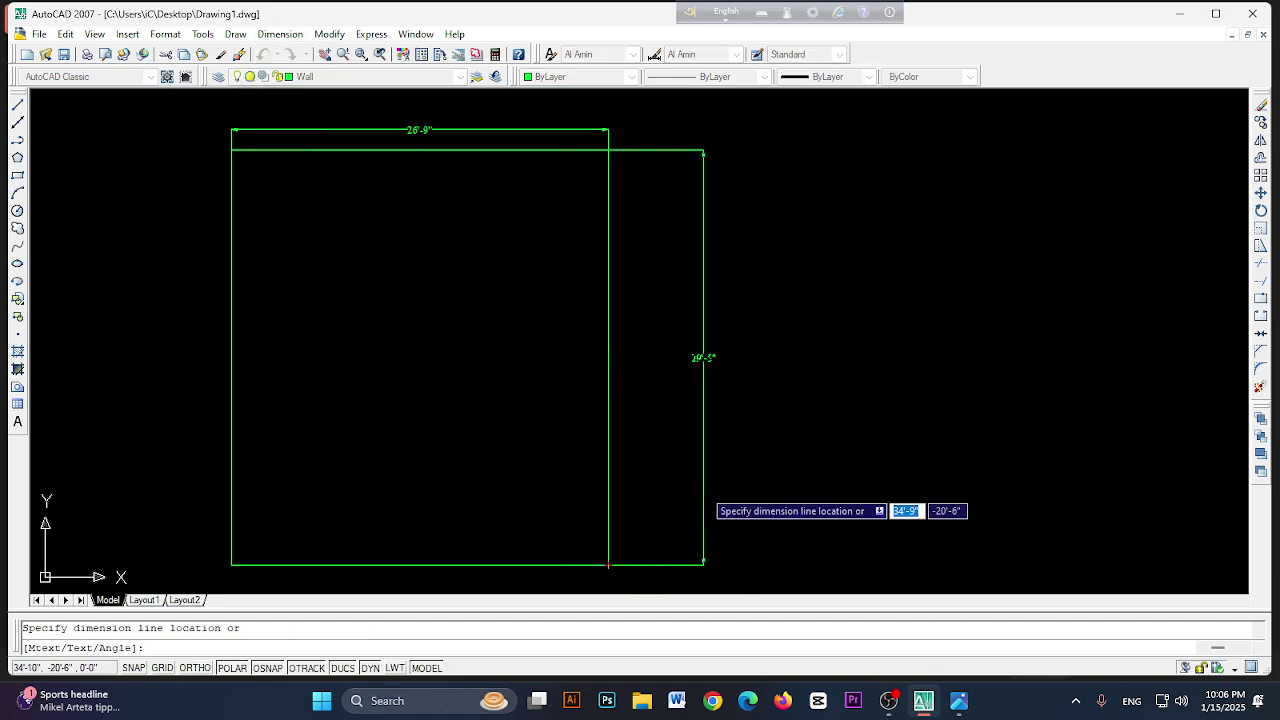
pyautogui.click(660, 502)
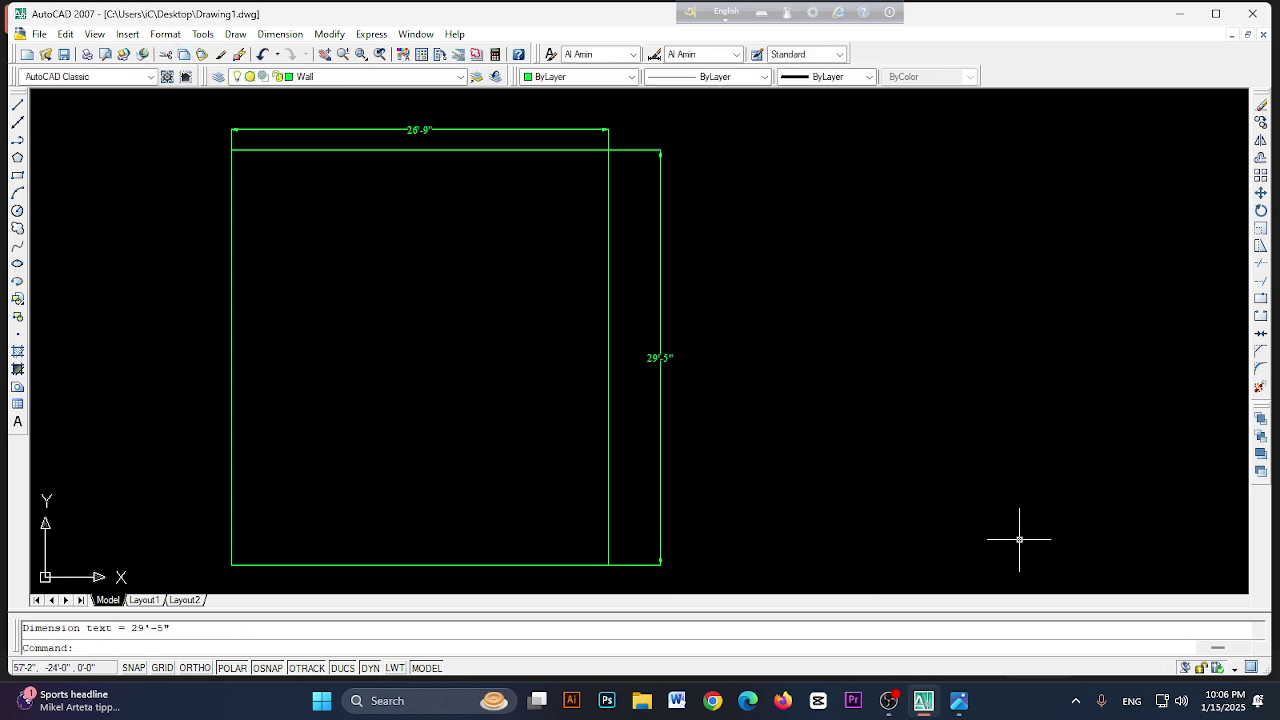
# - Check the first bedroom's width in the reference plan and offset the left wall line 10'9" into the outline
pyautogui.click(955, 703)
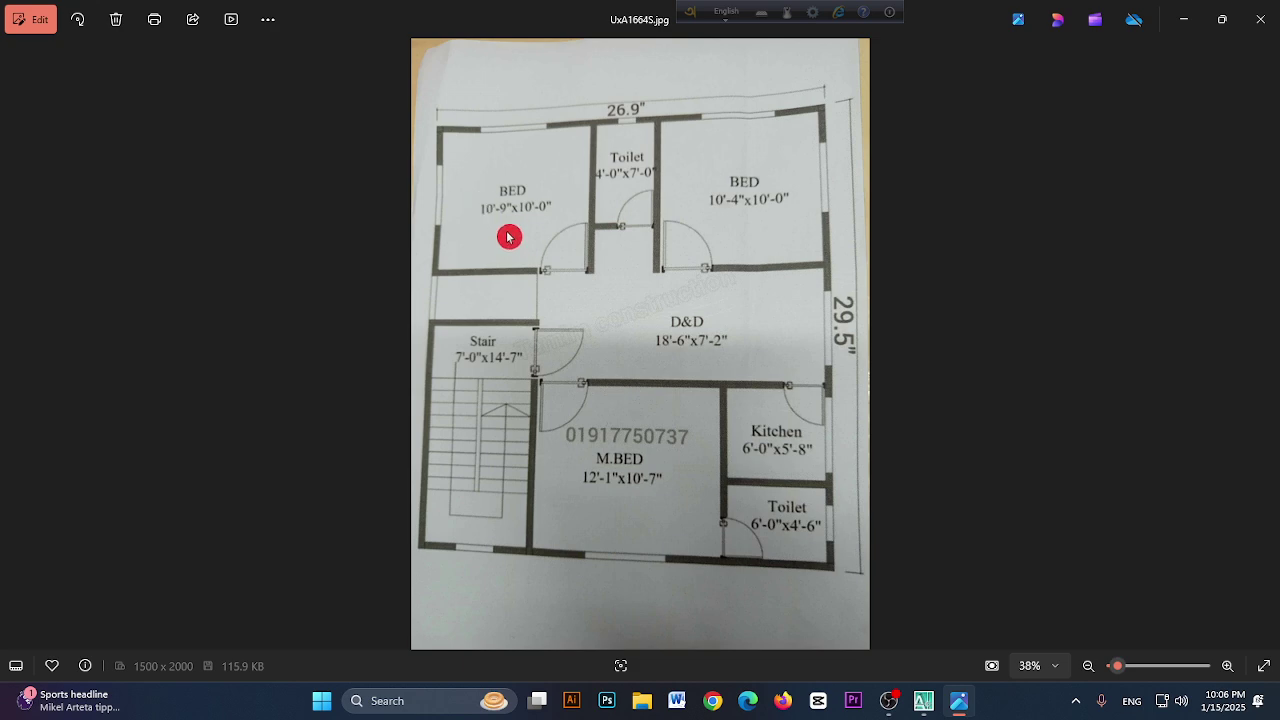
pyautogui.click(923, 700)
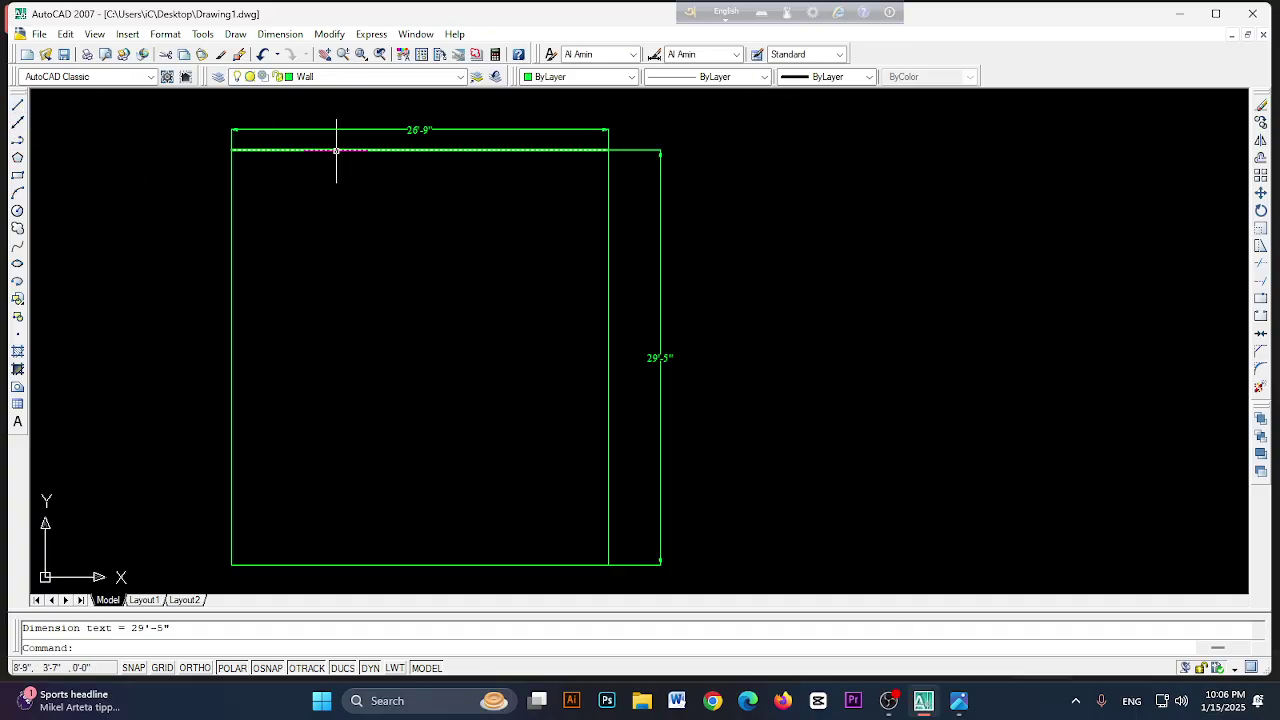
pyautogui.click(1261, 160)
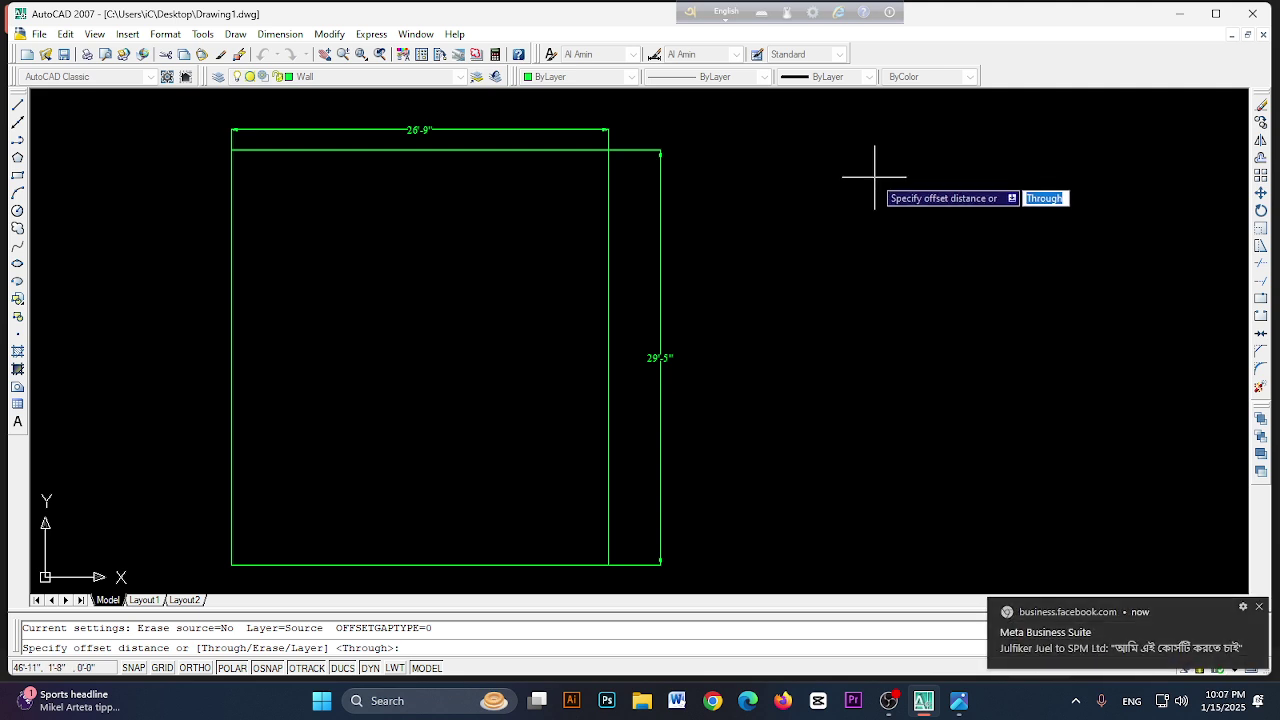
pyautogui.click(958, 700)
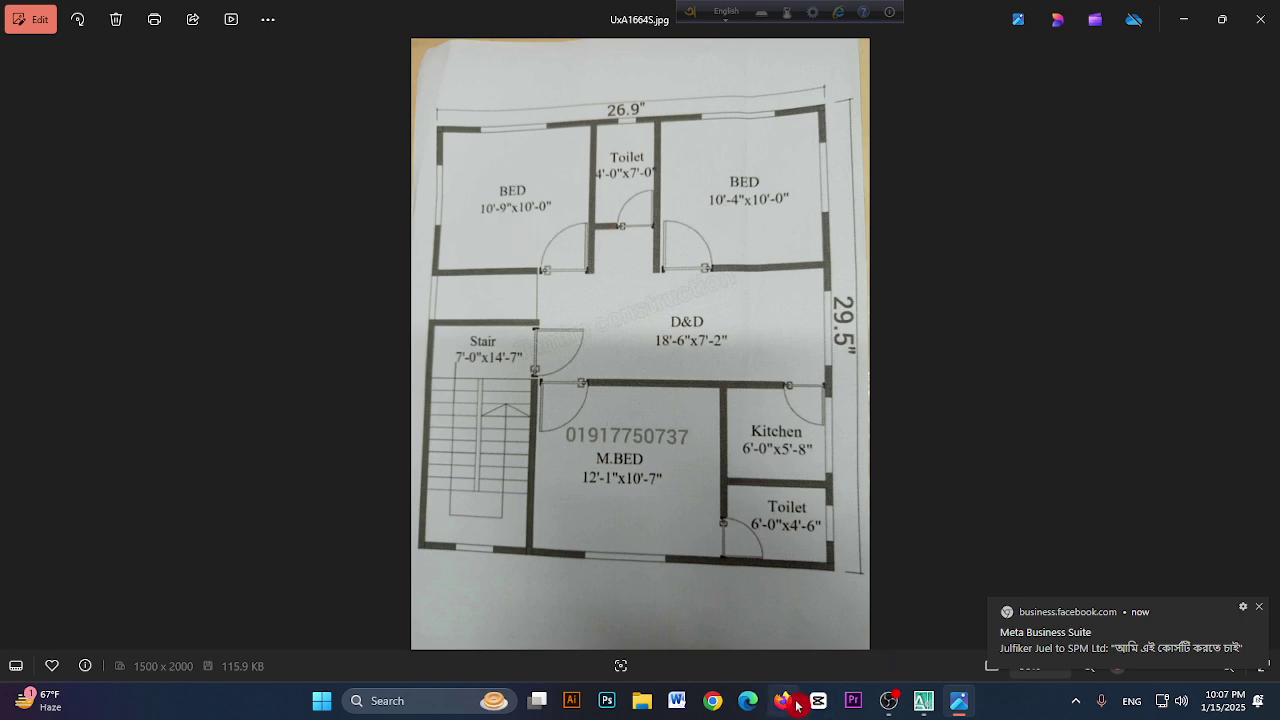
pyautogui.click(923, 700)
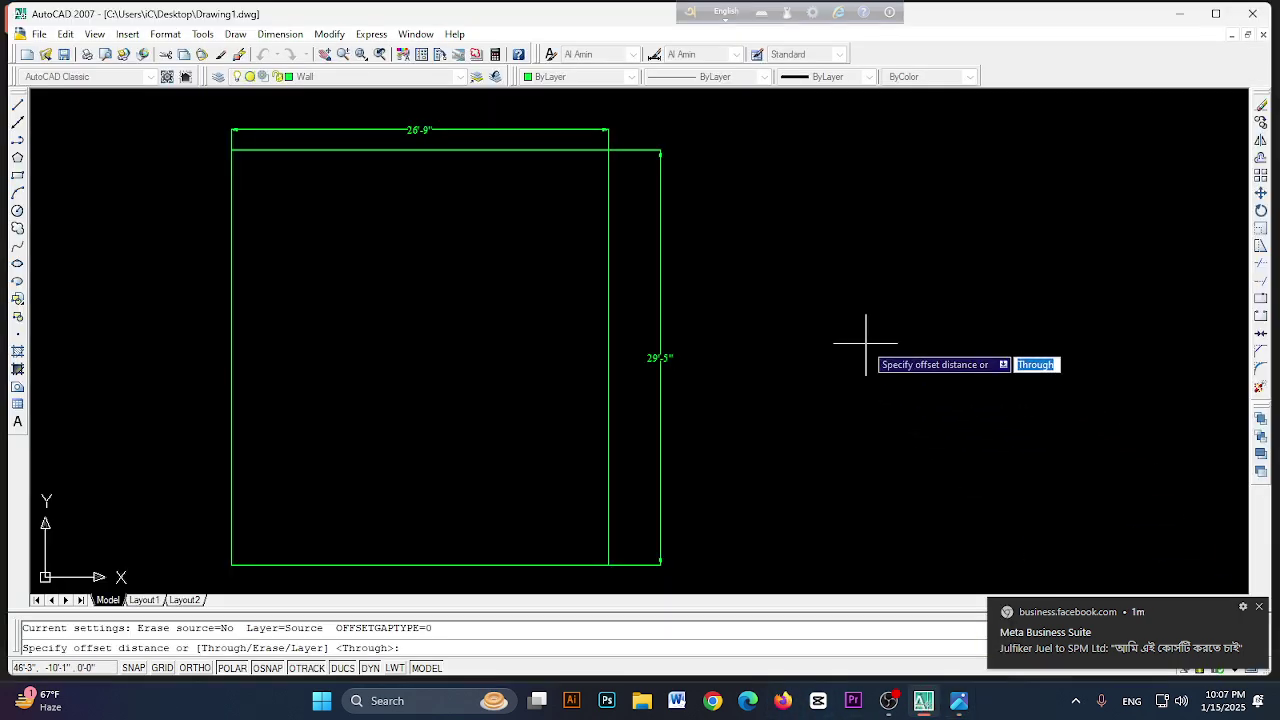
pyautogui.write('10\'9"')
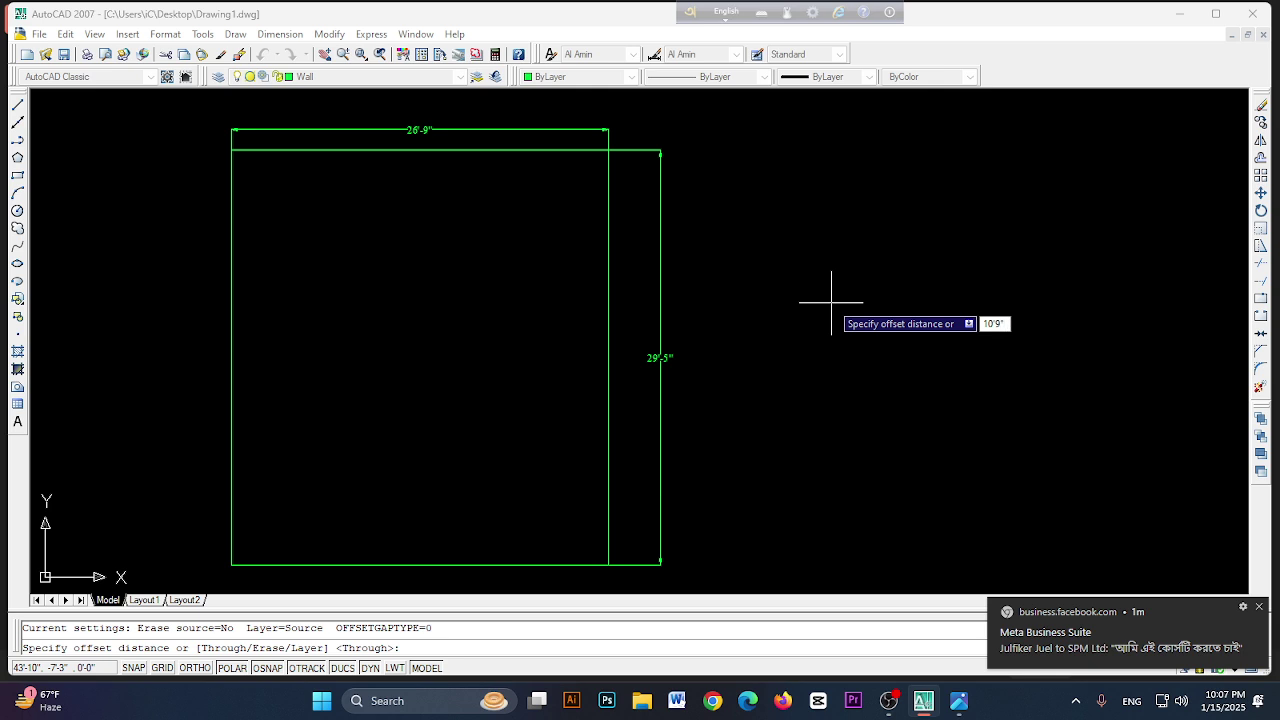
pyautogui.press('Return')
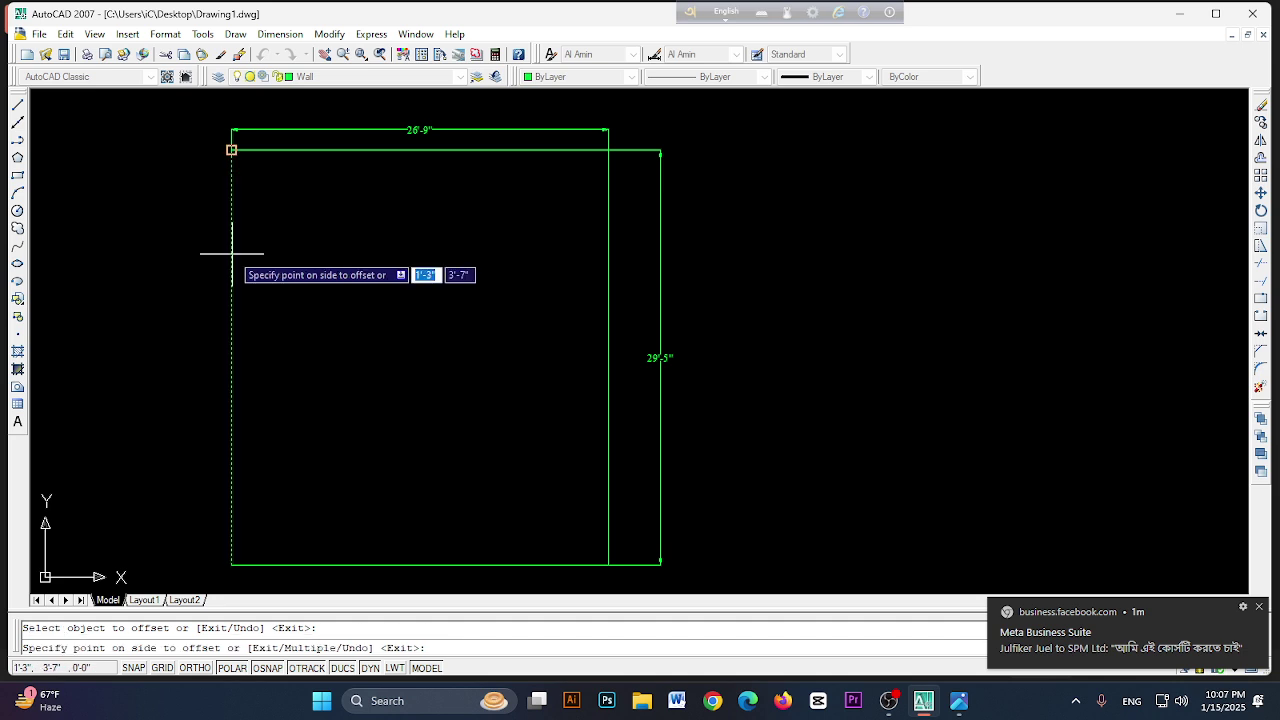
pyautogui.click(443, 252)
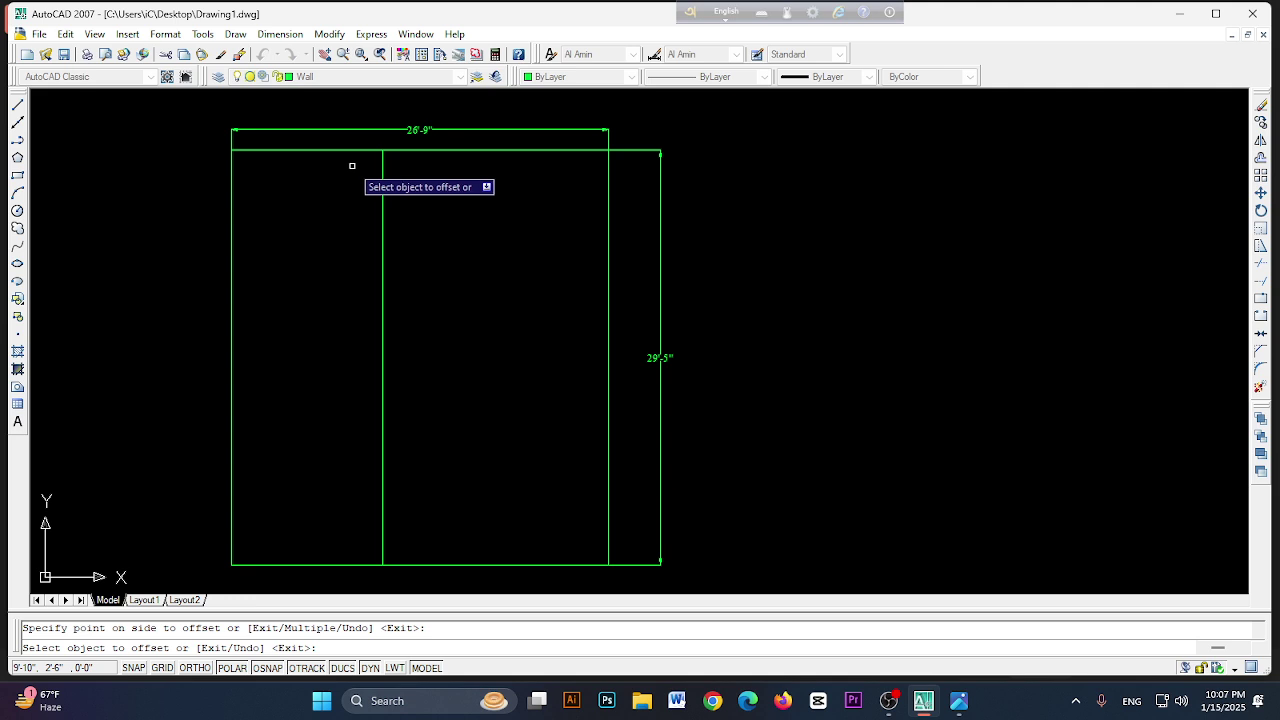
# - Offset the left, top, right and bottom outline walls 5" outward to give the outer walls their thickness
pyautogui.click(1263, 160)
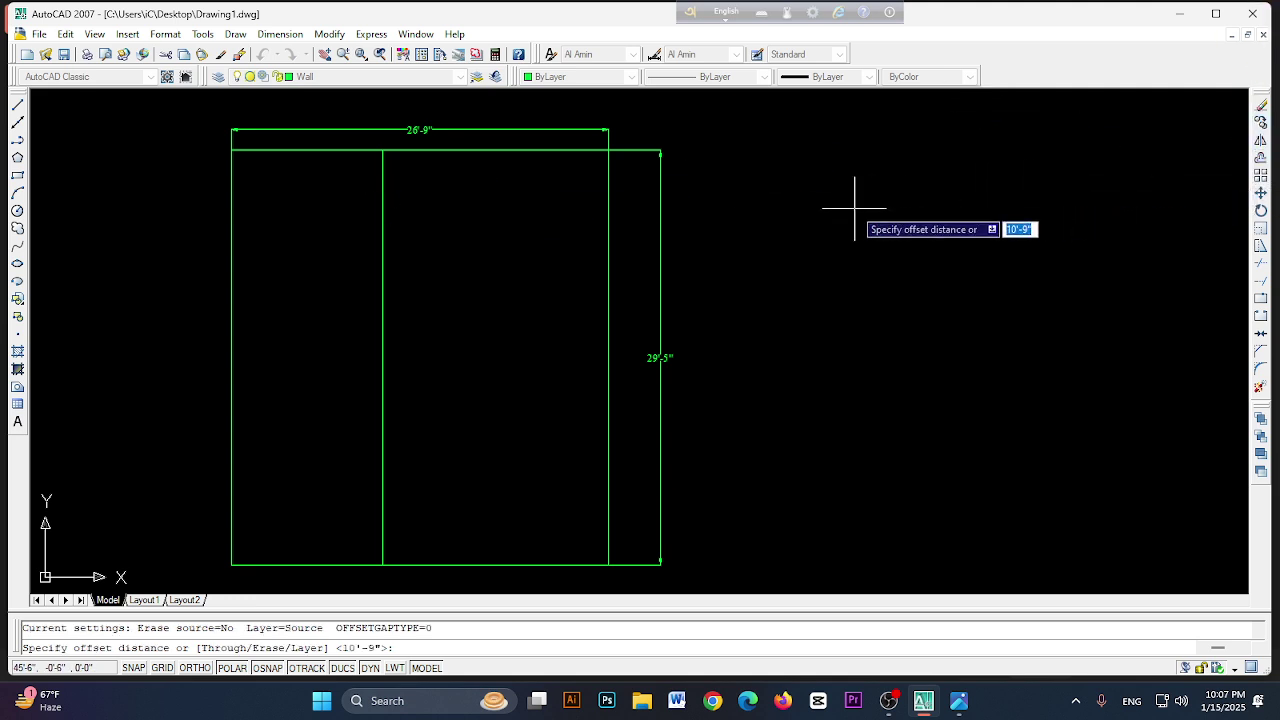
pyautogui.write('5')
pyautogui.press('Return')
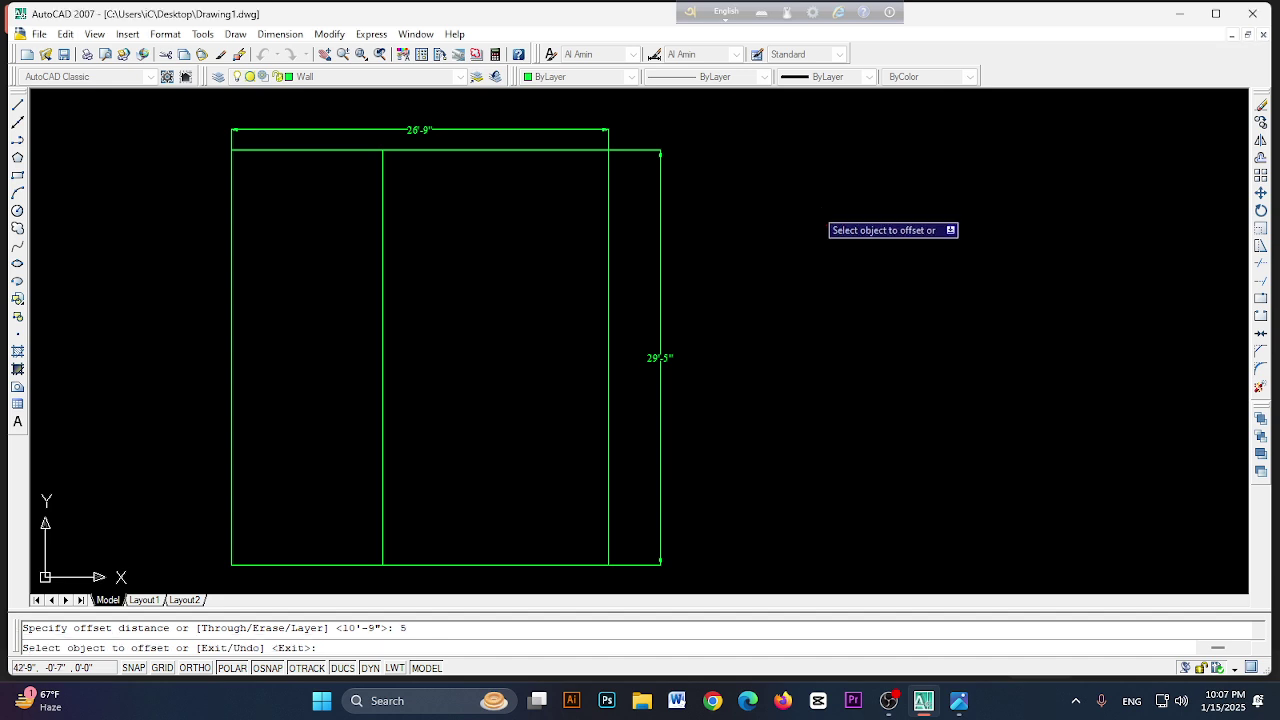
pyautogui.click(232, 244)
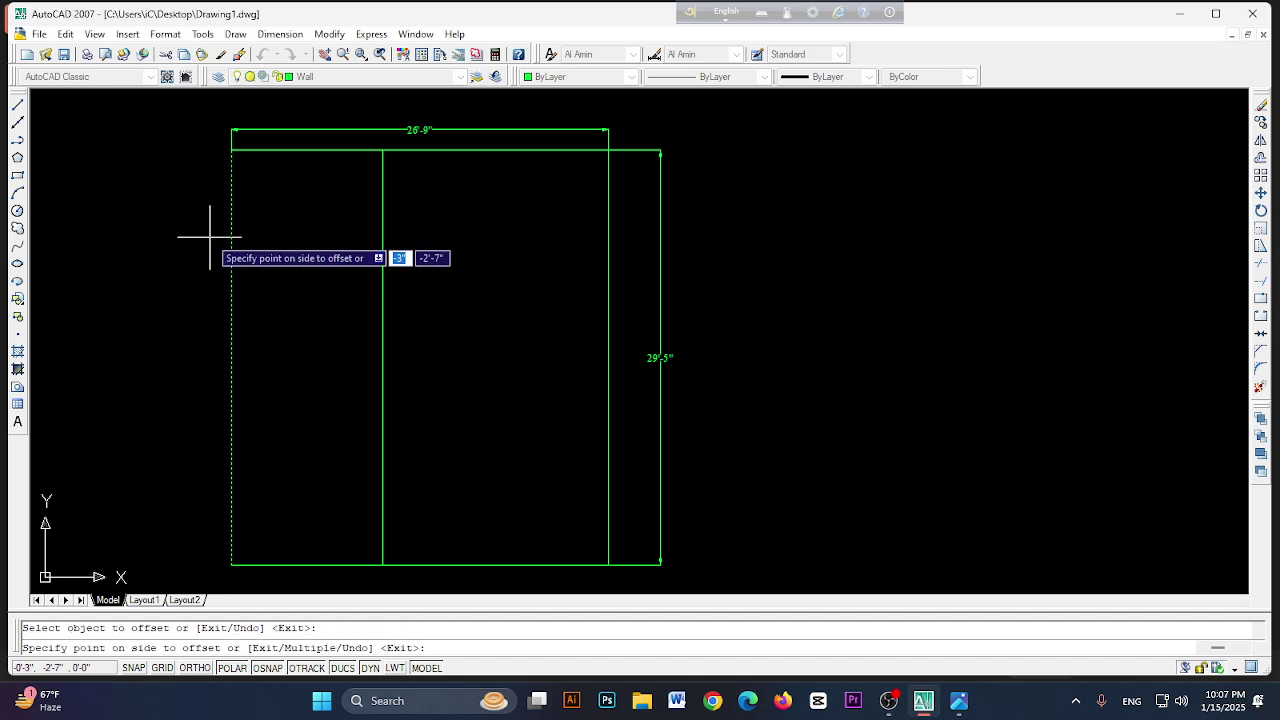
pyautogui.click(214, 235)
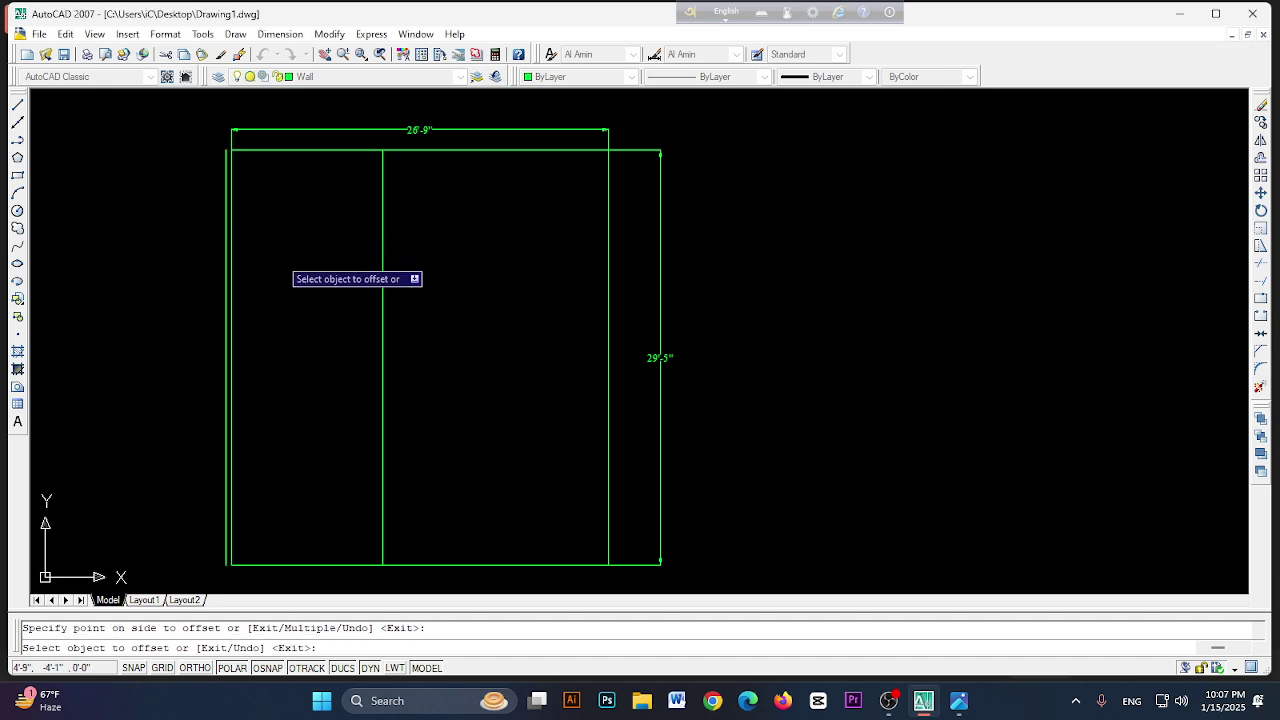
pyautogui.click(288, 150)
pyautogui.click(288, 138)
pyautogui.click(609, 236)
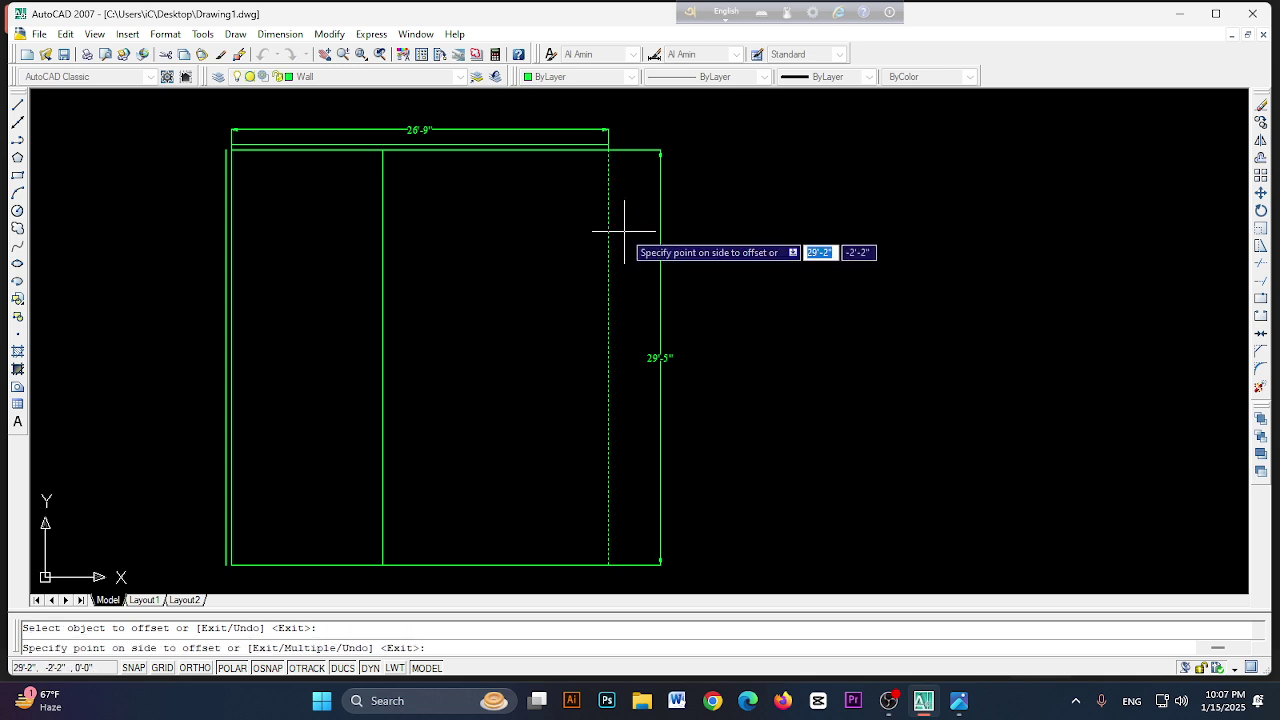
pyautogui.click(621, 228)
pyautogui.click(400, 565)
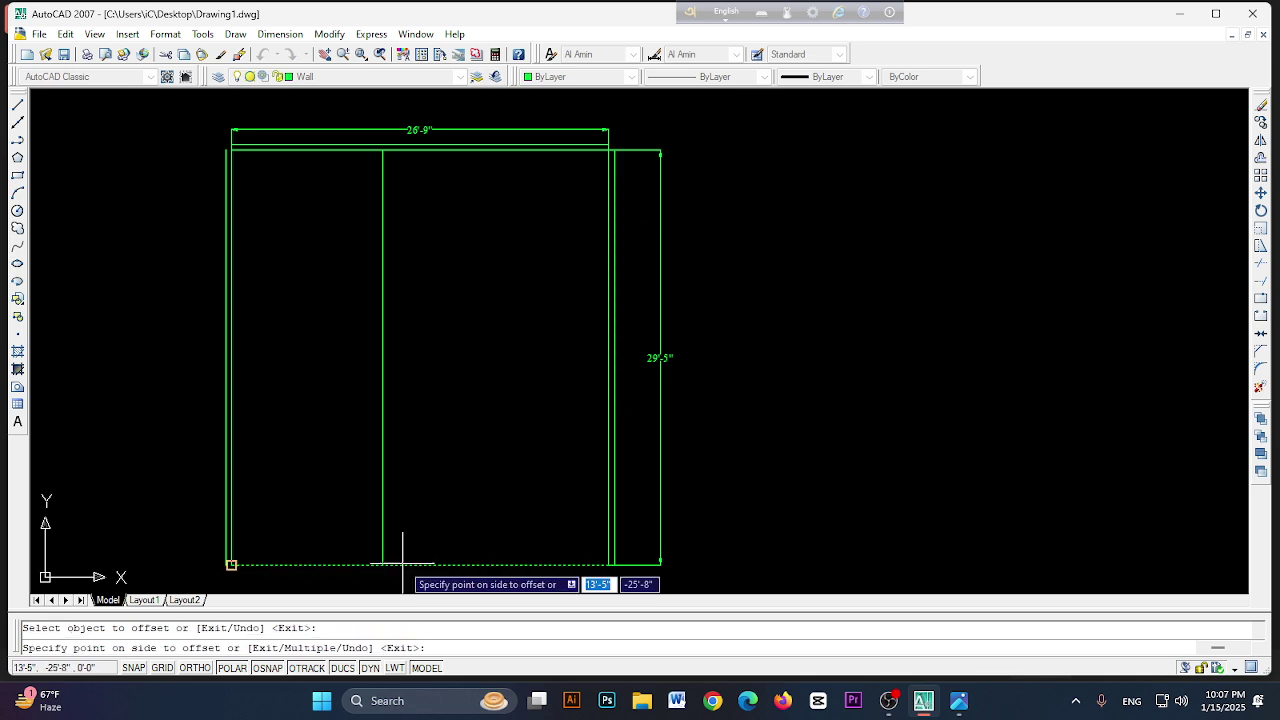
pyautogui.click(401, 577)
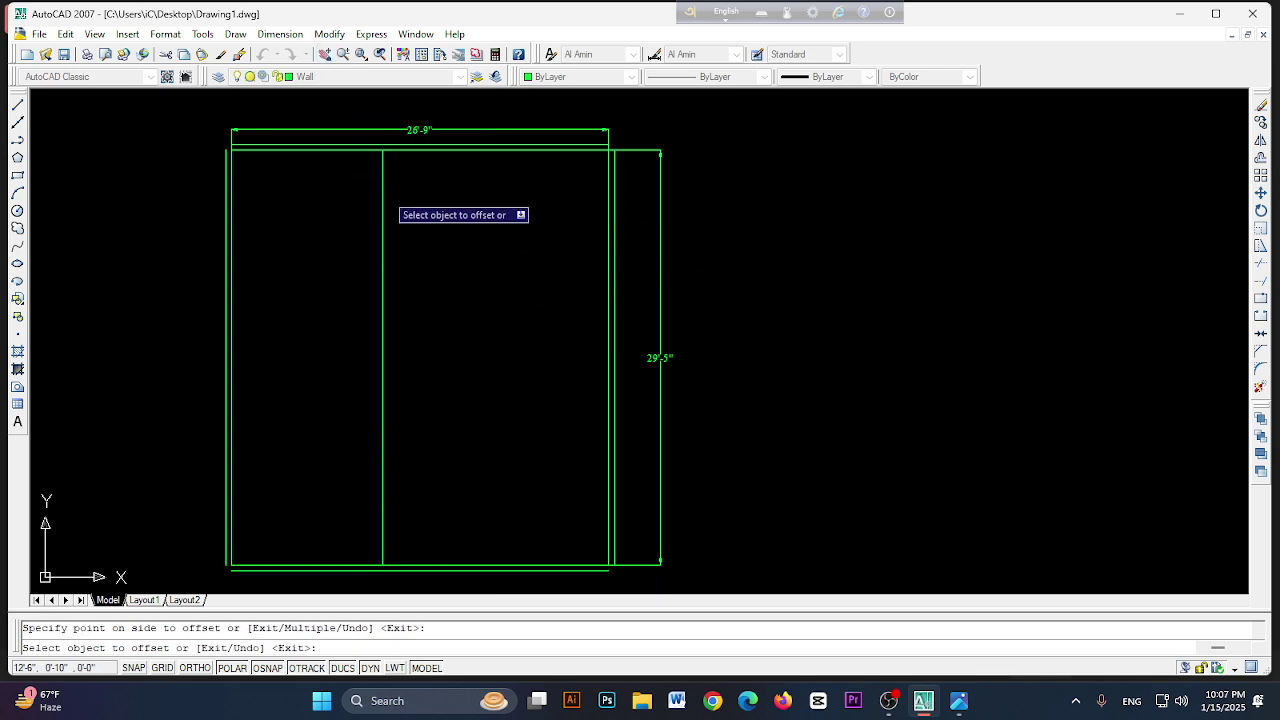
pyautogui.click(580, 143)
pyautogui.click(229, 162)
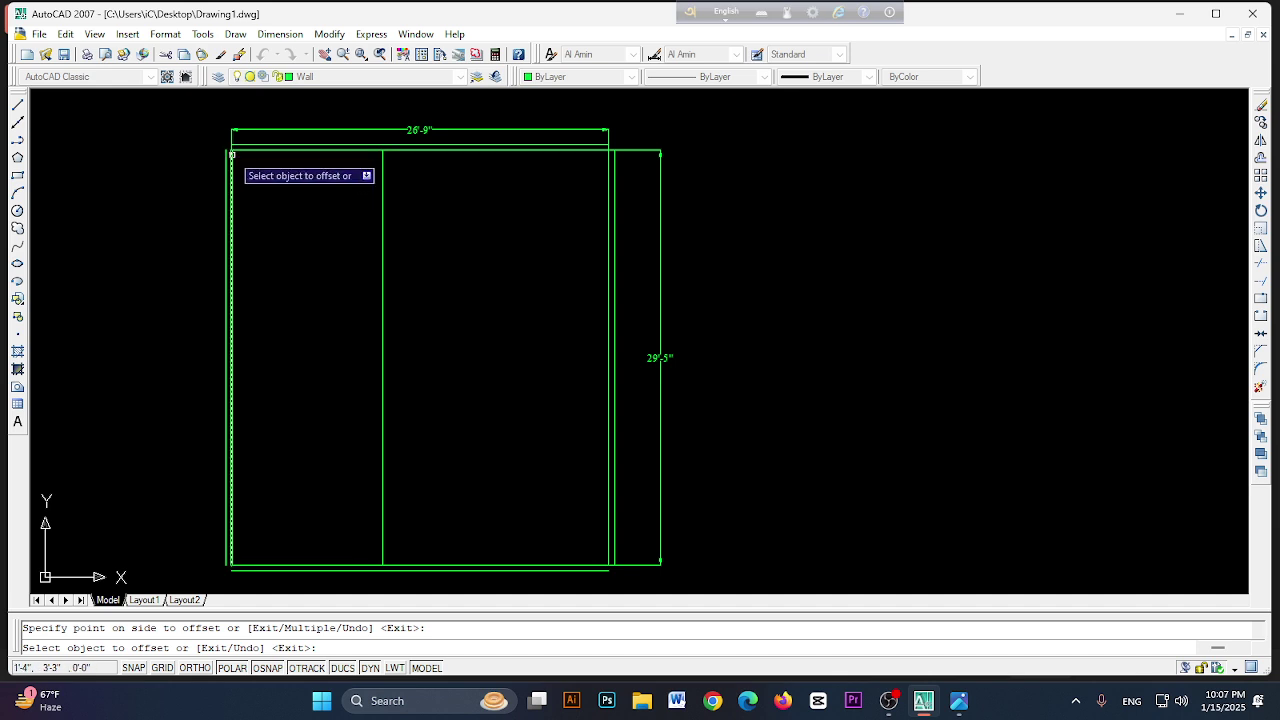
# - Chamfer the two upper corners of the outer wall lines at zero distance so the lines meet
pyautogui.click(1261, 353)
pyautogui.click(228, 164)
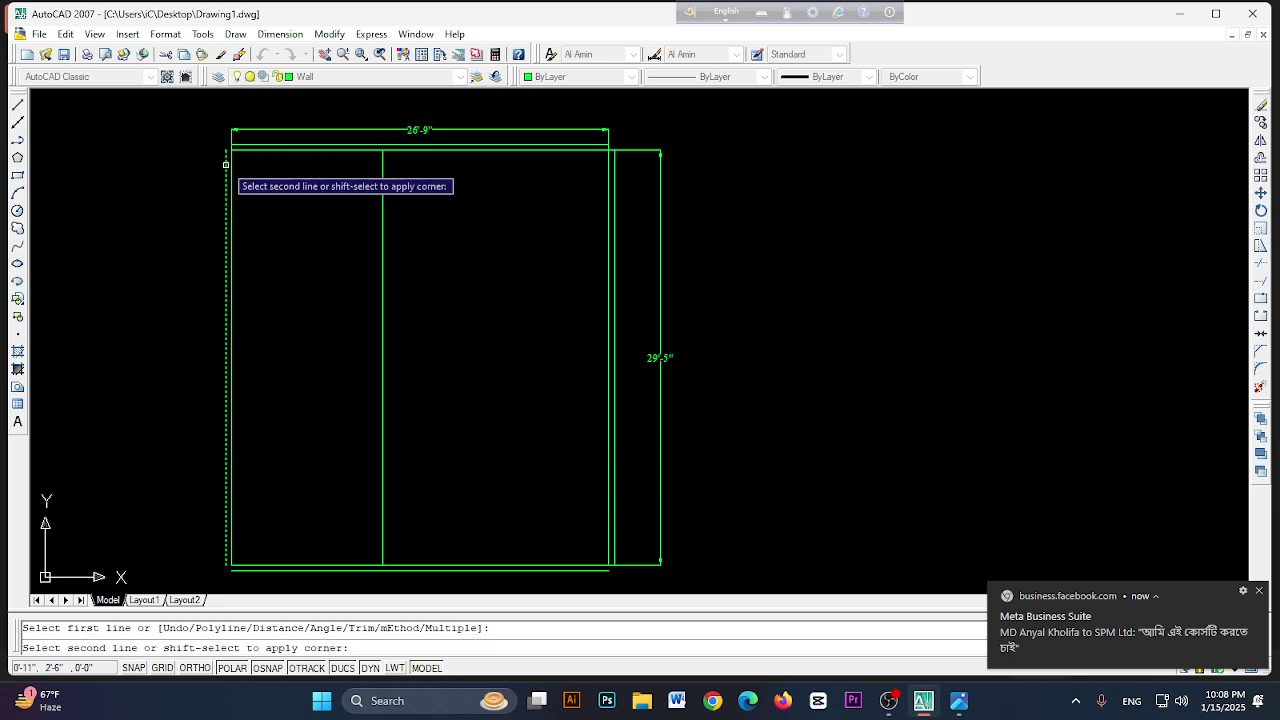
pyautogui.click(306, 150)
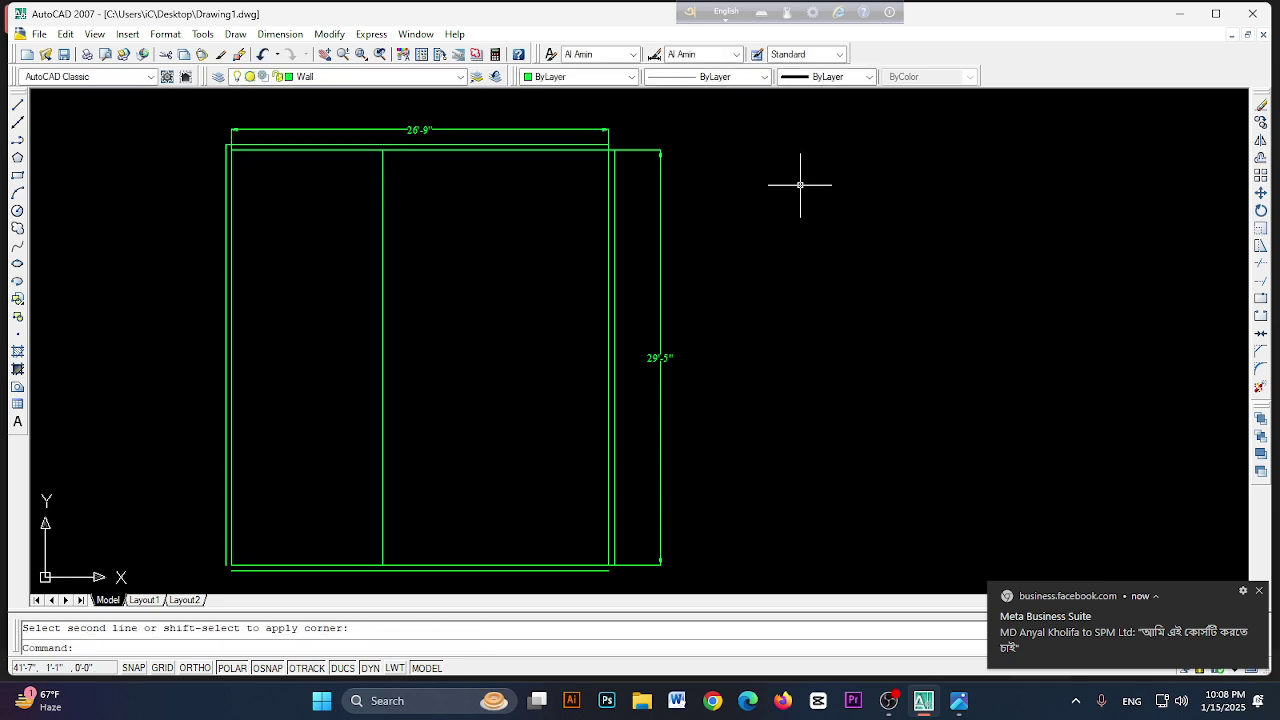
pyautogui.rightClick(880, 183)
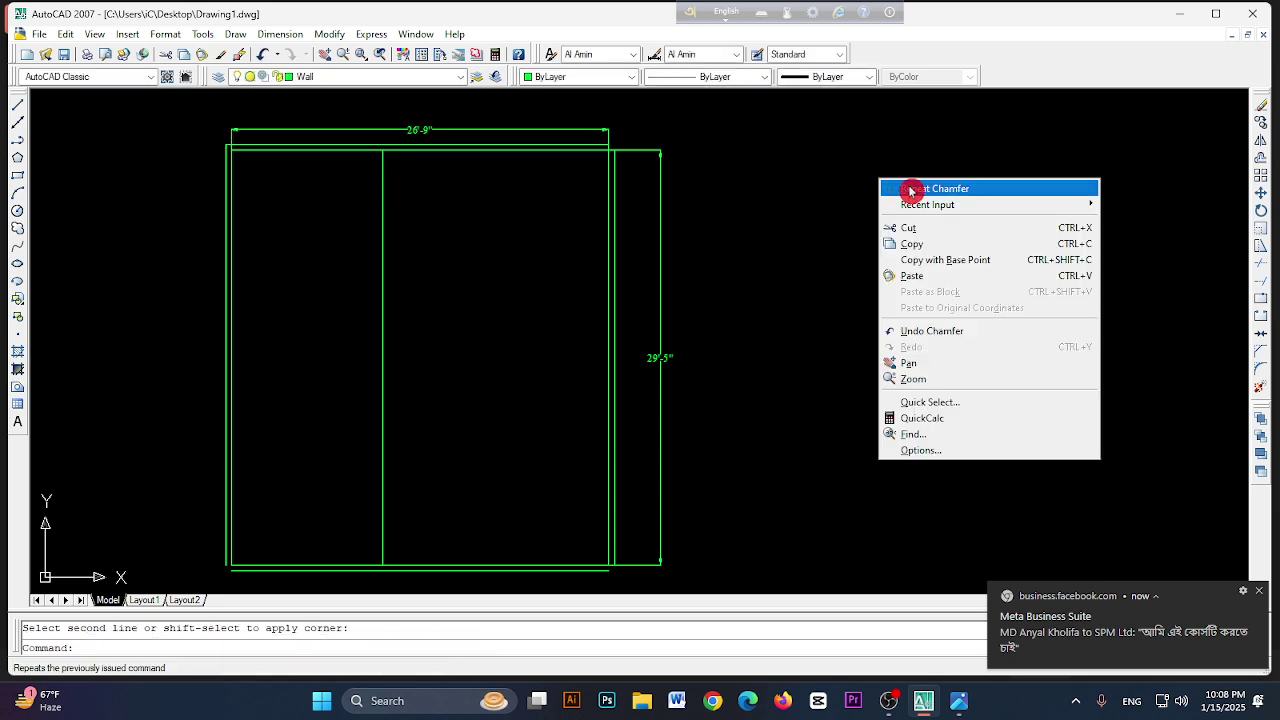
pyautogui.click(911, 190)
pyautogui.click(562, 145)
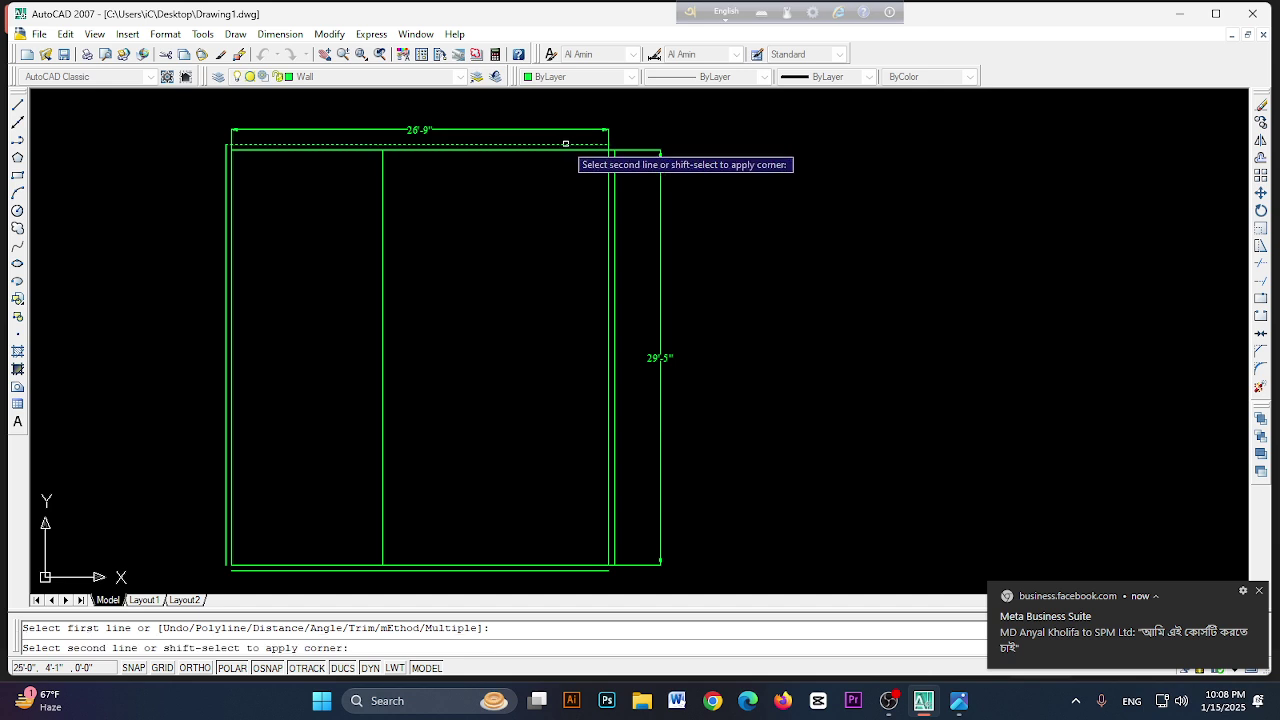
pyautogui.click(614, 181)
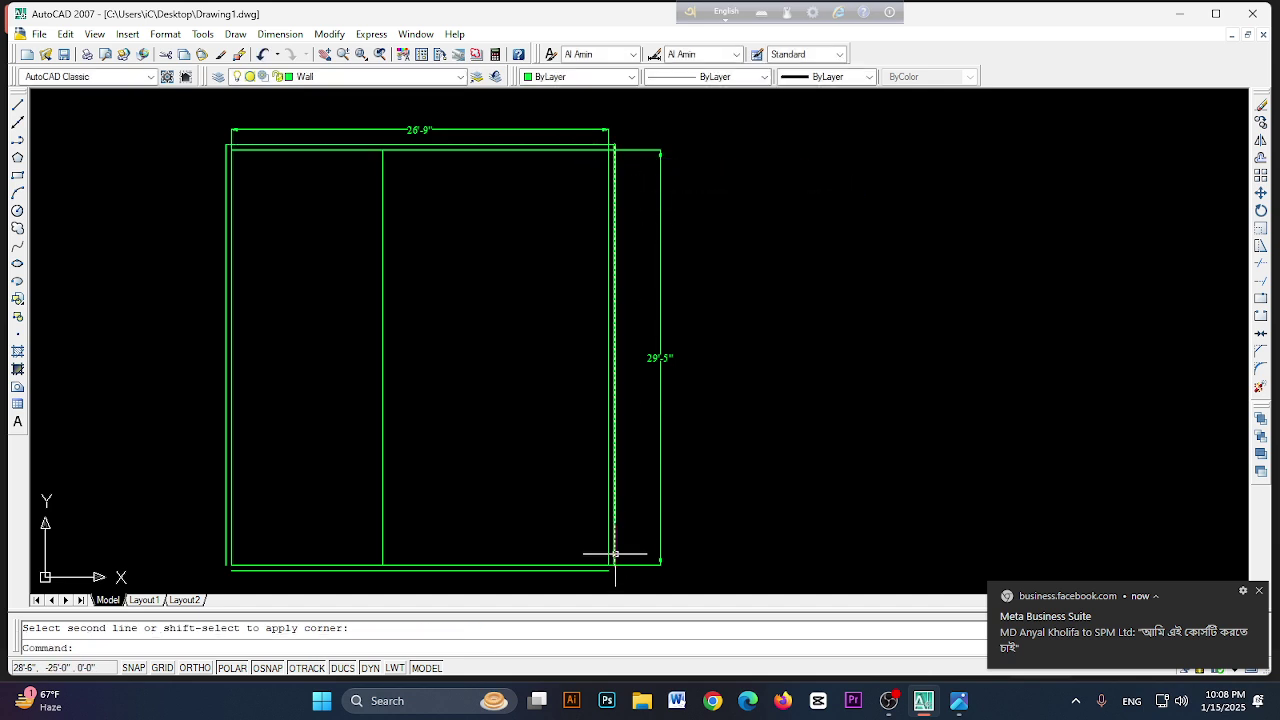
# - Close the lower-right and lower-left corners of the outer wall lines with zero-distance chamfers
pyautogui.rightClick(879, 358)
pyautogui.press('Escape')
pyautogui.press('Return')
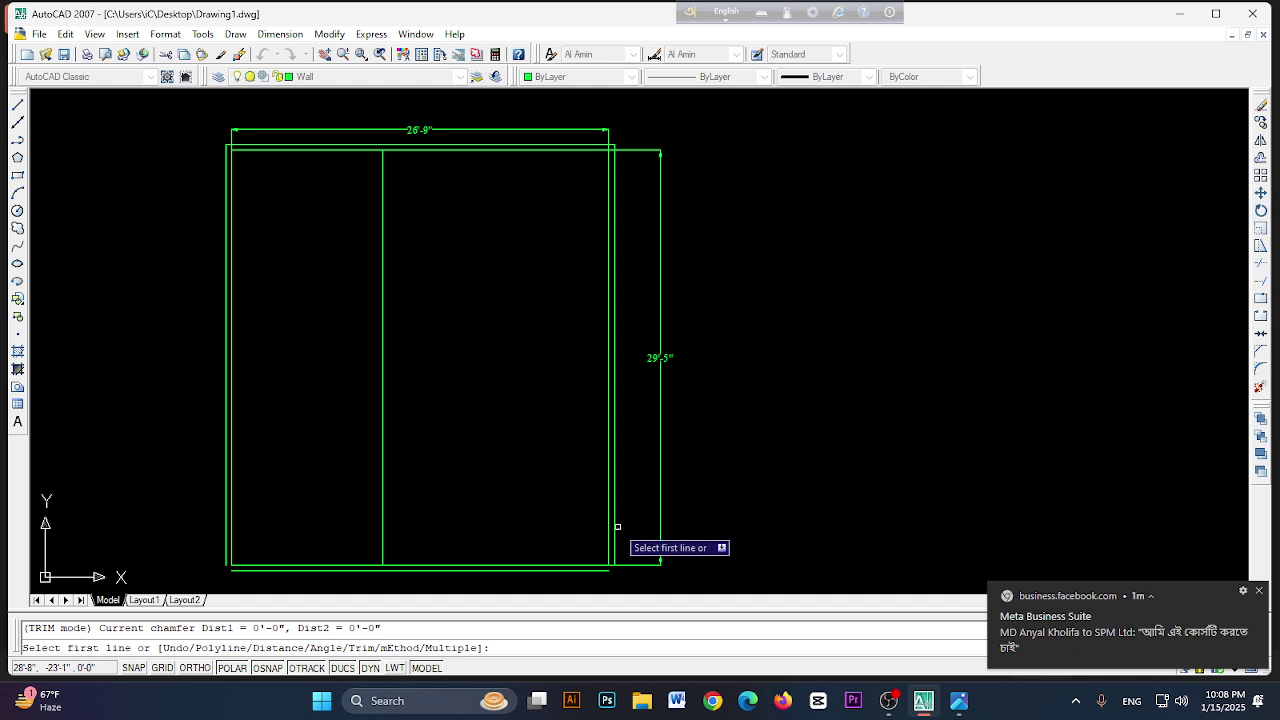
pyautogui.click(615, 528)
pyautogui.click(579, 570)
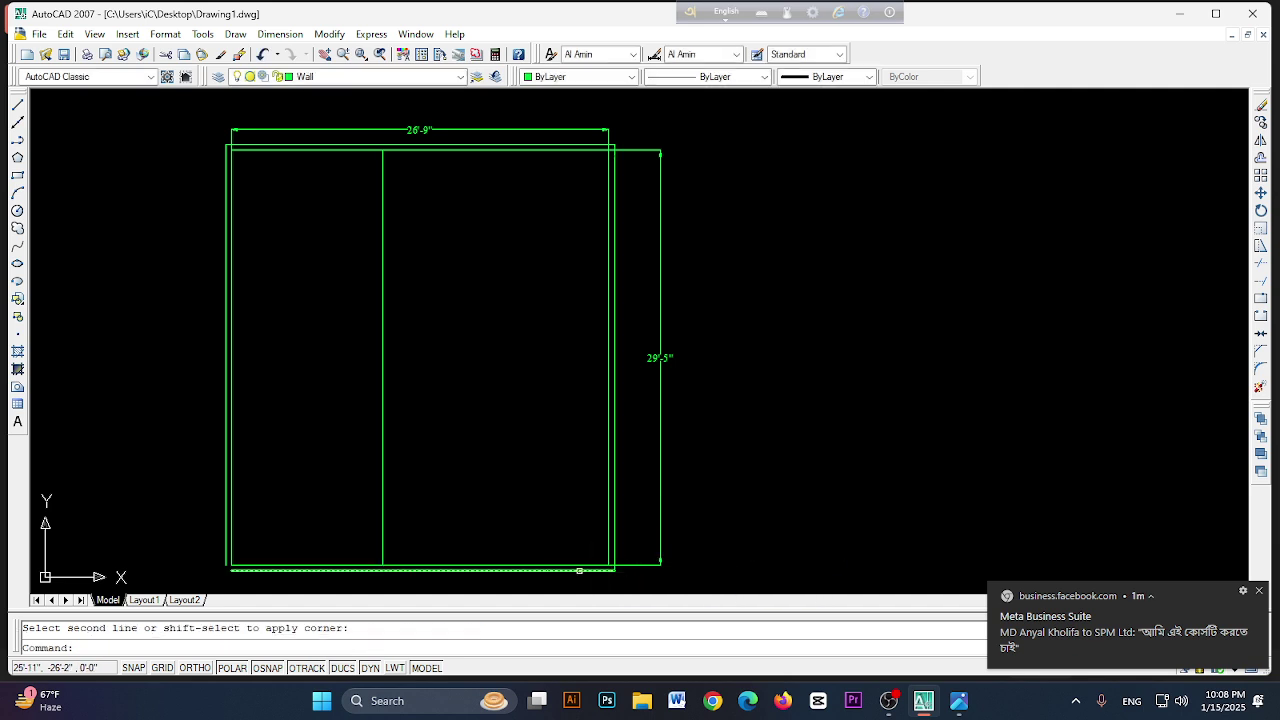
pyautogui.rightClick(901, 332)
pyautogui.click(926, 338)
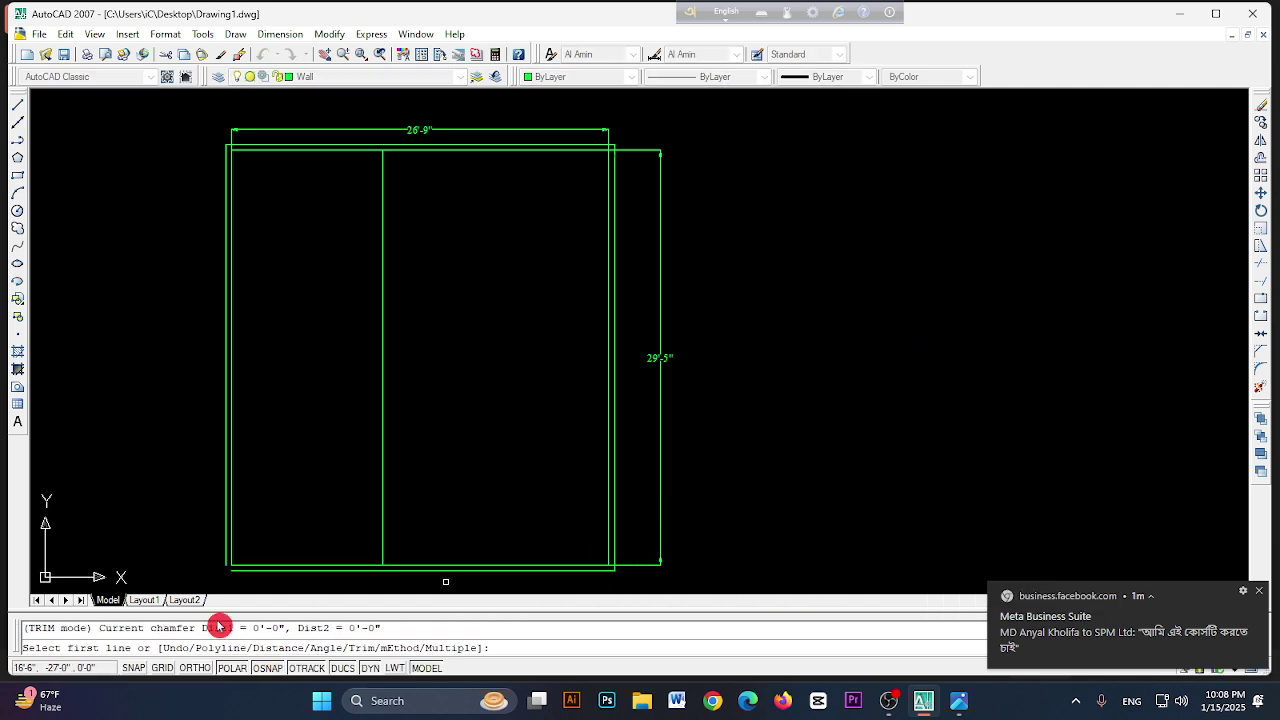
pyautogui.click(228, 556)
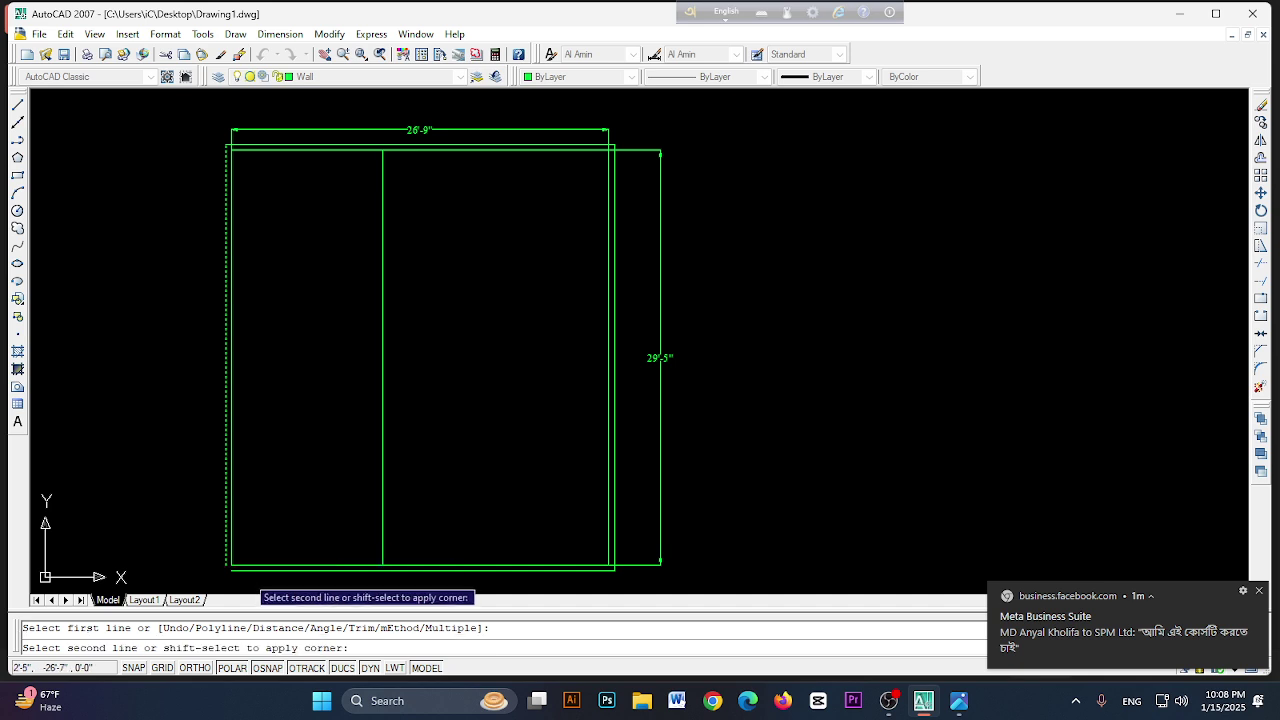
pyautogui.click(272, 571)
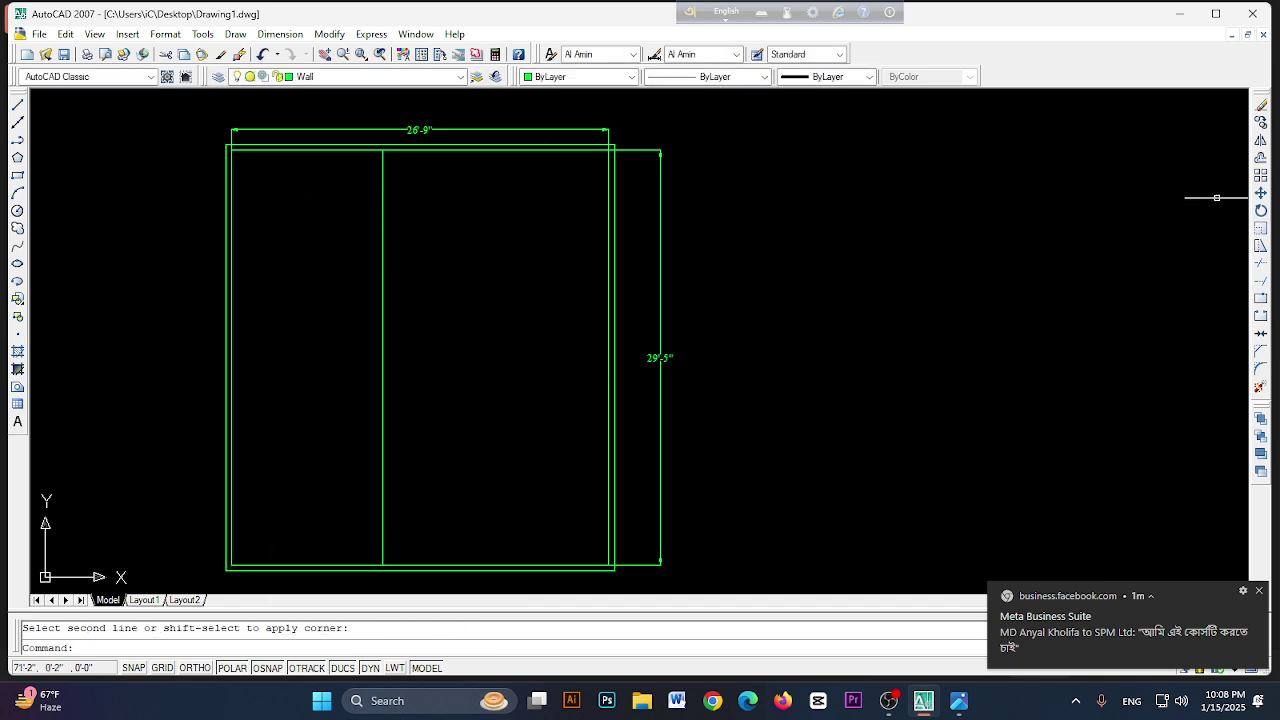
# - Offset the interior vertical wall line 5" to the right to form the wall's second face
pyautogui.click(1262, 172)
pyautogui.click(1263, 160)
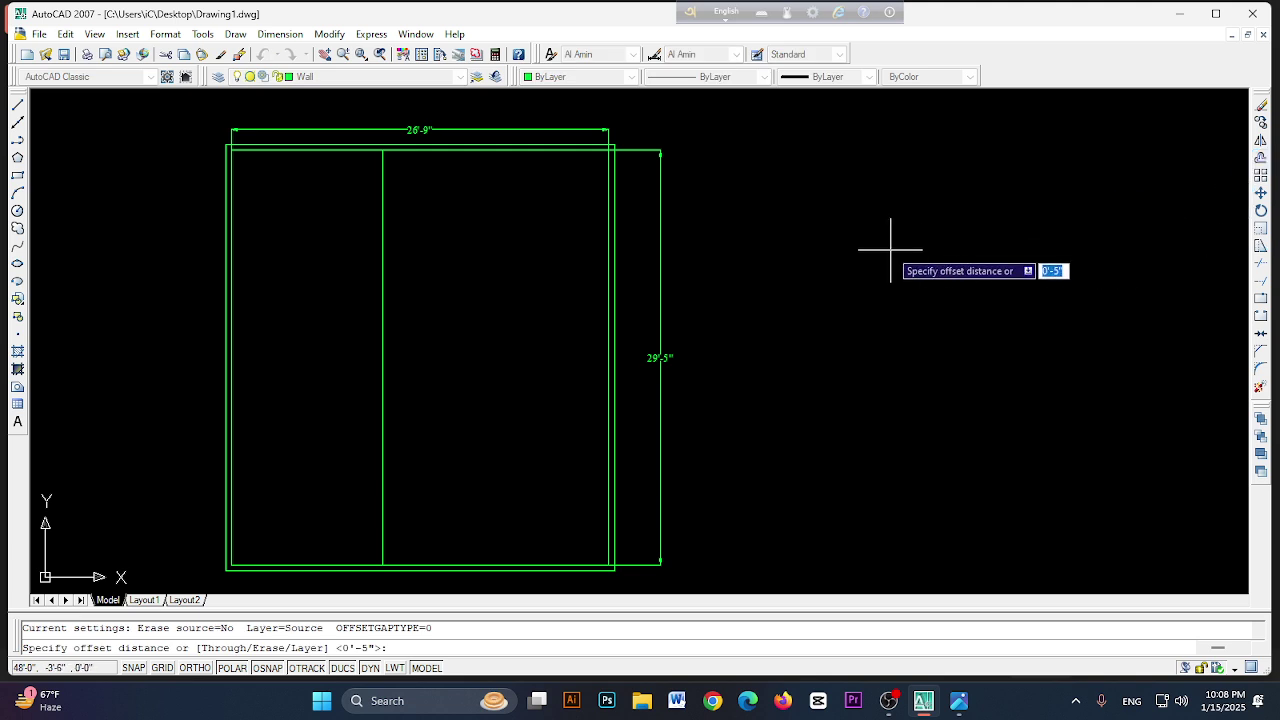
pyautogui.press('Return')
pyautogui.click(383, 257)
pyautogui.click(411, 259)
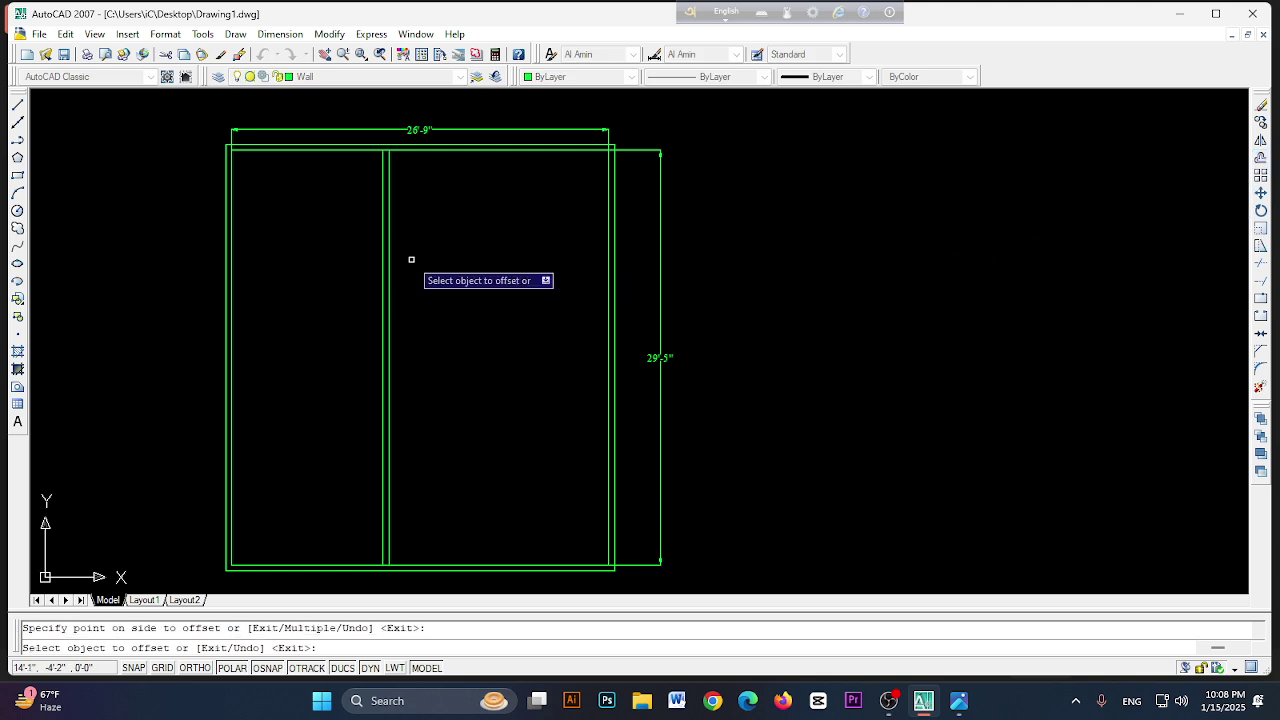
# - Check the first bedroom's depth in the reference plan and offset the inner top wall line 10' downward
pyautogui.click(955, 708)
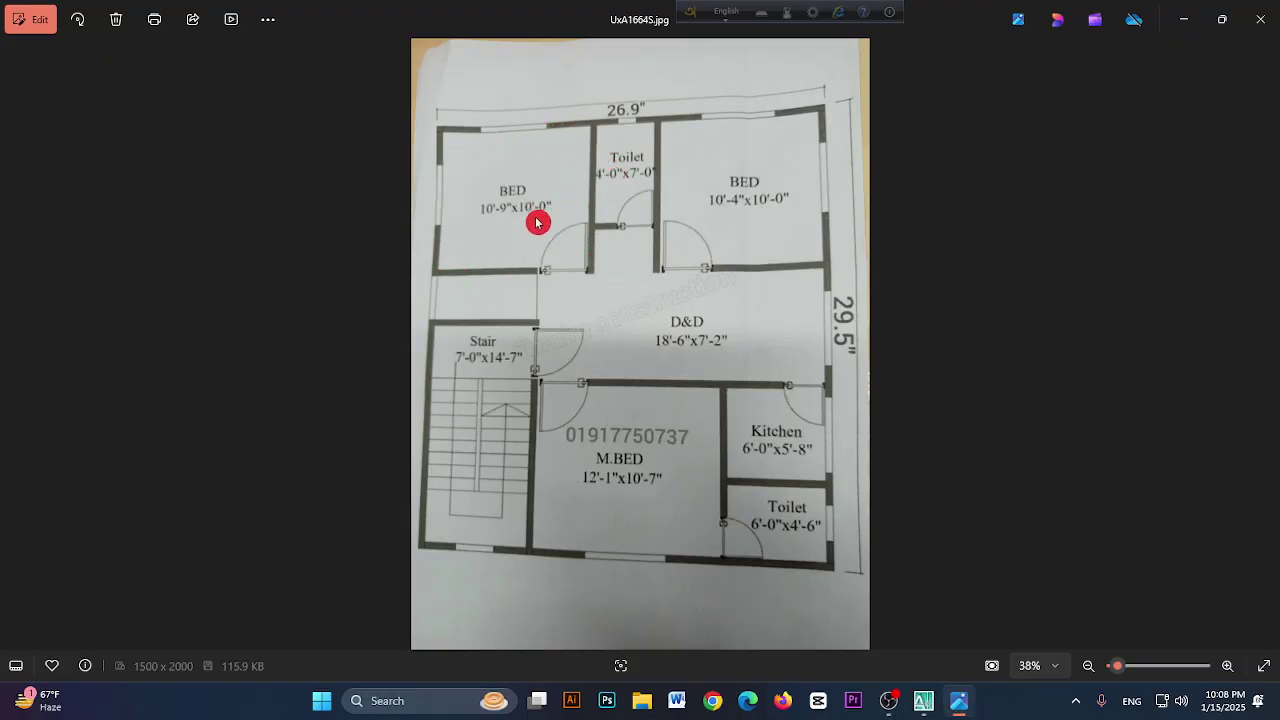
pyautogui.click(922, 703)
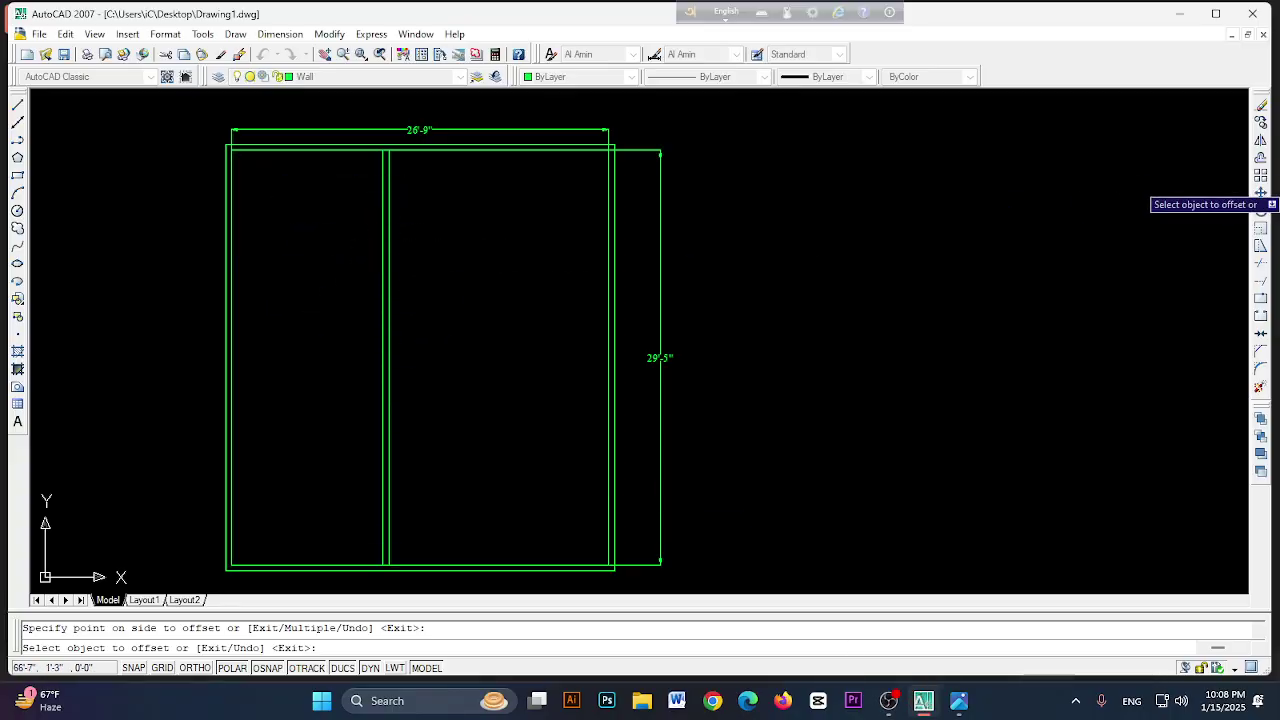
pyautogui.click(1260, 157)
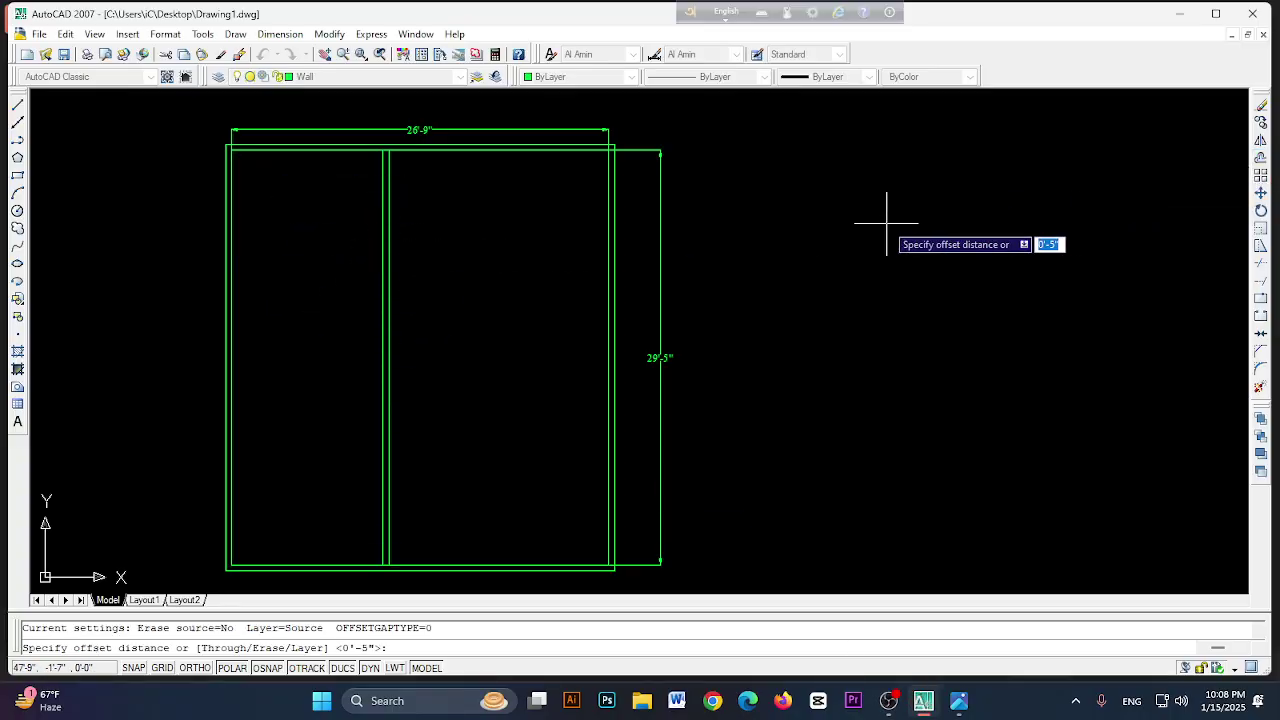
pyautogui.write('10')
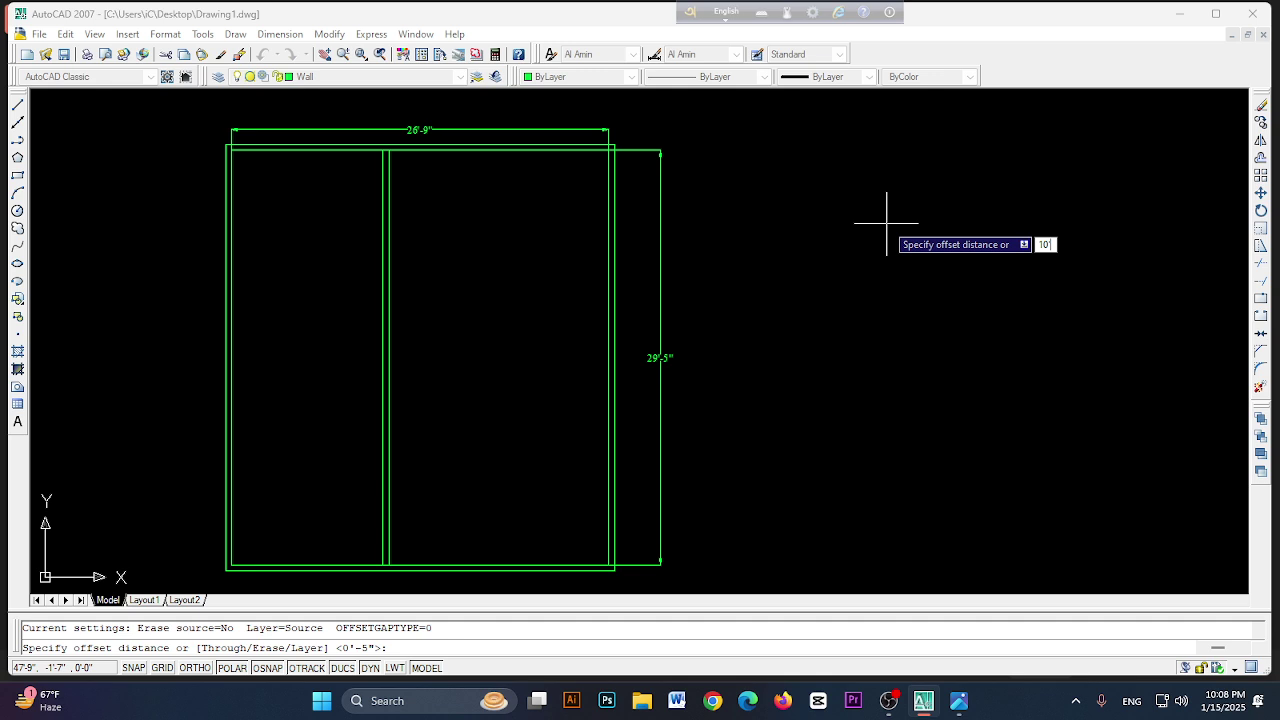
pyautogui.press('Return')
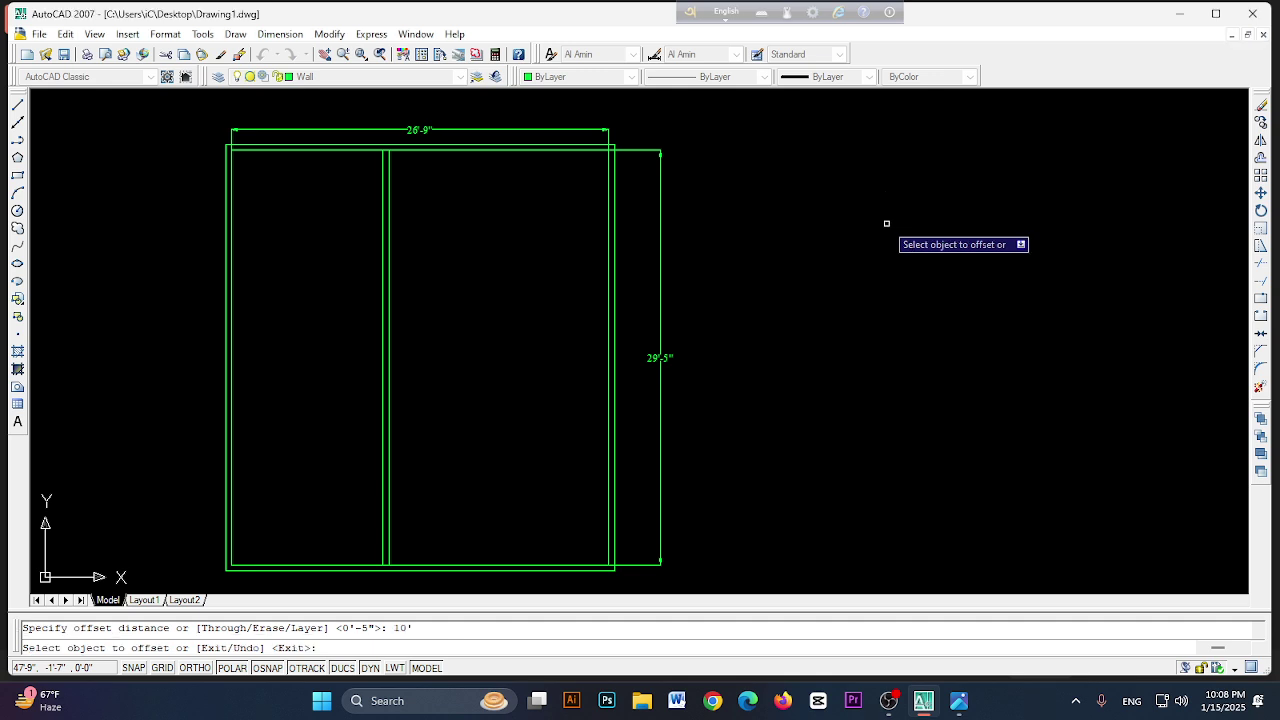
pyautogui.click(297, 149)
pyautogui.click(312, 422)
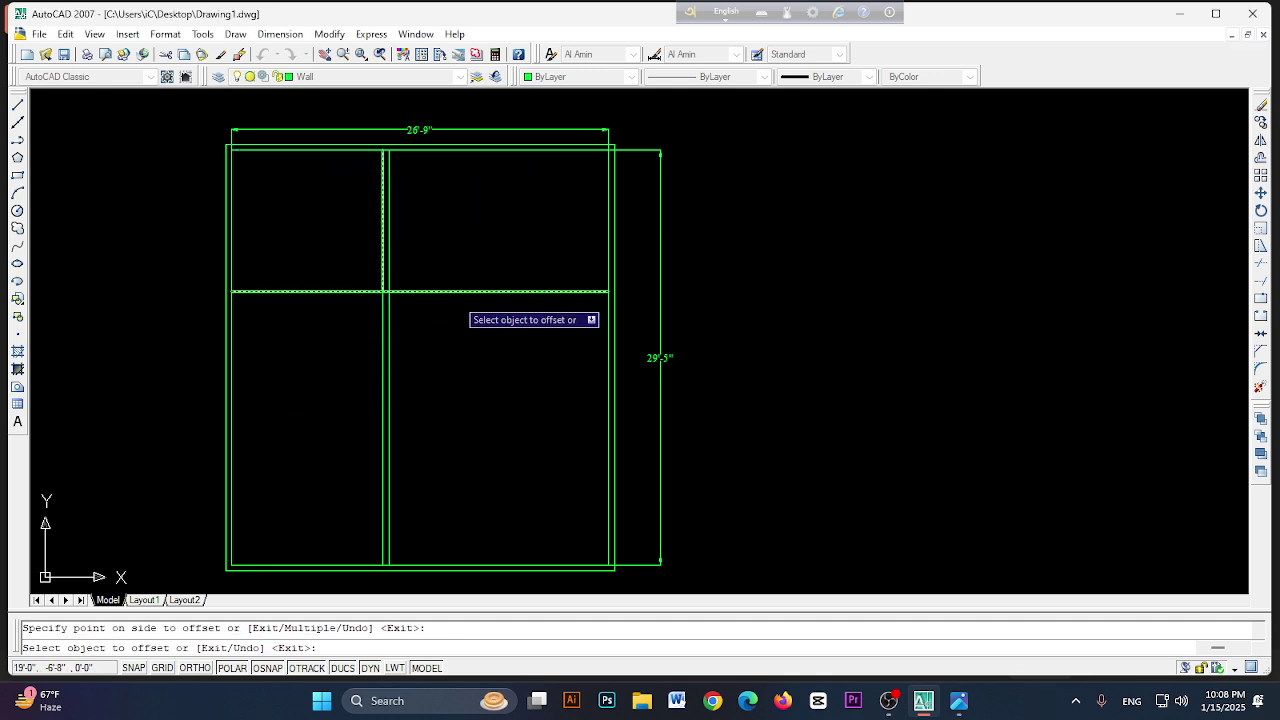
# - Offset the horizontal interior wall line 5" downward to form the second face of the bedrooms' lower wall
pyautogui.click(1262, 161)
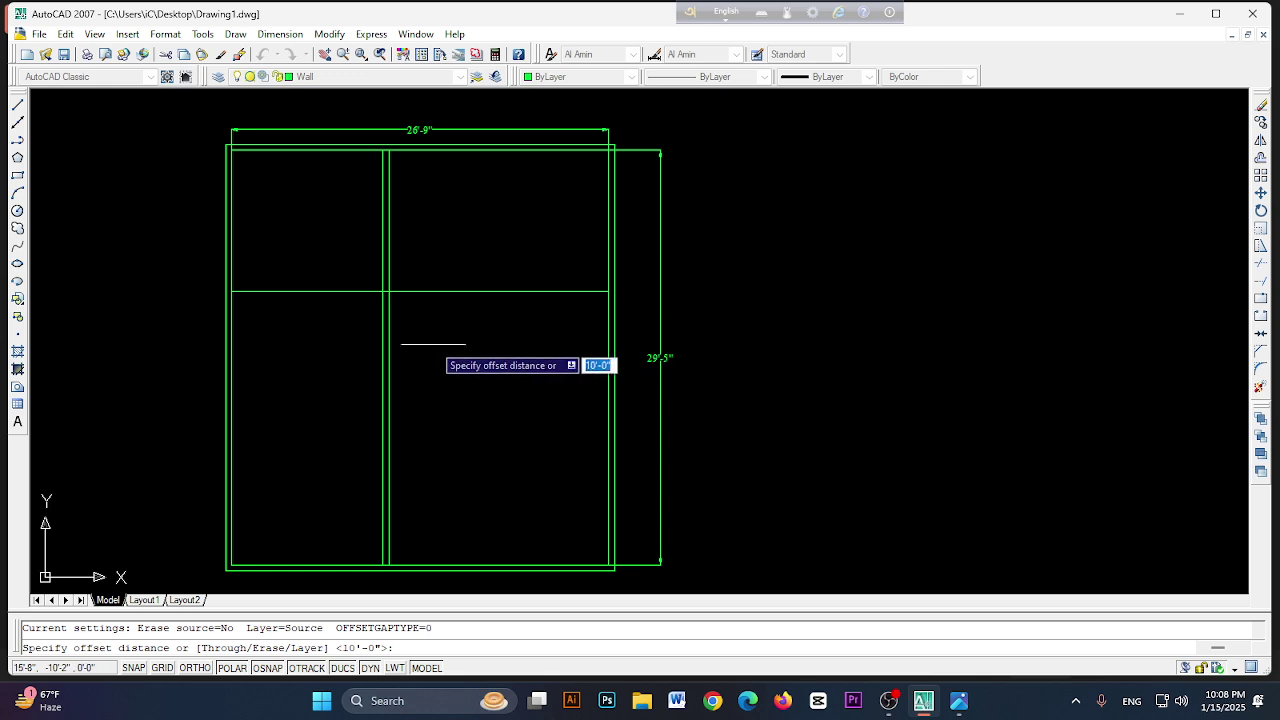
pyautogui.write('4')
pyautogui.press('Return')
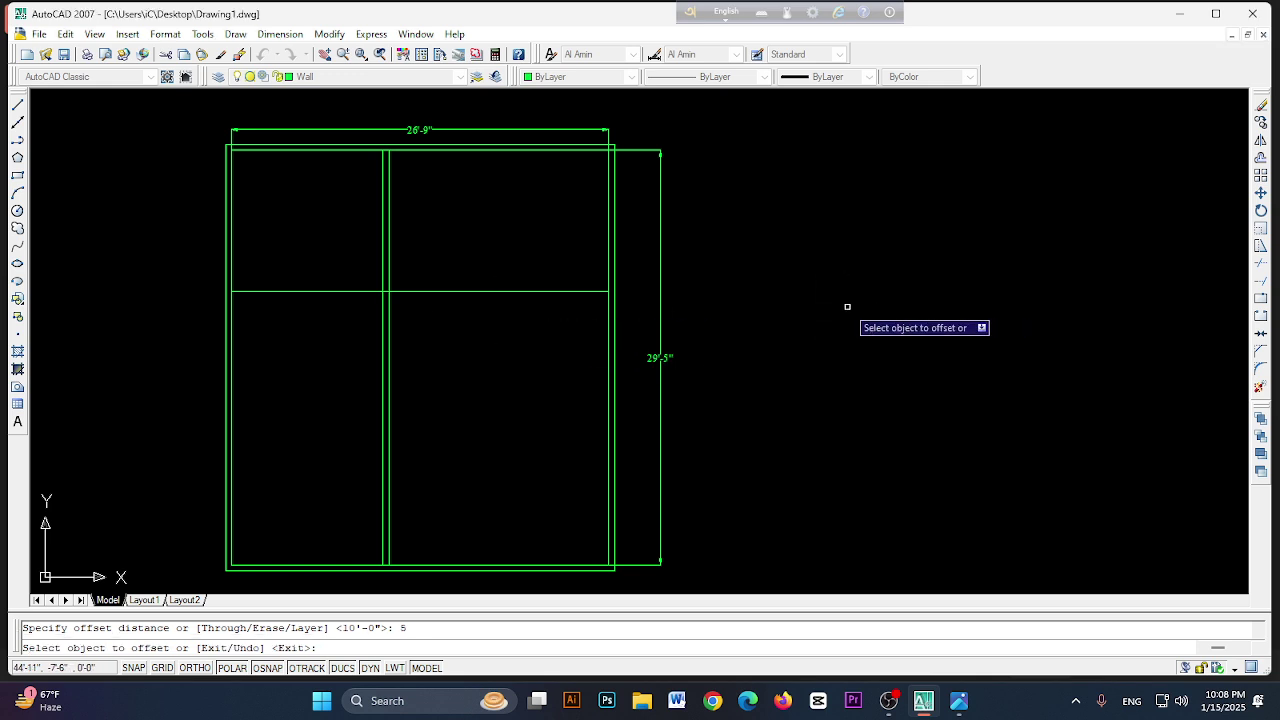
pyautogui.click(411, 291)
pyautogui.click(443, 310)
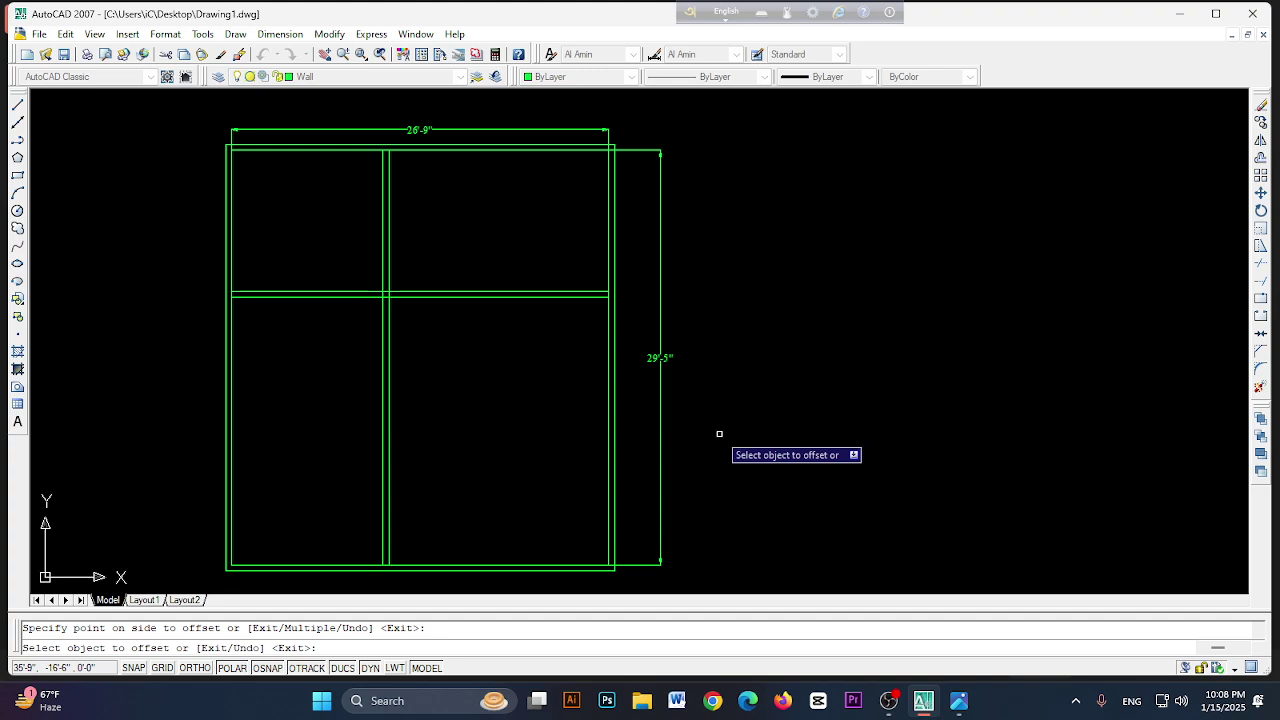
# - Check the upper toilet's width in the reference plan image and offset the vertical wall's right-hand line 4' to the right
pyautogui.click(958, 700)
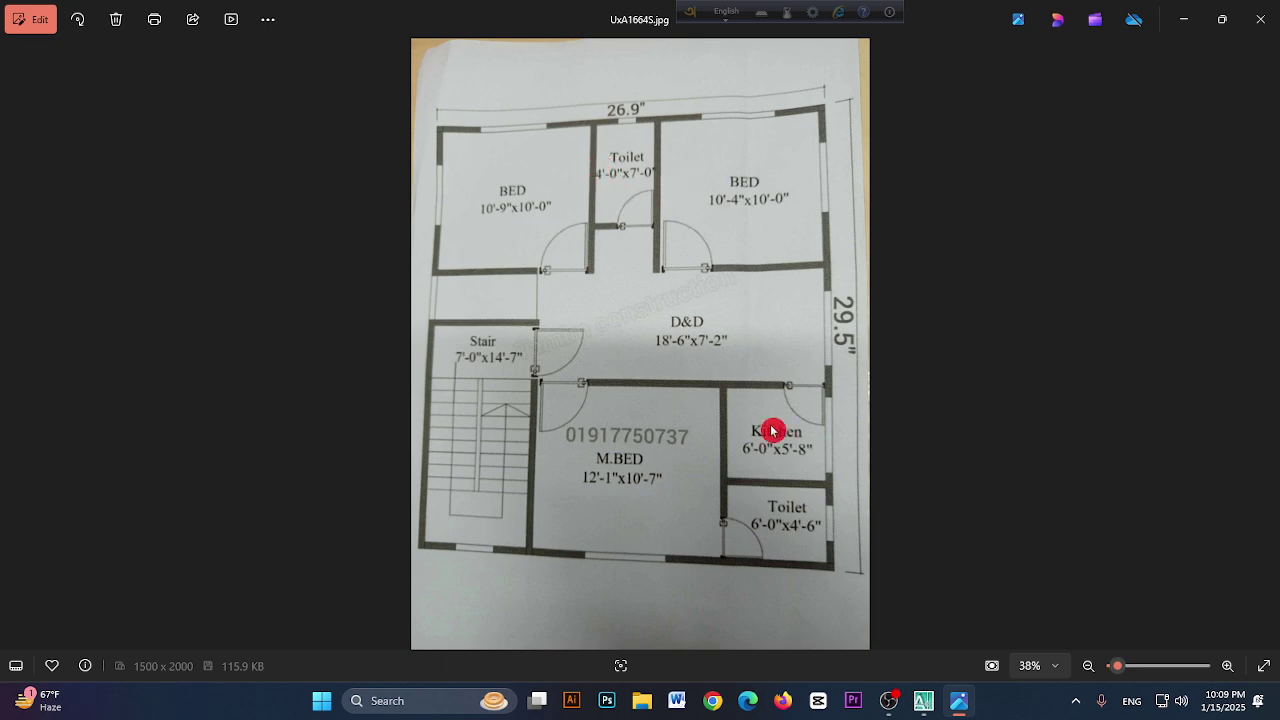
pyautogui.click(921, 702)
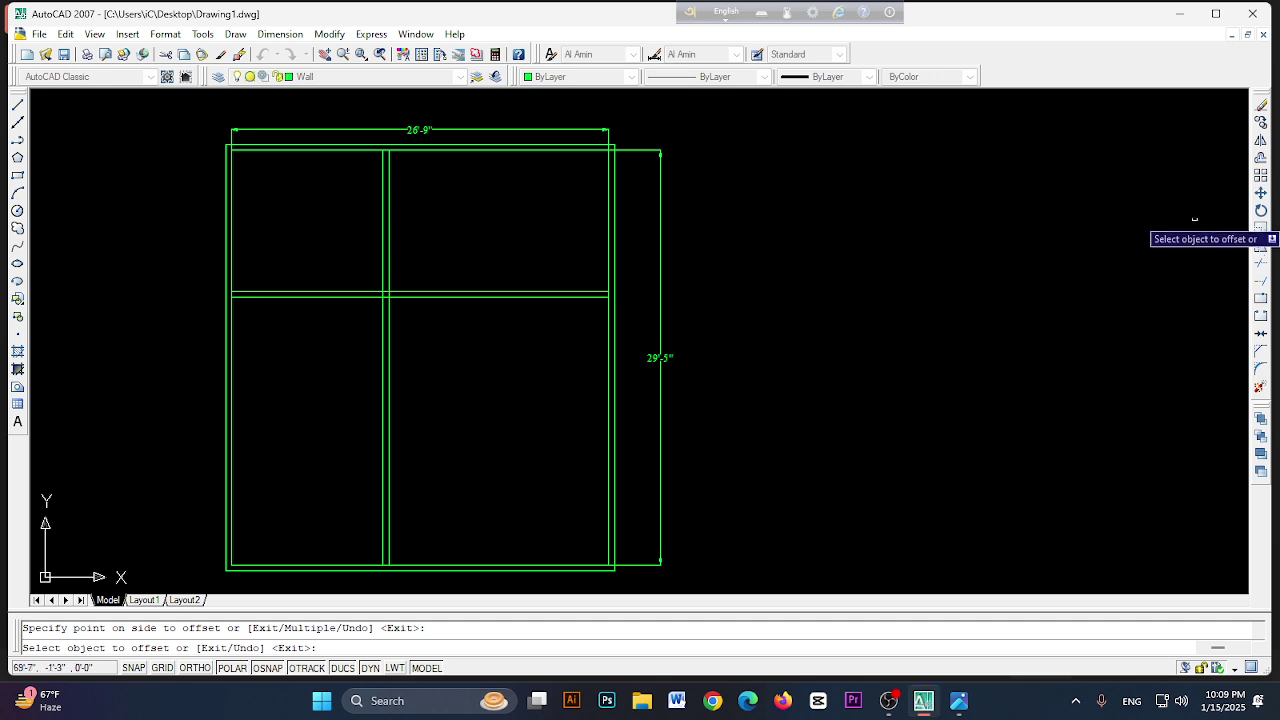
pyautogui.click(1262, 160)
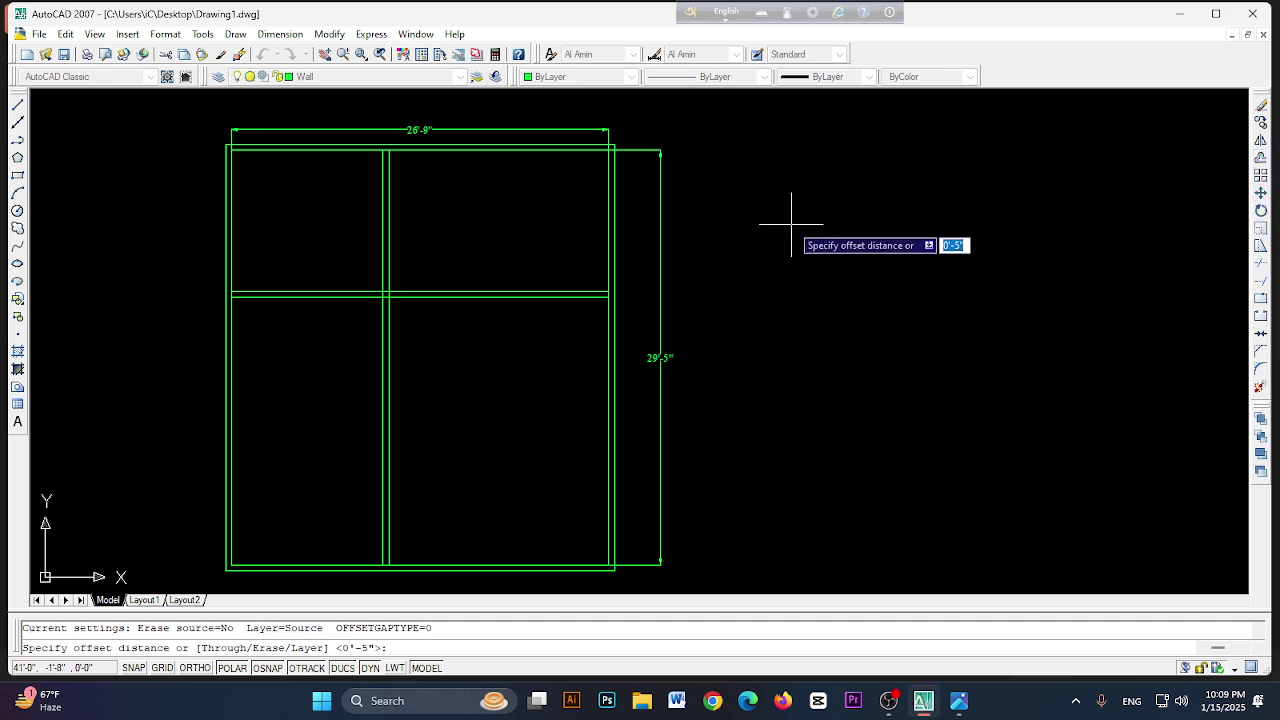
pyautogui.write('4')
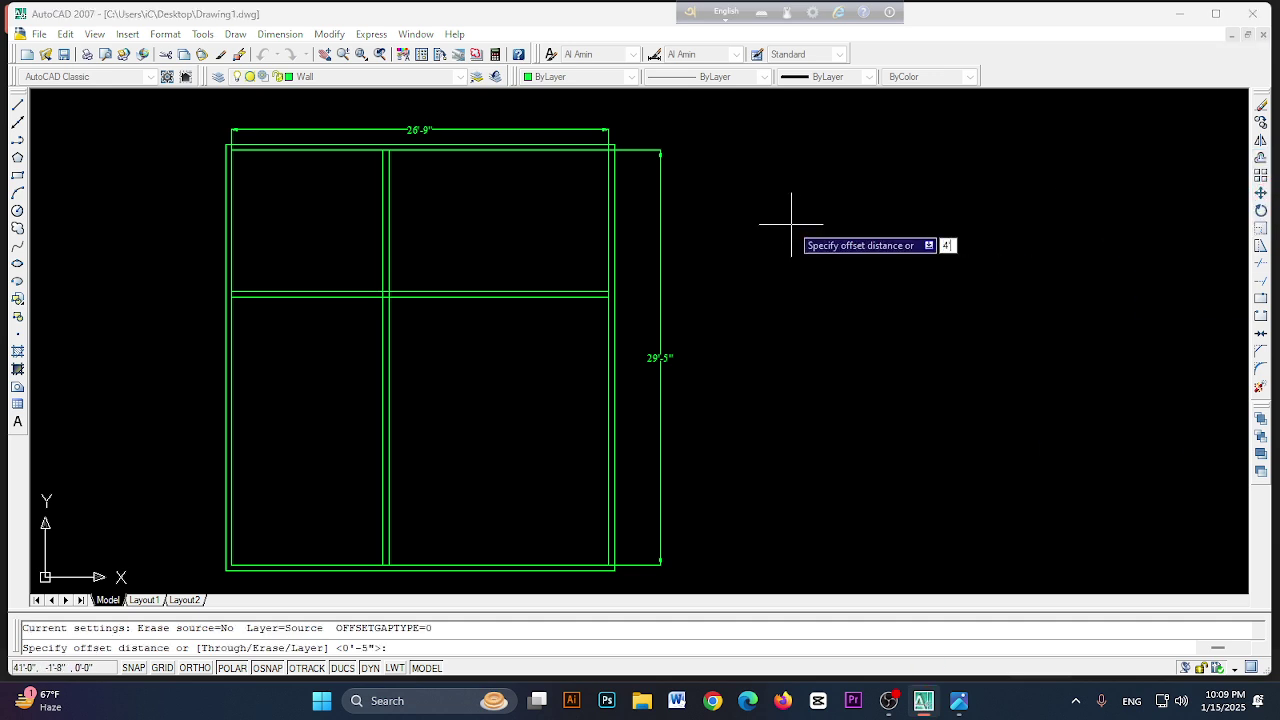
pyautogui.press('Return')
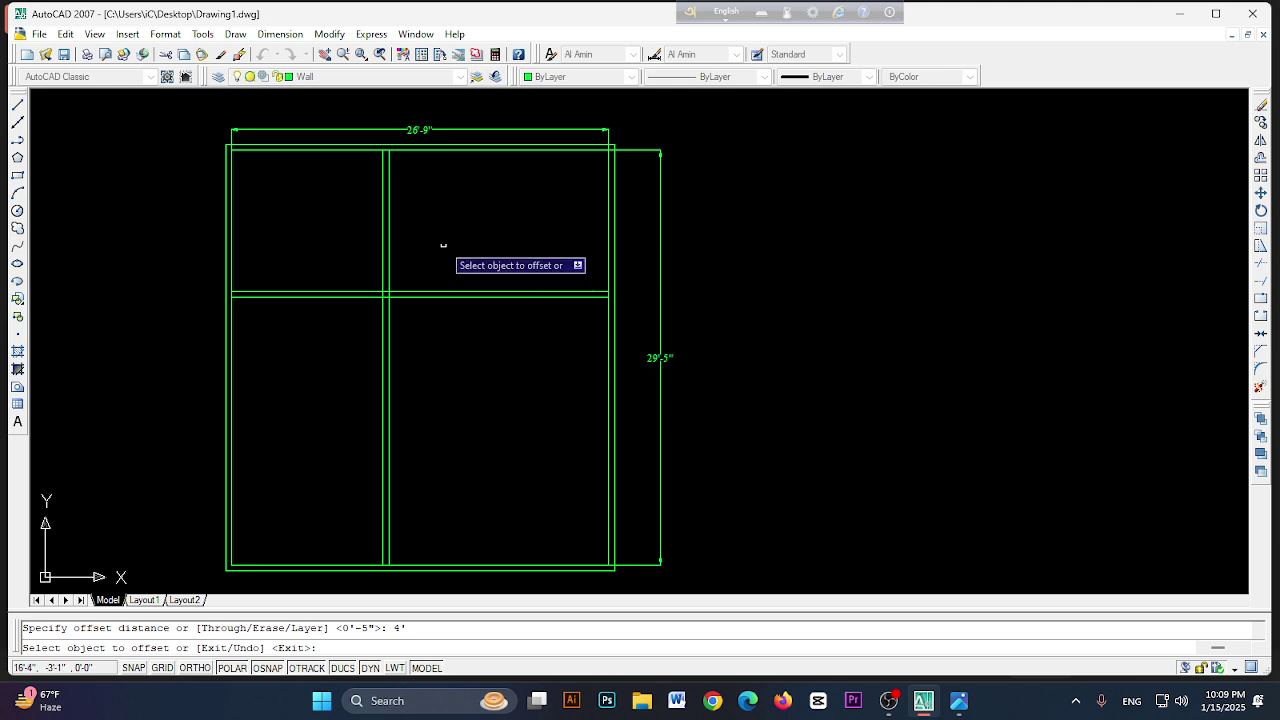
pyautogui.click(390, 228)
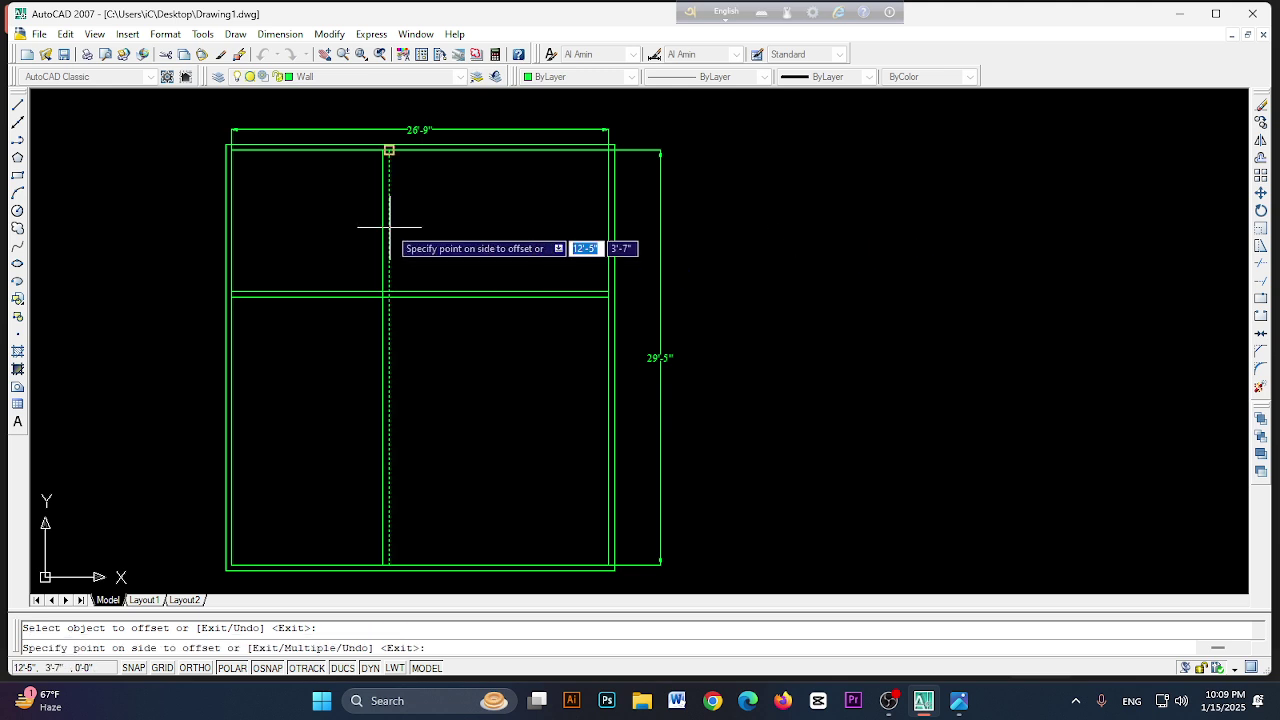
pyautogui.click(503, 223)
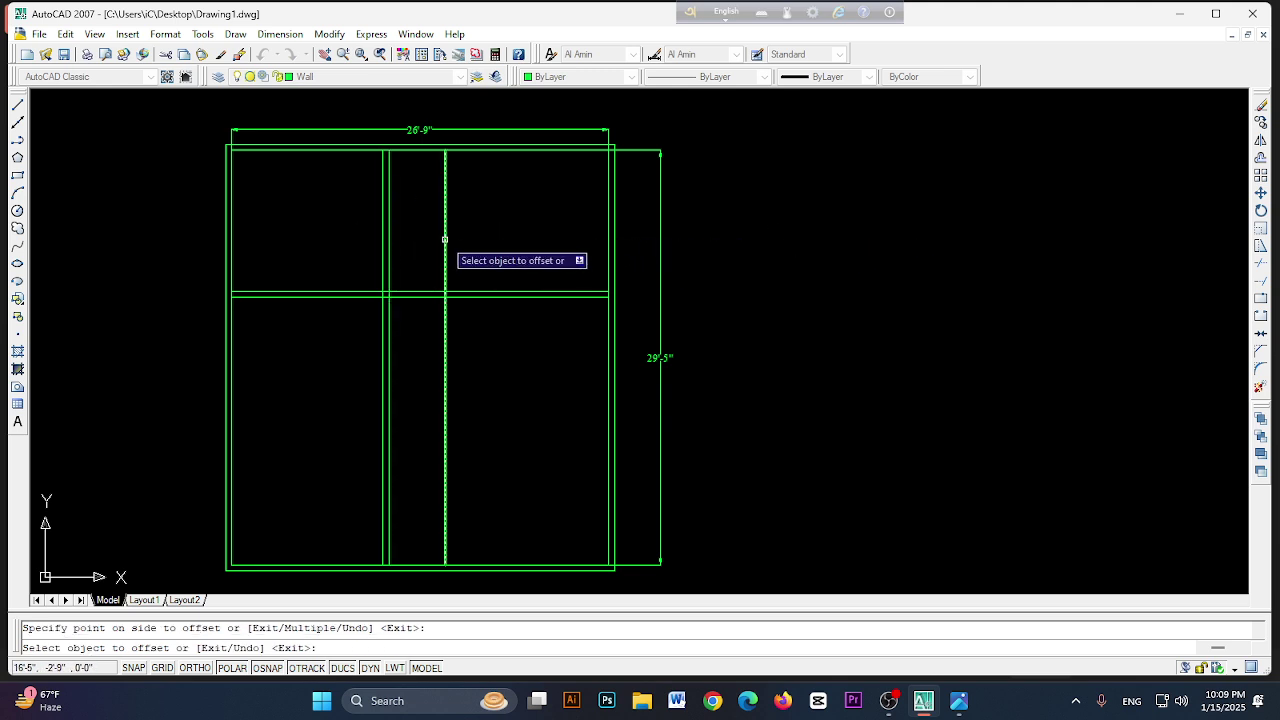
# - Offset the new vertical line 5" to the right to give the toilet's right wall its thickness
pyautogui.click(1262, 160)
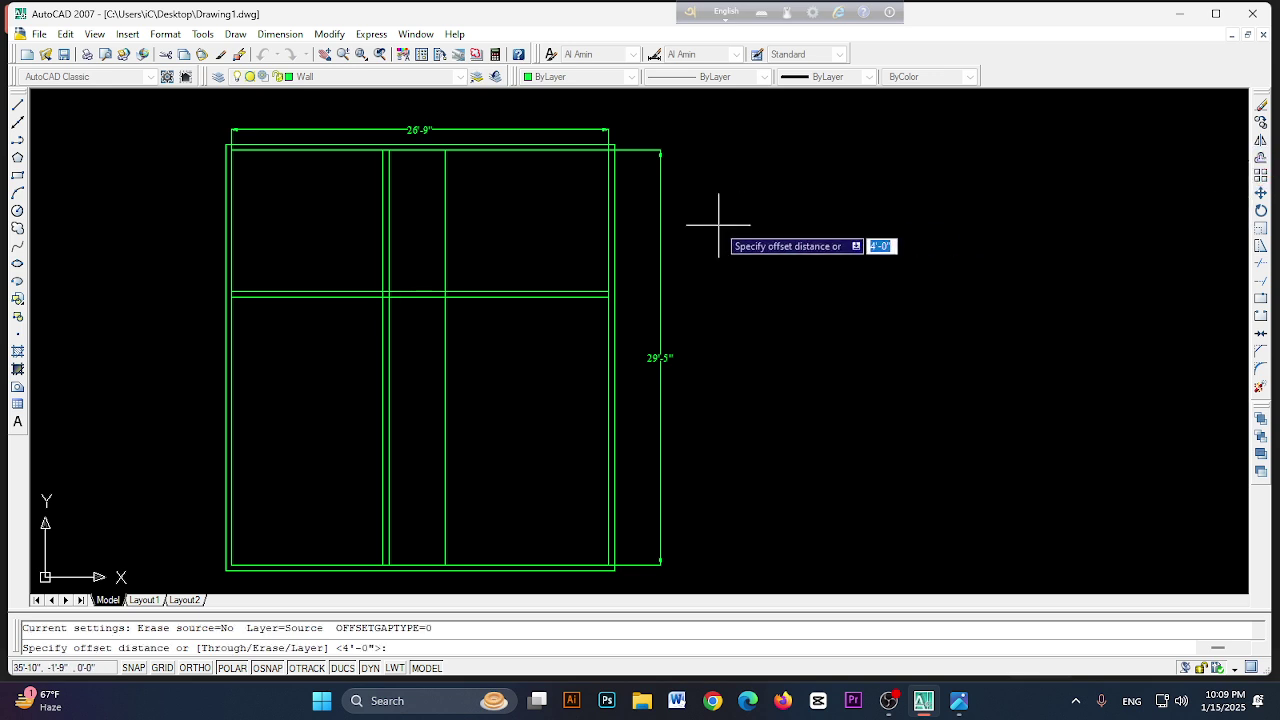
pyautogui.write('5')
pyautogui.press('Return')
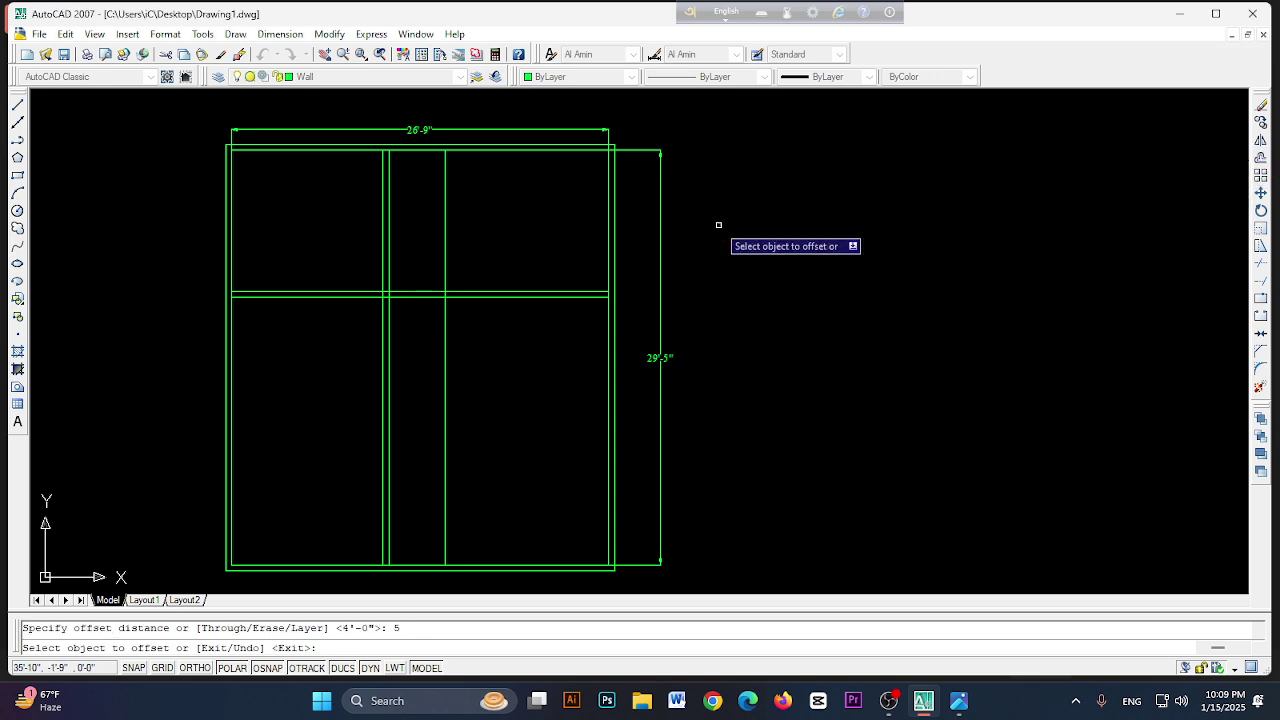
pyautogui.click(445, 216)
pyautogui.click(459, 226)
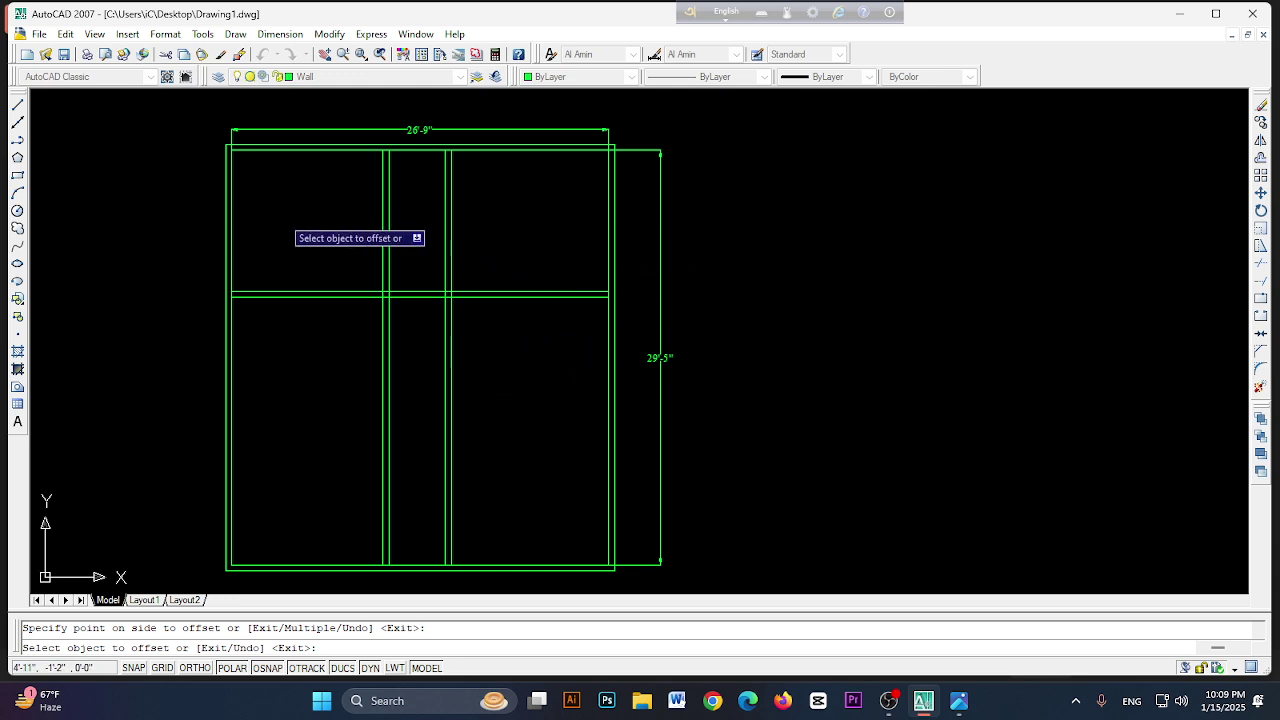
# - Check the upper toilet's depth in the reference plan image and offset the inner top wall line 7' downward
pyautogui.click(958, 700)
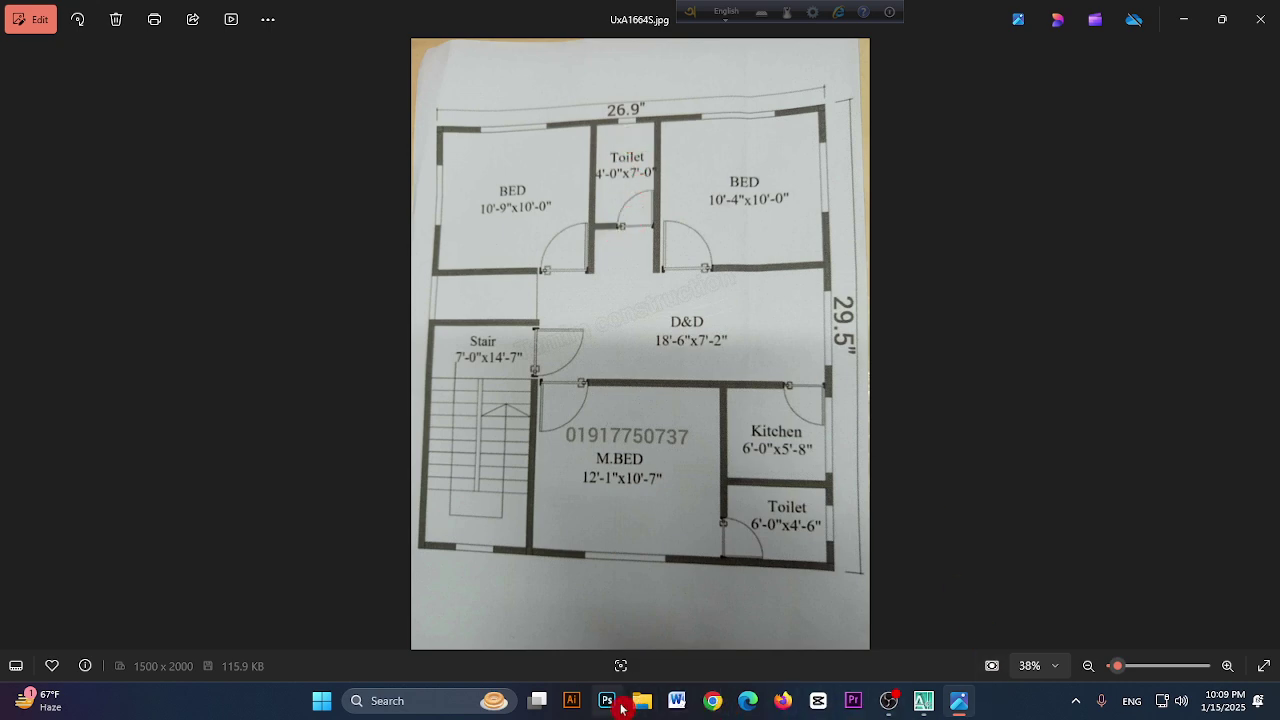
pyautogui.click(969, 705)
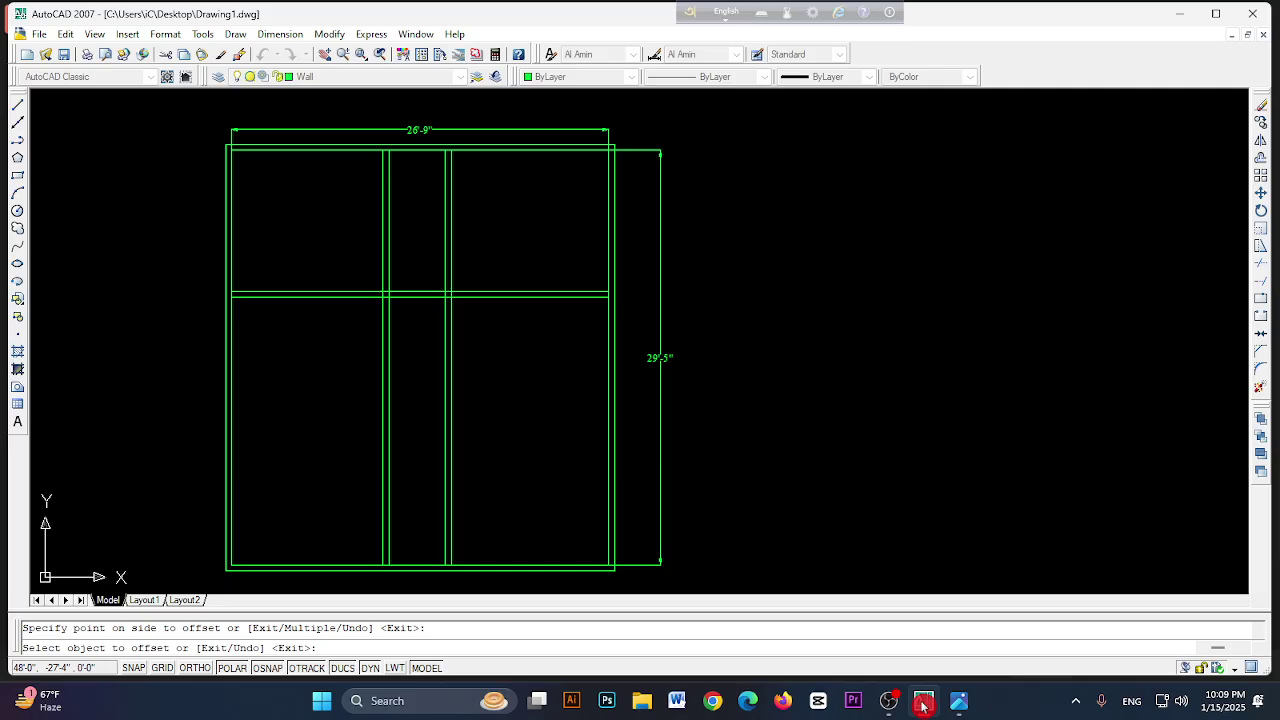
pyautogui.click(1262, 158)
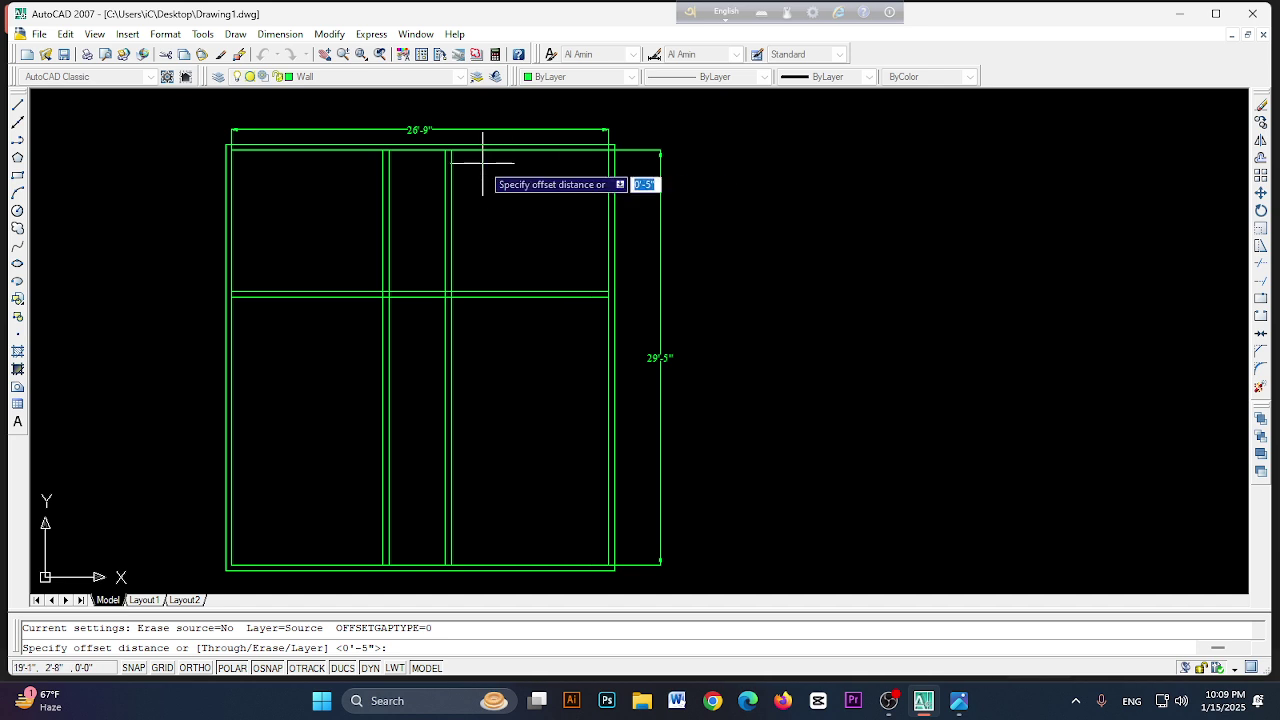
pyautogui.write("7'")
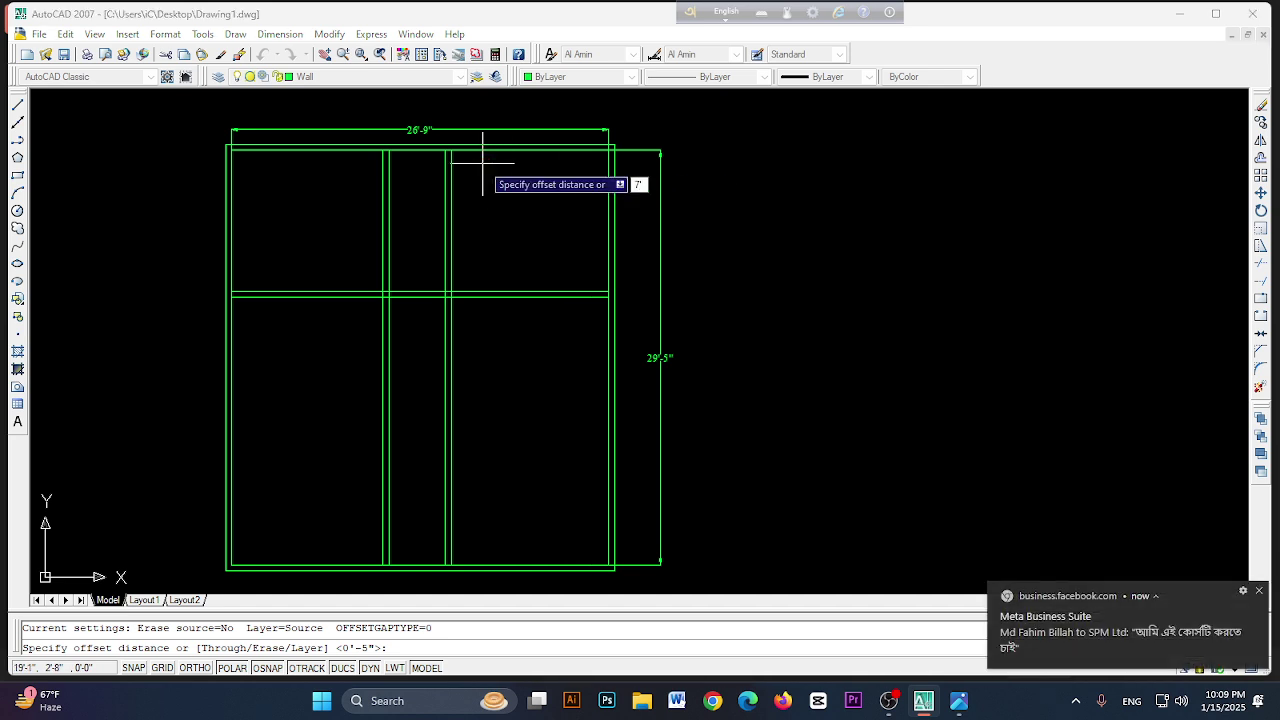
pyautogui.press('Return')
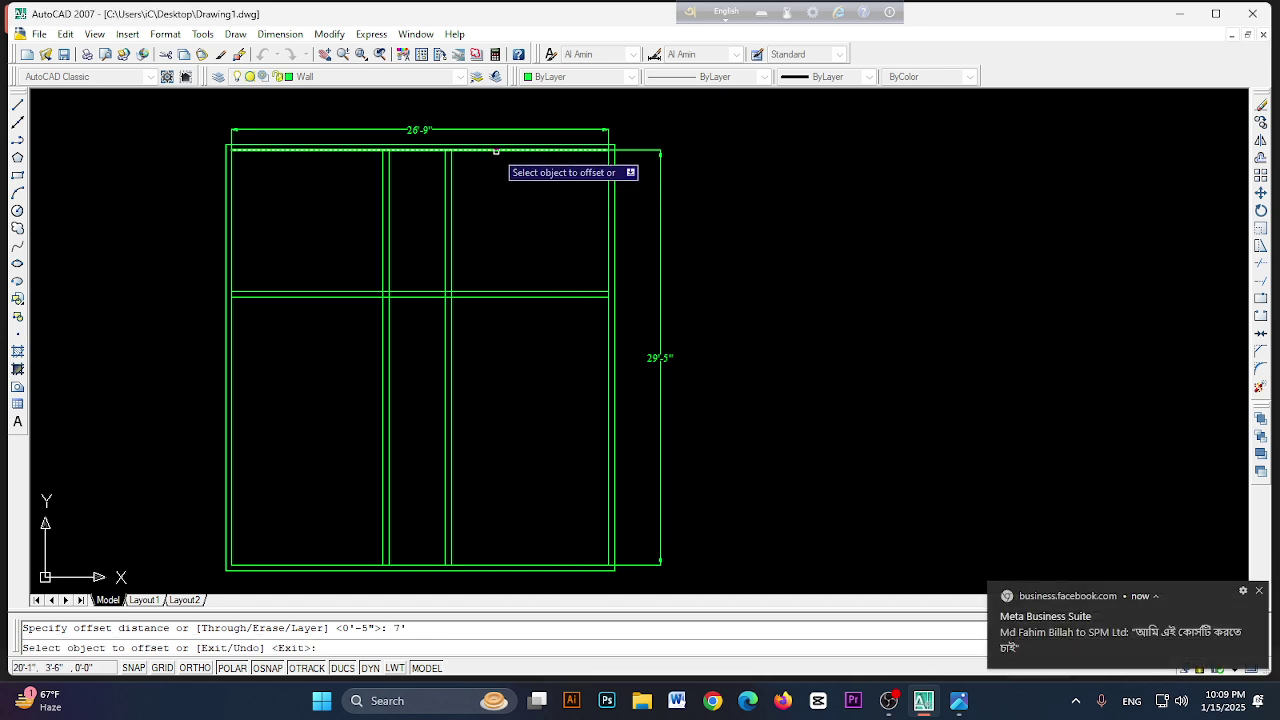
pyautogui.click(496, 150)
pyautogui.click(509, 258)
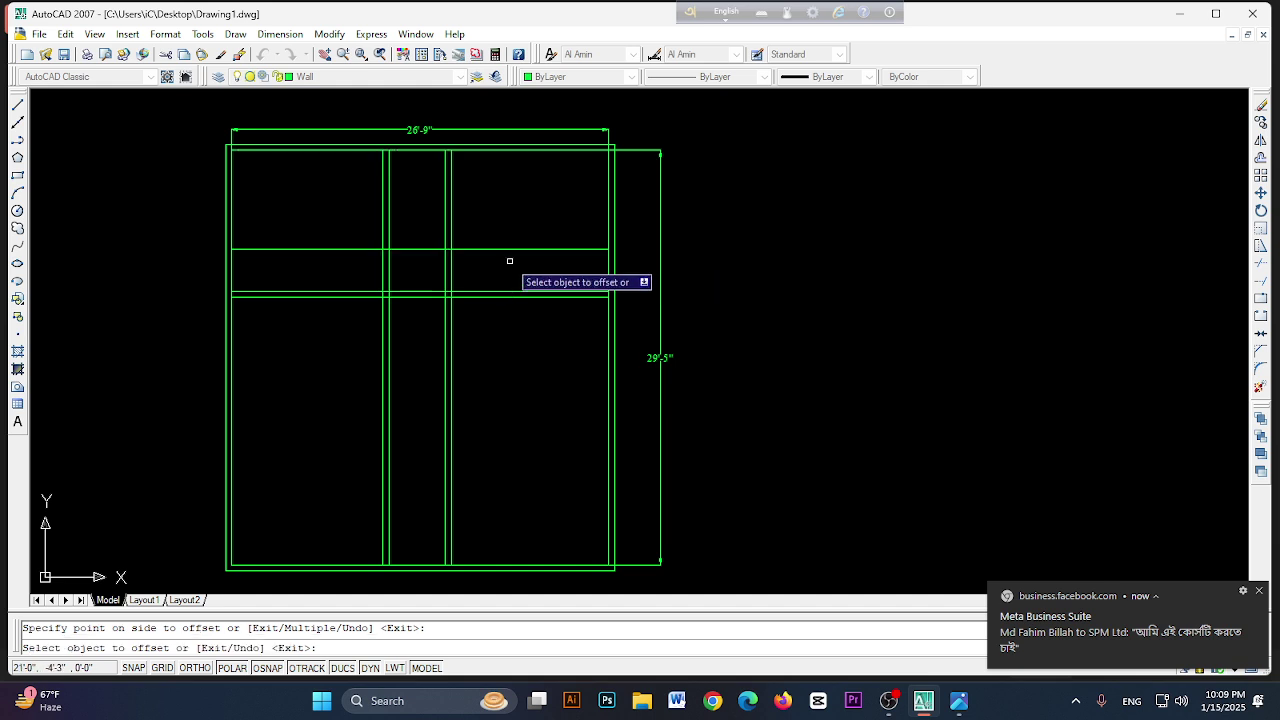
# - Offset the toilet's lower wall line 5" downward to form the wall's second face
pyautogui.click(1261, 165)
pyautogui.write('5')
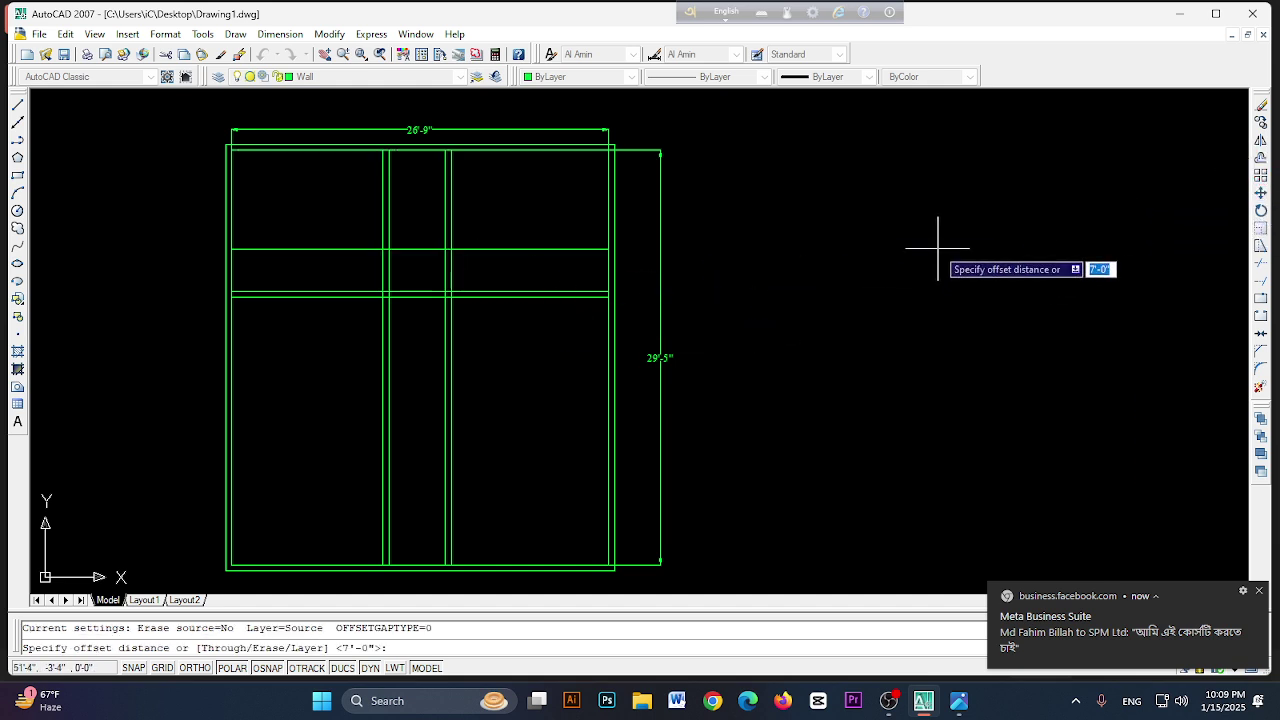
pyautogui.press('Return')
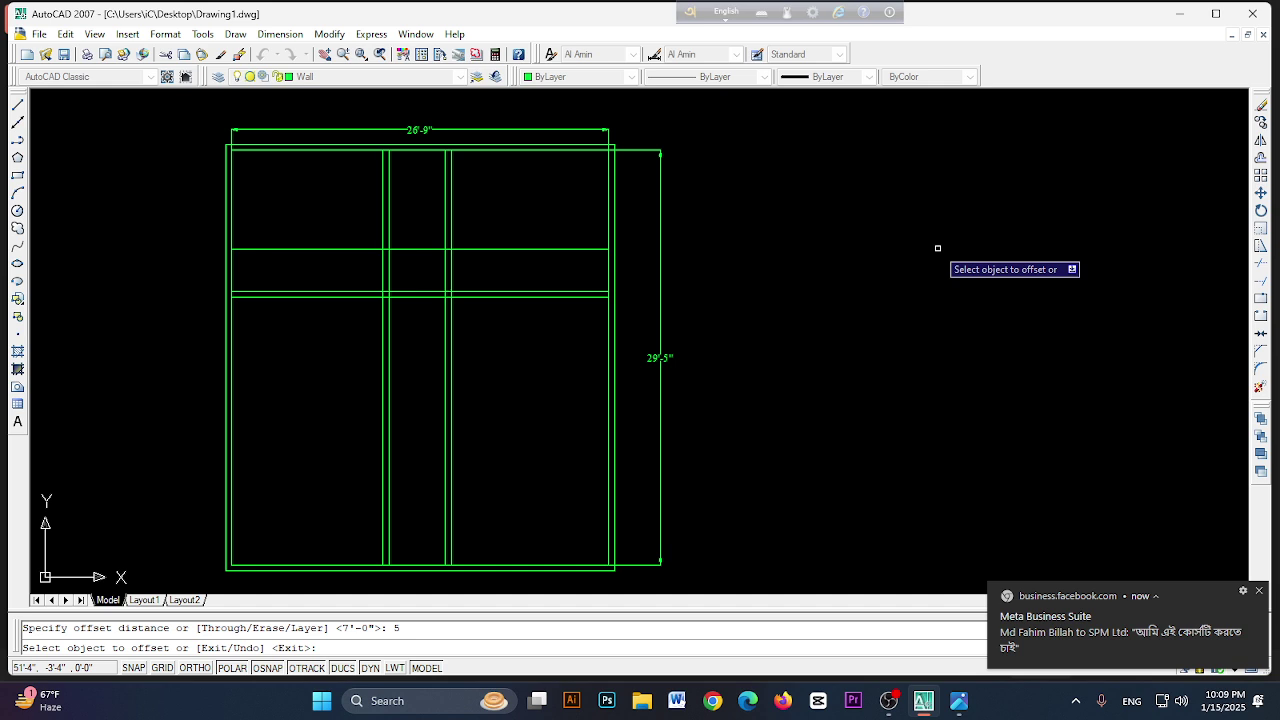
pyautogui.click(488, 249)
pyautogui.click(488, 265)
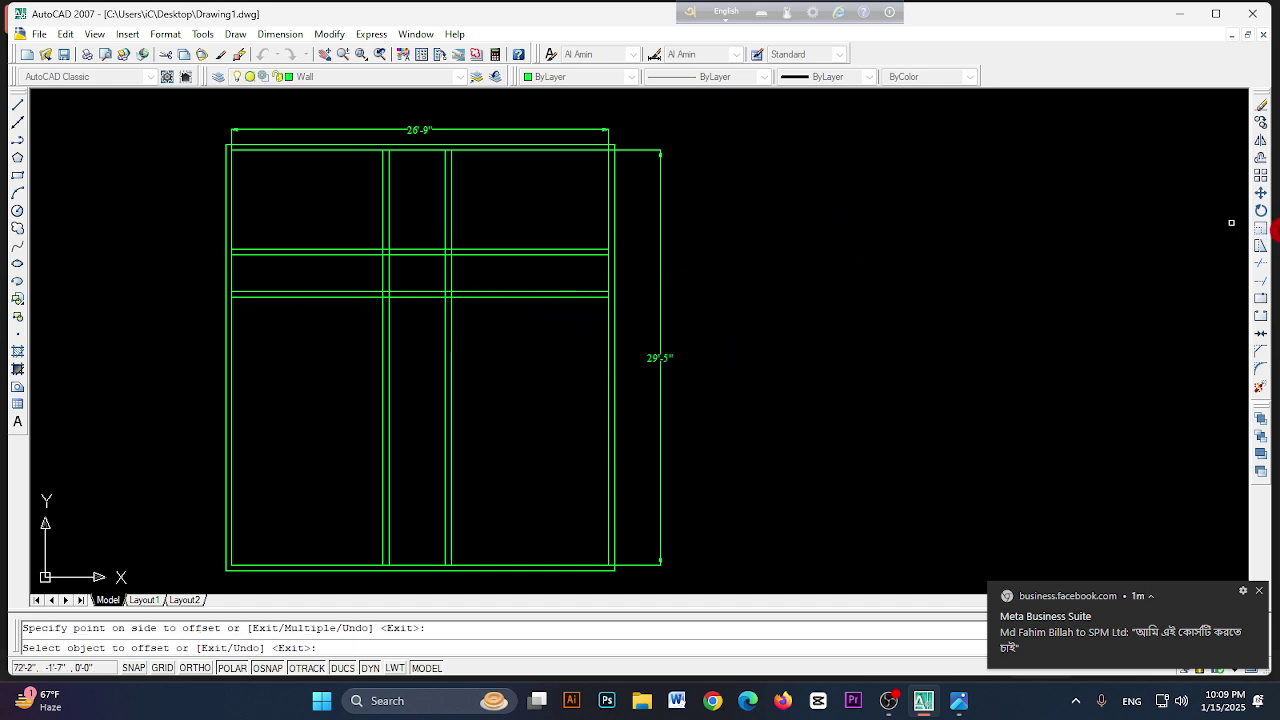
# - Trim both lines of the toilet's lower wall where they run through the left and right bedrooms
pyautogui.click(1261, 266)
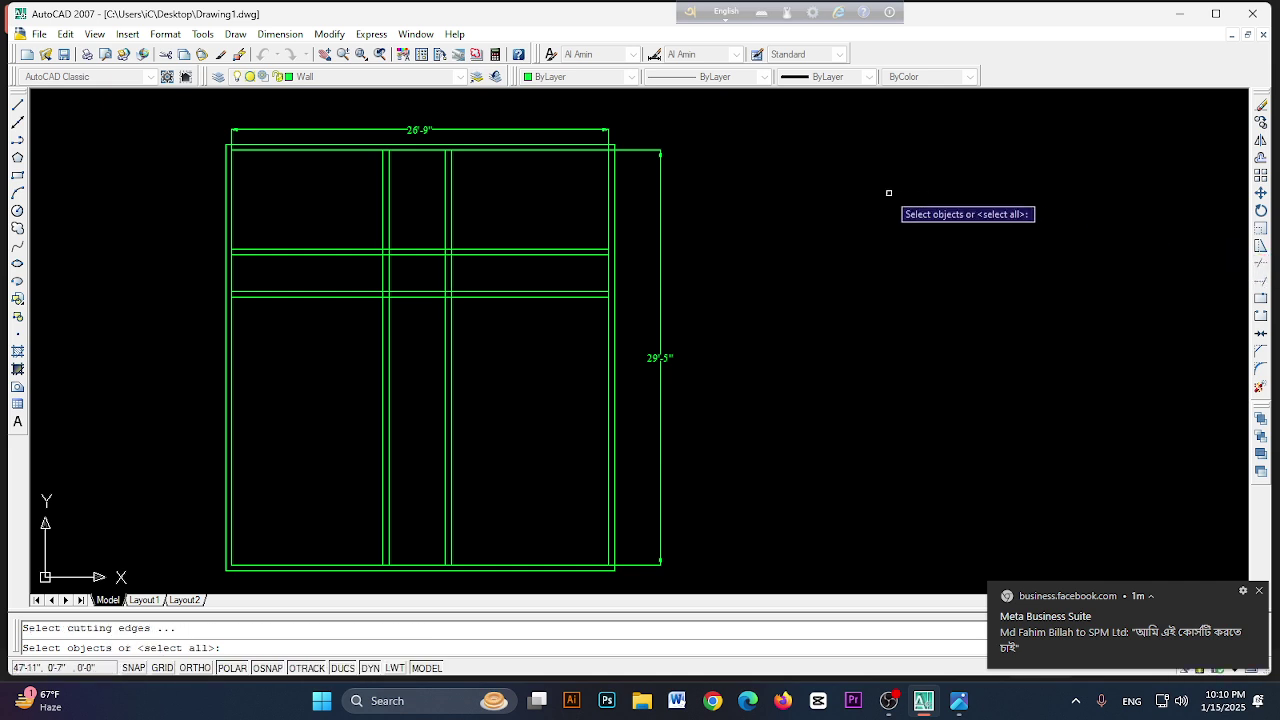
pyautogui.press('Return')
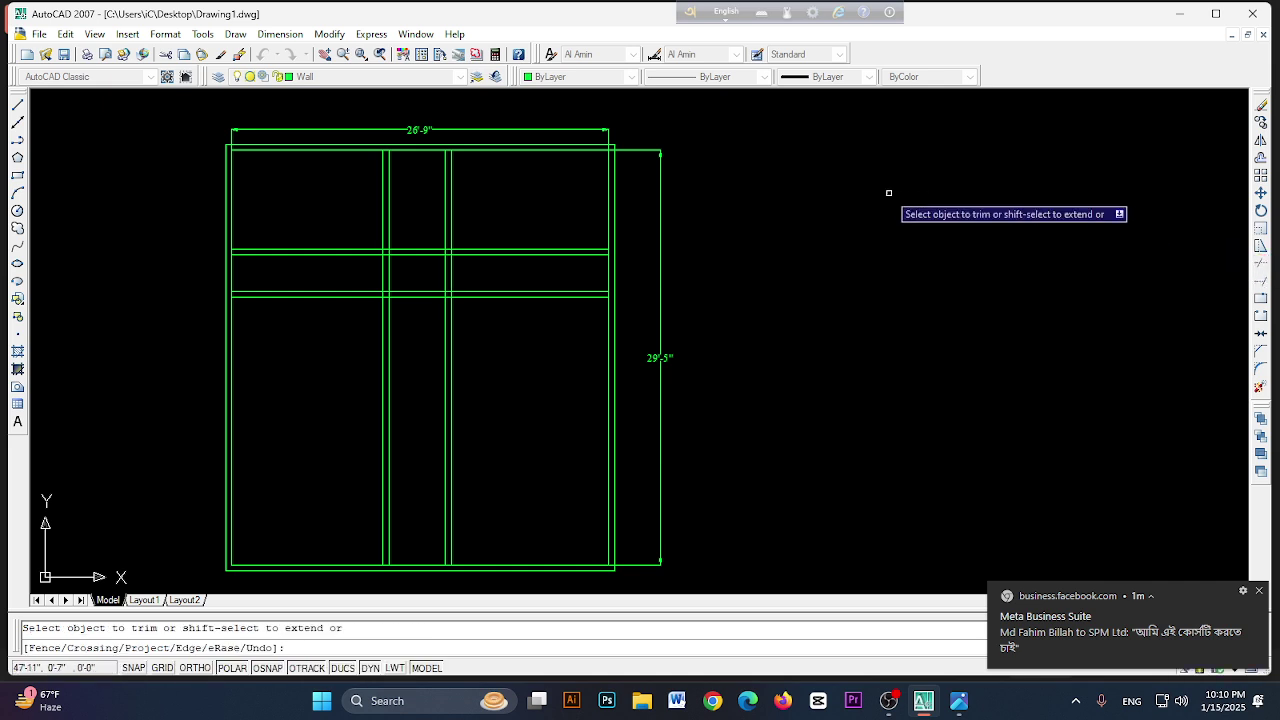
pyautogui.click(510, 254)
pyautogui.click(510, 250)
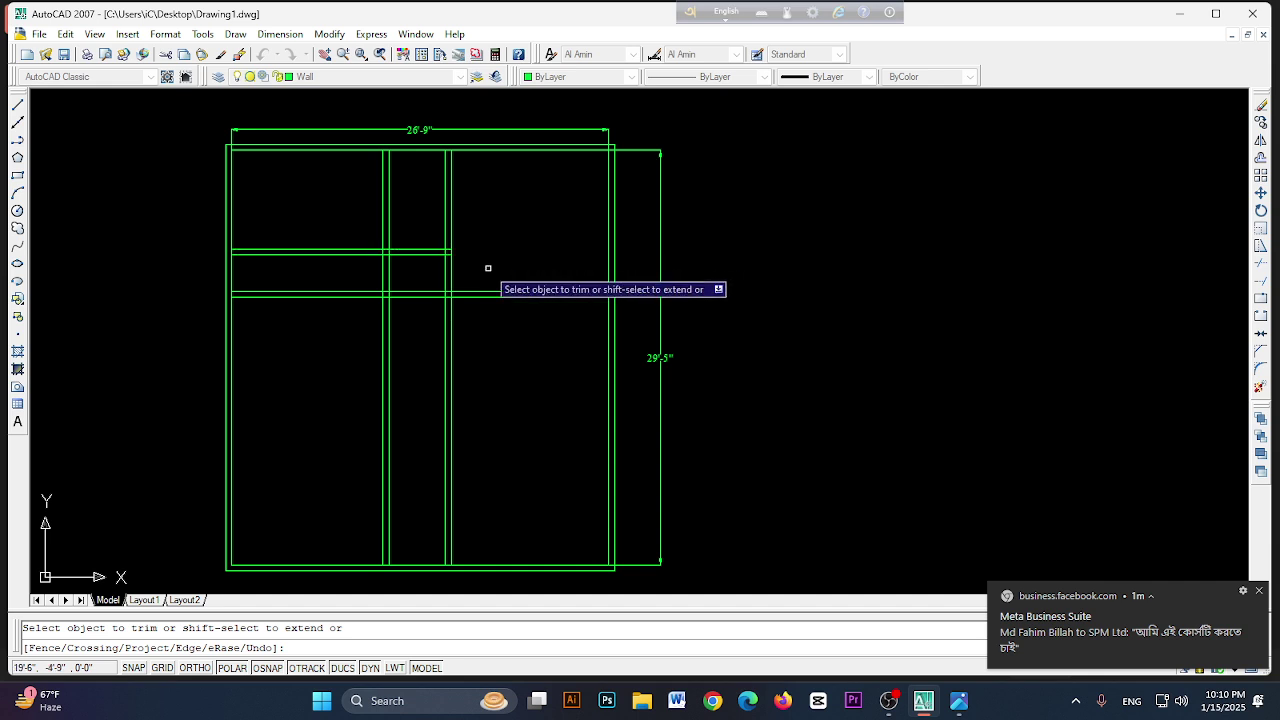
pyautogui.click(324, 255)
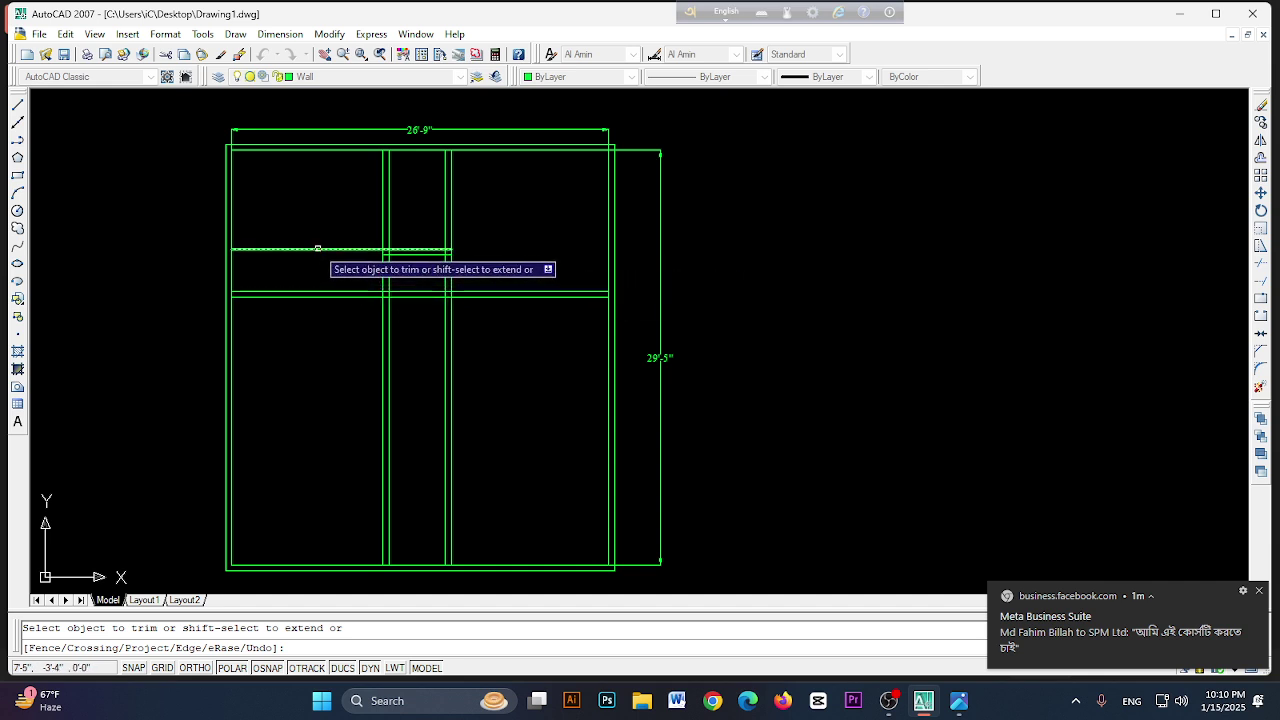
pyautogui.click(322, 250)
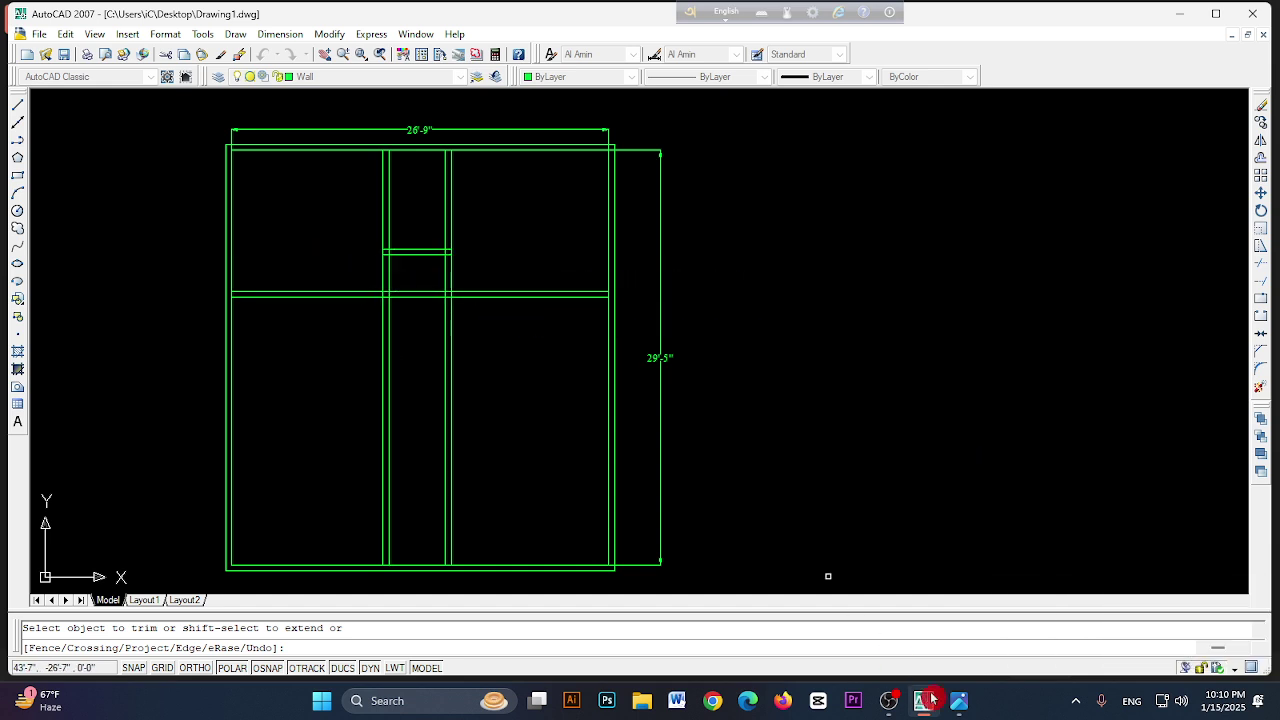
# - Compare with the reference plan image and trim the bedrooms' lower wall lines across the passage below the toilet
pyautogui.click(959, 704)
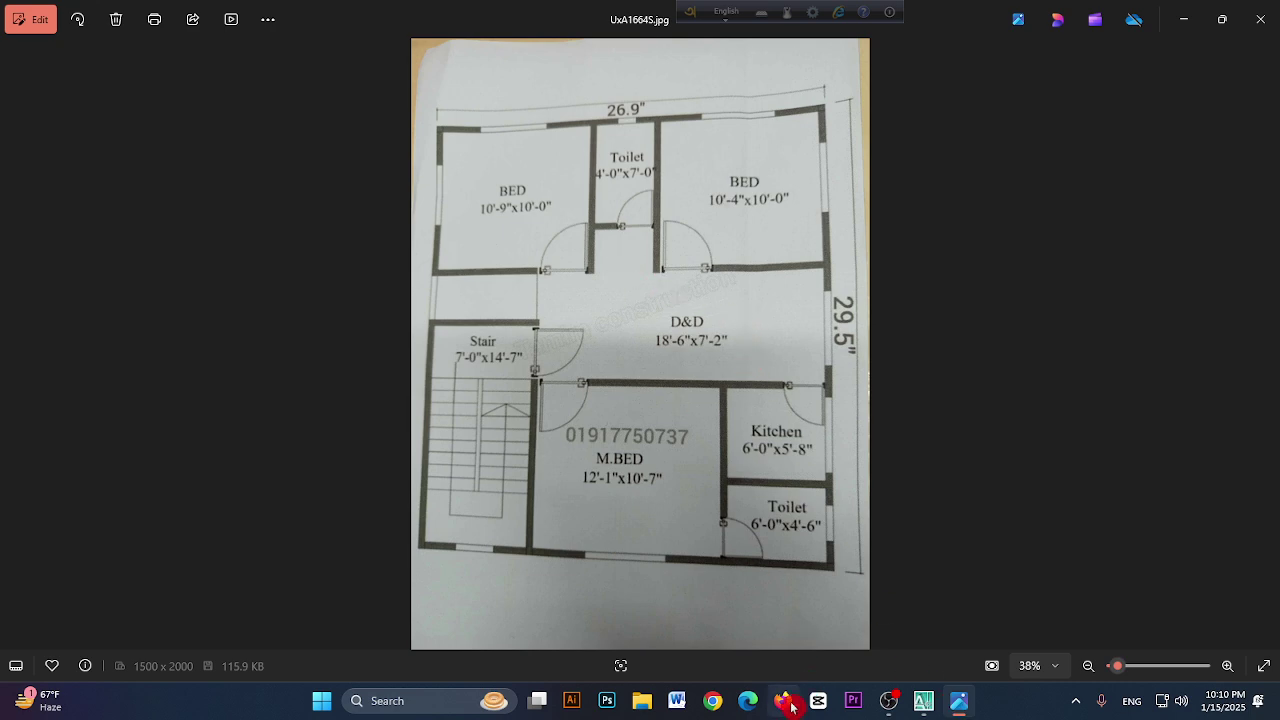
pyautogui.click(924, 704)
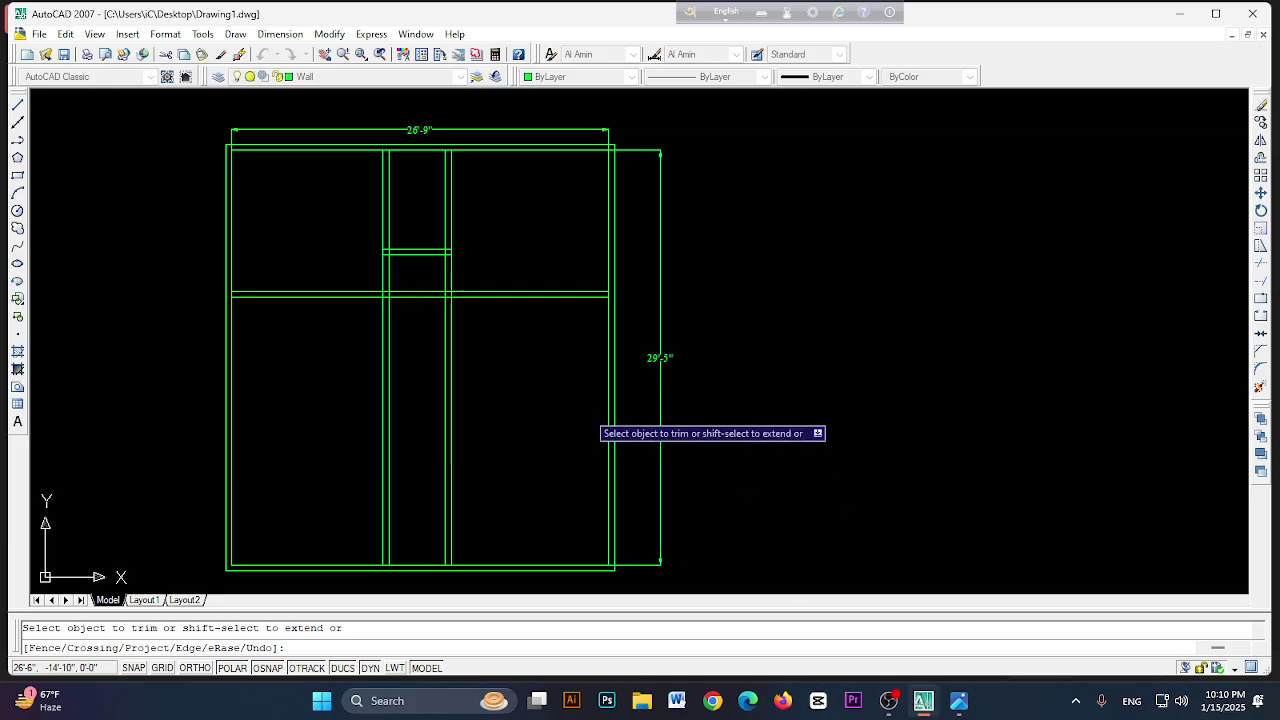
pyautogui.click(409, 296)
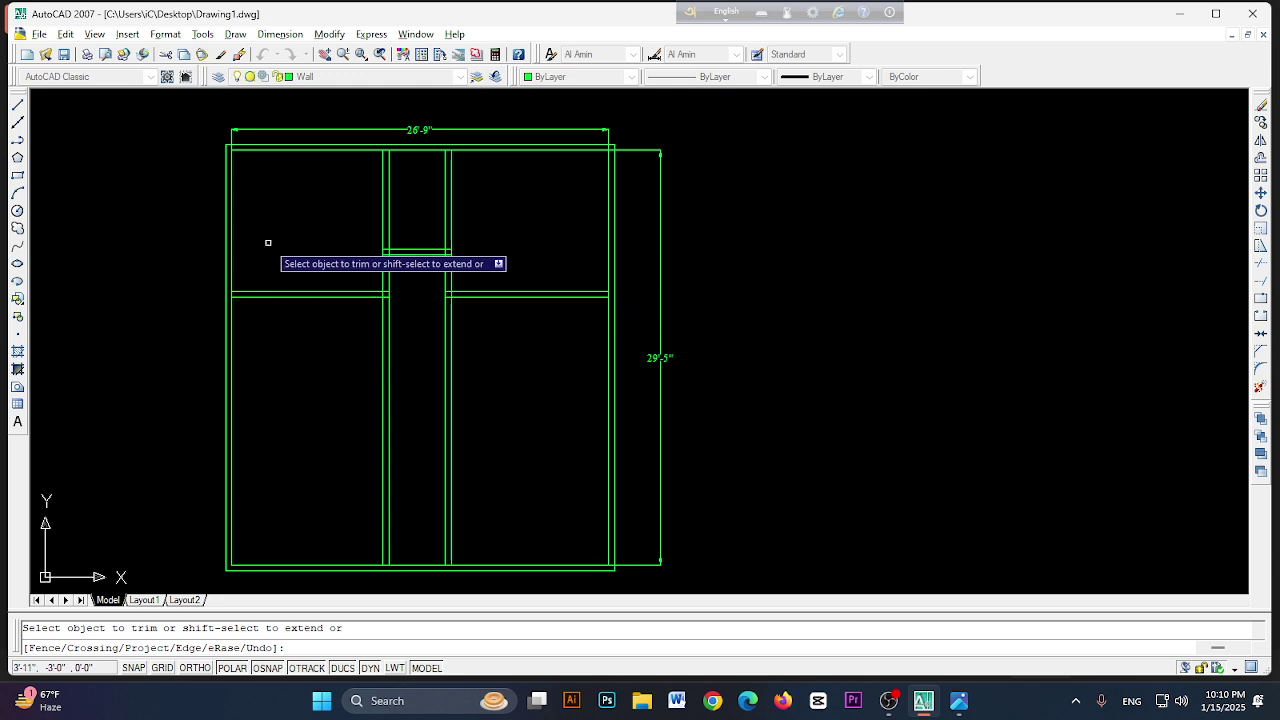
pyautogui.scroll(3, 262, 243)
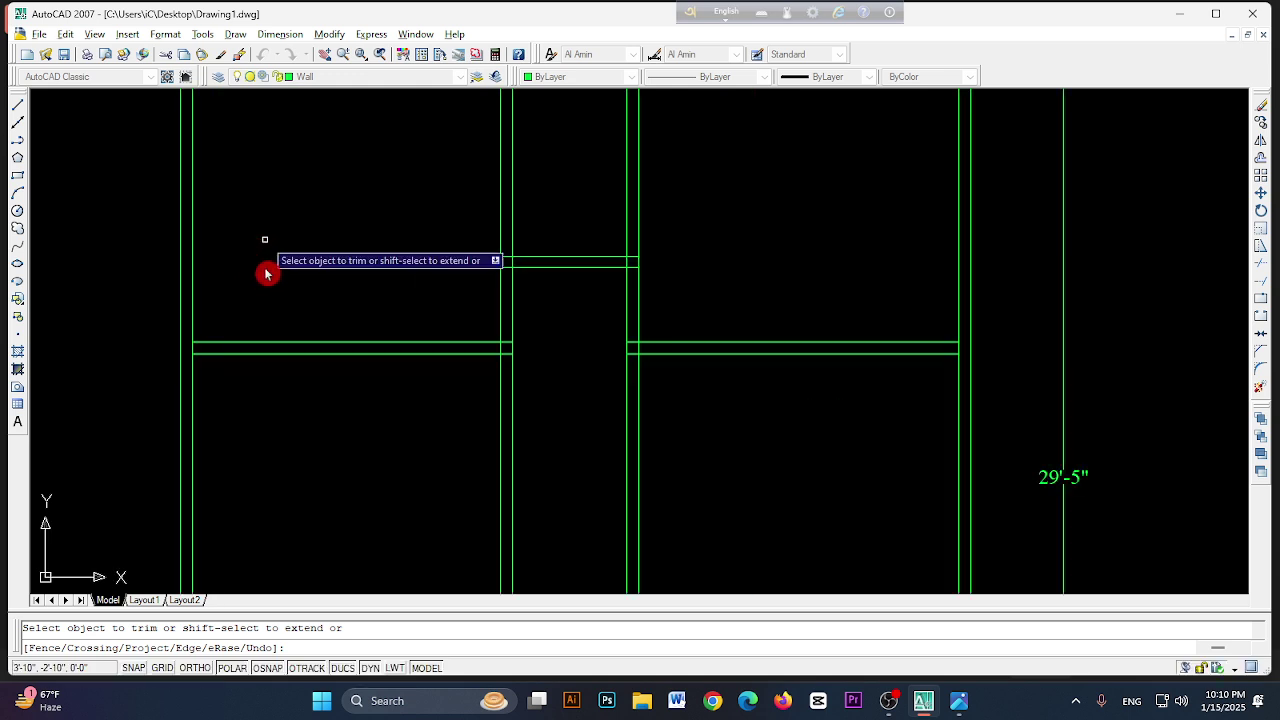
pyautogui.click(333, 273)
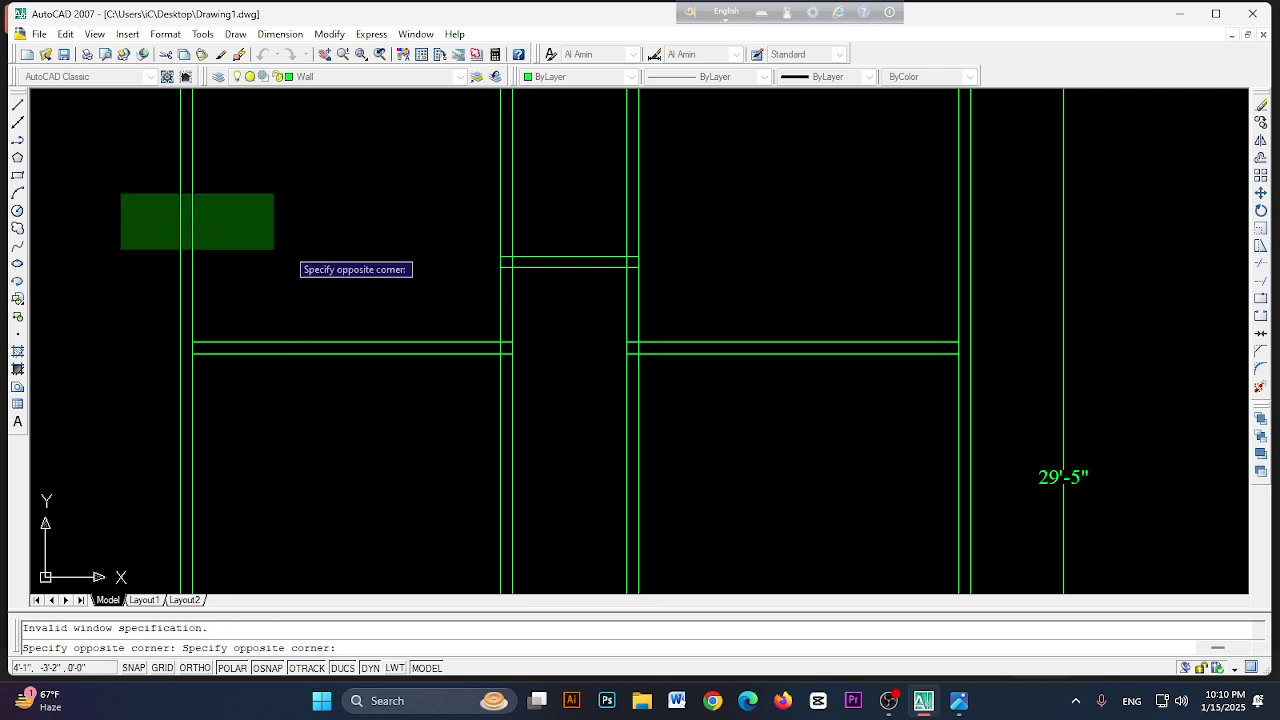
pyautogui.click(271, 249)
pyautogui.scroll(2, 324, 247)
pyautogui.moveTo(324, 247)
pyautogui.mouseDown(button='middle')
pyautogui.moveTo(434, 523)
pyautogui.moveTo(445, 467)
pyautogui.mouseUp(button='middle')
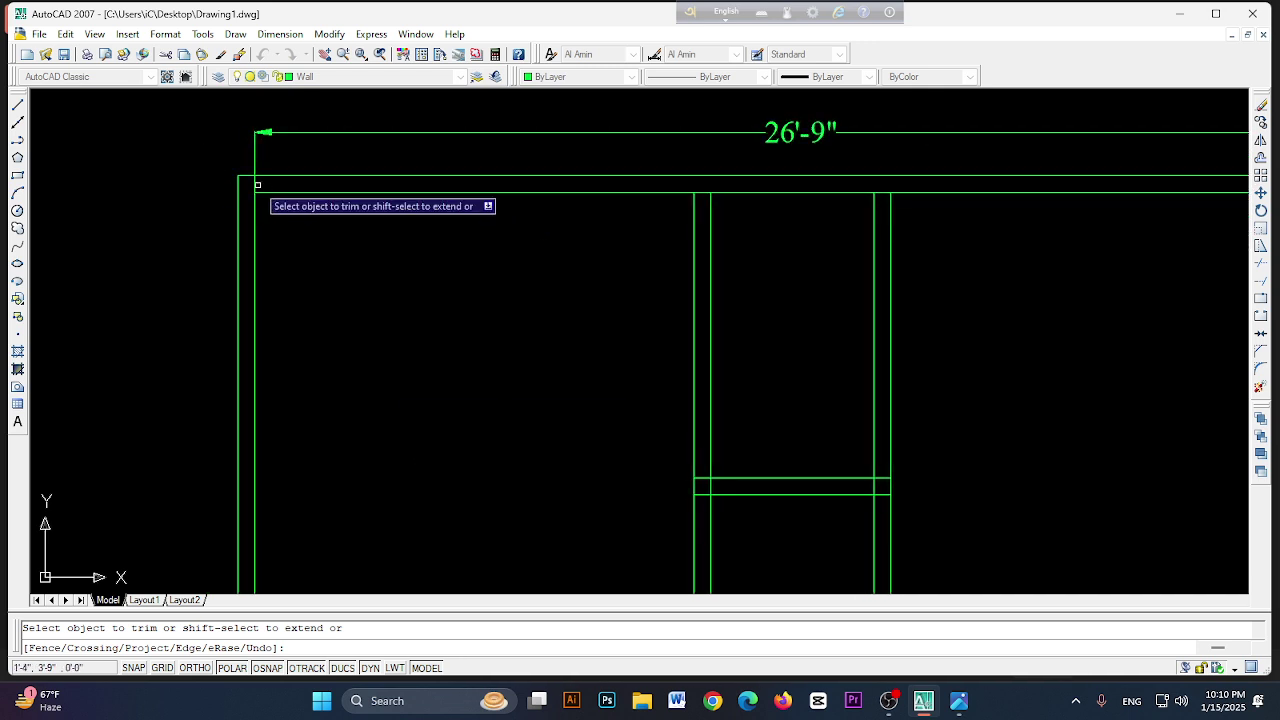
pyautogui.rightClick(126, 200)
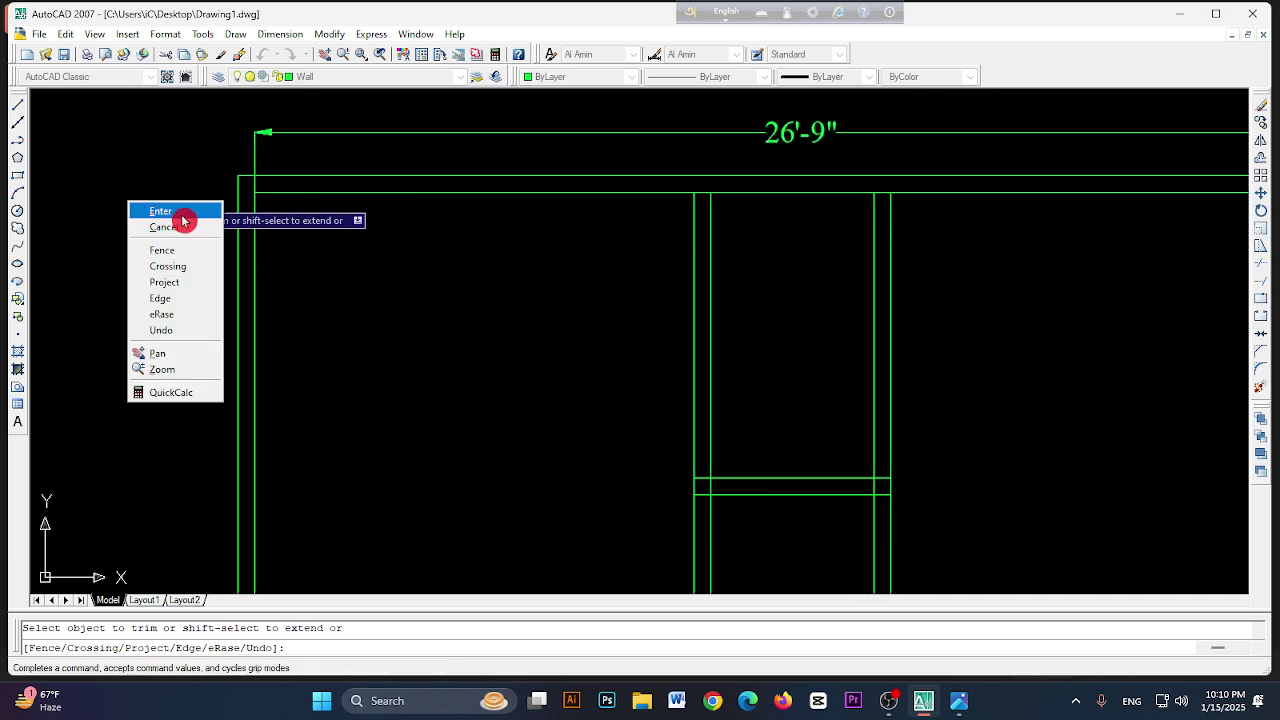
pyautogui.click(149, 140)
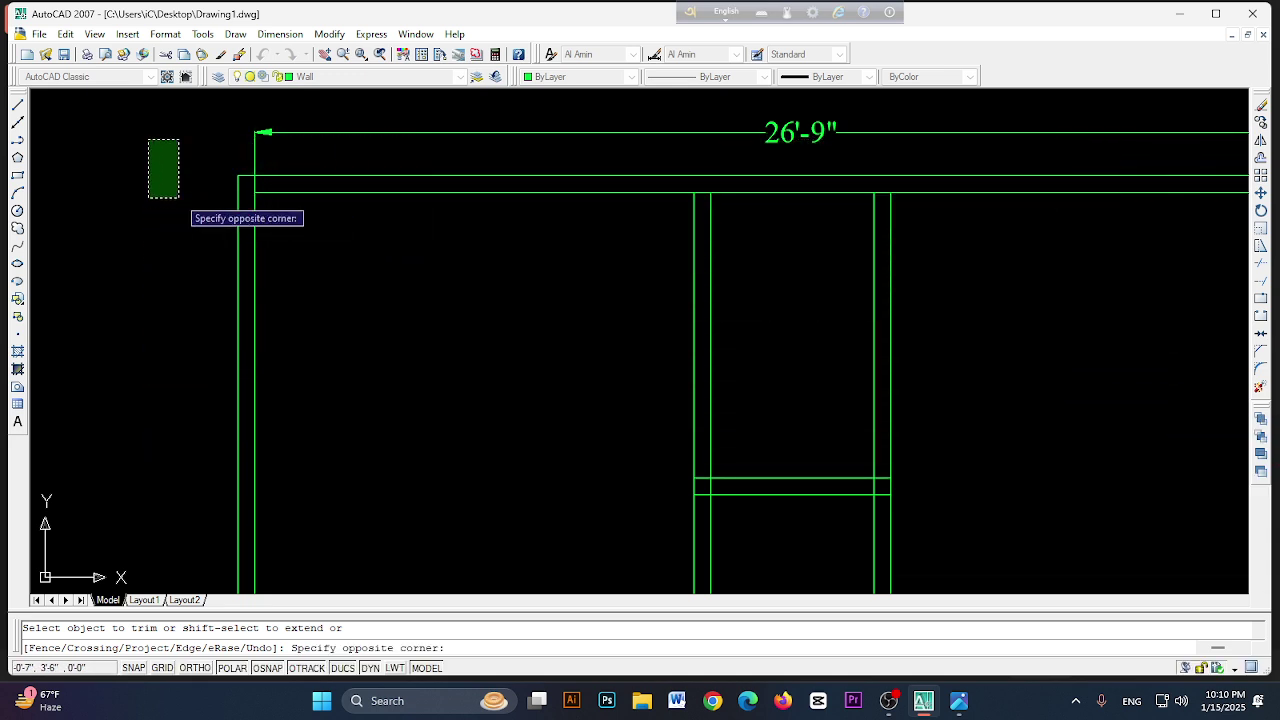
pyautogui.press('Escape')
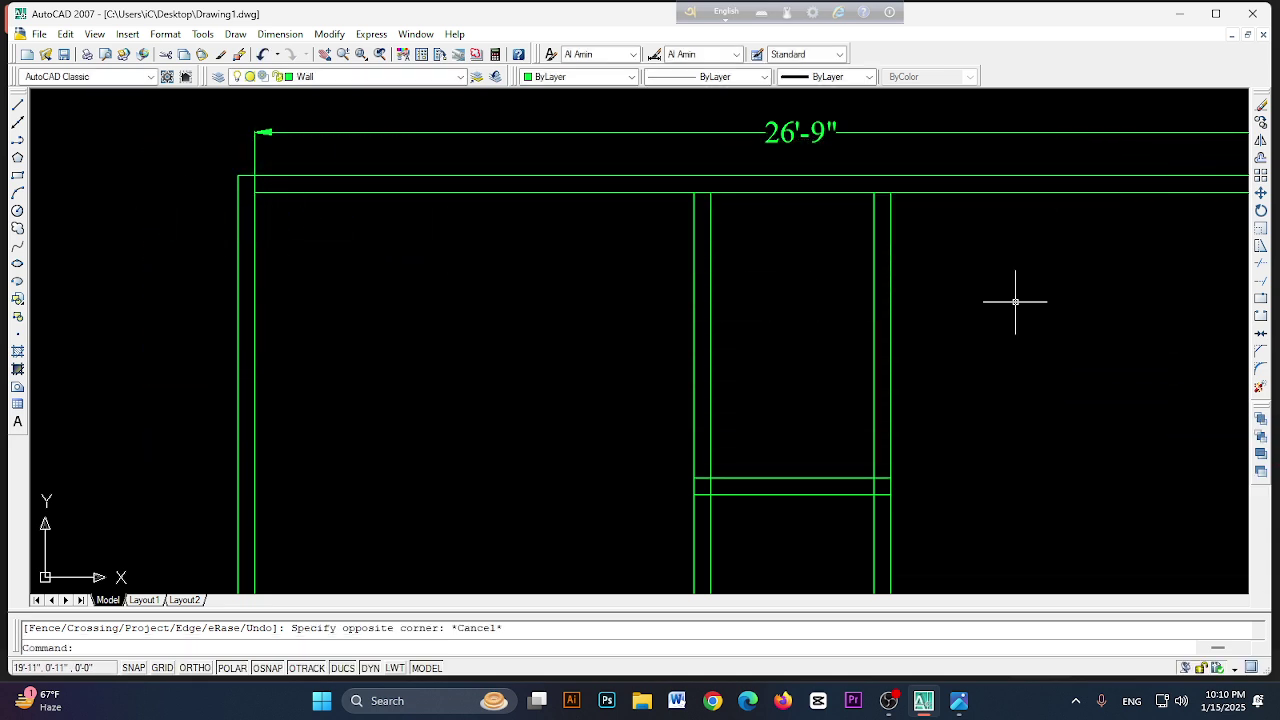
pyautogui.click(1262, 264)
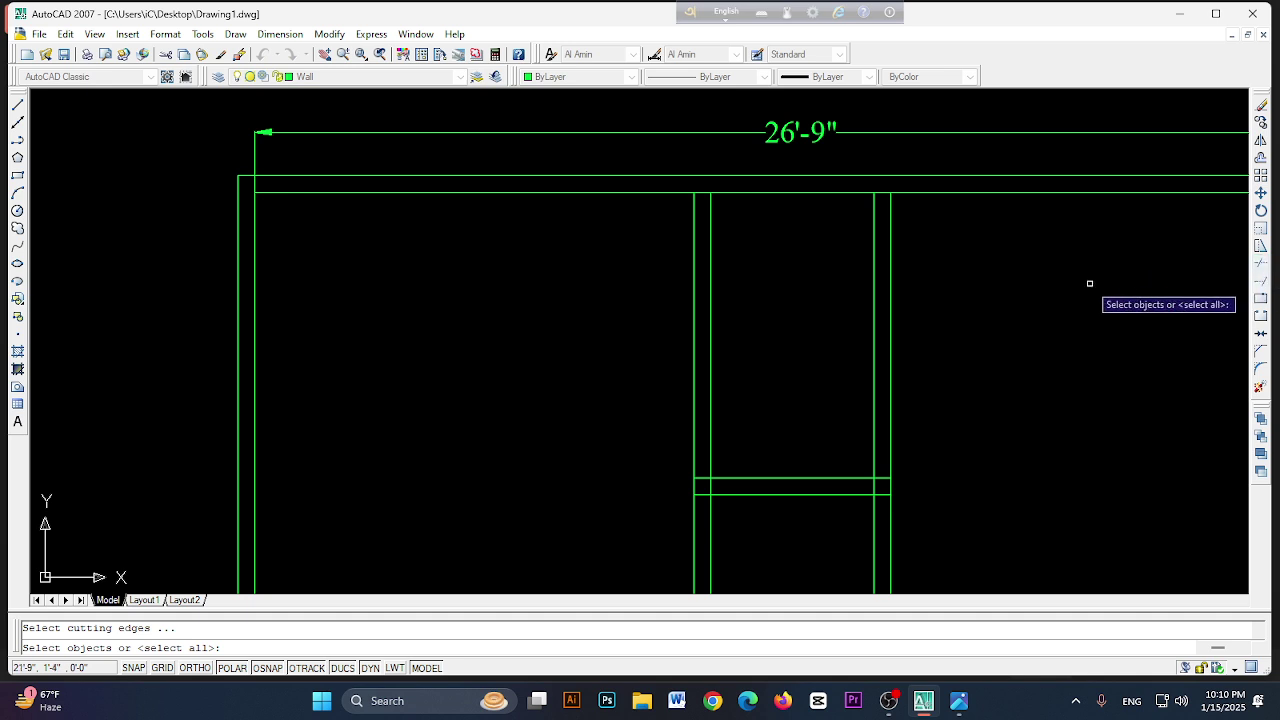
pyautogui.press('Return')
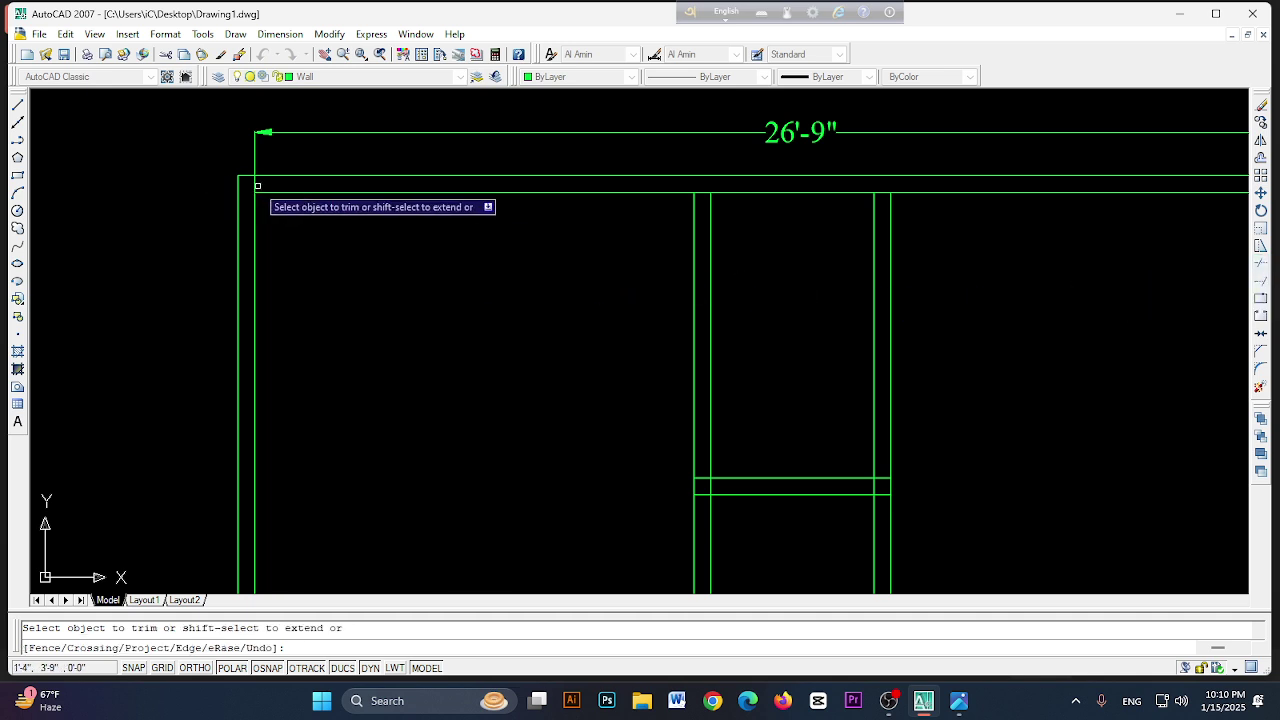
# - Trim both lines of the toilet's lower wall where they cross the left partition wall
pyautogui.click(1263, 265)
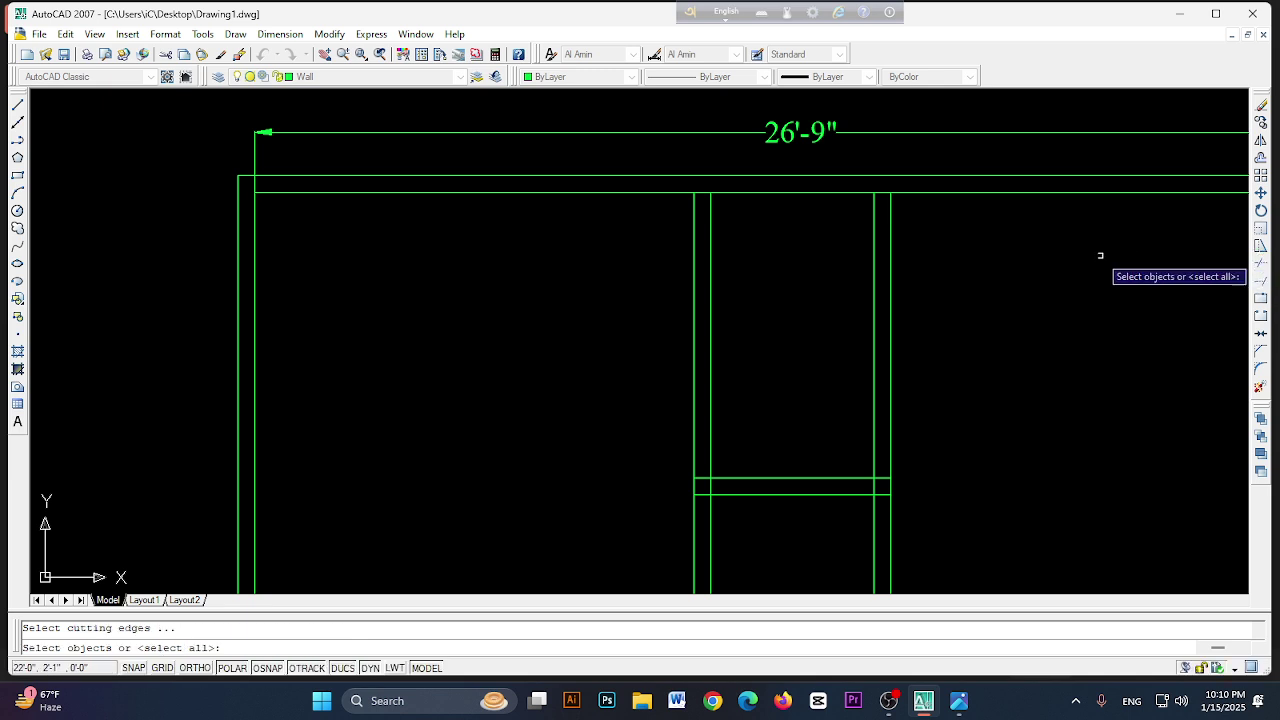
pyautogui.press('Return')
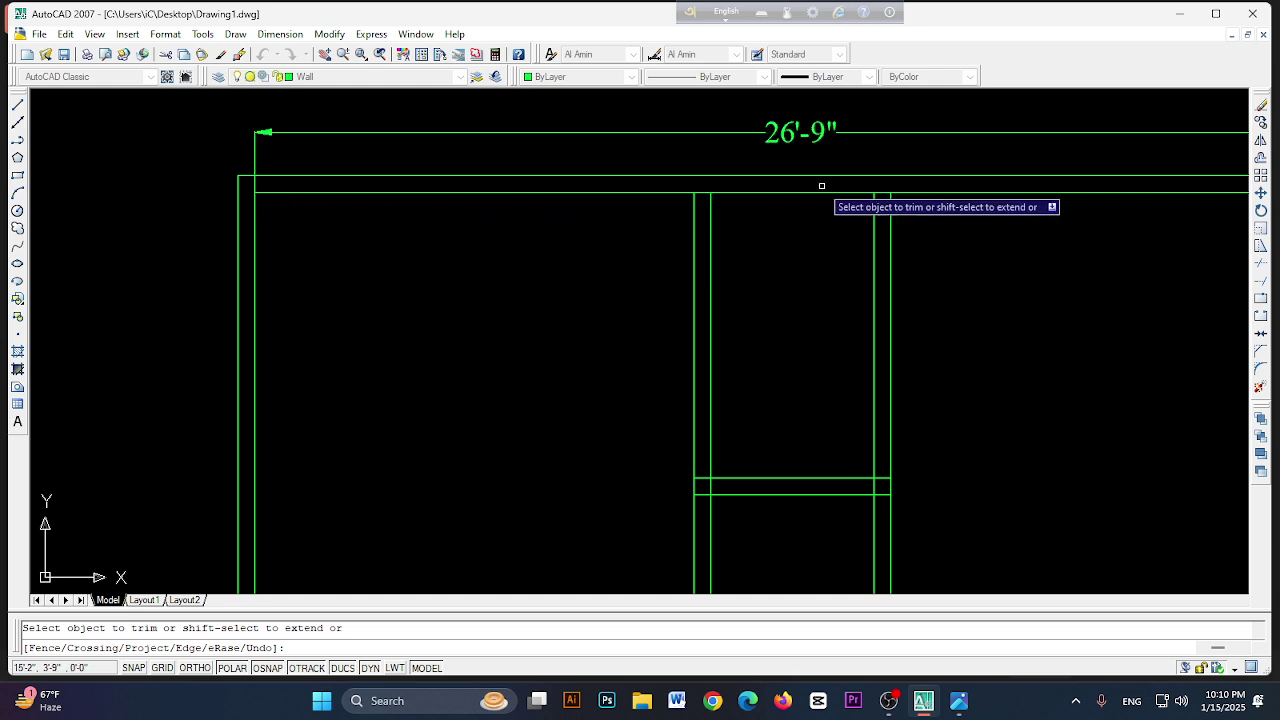
pyautogui.scroll(-4, 821, 186)
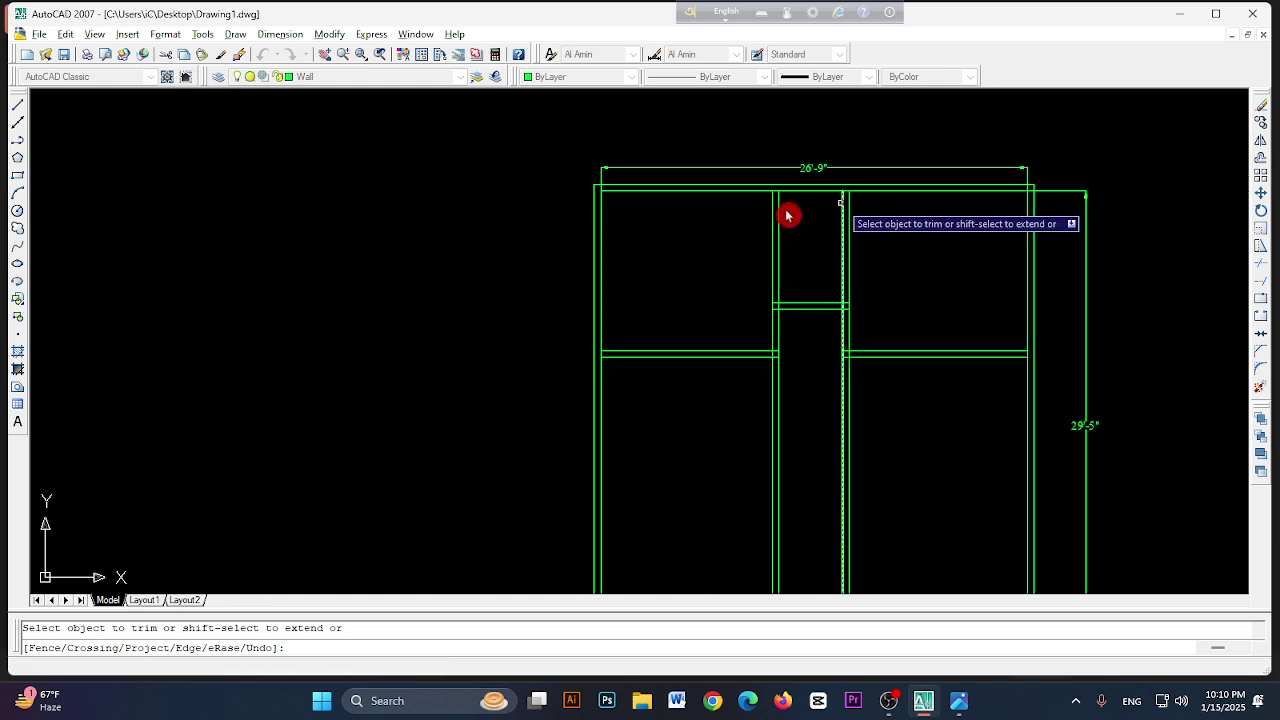
pyautogui.scroll(3, 775, 308)
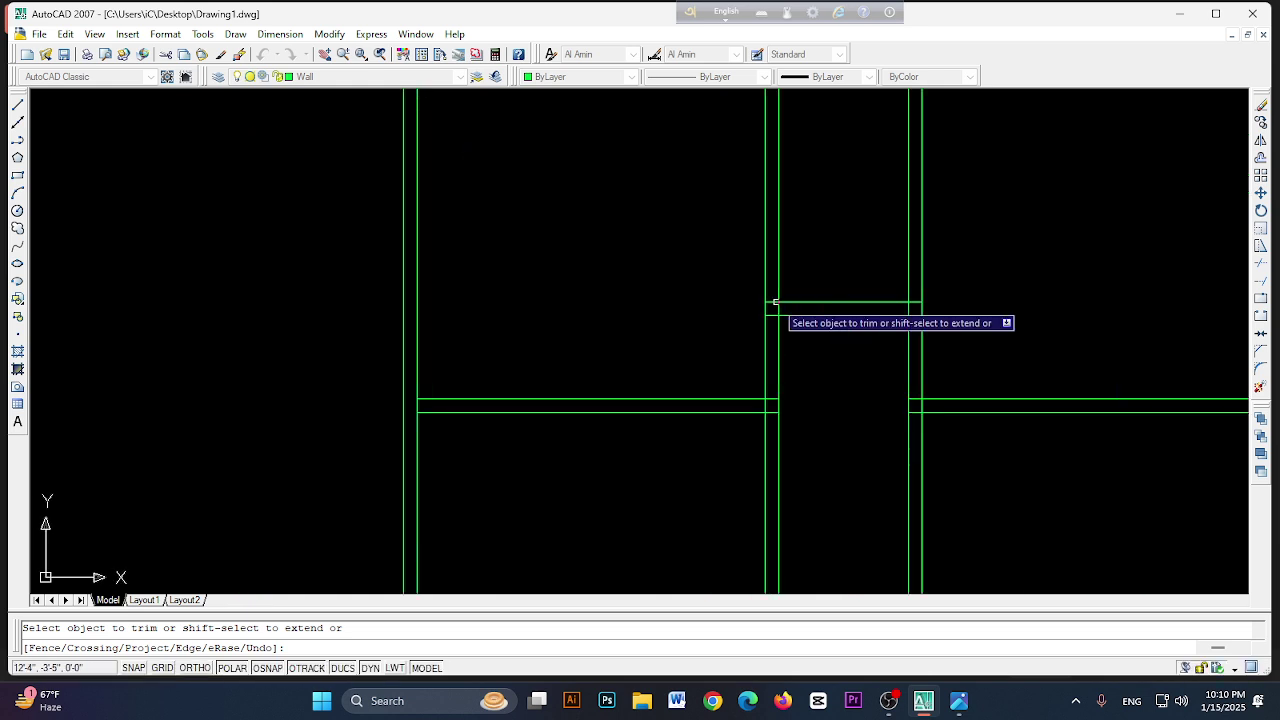
pyautogui.scroll(1, 775, 308)
pyautogui.scroll(-1, 774, 304)
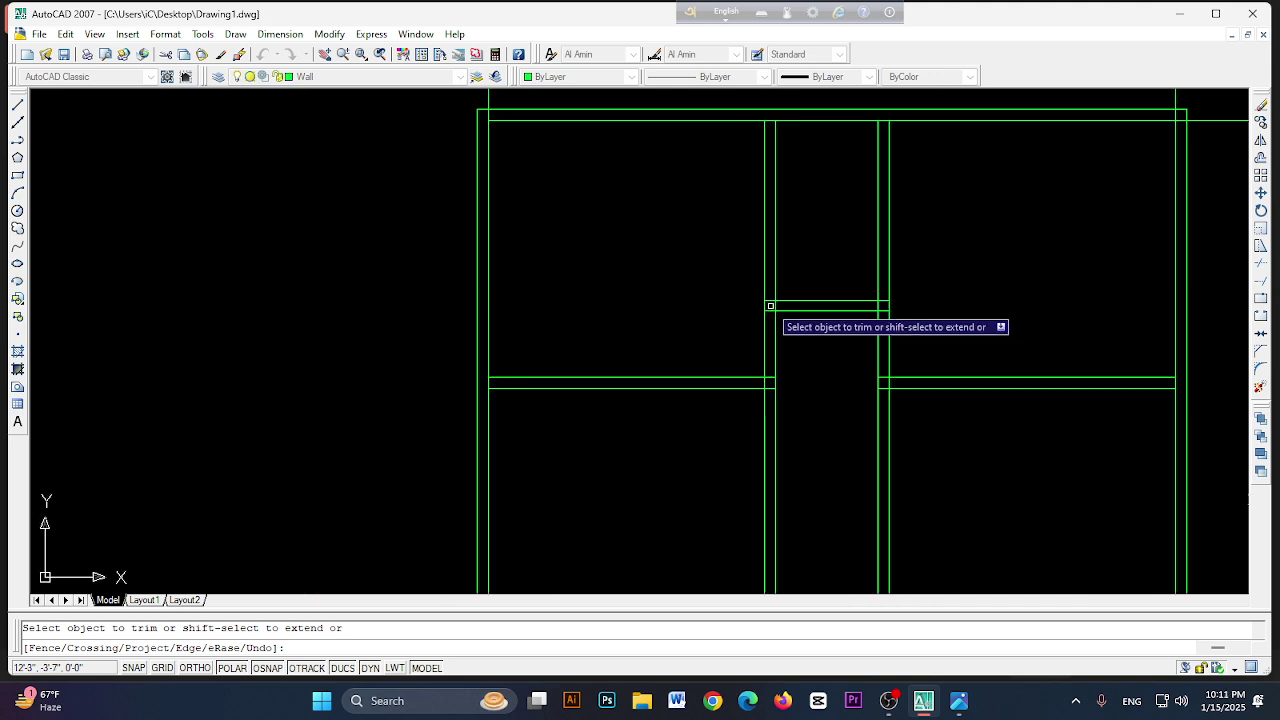
pyautogui.scroll(1, 773, 302)
pyautogui.click(772, 298)
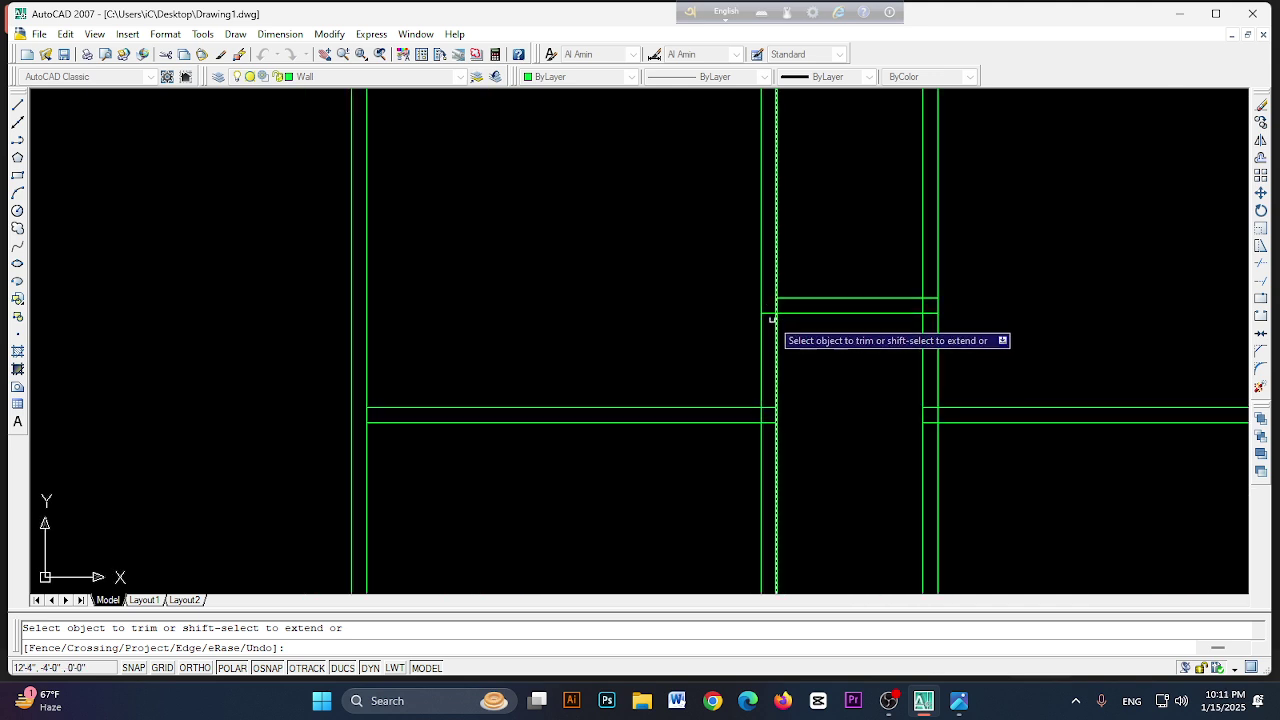
pyautogui.click(766, 313)
# - Trim the crossing lines at both ends of the left bedroom's lower wall and where the right partition meets the bedroom and toilet walls
pyautogui.click(769, 412)
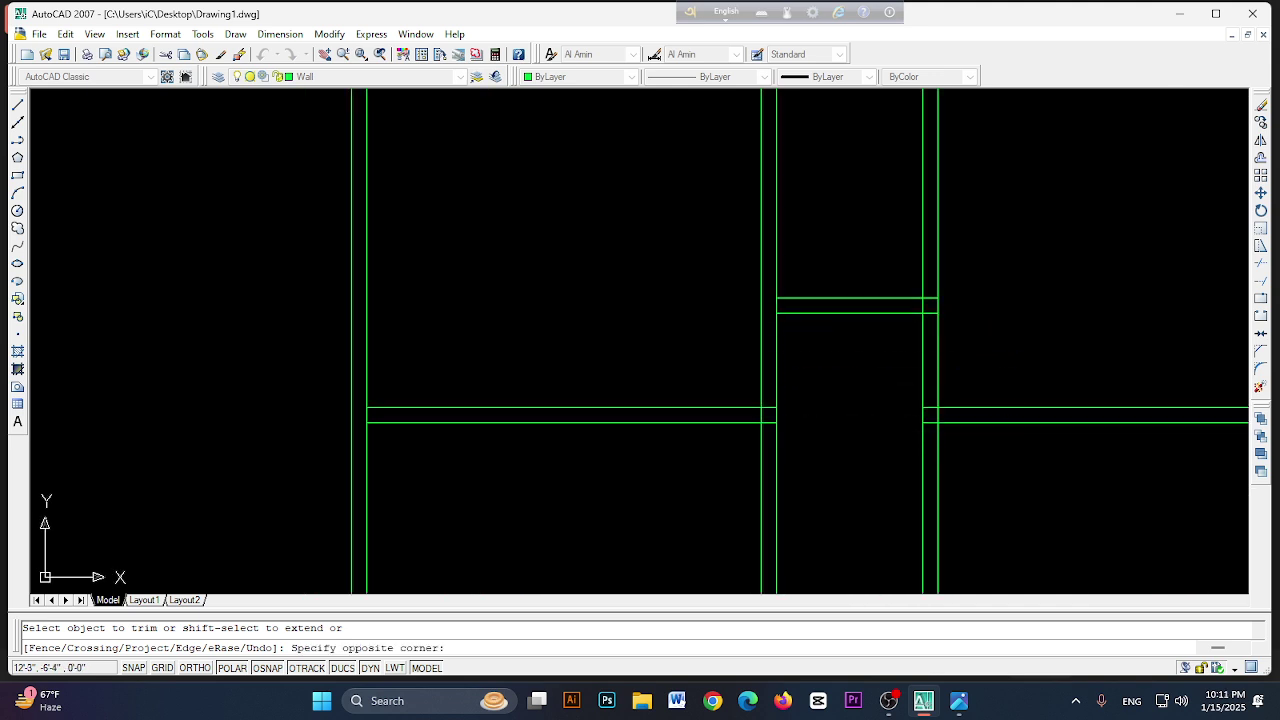
pyautogui.click(764, 413)
pyautogui.click(764, 413)
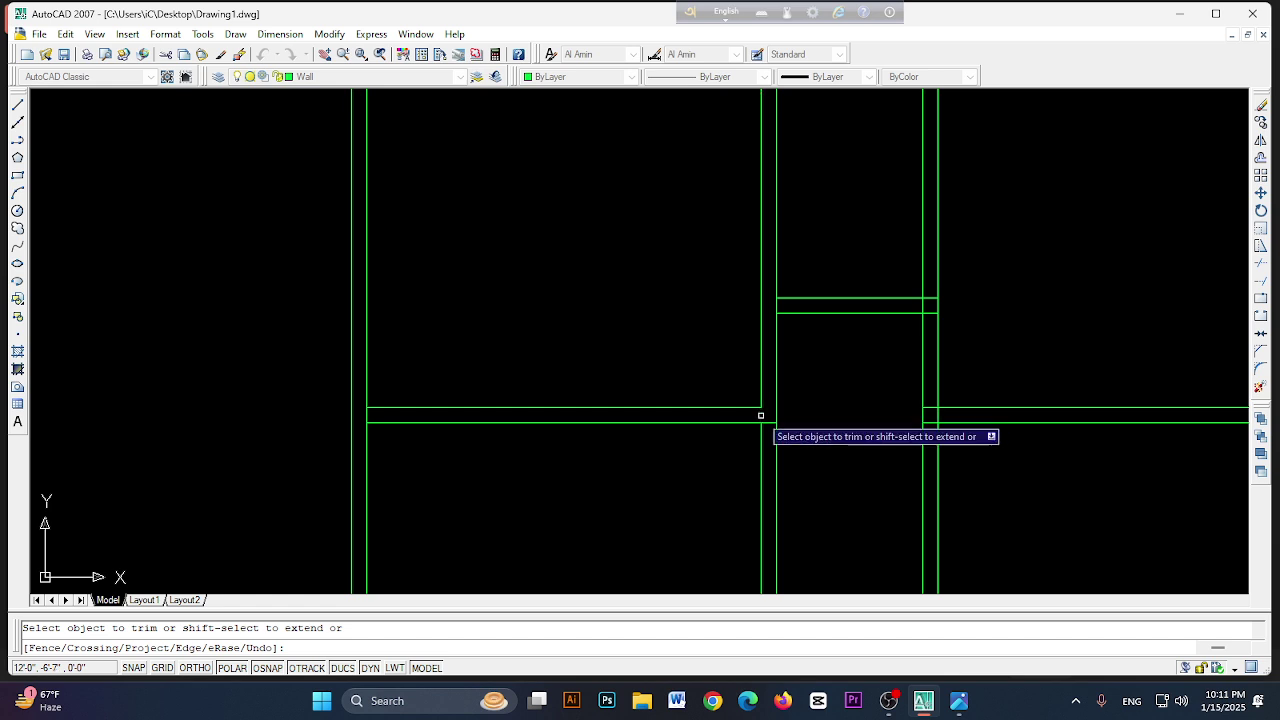
pyautogui.click(367, 416)
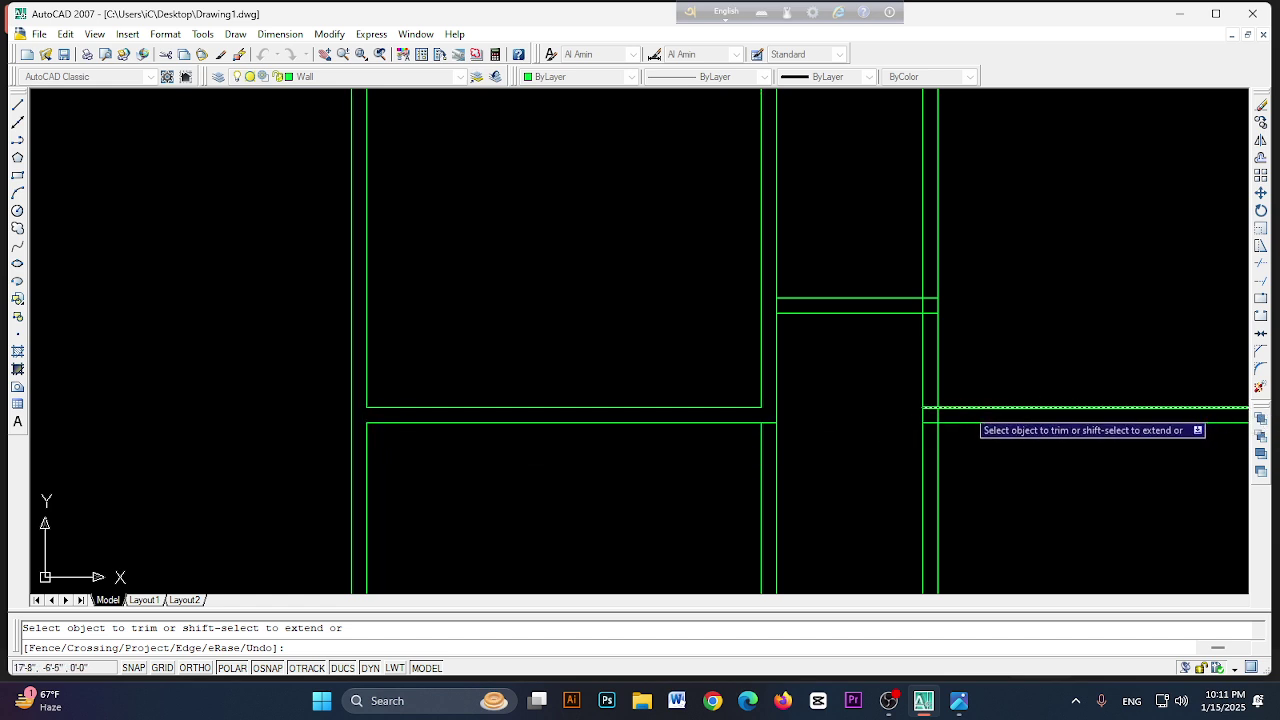
pyautogui.click(939, 415)
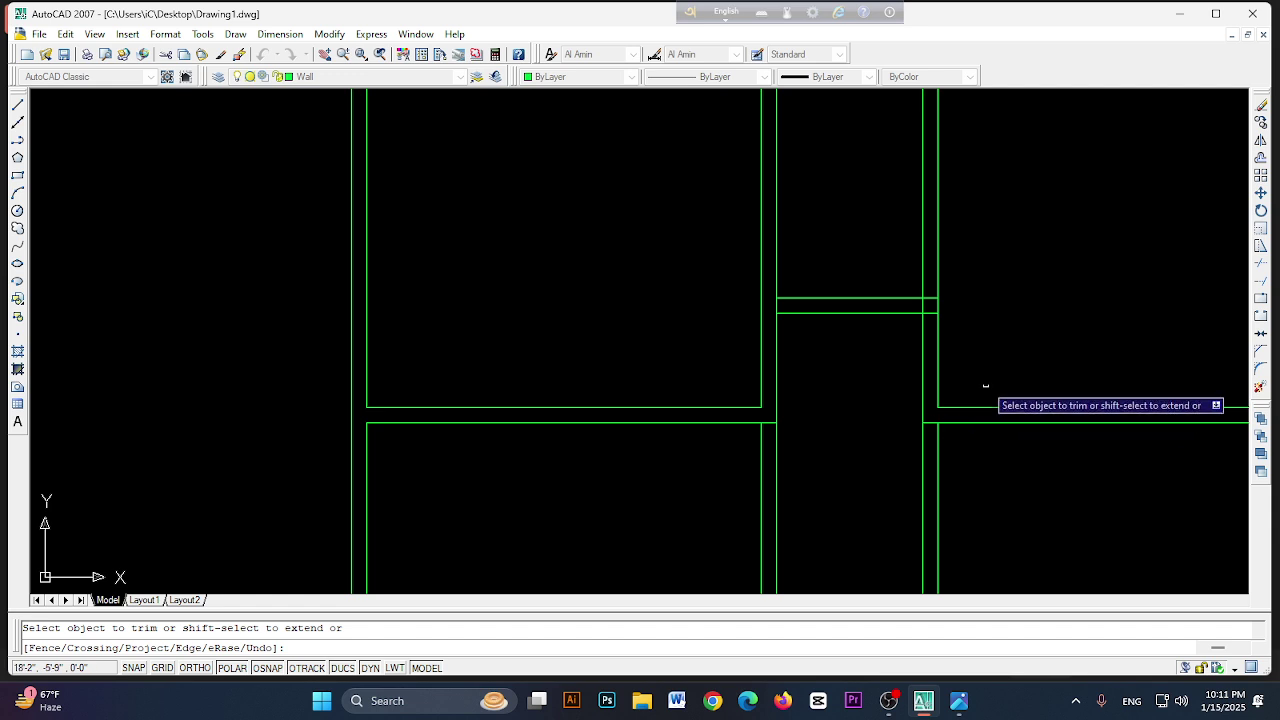
pyautogui.click(929, 299)
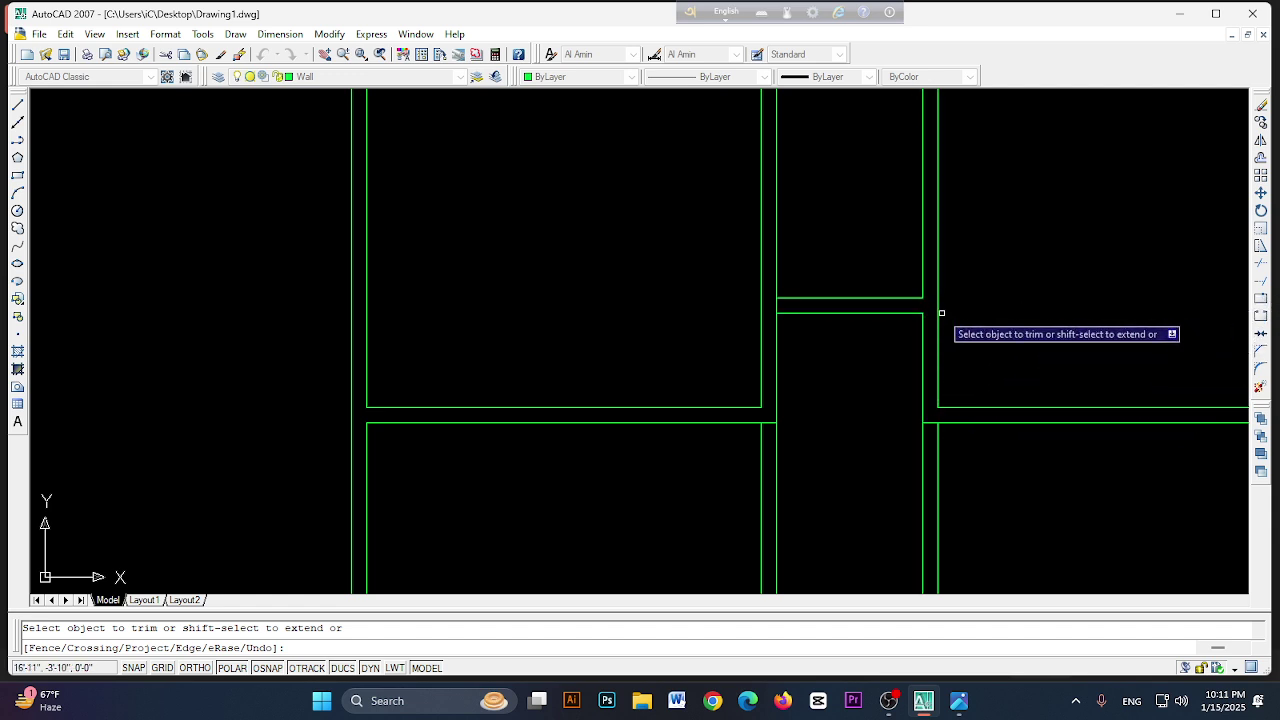
# - Trim the inner top wall line between the two faces of each toilet side wall and finish trimming
pyautogui.moveTo(1088, 299); pyautogui.dragTo(578, 300, button='middle')
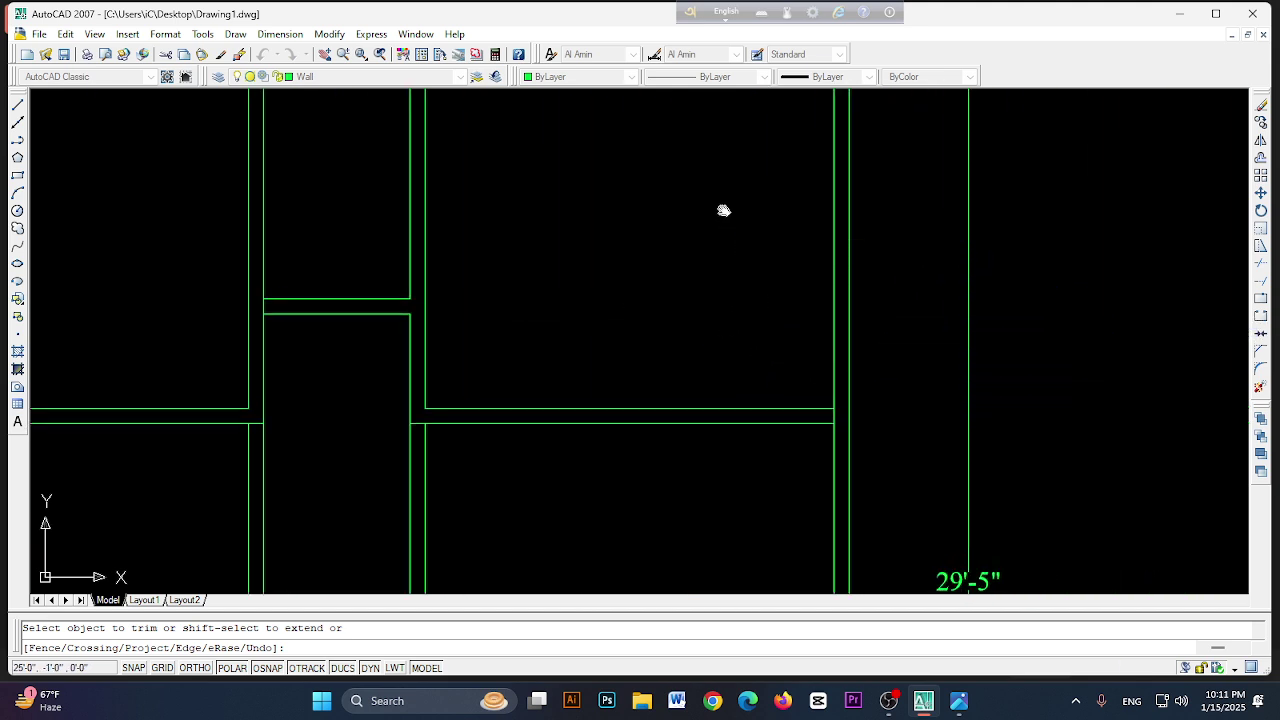
pyautogui.moveTo(723, 209); pyautogui.dragTo(774, 417, button='middle')
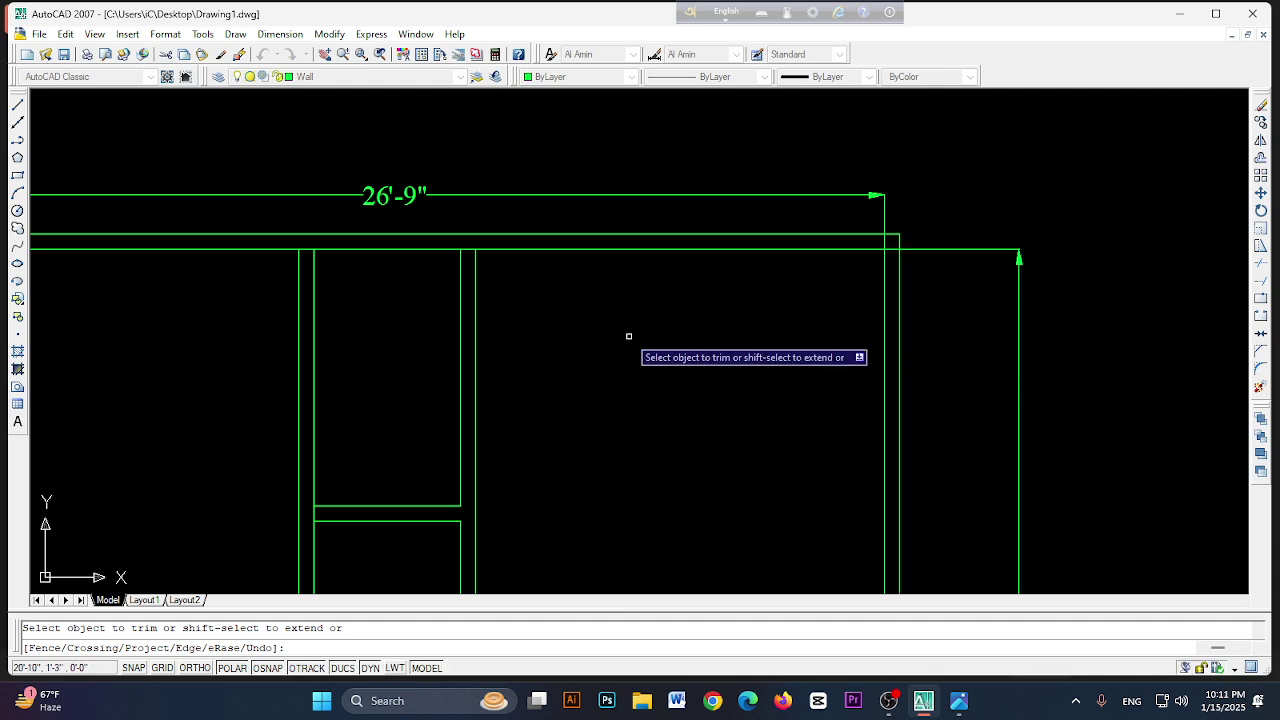
pyautogui.scroll(-1, 851, 277)
pyautogui.scroll(-1, 537, 289)
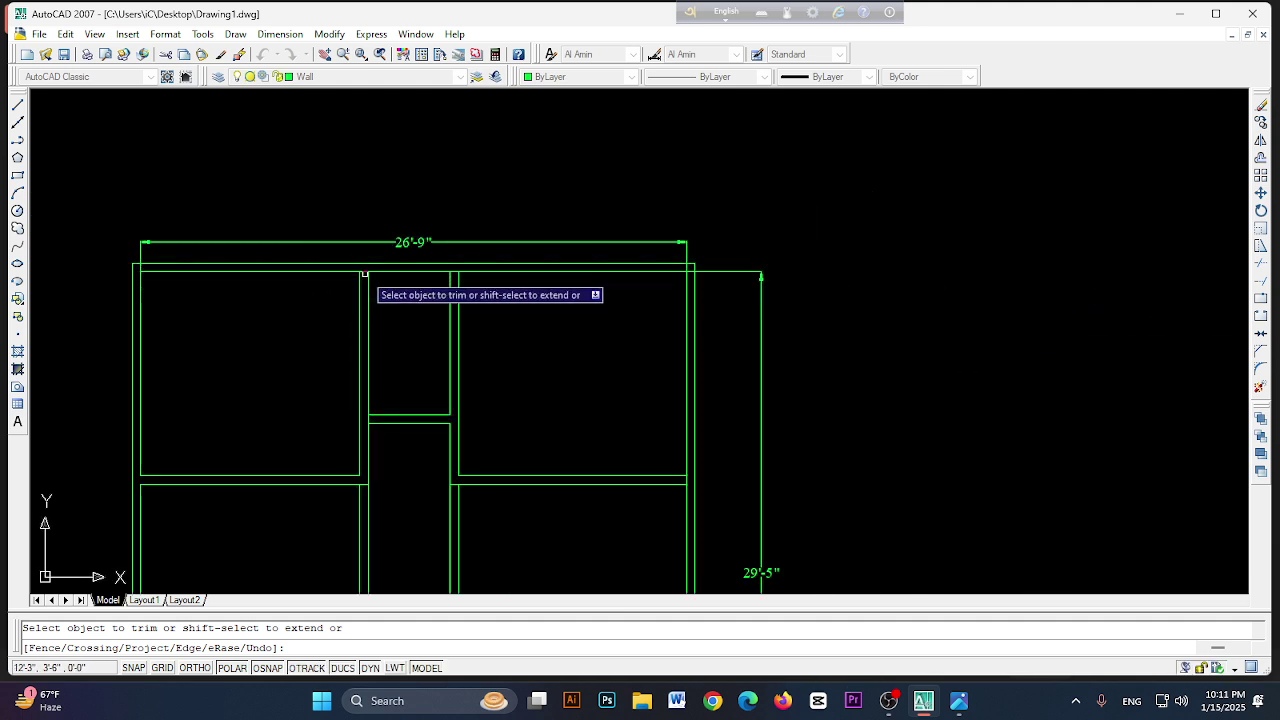
pyautogui.click(365, 272)
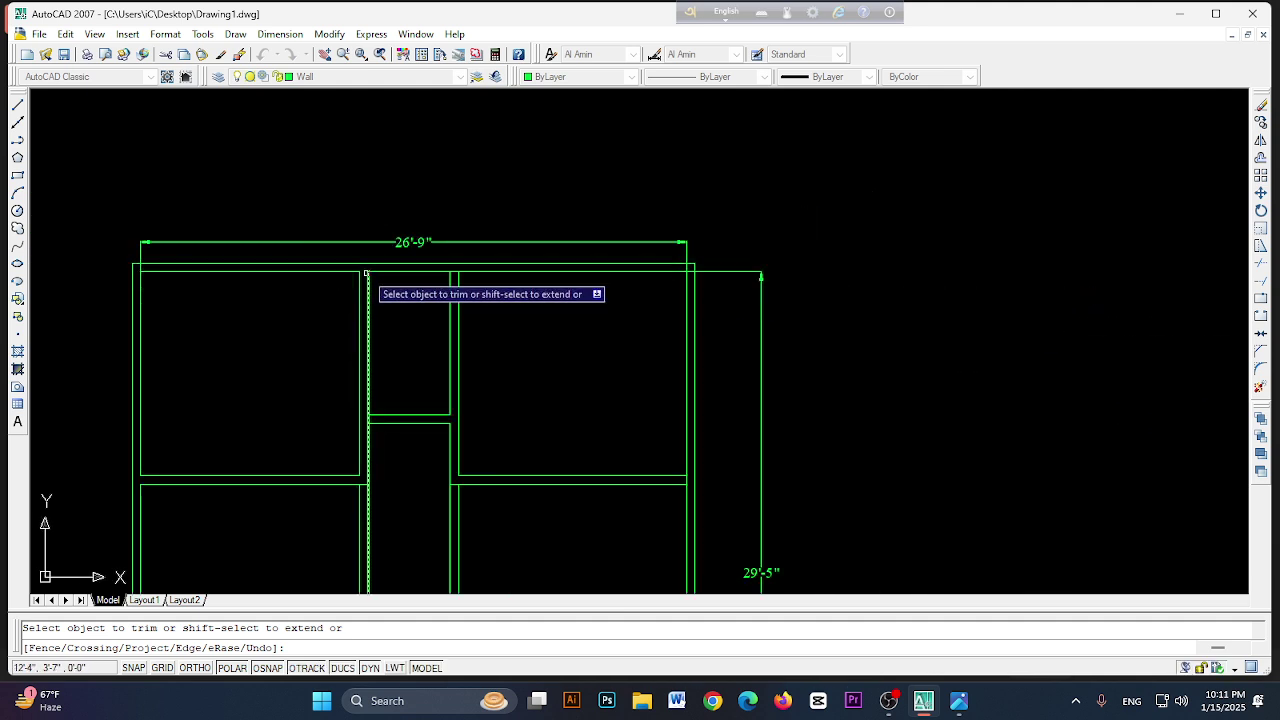
pyautogui.click(455, 272)
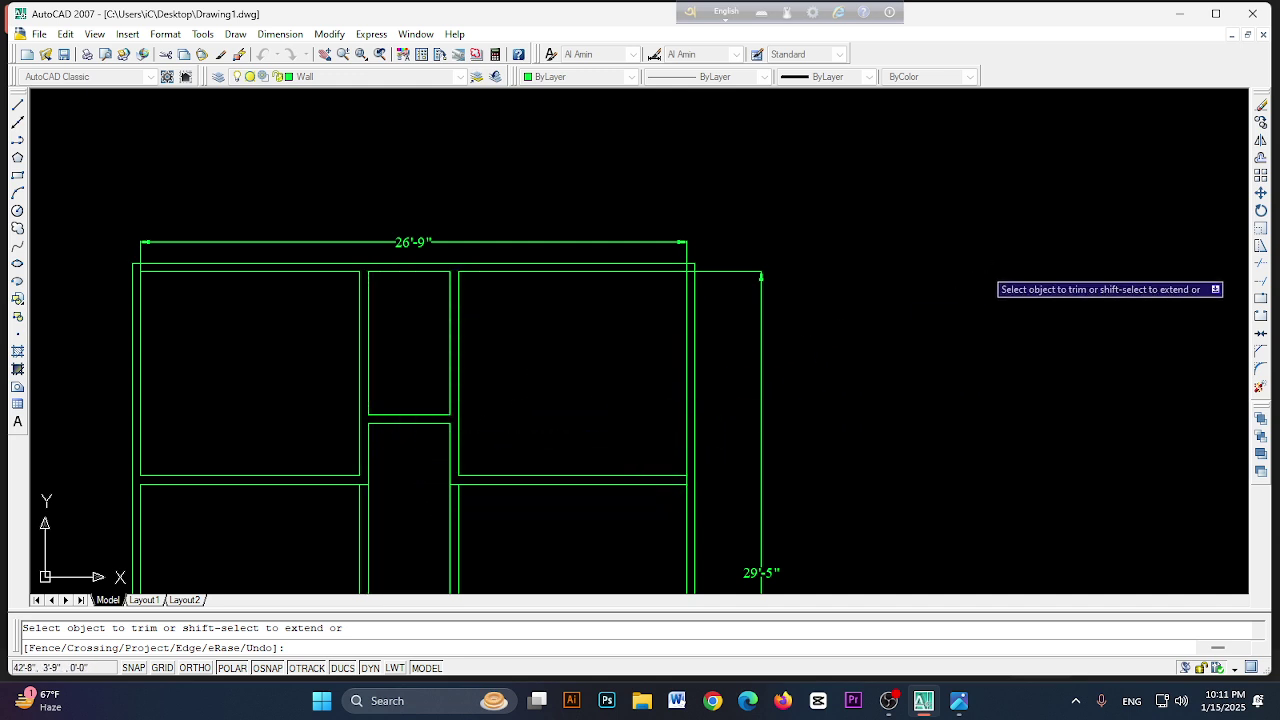
pyautogui.scroll(-2, 980, 272)
pyautogui.press('space')
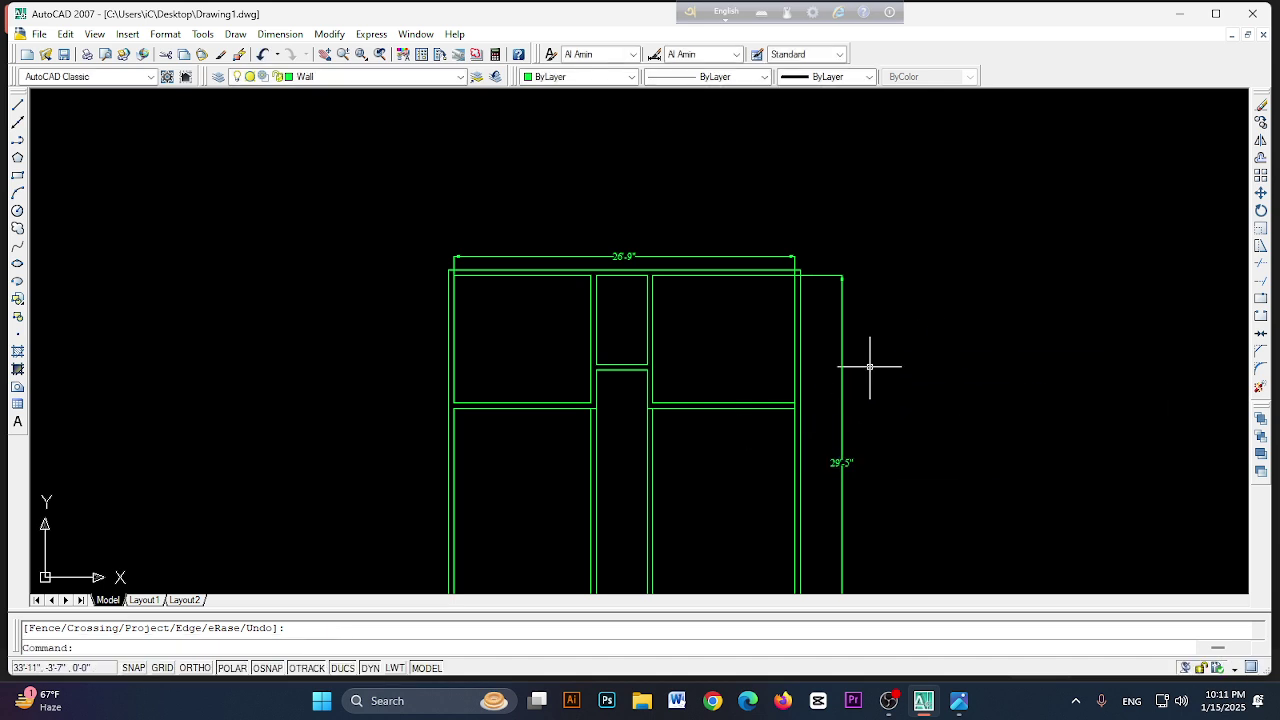
pyautogui.press('space')
pyautogui.press('space')
pyautogui.press('space')
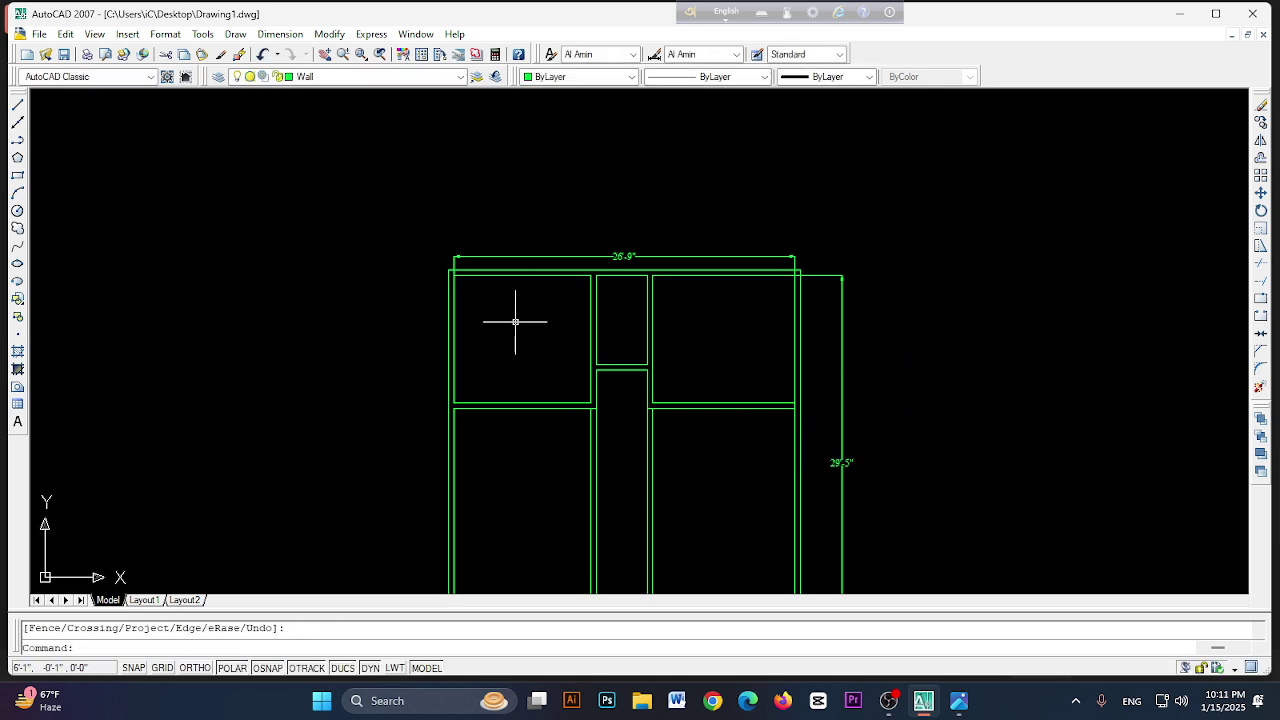
# - Check the room name in the reference plan image and create a multiline text label reading BED in the upper-left bedroom
pyautogui.moveTo(514, 320); pyautogui.dragTo(511, 214, button='middle')
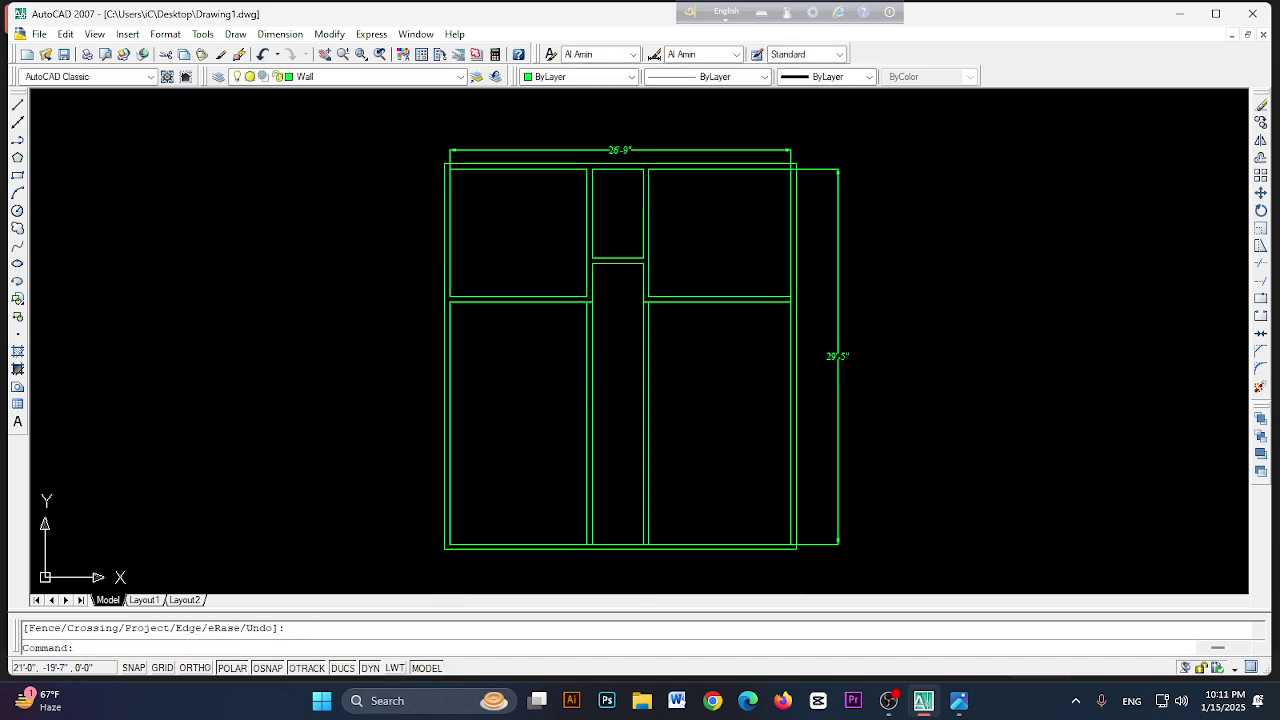
pyautogui.click(958, 701)
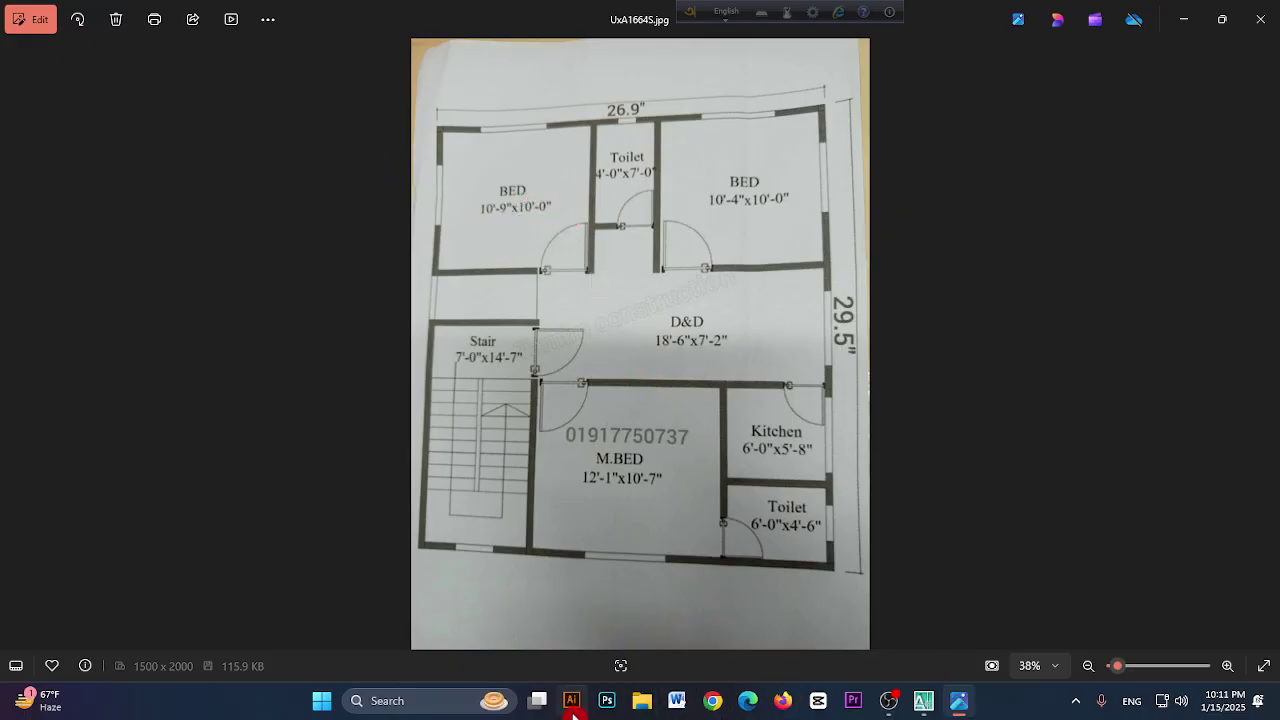
pyautogui.click(923, 701)
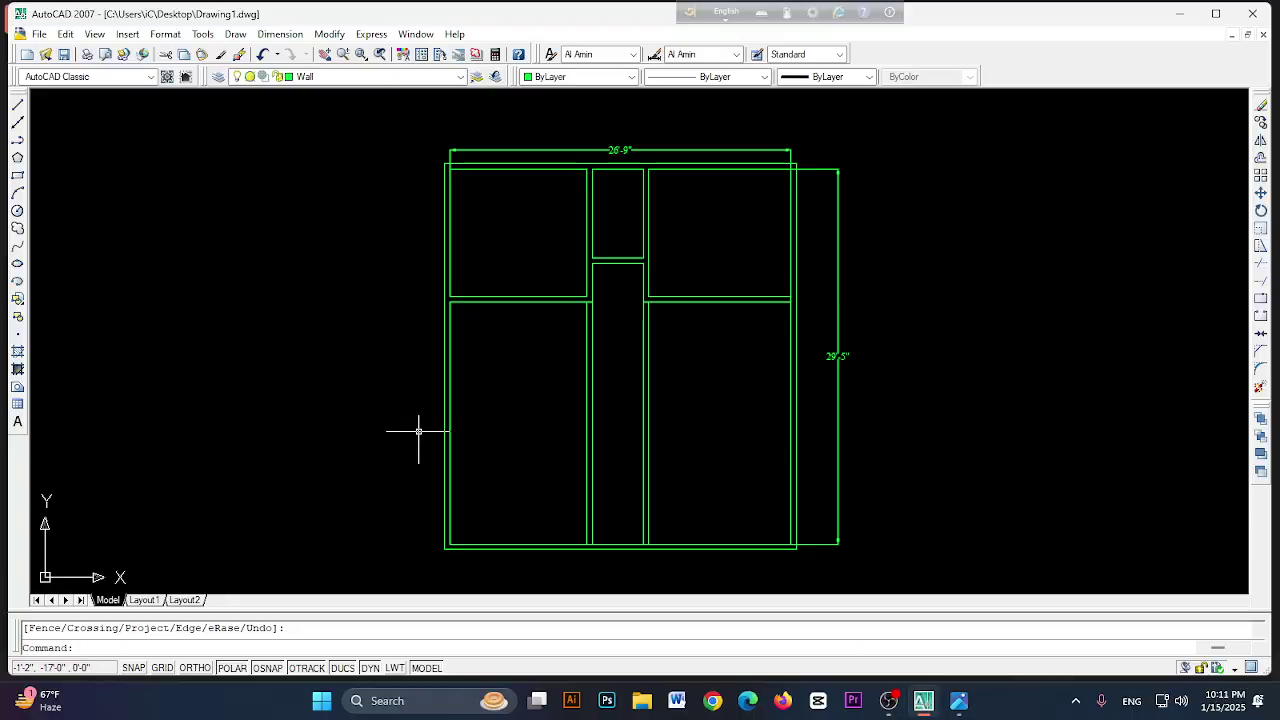
pyautogui.click(18, 422)
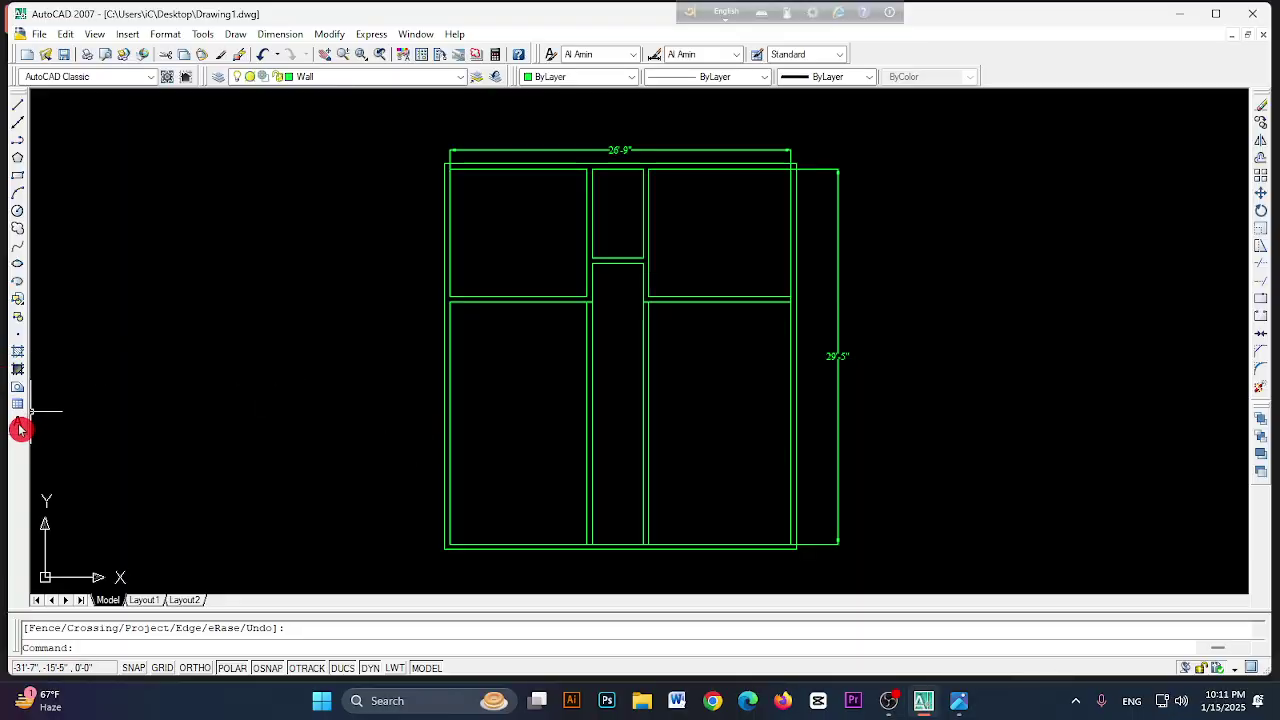
pyautogui.click(478, 210)
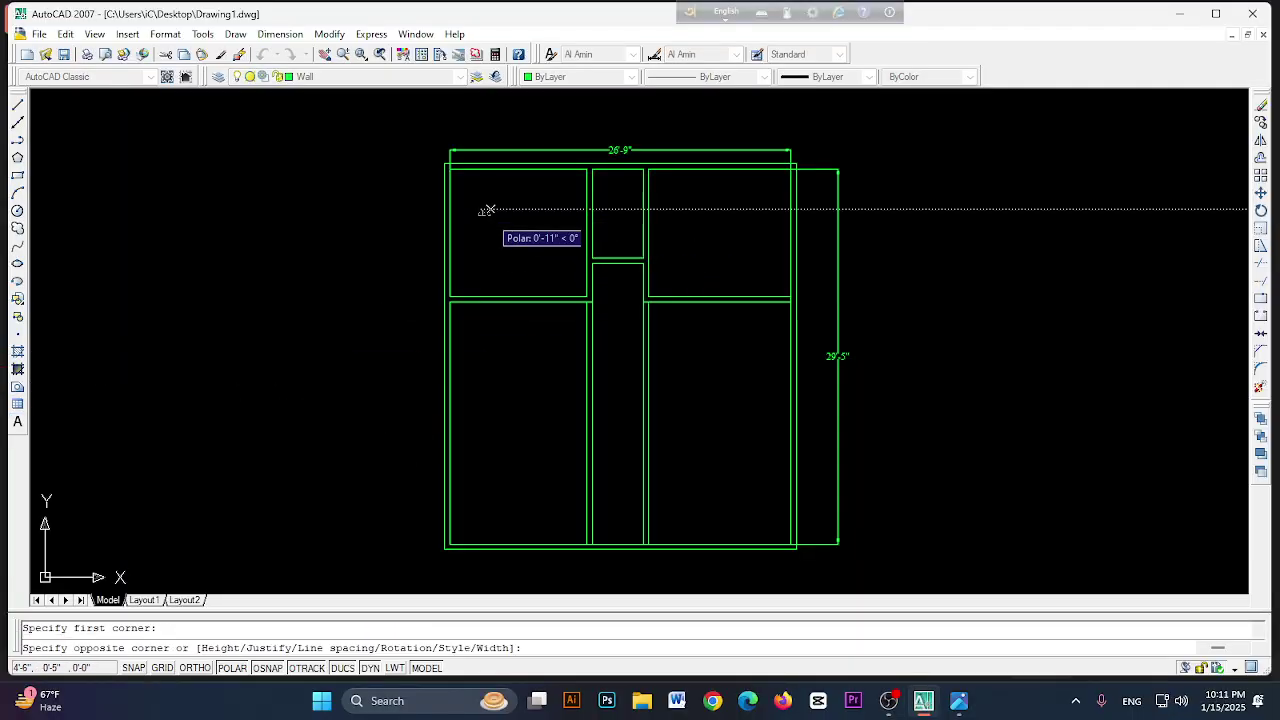
pyautogui.click(566, 255)
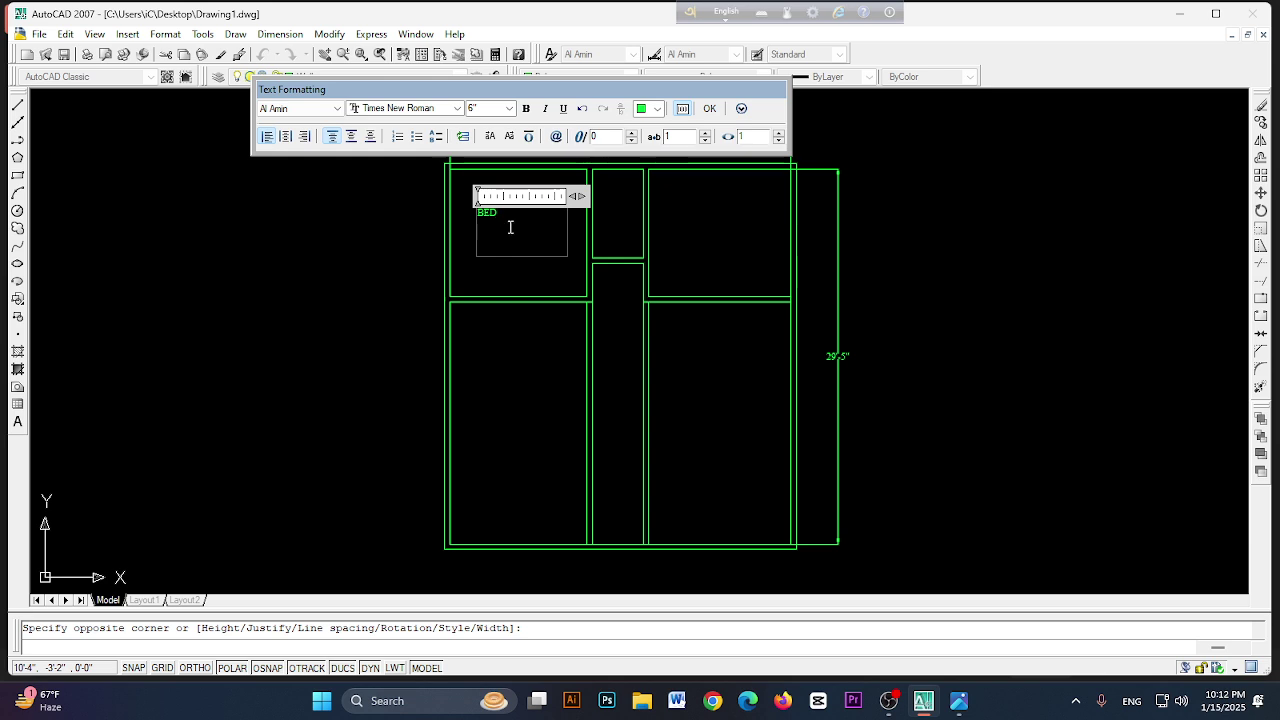
# - Check the bedroom's size in the reference plan image, add 10'9" x10'0" under BED, and center the label text
pyautogui.click(959, 700)
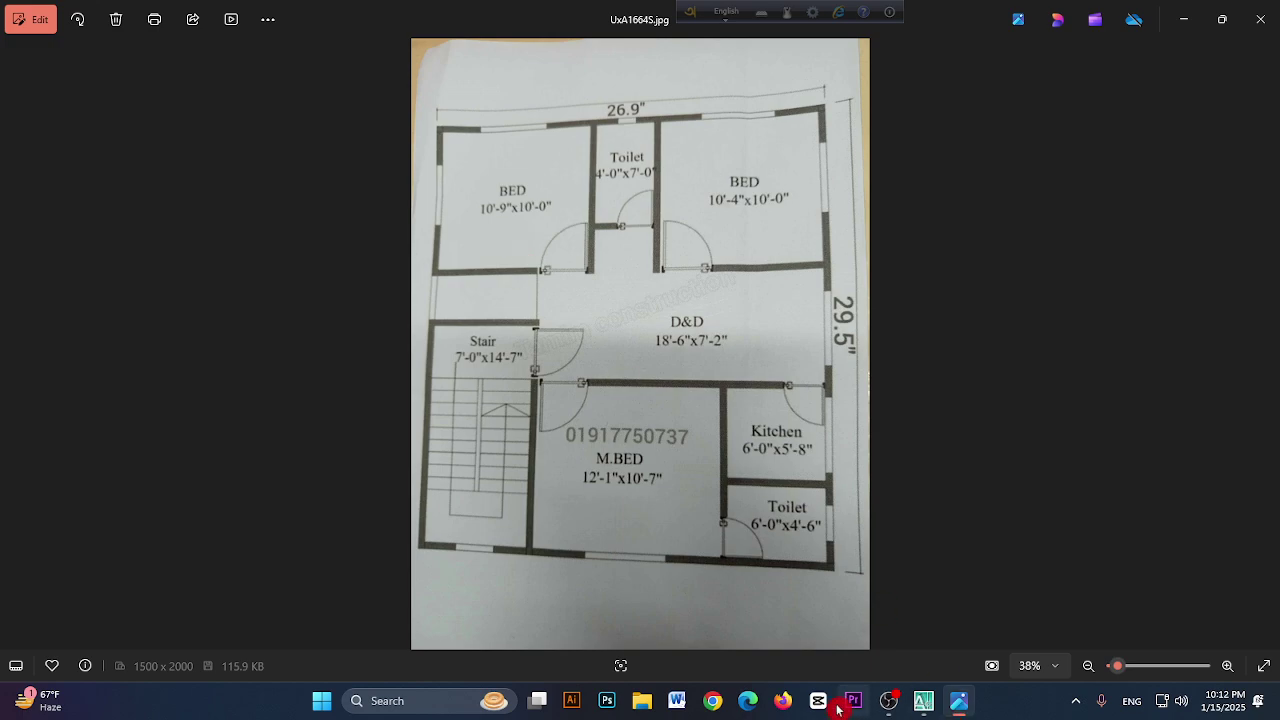
pyautogui.click(918, 701)
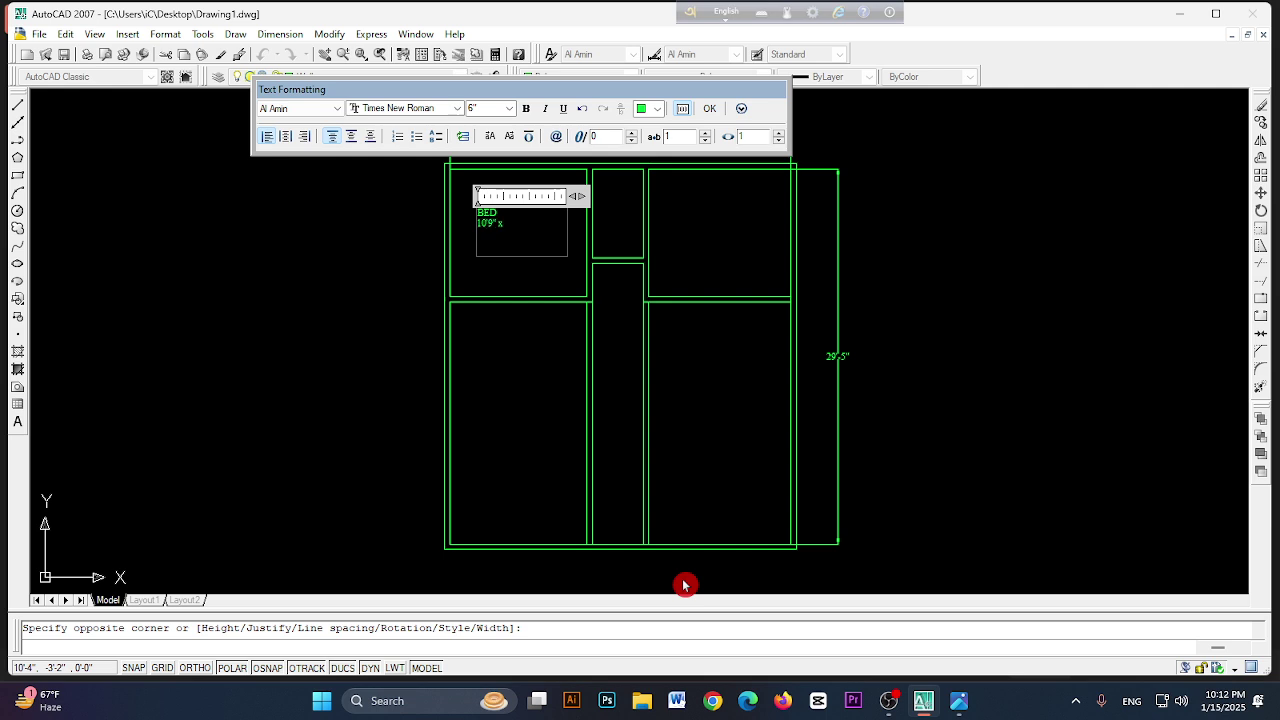
pyautogui.write("'0")
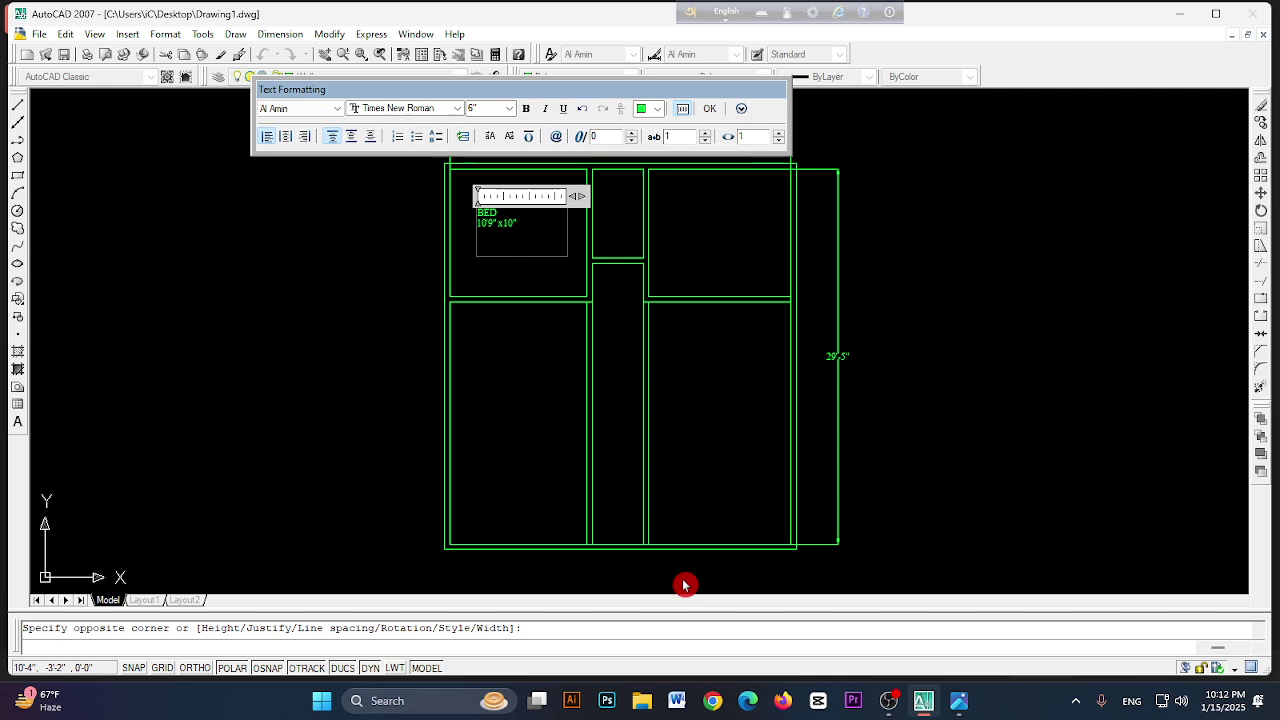
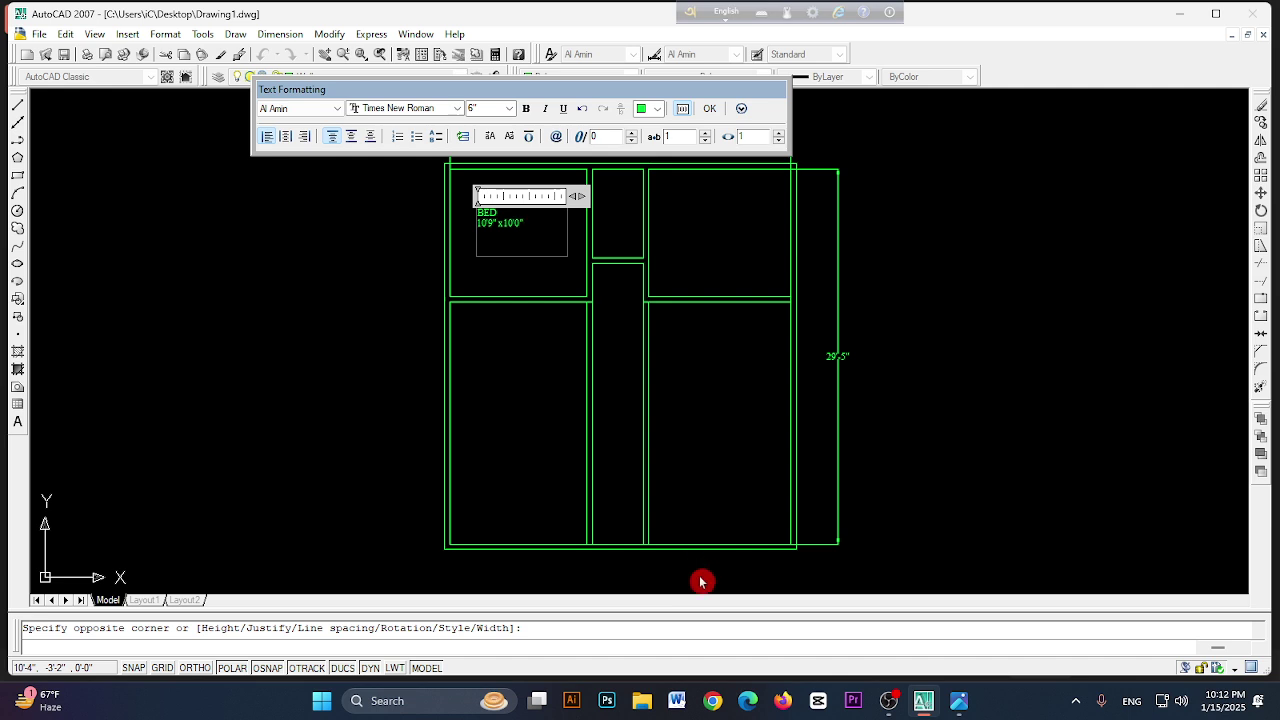
pyautogui.click(287, 138)
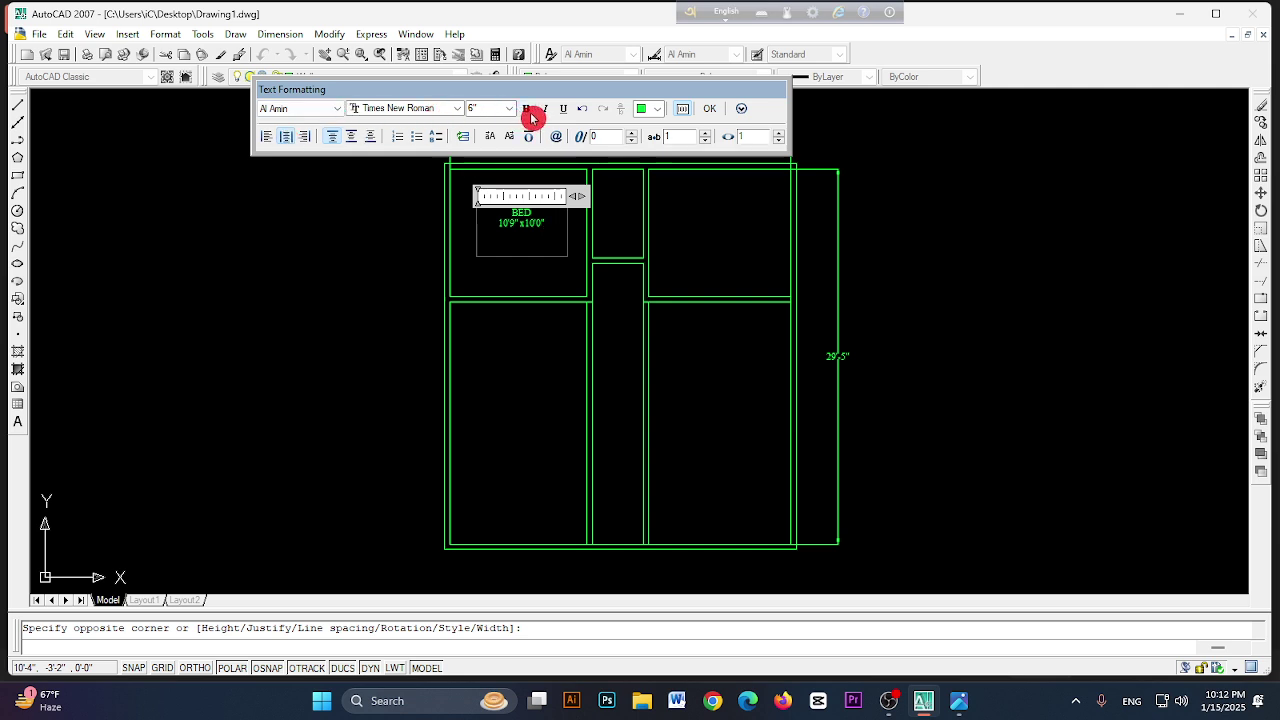
pyautogui.click(928, 195)
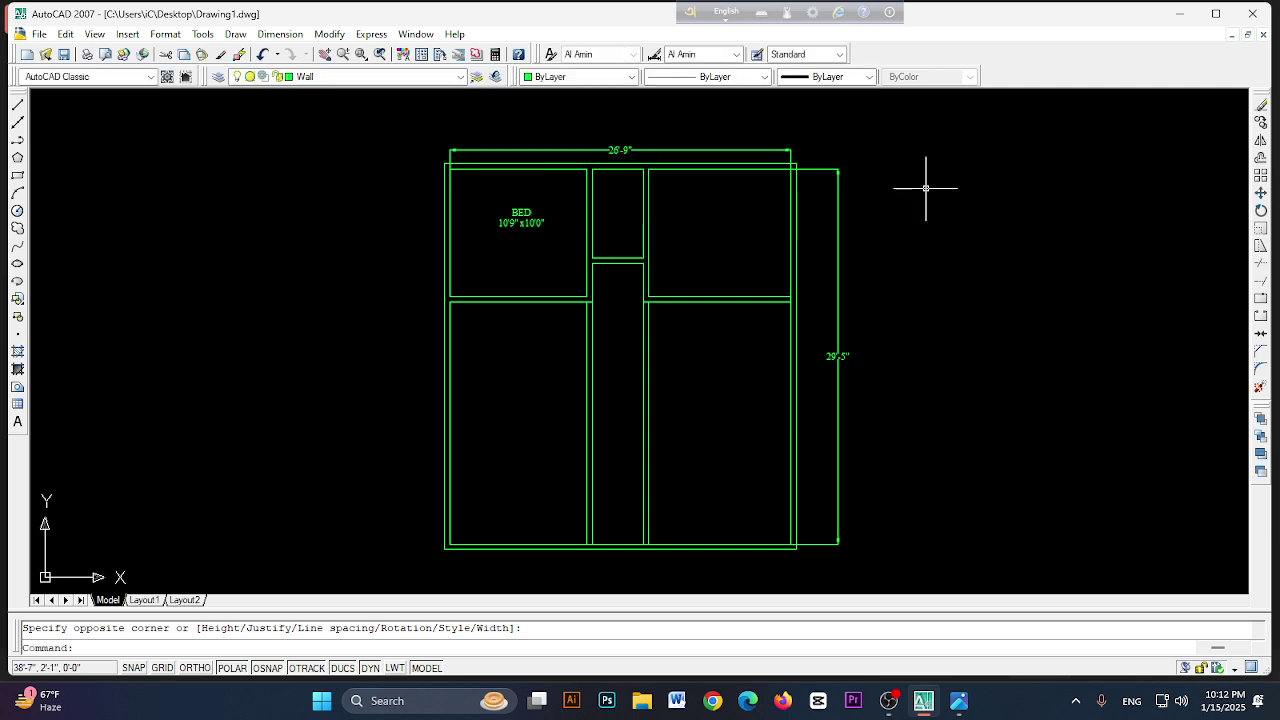
# - Copy the left bedroom's BED size label to the clipboard and paste a copy into the narrow toilet room between the bedrooms
pyautogui.click(512, 235)
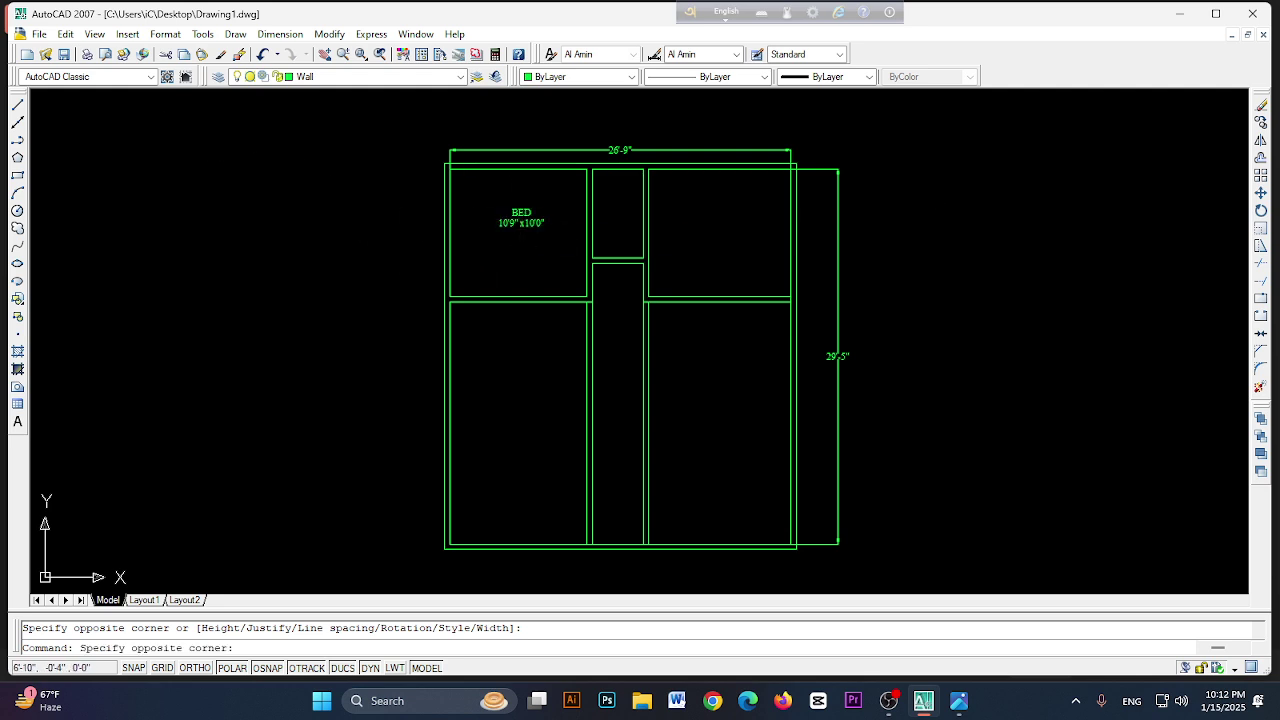
pyautogui.click(516, 212)
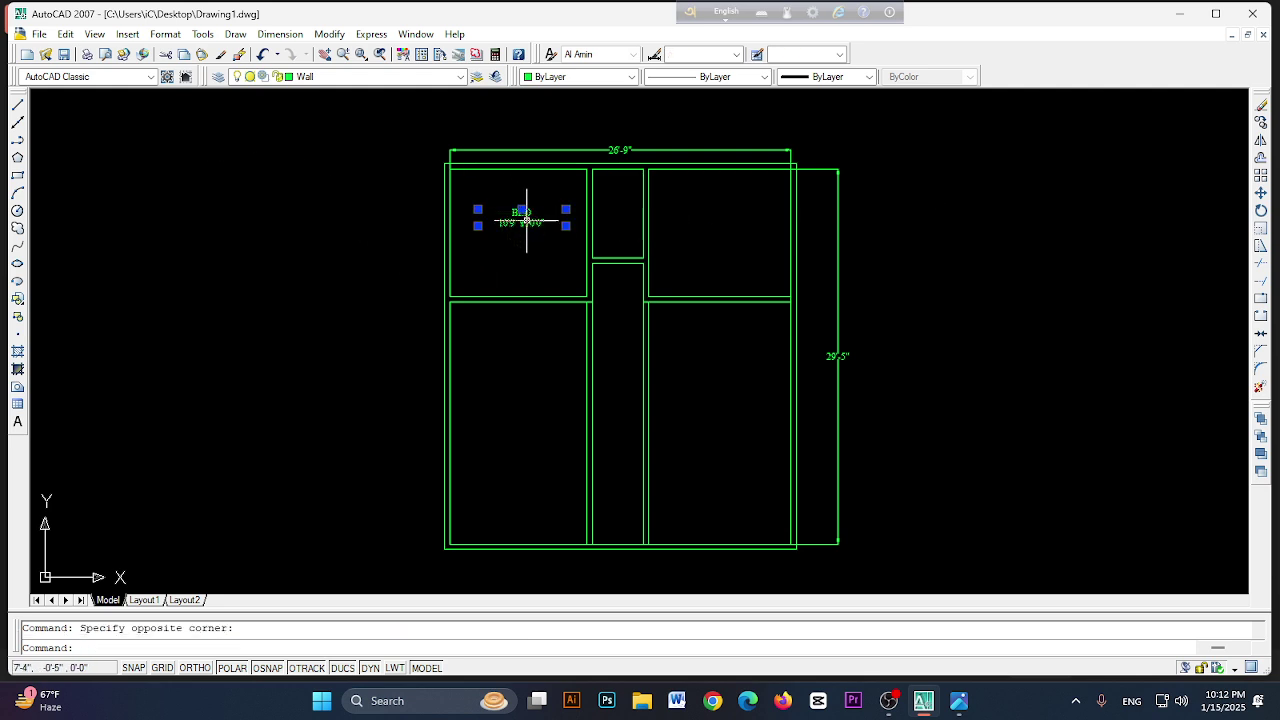
pyautogui.rightClick(521, 221)
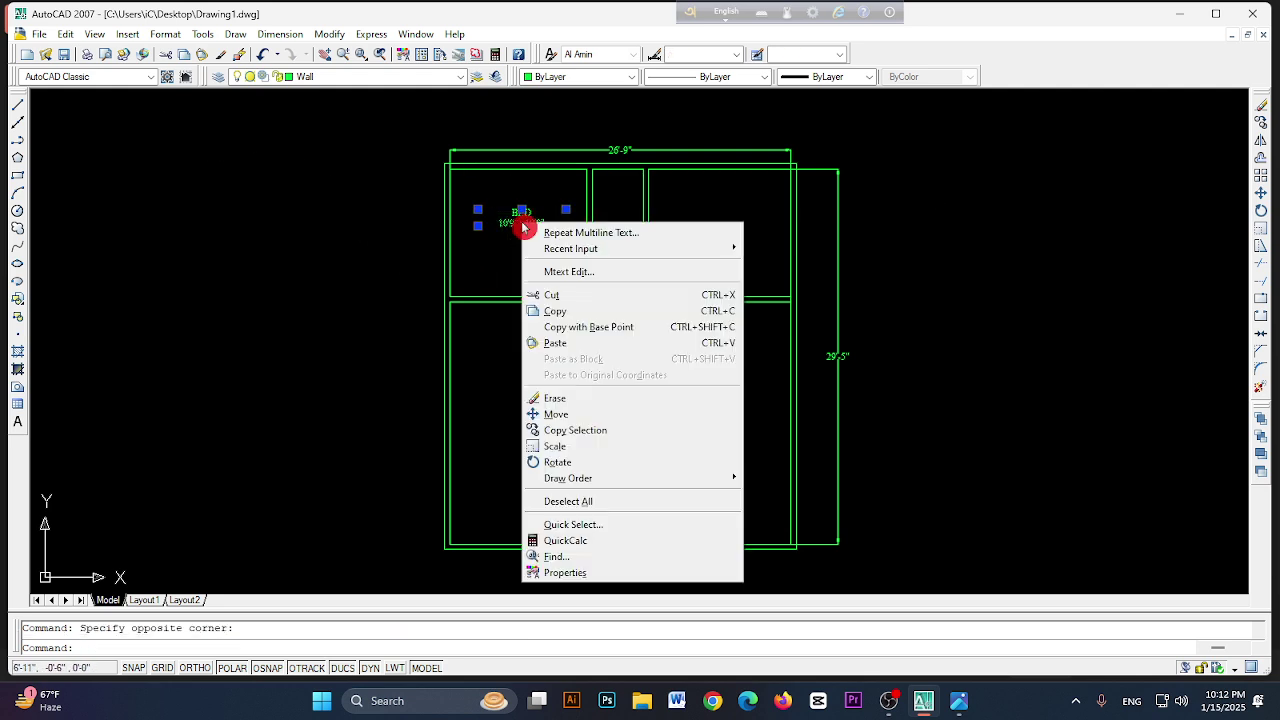
pyautogui.click(558, 311)
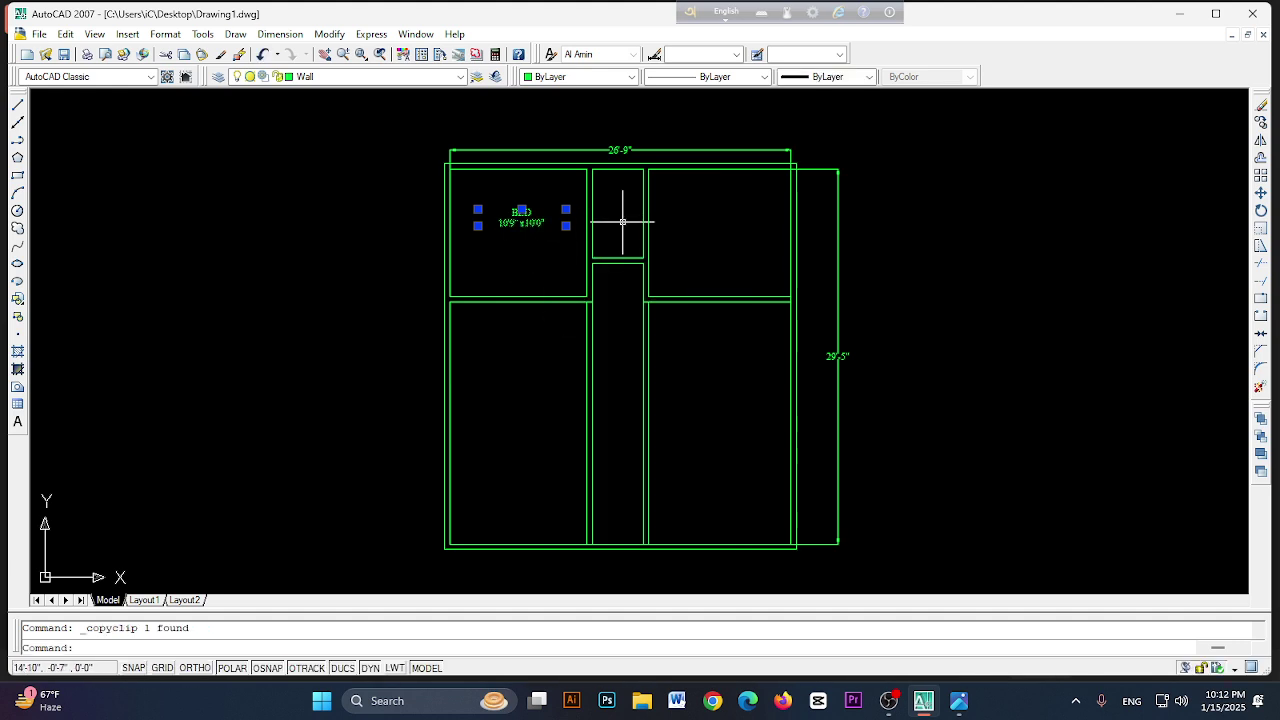
pyautogui.rightClick(181, 250)
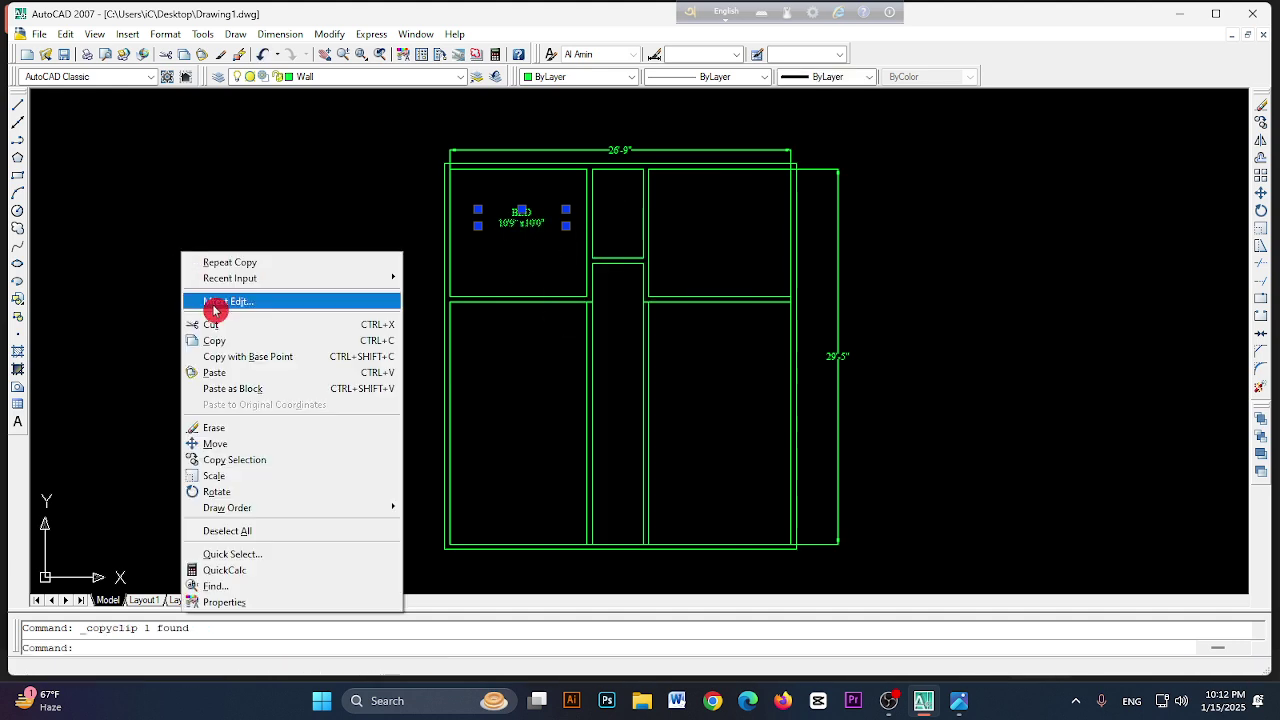
pyautogui.click(234, 369)
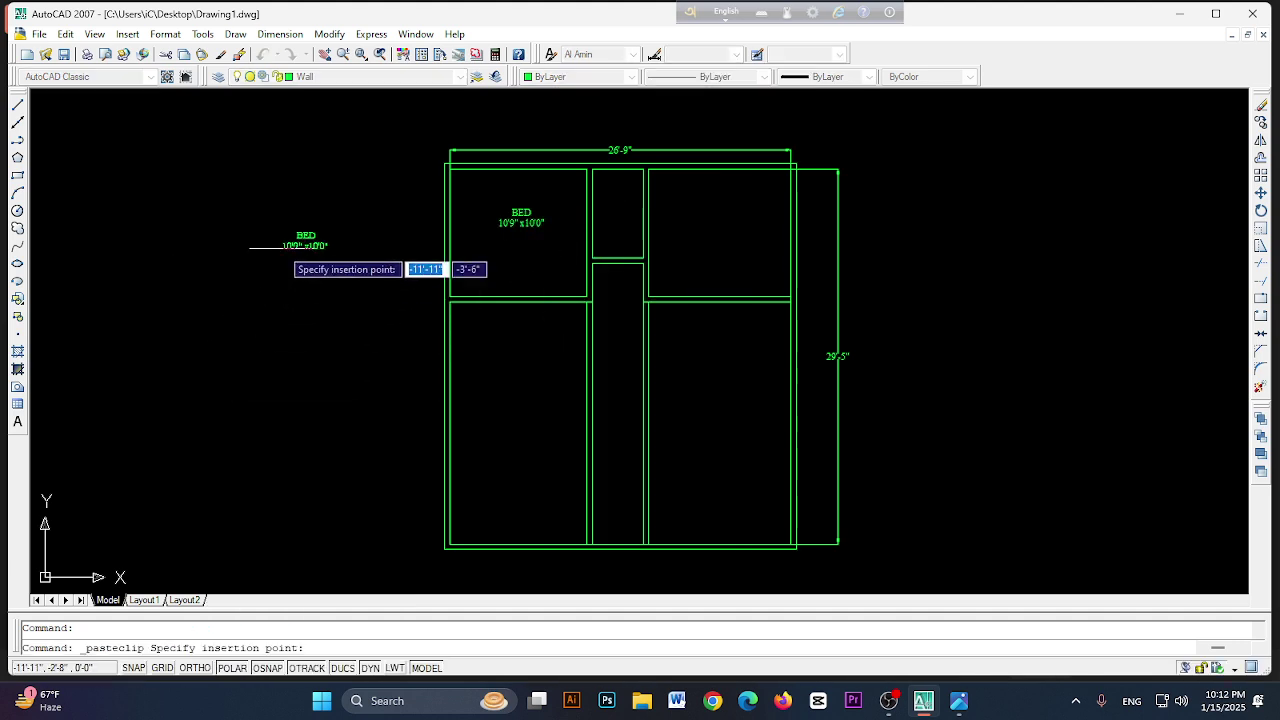
pyautogui.click(593, 254)
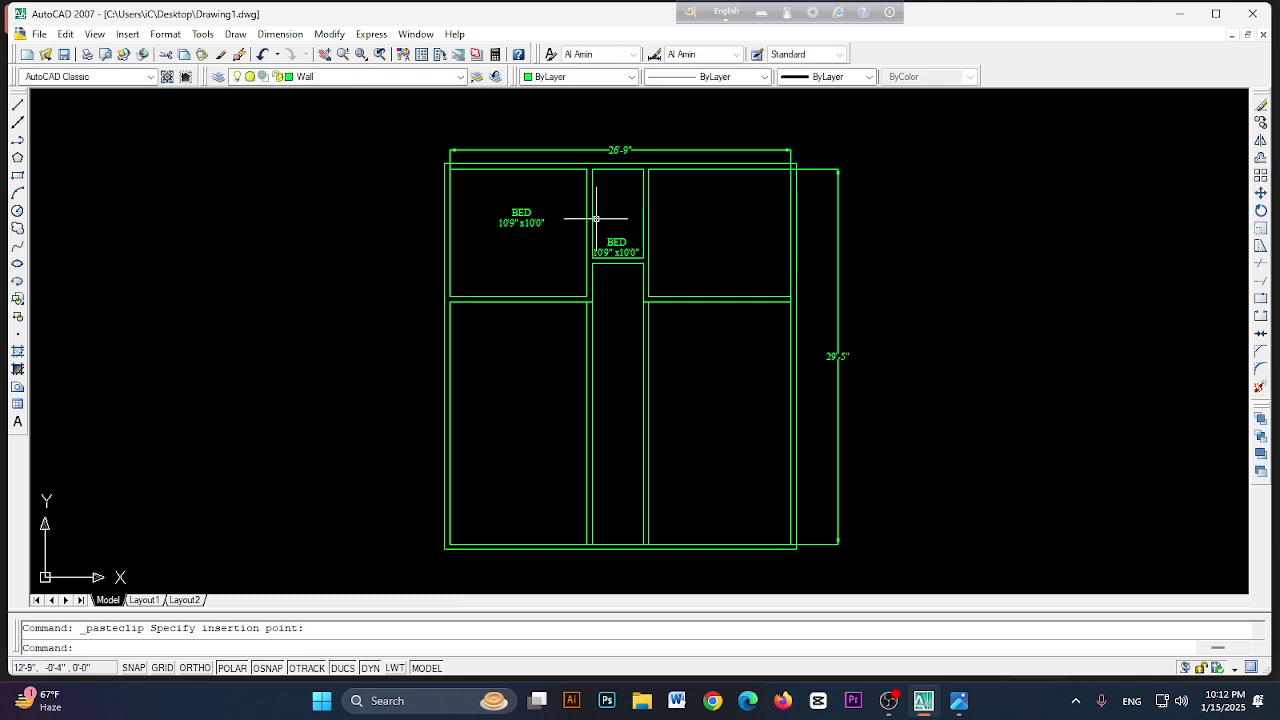
# - Paste another copy of the BED size label into the middle of the upper-right bedroom
pyautogui.rightClick(719, 225)
pyautogui.click(762, 322)
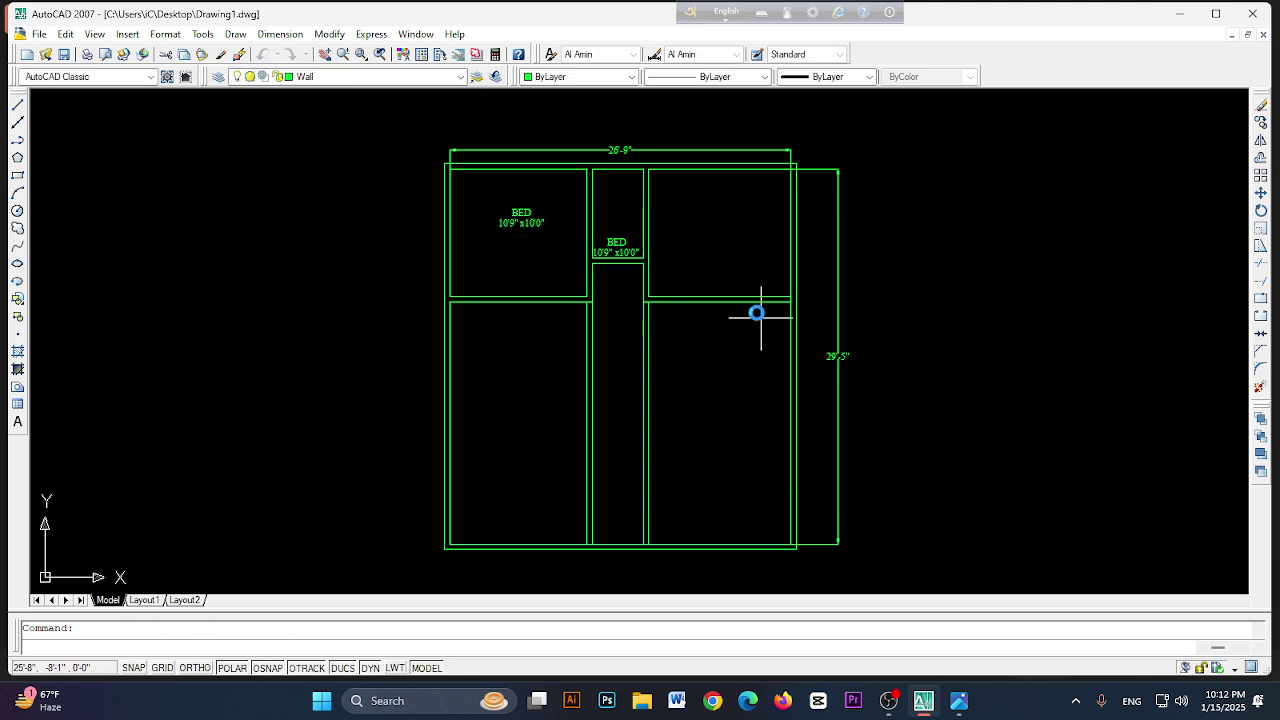
pyautogui.click(697, 233)
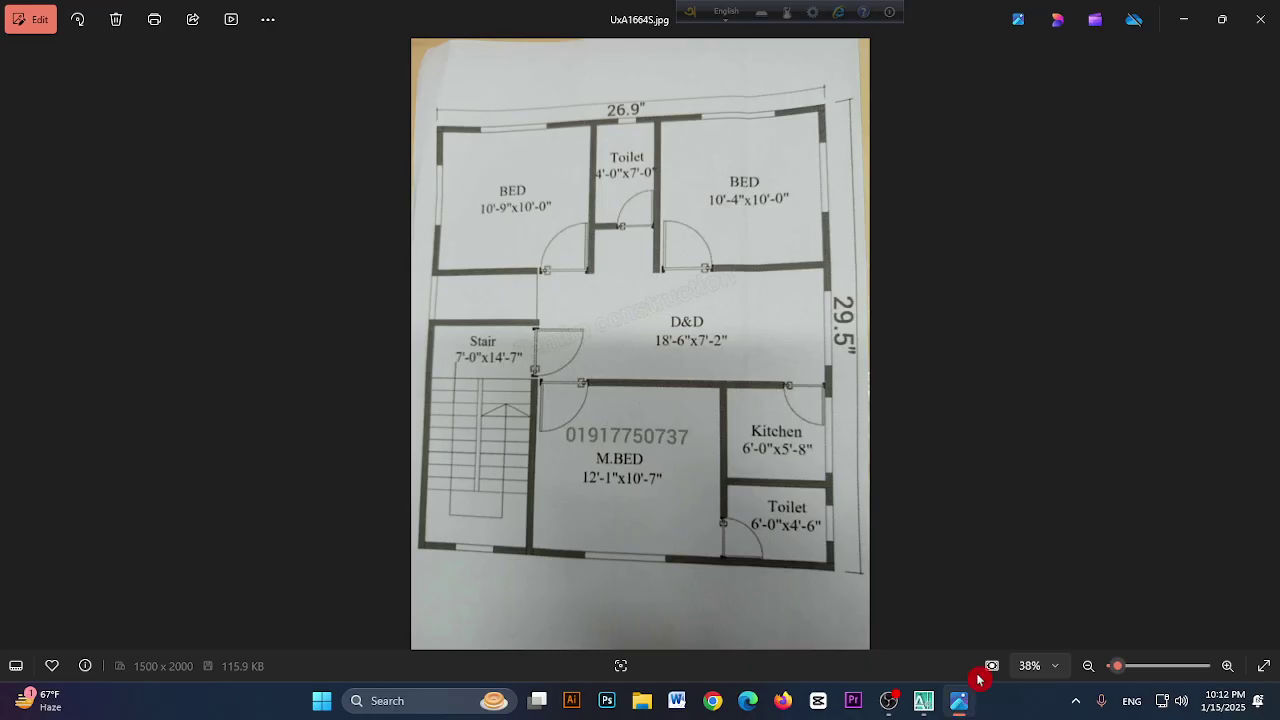
# - Check the right bedroom's size in the reference plan image and try to change its label's size line to 10'4" x10'0"
pyautogui.click(958, 700)
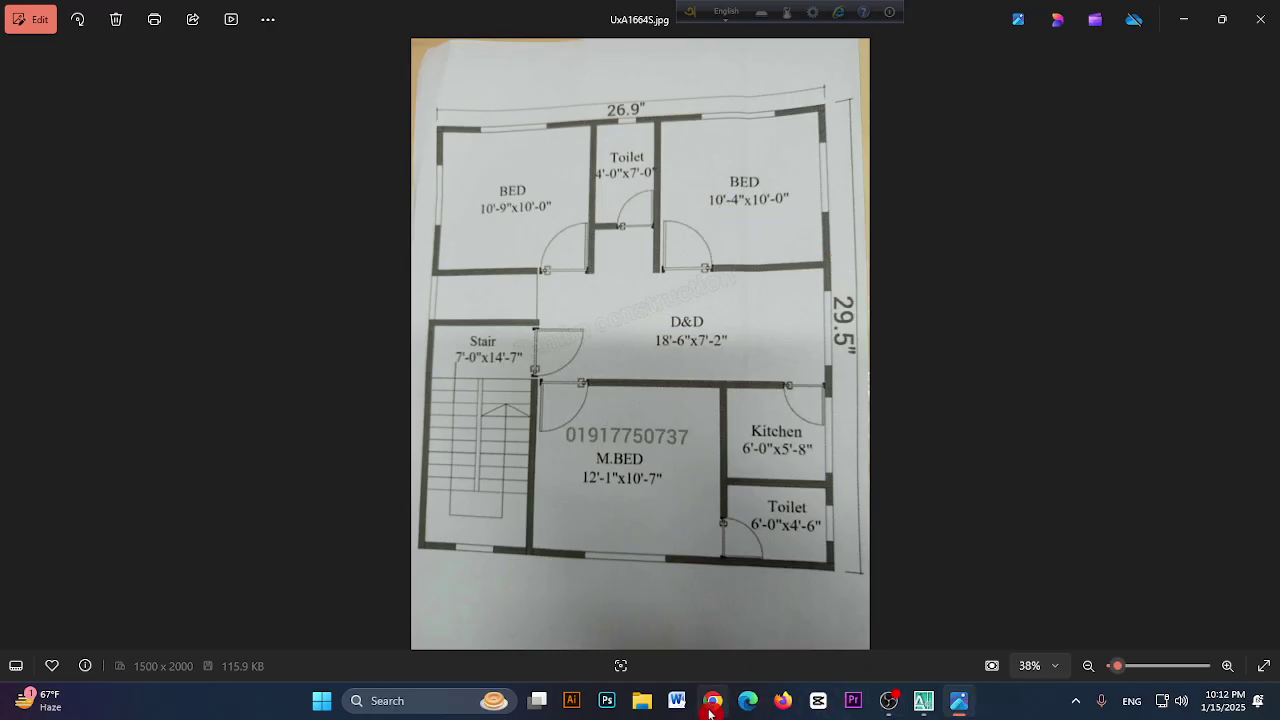
pyautogui.click(923, 700)
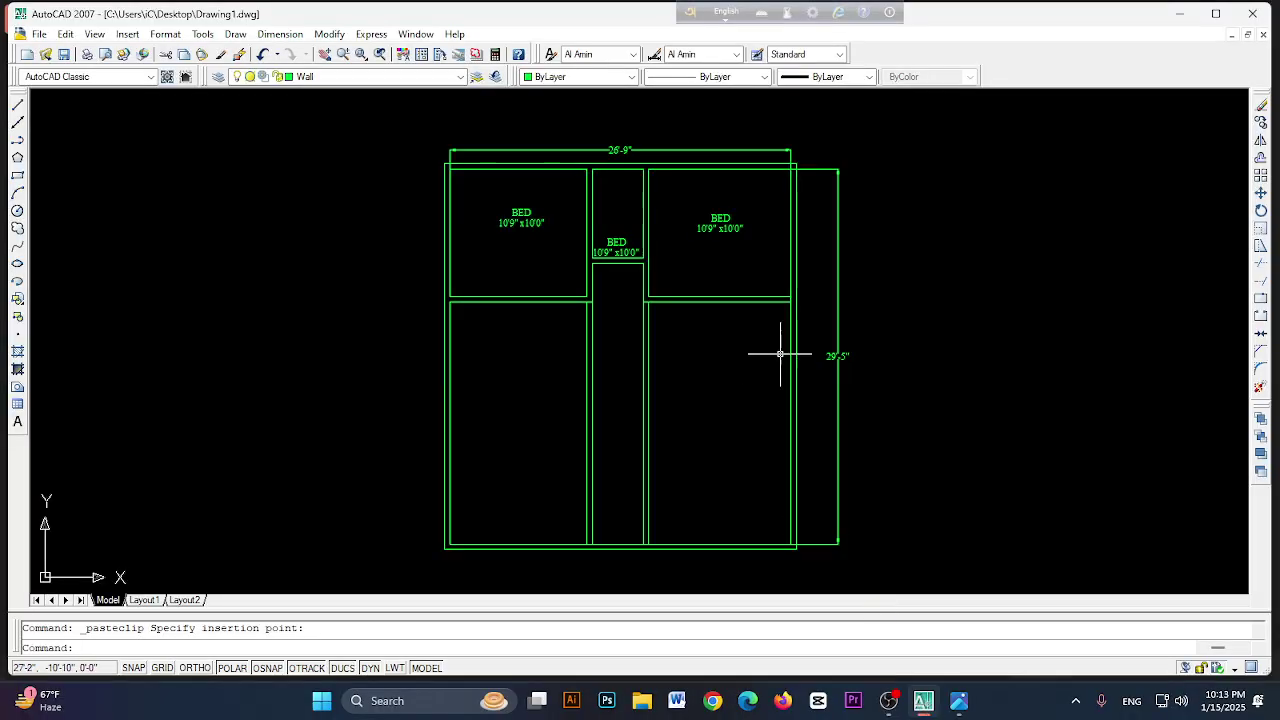
pyautogui.doubleClick(707, 228)
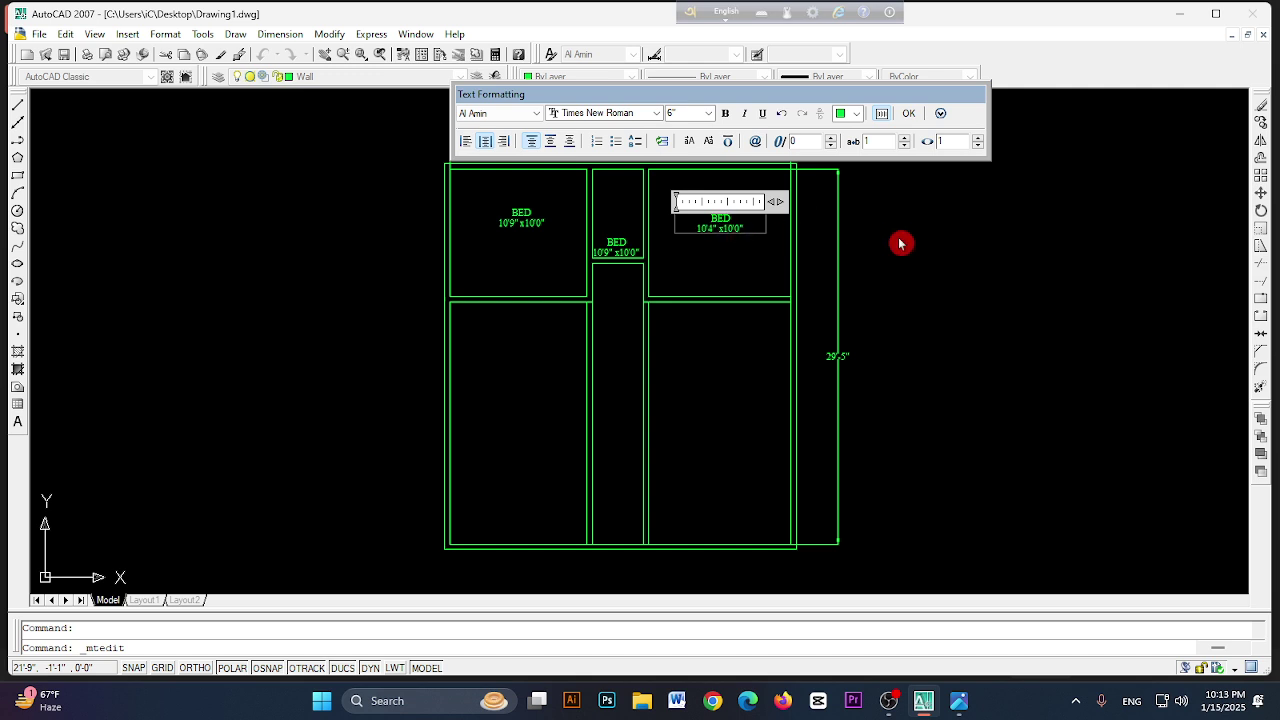
pyautogui.press('Return')
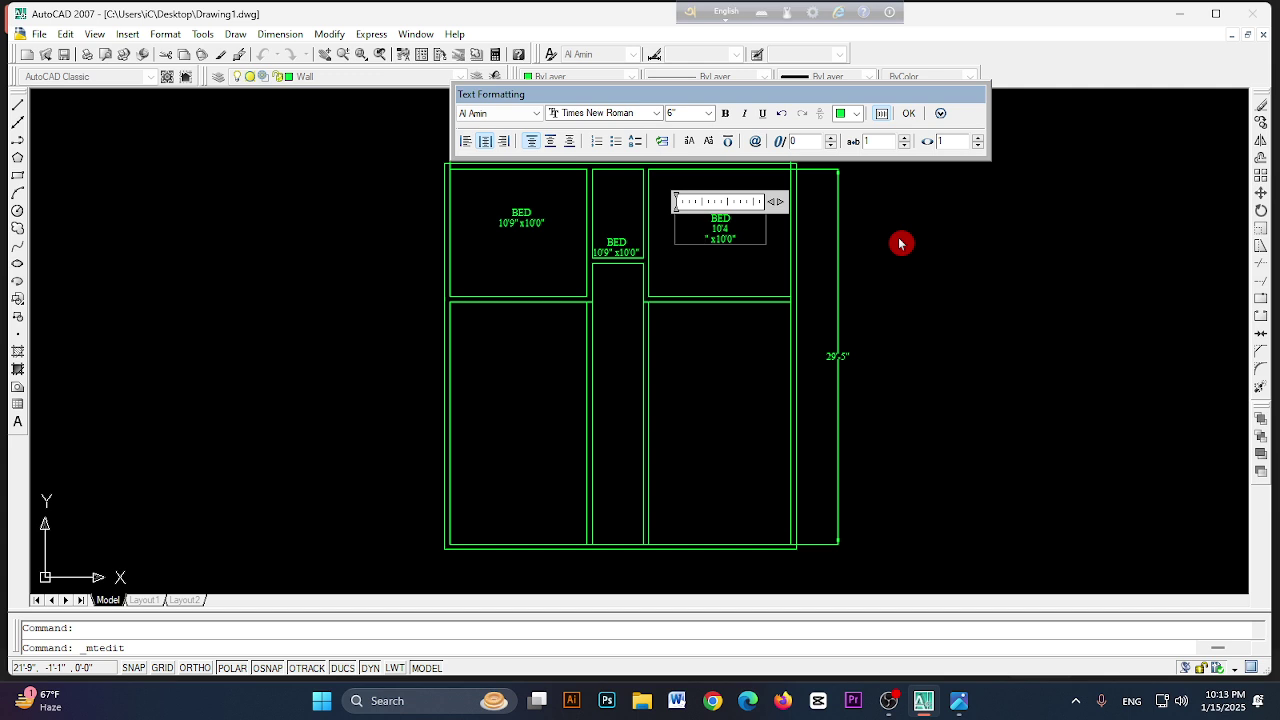
pyautogui.press('BackSpace')
pyautogui.press('BackSpace')
pyautogui.click(866, 263)
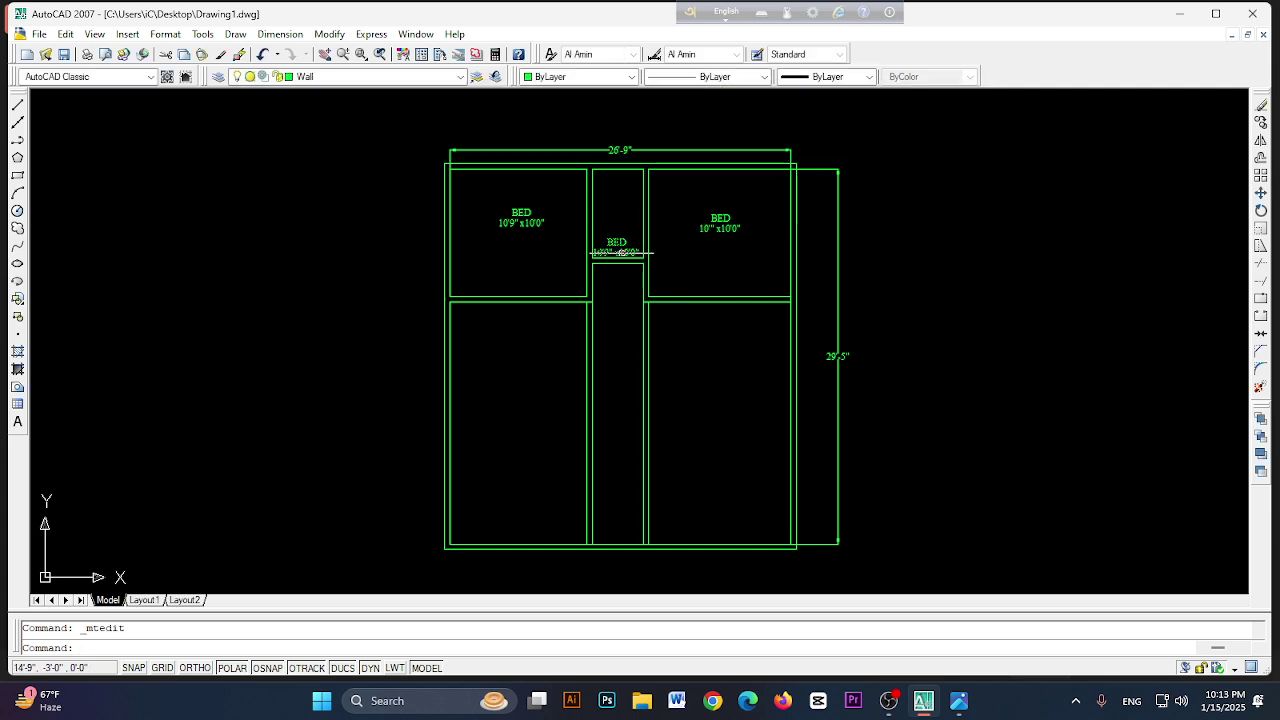
# - Replace BED with Toilet in the middle room's label and check that room's size in the reference plan image
pyautogui.click(616, 242)
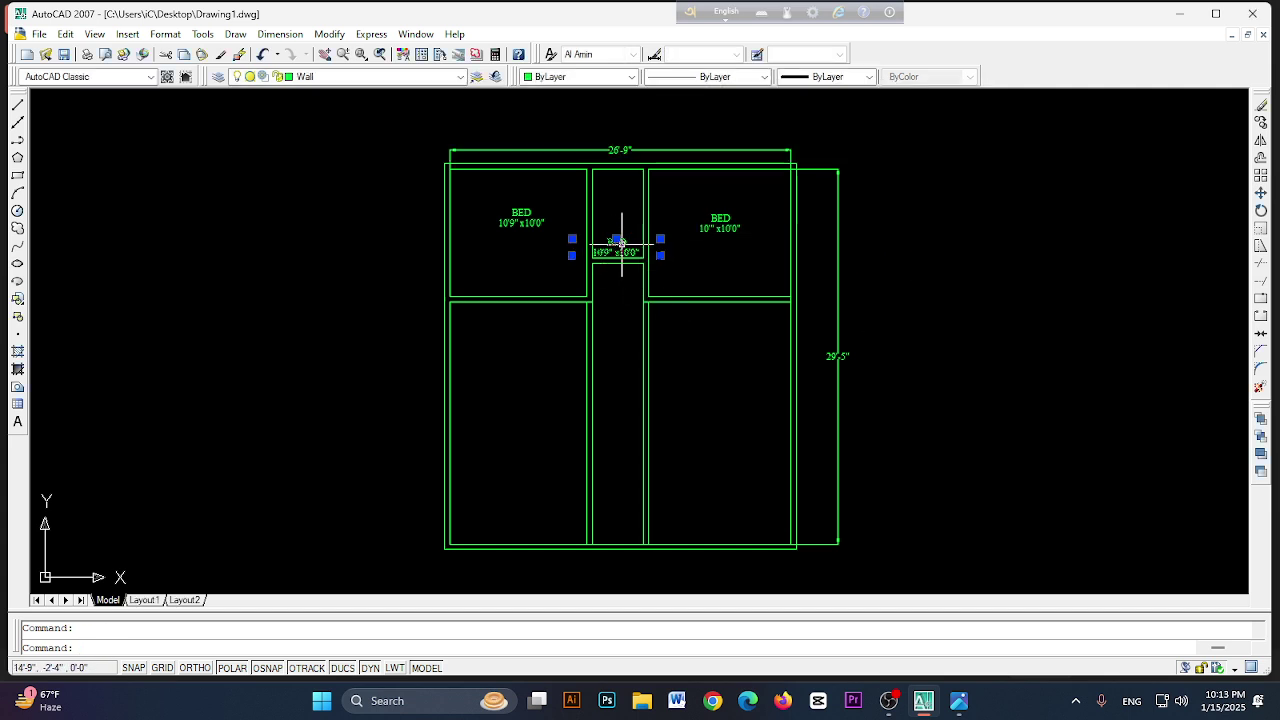
pyautogui.doubleClick(617, 243)
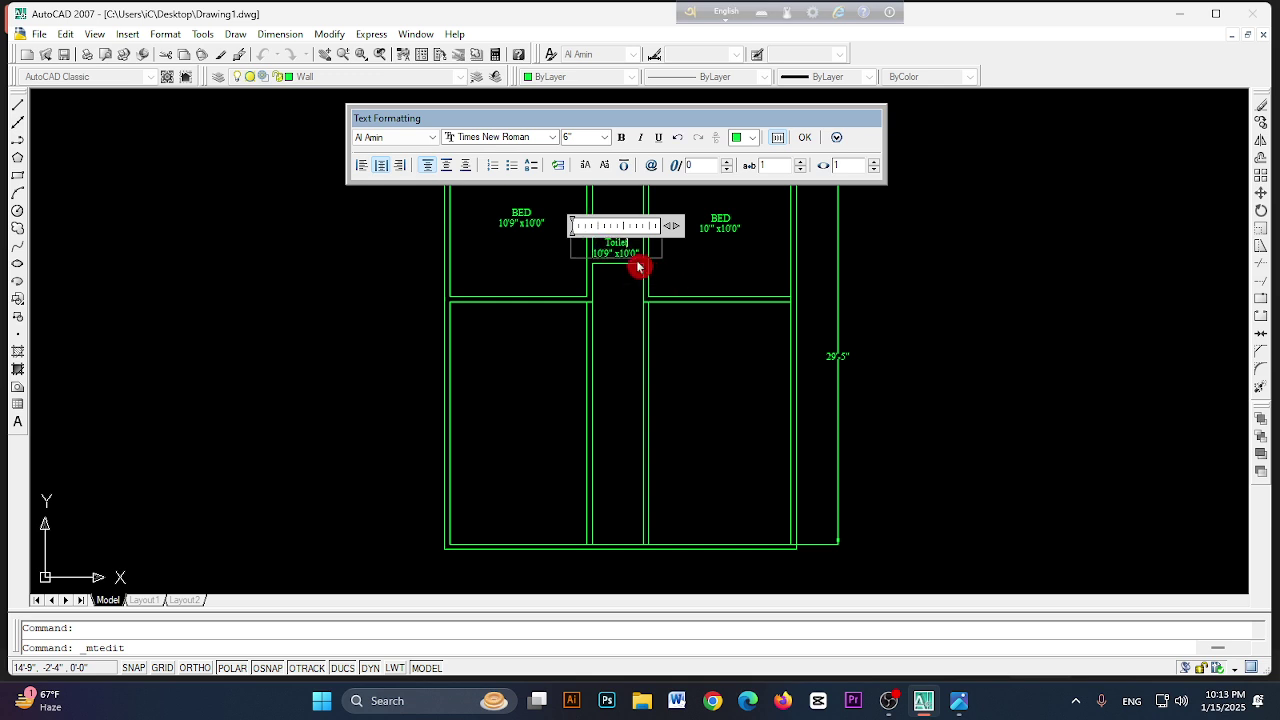
pyautogui.click(958, 700)
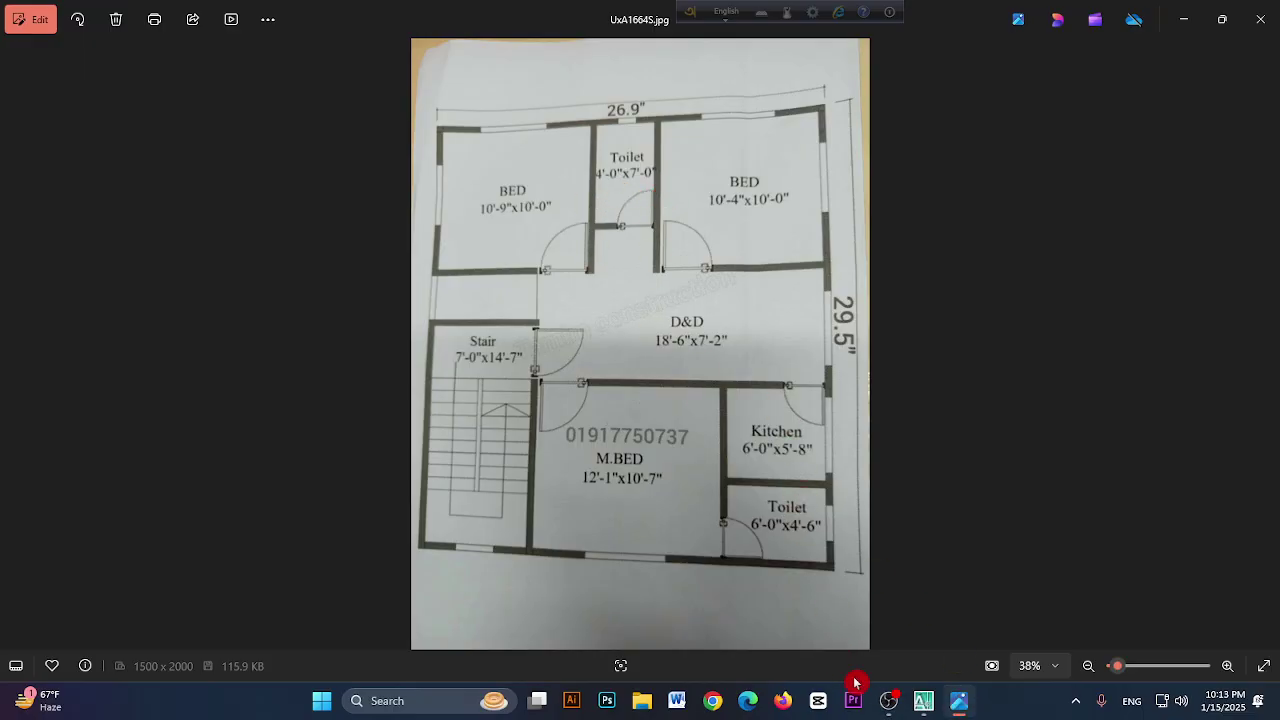
pyautogui.click(923, 700)
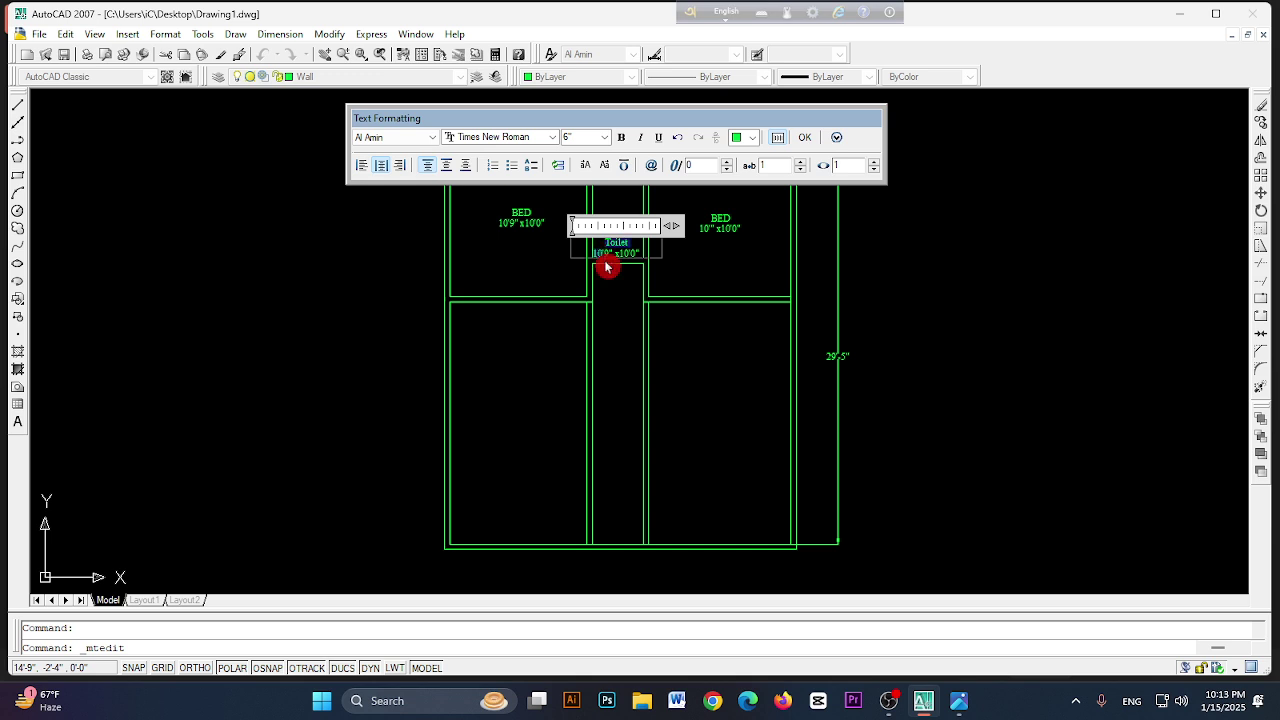
# - Change the first dimension in the Toilet label's size line to 4'0"
pyautogui.scroll(3, 598, 250)
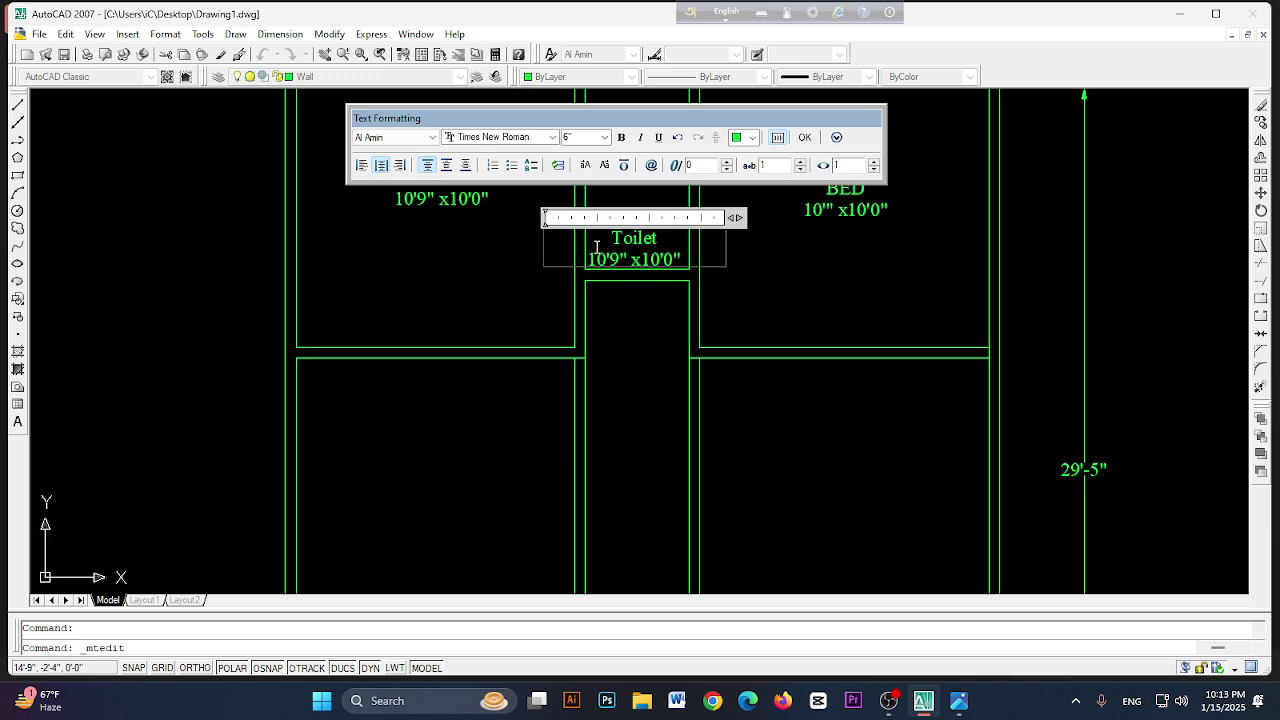
pyautogui.scroll(2, 596, 255)
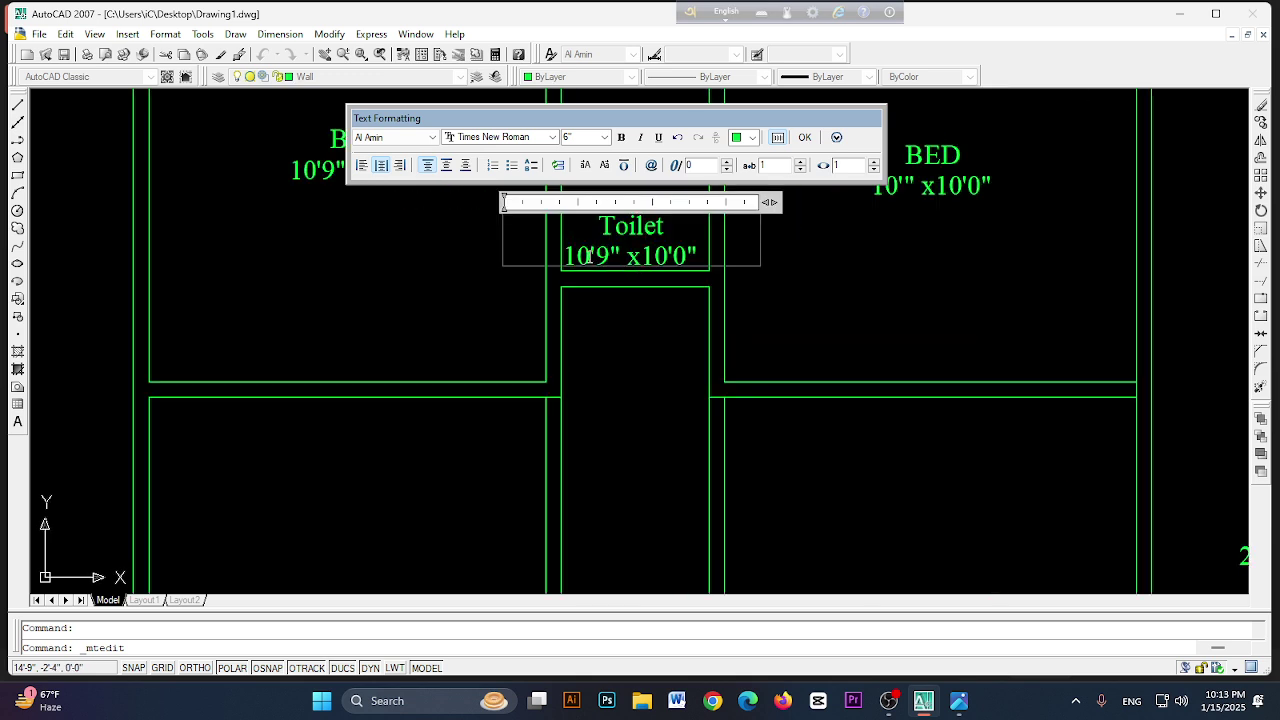
pyautogui.click(590, 262)
pyautogui.press('BackSpace')
pyautogui.press('BackSpace')
pyautogui.write('4')
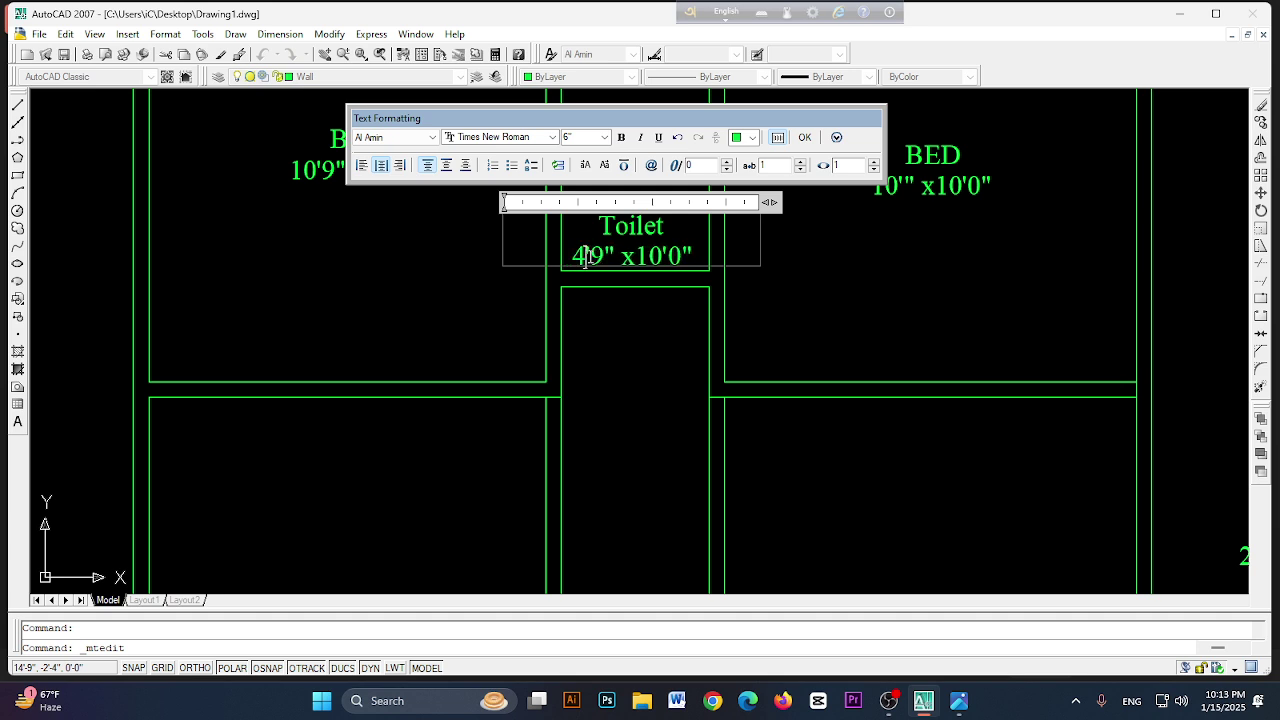
pyautogui.press('BackSpace')
pyautogui.write('0')
# - Remove the 10 from the Toilet label's second dimension, try to enter 7 in its place, and finish editing the text
pyautogui.click(662, 258)
pyautogui.press('BackSpace')
pyautogui.press('BackSpace')
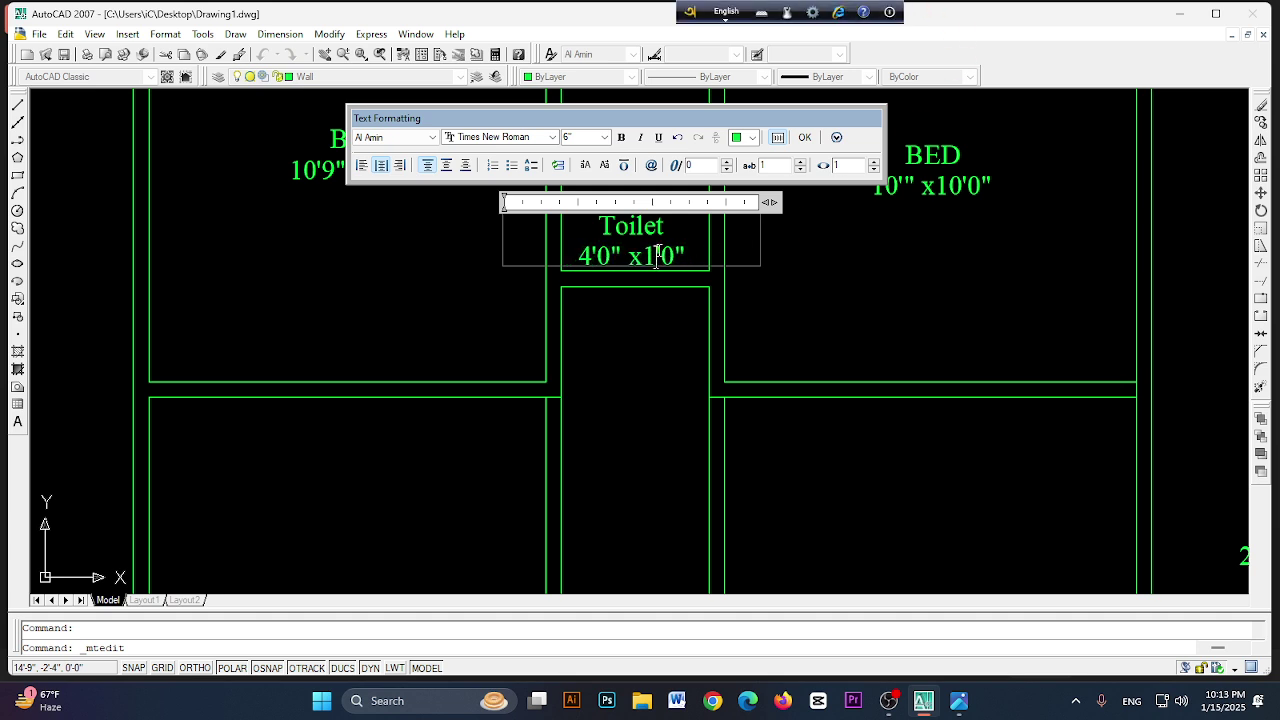
pyautogui.write('7')
pyautogui.press('BackSpace')
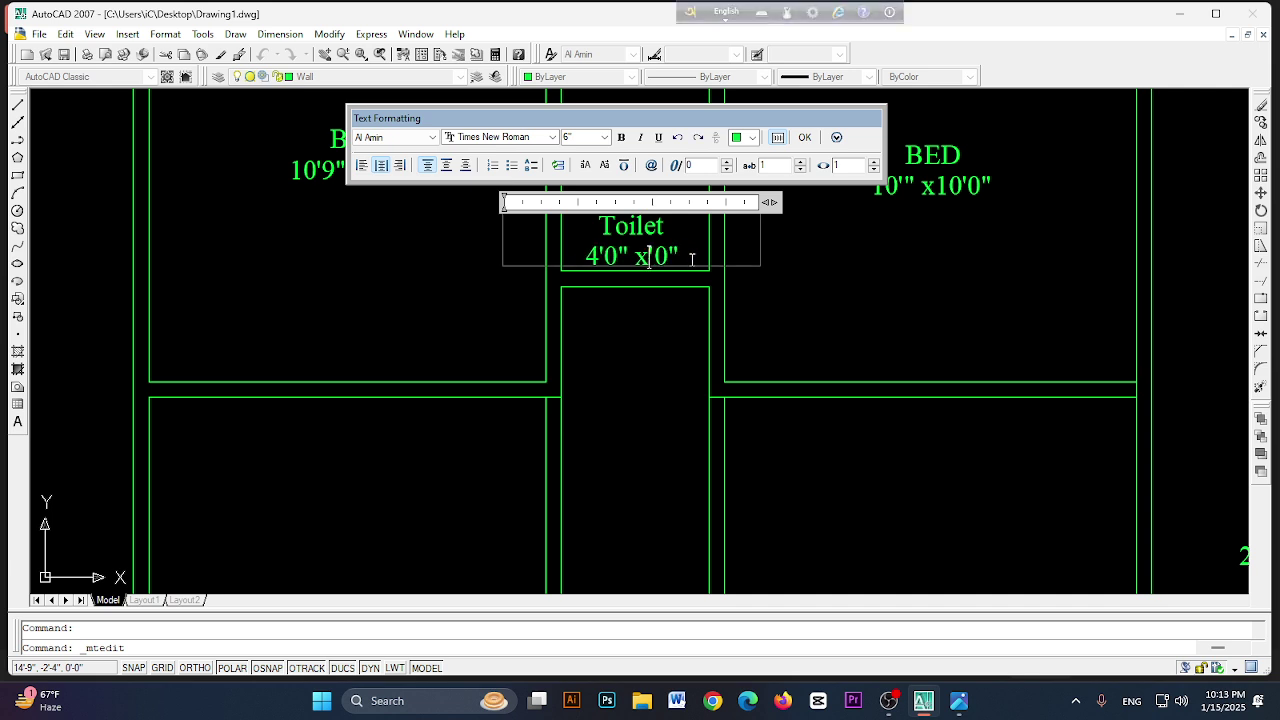
pyautogui.click(825, 267)
# - Move the Toilet label up, clear of the lower wall, to the middle of the toilet room
pyautogui.click(632, 226)
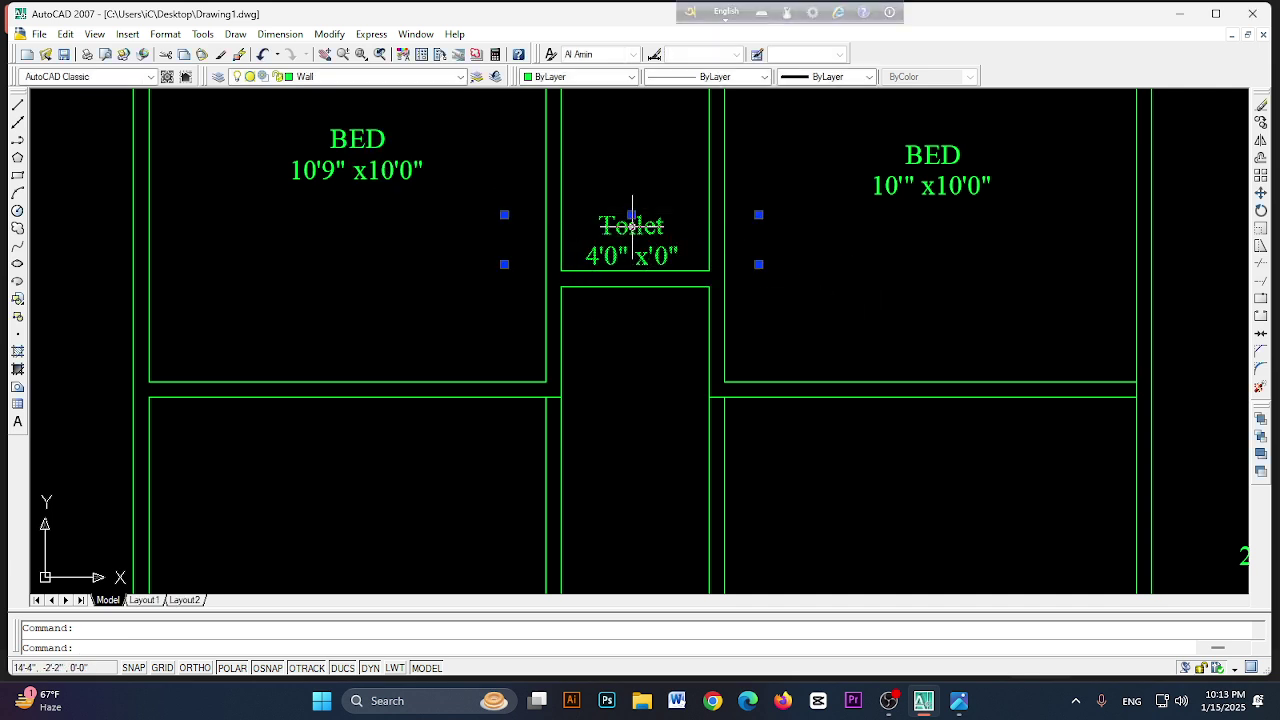
pyautogui.keyDown('ctrl'); pyautogui.moveTo(631, 226); pyautogui.dragTo(638, 115); pyautogui.keyUp('ctrl')
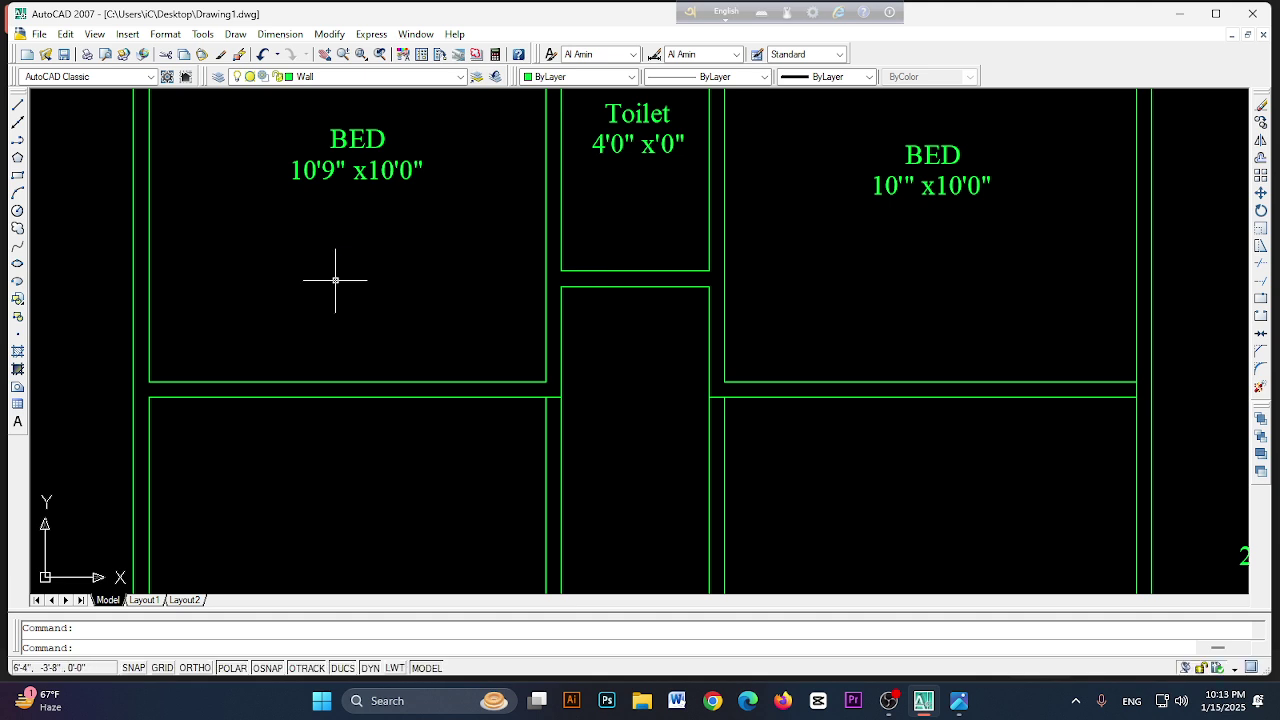
pyautogui.scroll(-5, 352, 280)
pyautogui.scroll(4, 666, 363)
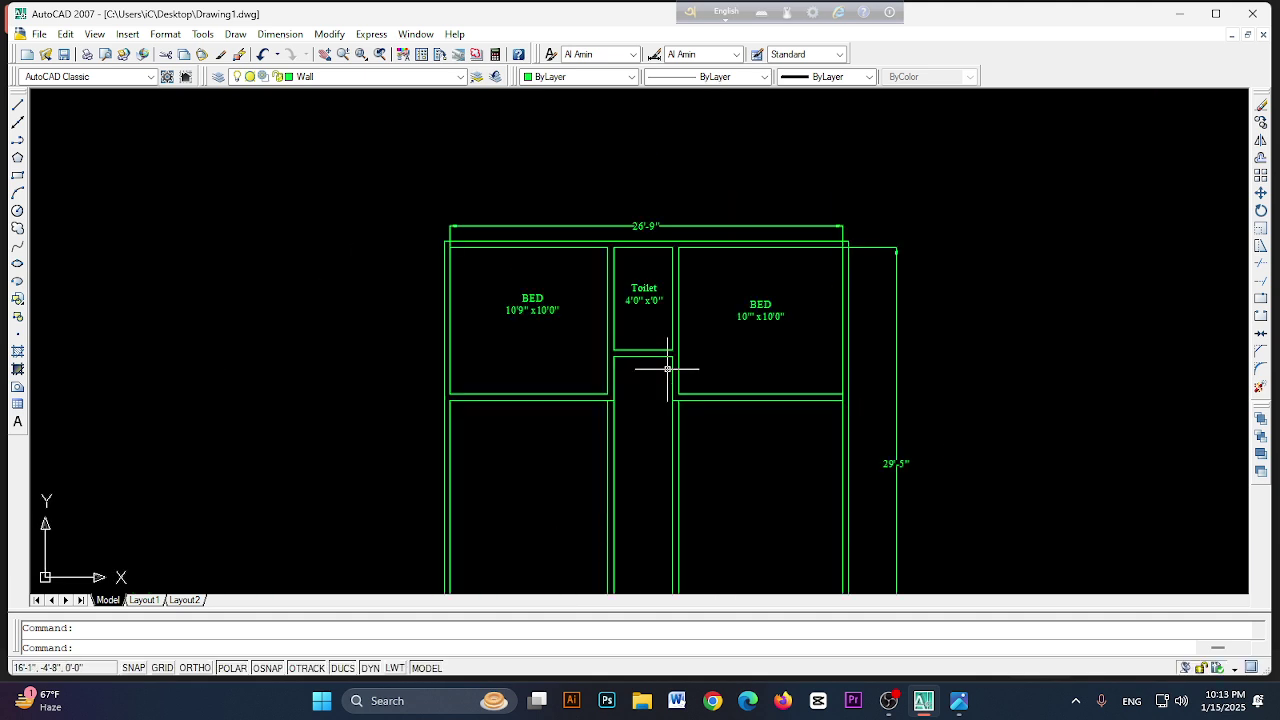
pyautogui.scroll(-3, 666, 363)
pyautogui.scroll(3, 668, 370)
pyautogui.scroll(-2, 668, 370)
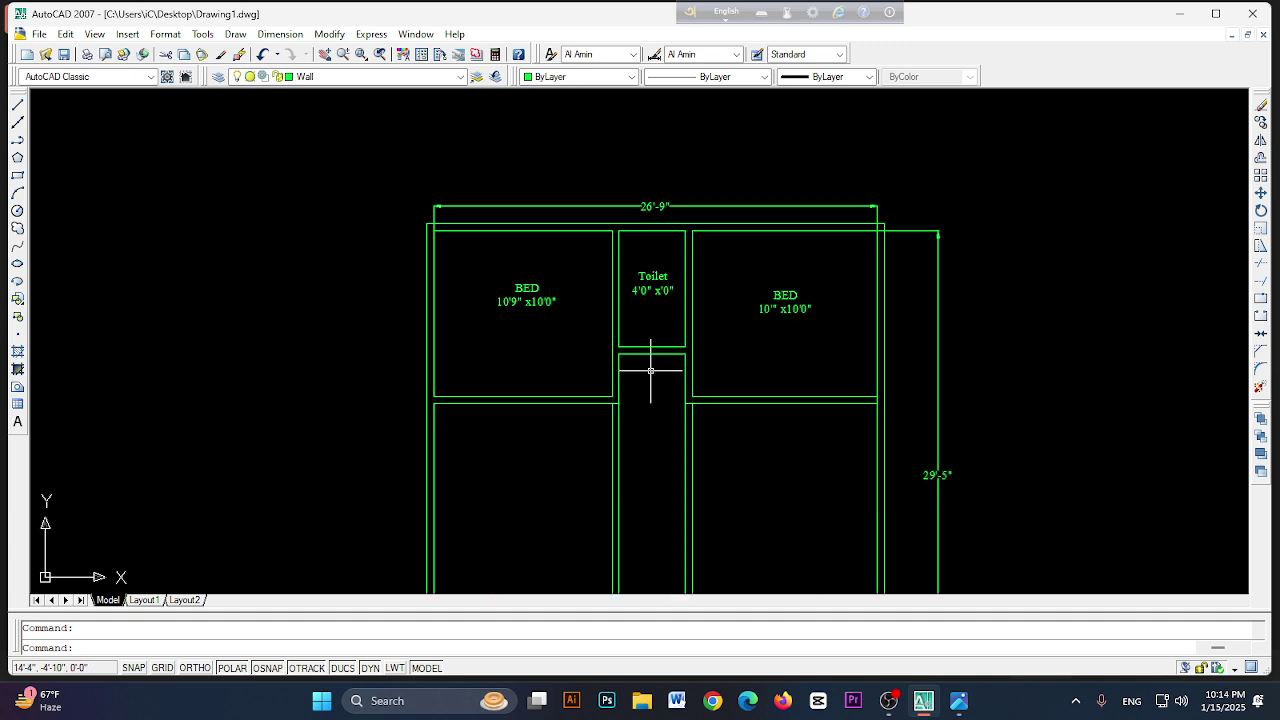
# - Check the D&D room's size in the reference plan image, and offset the lower wall lines of both bedrooms downward by 7'2"
pyautogui.press('Return')
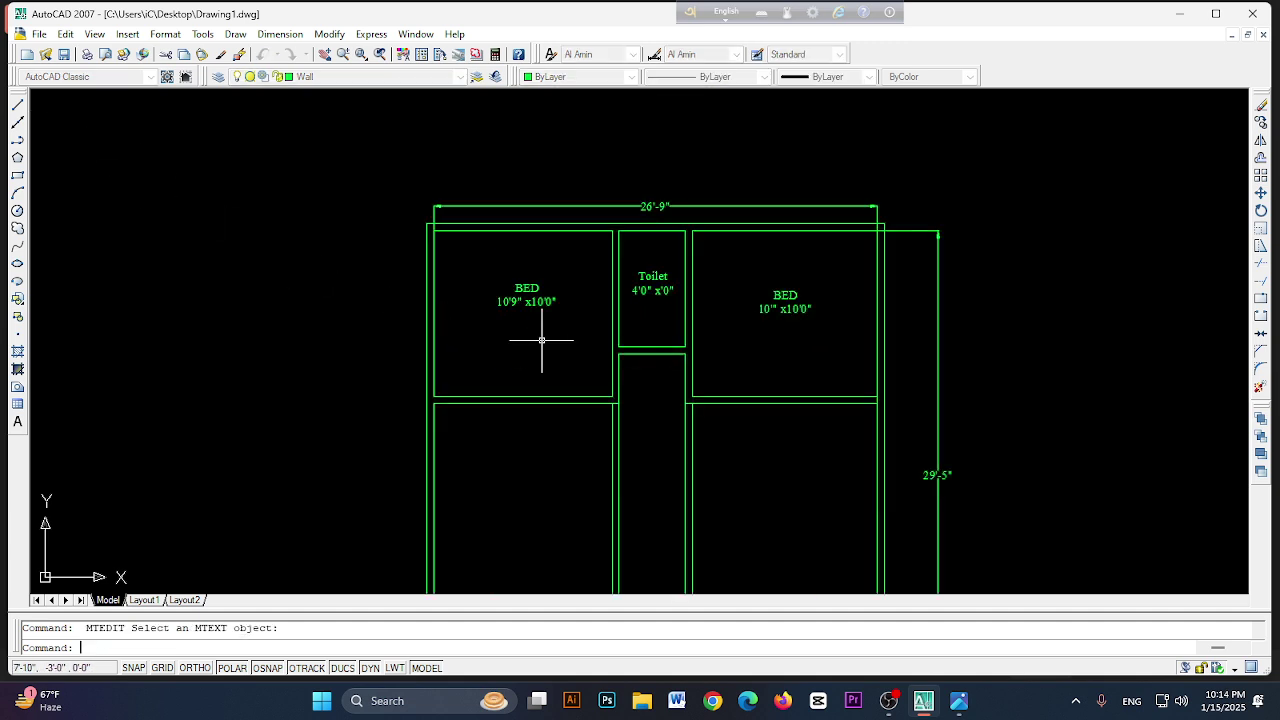
pyautogui.moveTo(540, 340)
pyautogui.mouseDown(button='middle')
pyautogui.moveTo(485, 263)
pyautogui.moveTo(451, 180)
pyautogui.moveTo(423, 217)
pyautogui.mouseUp(button='middle')
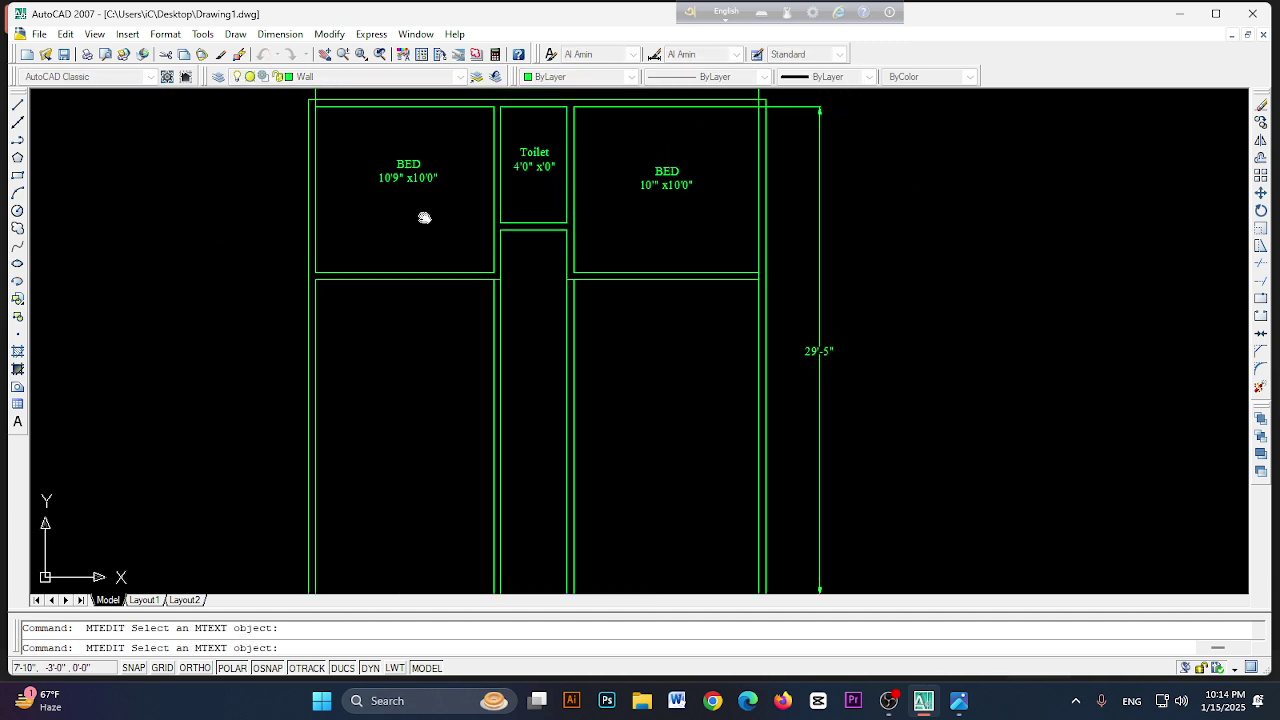
pyautogui.click(952, 705)
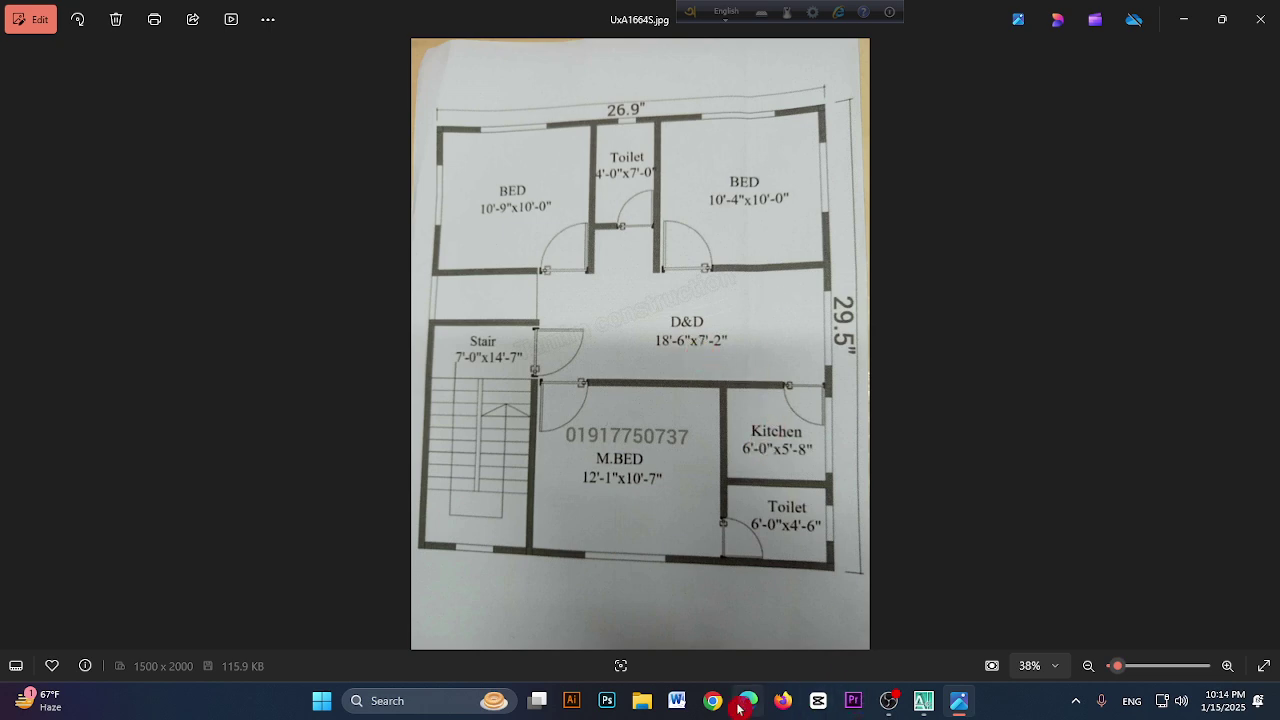
pyautogui.click(923, 700)
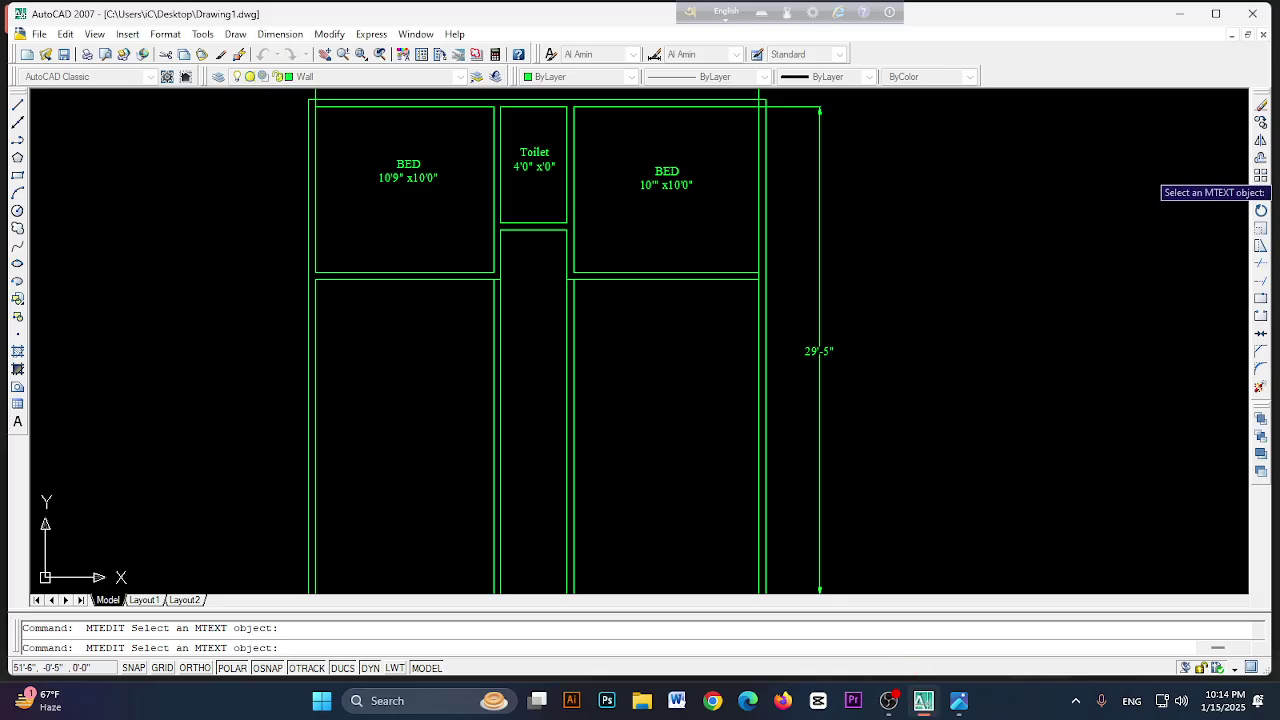
pyautogui.click(1261, 157)
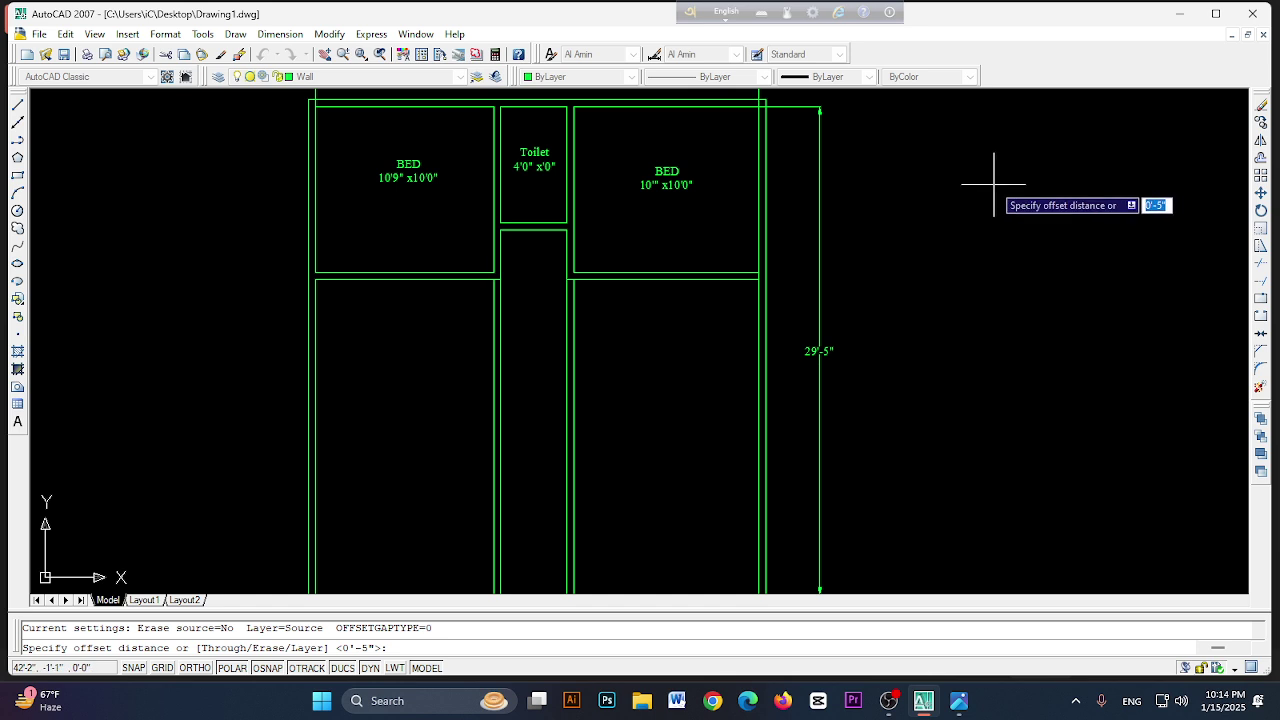
pyautogui.write('7')
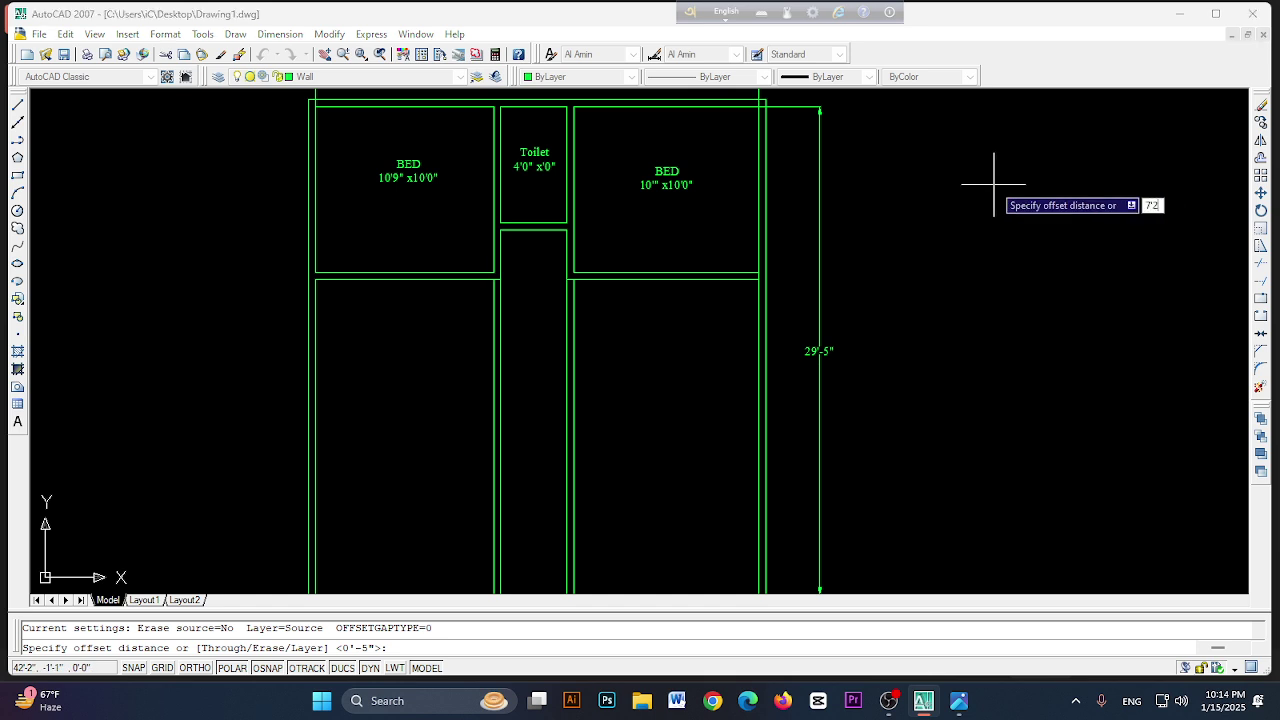
pyautogui.write('\'2"')
pyautogui.press('Return')
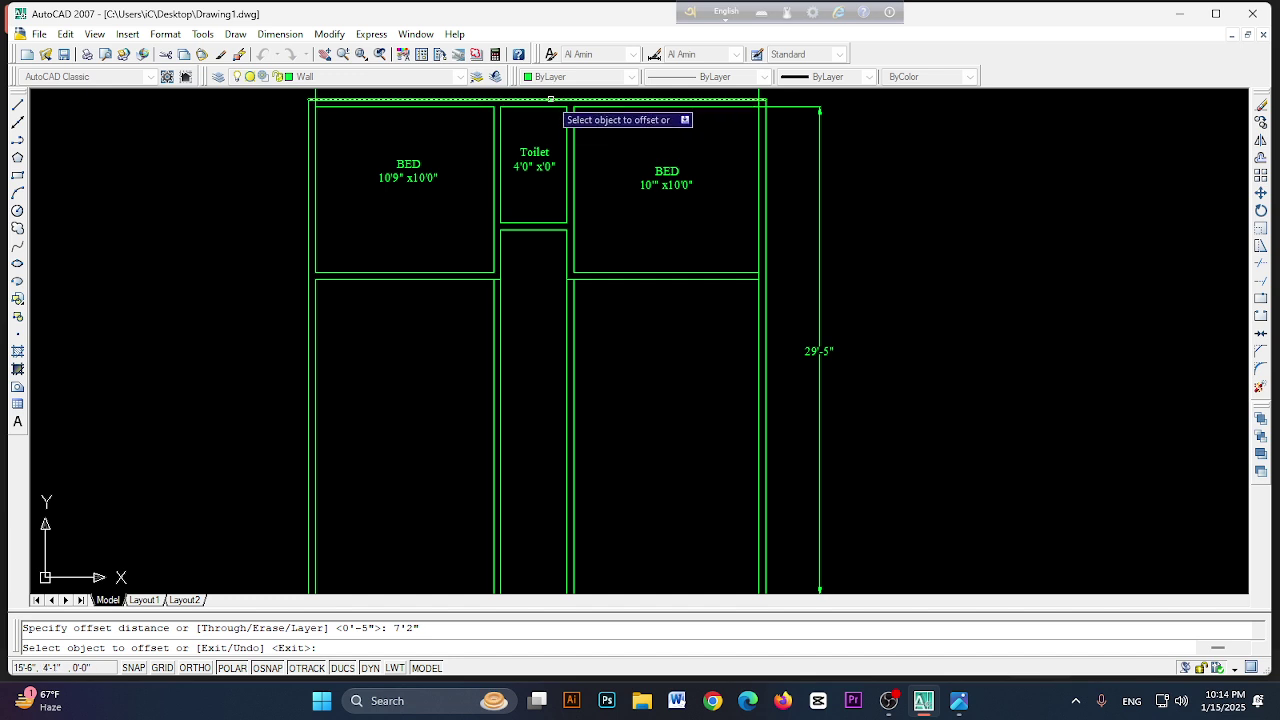
pyautogui.click(604, 280)
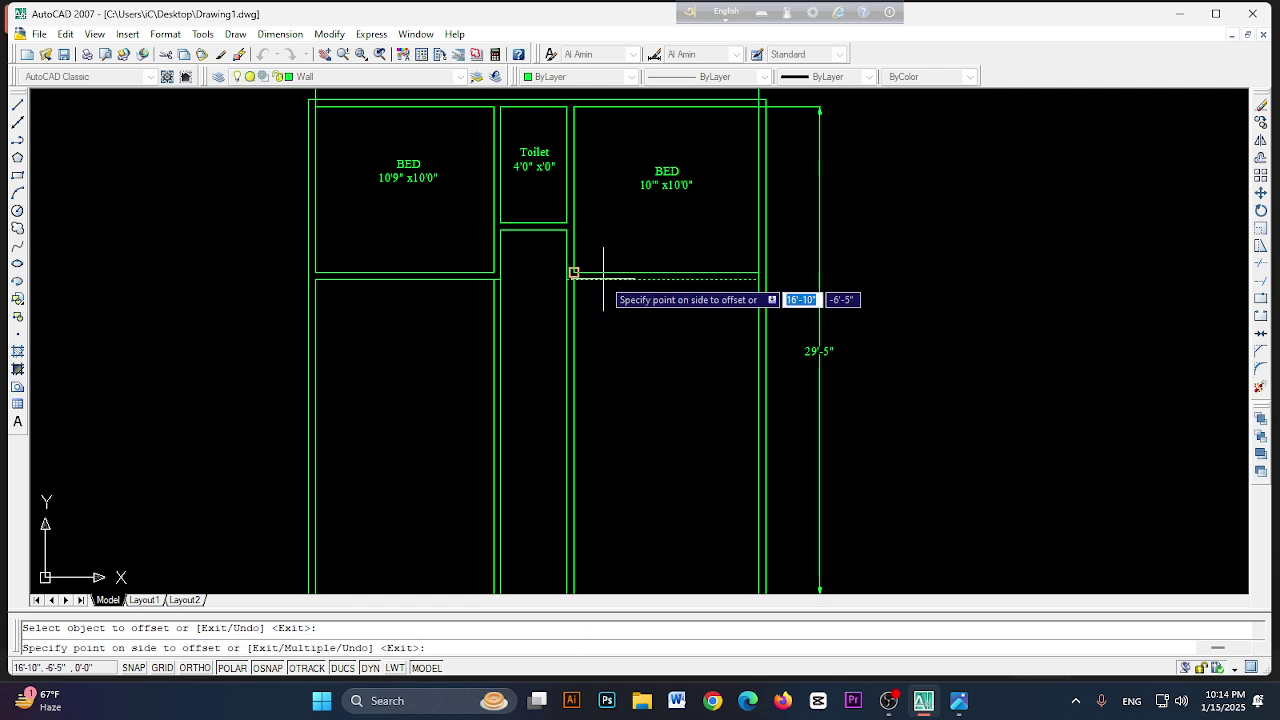
pyautogui.click(655, 470)
pyautogui.click(398, 280)
pyautogui.click(407, 431)
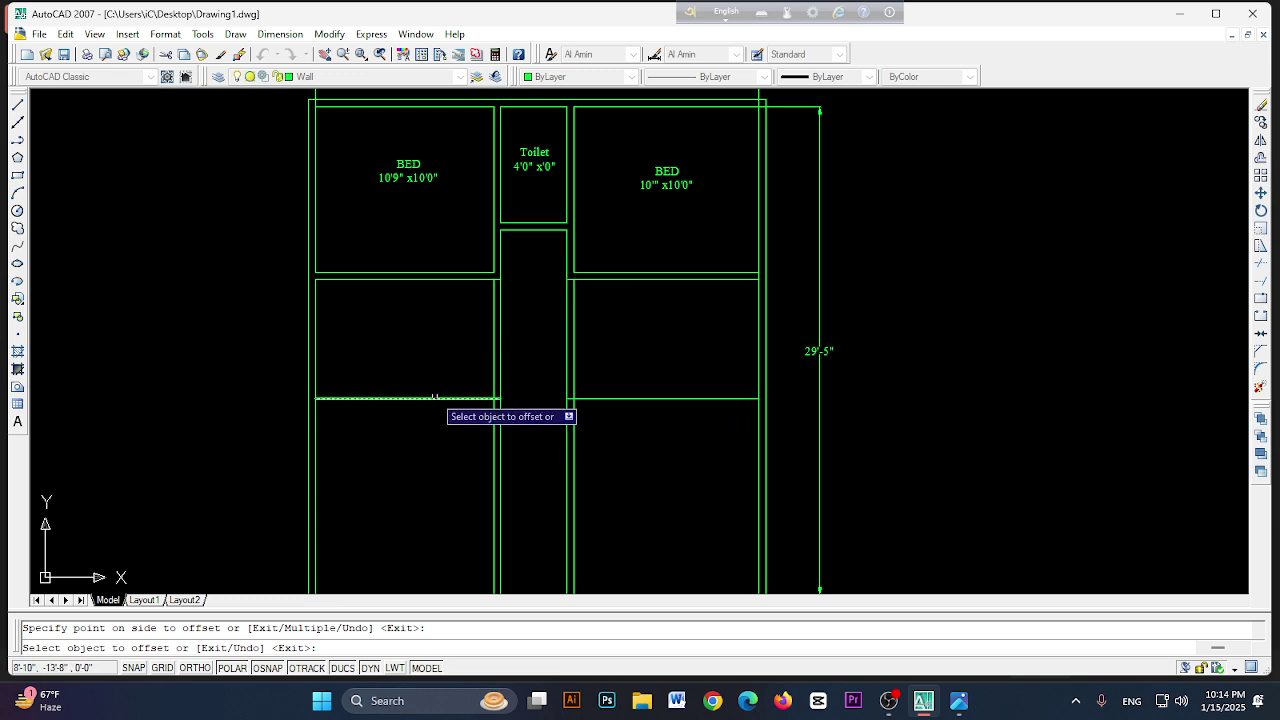
# - Extend the new wall line below the right bedroom across the central passage to meet the line below the left bedroom
pyautogui.click(1258, 180)
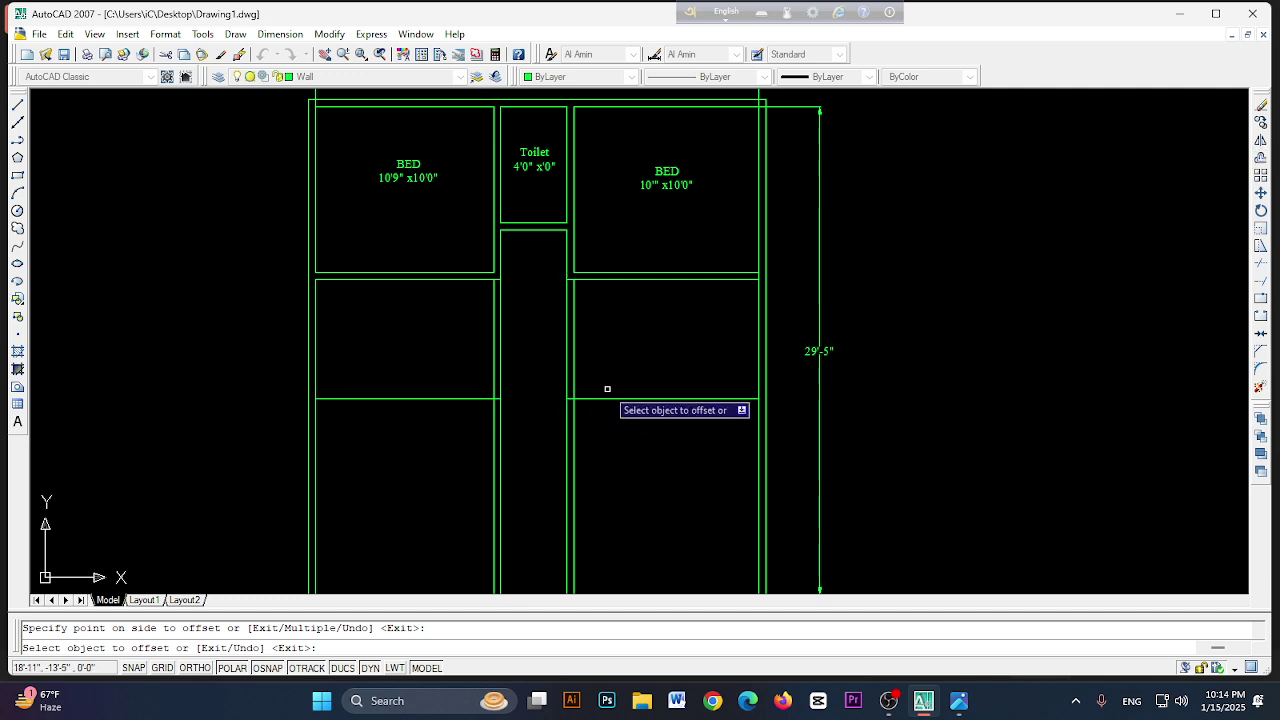
pyautogui.click(1264, 363)
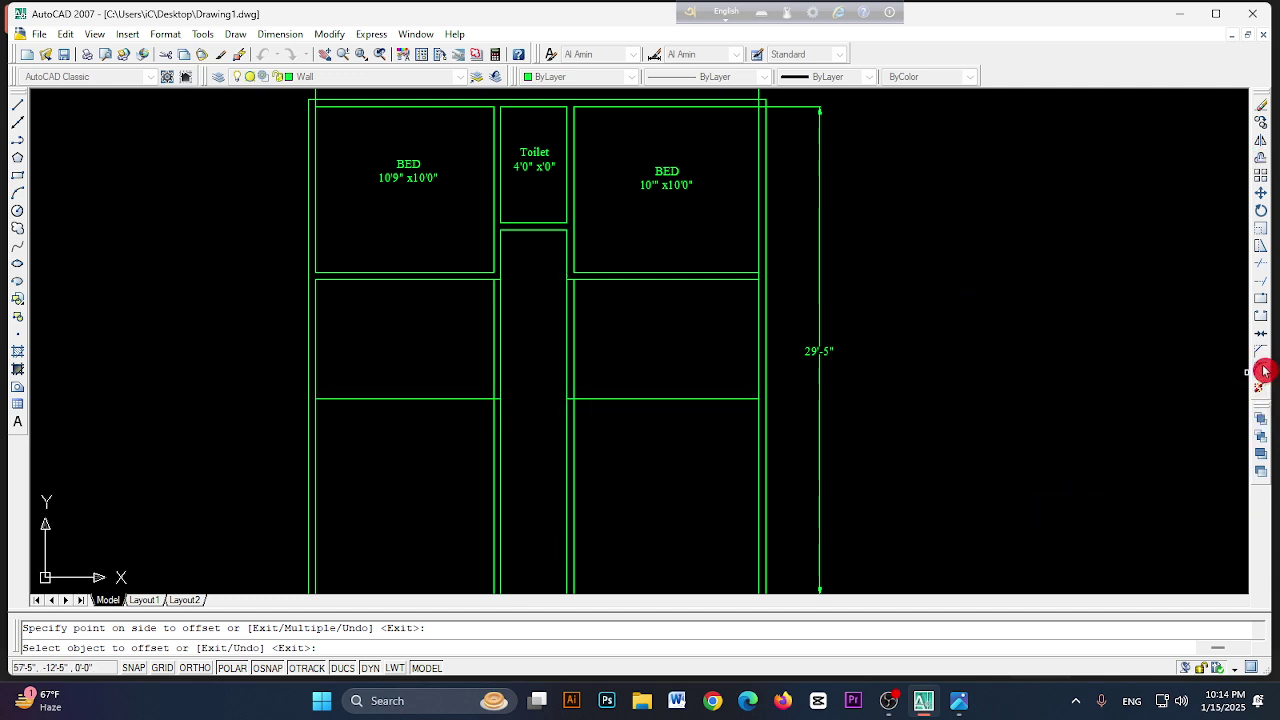
pyautogui.click(1261, 286)
pyautogui.press('Return')
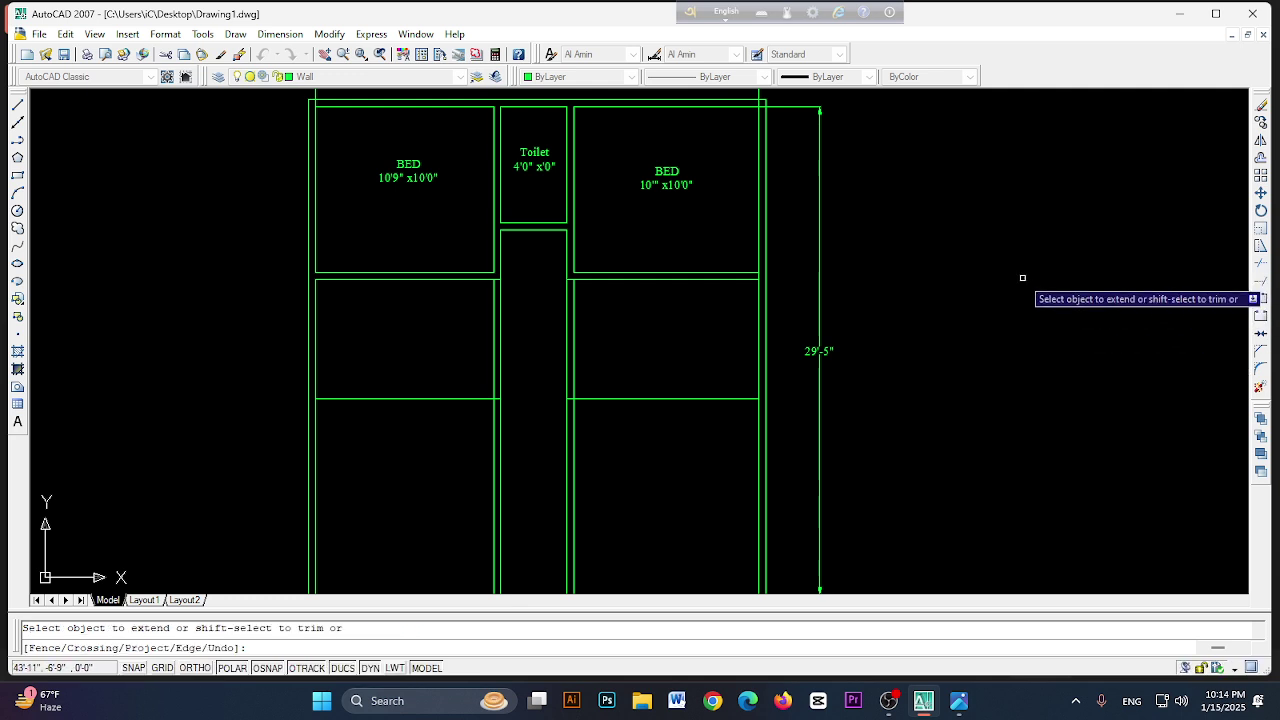
pyautogui.click(605, 399)
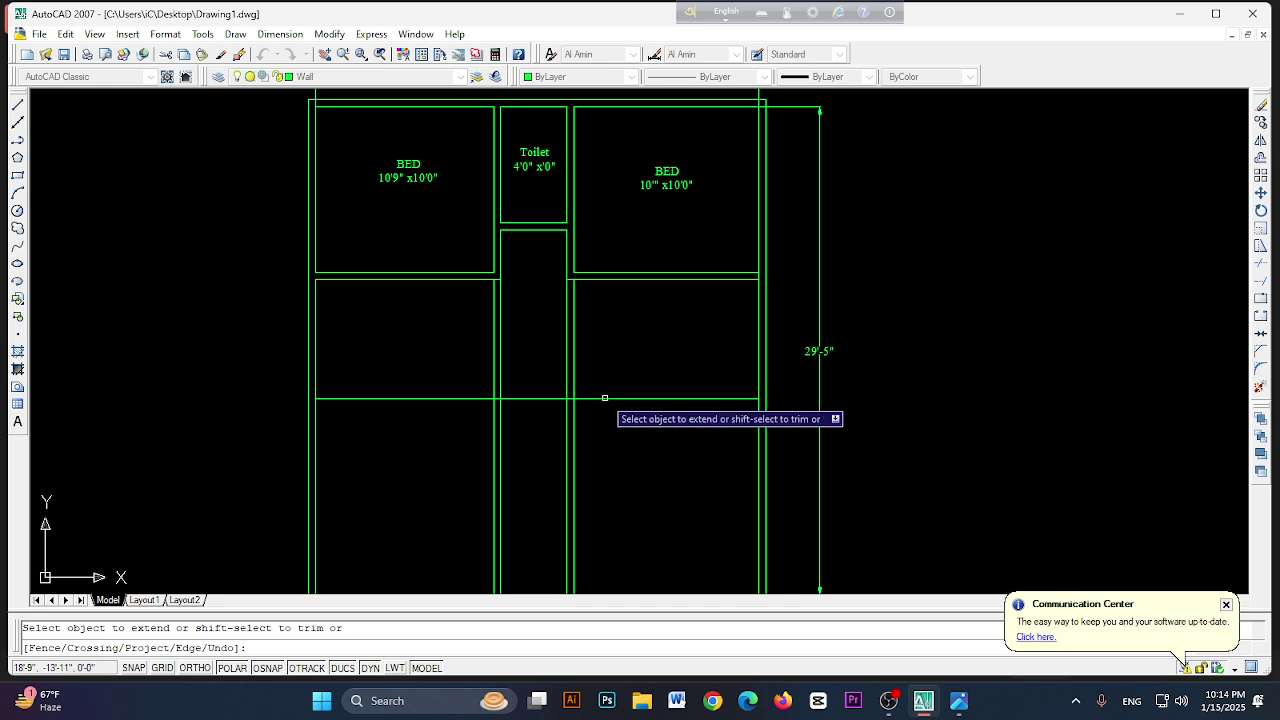
pyautogui.click(522, 399)
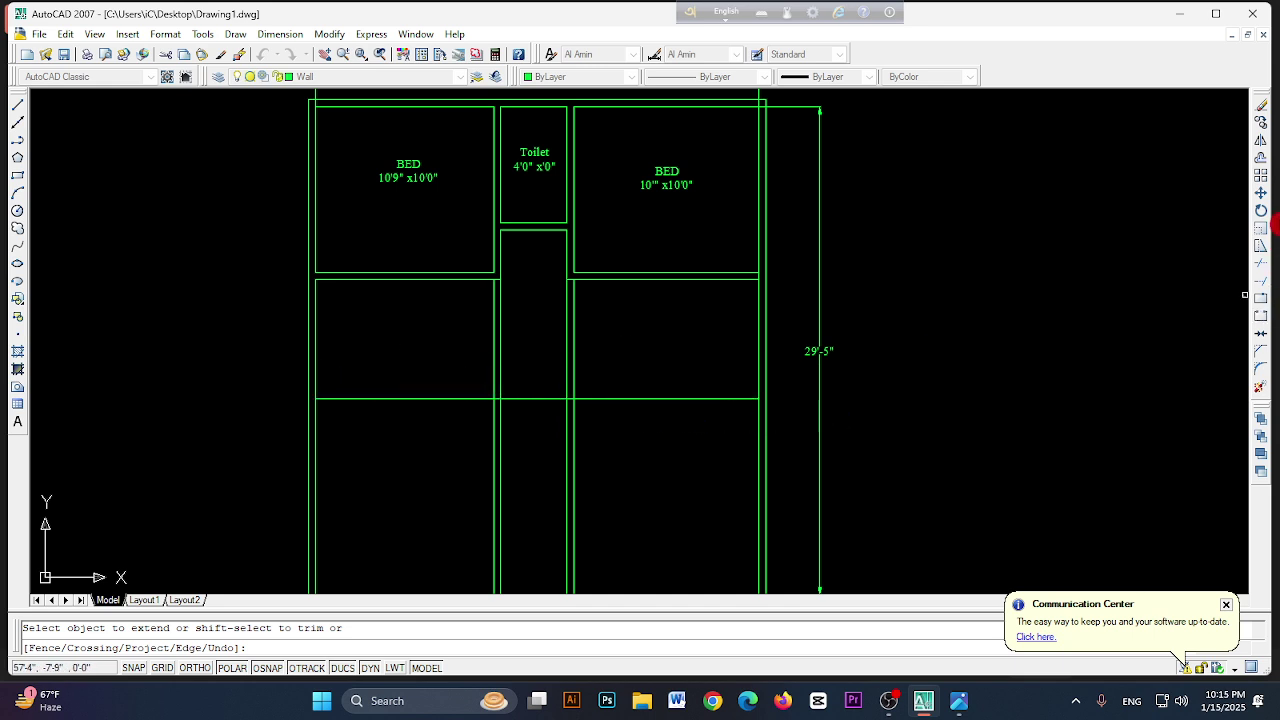
pyautogui.click(1264, 161)
pyautogui.rightClick(1264, 161)
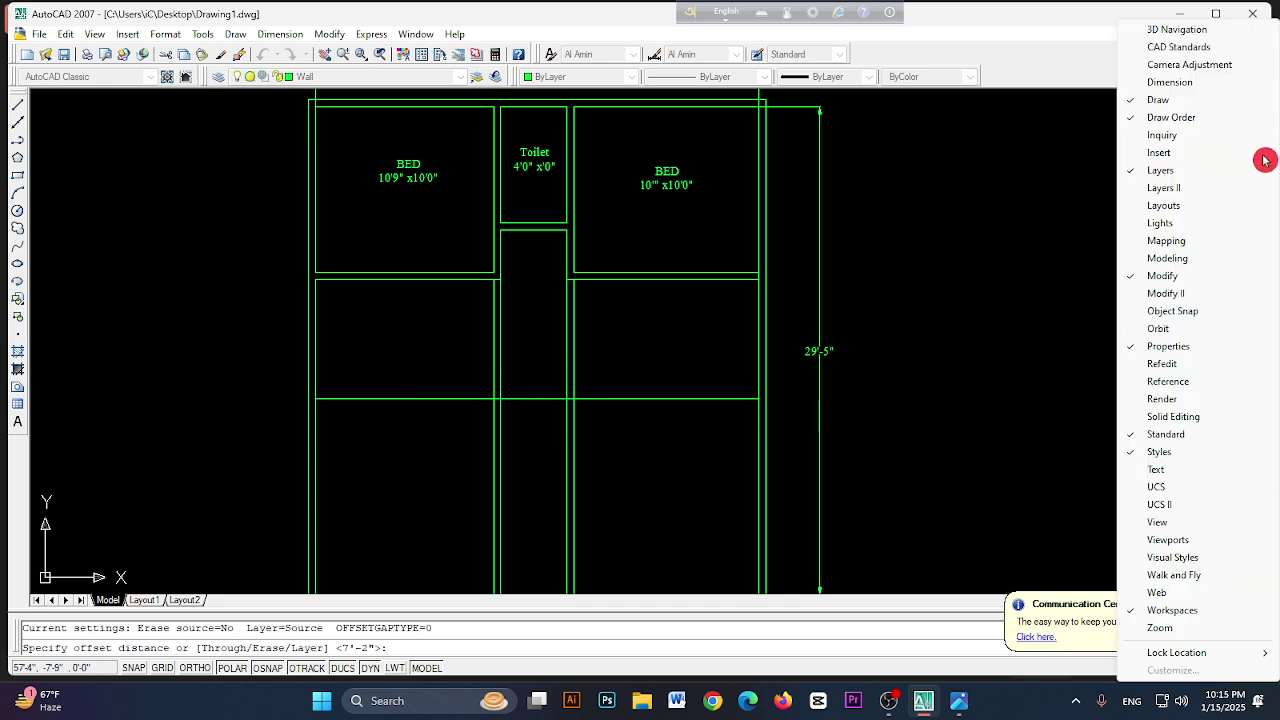
pyautogui.click(1073, 207)
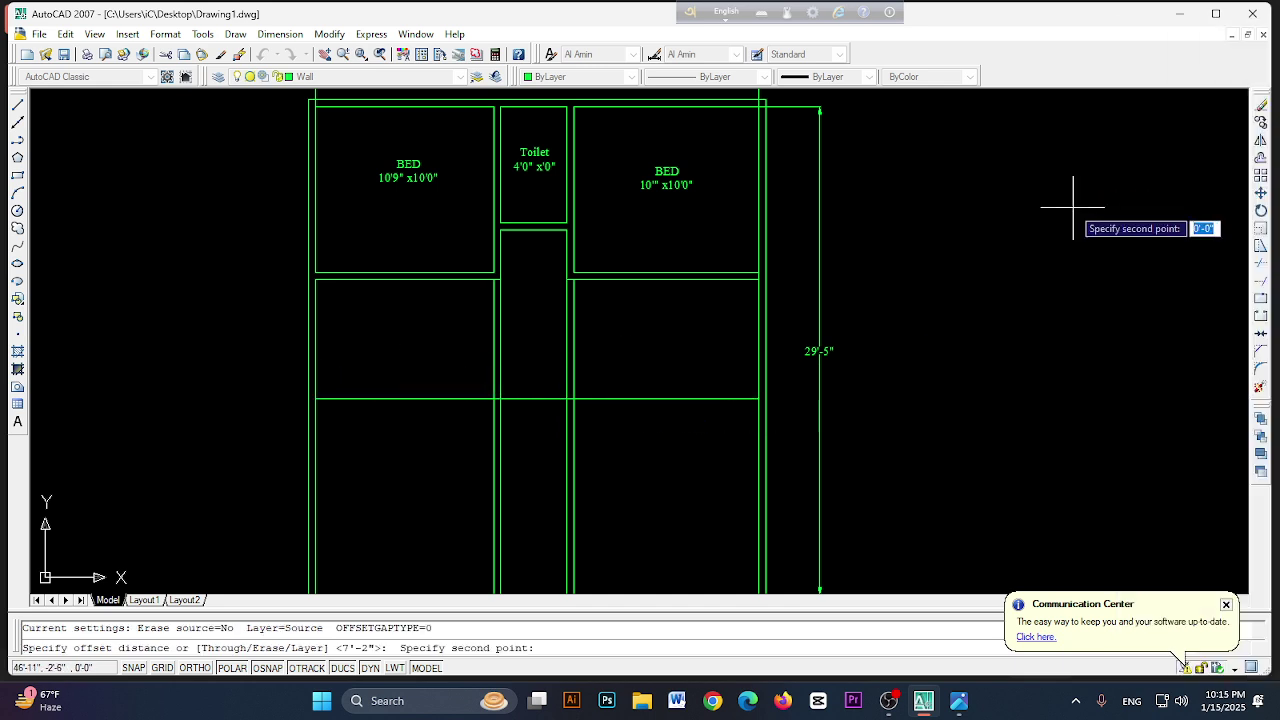
# - Offset both segments of the D&D room's lower wall line 5" downward to give the wall its thickness
pyautogui.click(1261, 158)
pyautogui.write('5')
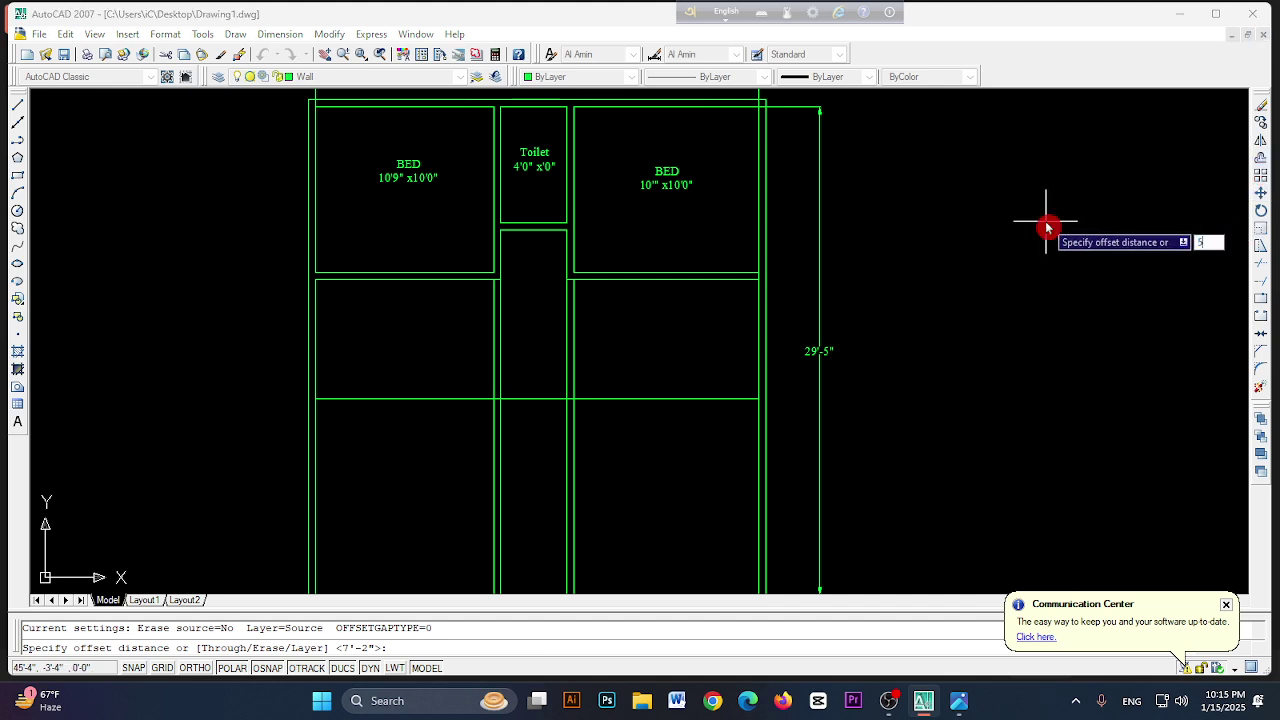
pyautogui.press('Return')
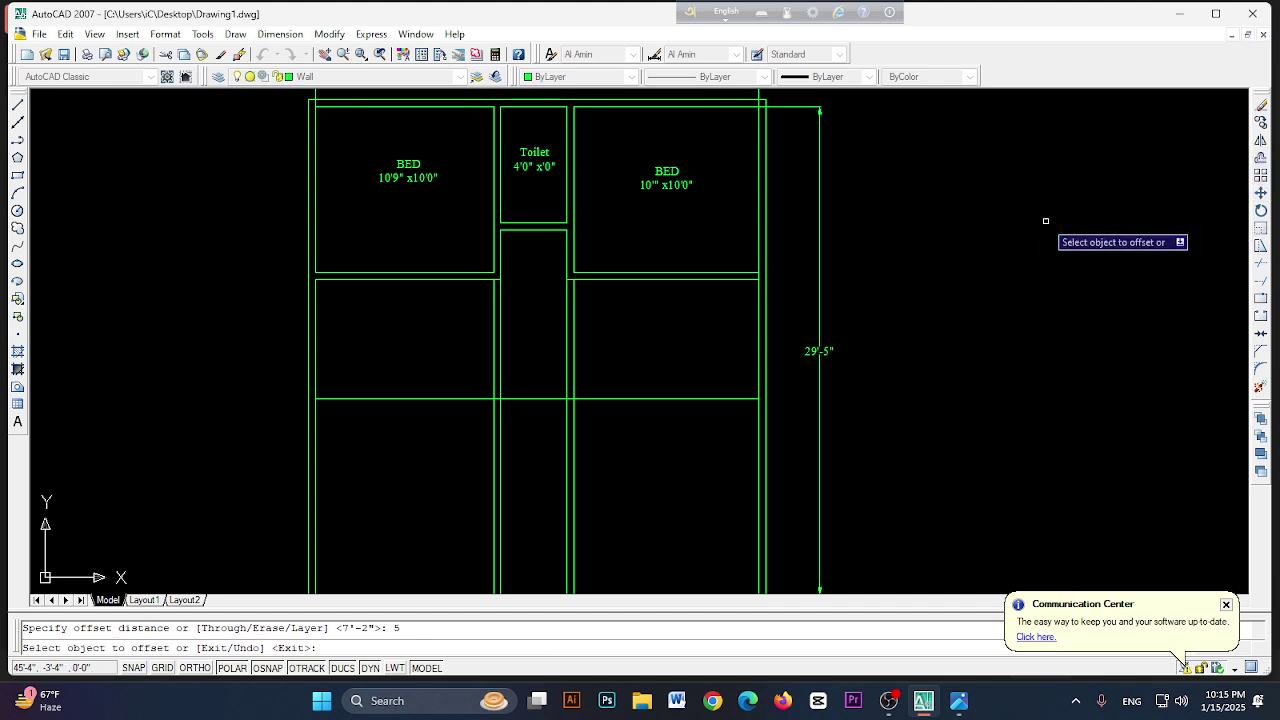
pyautogui.click(529, 399)
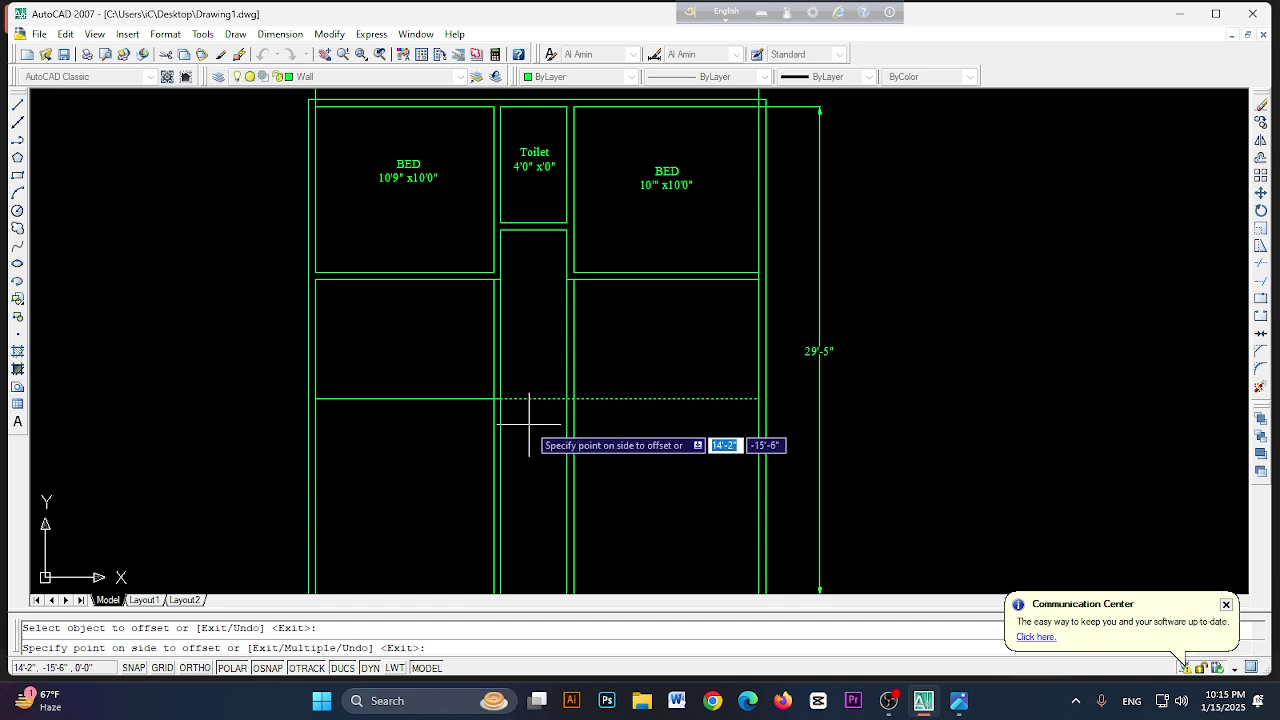
pyautogui.click(529, 425)
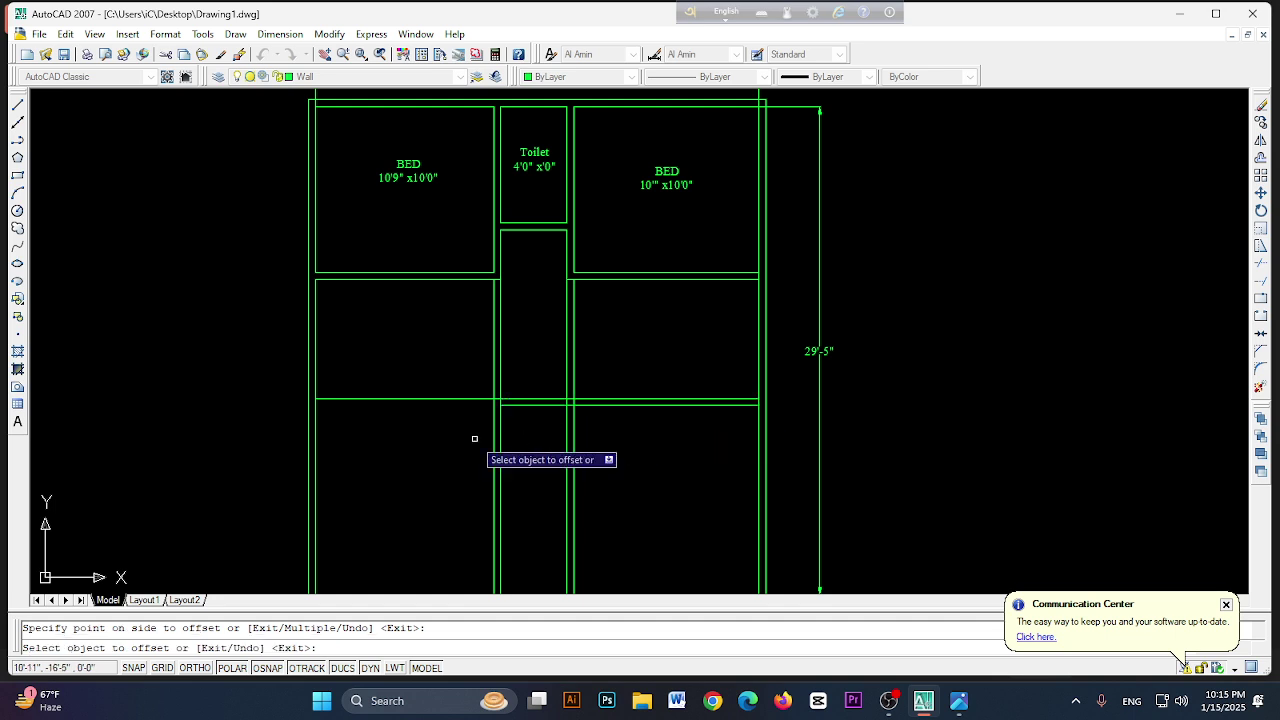
pyautogui.click(449, 400)
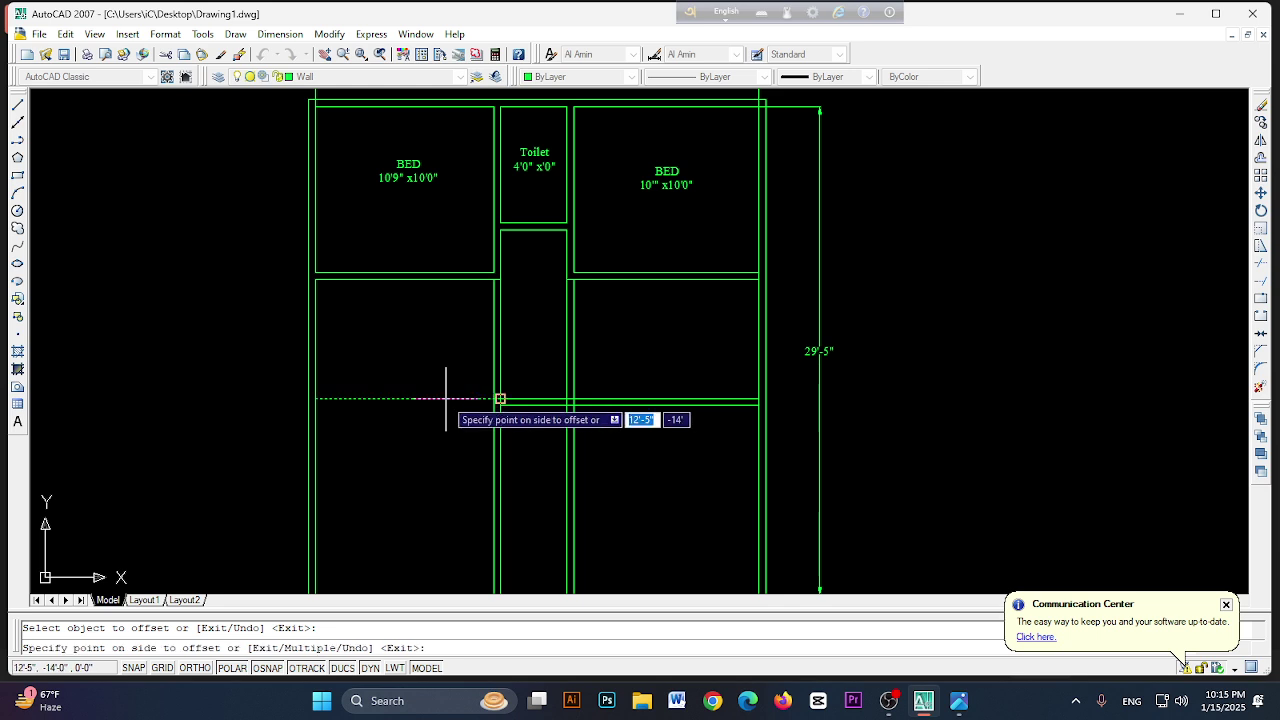
pyautogui.click(449, 417)
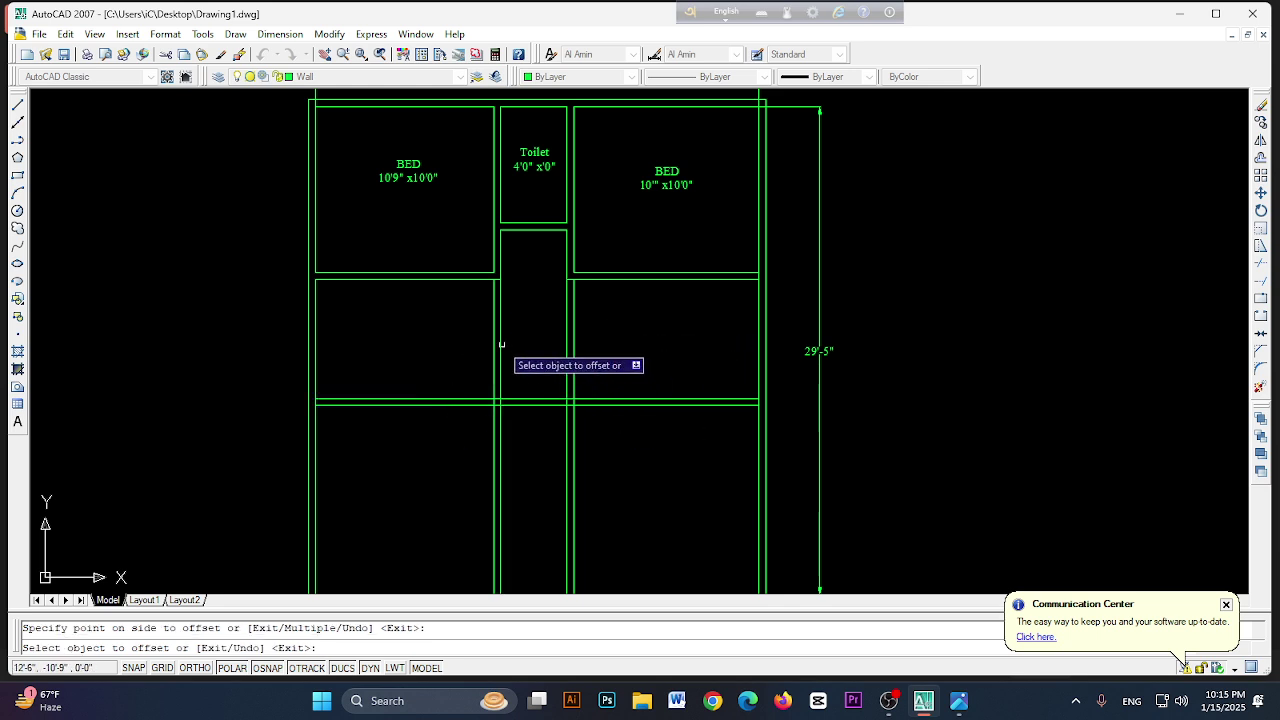
# - Trim the vertical wall lines that cross the D&D room between the bedrooms' lower walls and the new horizontal wall
pyautogui.click(1257, 329)
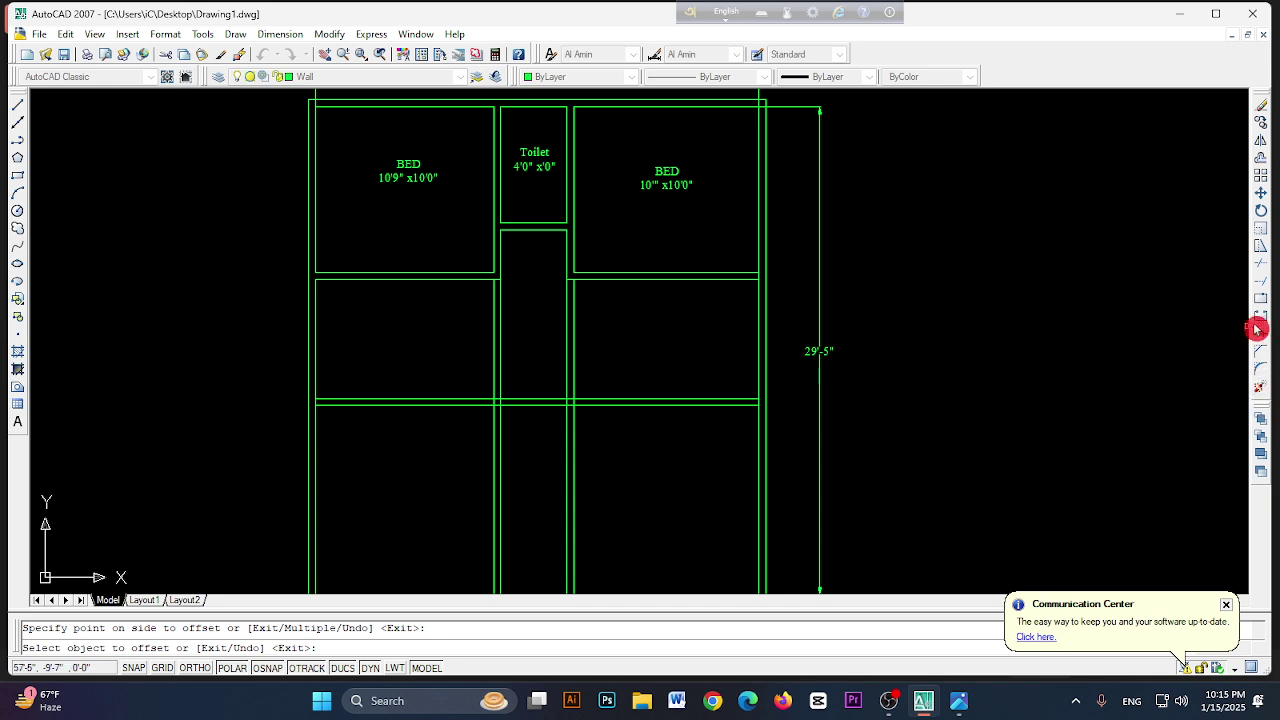
pyautogui.click(1261, 264)
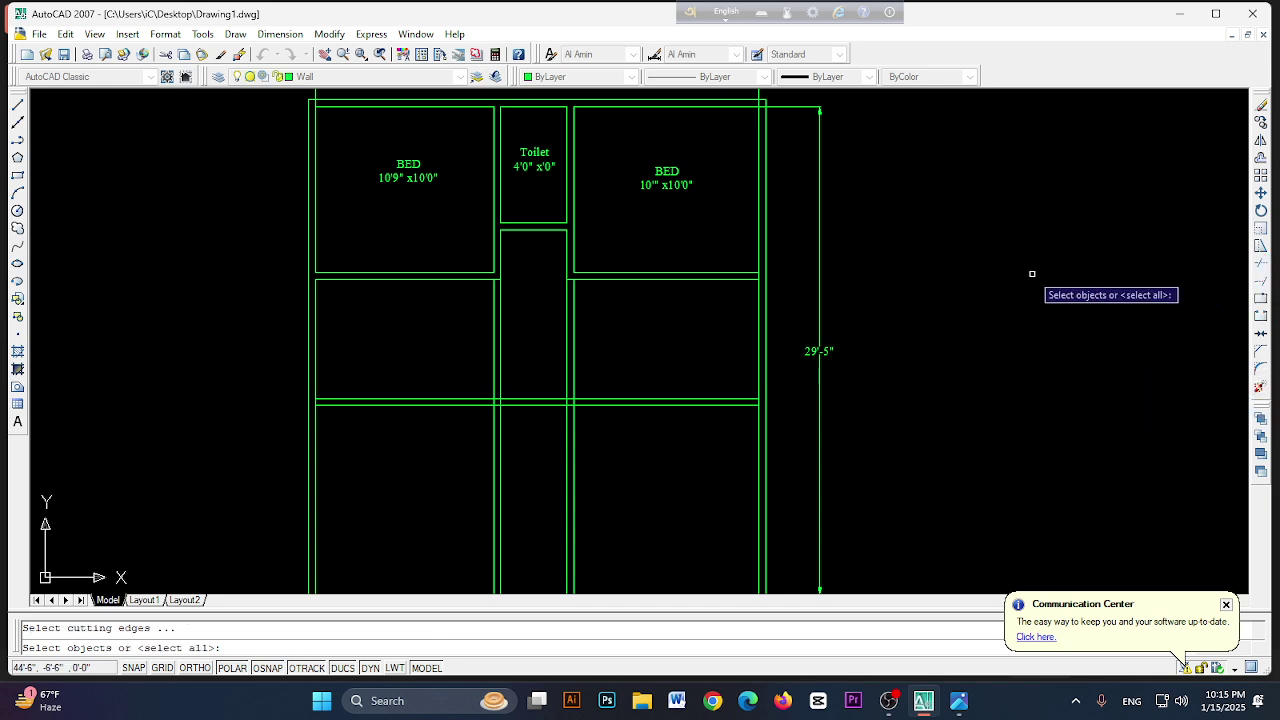
pyautogui.press('Return')
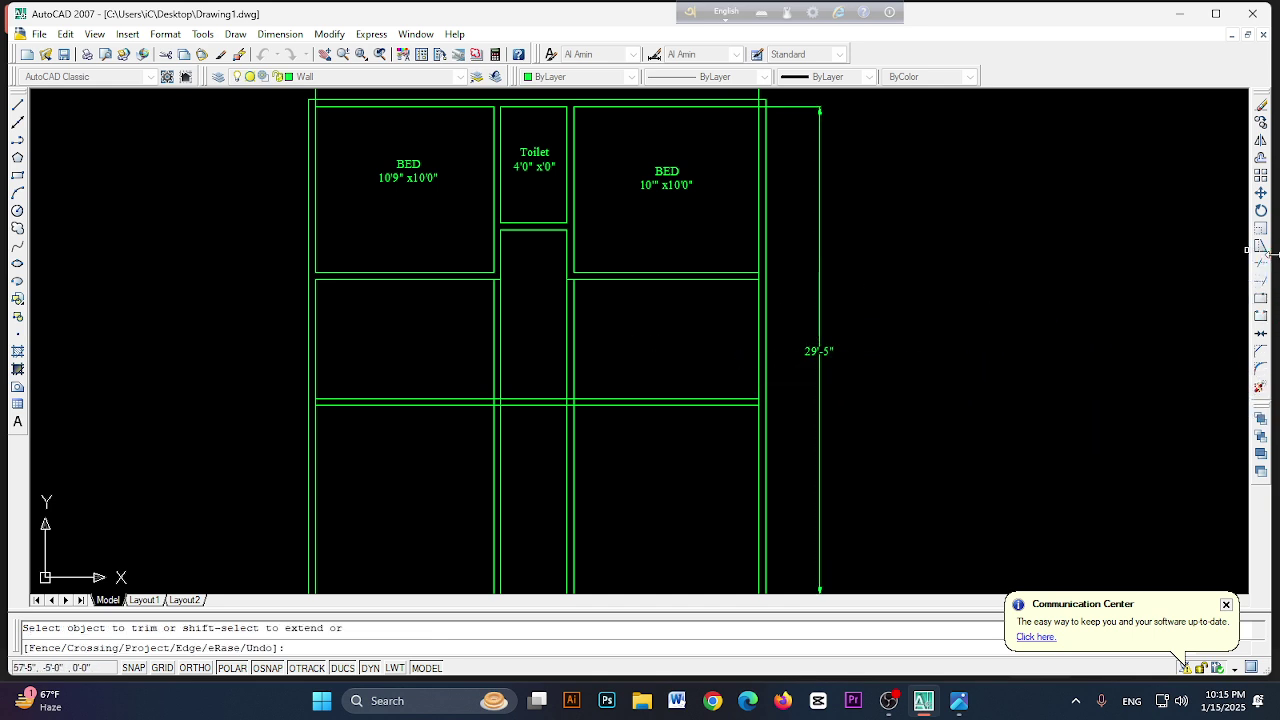
pyautogui.click(571, 340)
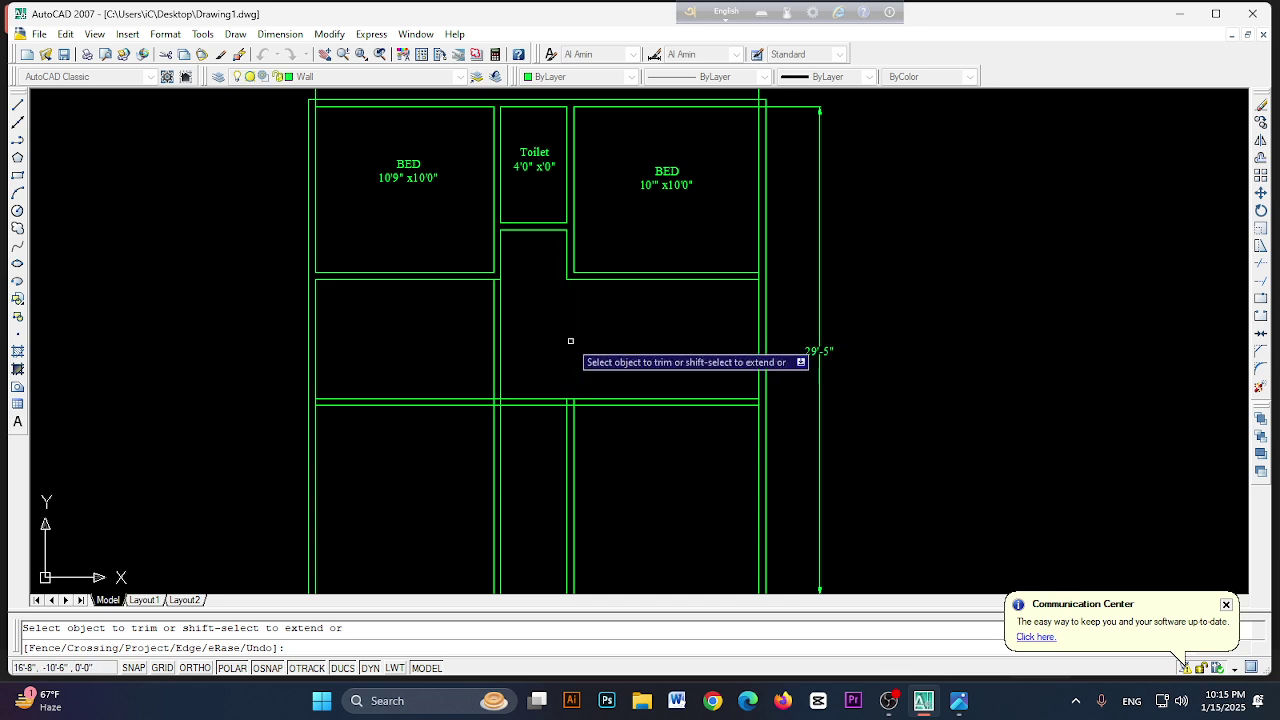
pyautogui.click(493, 341)
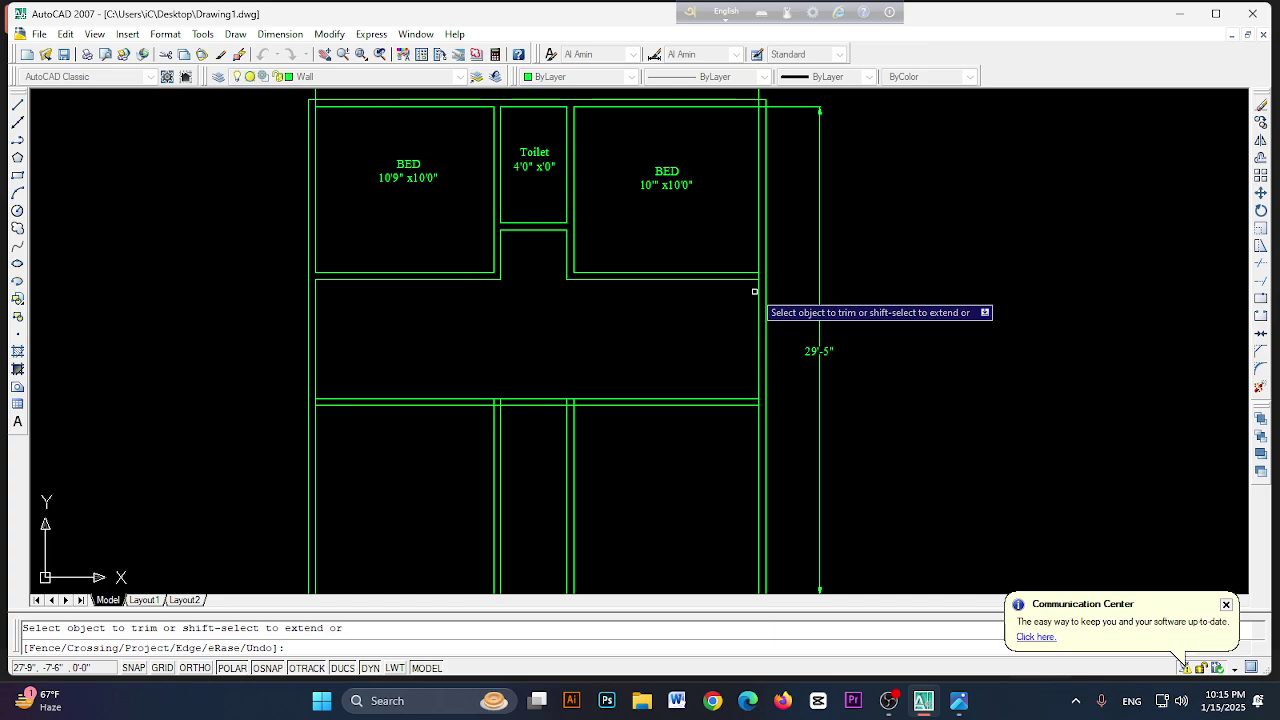
# - Check the kitchen's size in the reference plan image and return to the AutoCAD drawing
pyautogui.click(958, 702)
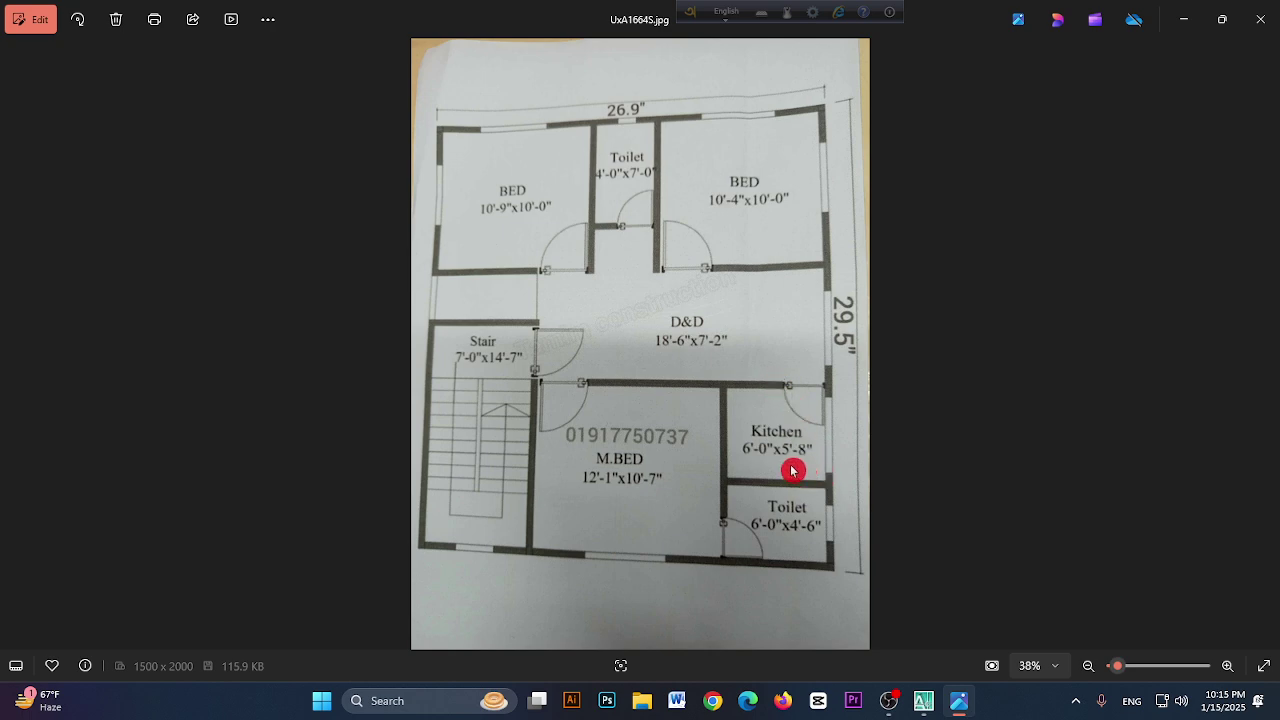
pyautogui.click(923, 700)
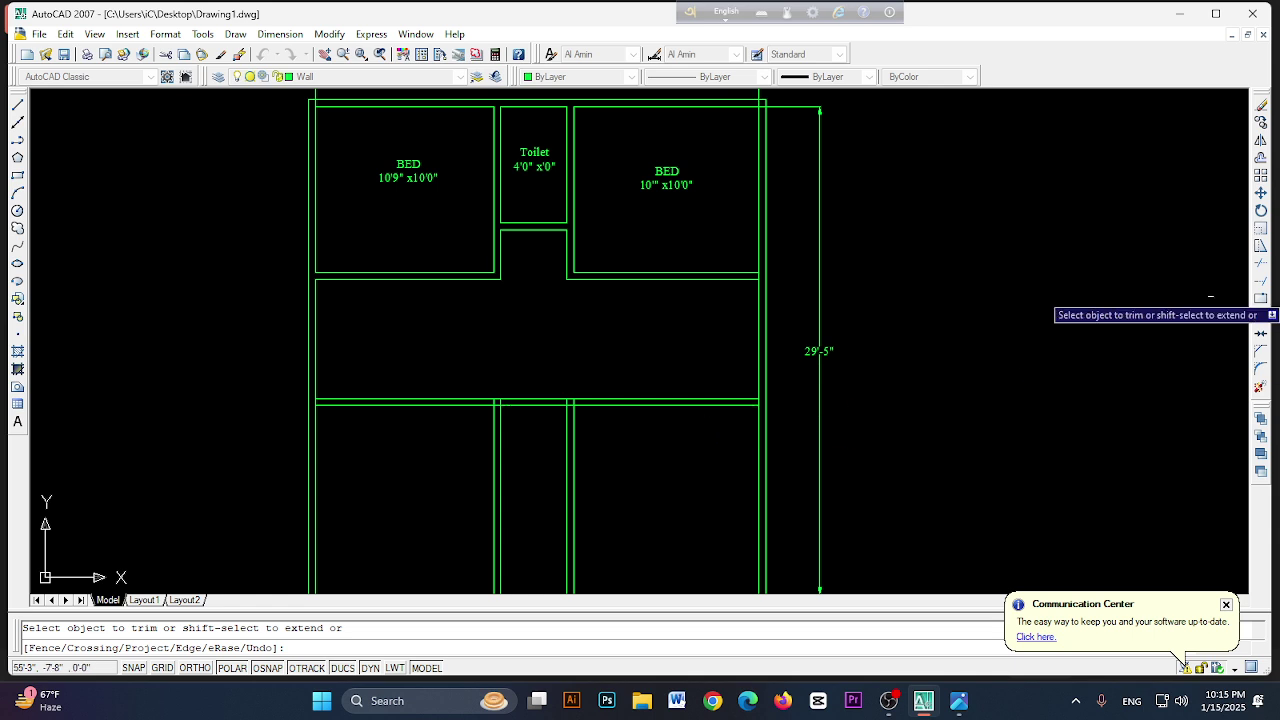
# - Offset the lower line of the horizontal wall beneath the central hall 5'8" downward on its right-hand part
pyautogui.click(1264, 159)
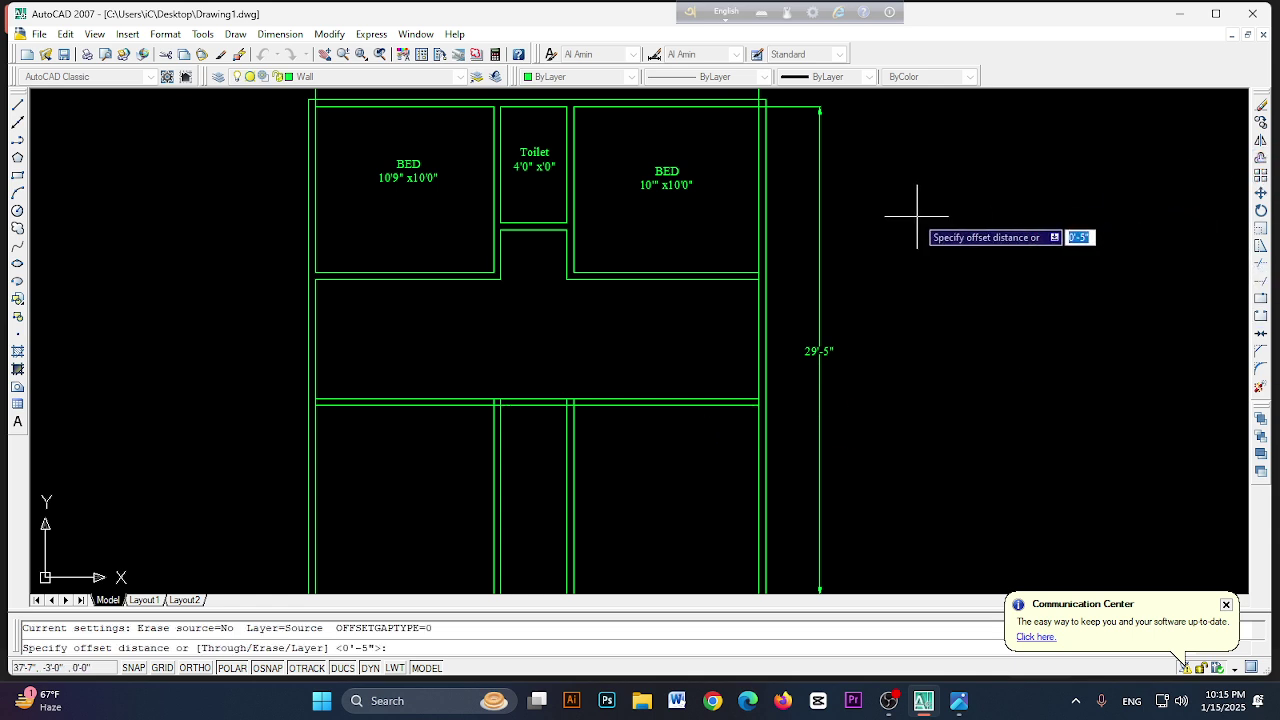
pyautogui.write("5'8")
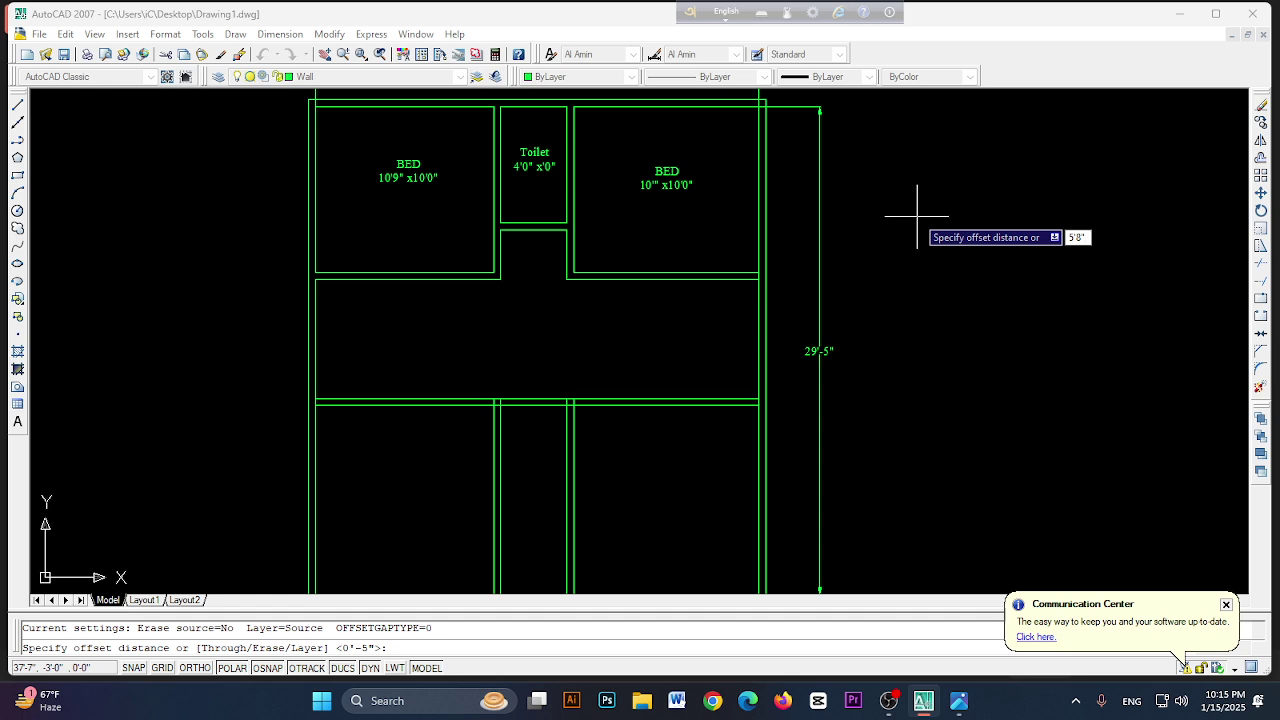
pyautogui.press('Return')
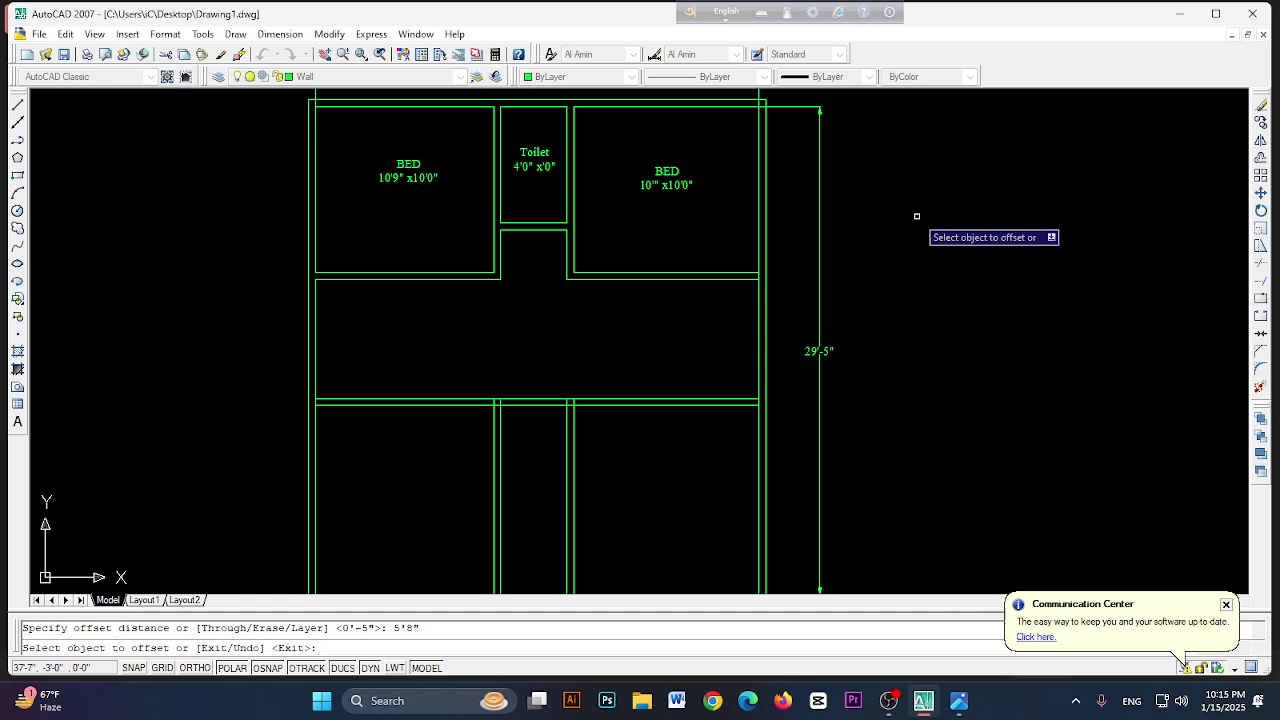
pyautogui.click(658, 404)
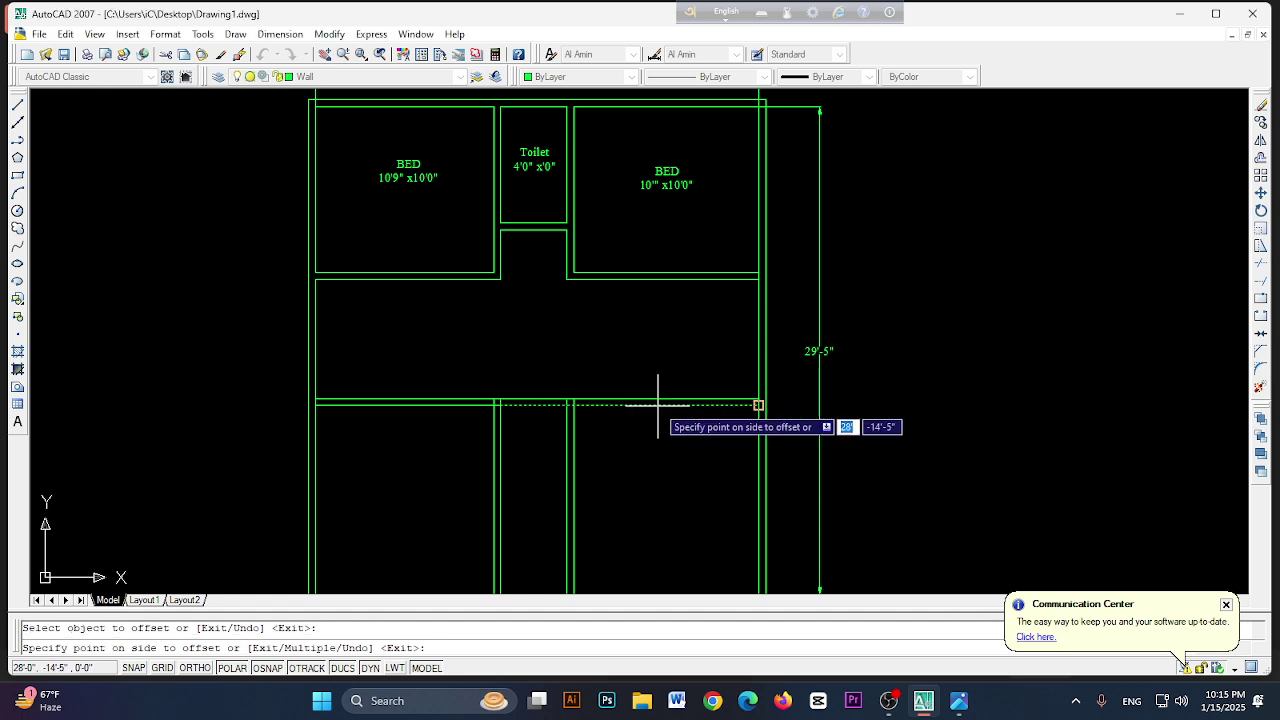
pyautogui.click(694, 512)
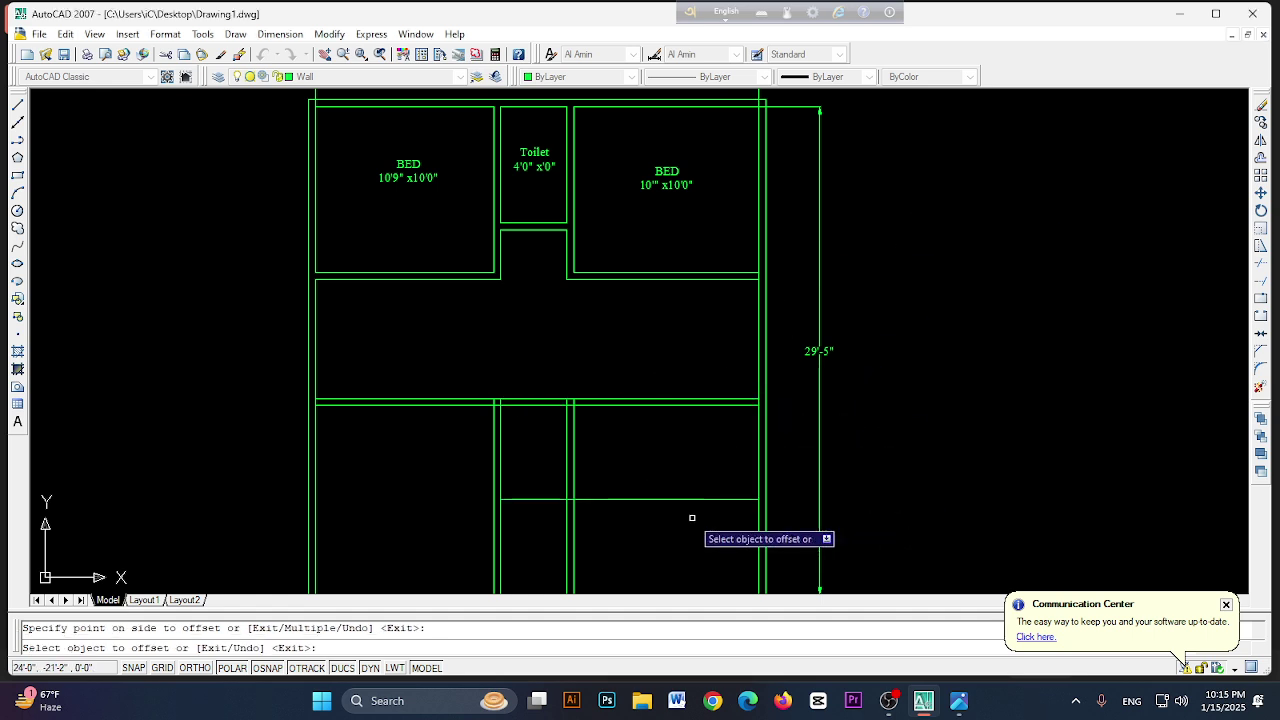
# - Offset the new horizontal line 5" downward to give the kitchen–toilet partition its thickness
pyautogui.click(1261, 159)
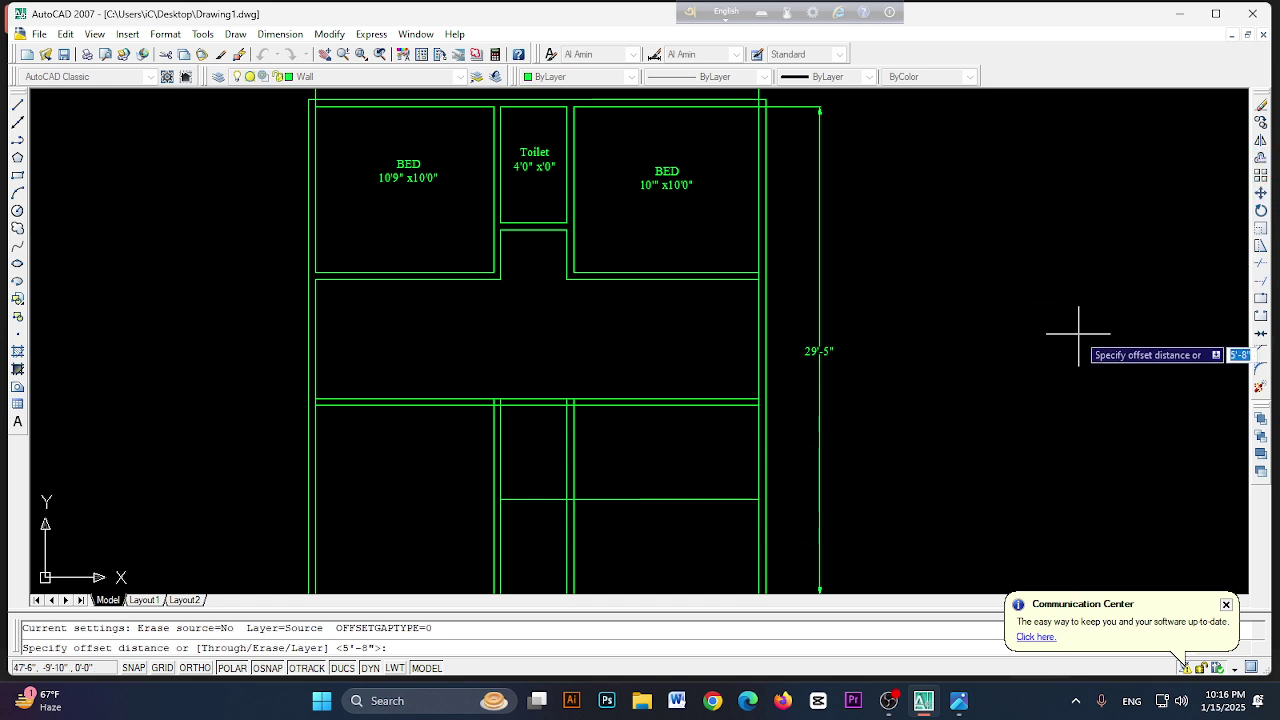
pyautogui.write('5')
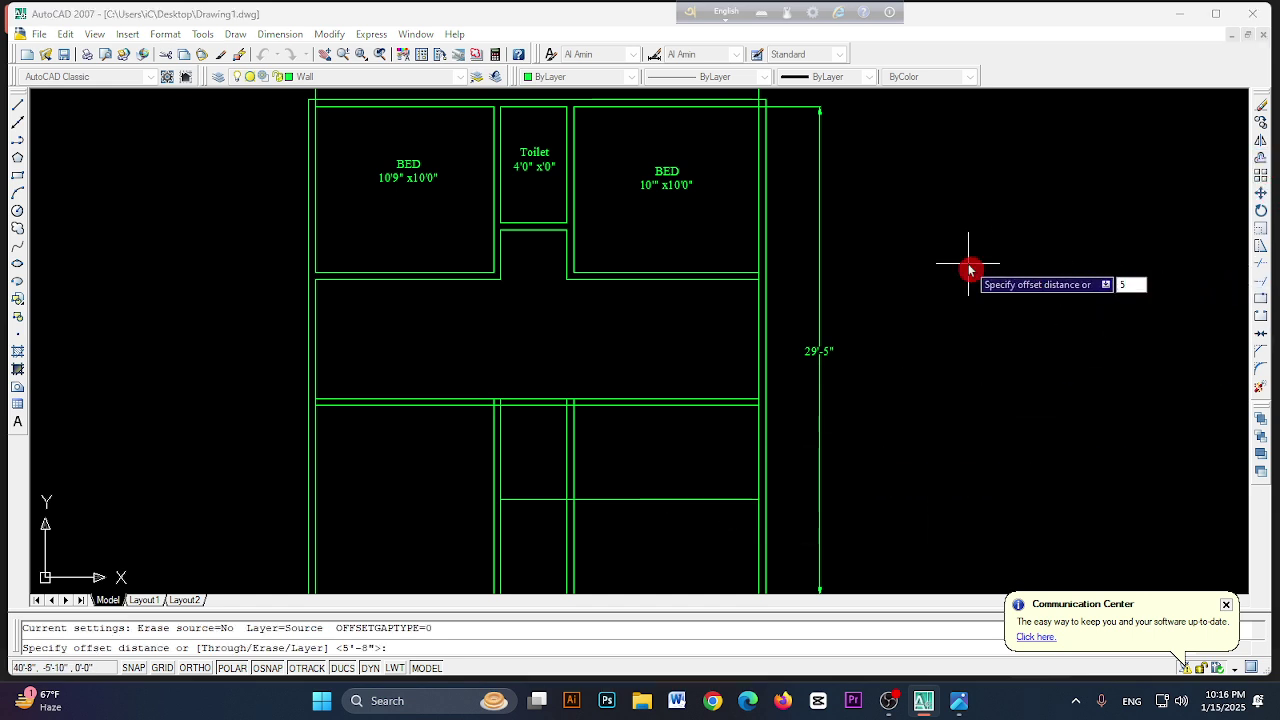
pyautogui.press('Return')
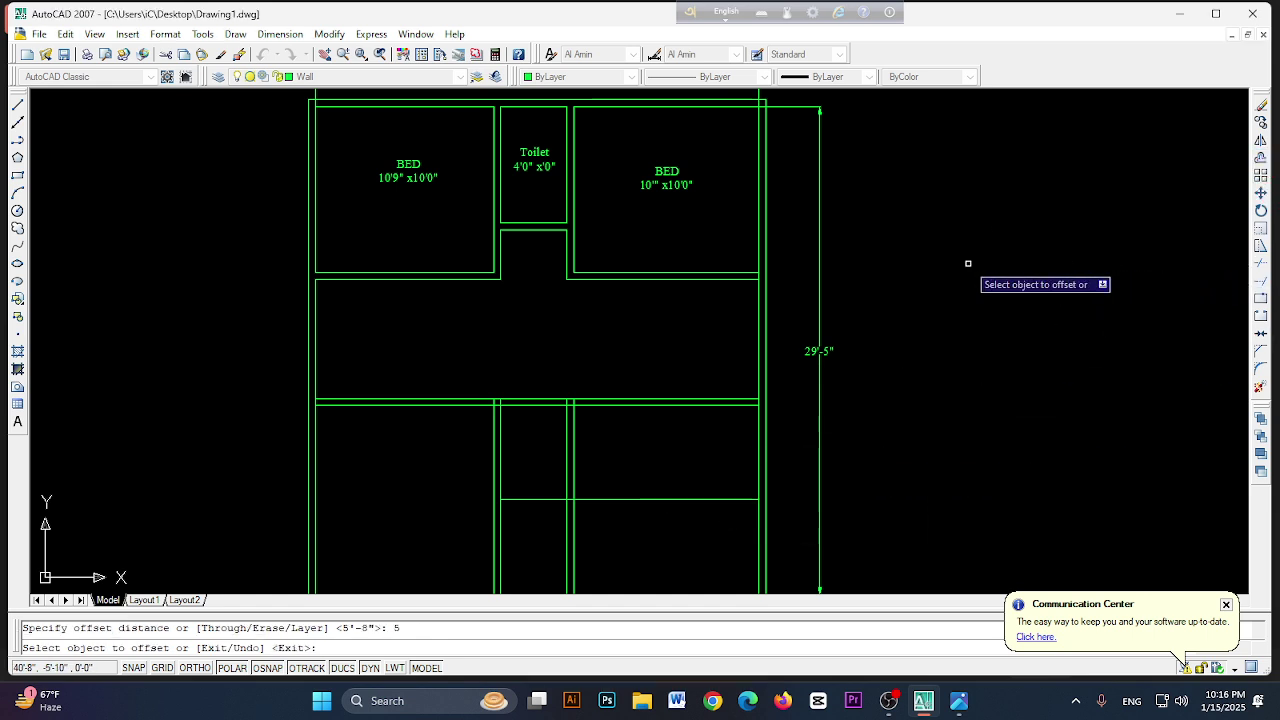
pyautogui.click(638, 499)
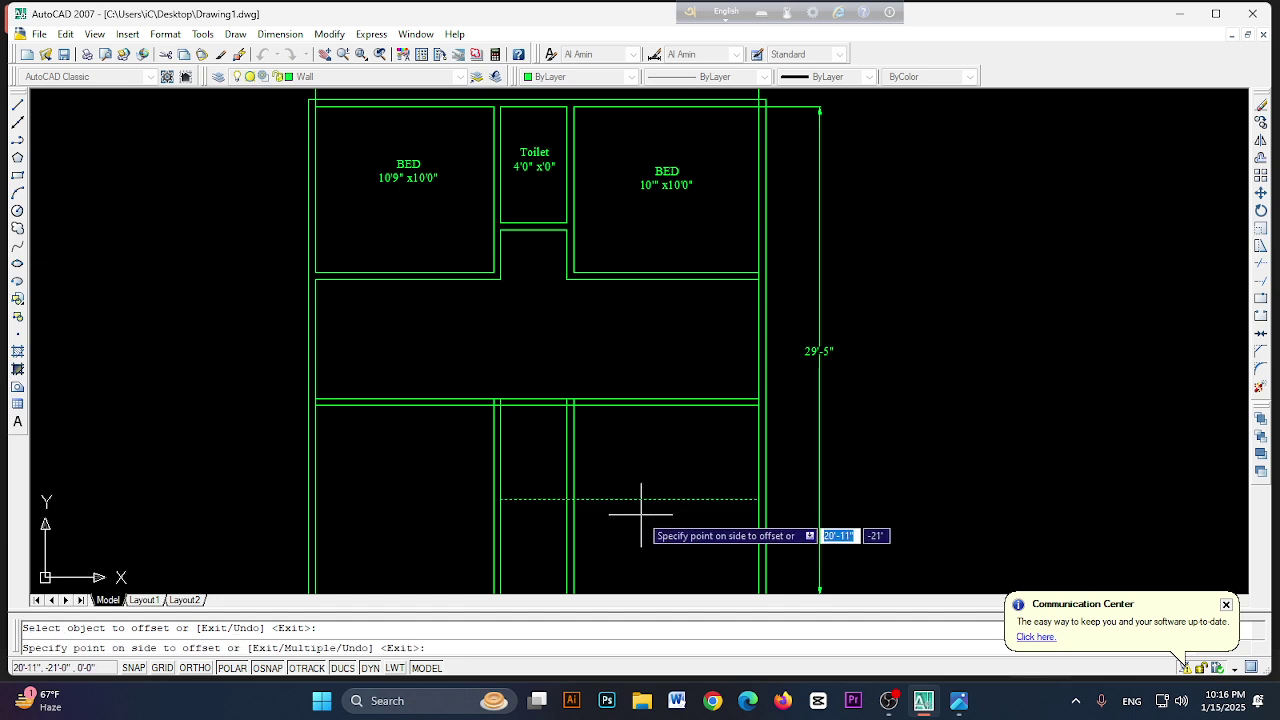
pyautogui.click(641, 514)
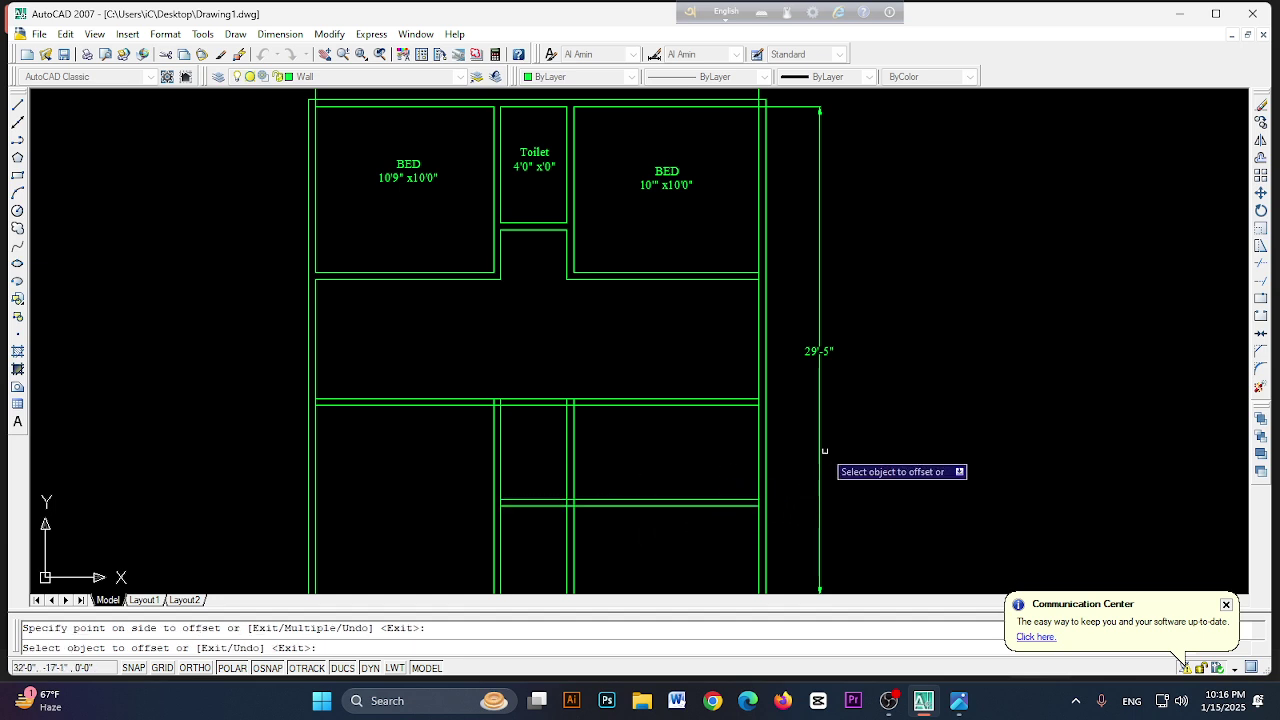
pyautogui.press('Return')
# - Check the reference plan image, then trim the partition between the two vertical walls and the left vertical wall pair beneath the hall wall
pyautogui.moveTo(871, 377); pyautogui.dragTo(889, 260, button='middle')
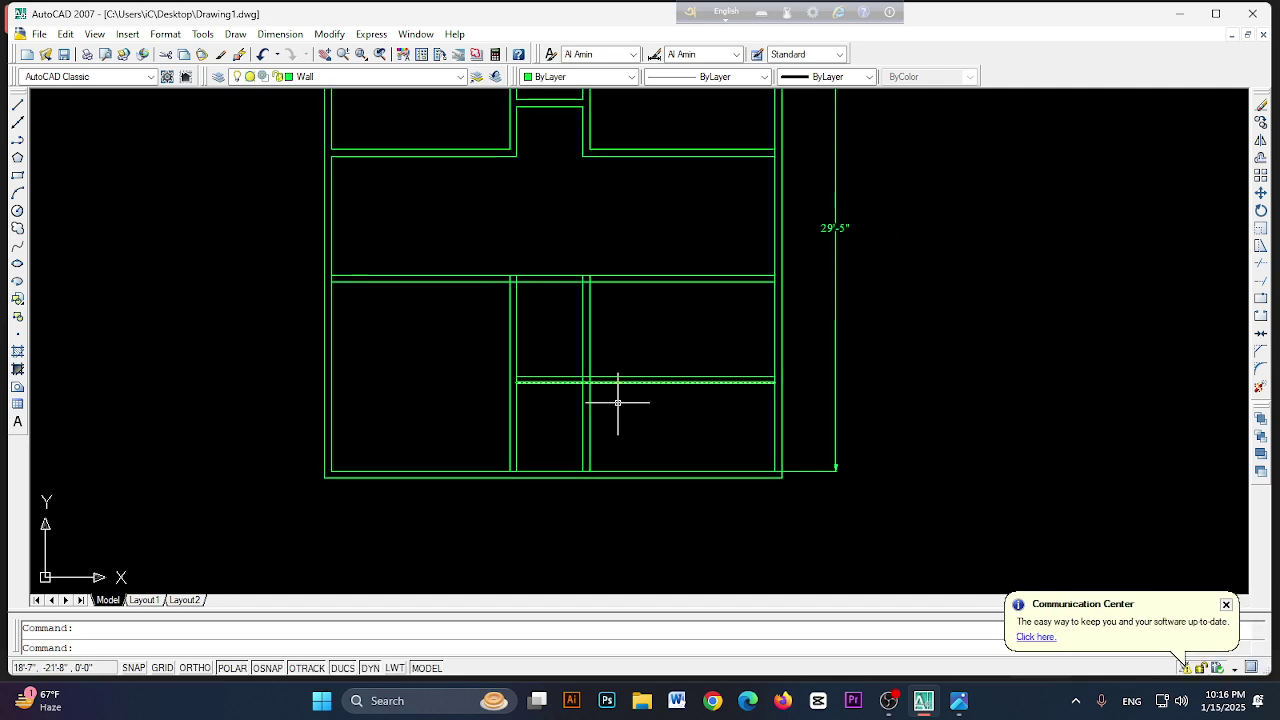
pyautogui.click(959, 705)
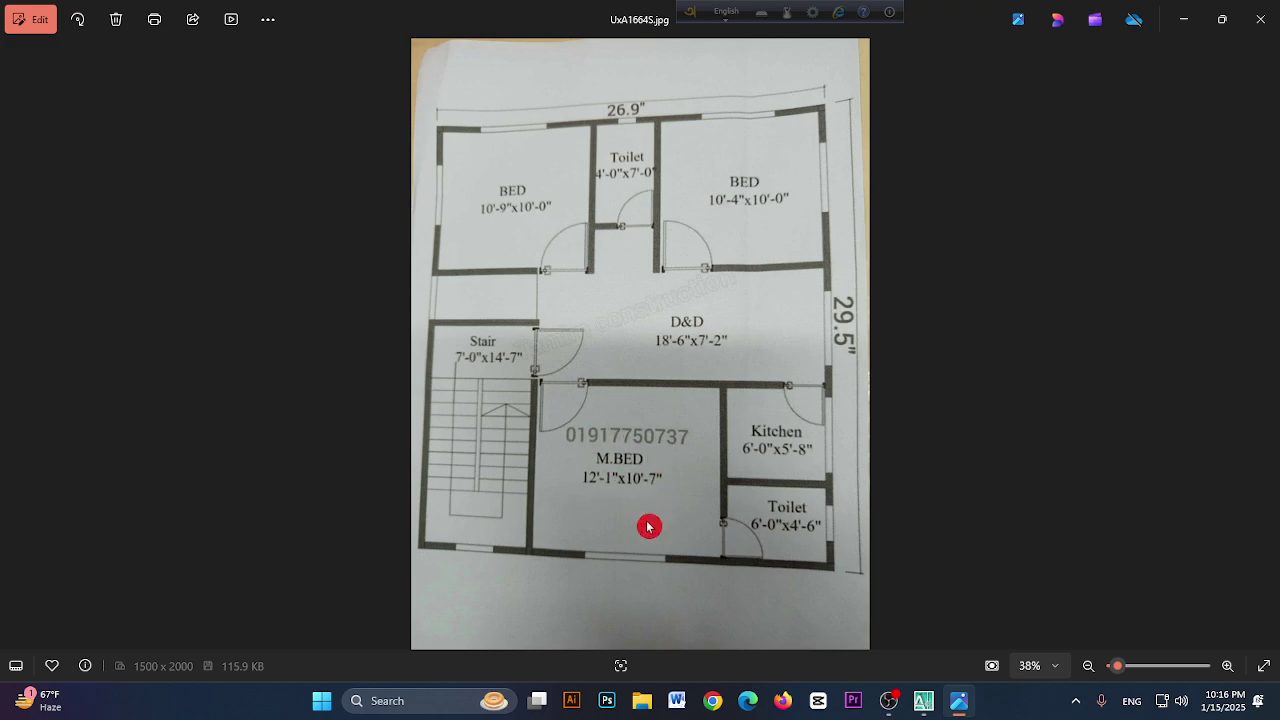
pyautogui.click(926, 710)
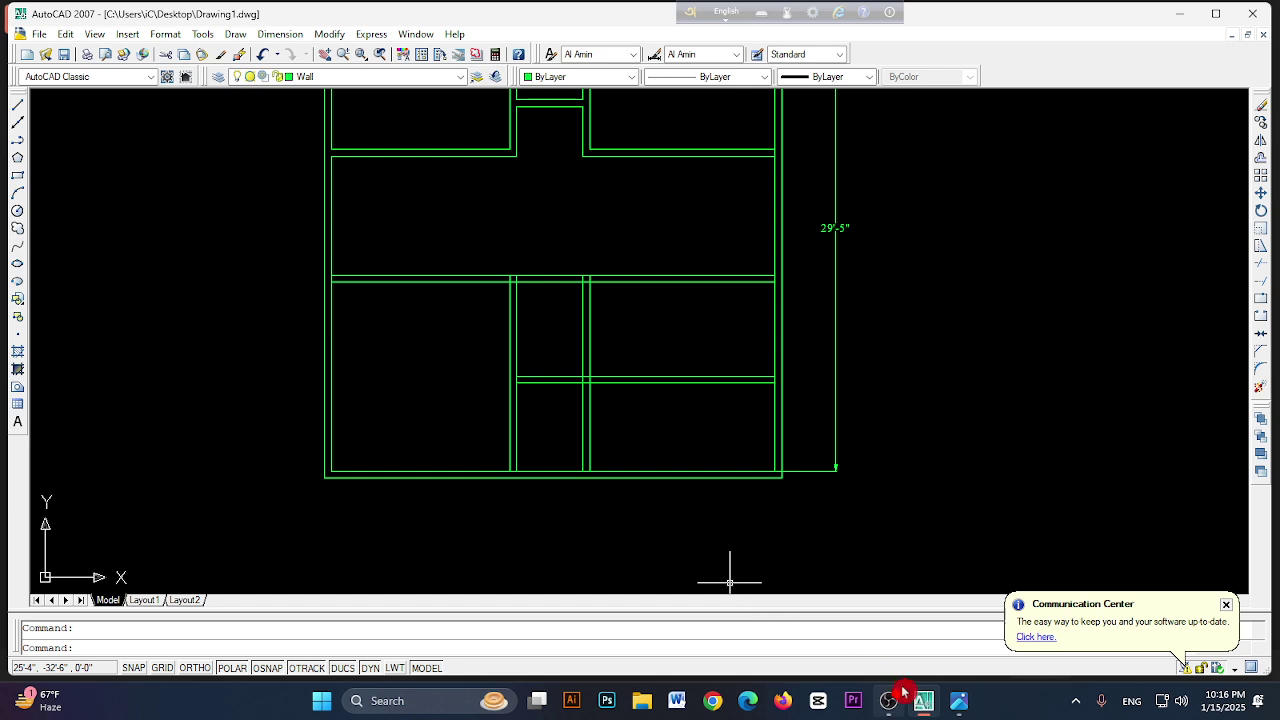
pyautogui.click(1262, 266)
pyautogui.press('Return')
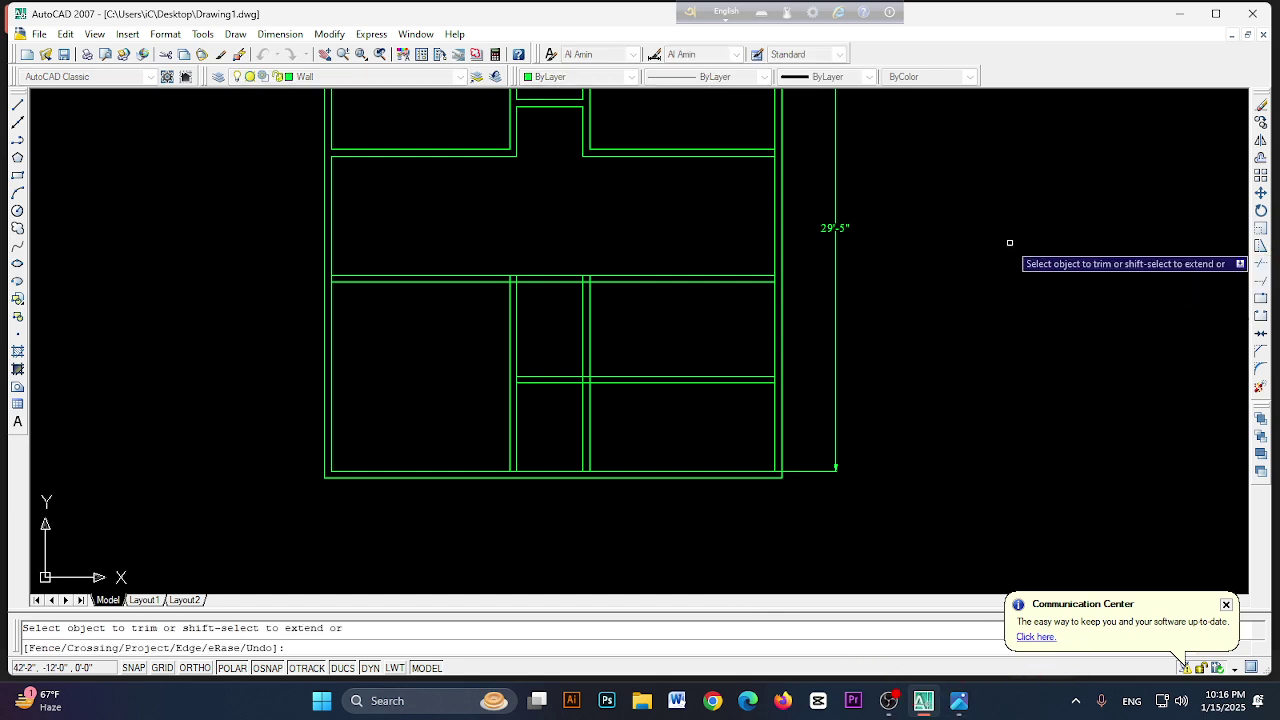
pyautogui.click(553, 381)
pyautogui.click(557, 383)
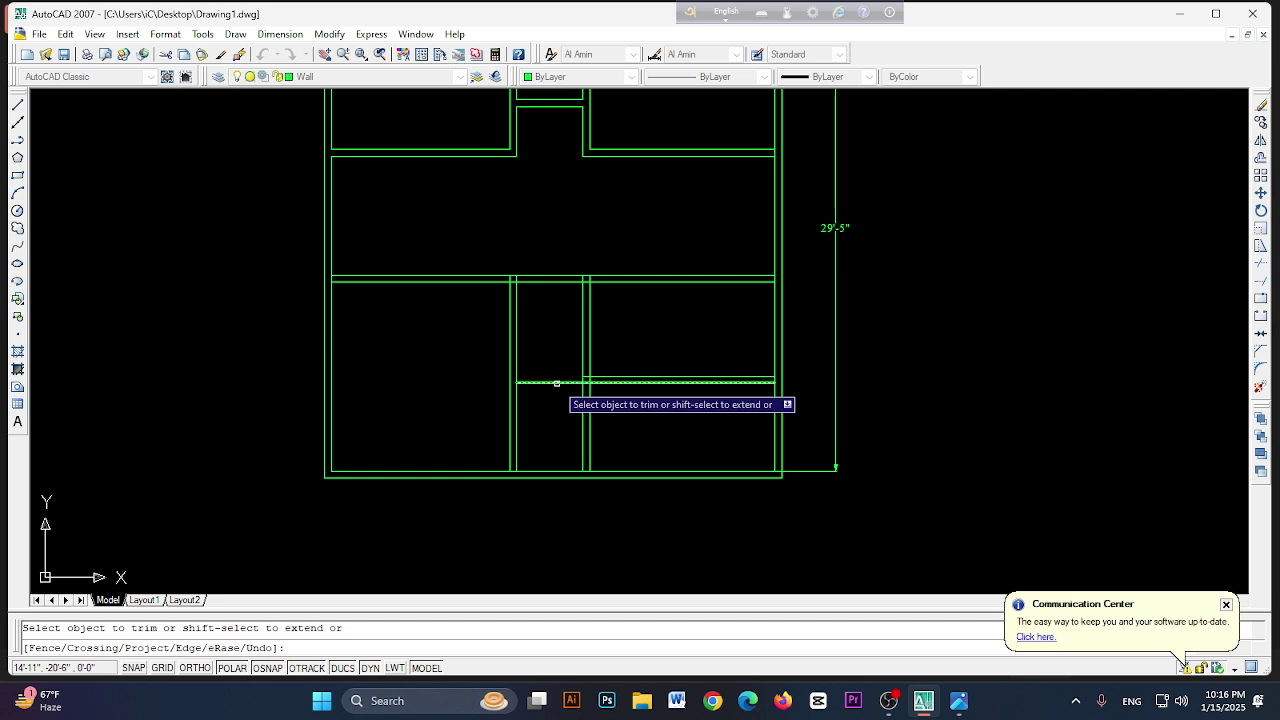
pyautogui.click(557, 383)
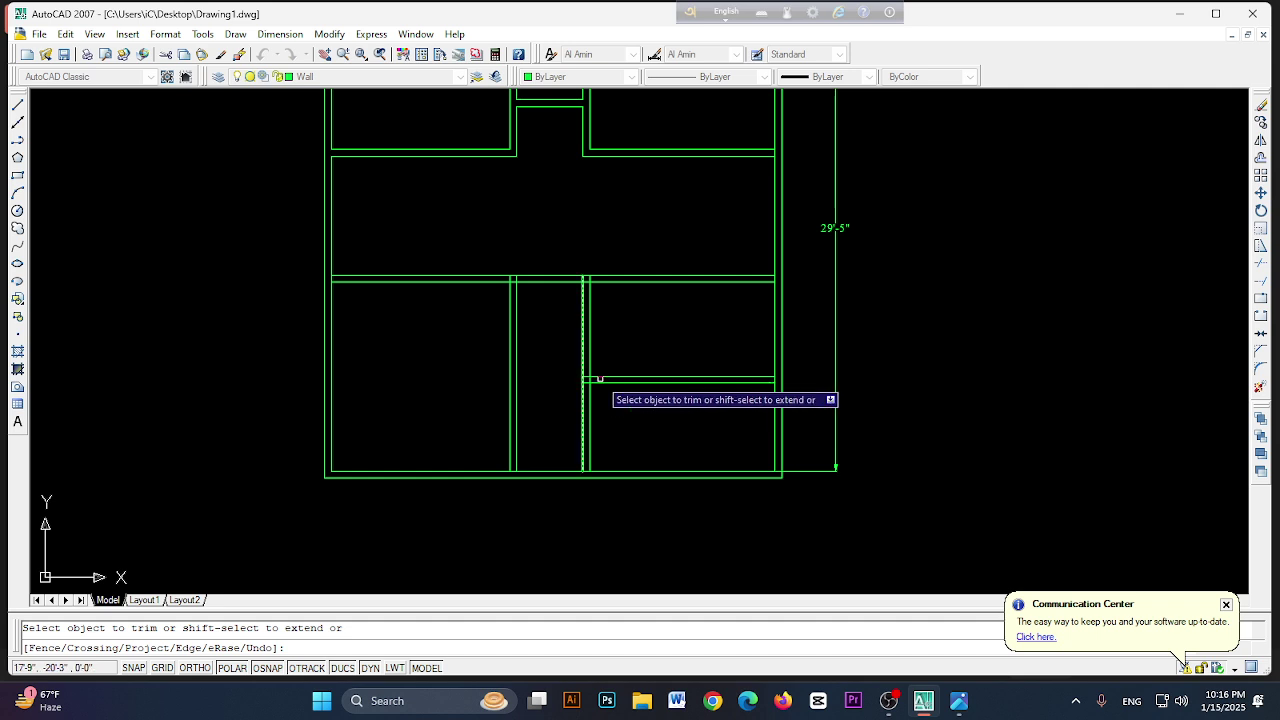
pyautogui.click(516, 345)
pyautogui.click(511, 340)
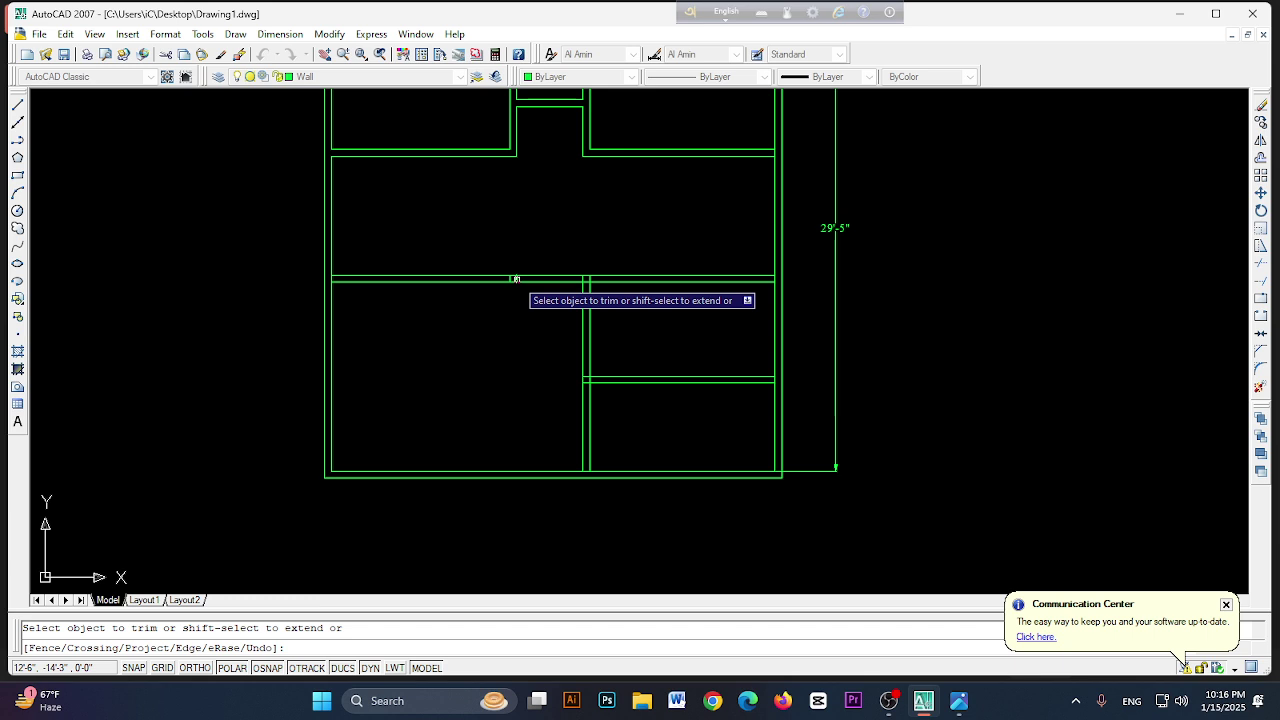
# - Try to trim the two short vertical stubs left inside the horizontal hall wall
pyautogui.scroll(2, 515, 279)
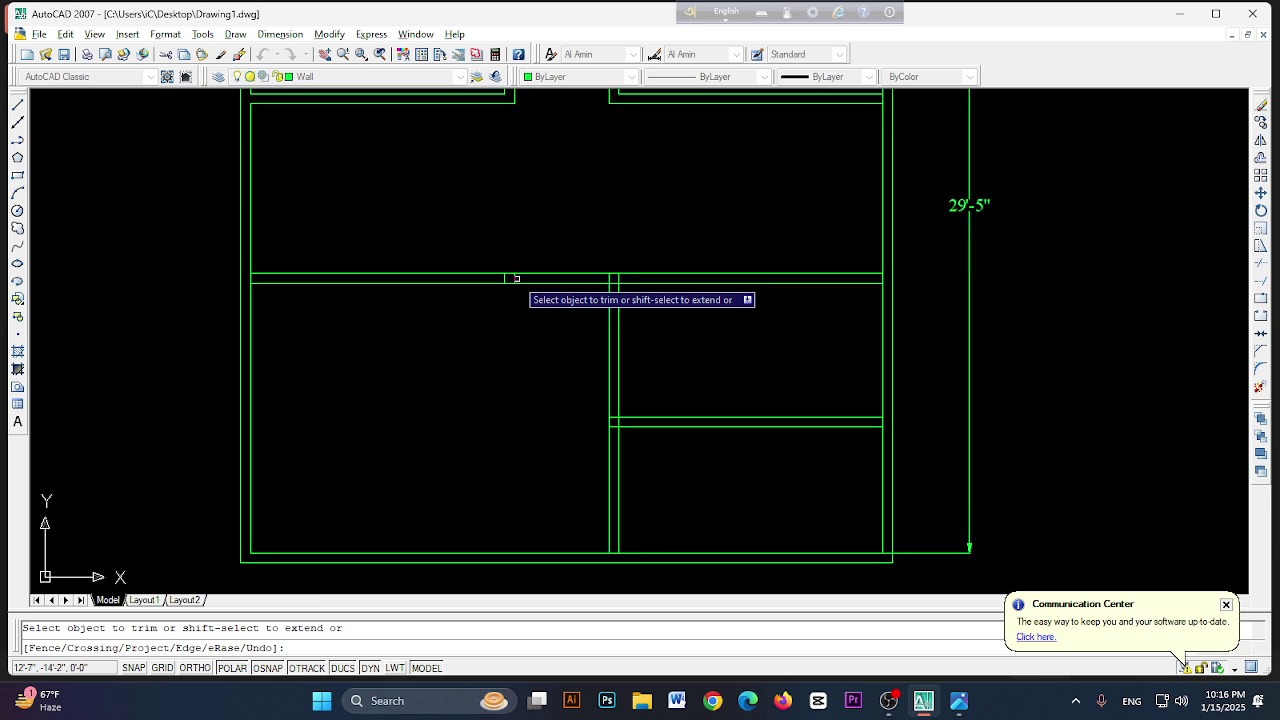
pyautogui.scroll(-1, 516, 279)
pyautogui.click(518, 284)
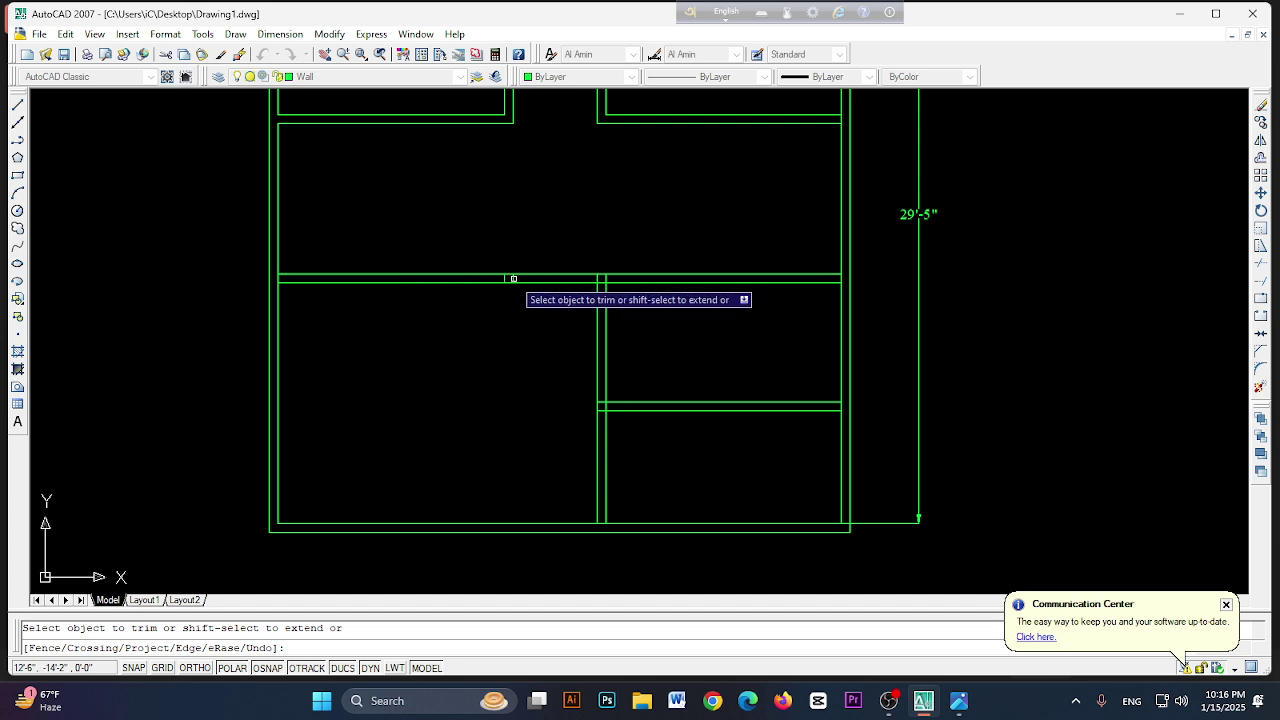
pyautogui.click(513, 278)
pyautogui.click(504, 278)
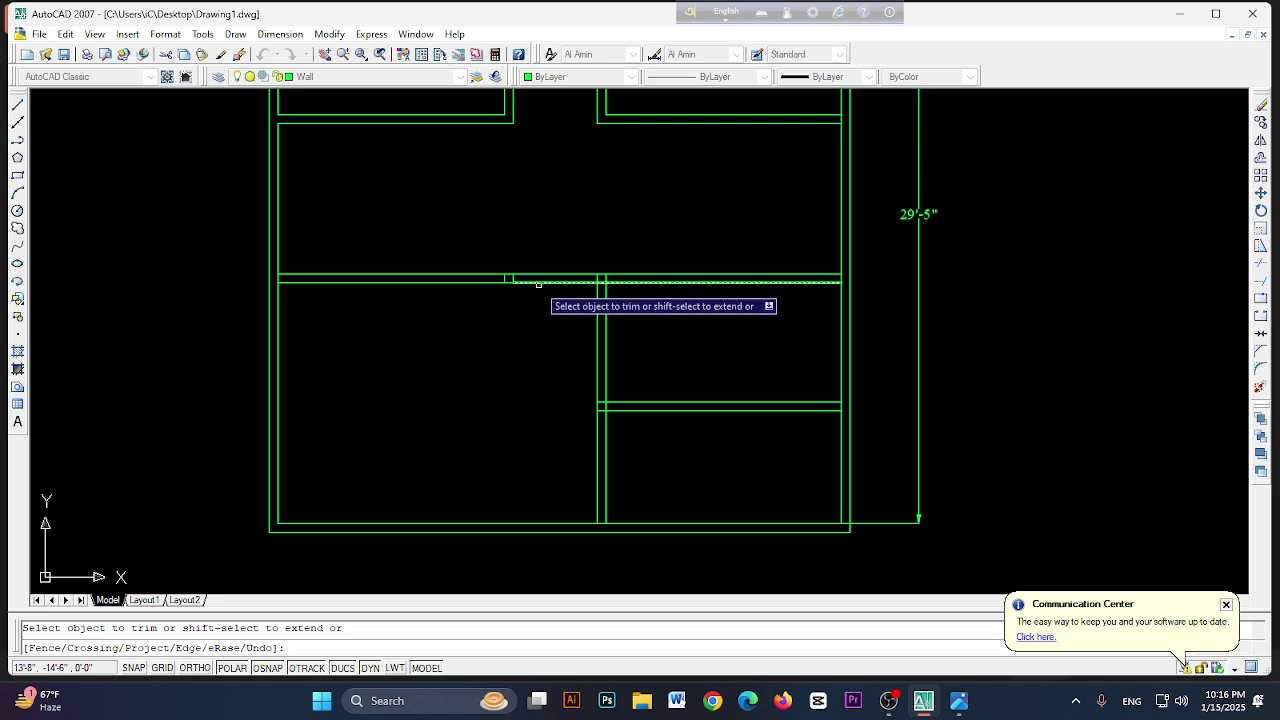
pyautogui.scroll(2, 420, 270)
pyautogui.scroll(2, 420, 270)
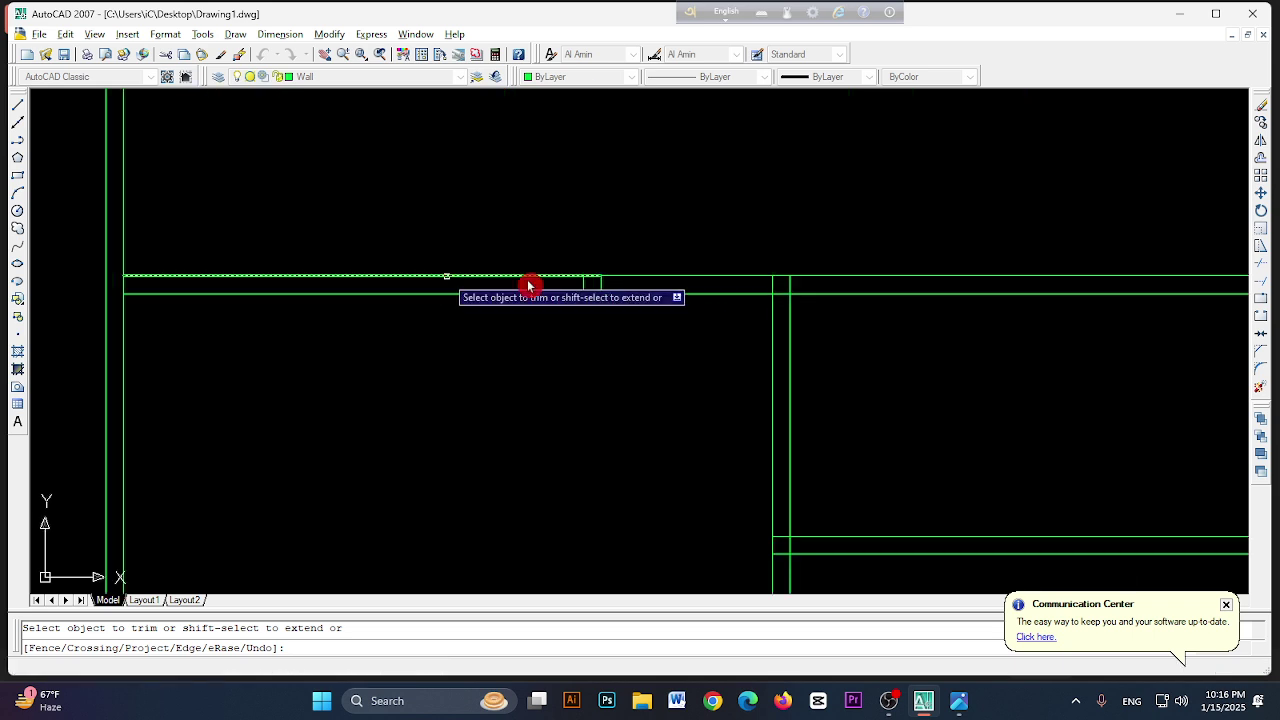
pyautogui.click(580, 295)
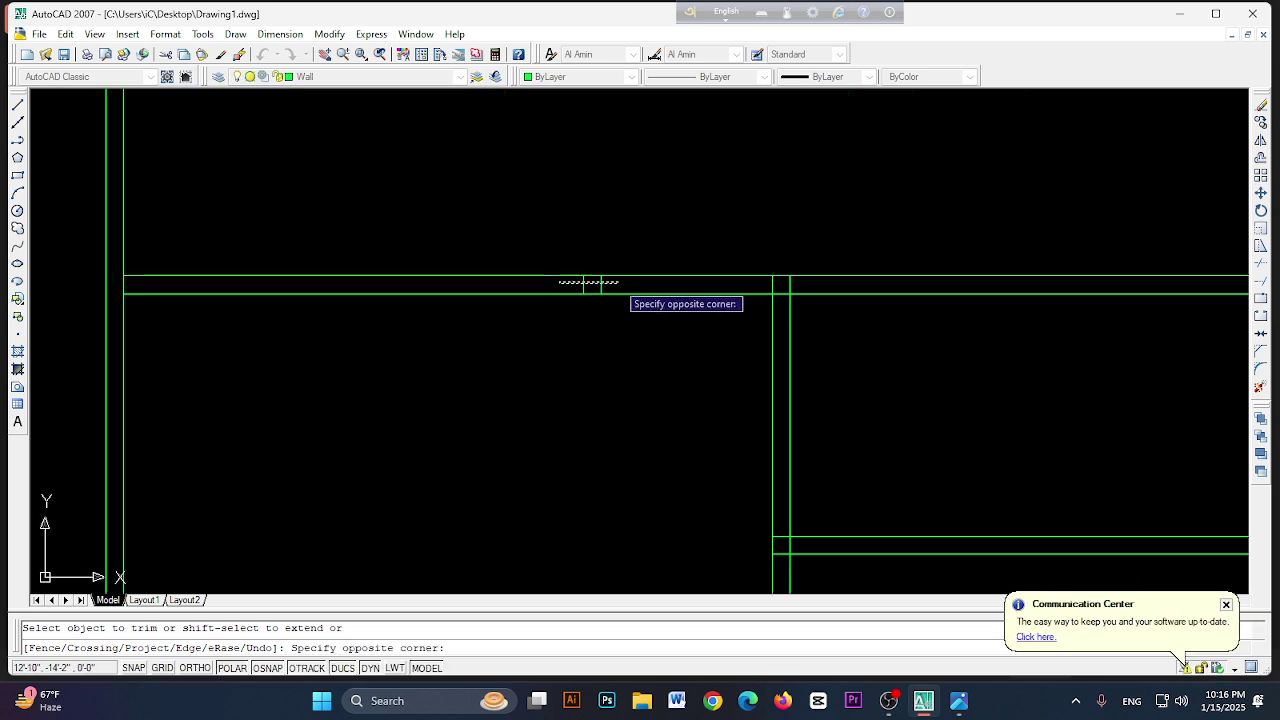
pyautogui.click(620, 283)
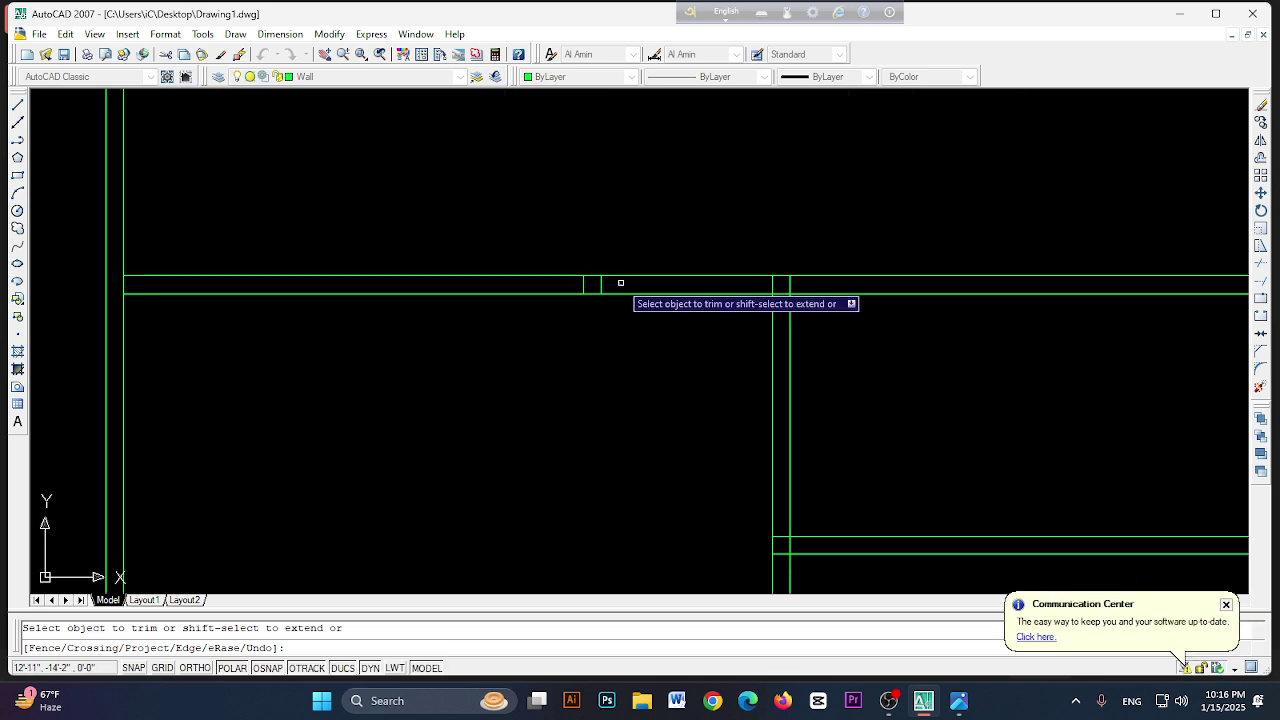
pyautogui.click(563, 288)
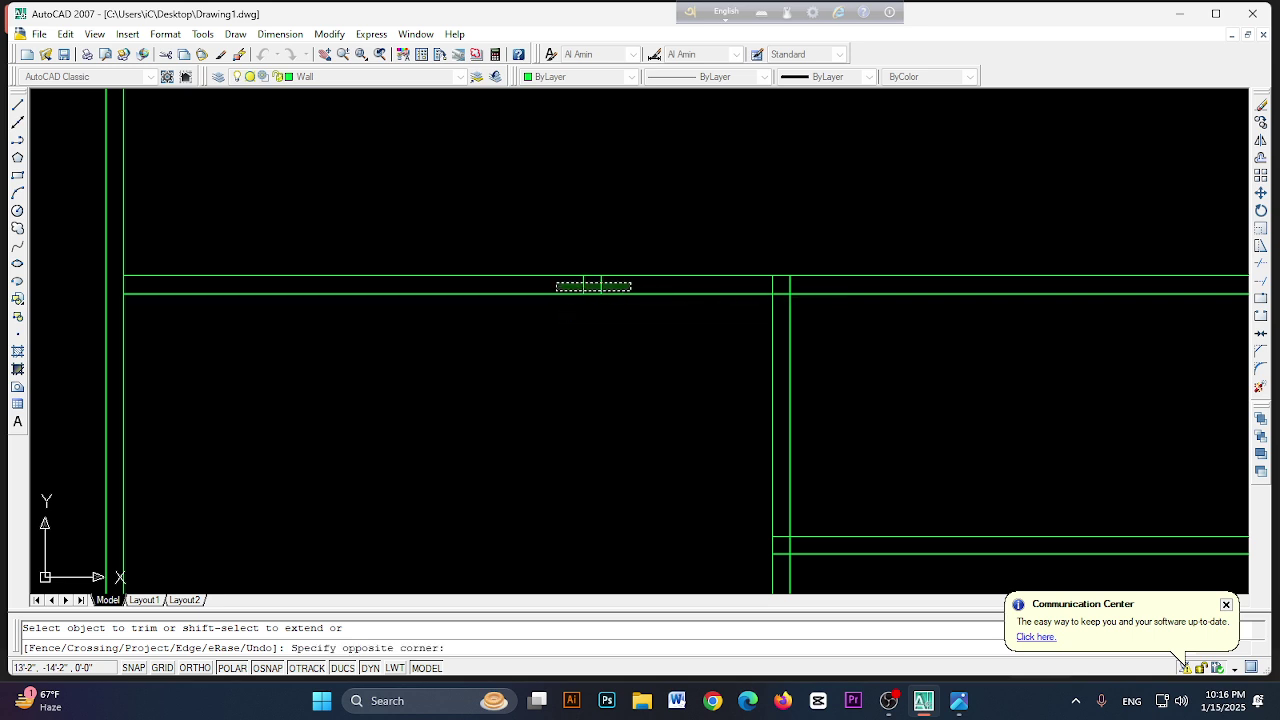
pyautogui.click(631, 291)
pyautogui.click(629, 283)
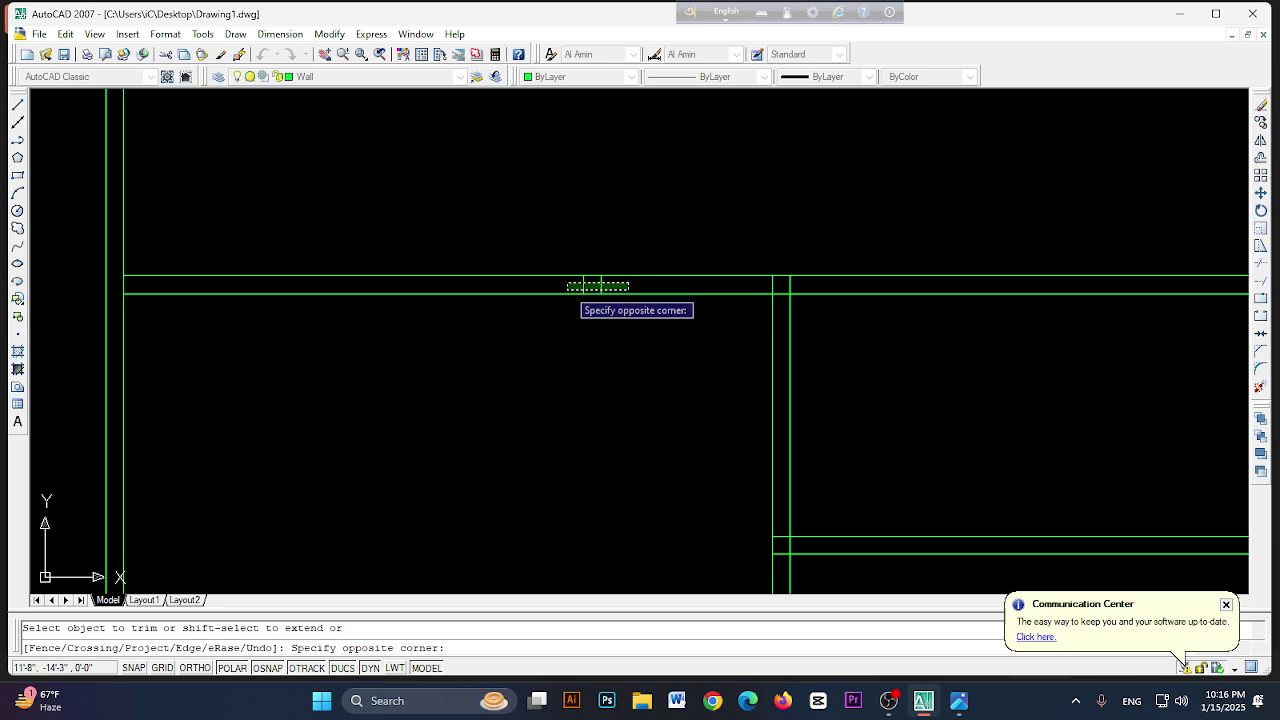
pyautogui.click(567, 288)
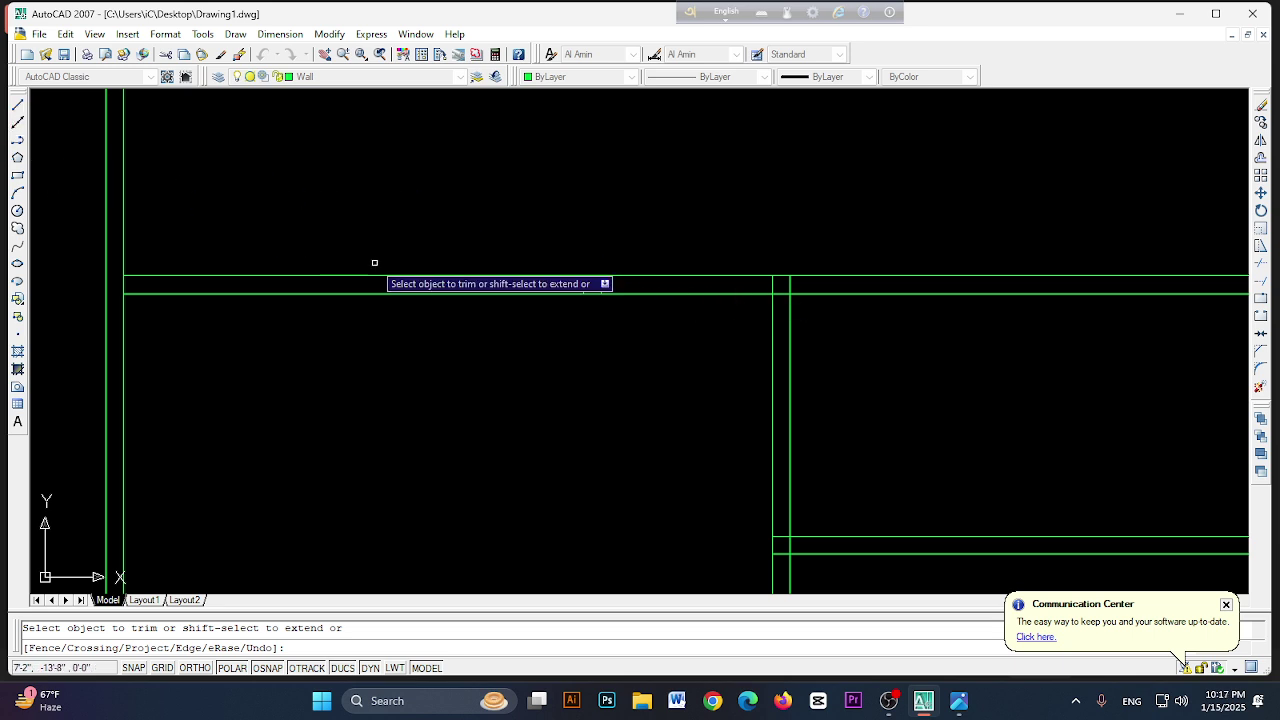
pyautogui.press('Escape')
# - Erase the two short vertical stubs left inside the horizontal hall wall
pyautogui.click(581, 287)
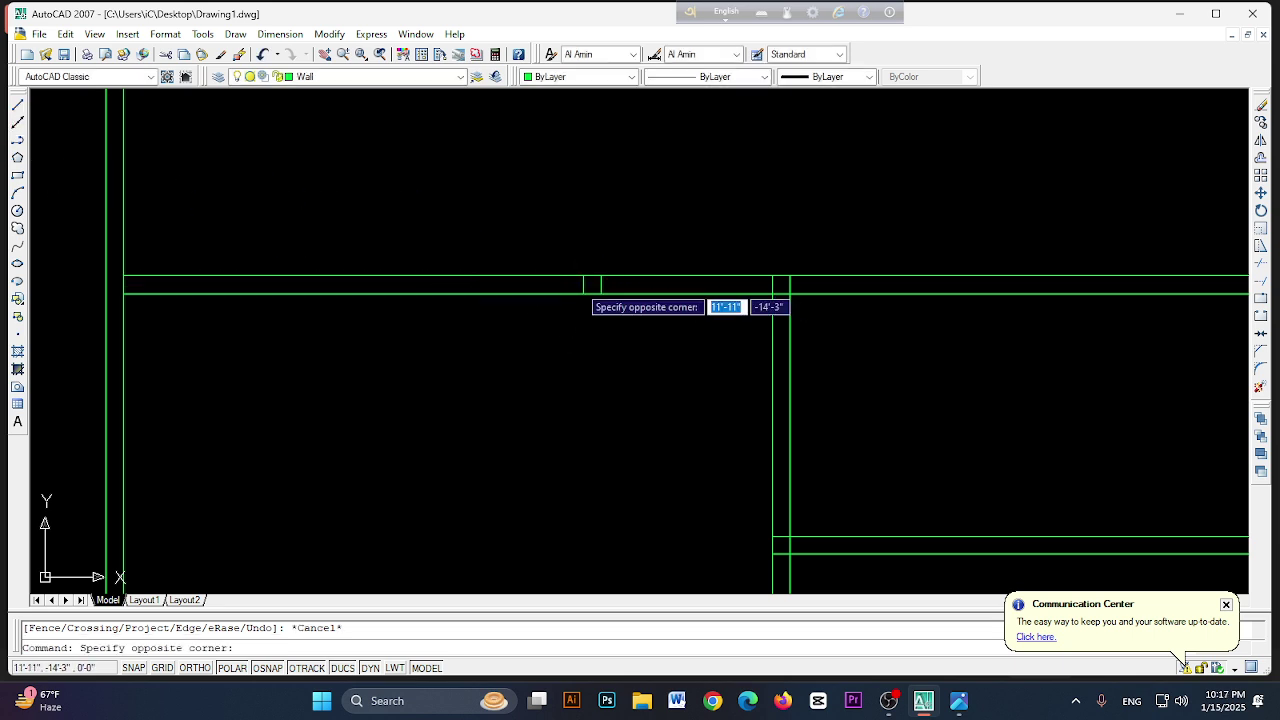
pyautogui.click(614, 284)
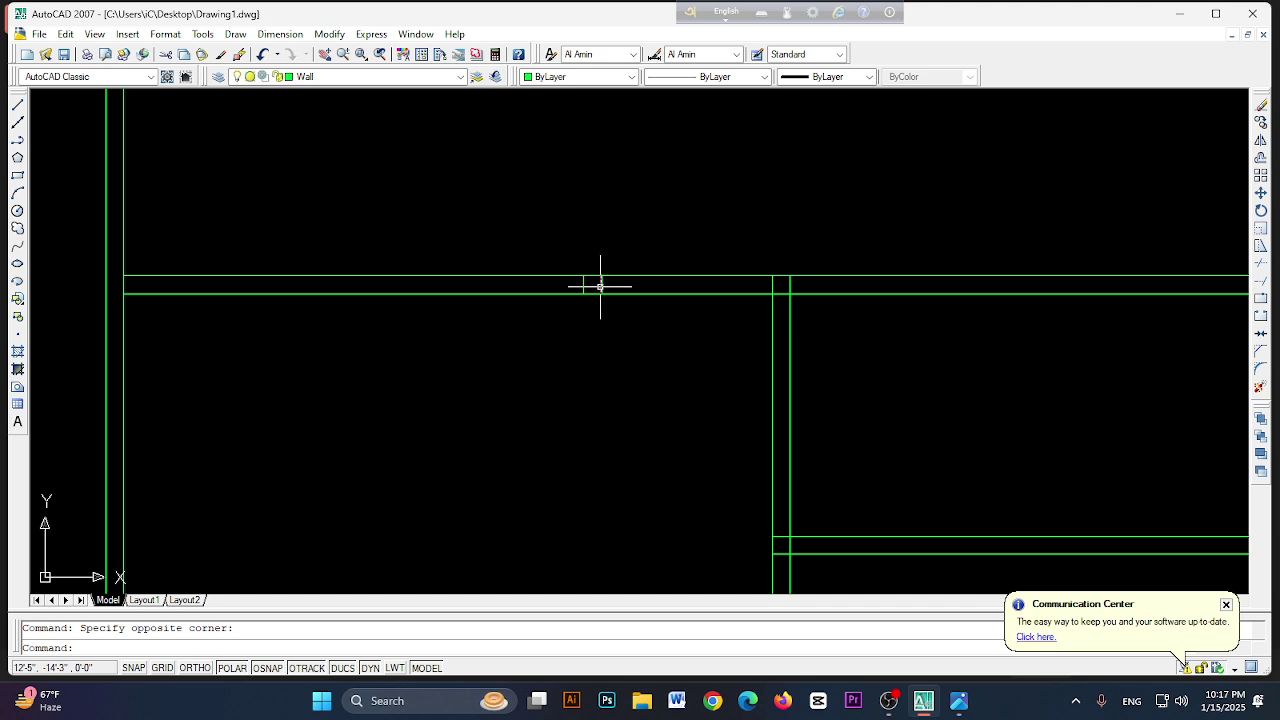
pyautogui.click(600, 286)
pyautogui.press('Delete')
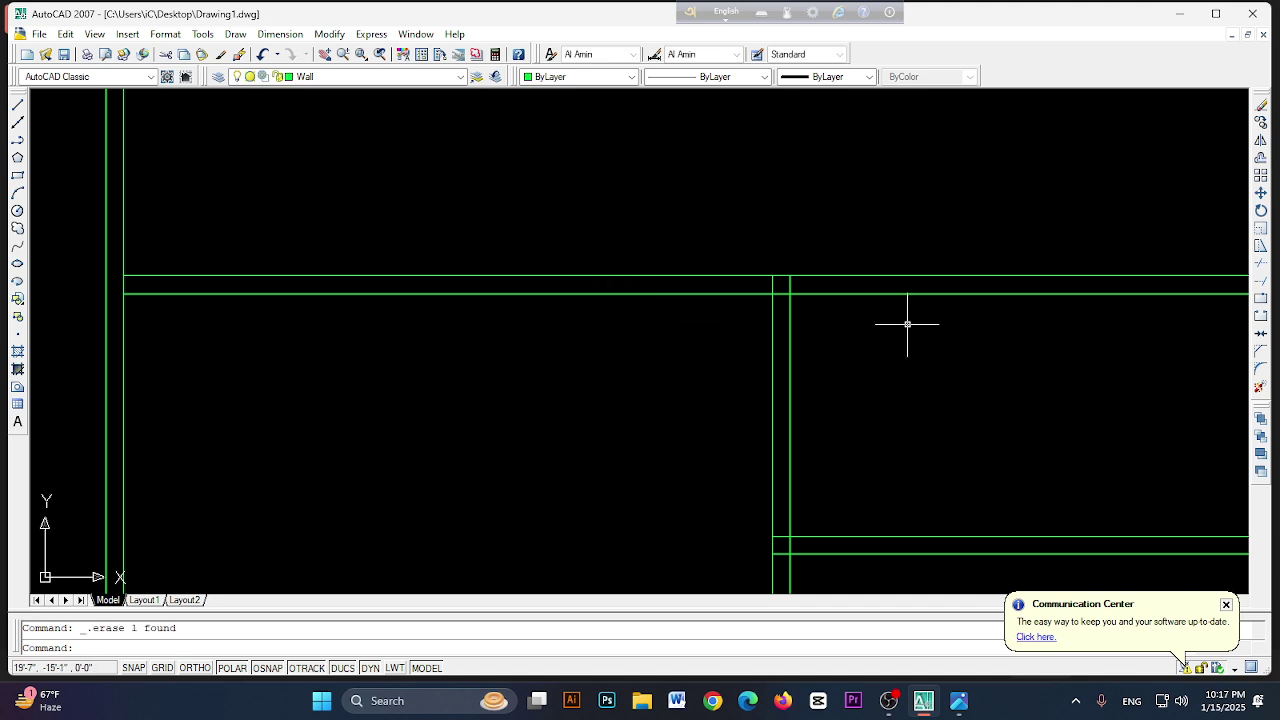
# - Check the master bedroom size in the reference plan image, then offset the left line of the kitchen–toilet side wall 12'-0" toward the left
pyautogui.scroll(-5, 779, 311)
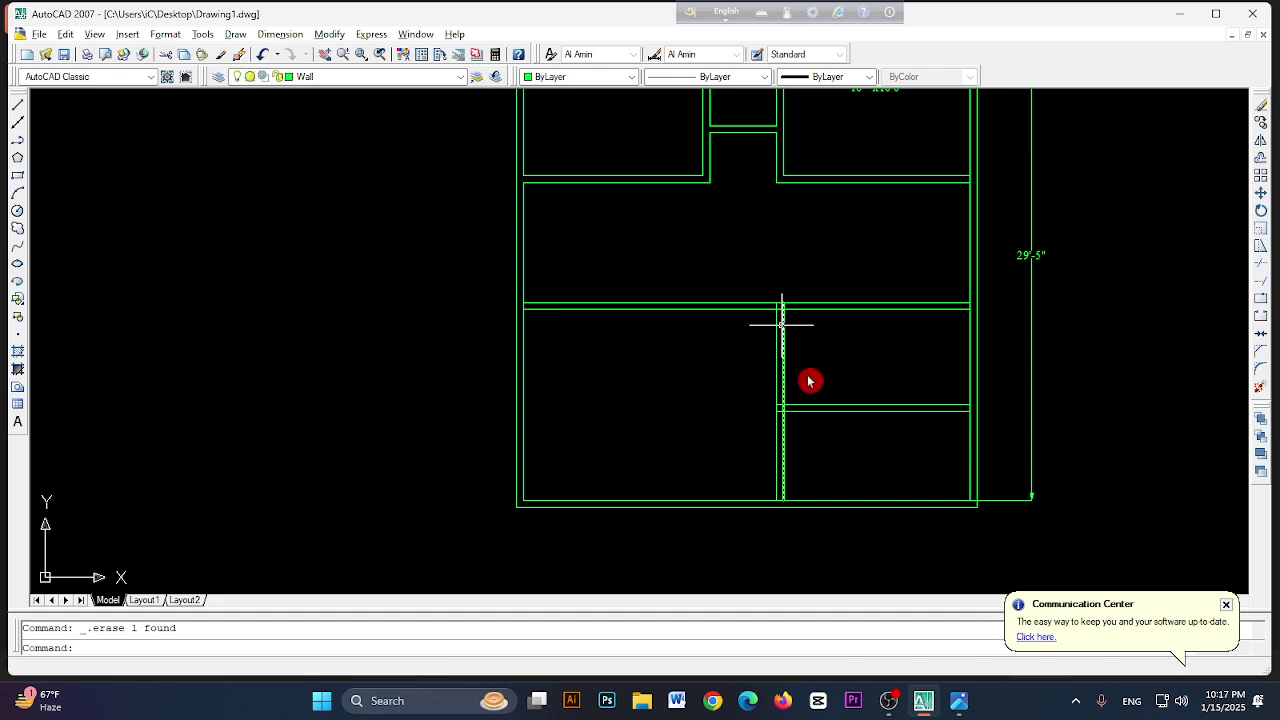
pyautogui.click(958, 705)
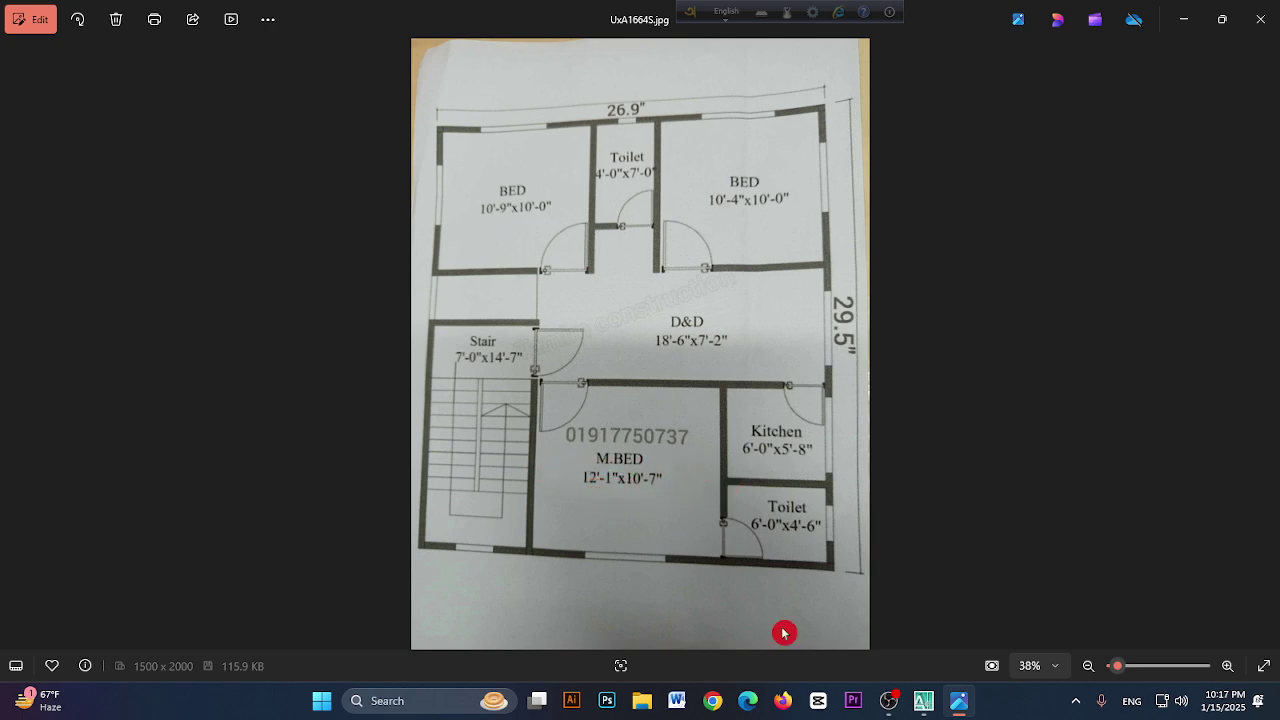
pyautogui.click(923, 700)
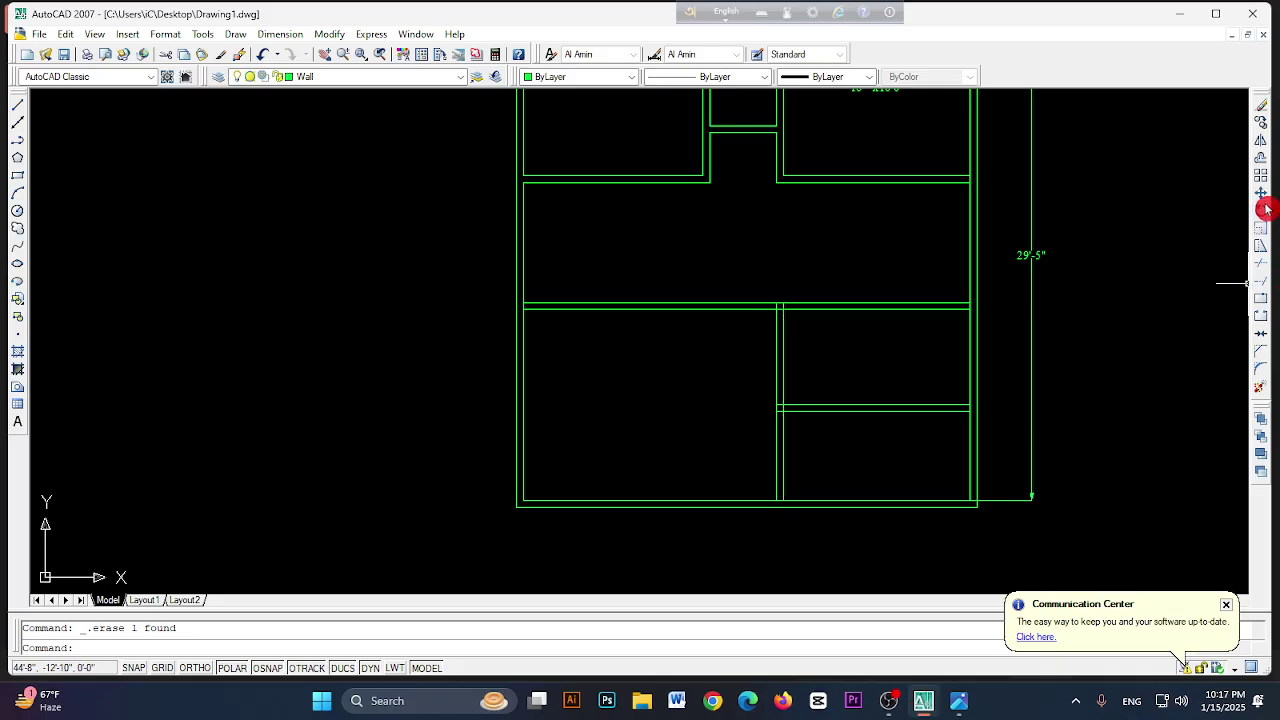
pyautogui.click(1261, 160)
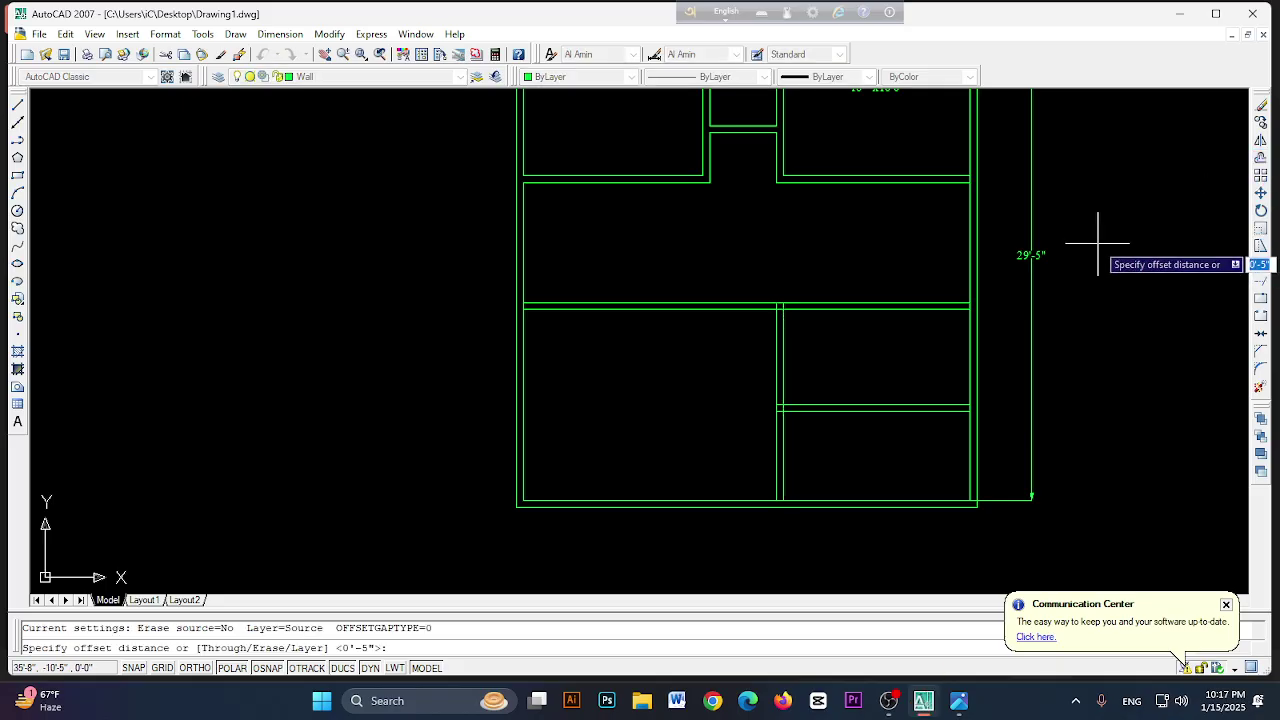
pyautogui.write('12')
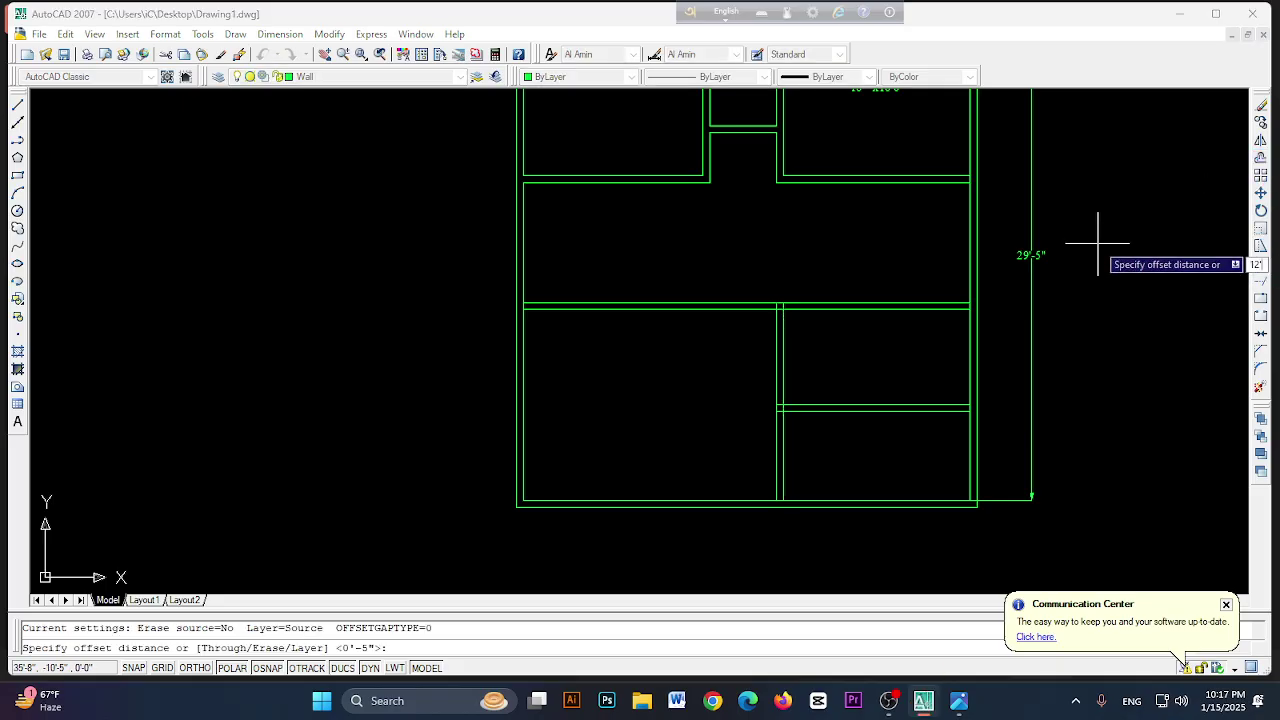
pyautogui.write('\'0"')
pyautogui.press('Return')
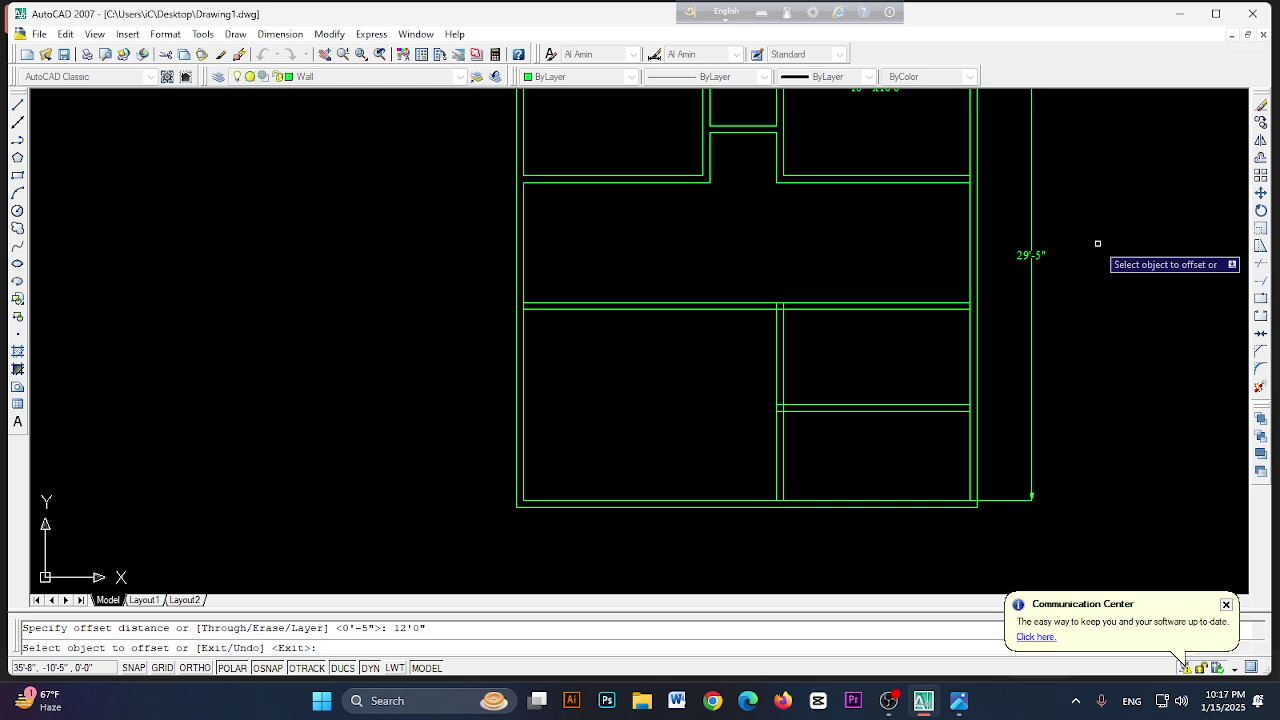
pyautogui.click(777, 366)
pyautogui.click(618, 390)
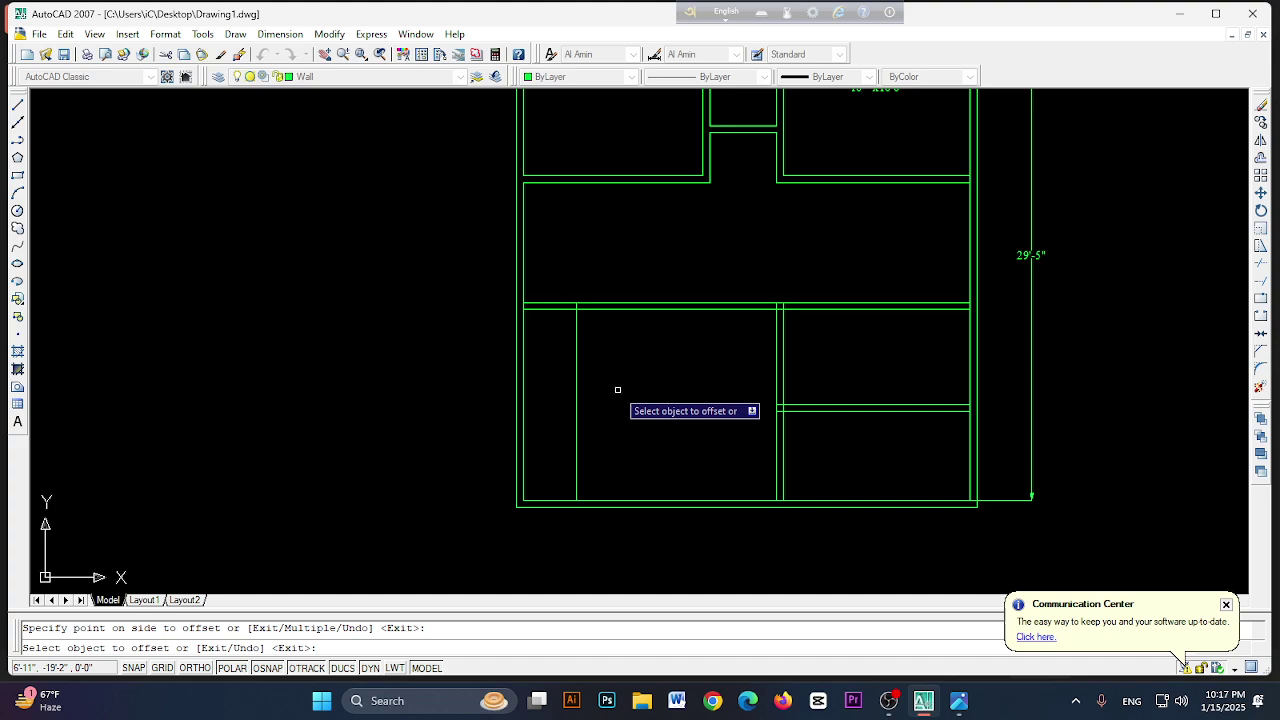
# - Recheck the reference plan image, then cancel the pending offset and erase the vertical line just placed in the master bedroom
pyautogui.click(959, 700)
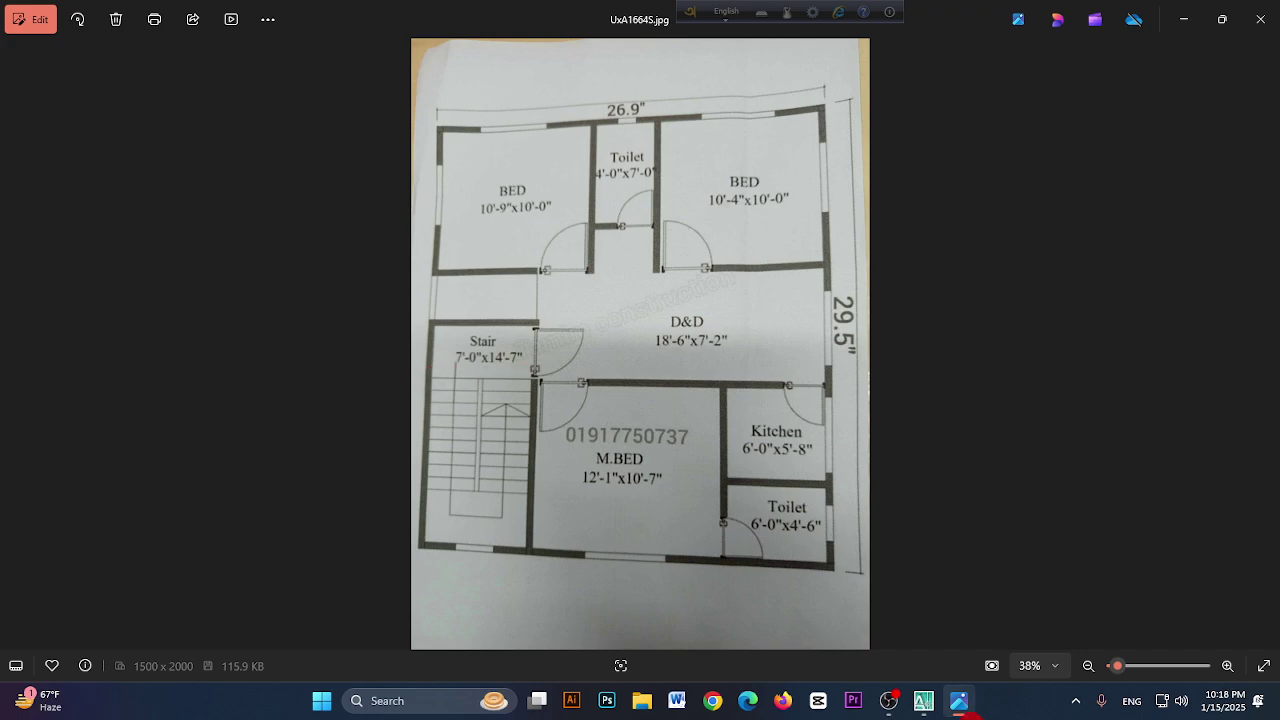
pyautogui.click(923, 700)
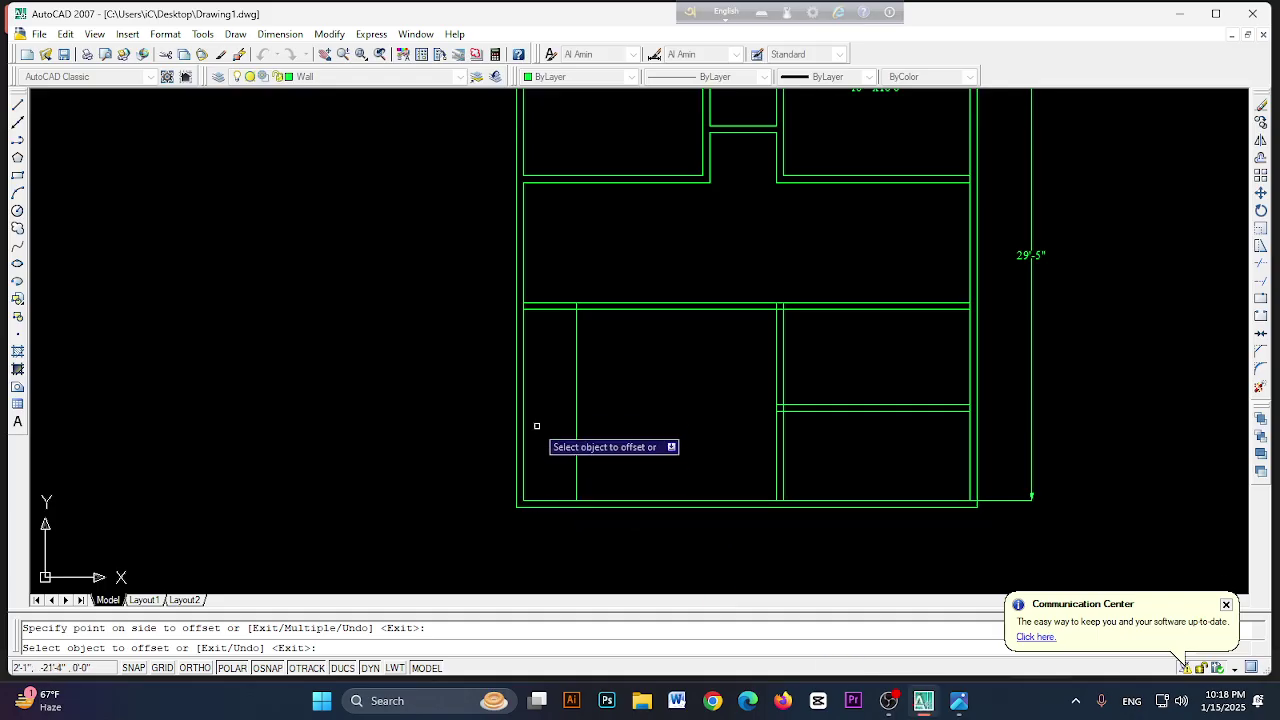
pyautogui.click(576, 406)
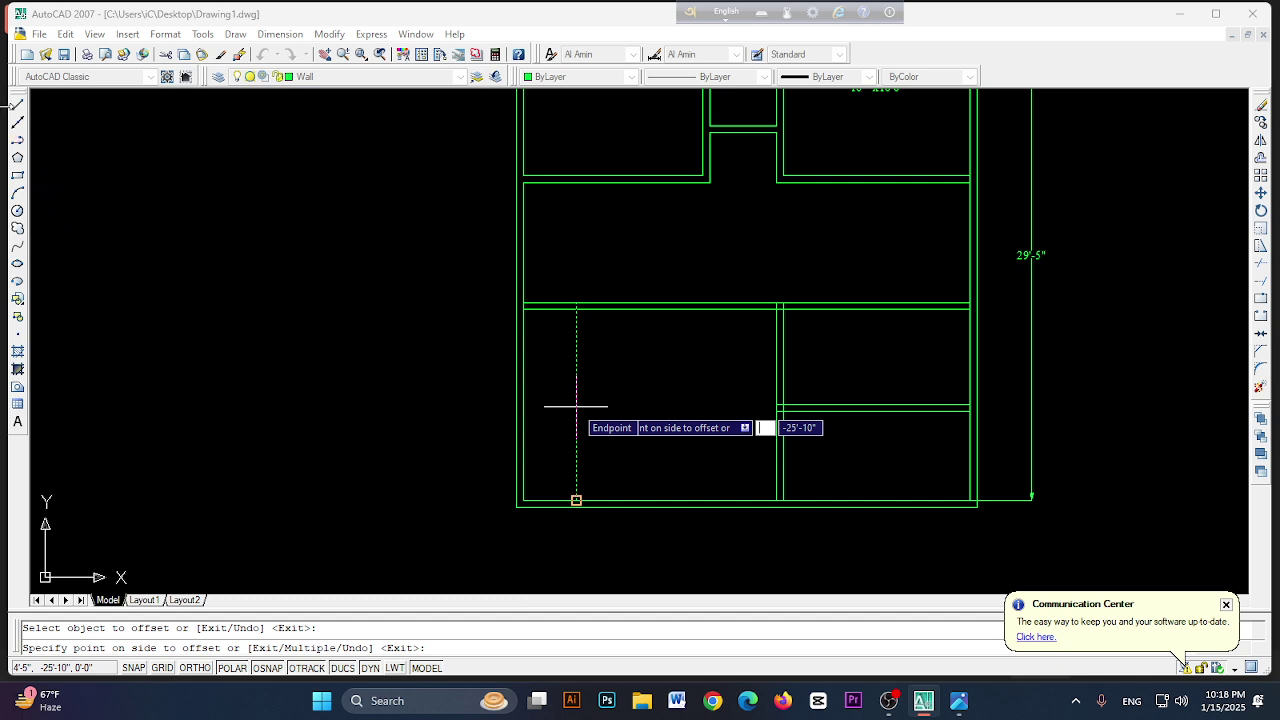
pyautogui.press('Escape')
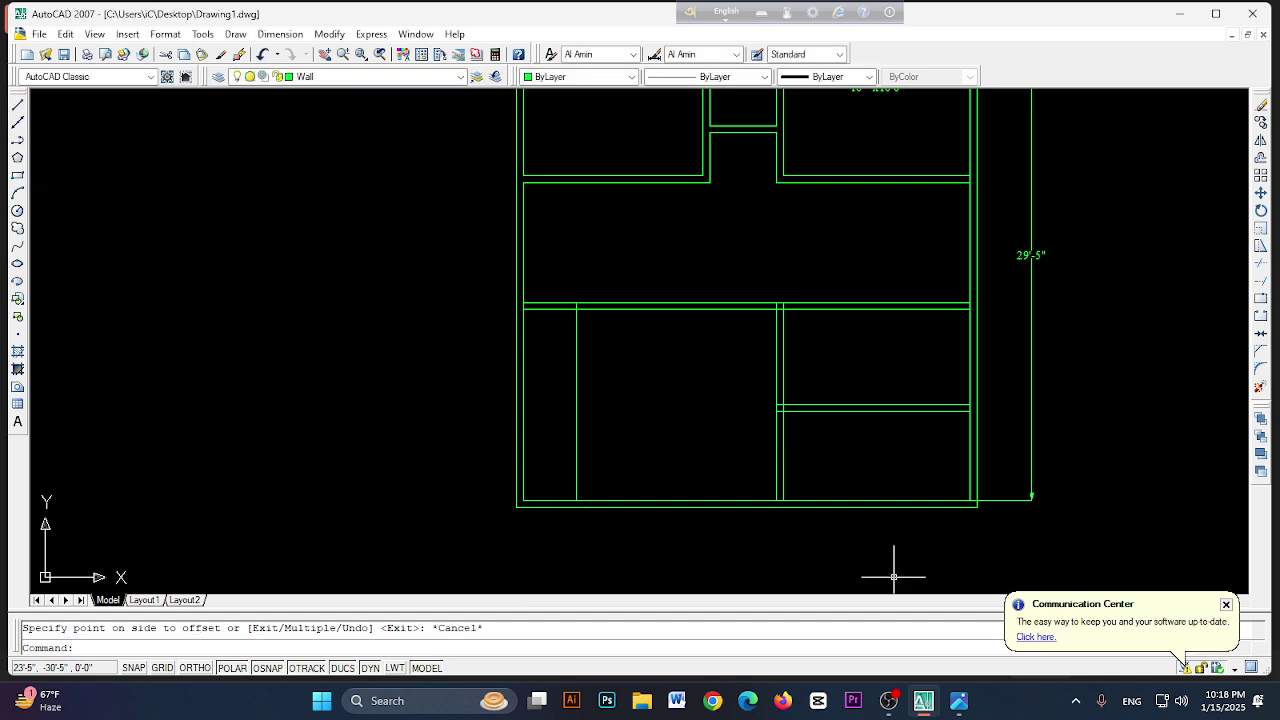
pyautogui.click(576, 392)
pyautogui.press('Delete')
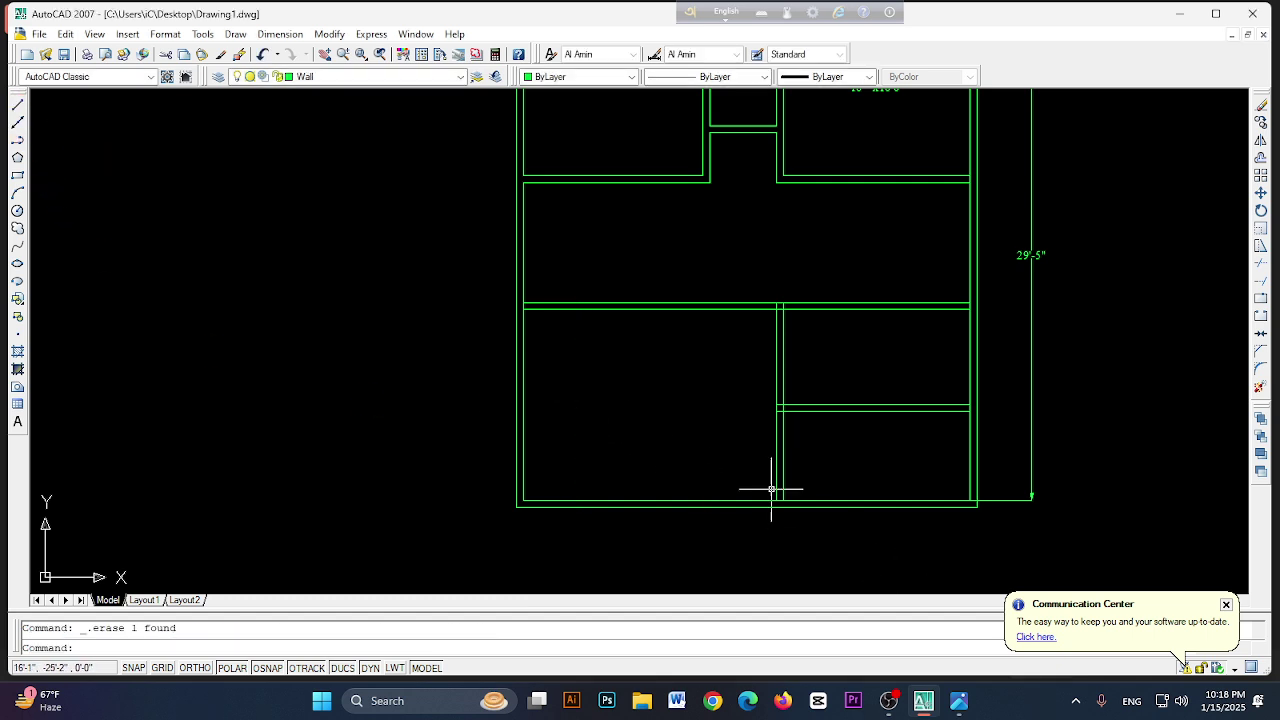
# - Check the stair width in the reference plan image, then offset the left outer wall's inner line 7' into the plan
pyautogui.click(958, 700)
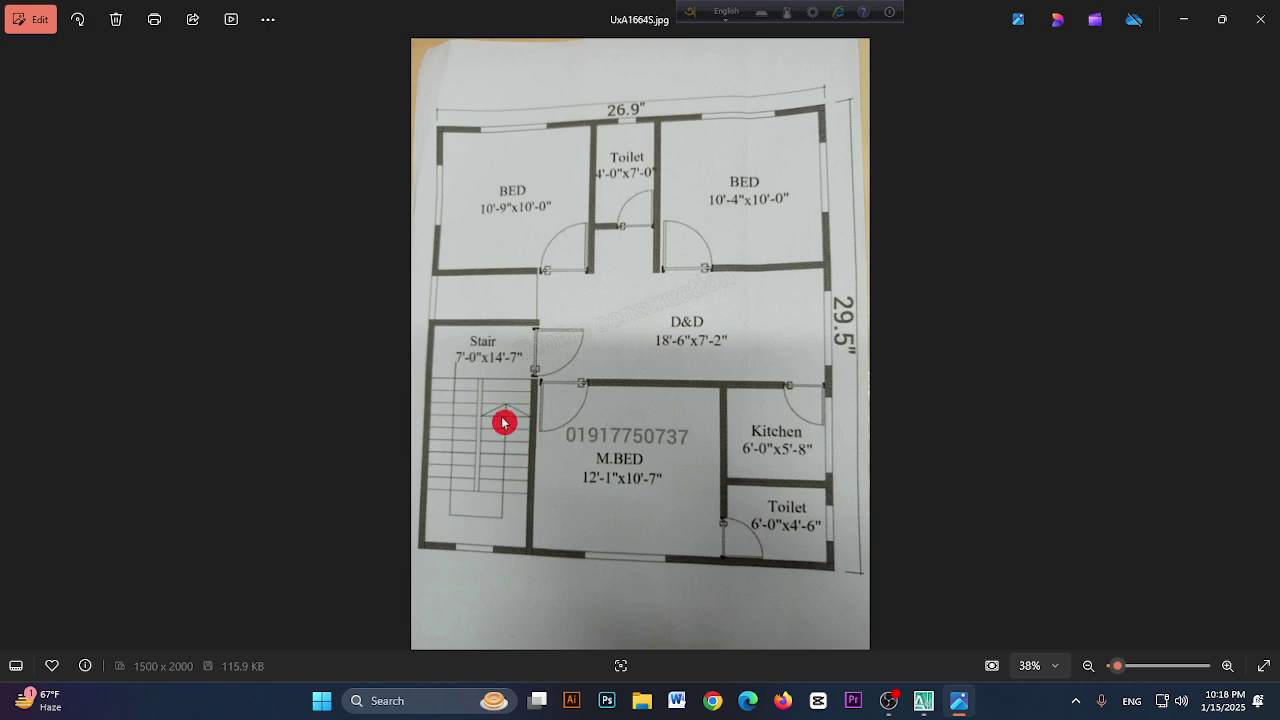
pyautogui.click(924, 702)
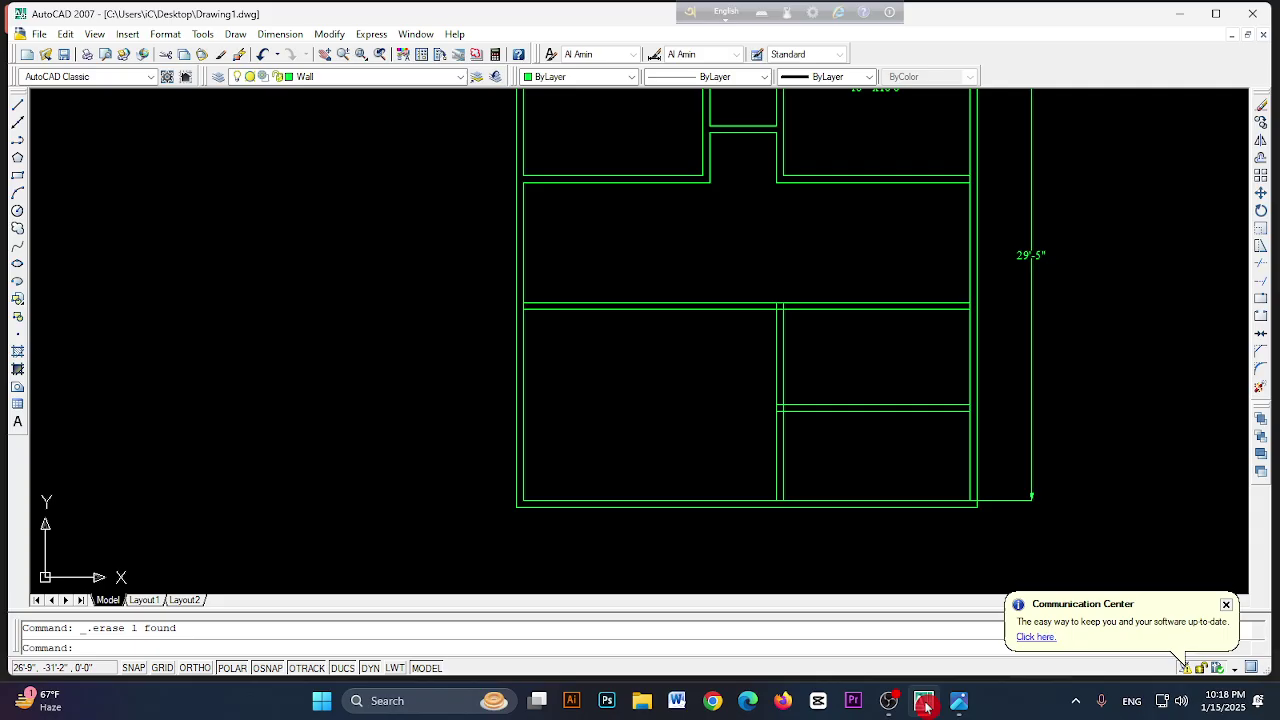
pyautogui.click(1261, 165)
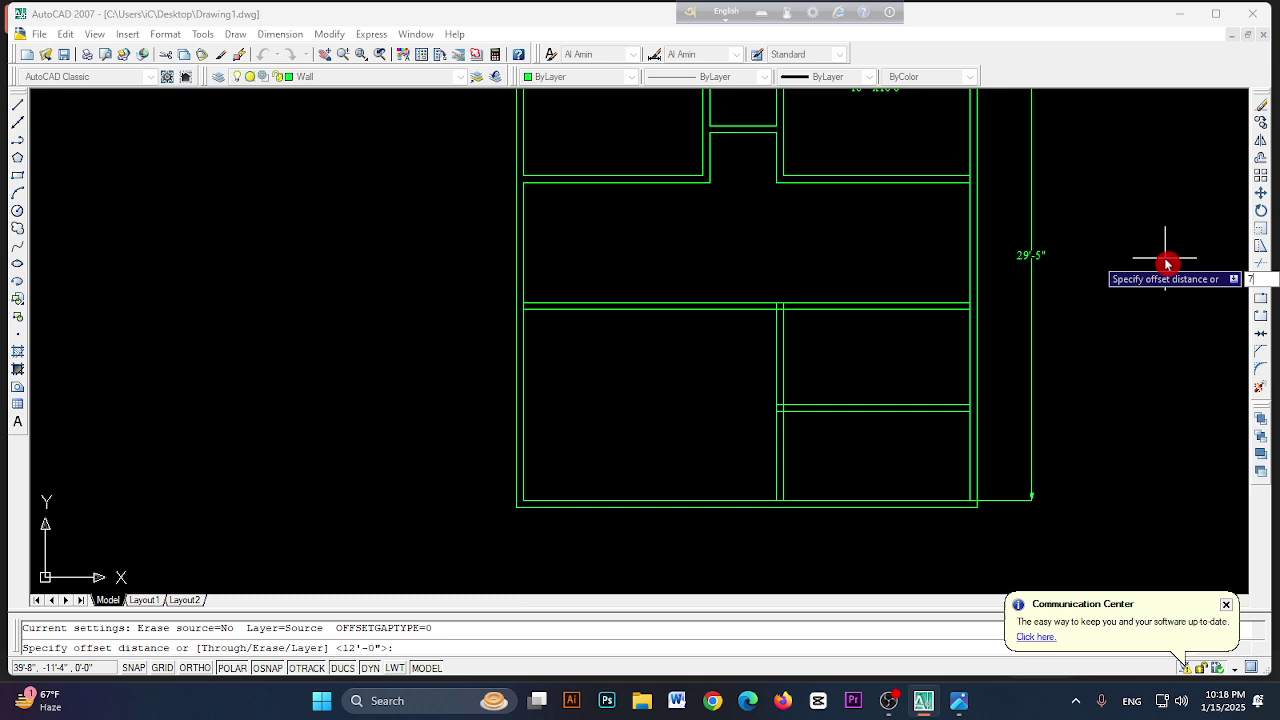
pyautogui.write("7'")
pyautogui.press('Return')
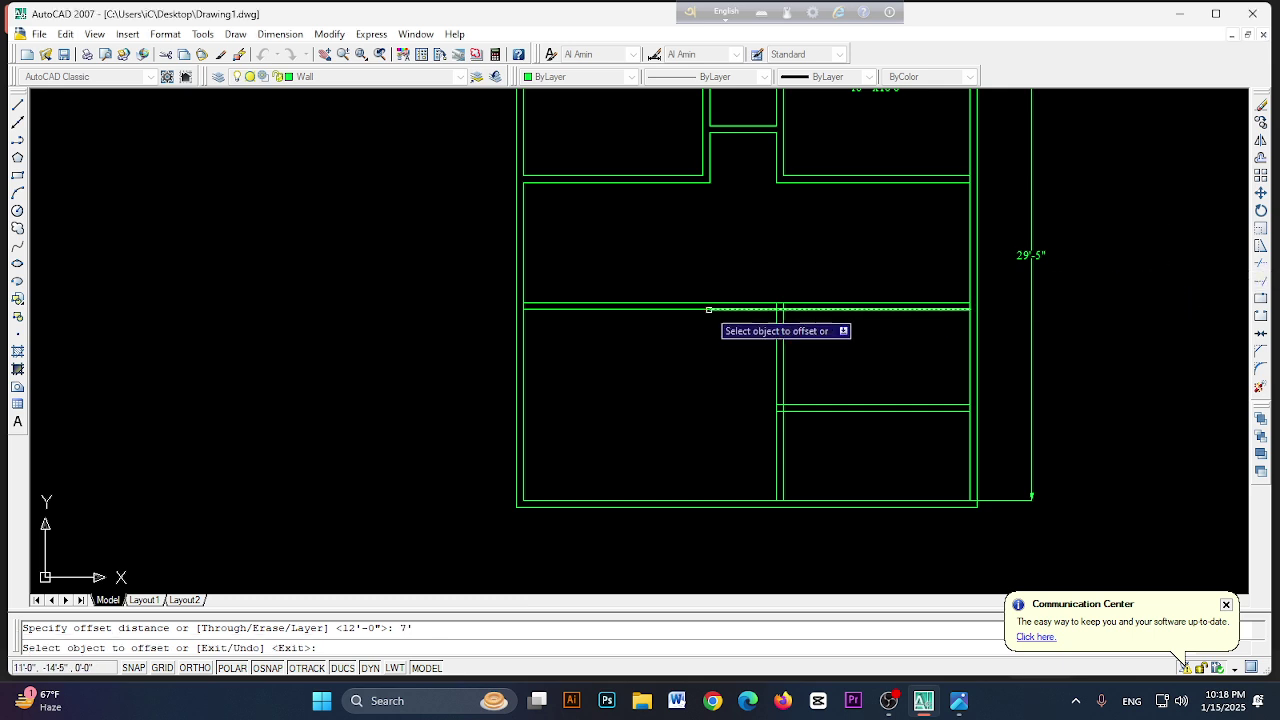
pyautogui.click(523, 375)
pyautogui.click(698, 356)
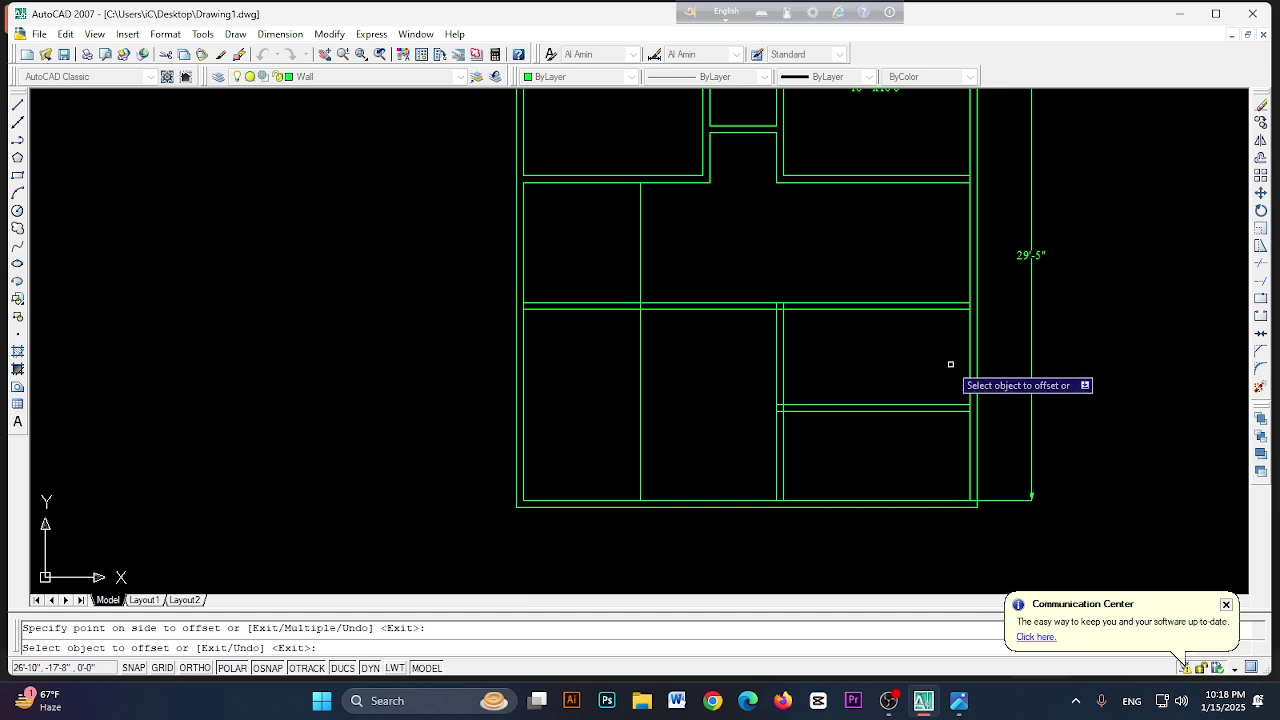
# - Try to offset the right line of the kitchen–toilet side wall 7' to the left, then undo that offset
pyautogui.click(784, 366)
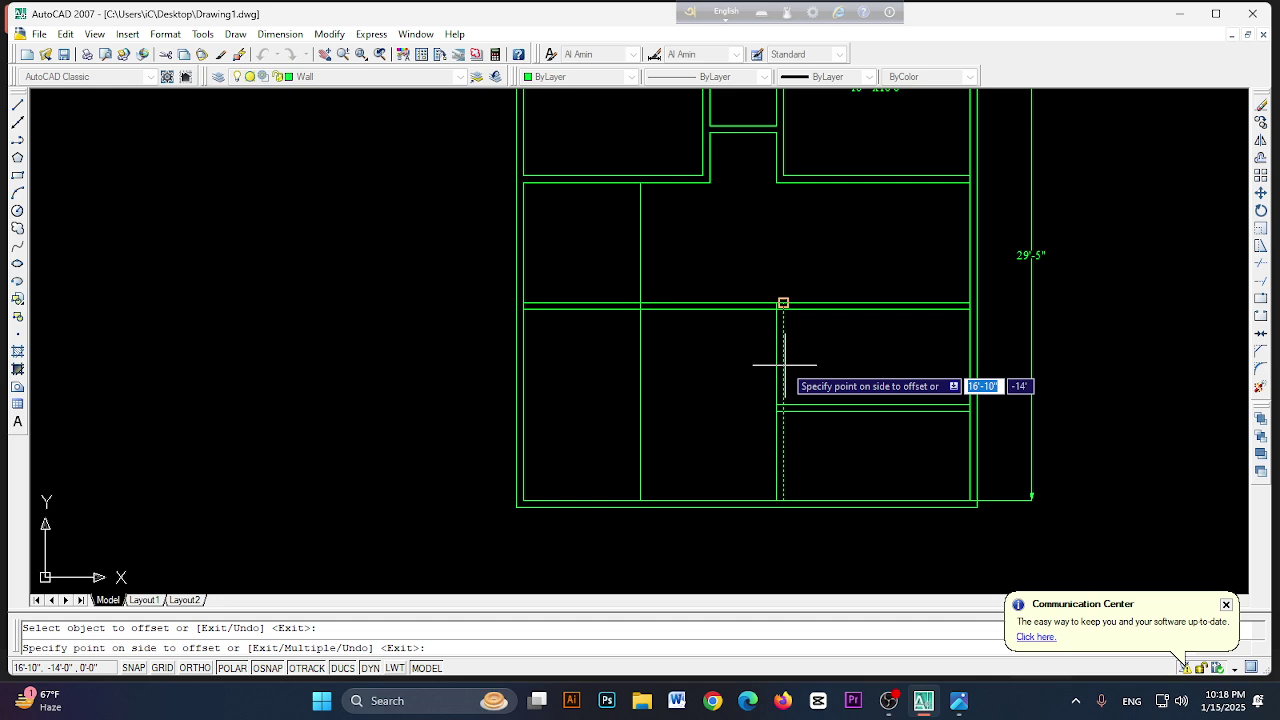
pyautogui.click(783, 376)
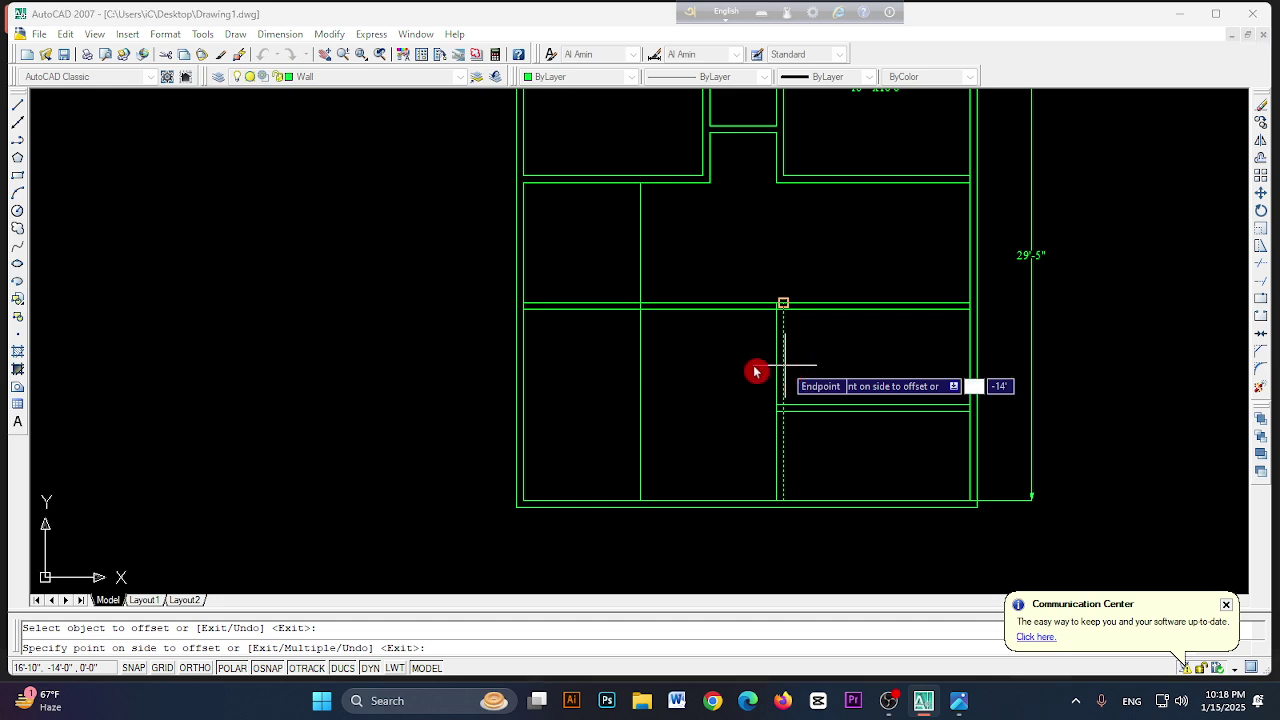
pyautogui.click(757, 366)
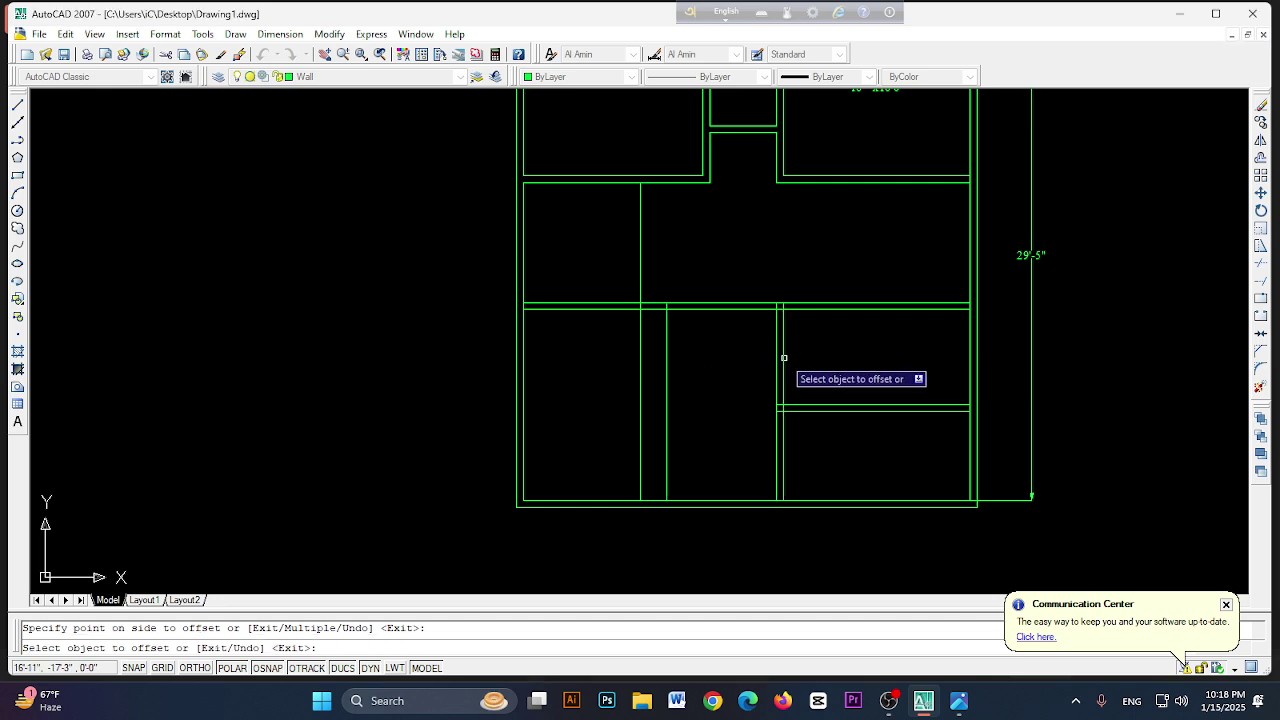
pyautogui.write('u')
pyautogui.press('Return')
pyautogui.press('Escape')
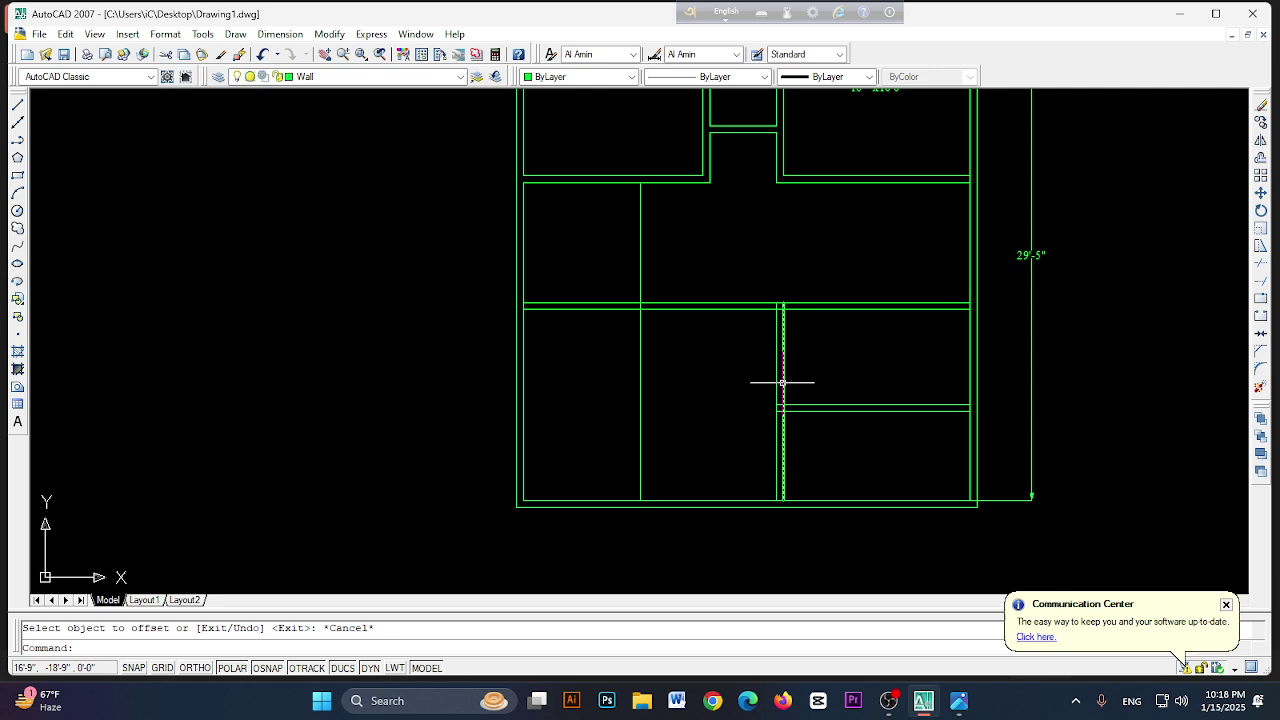
# - Erase both vertical lines of the wall between the master bedroom and the kitchen and toilet
pyautogui.click(782, 384)
pyautogui.press('Delete')
pyautogui.click(776, 375)
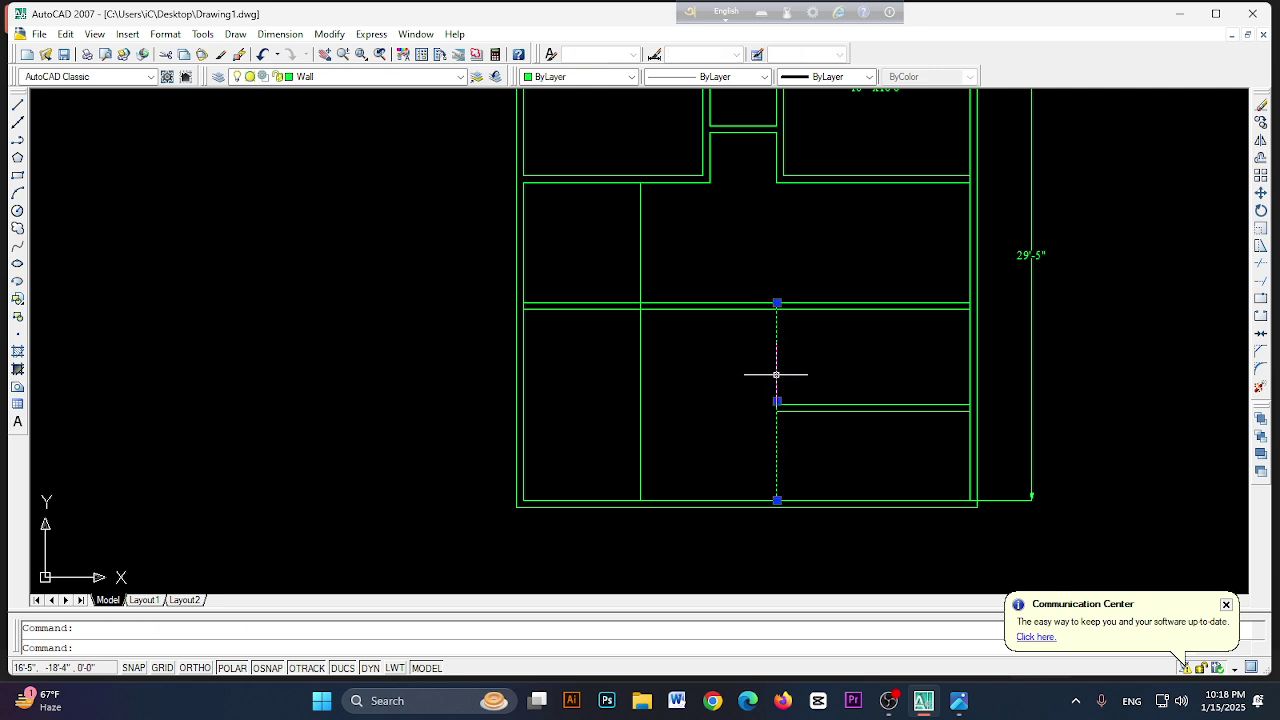
pyautogui.press('Delete')
# - Check the kitchen and toilet width in the reference plan image, then offset the right outer wall's inner line 6' into the plan
pyautogui.click(959, 703)
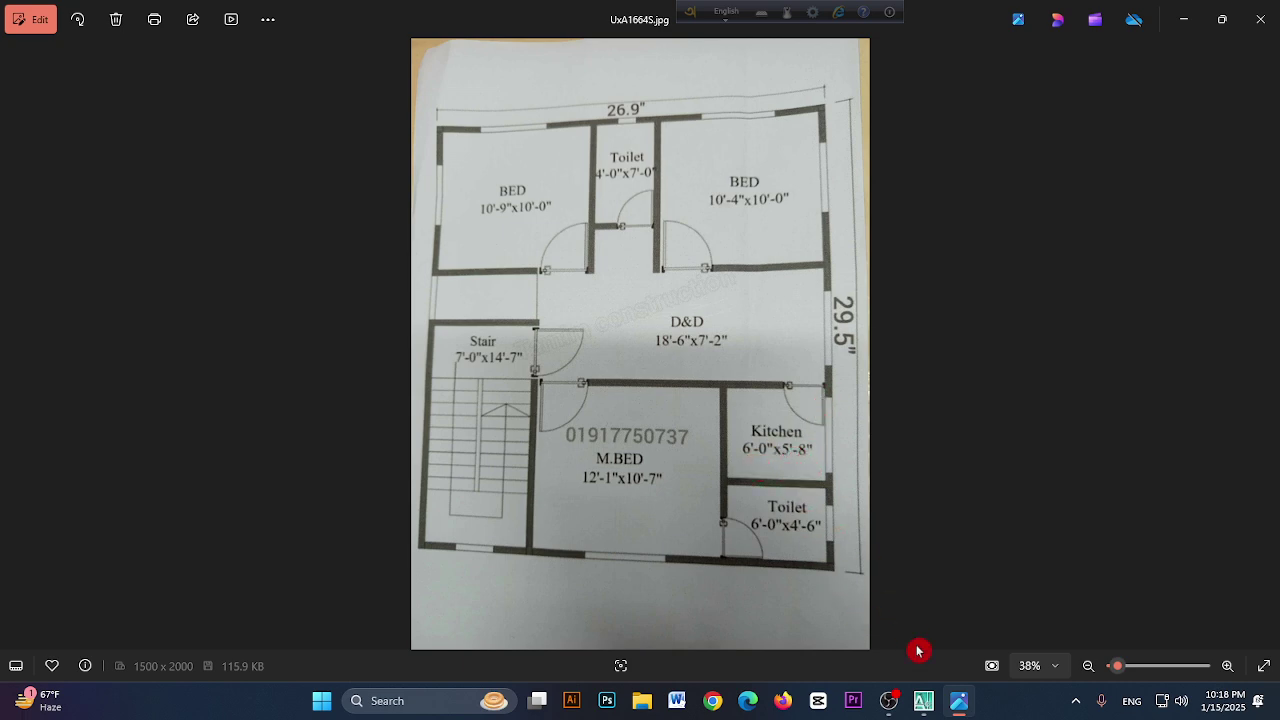
pyautogui.click(925, 701)
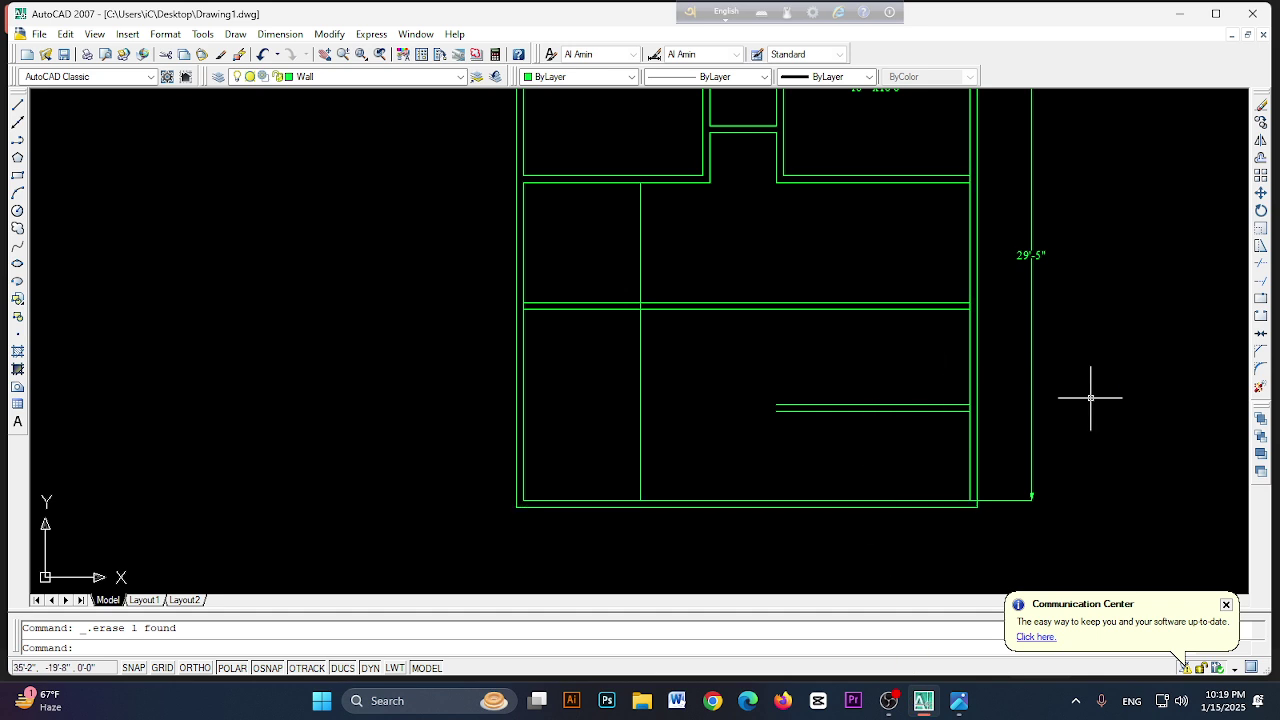
pyautogui.click(1261, 158)
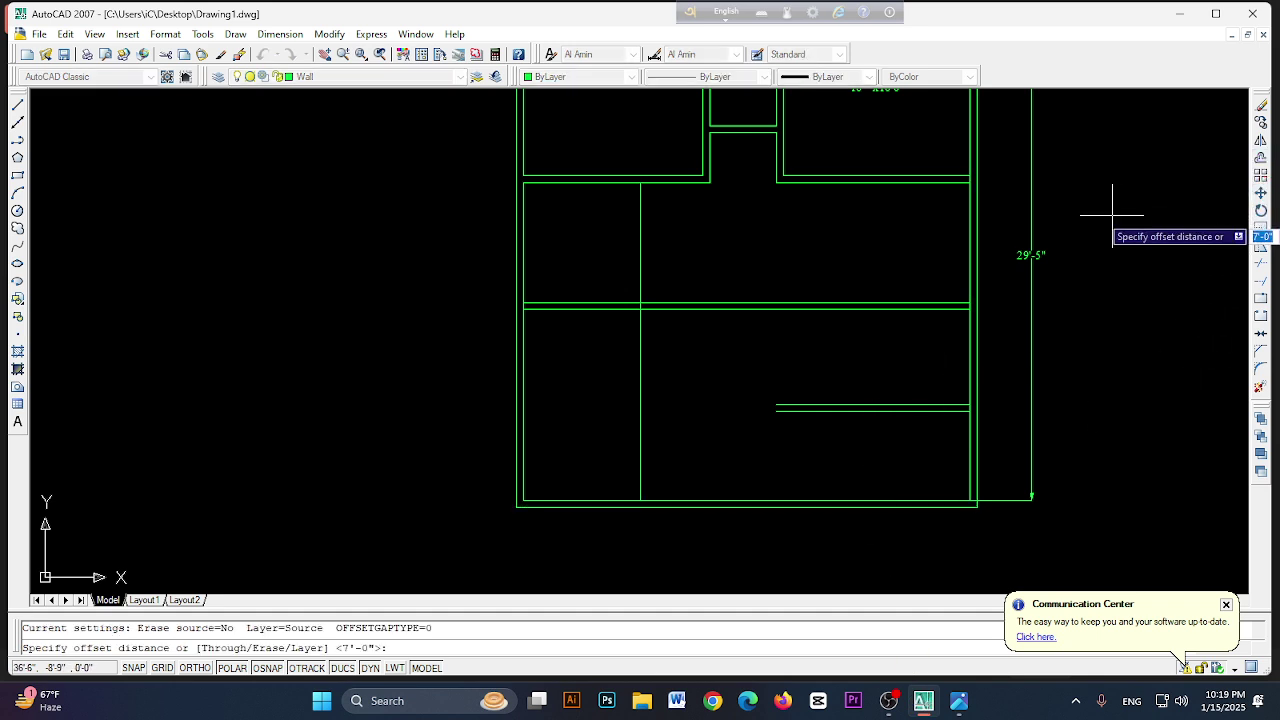
pyautogui.write('6')
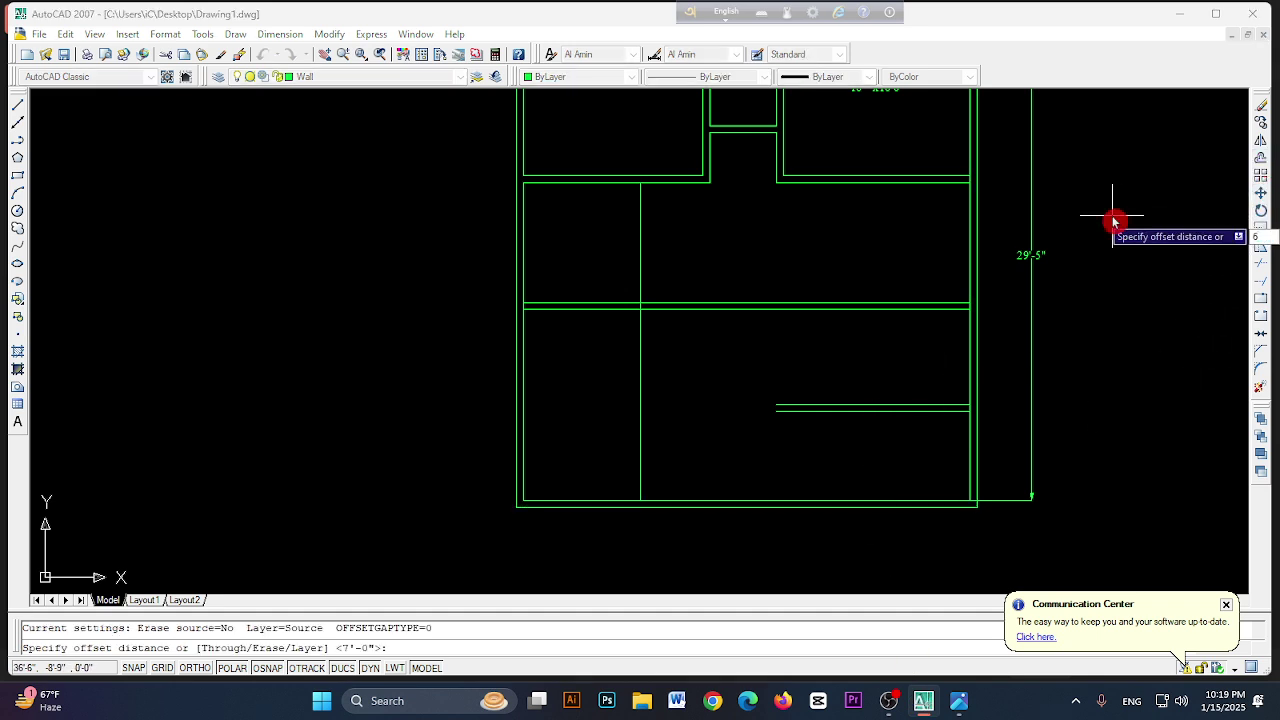
pyautogui.write("'")
pyautogui.press('Return')
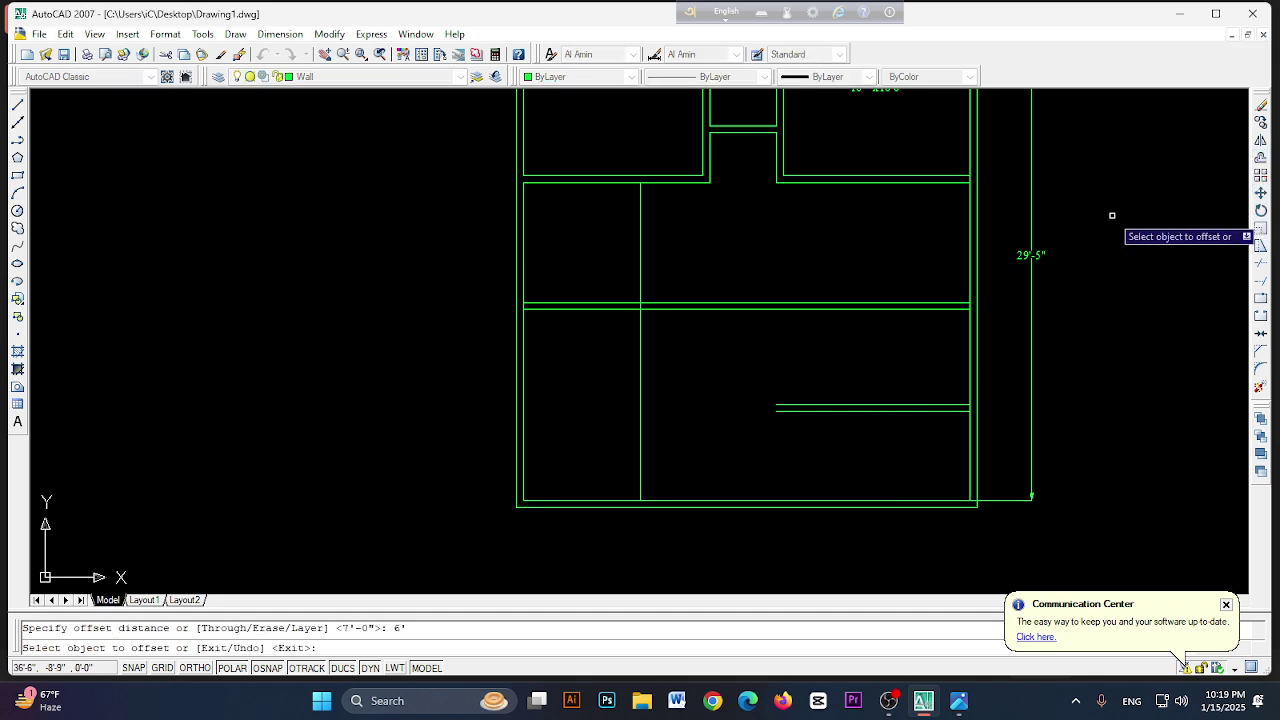
pyautogui.click(969, 364)
pyautogui.click(857, 369)
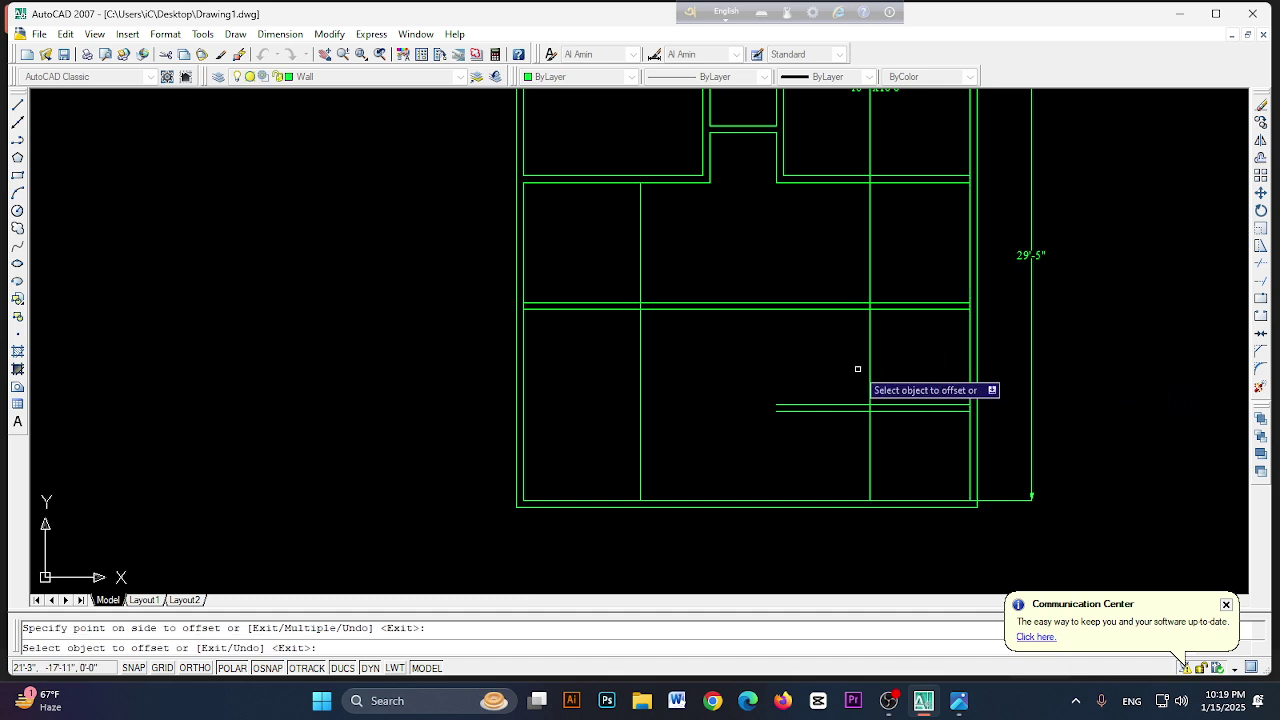
pyautogui.click(1259, 178)
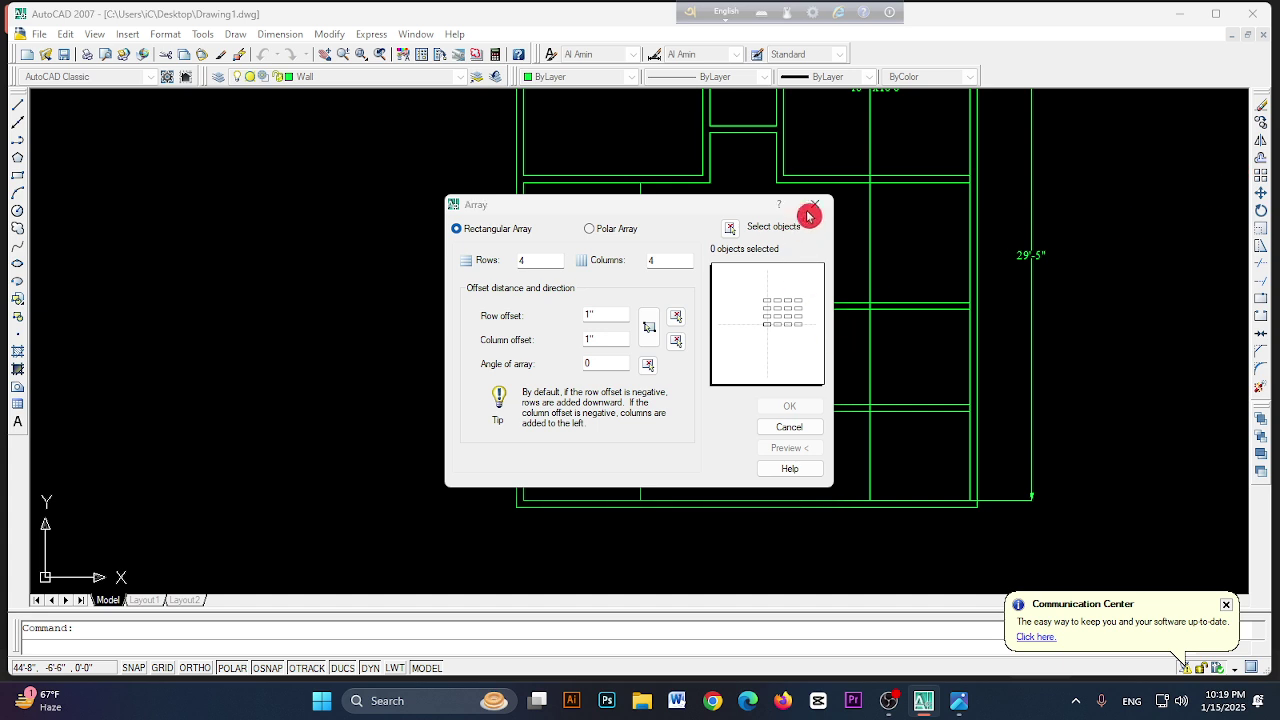
pyautogui.click(814, 205)
pyautogui.click(1260, 161)
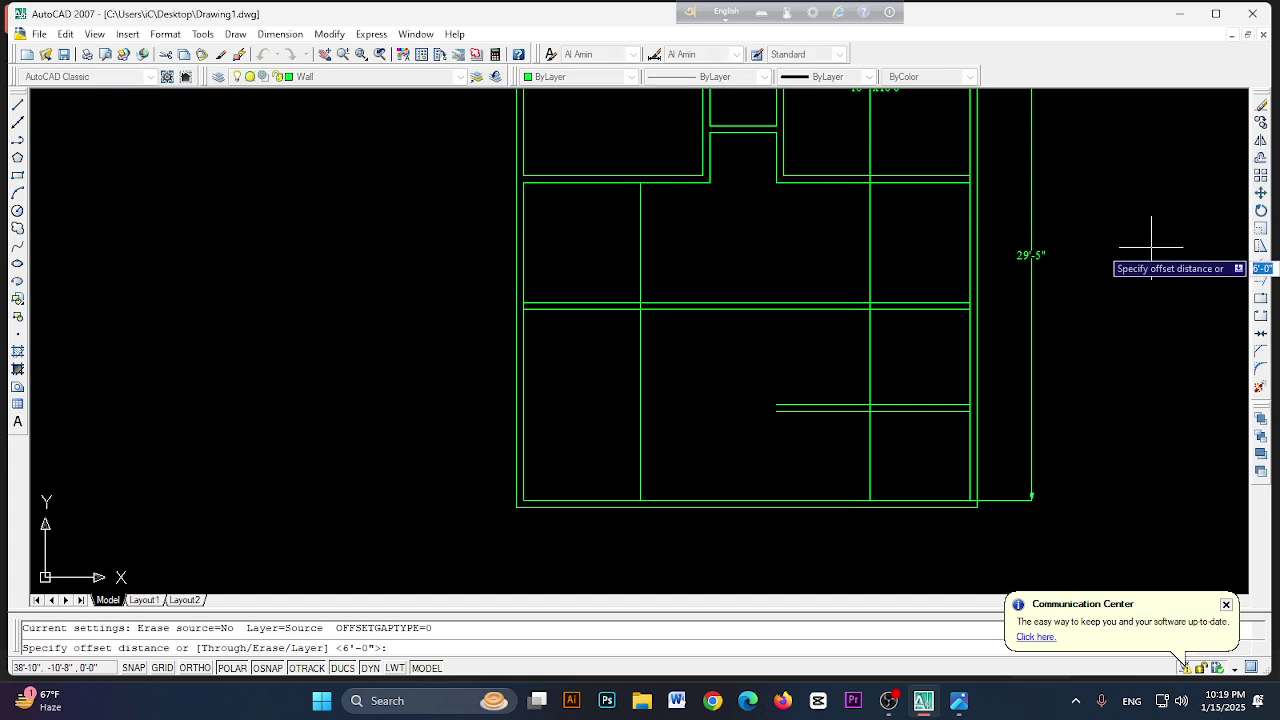
pyautogui.rightClick(1145, 248)
pyautogui.click(1097, 237)
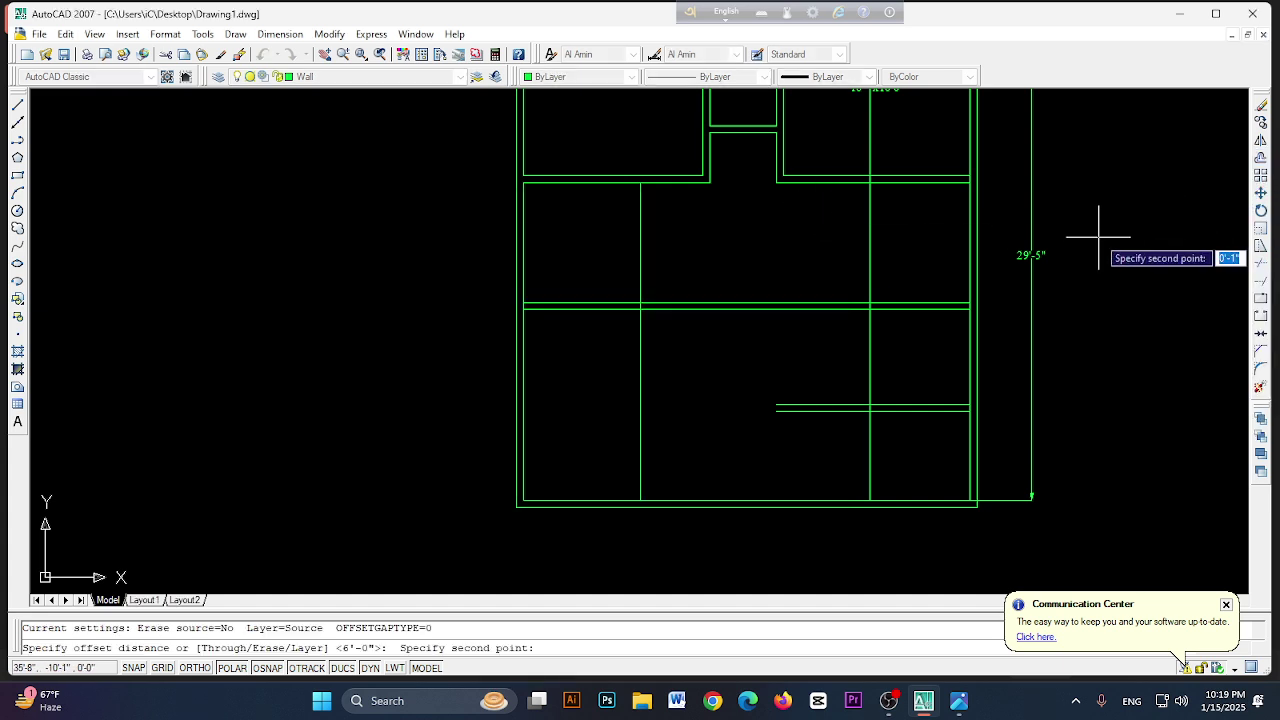
# - Offset the kitchen–toilet side wall line 5" to the left and the stair wall line 5" to the right to give both walls thickness
pyautogui.click(1261, 159)
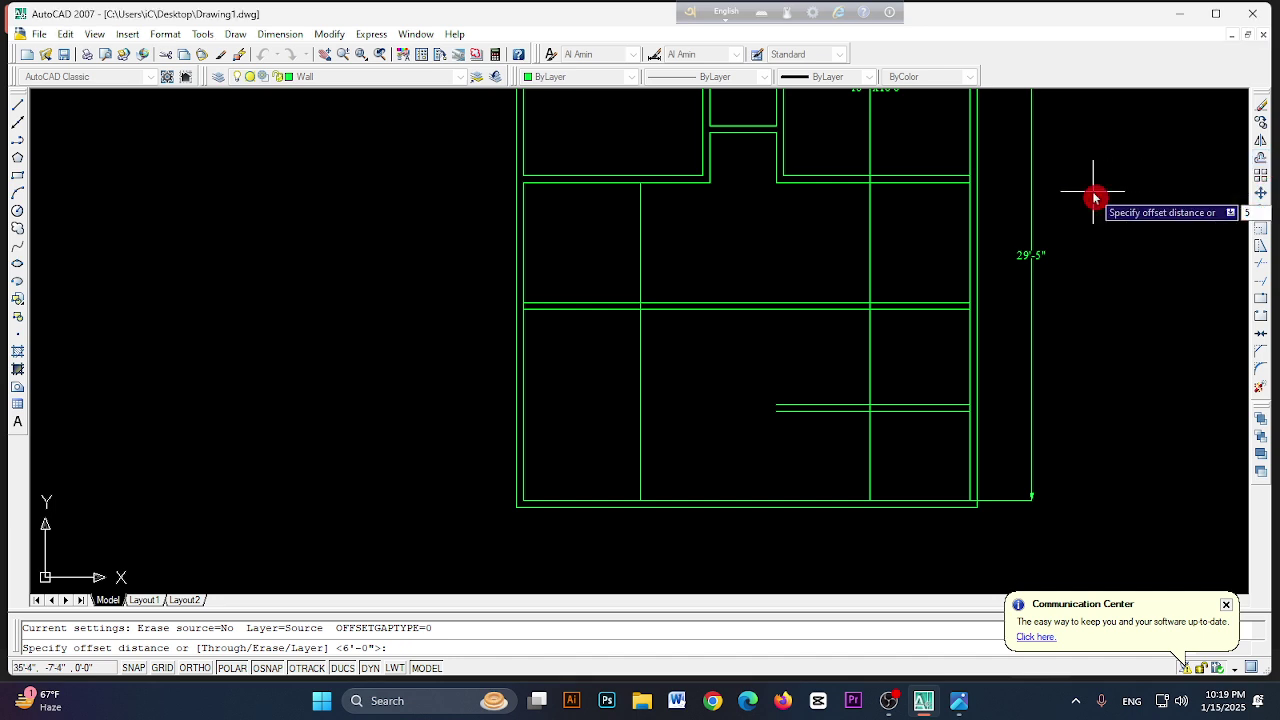
pyautogui.write('5')
pyautogui.press('Return')
pyautogui.click(869, 371)
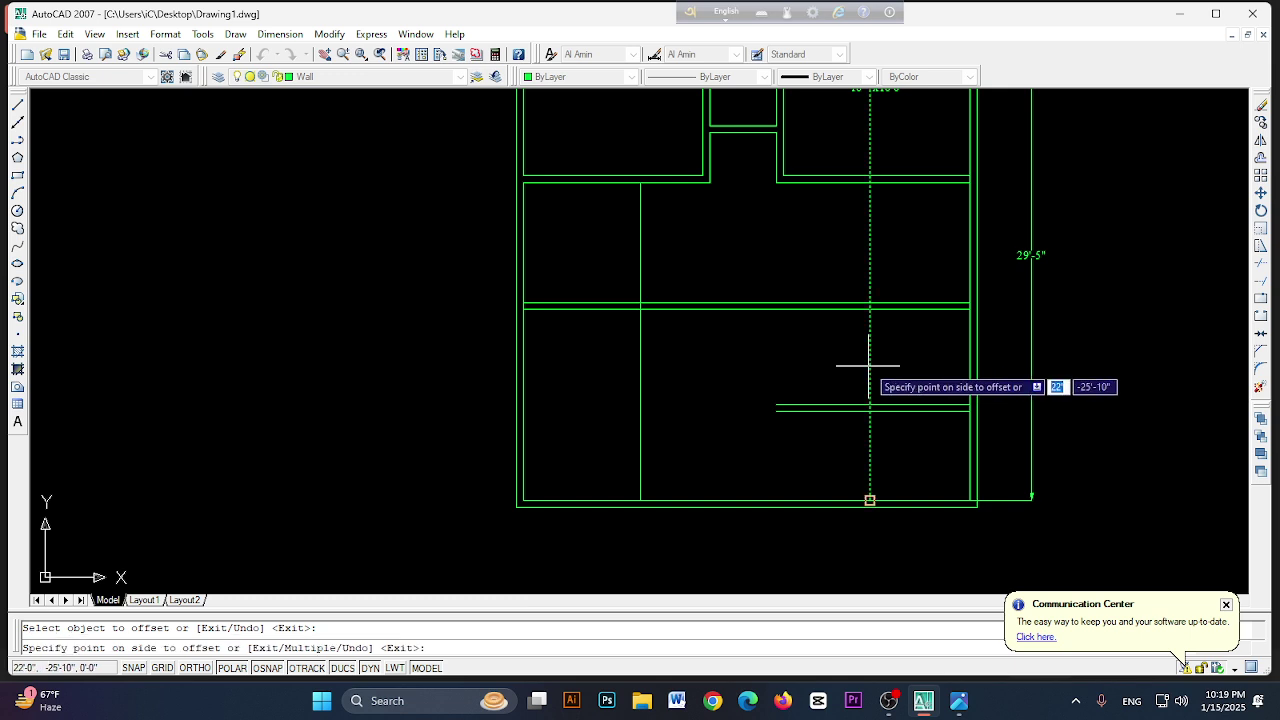
pyautogui.click(841, 371)
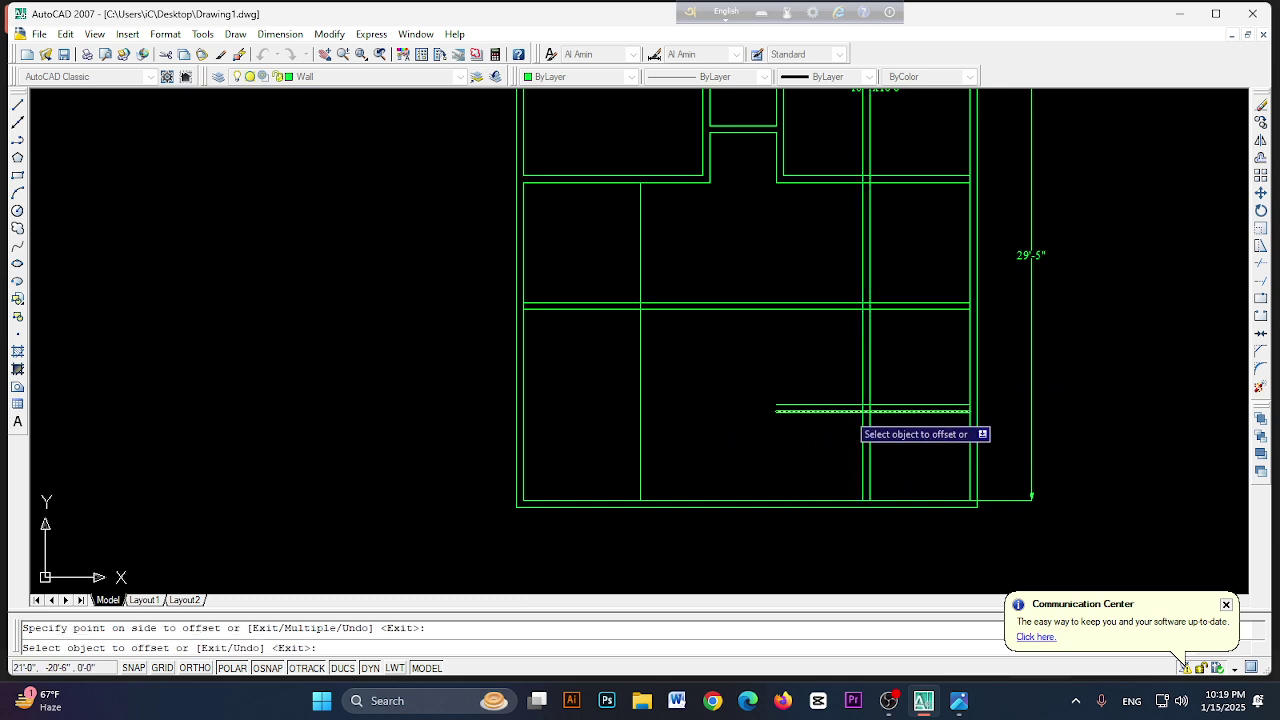
pyautogui.click(640, 357)
pyautogui.click(659, 358)
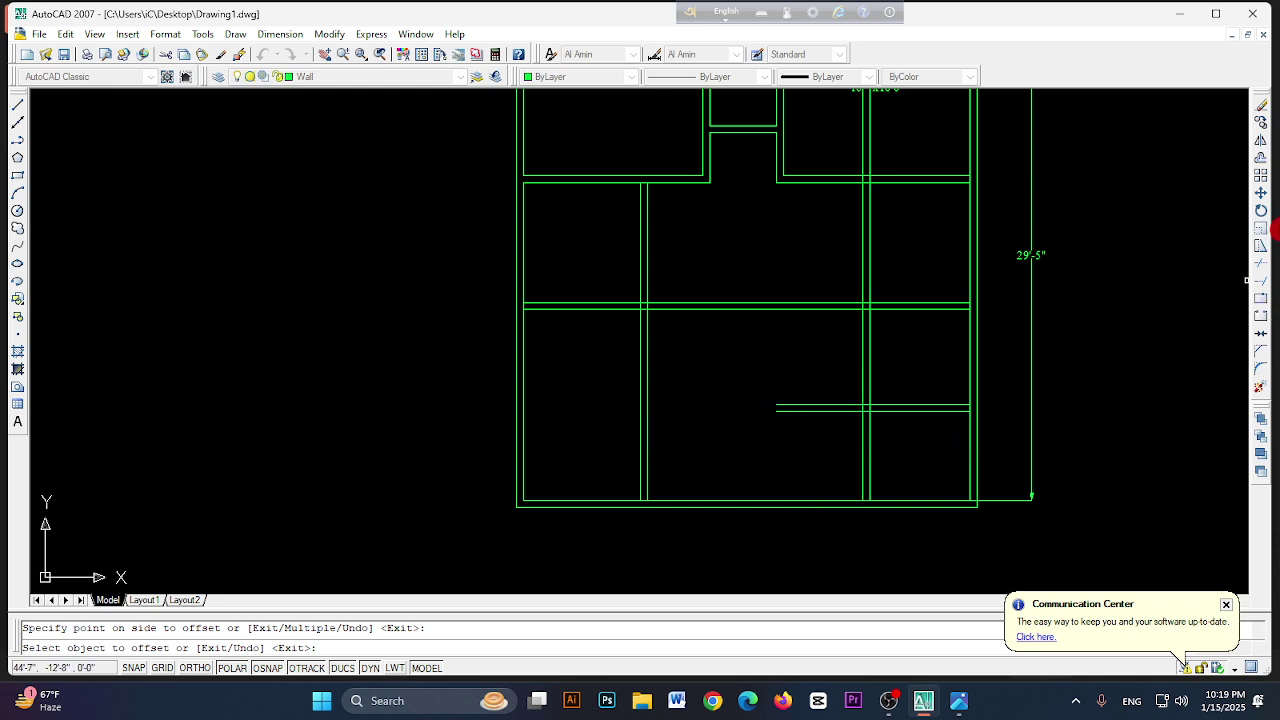
# - Trim both lines of the kitchen–toilet partition where they extend into the master bedroom
pyautogui.click(1261, 265)
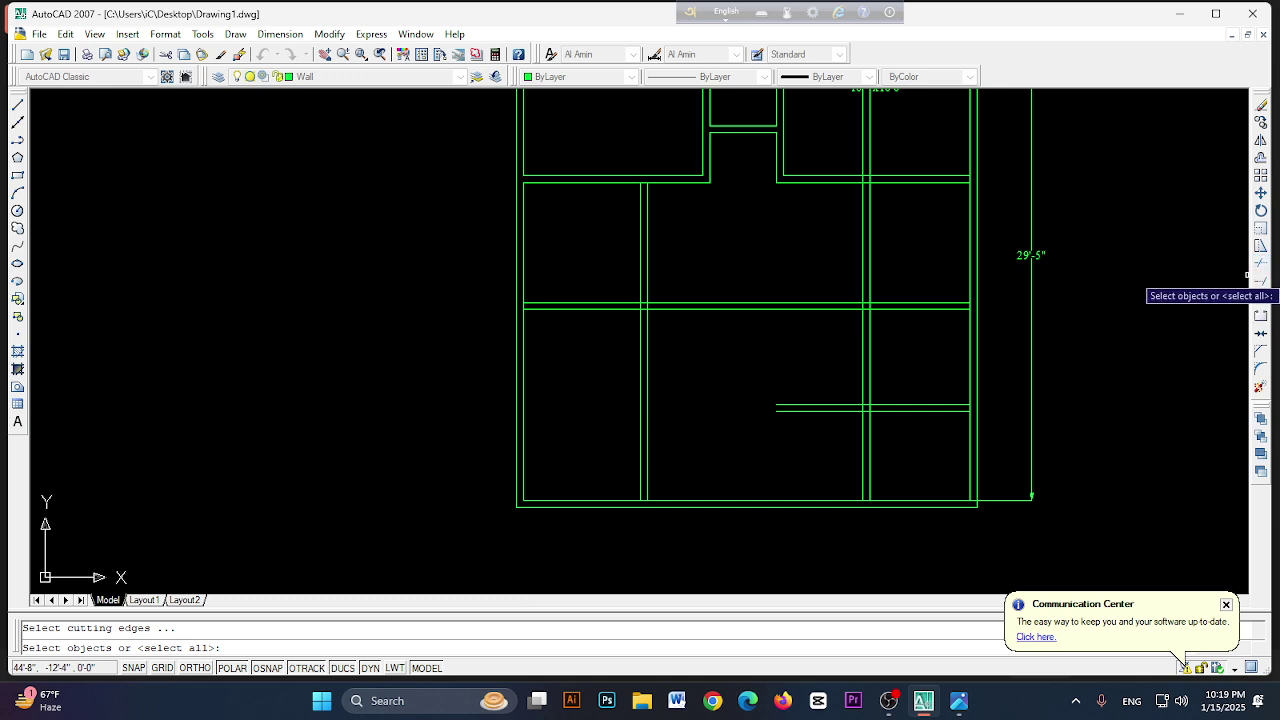
pyautogui.press('Return')
pyautogui.click(792, 405)
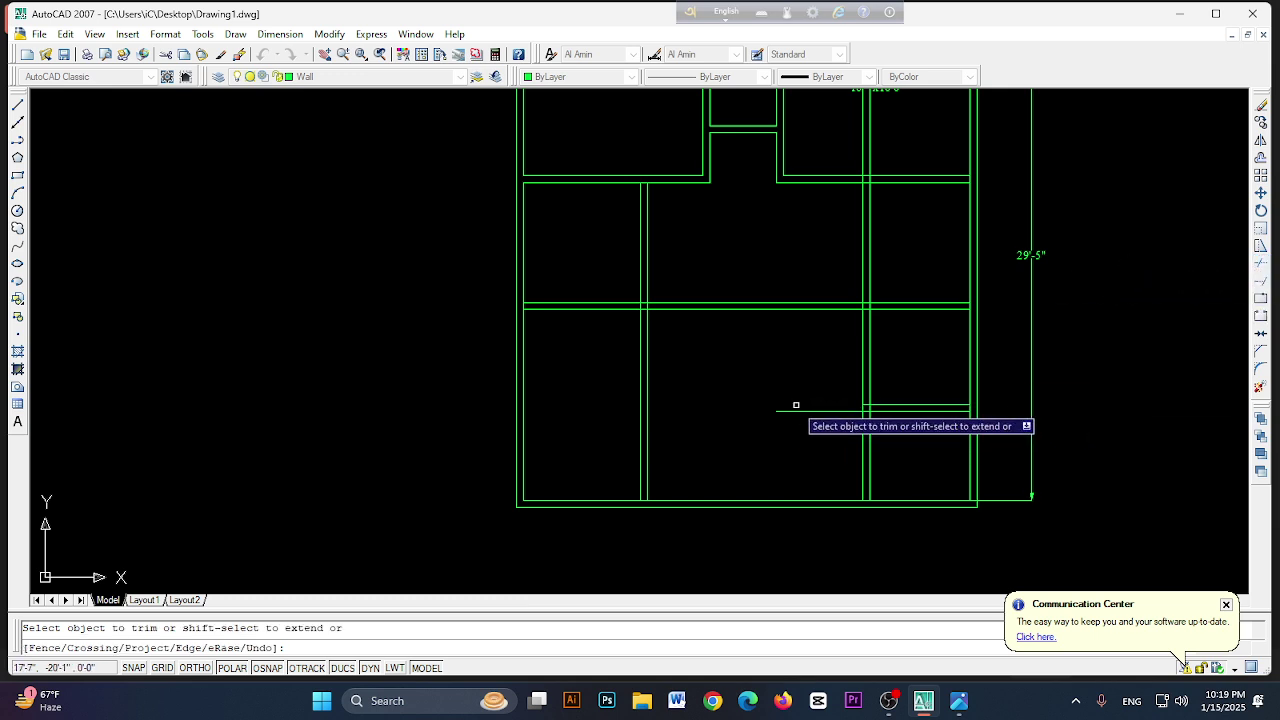
pyautogui.click(801, 413)
pyautogui.click(814, 412)
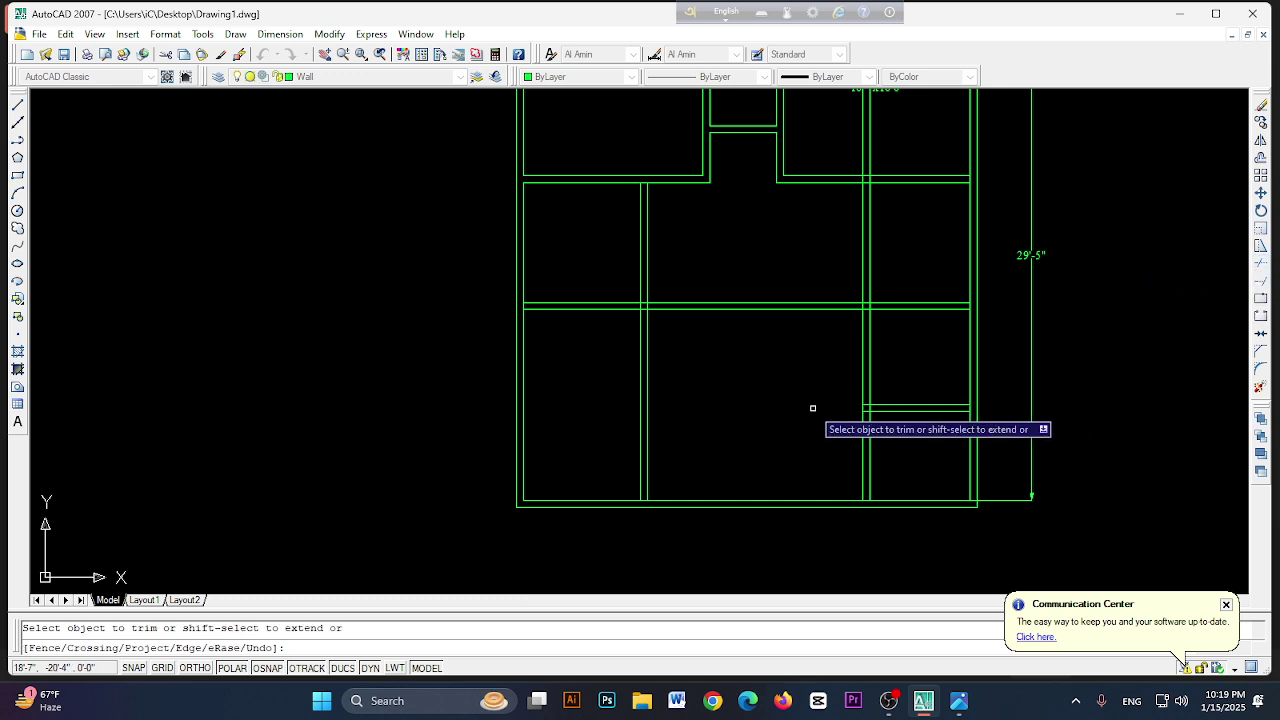
# - Trim both vertical lines of the kitchen–toilet side wall where they cross the D&D space
pyautogui.scroll(2, 669, 357)
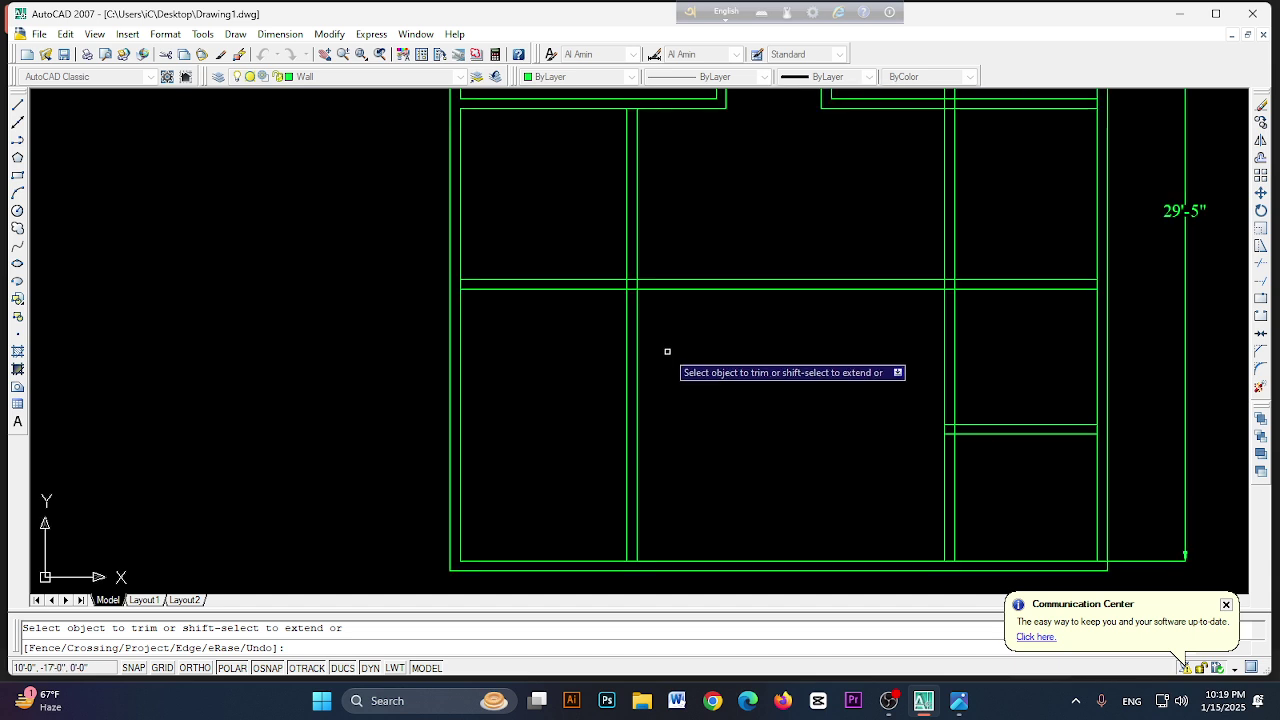
pyautogui.scroll(-3, 677, 366)
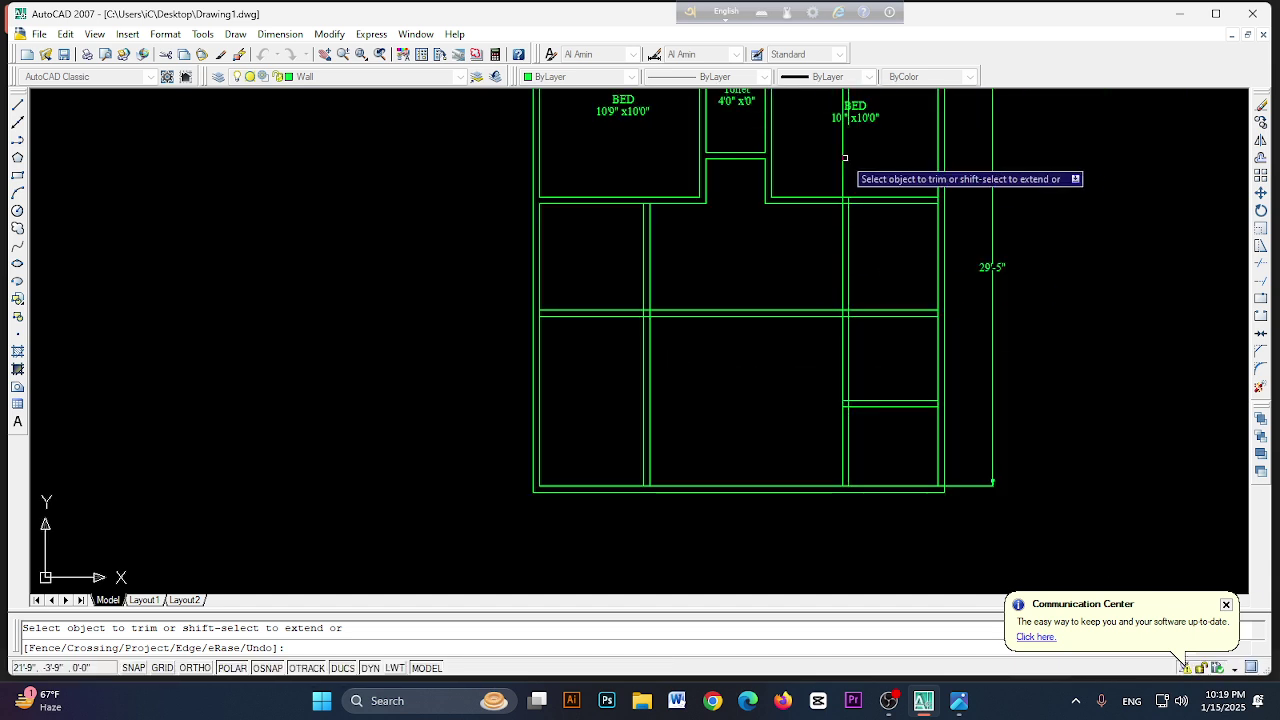
pyautogui.click(845, 238)
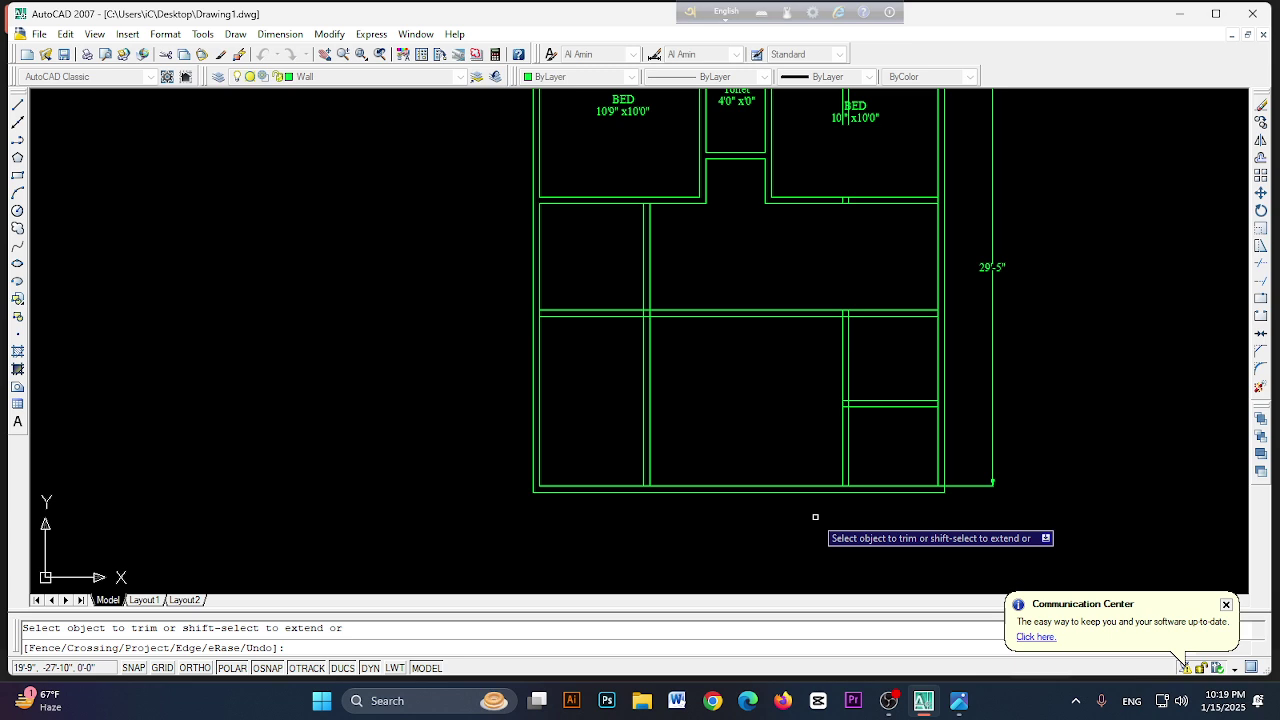
# - Check the stair area in the reference plan image, then trim the master bedroom's upper wall lines where they cross the stair
pyautogui.scroll(-2, 815, 517)
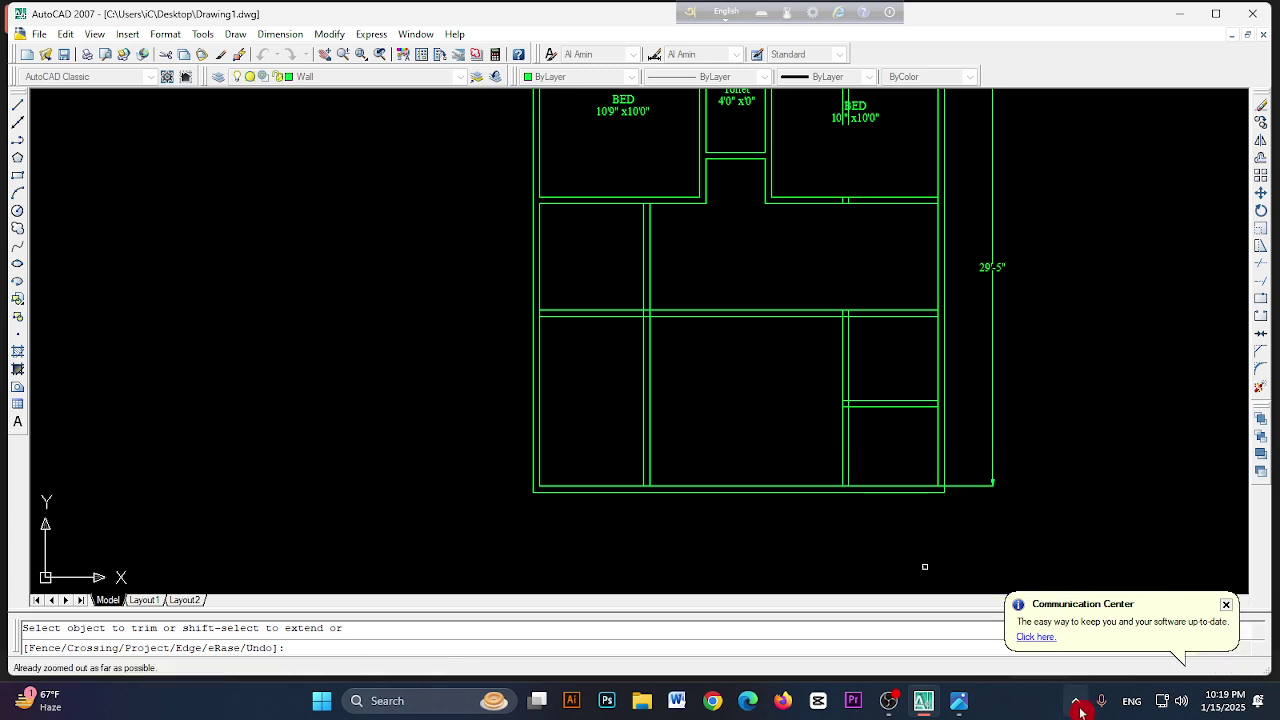
pyautogui.click(963, 704)
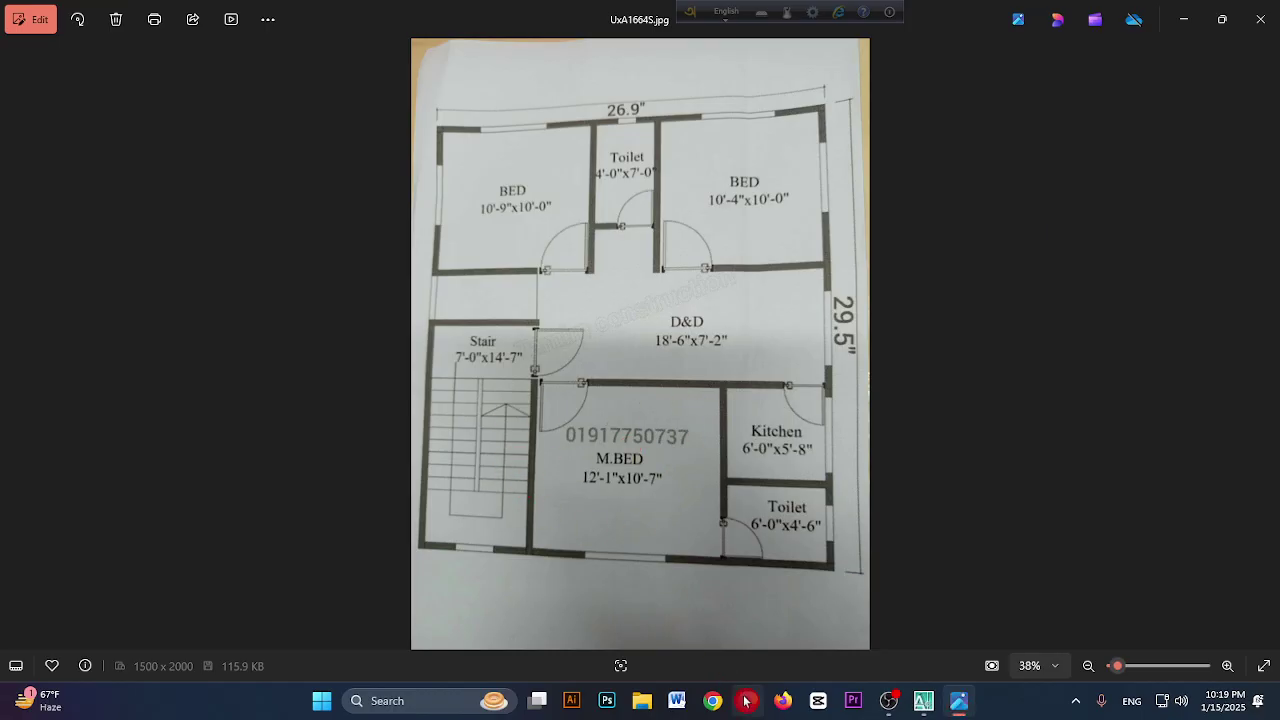
pyautogui.click(923, 702)
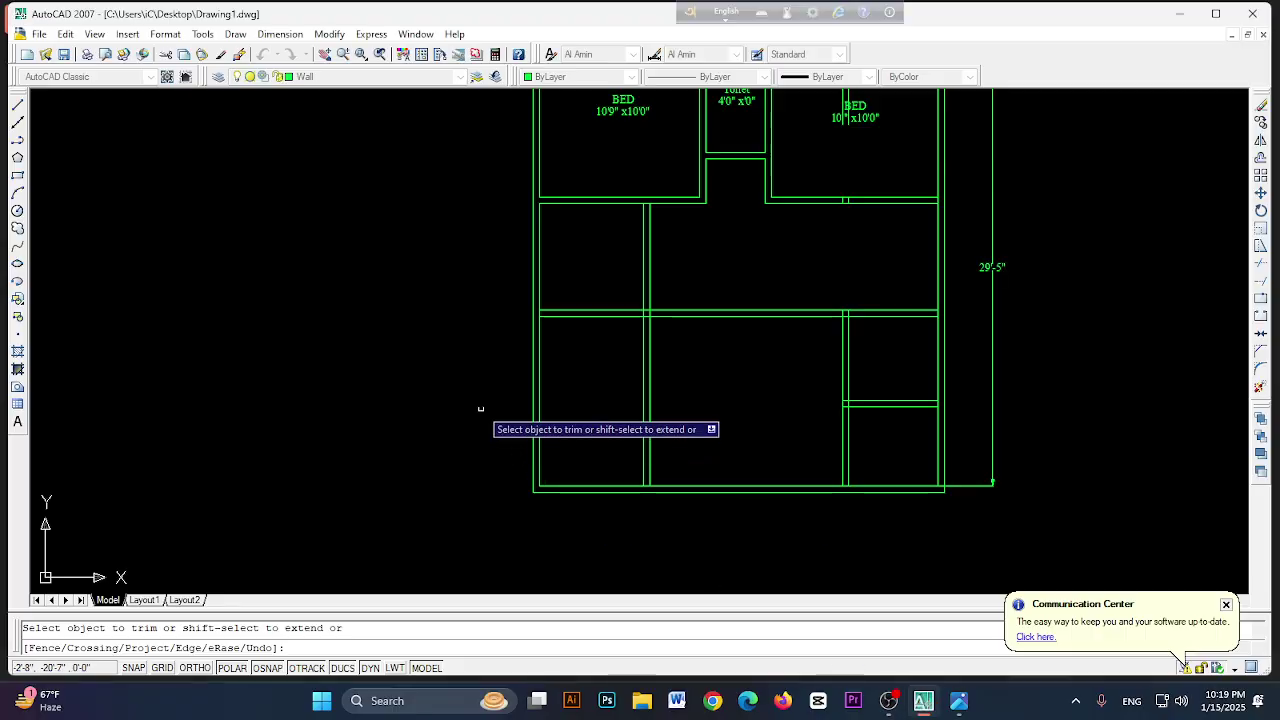
pyautogui.click(588, 316)
pyautogui.click(583, 310)
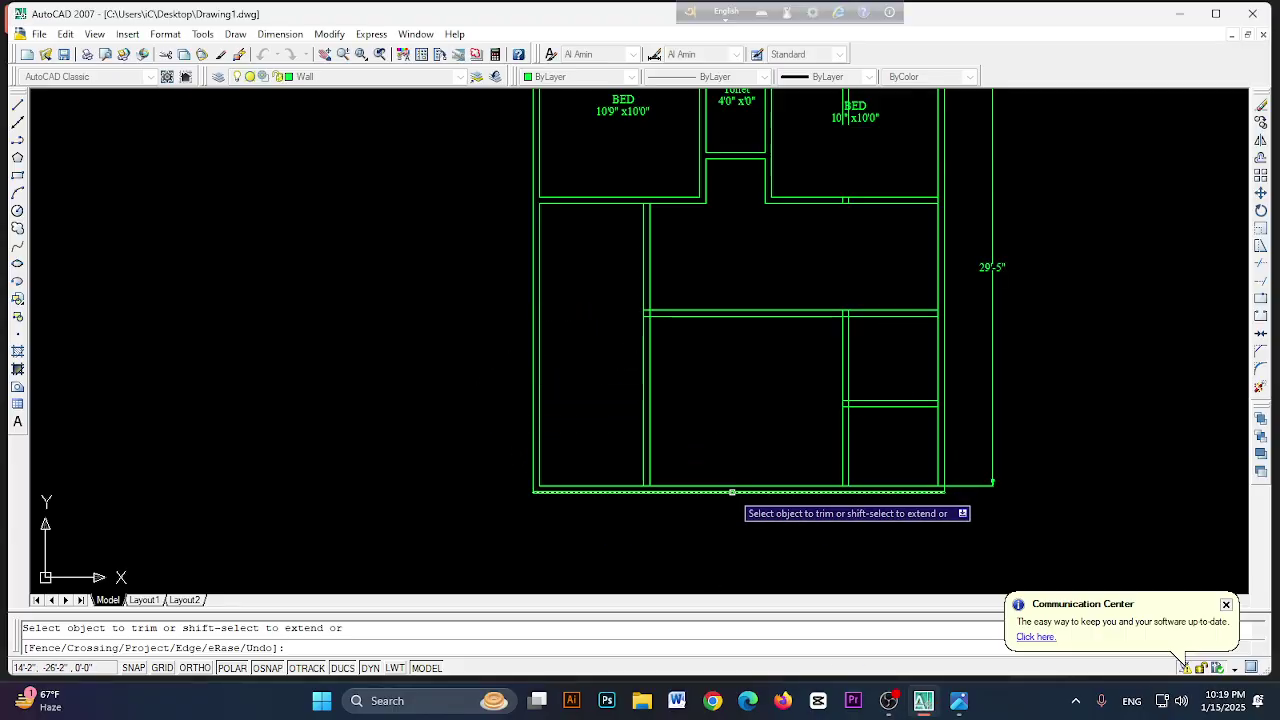
pyautogui.click(643, 270)
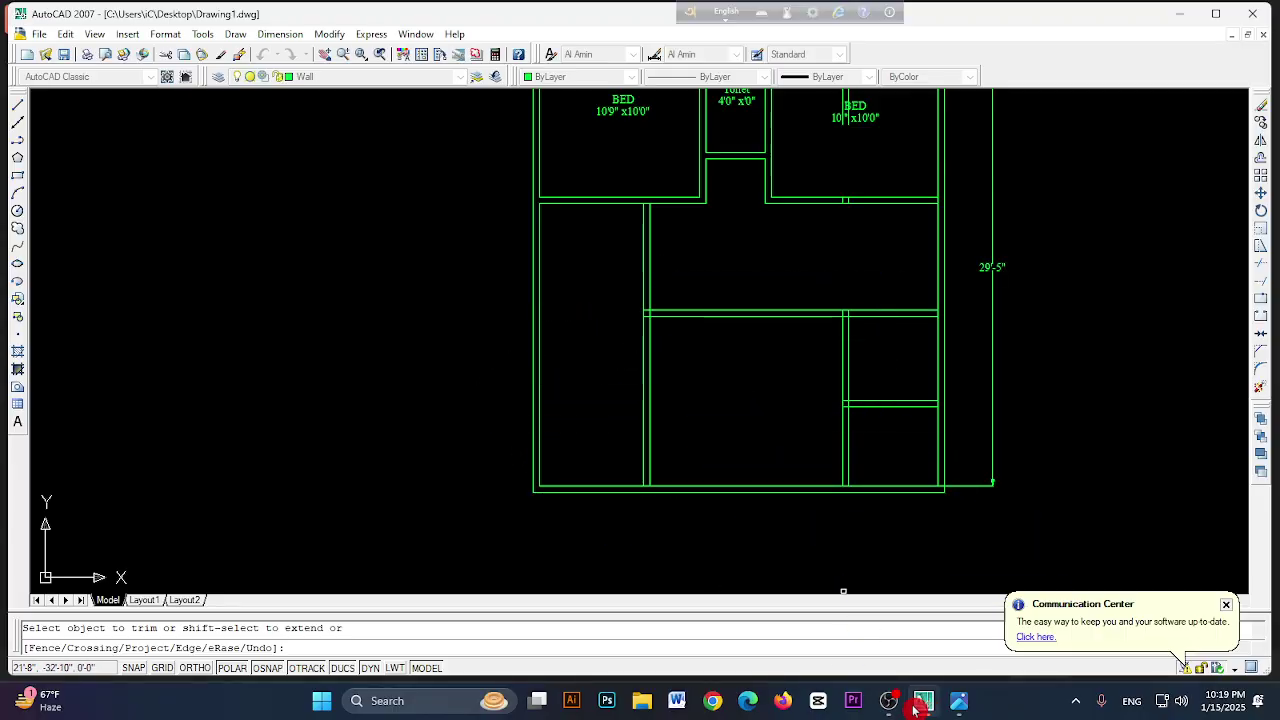
# - Examine the stair layout in the reference plan image, then offset the bottom outer wall's inner line 3'6" upward
pyautogui.click(959, 702)
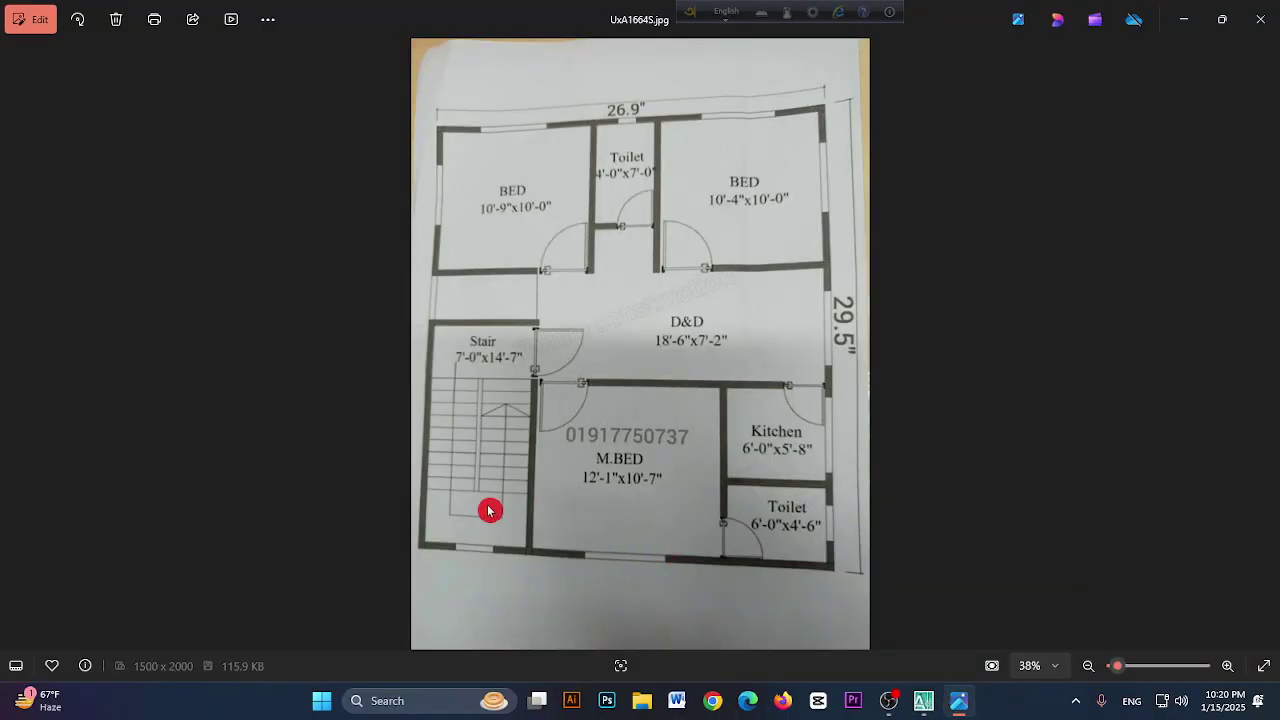
pyautogui.moveTo(898, 707)
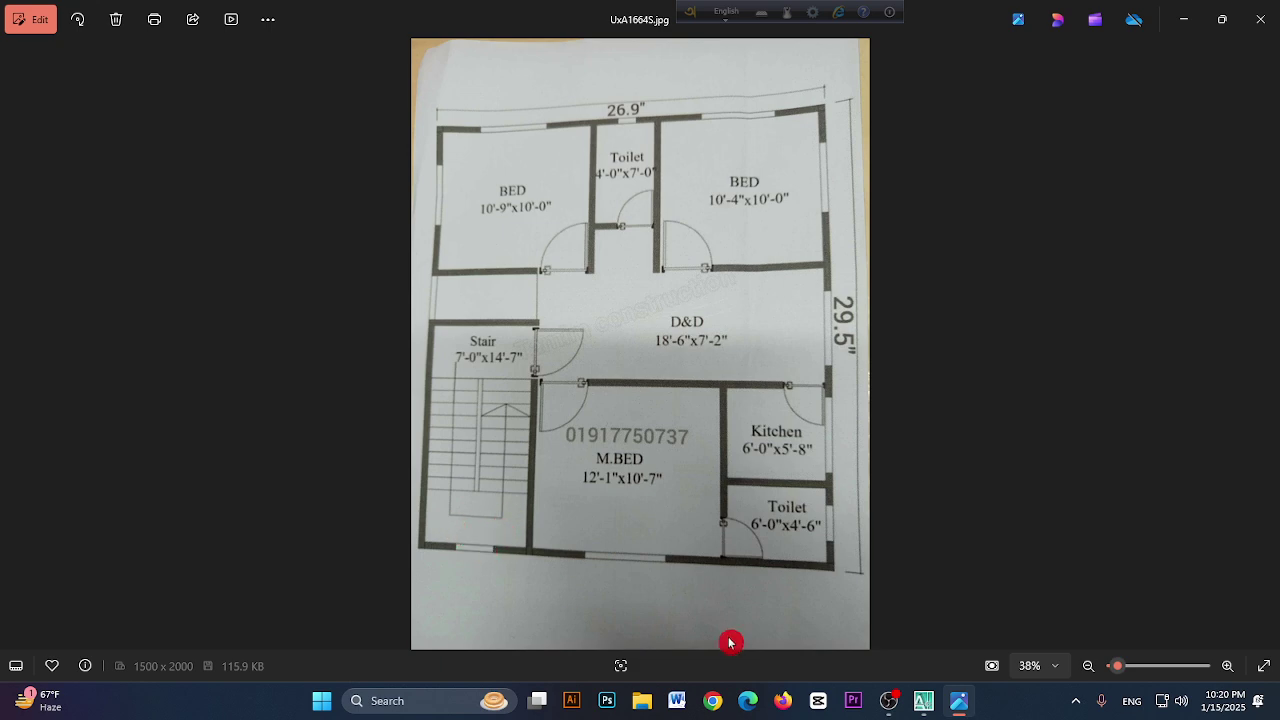
pyautogui.click(923, 700)
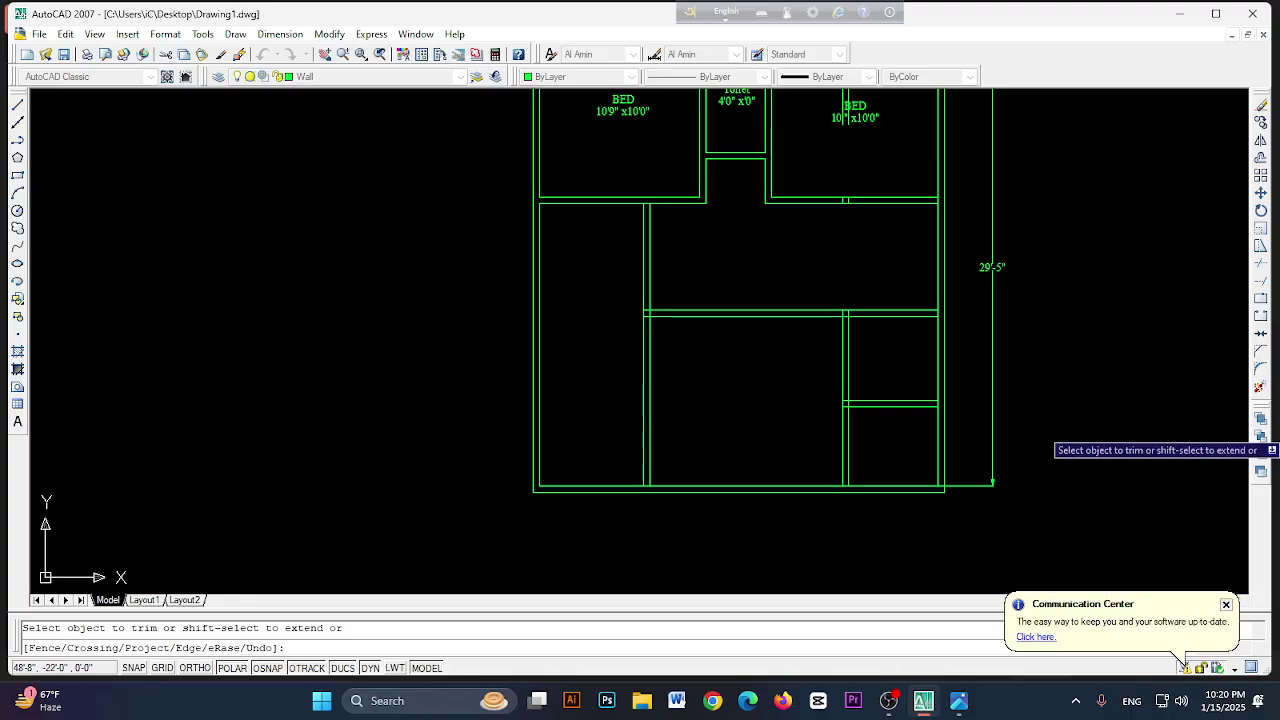
pyautogui.click(1259, 160)
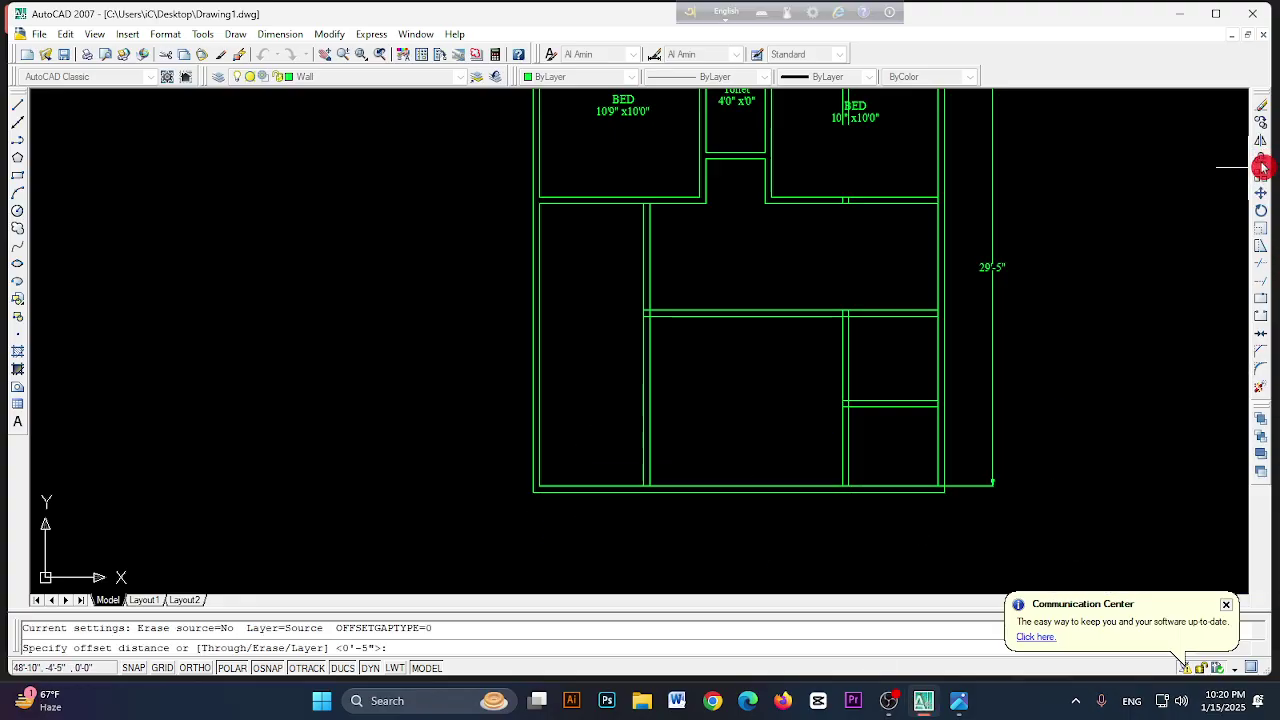
pyautogui.write('3')
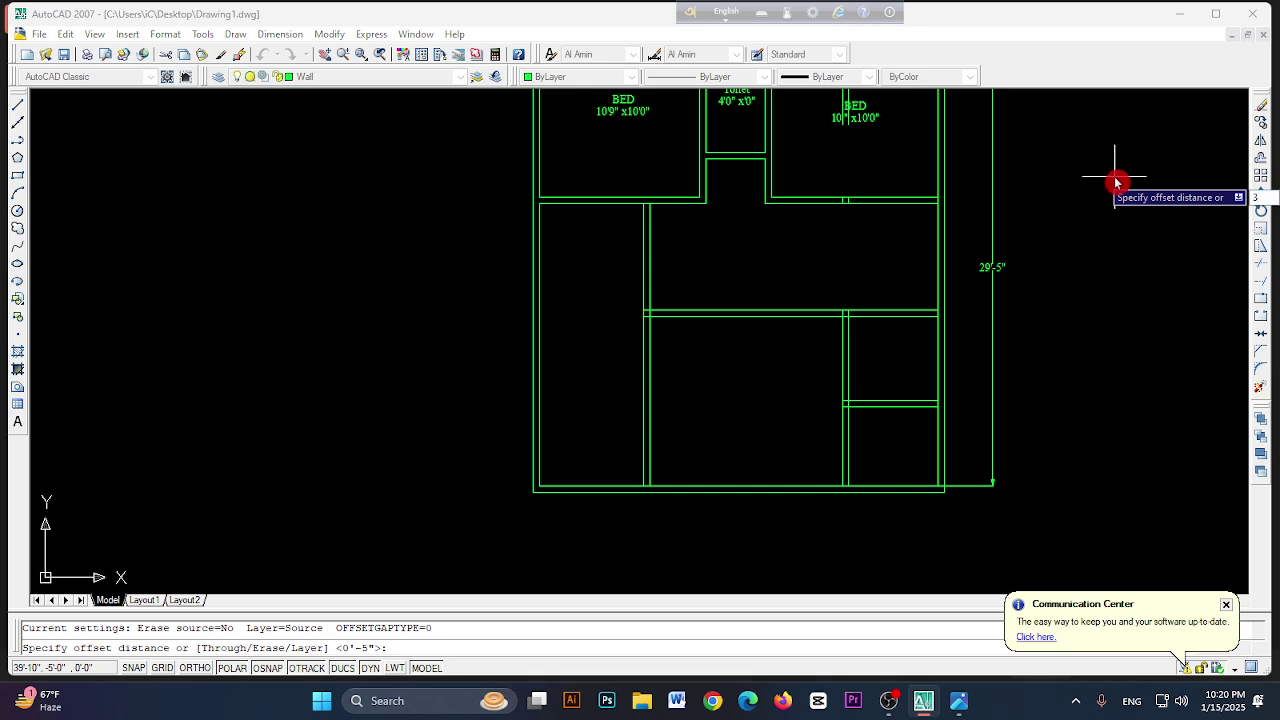
pyautogui.write("'6")
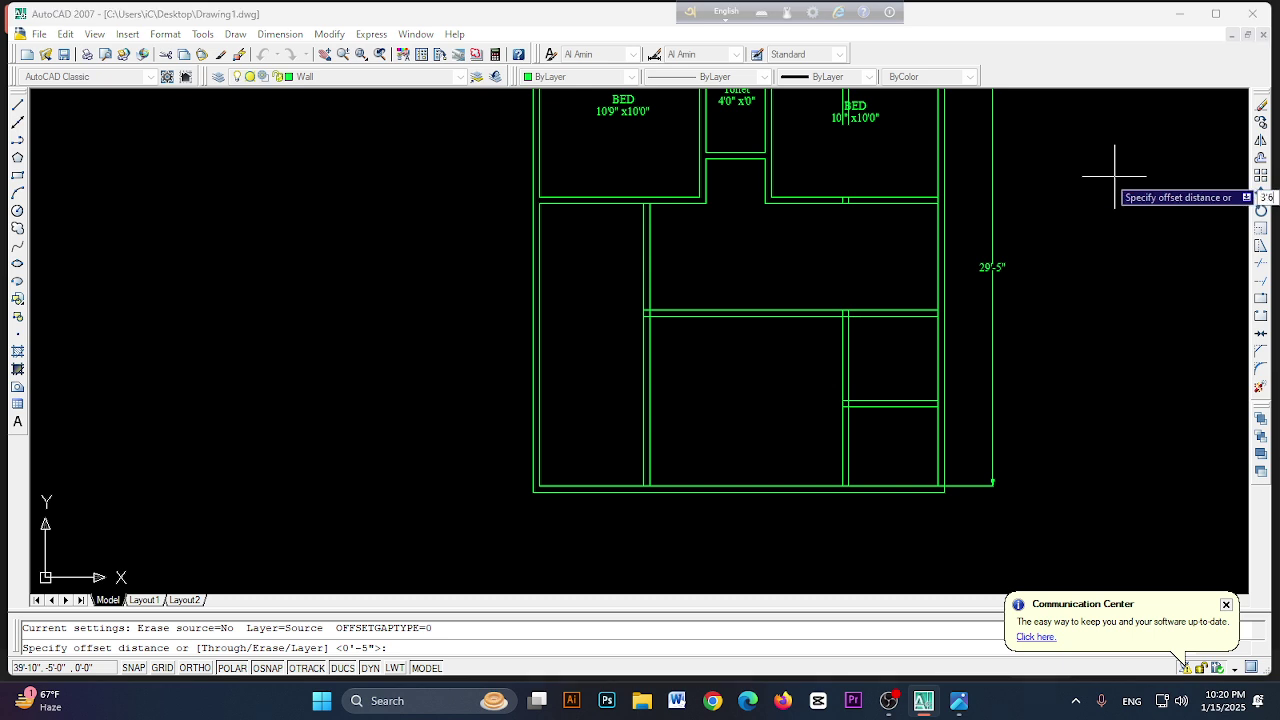
pyautogui.write('"')
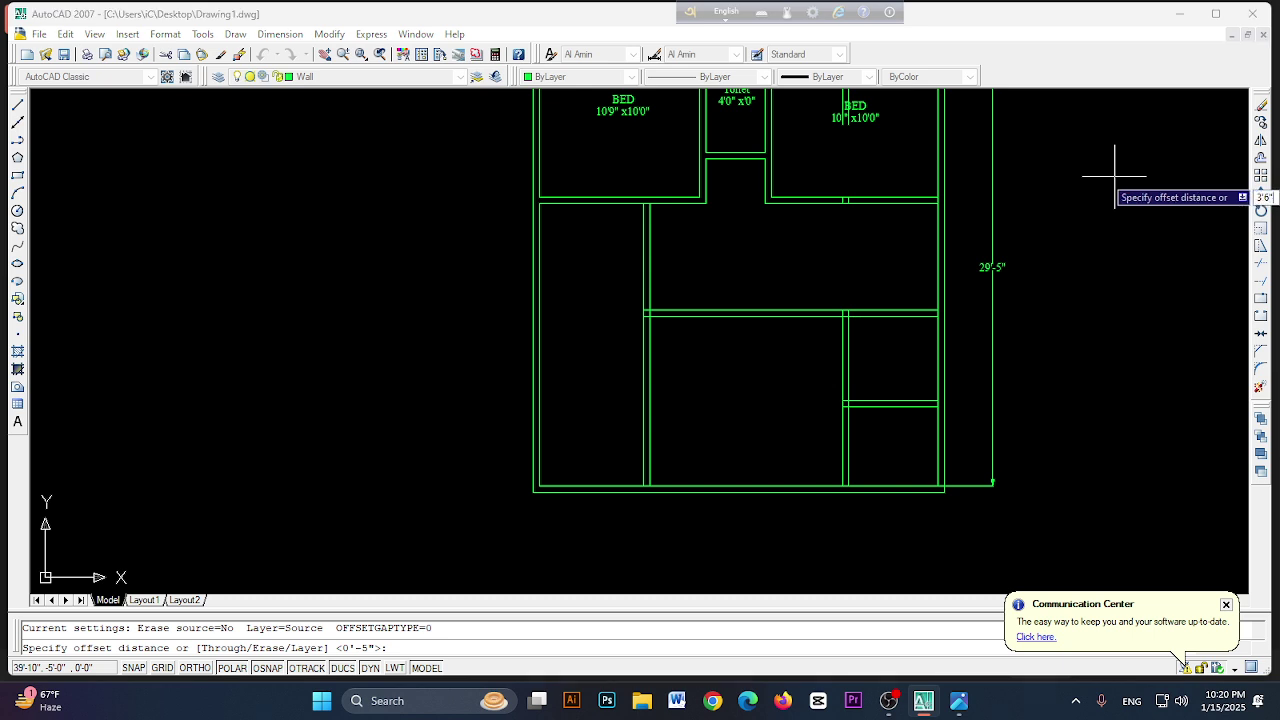
pyautogui.press('Return')
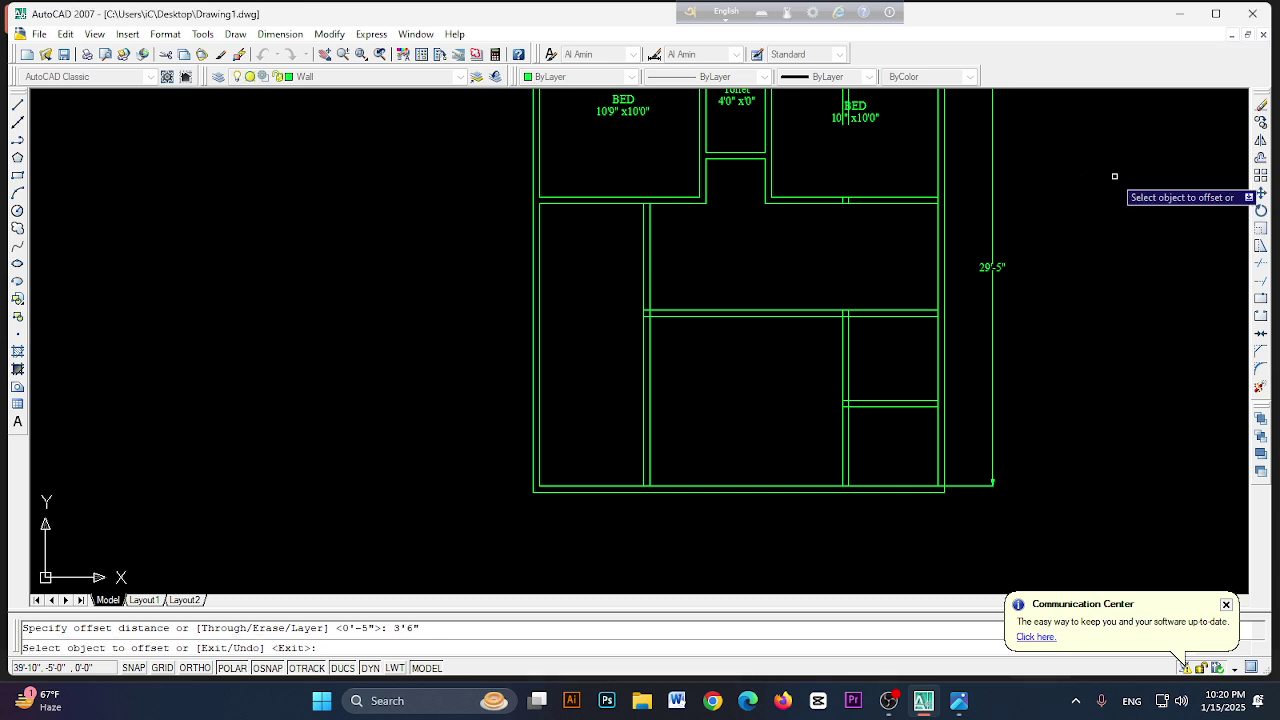
pyautogui.click(612, 487)
pyautogui.click(618, 355)
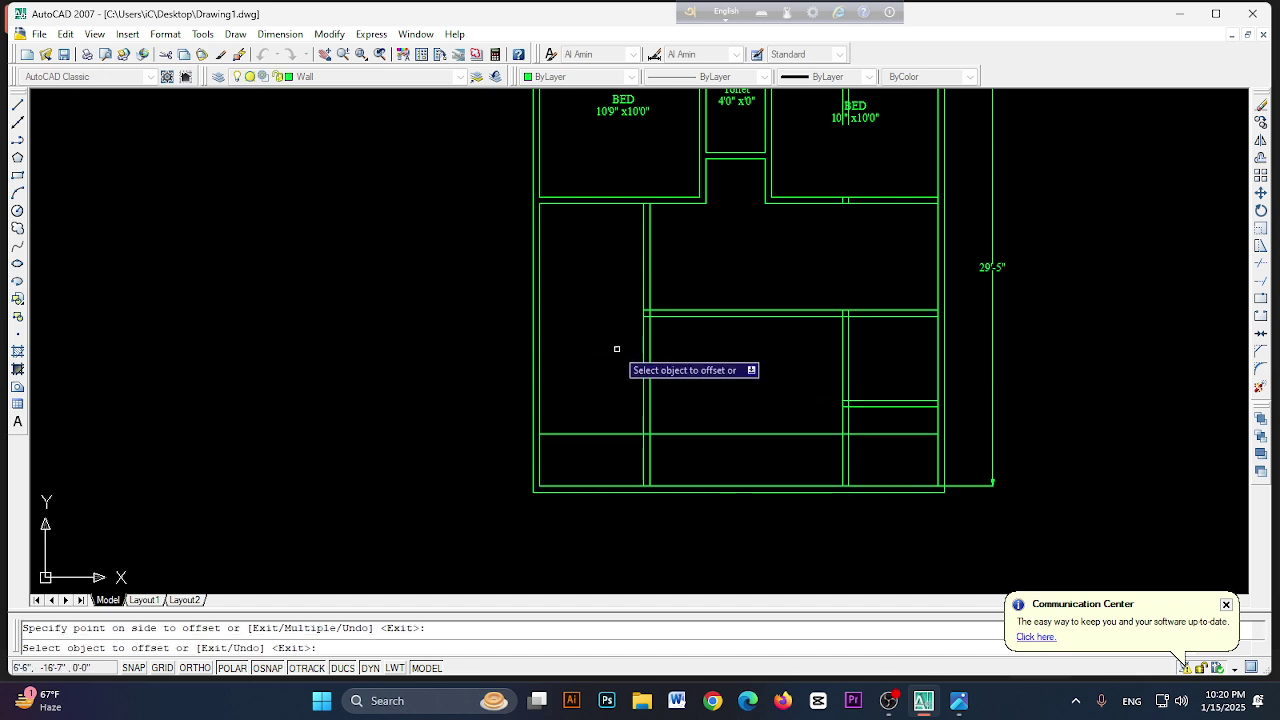
# - Offset the new stair landing line 5" upward
pyautogui.click(1258, 164)
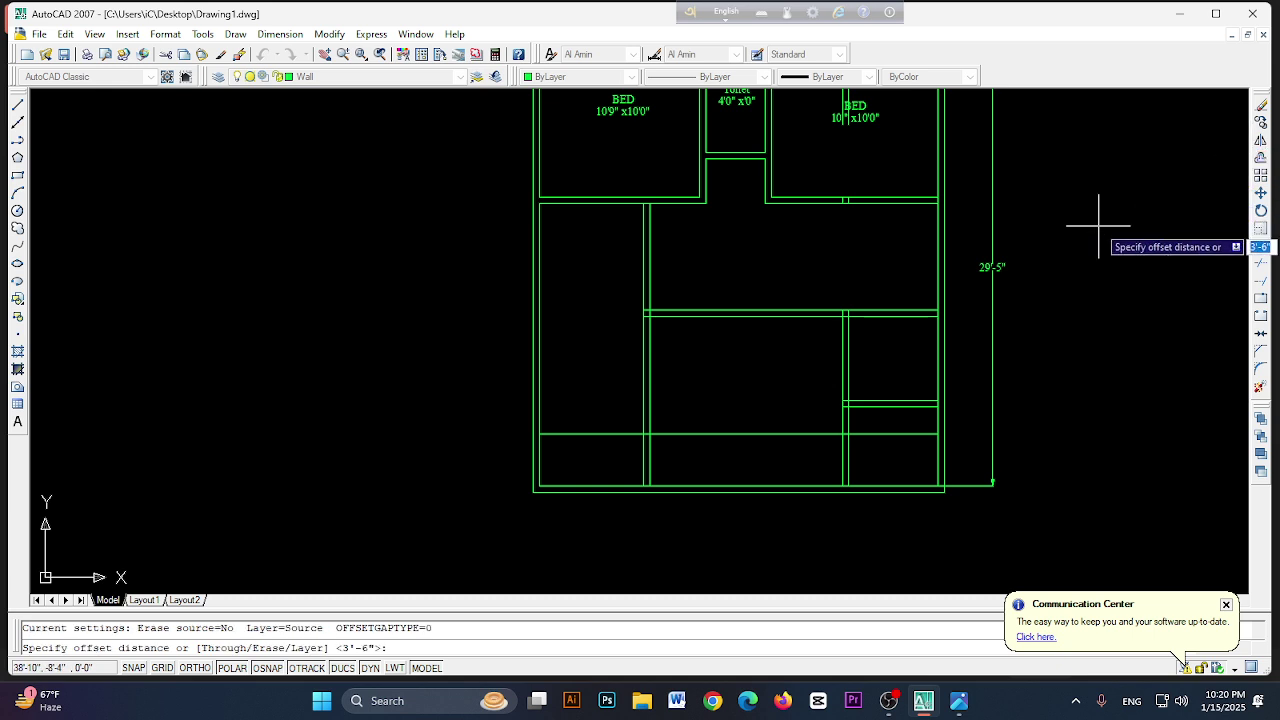
pyautogui.write('5')
pyautogui.press('Return')
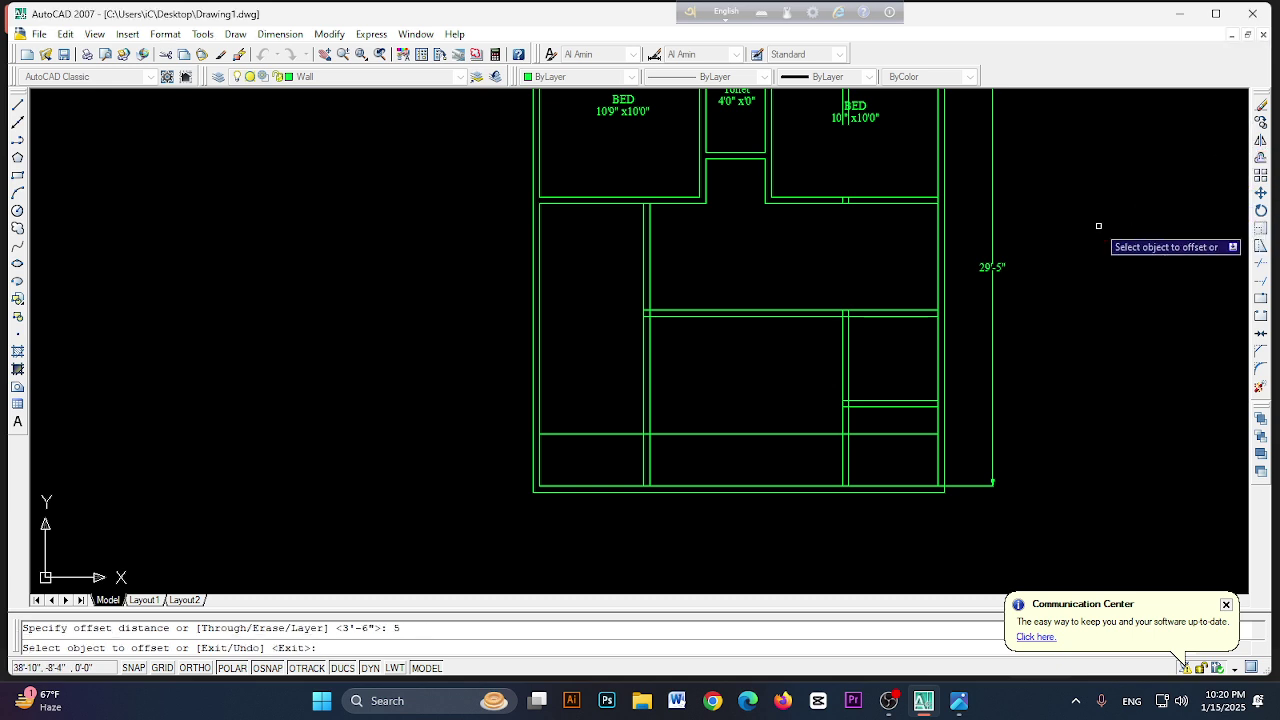
pyautogui.click(594, 433)
pyautogui.click(594, 420)
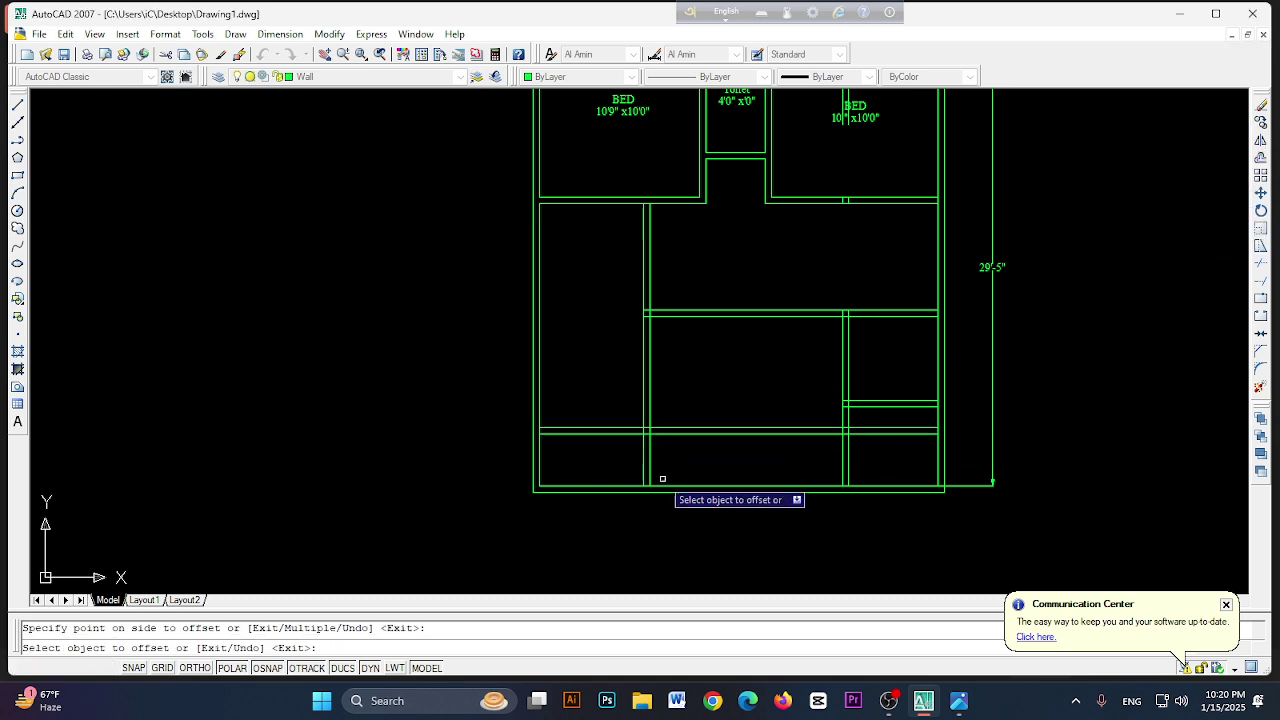
# - Trim both landing lines where they cross the master bedroom and toilet, keeping them in the stair
pyautogui.click(1259, 269)
pyautogui.press('Return')
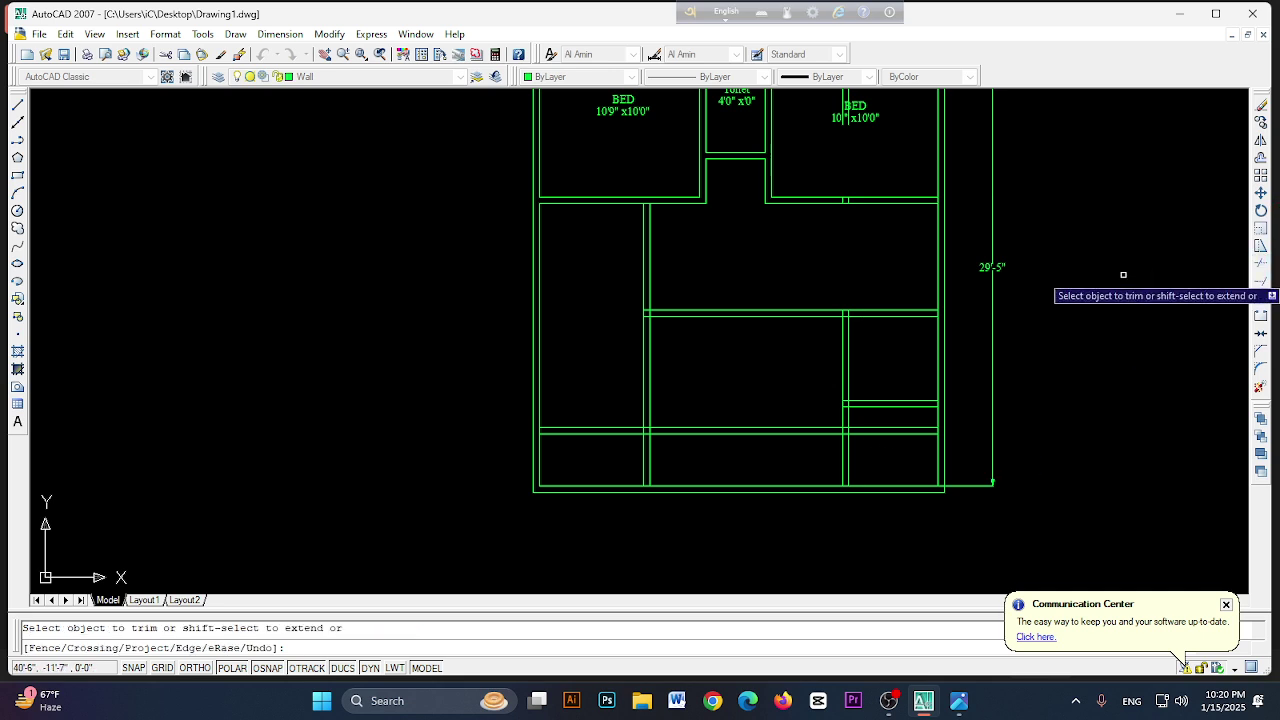
pyautogui.click(723, 428)
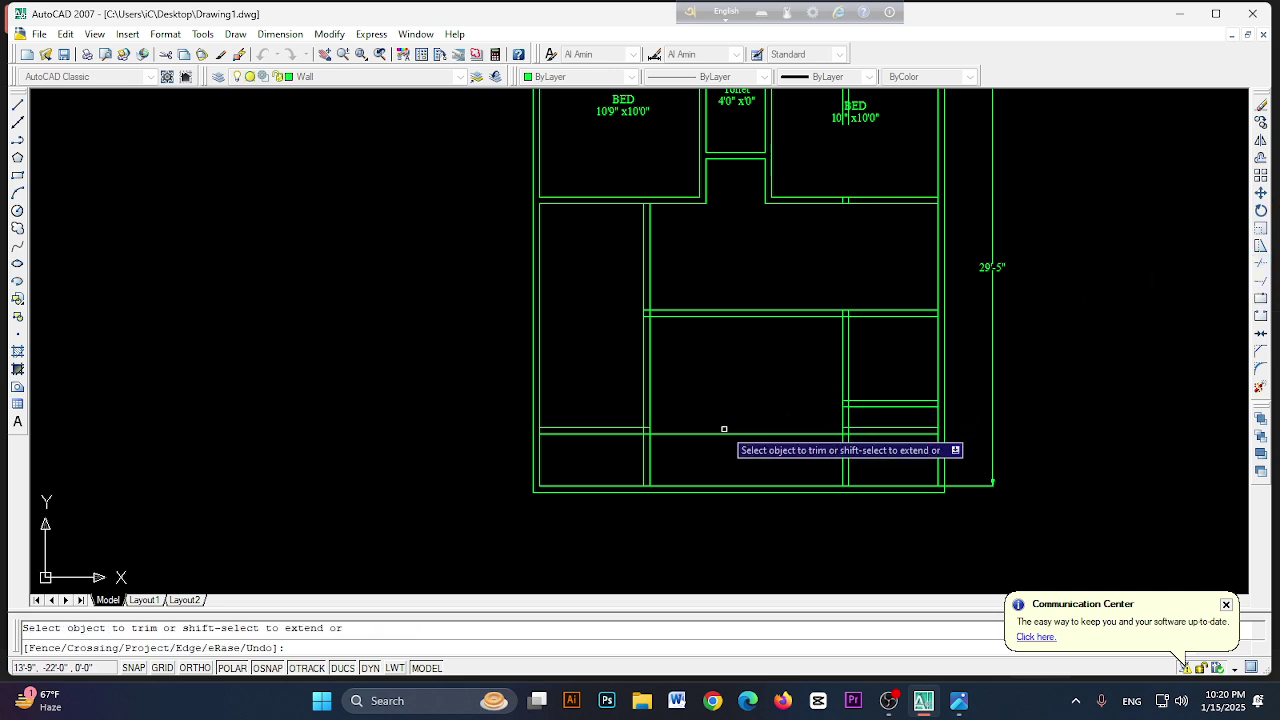
pyautogui.click(890, 432)
pyautogui.click(880, 428)
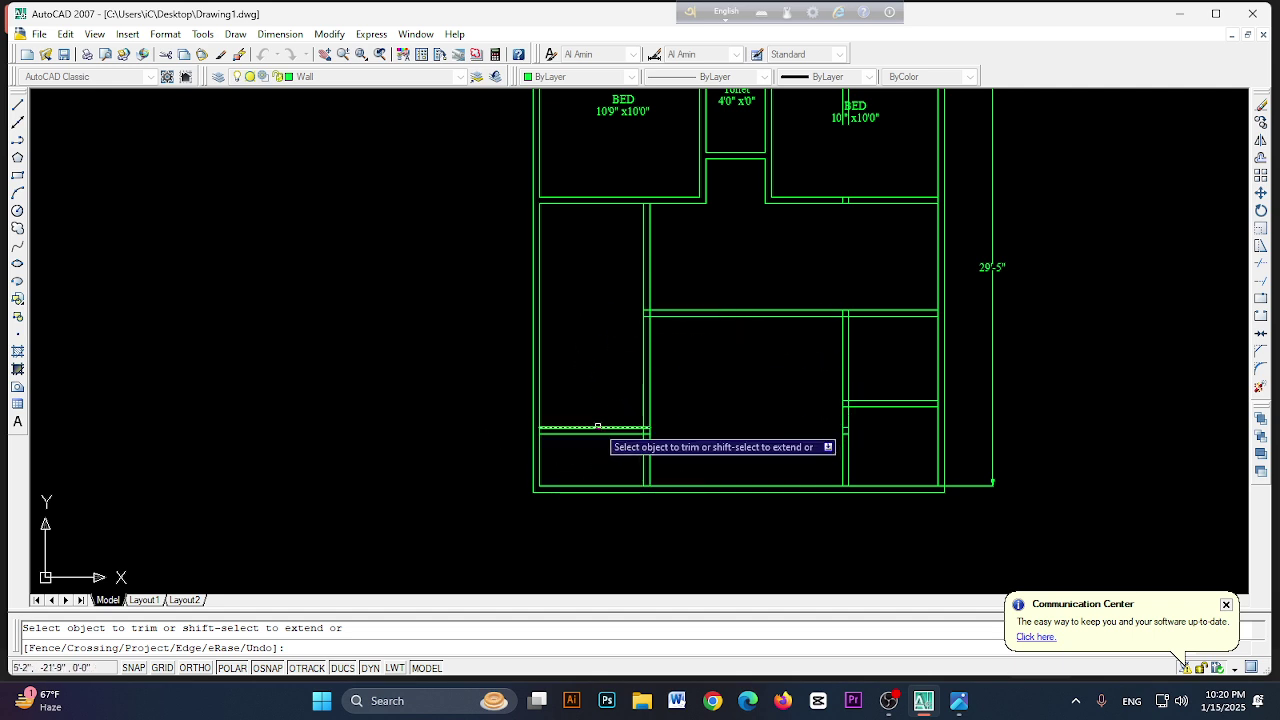
# - Offset the upper landing line 10" upward, repeating from each new line to build stair treads past the master bedroom's upper wall
pyautogui.click(1261, 157)
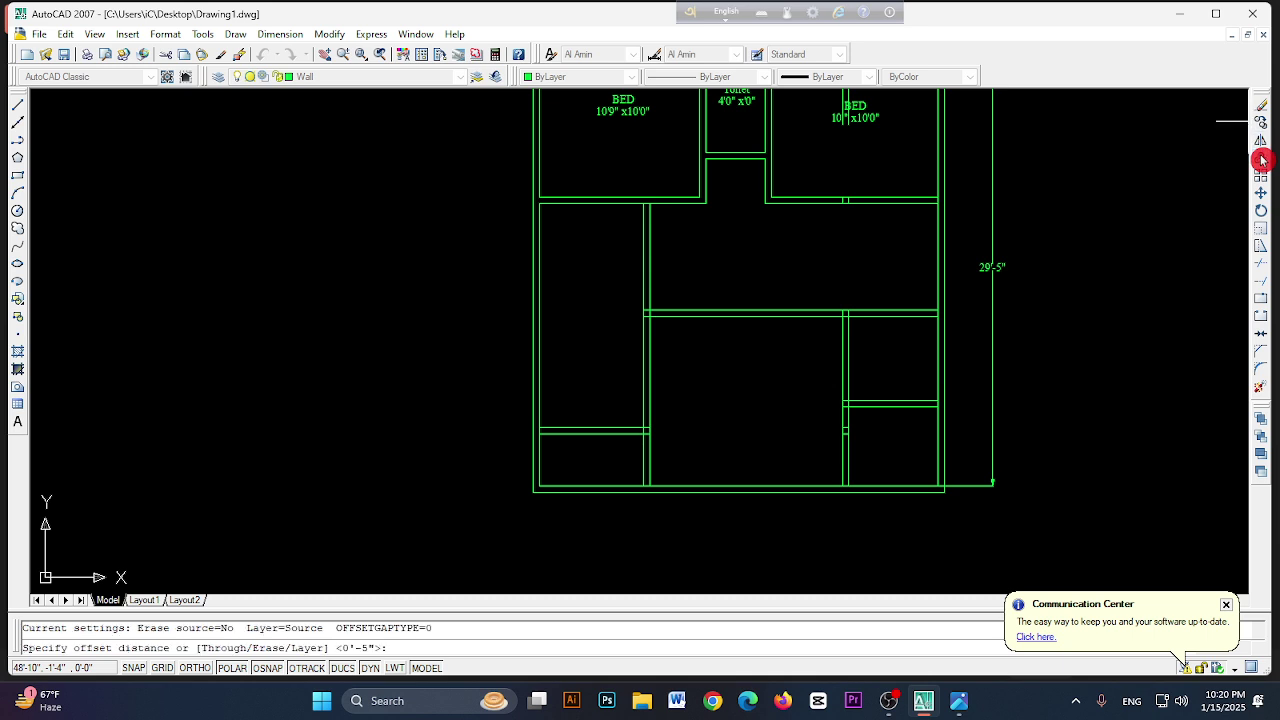
pyautogui.write('10')
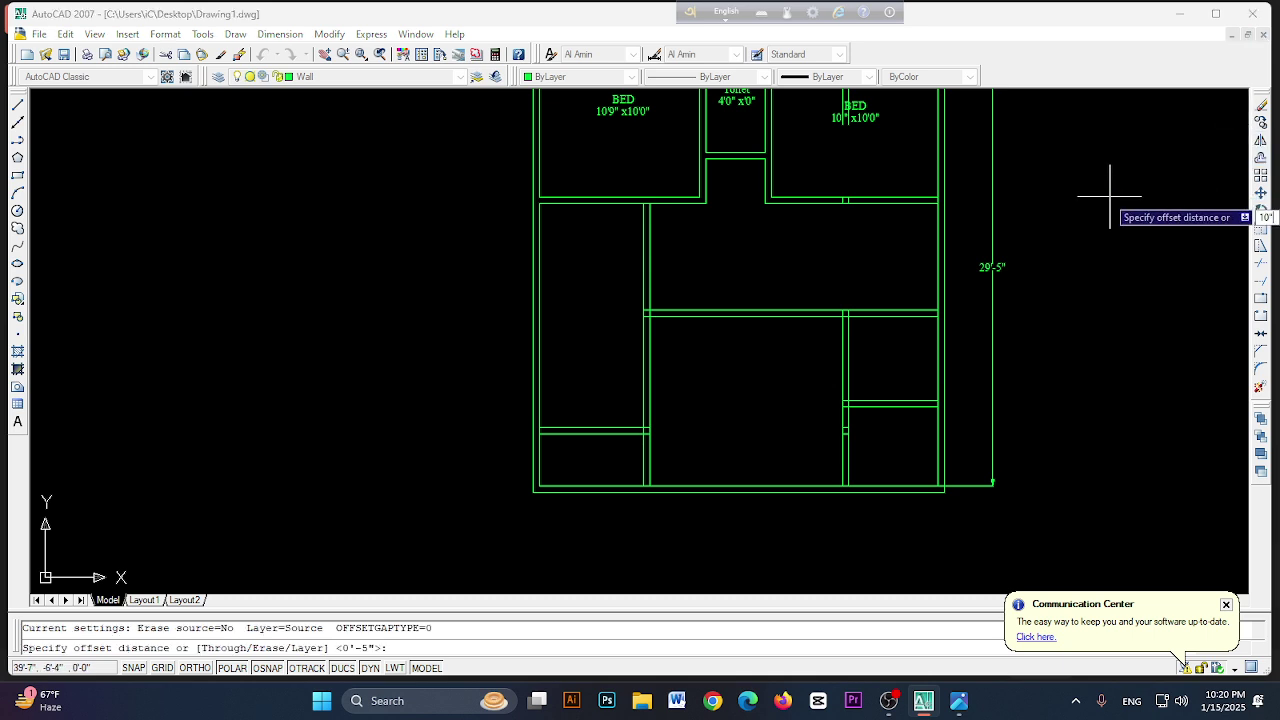
pyautogui.press('Return')
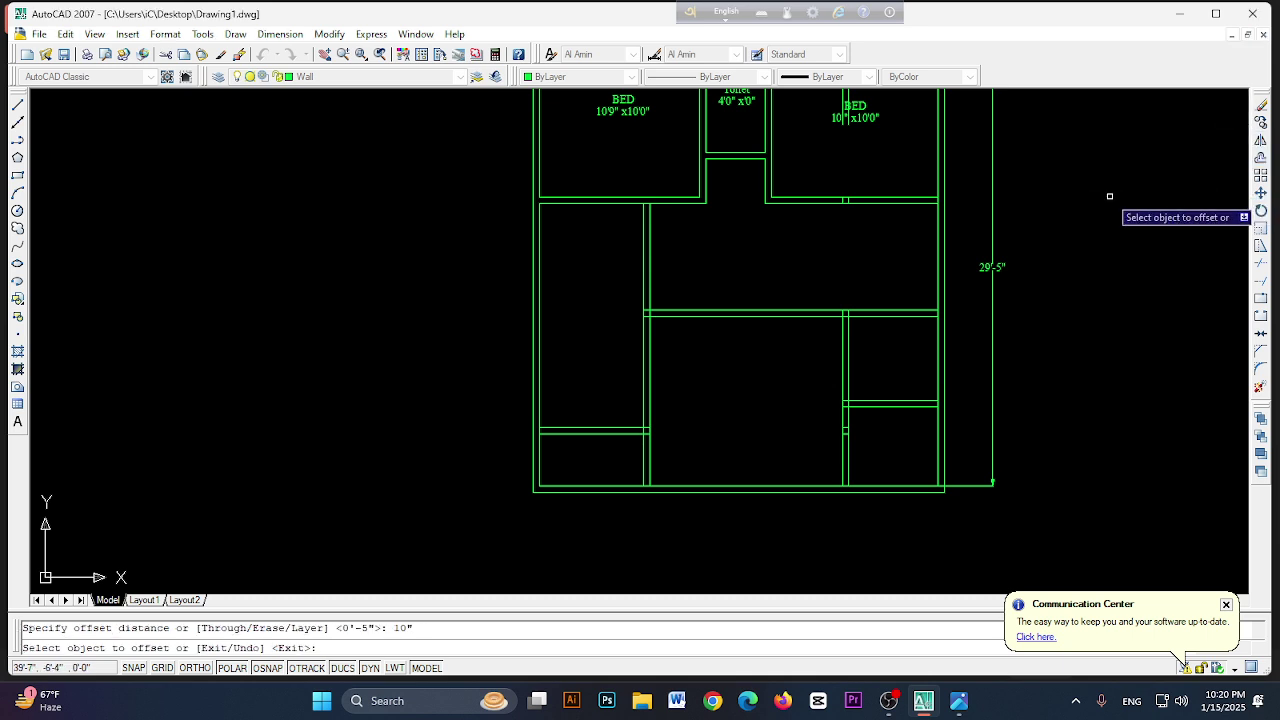
pyautogui.click(607, 427)
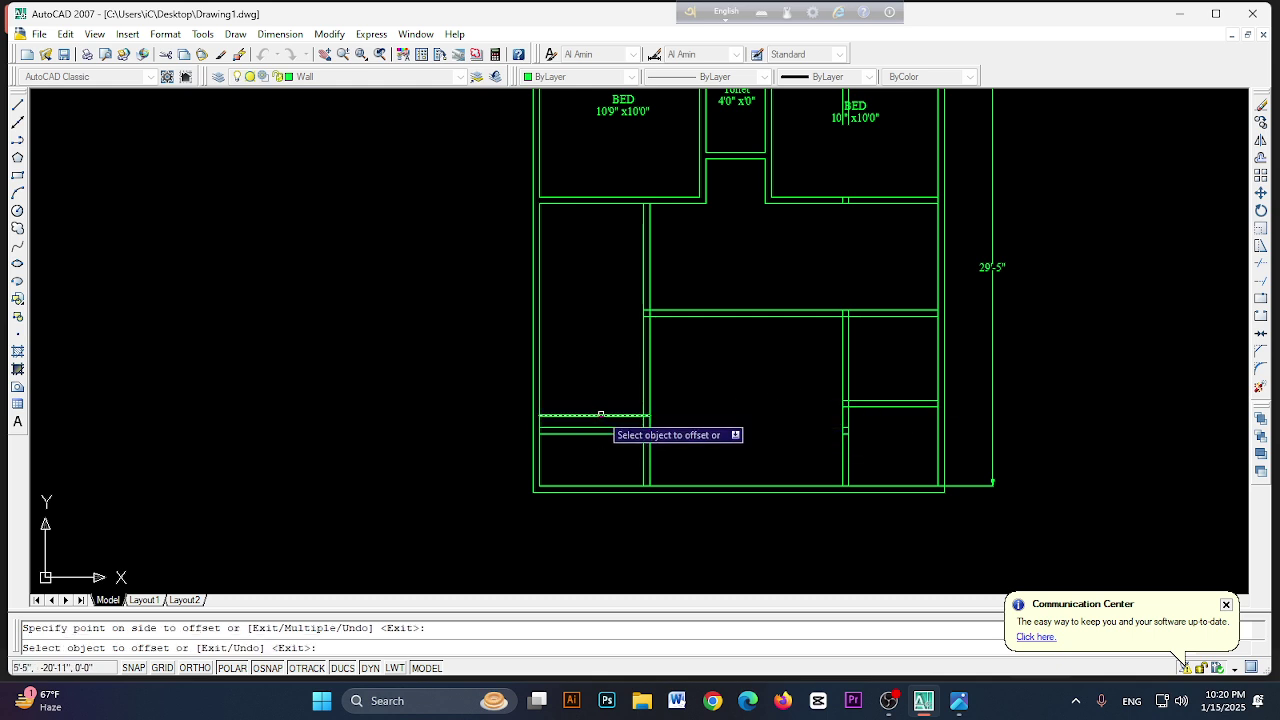
pyautogui.click(600, 414)
pyautogui.click(600, 397)
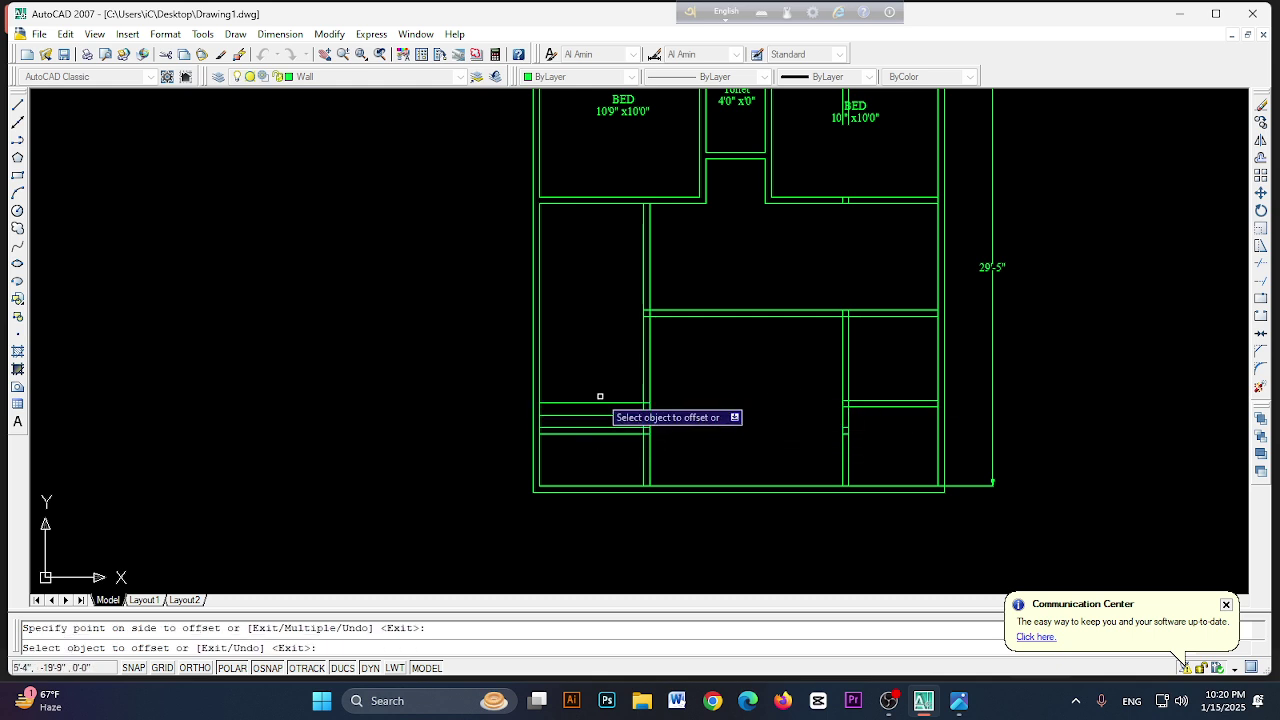
pyautogui.click(600, 403)
pyautogui.click(591, 382)
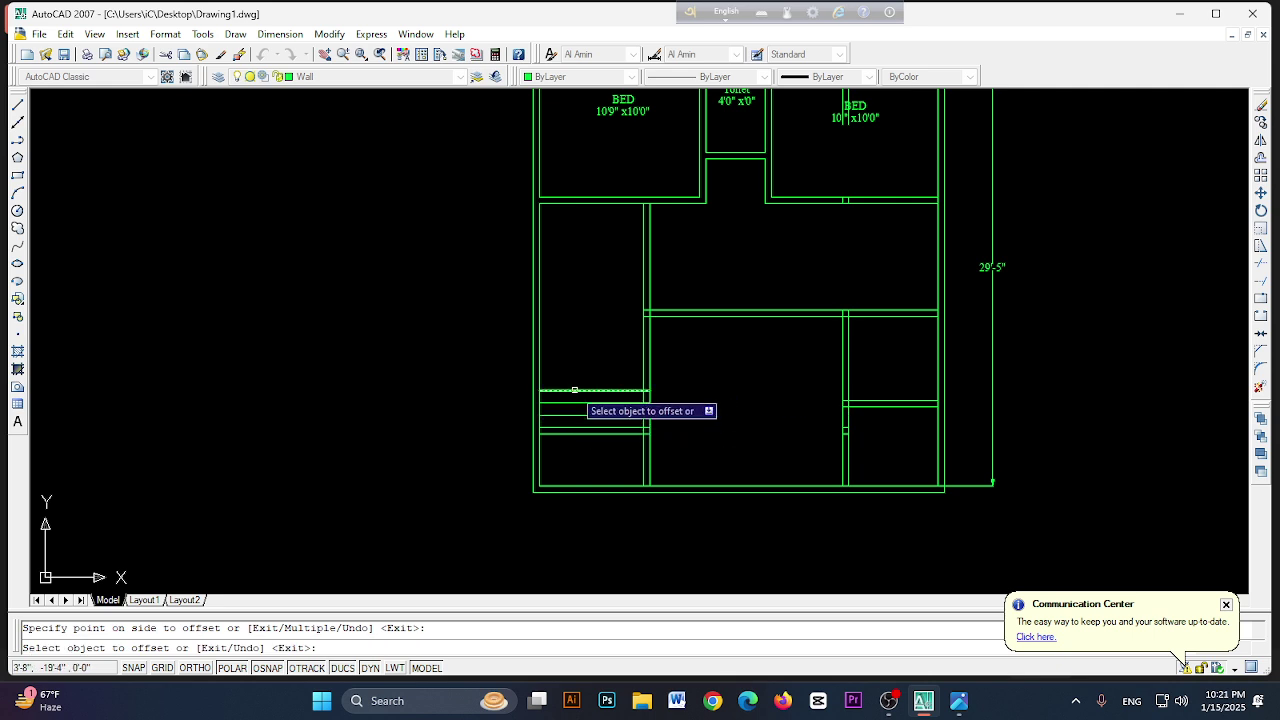
pyautogui.click(575, 390)
pyautogui.click(577, 380)
pyautogui.click(578, 378)
pyautogui.click(579, 367)
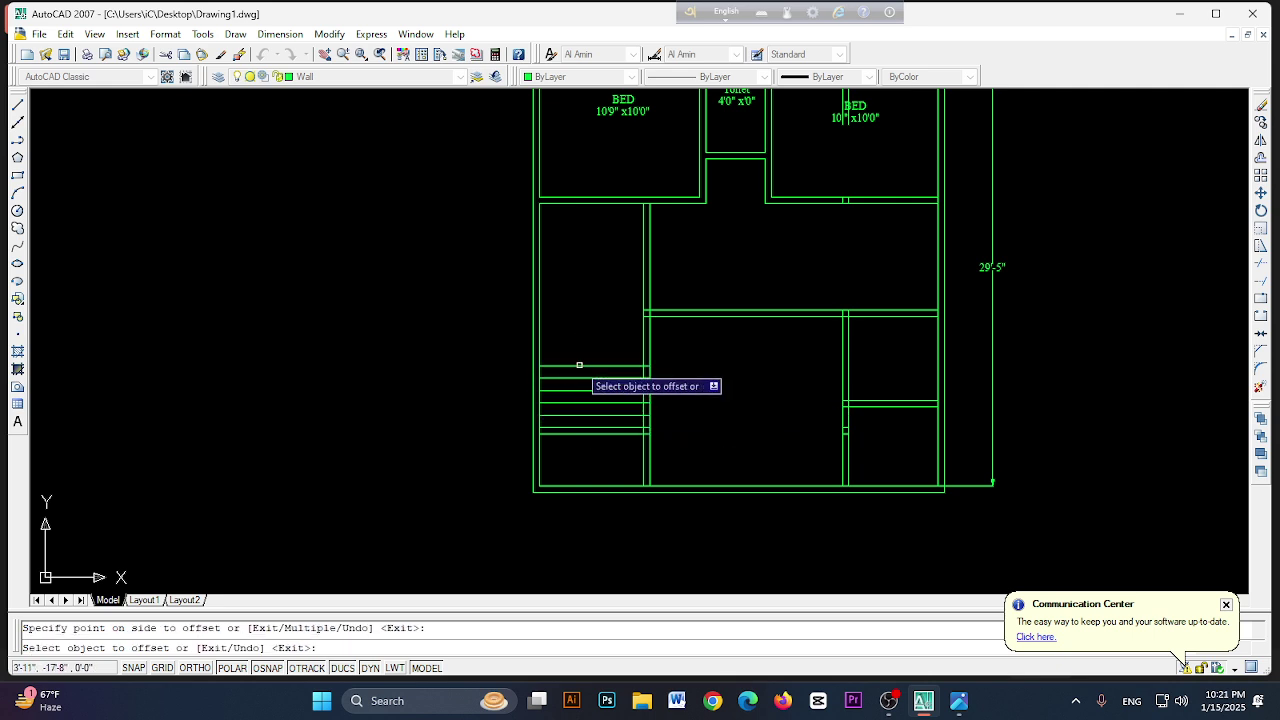
pyautogui.click(579, 366)
pyautogui.click(583, 357)
pyautogui.click(585, 353)
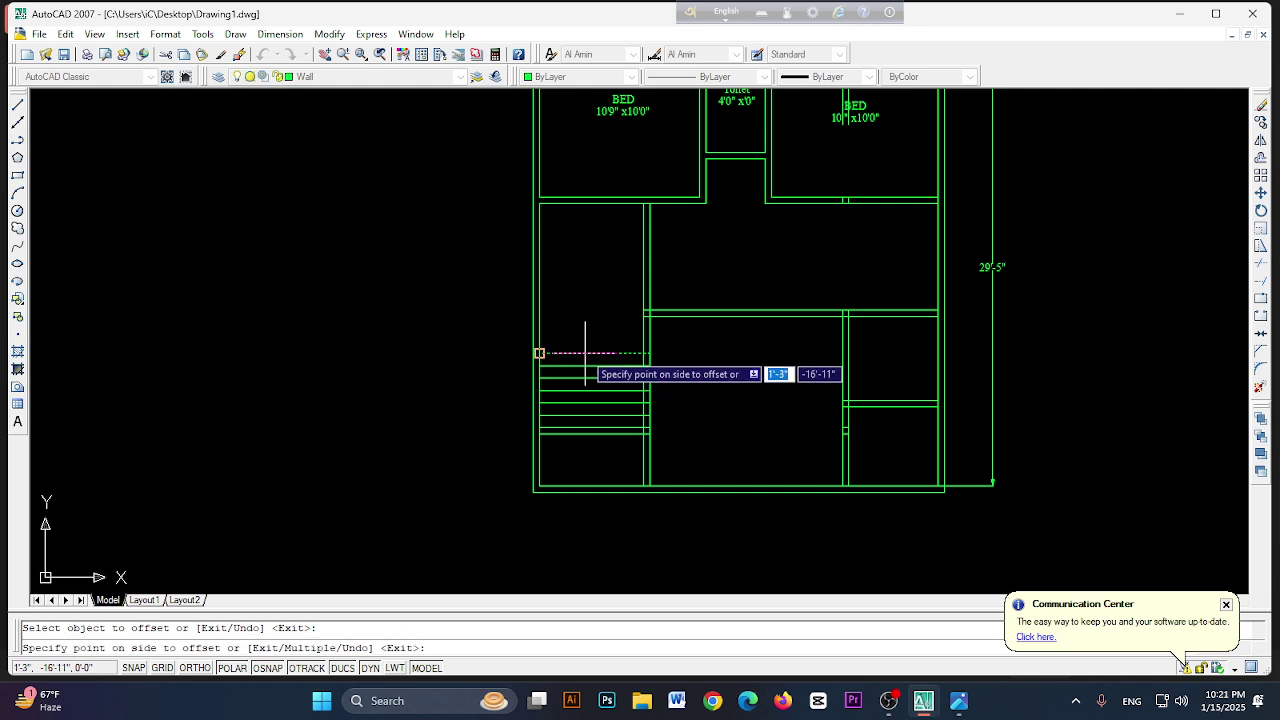
pyautogui.click(586, 345)
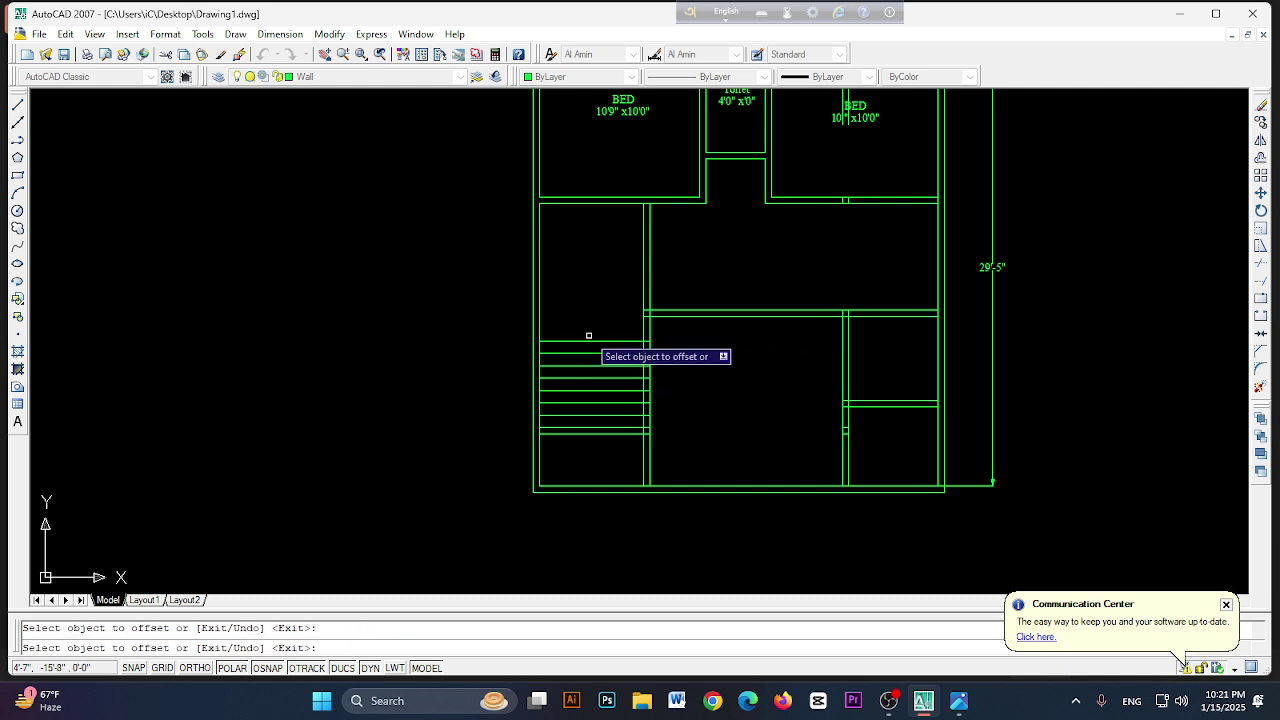
pyautogui.click(588, 341)
pyautogui.click(589, 331)
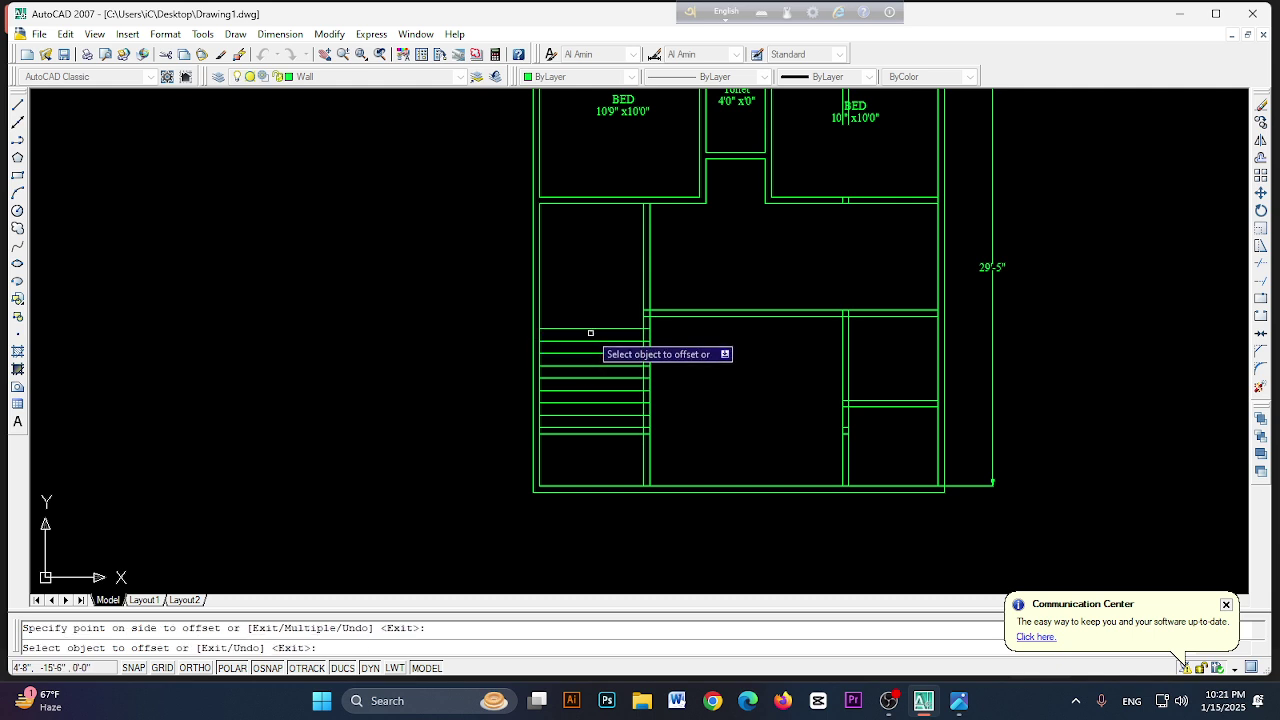
pyautogui.click(590, 329)
pyautogui.click(589, 321)
pyautogui.click(591, 316)
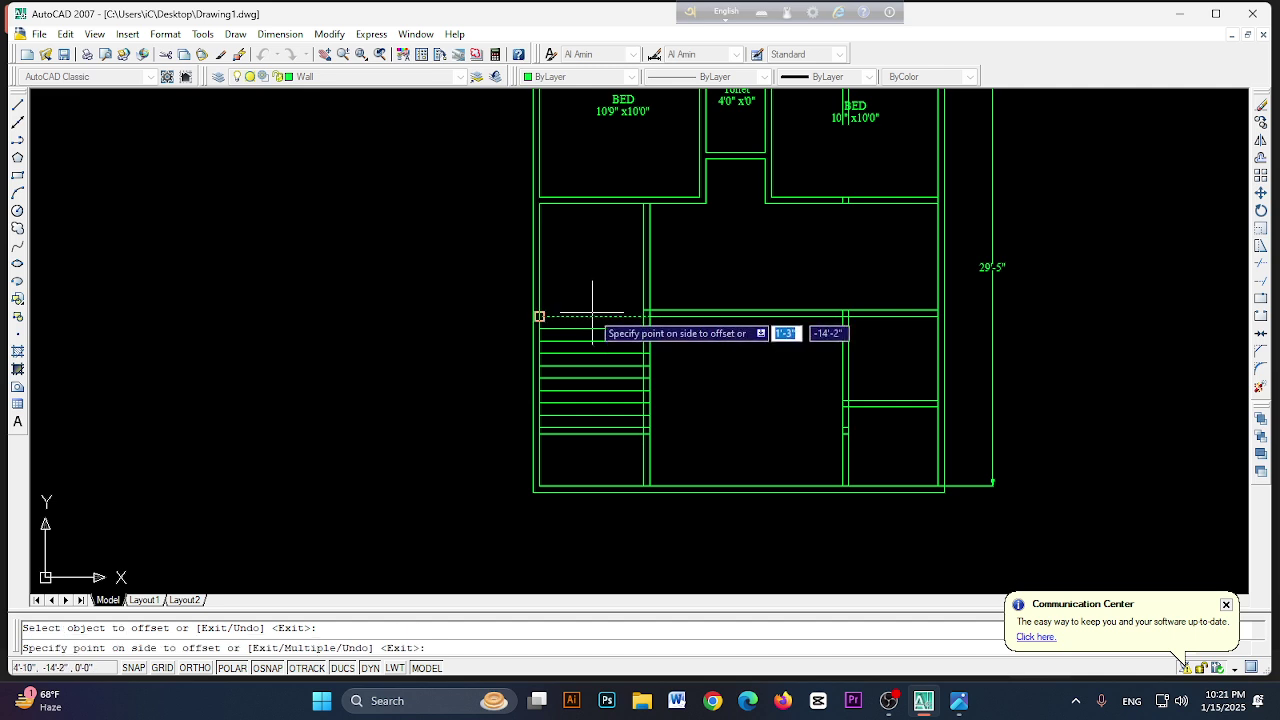
pyautogui.click(591, 312)
pyautogui.click(593, 315)
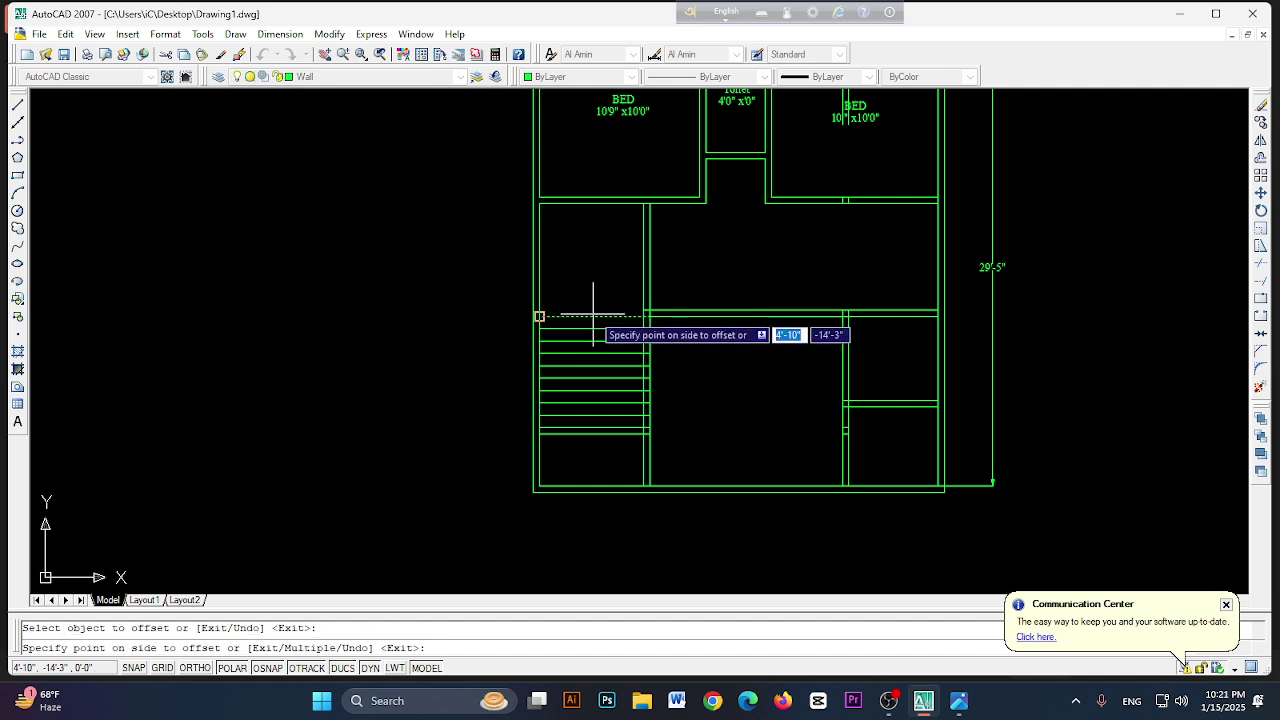
pyautogui.click(591, 309)
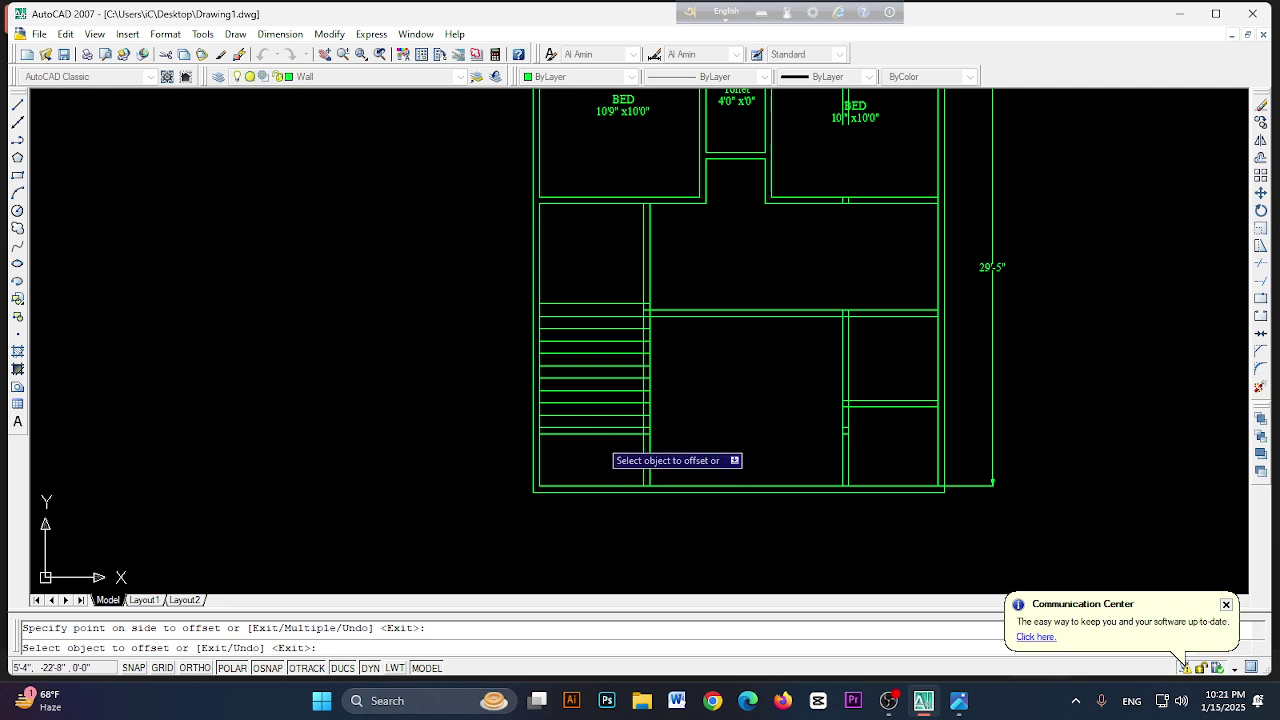
pyautogui.click(600, 433)
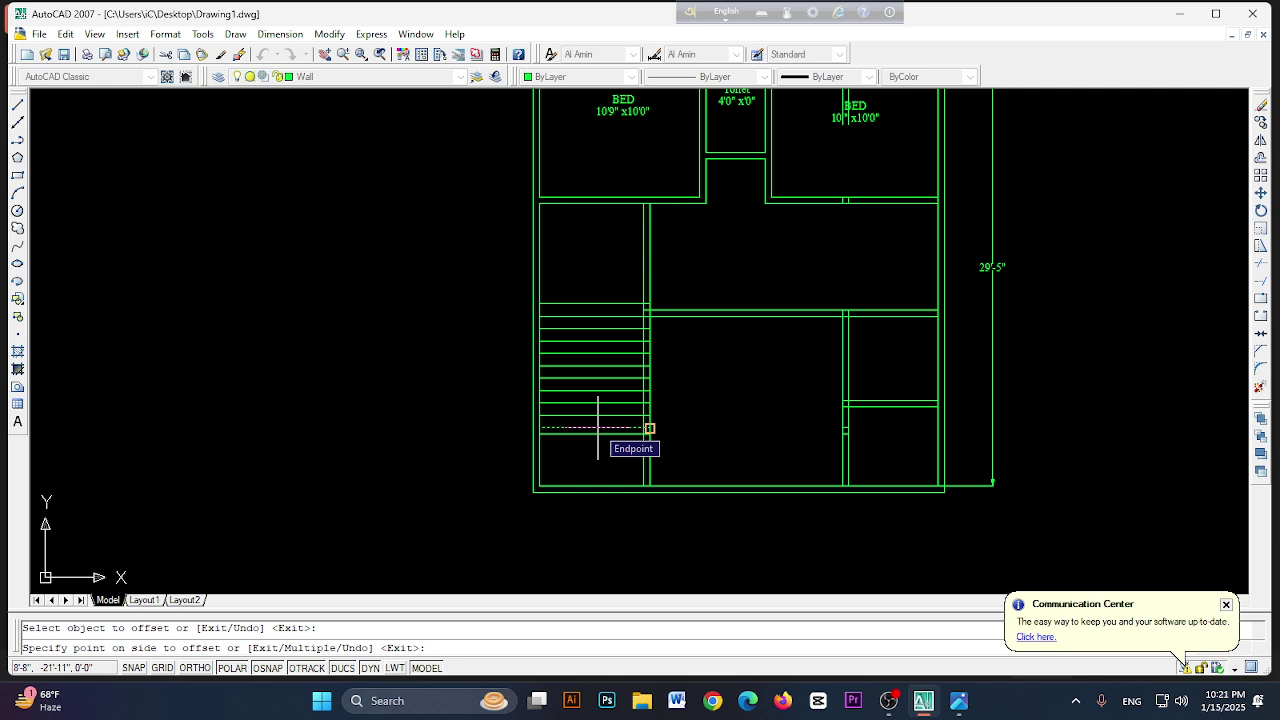
pyautogui.press('Escape')
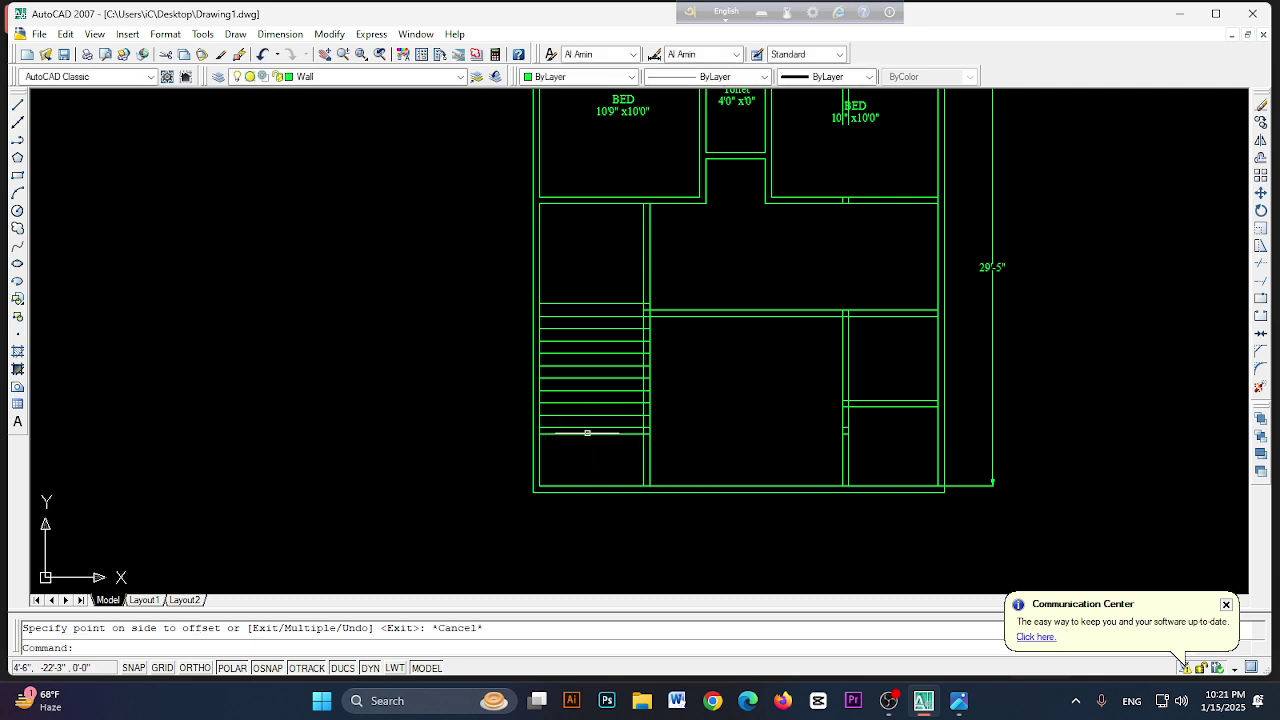
# - Erase the upper landing line and all the tread lines above it, keeping only the lower landing line
pyautogui.click(587, 430)
pyautogui.press('Delete')
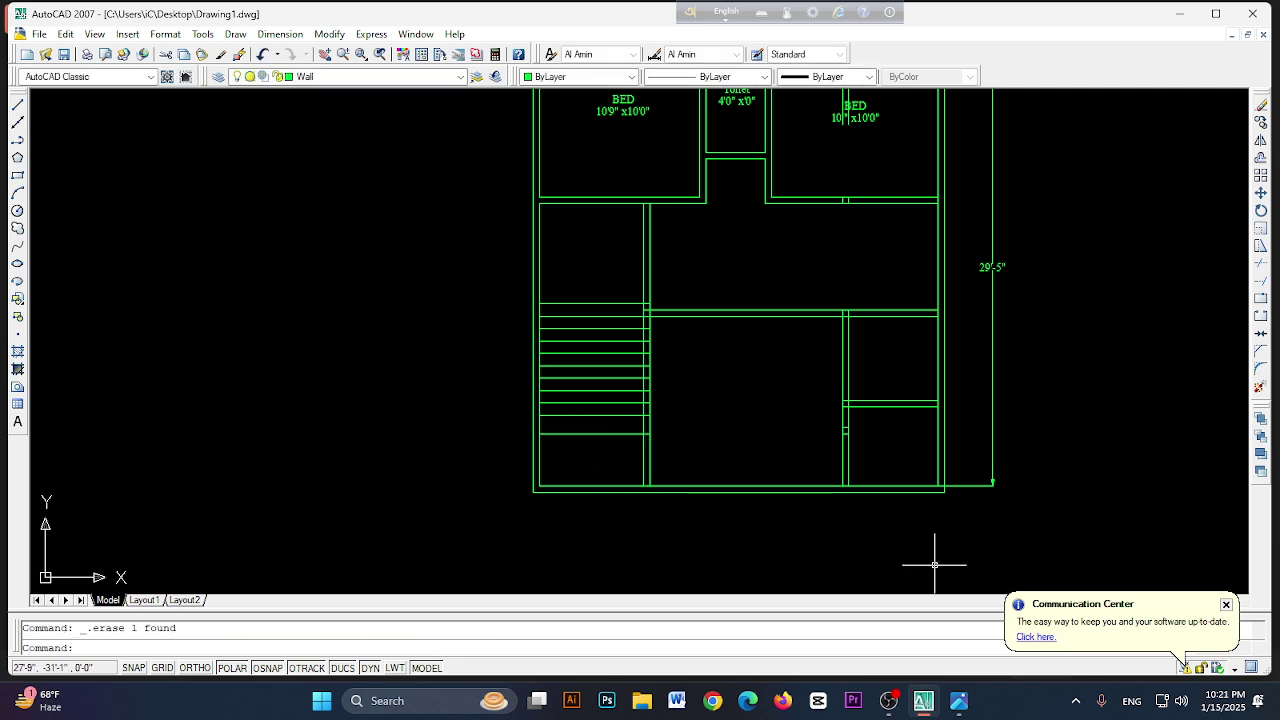
pyautogui.click(579, 418)
pyautogui.press('Delete')
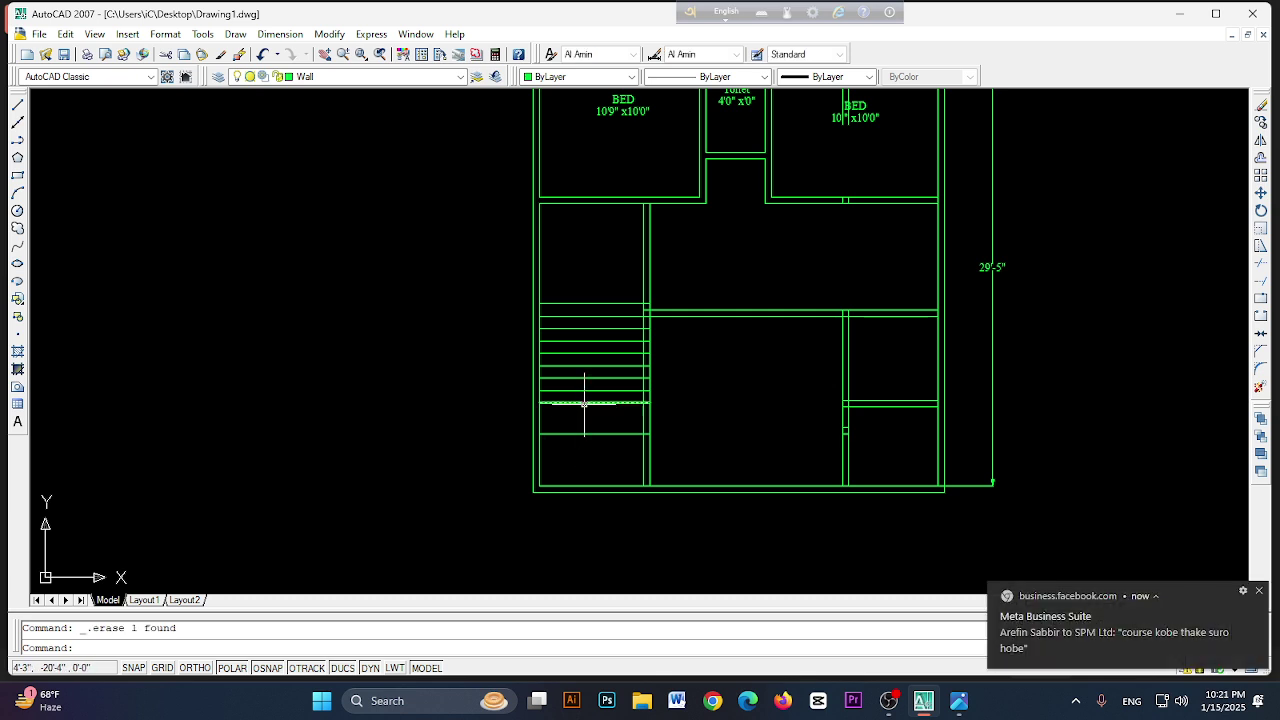
pyautogui.click(585, 403)
pyautogui.click(574, 405)
pyautogui.press('Delete')
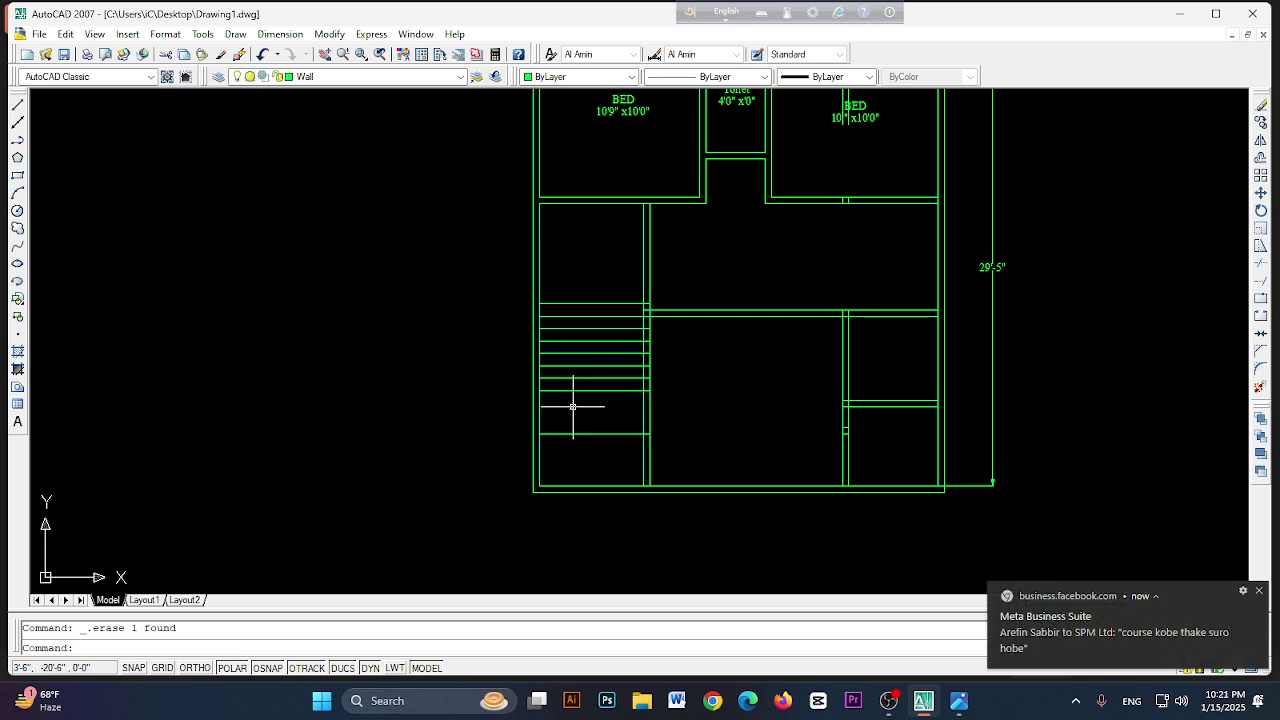
pyautogui.click(573, 391)
pyautogui.press('Delete')
pyautogui.click(577, 294)
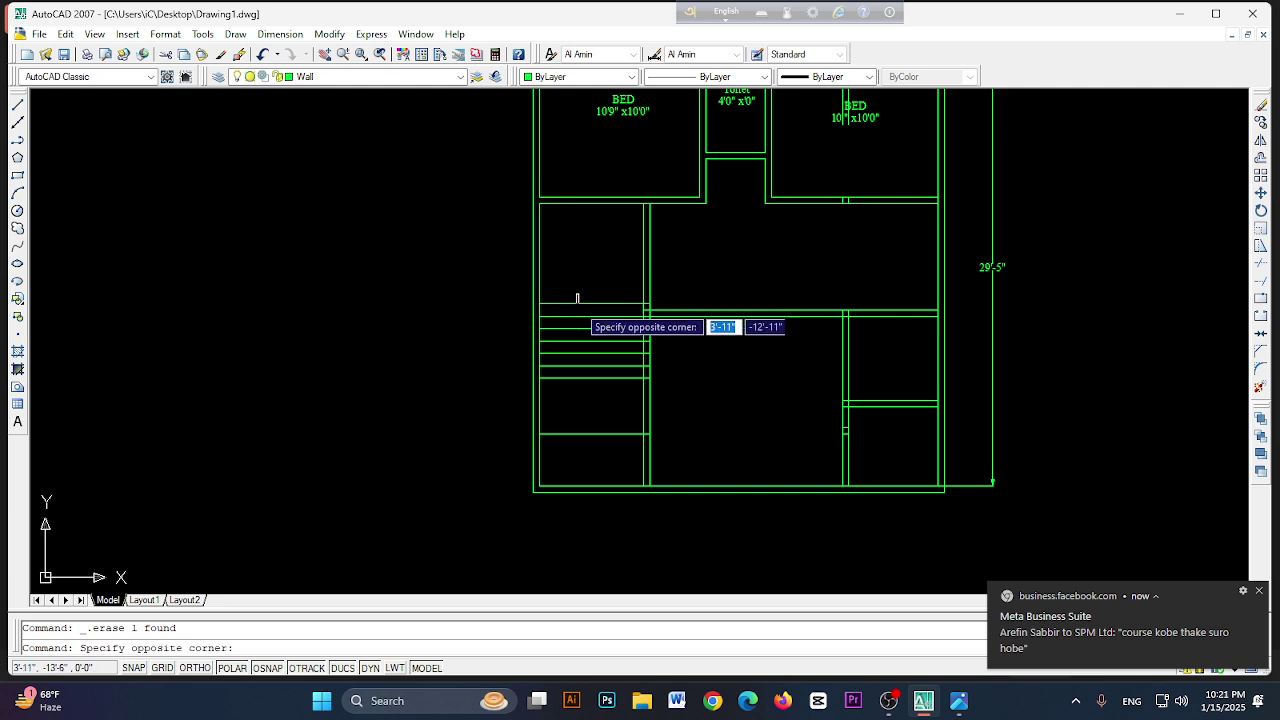
pyautogui.click(572, 408)
pyautogui.press('Delete')
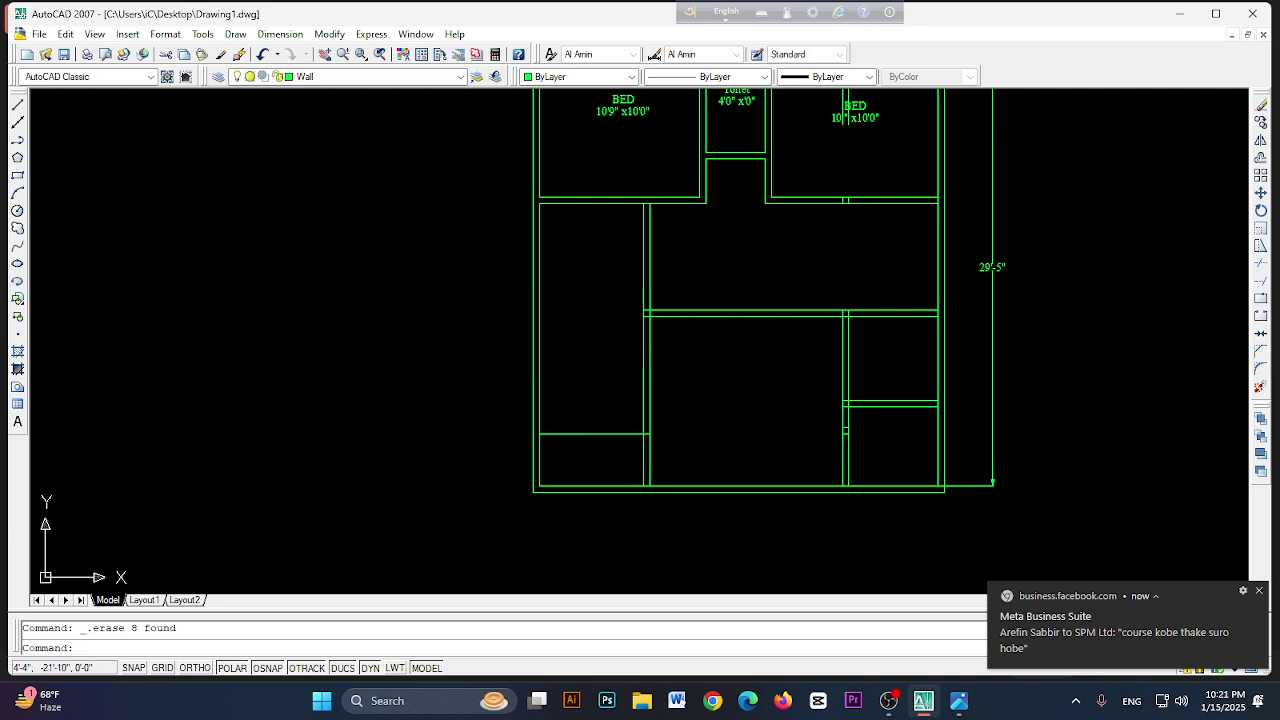
# - Check the stair in the reference plan image, then offset the remaining landing line 10" upward as the first tread
pyautogui.click(590, 433)
pyautogui.click(955, 708)
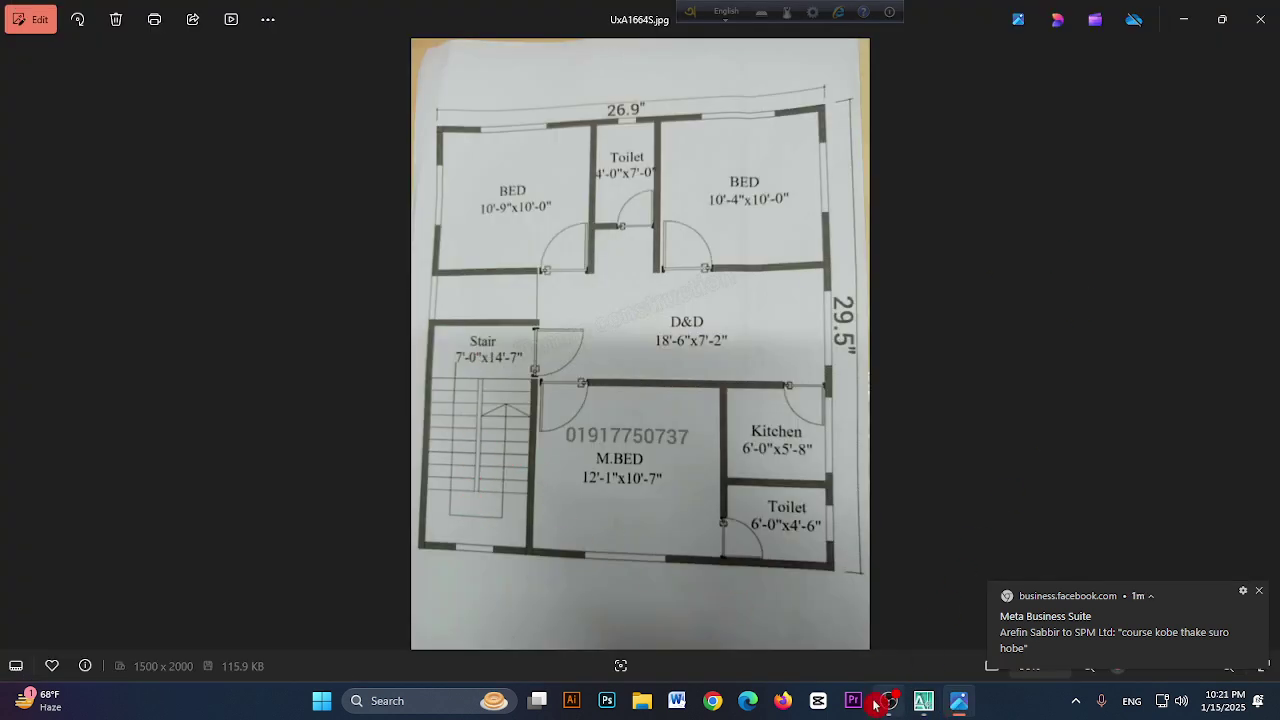
pyautogui.click(920, 703)
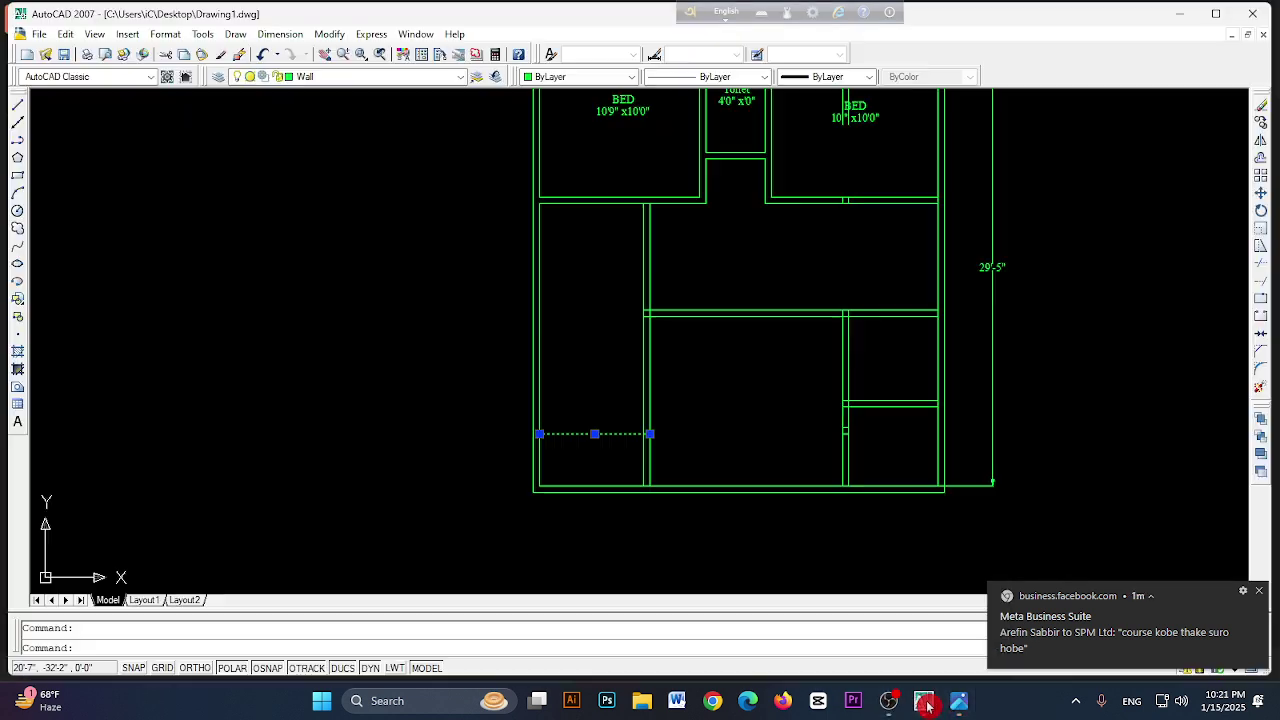
pyautogui.click(1261, 163)
pyautogui.write('1')
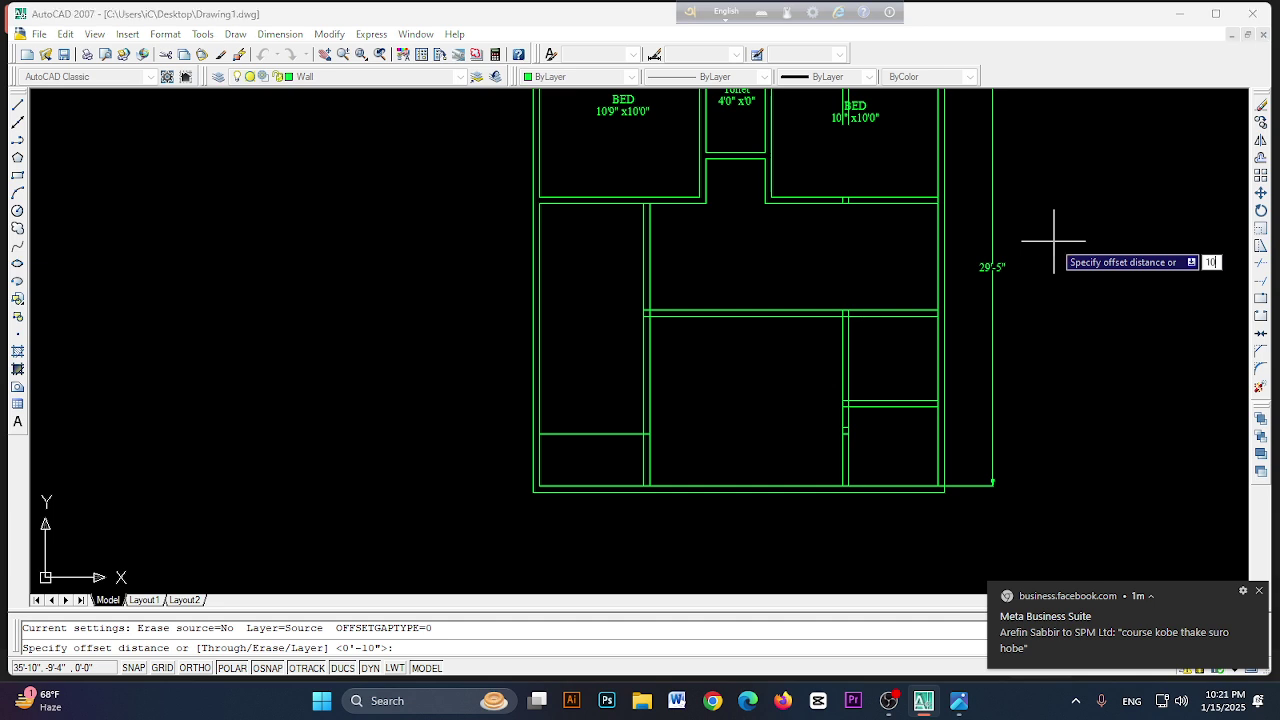
pyautogui.write('0')
pyautogui.press('Return')
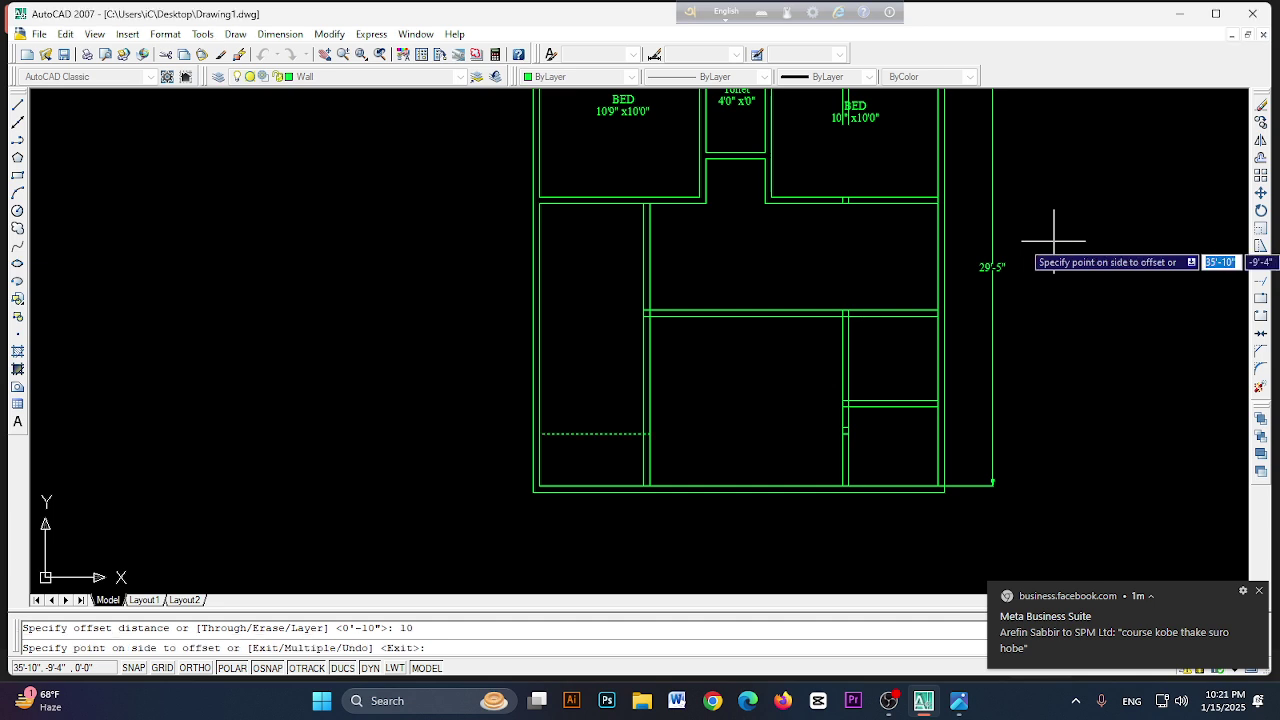
pyautogui.click(589, 436)
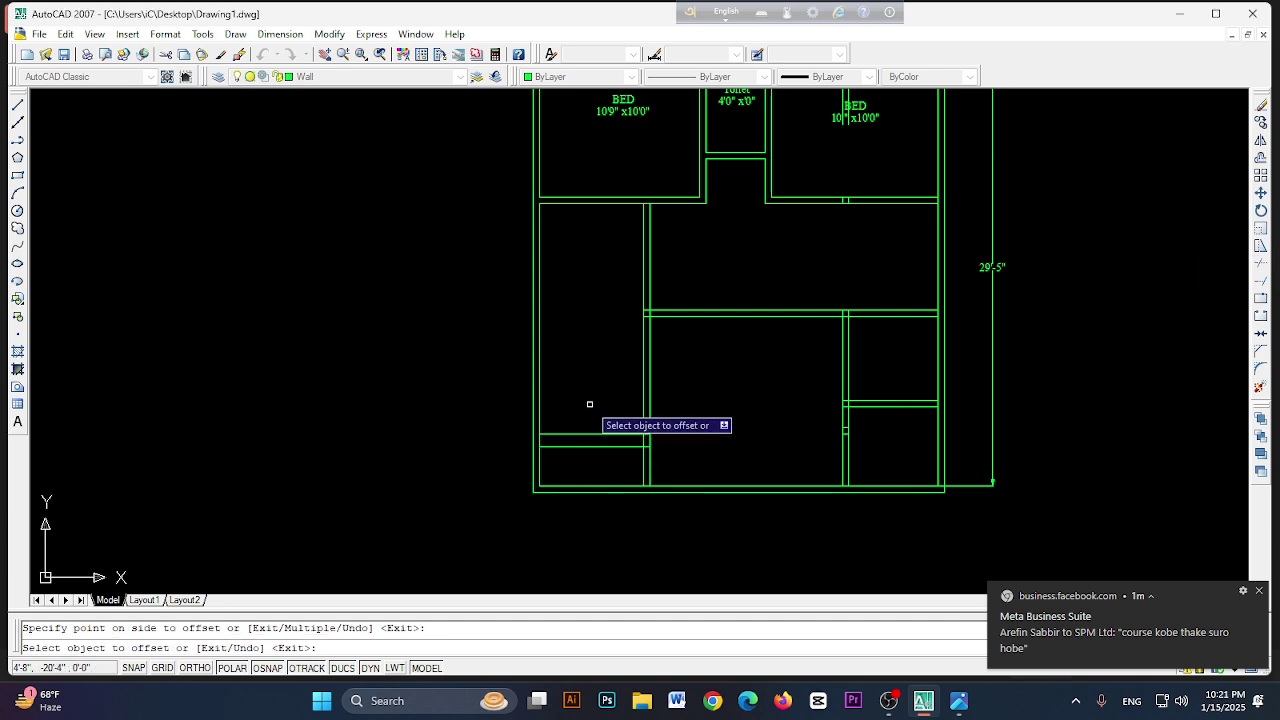
pyautogui.write('u')
pyautogui.press('Return')
pyautogui.click(589, 434)
pyautogui.click(592, 418)
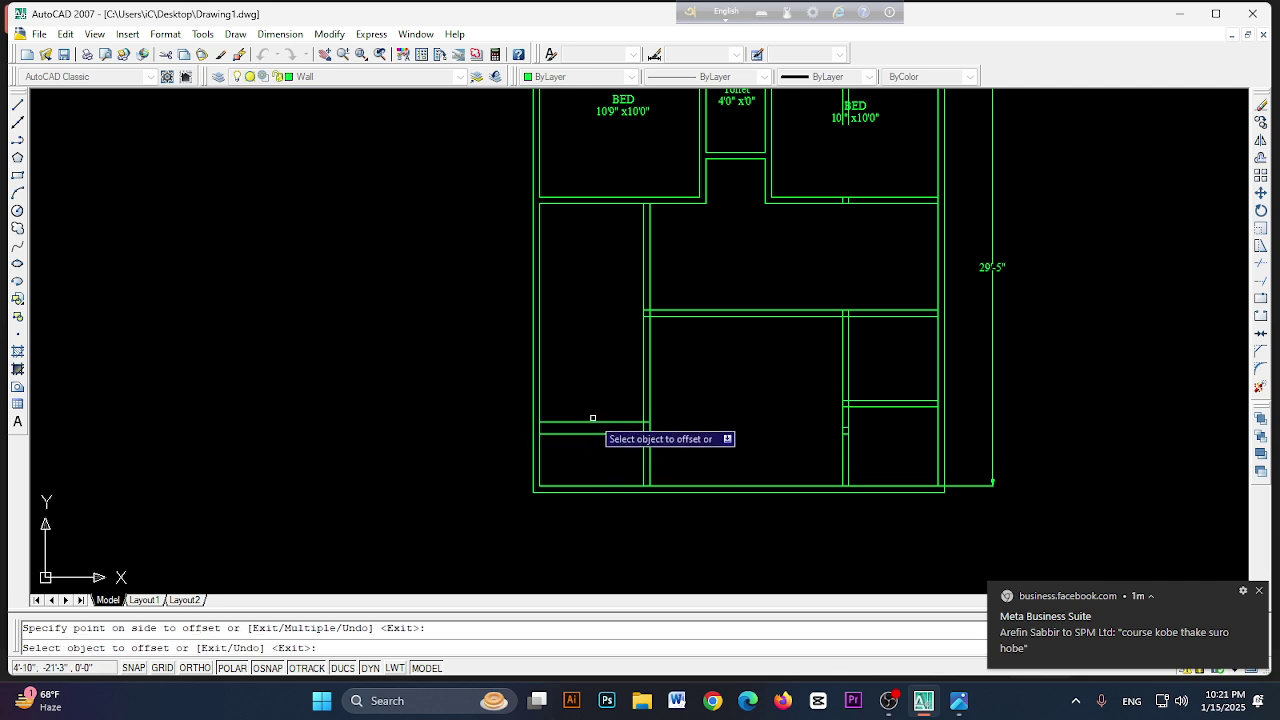
# - Repeat the 10" upward offset from each new tread line until the treads reach the master bedroom's upper wall line
pyautogui.click(592, 418)
pyautogui.click(592, 417)
pyautogui.click(592, 409)
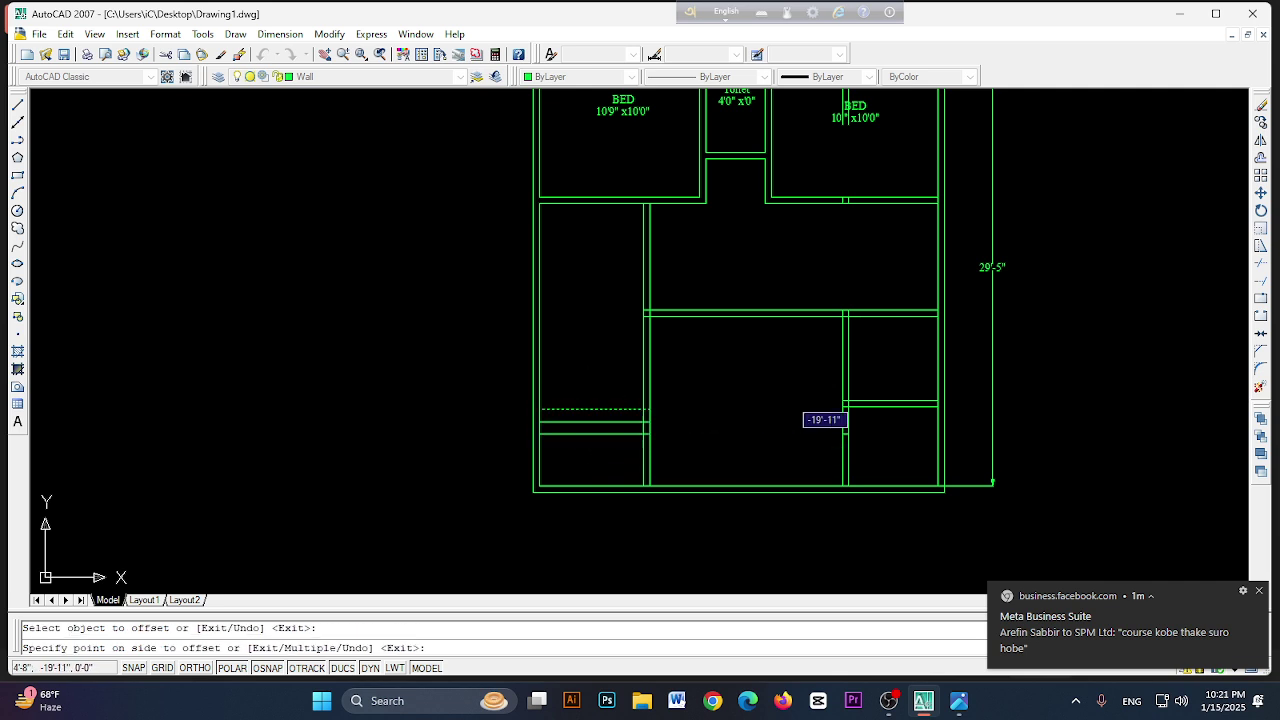
pyautogui.click(592, 400)
pyautogui.click(592, 401)
pyautogui.click(592, 398)
pyautogui.click(590, 389)
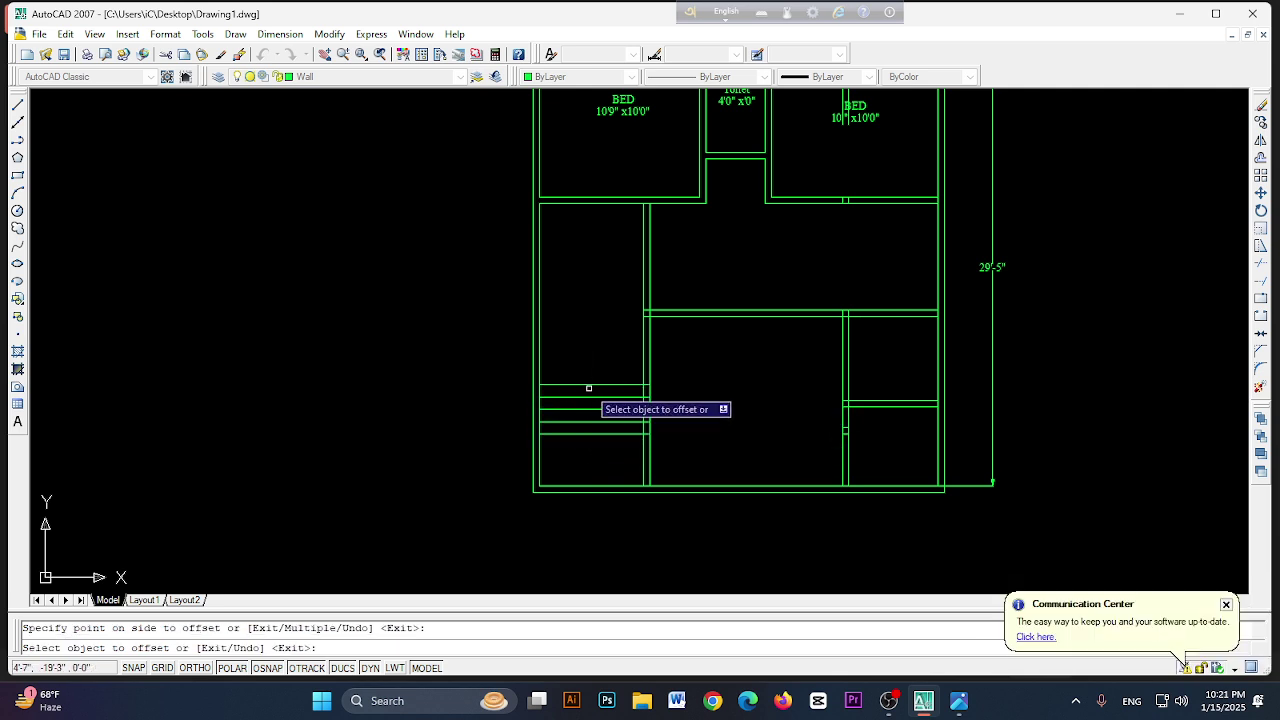
pyautogui.click(590, 385)
pyautogui.click(590, 366)
pyautogui.click(590, 372)
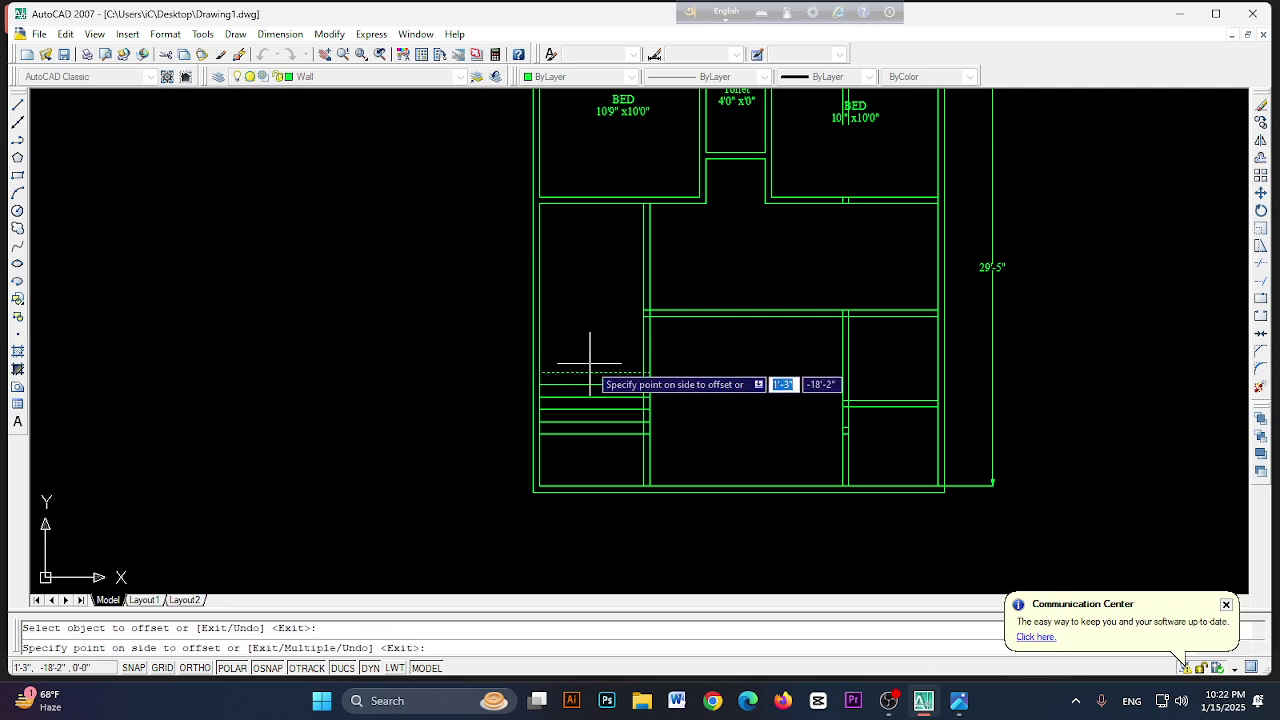
pyautogui.click(590, 364)
pyautogui.click(591, 359)
pyautogui.click(592, 352)
pyautogui.click(593, 347)
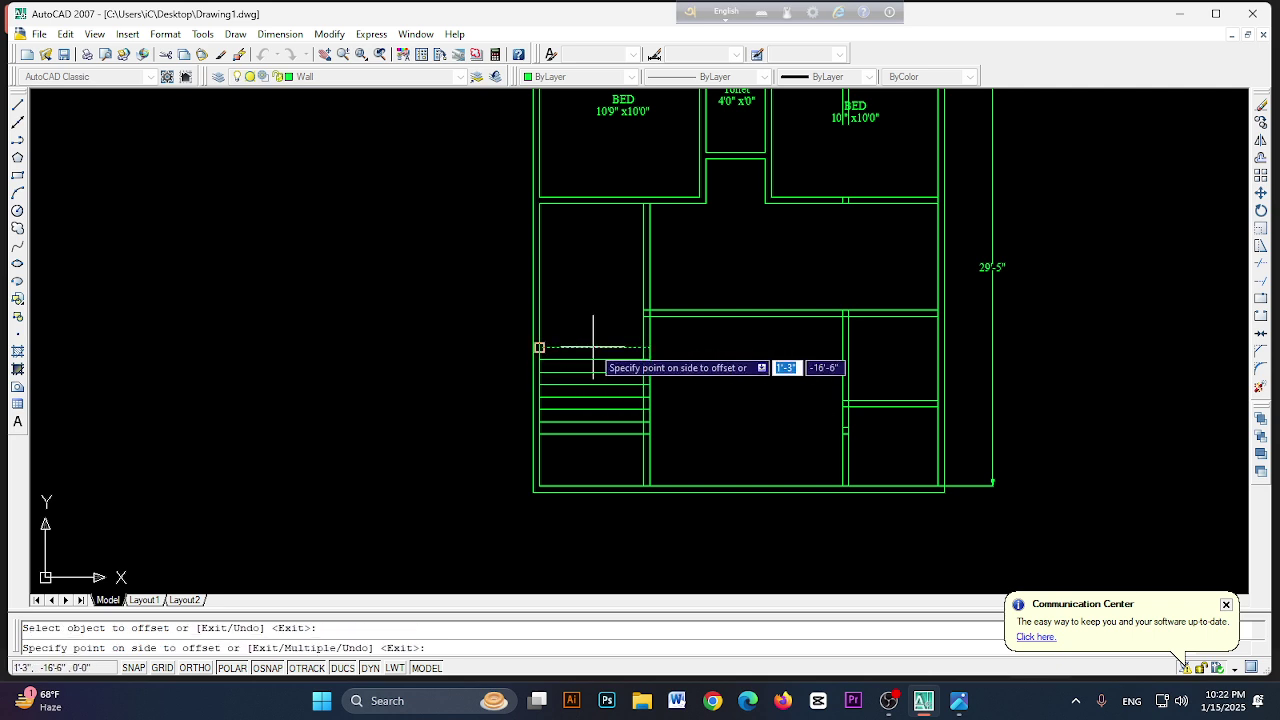
pyautogui.click(595, 339)
pyautogui.click(597, 335)
pyautogui.click(601, 325)
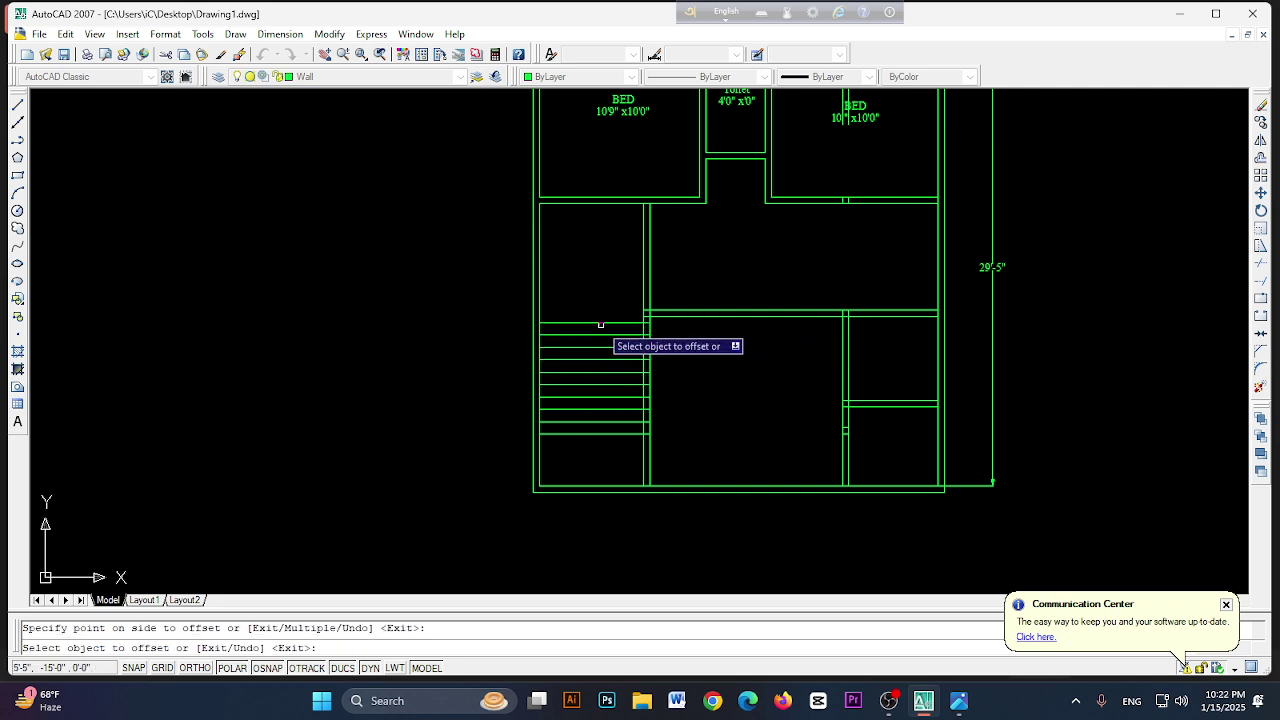
pyautogui.click(601, 323)
pyautogui.click(600, 311)
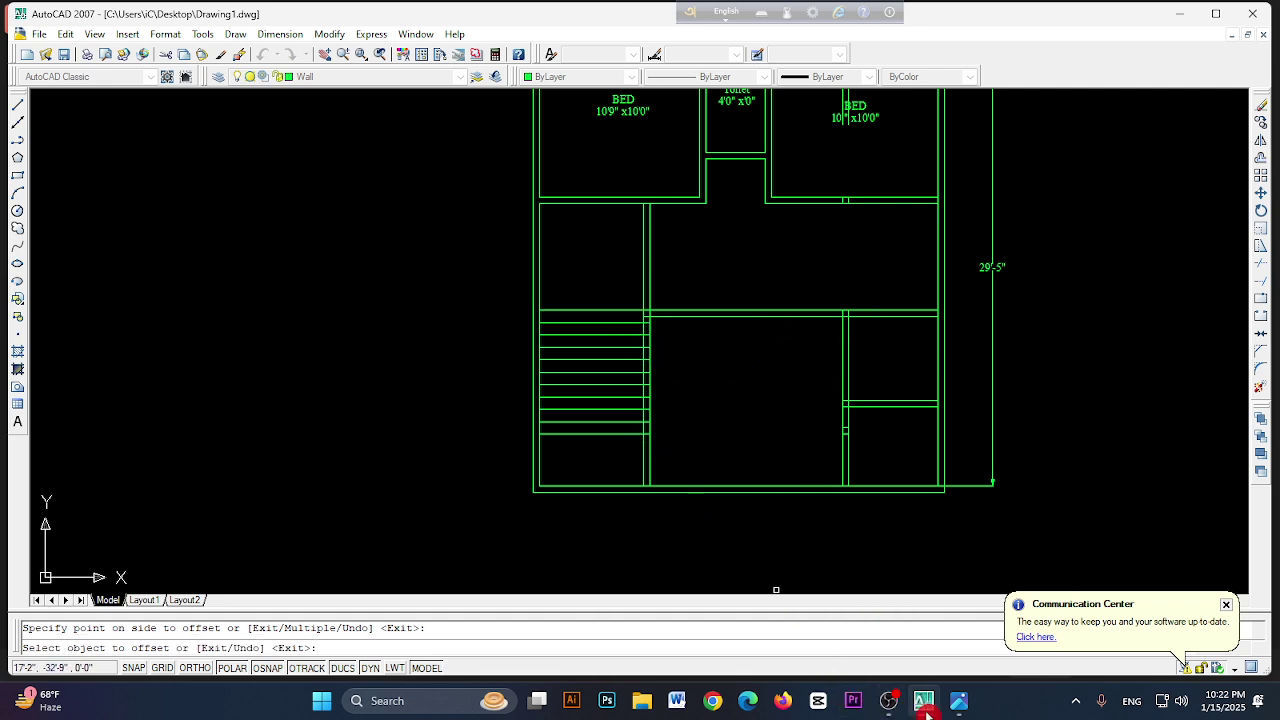
# - Check the stair size in the reference plan image, then offset the bottom wall's inner line 14'7" upward
pyautogui.click(959, 700)
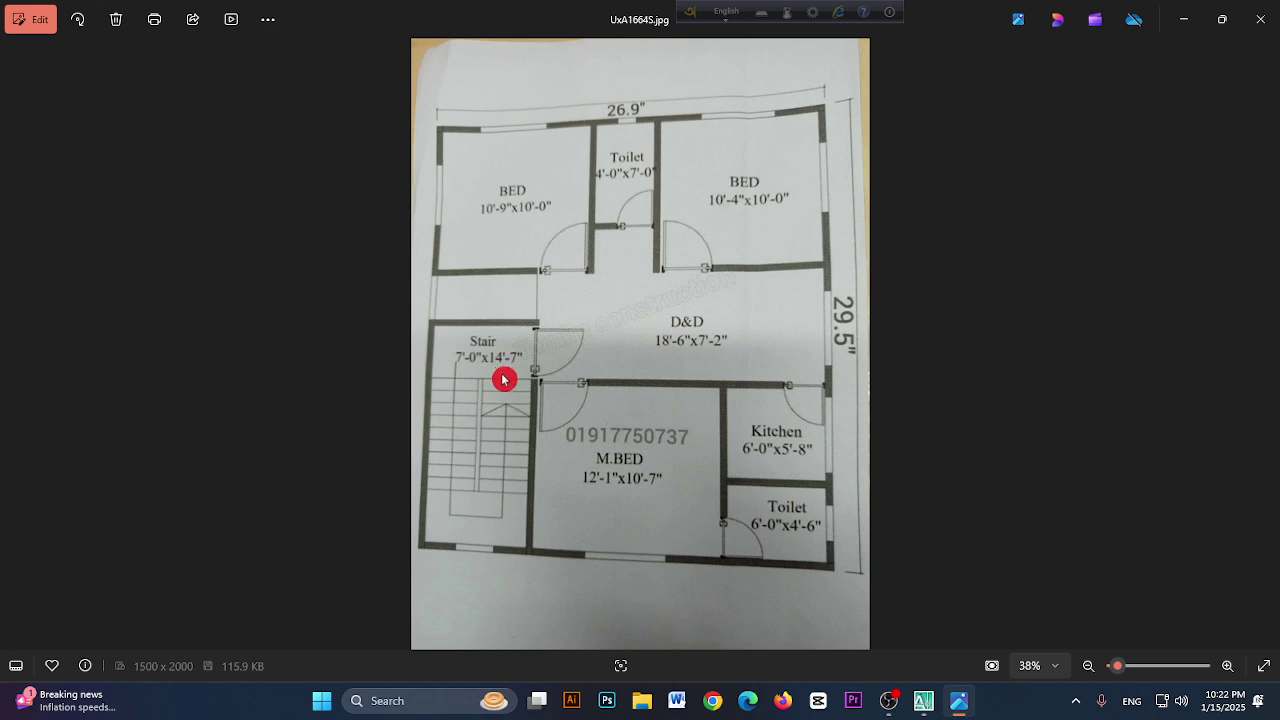
pyautogui.click(923, 704)
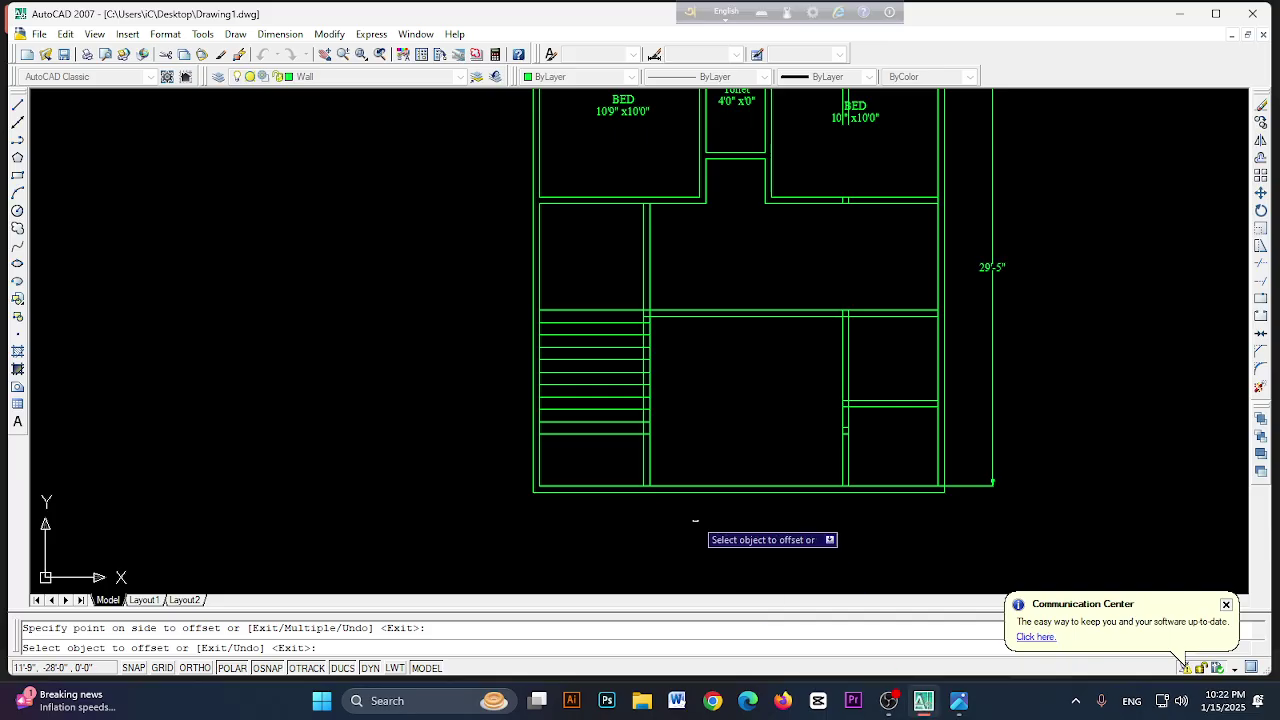
pyautogui.click(1264, 165)
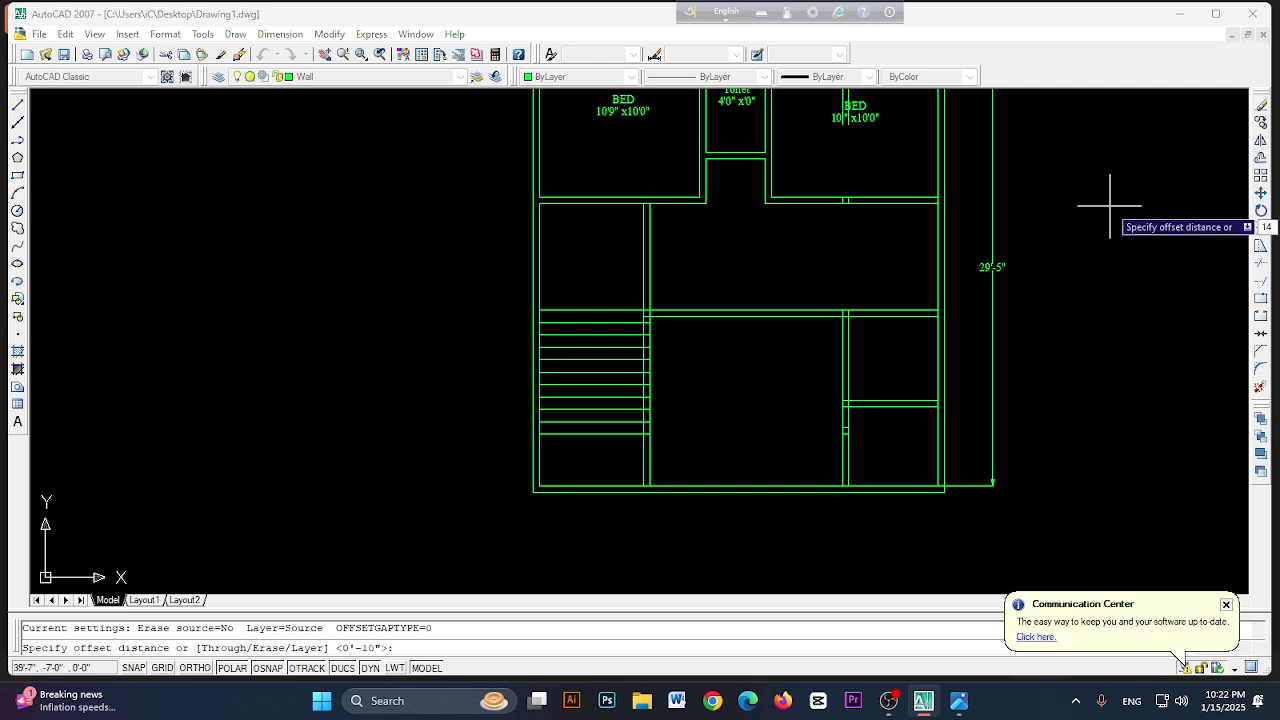
pyautogui.press('Return')
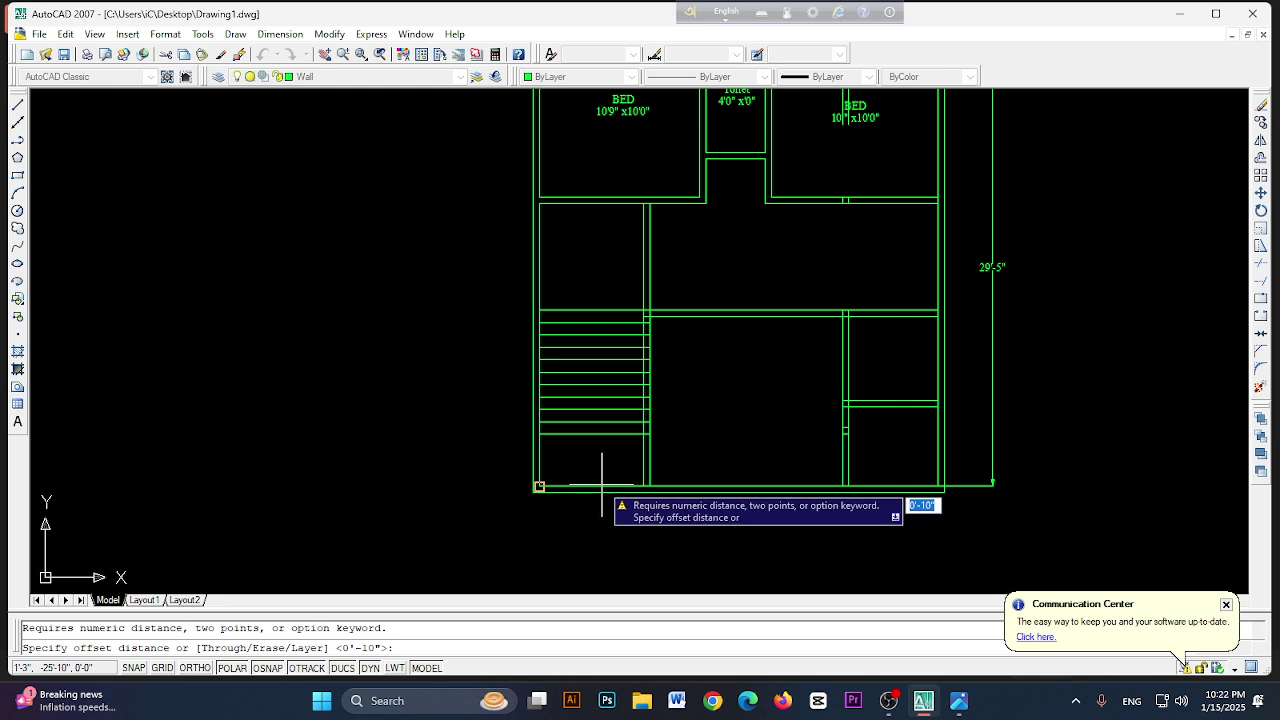
pyautogui.click(1264, 165)
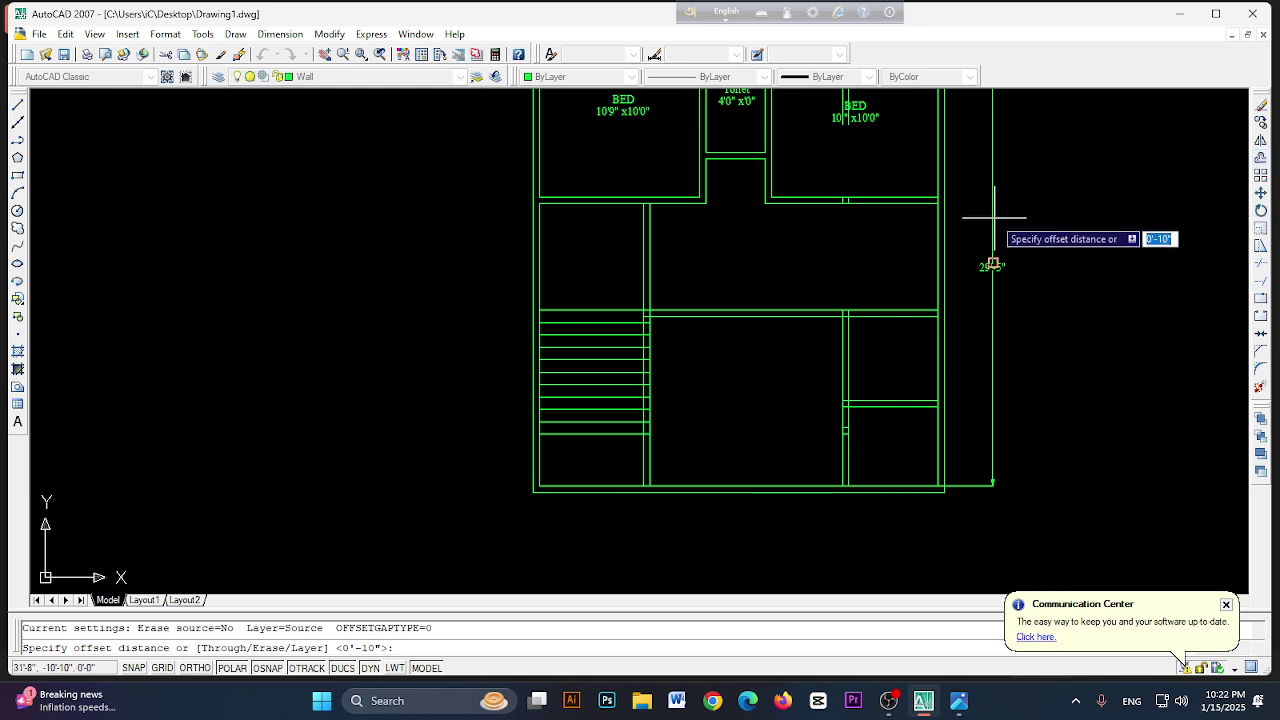
pyautogui.write("14'7")
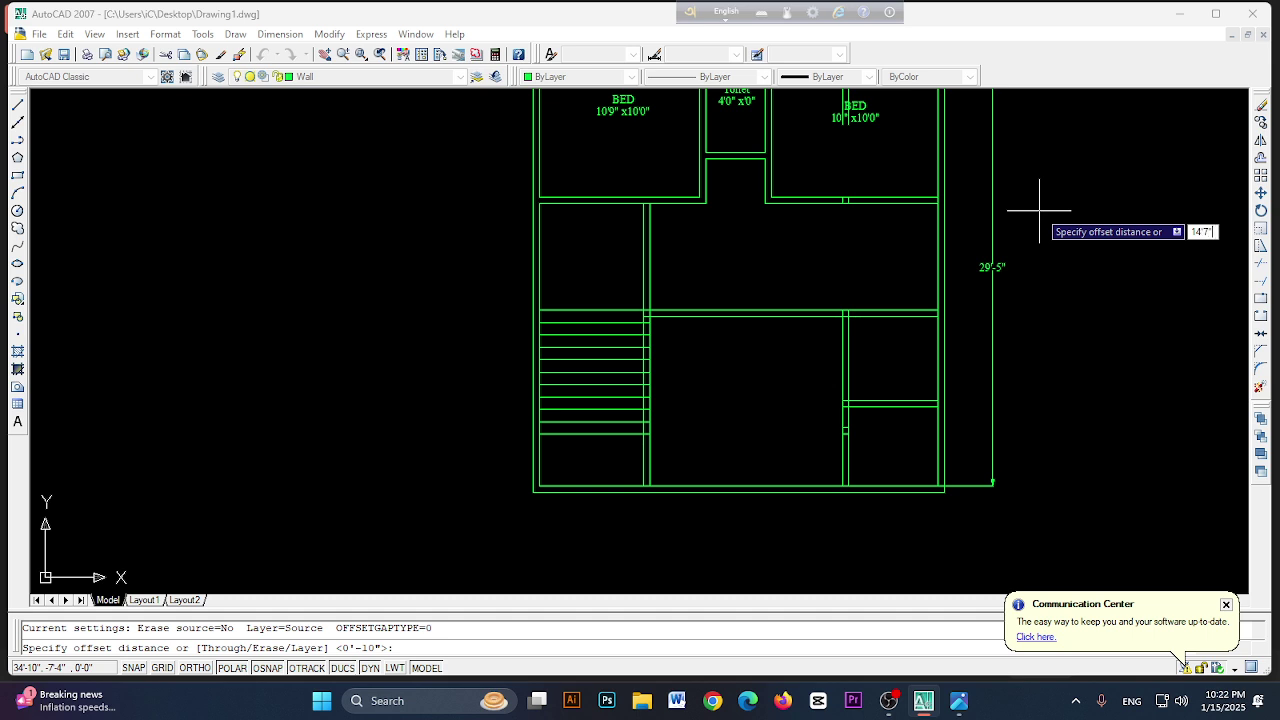
pyautogui.press('Return')
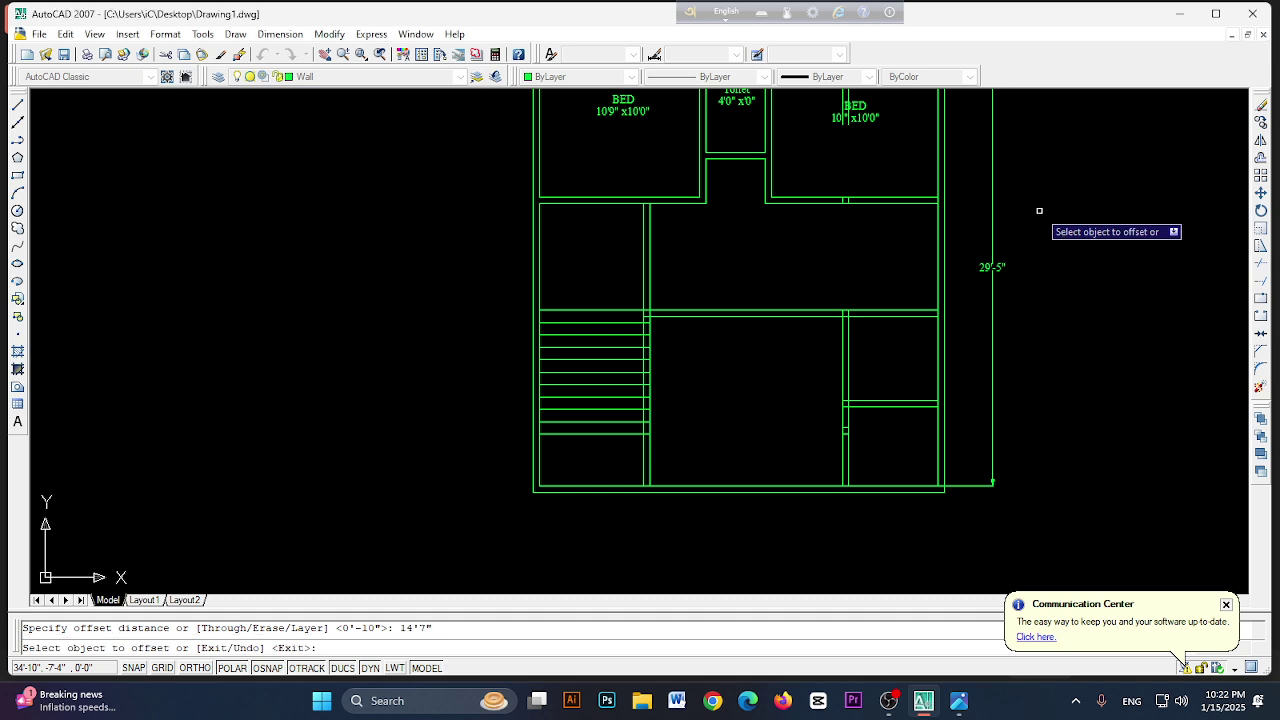
pyautogui.click(583, 486)
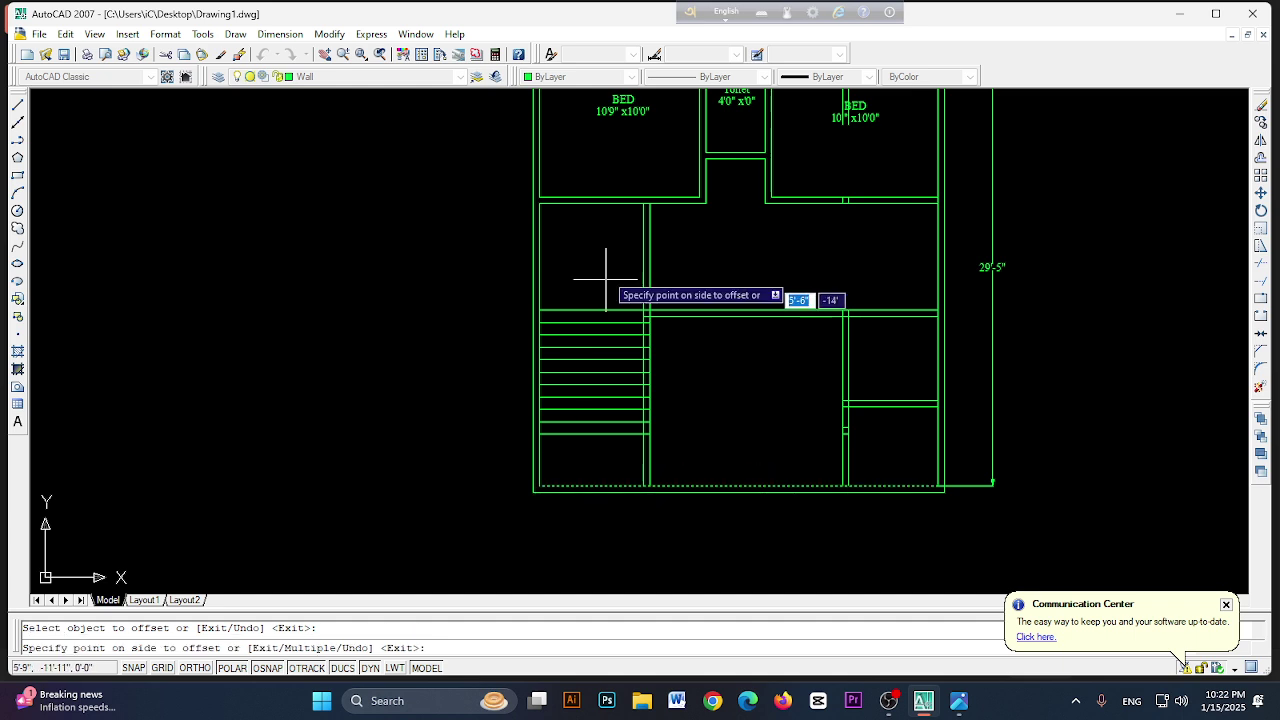
pyautogui.click(600, 250)
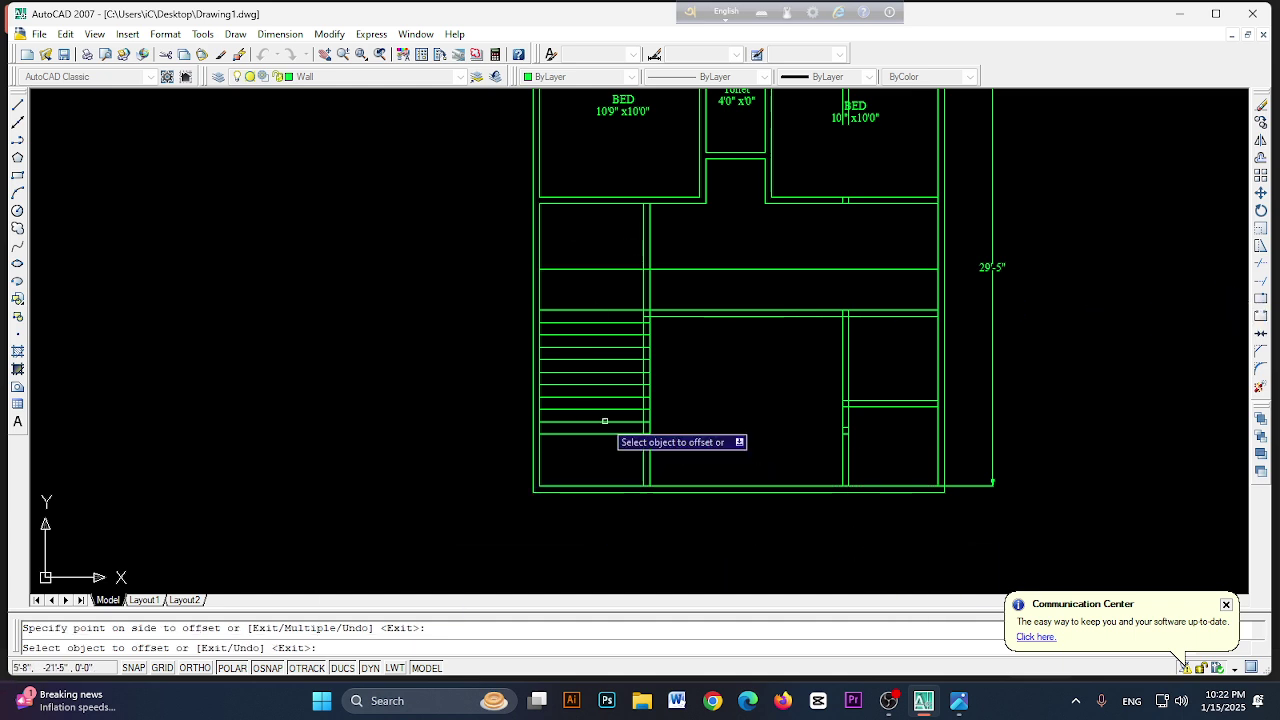
# - Offset the new horizontal line above the stair 5" upward to give the stair room's upper wall its thickness
pyautogui.click(1260, 157)
pyautogui.write('5')
pyautogui.press('Return')
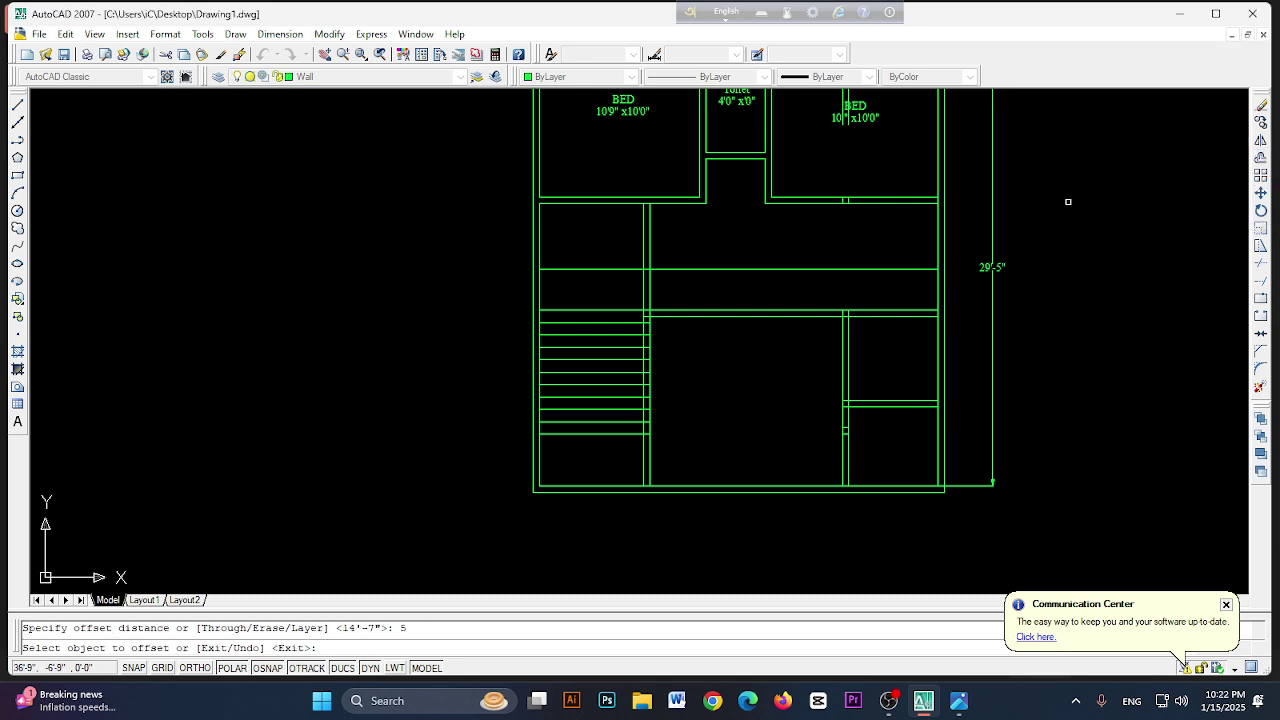
pyautogui.click(593, 268)
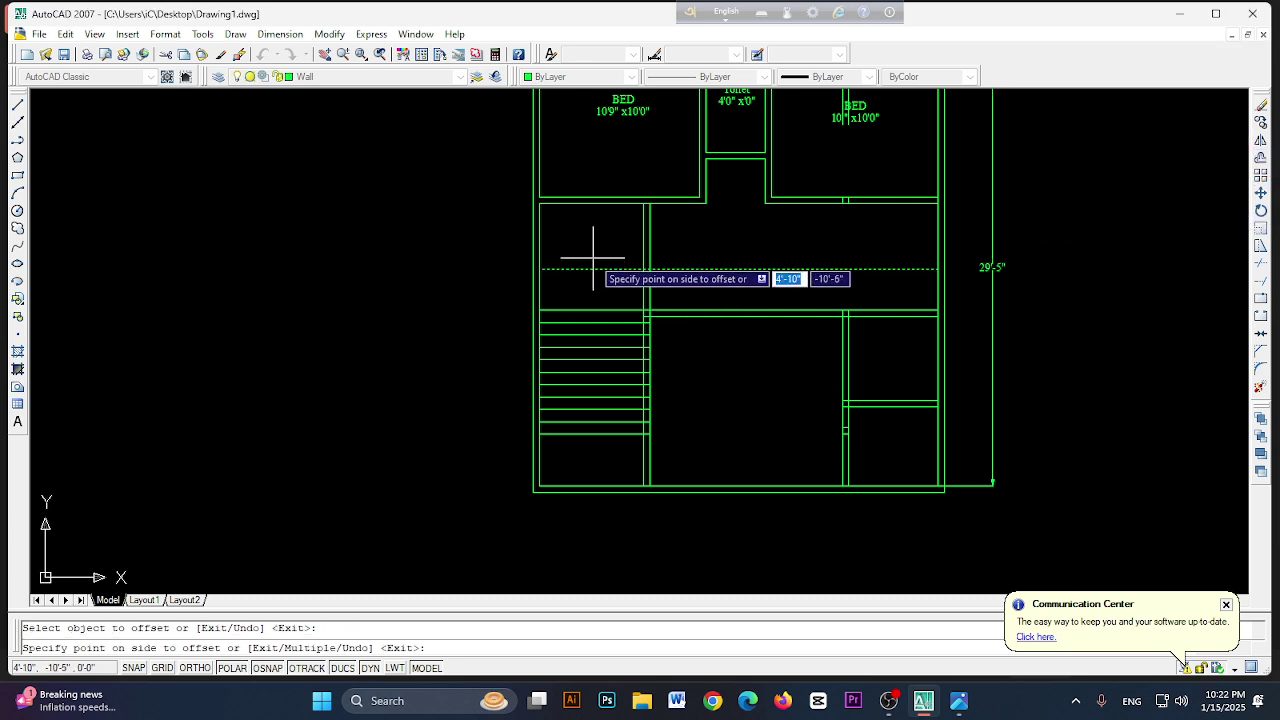
pyautogui.click(591, 258)
# - Trim both lines of the stair room's upper wall where they cross the D&D area beyond the stair's right wall
pyautogui.click(1265, 272)
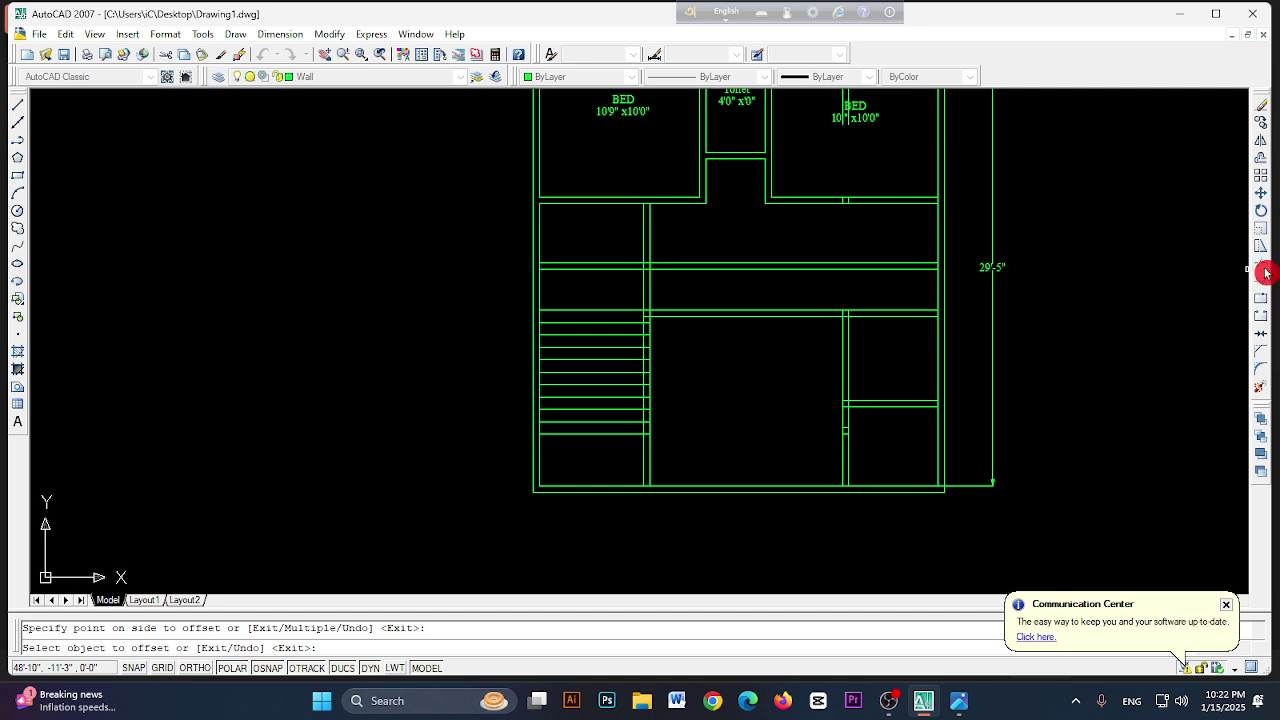
pyautogui.press('Return')
pyautogui.click(791, 268)
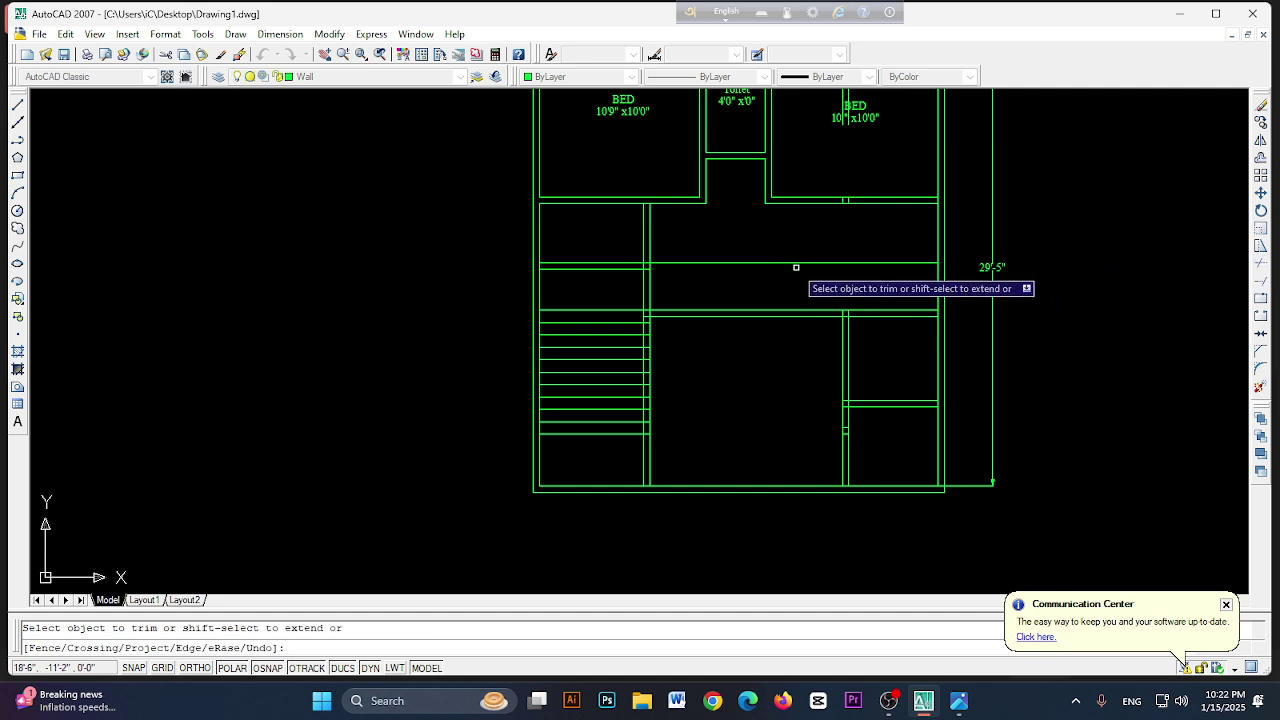
pyautogui.click(791, 265)
pyautogui.click(746, 257)
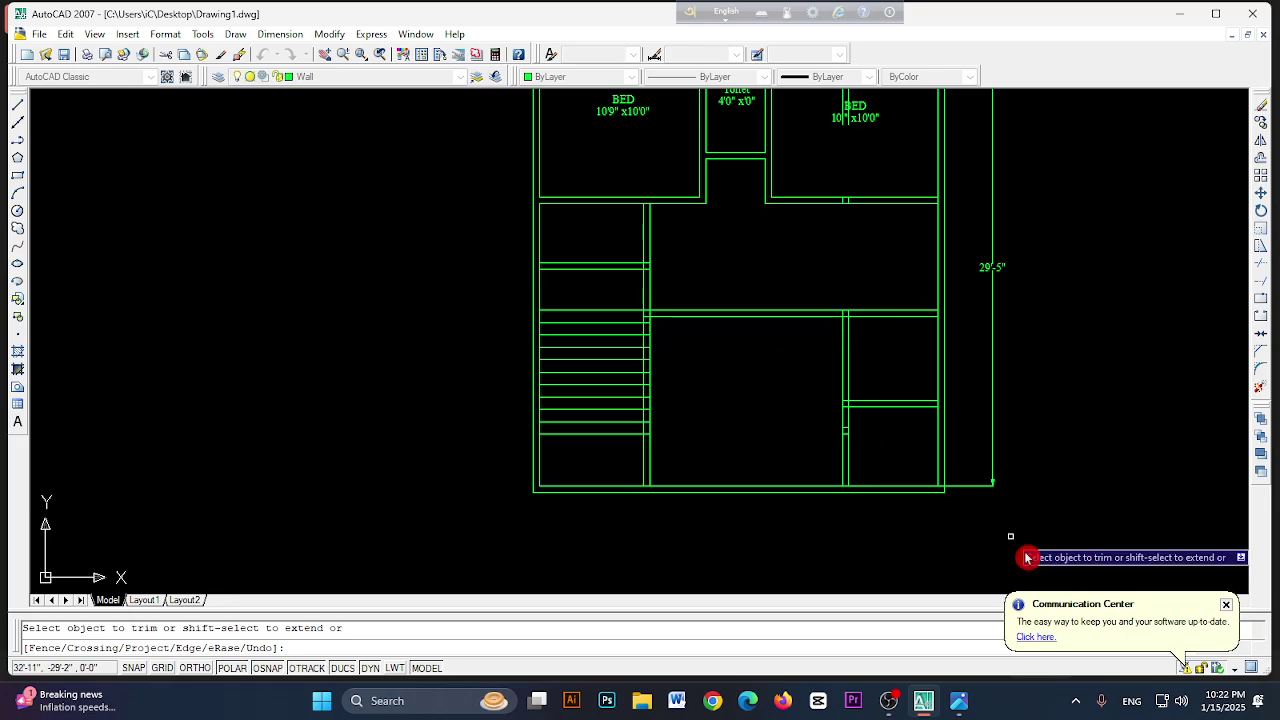
# - Check the stair layout in the reference plan image, then offset the stair room's inner left wall line 3'6" to the right
pyautogui.click(958, 701)
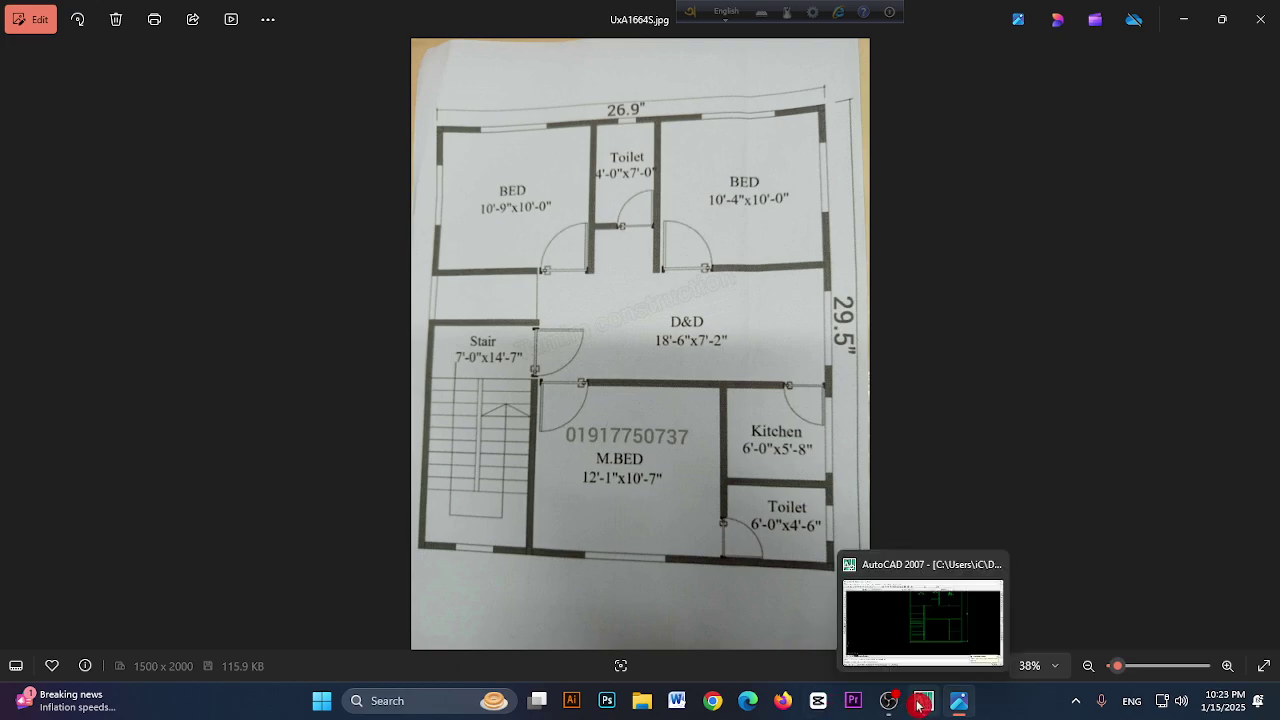
pyautogui.click(925, 645)
pyautogui.click(958, 700)
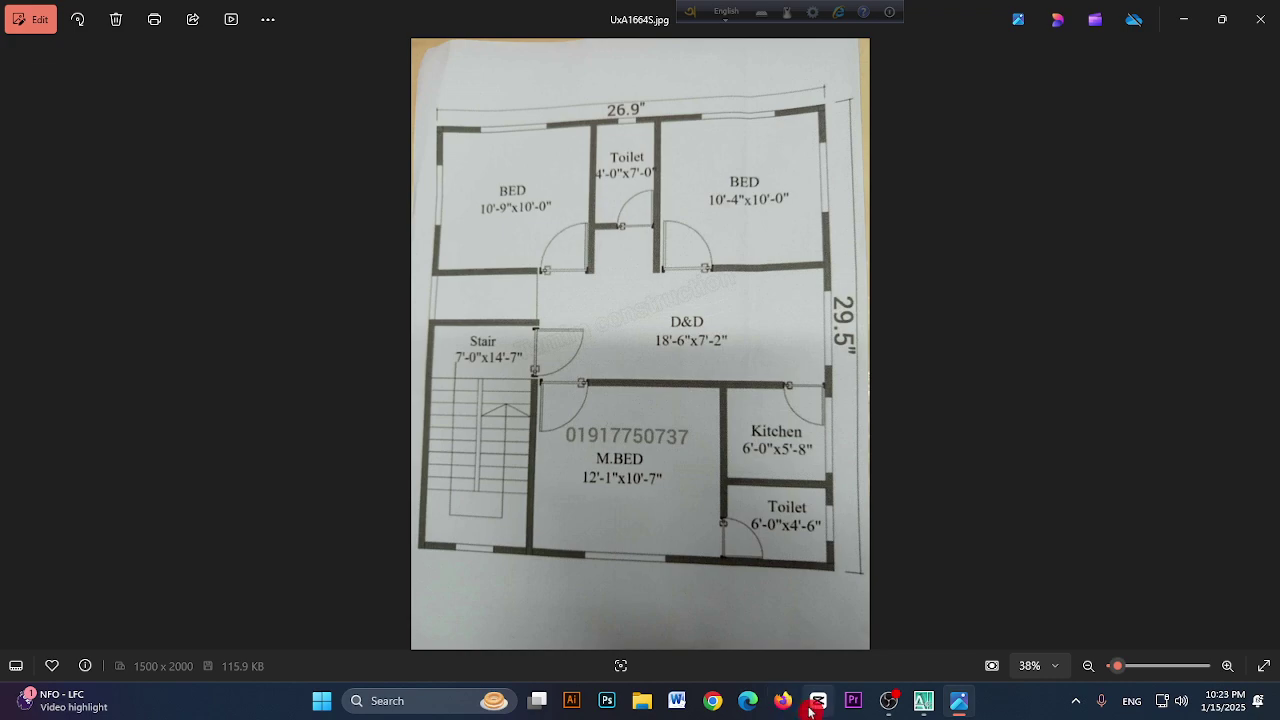
pyautogui.click(920, 702)
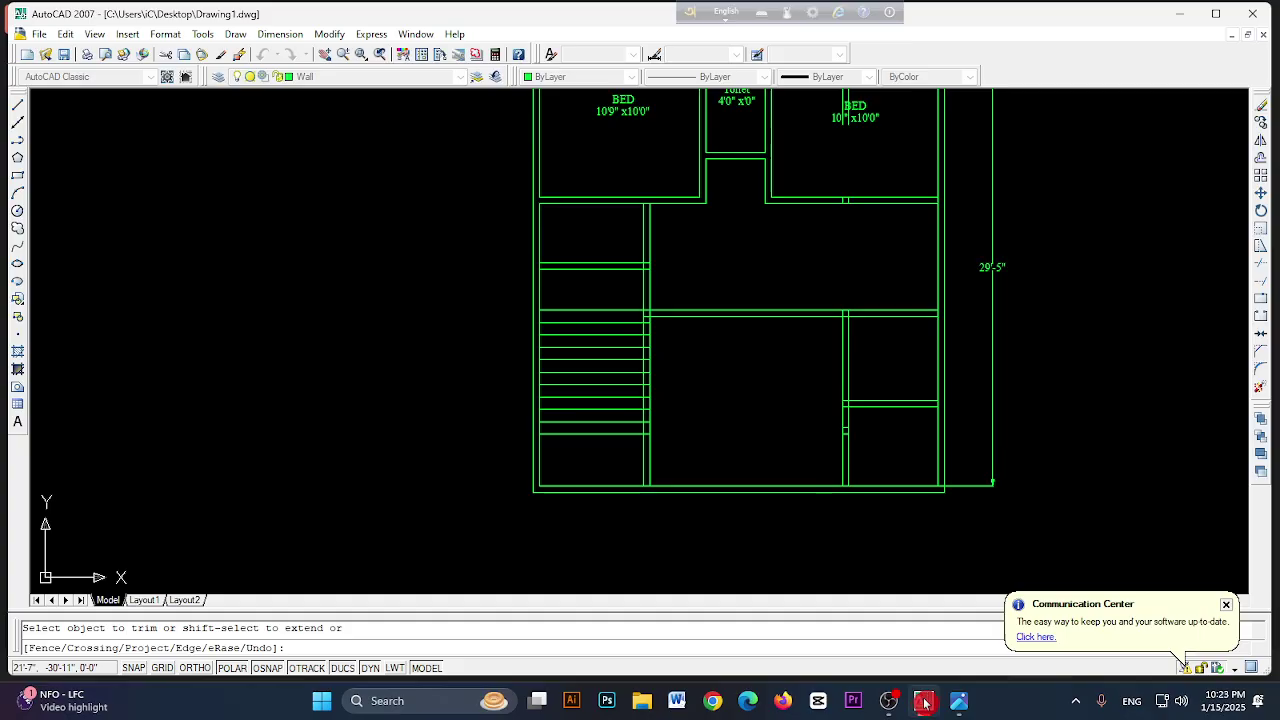
pyautogui.click(1261, 160)
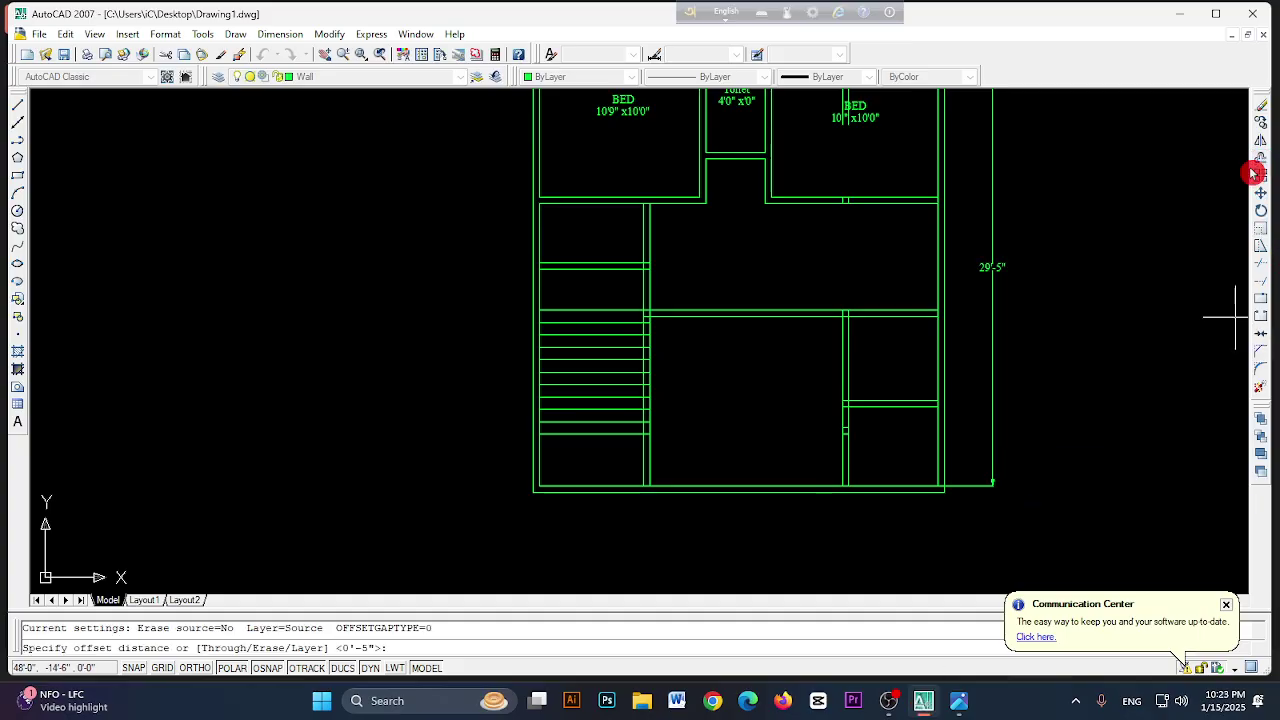
pyautogui.write("3'6")
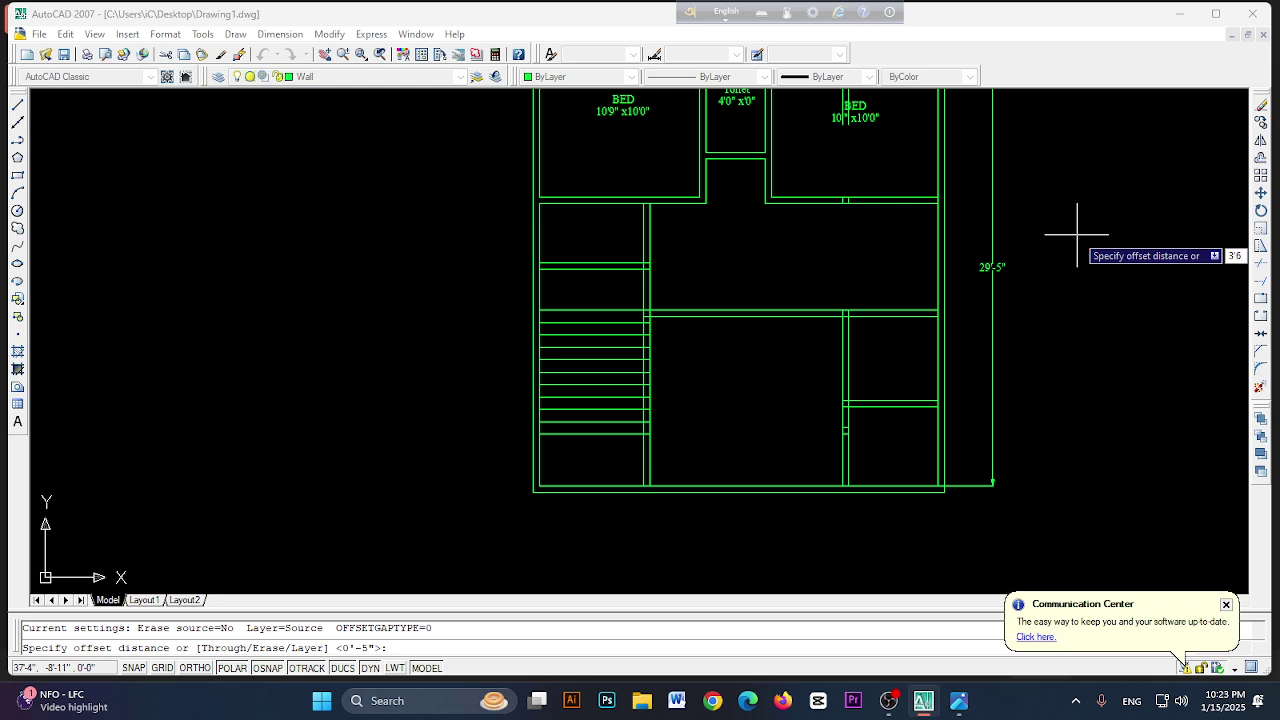
pyautogui.press('Return')
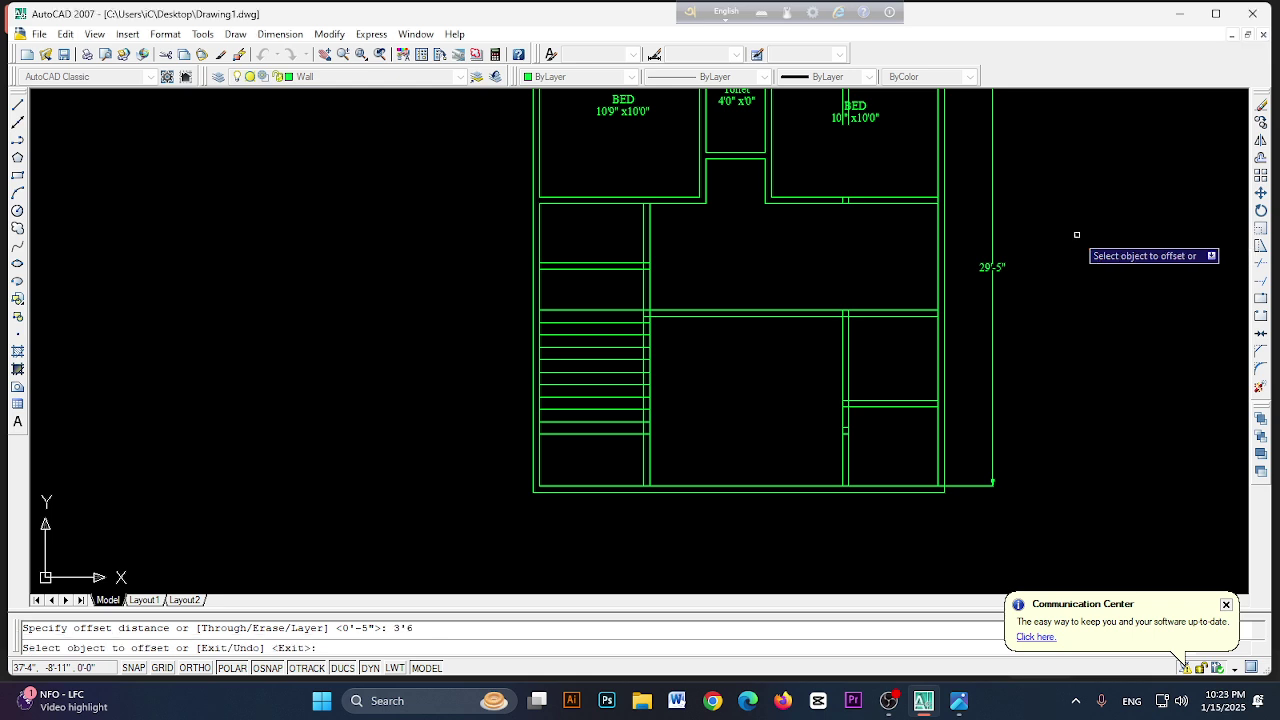
pyautogui.click(541, 298)
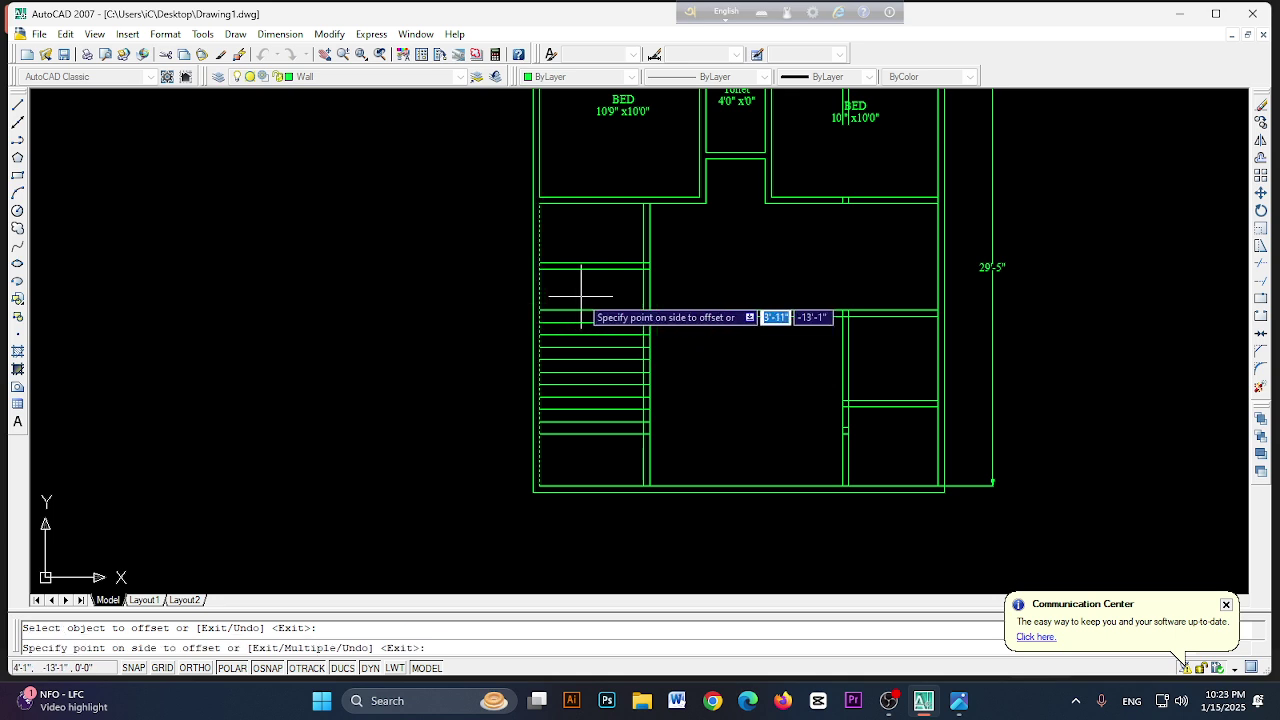
pyautogui.click(621, 298)
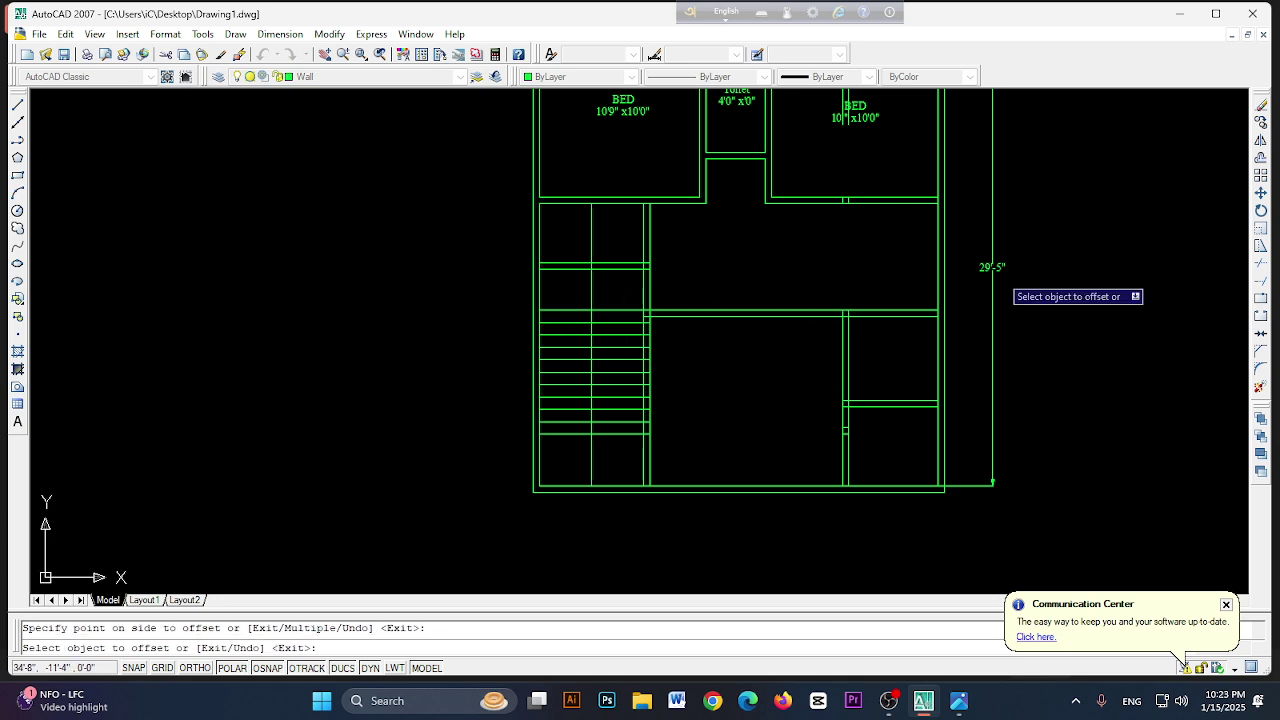
# - Offset the stair's vertical centre line 0.5" to both sides to form the divider between the flights
pyautogui.click(1263, 158)
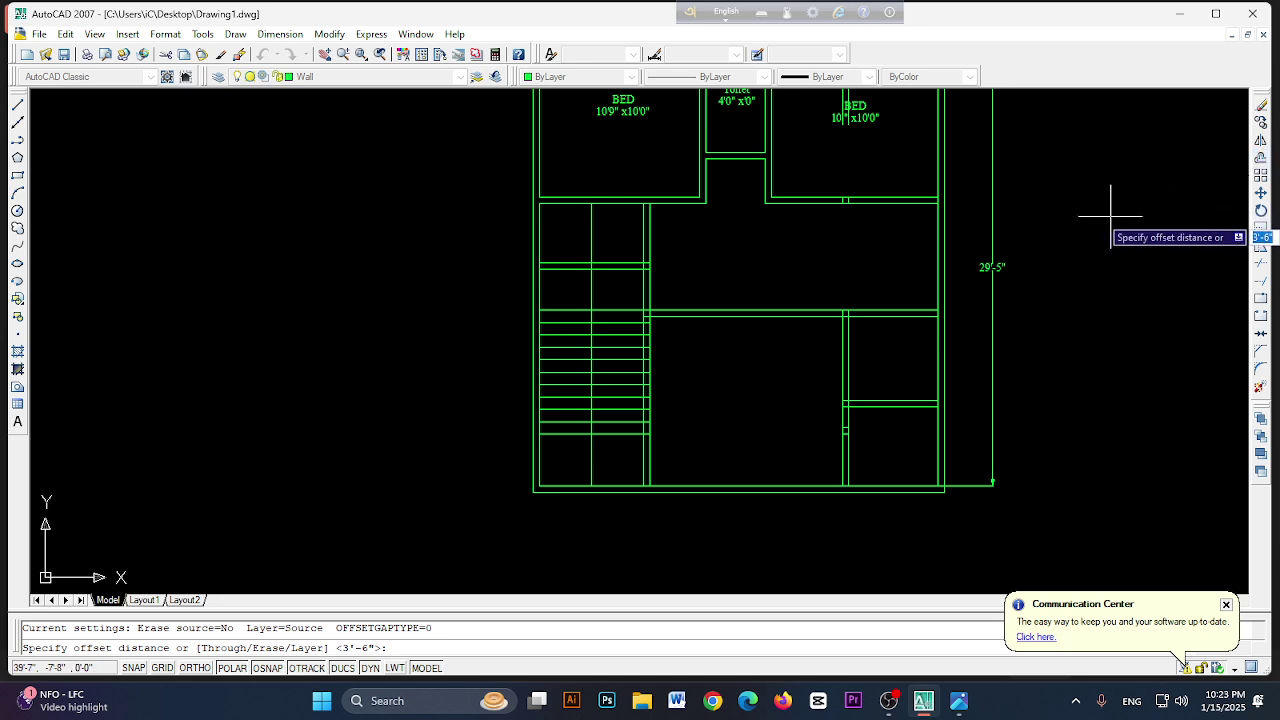
pyautogui.write('5')
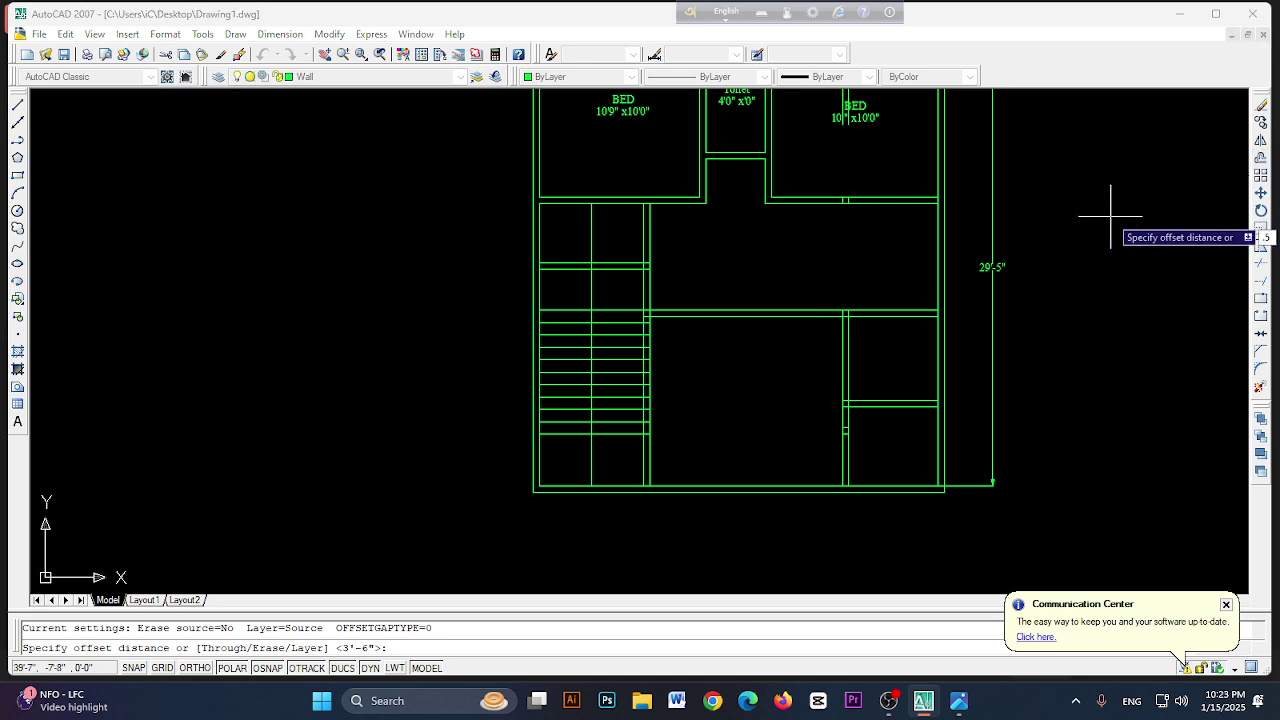
pyautogui.press('Return')
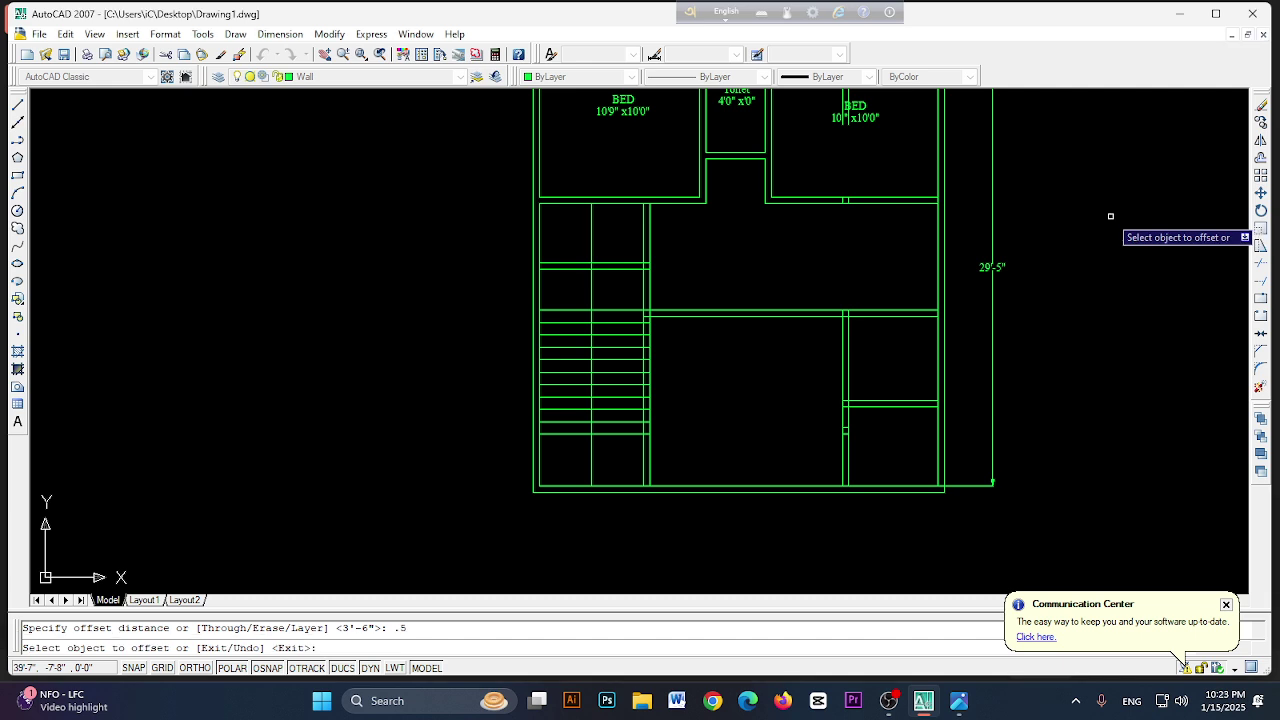
pyautogui.click(594, 285)
pyautogui.click(600, 283)
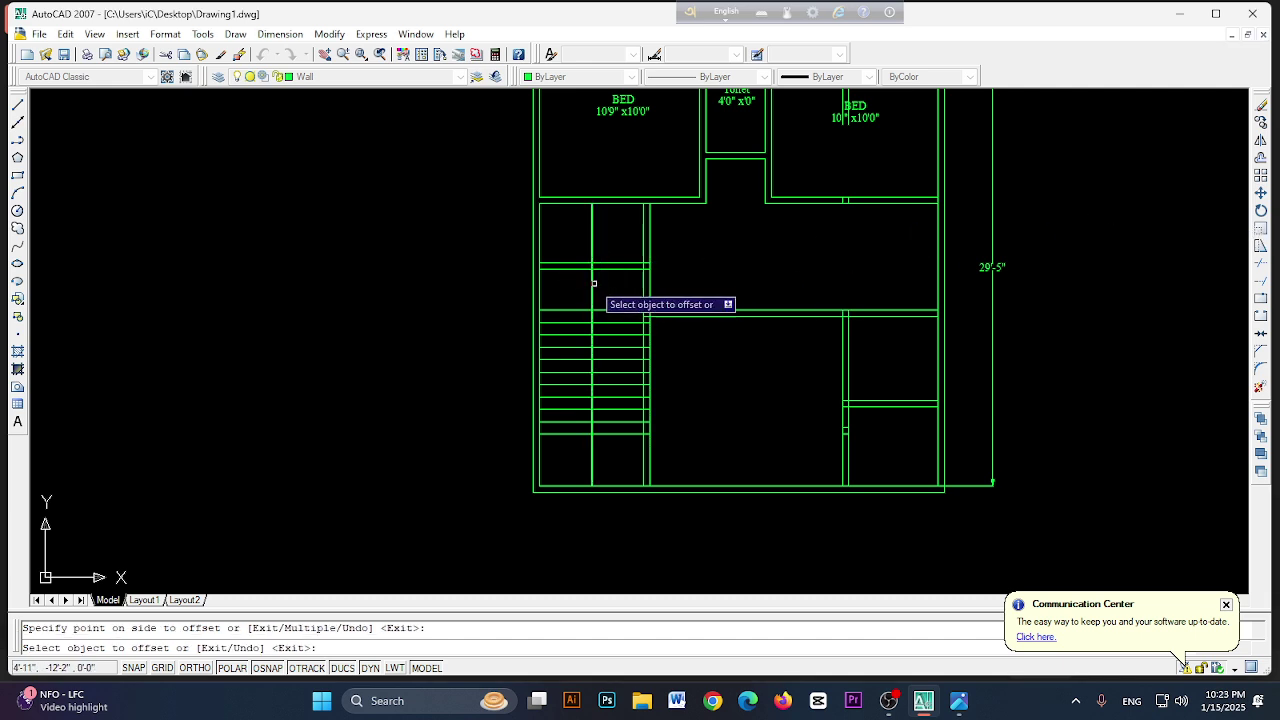
pyautogui.click(592, 282)
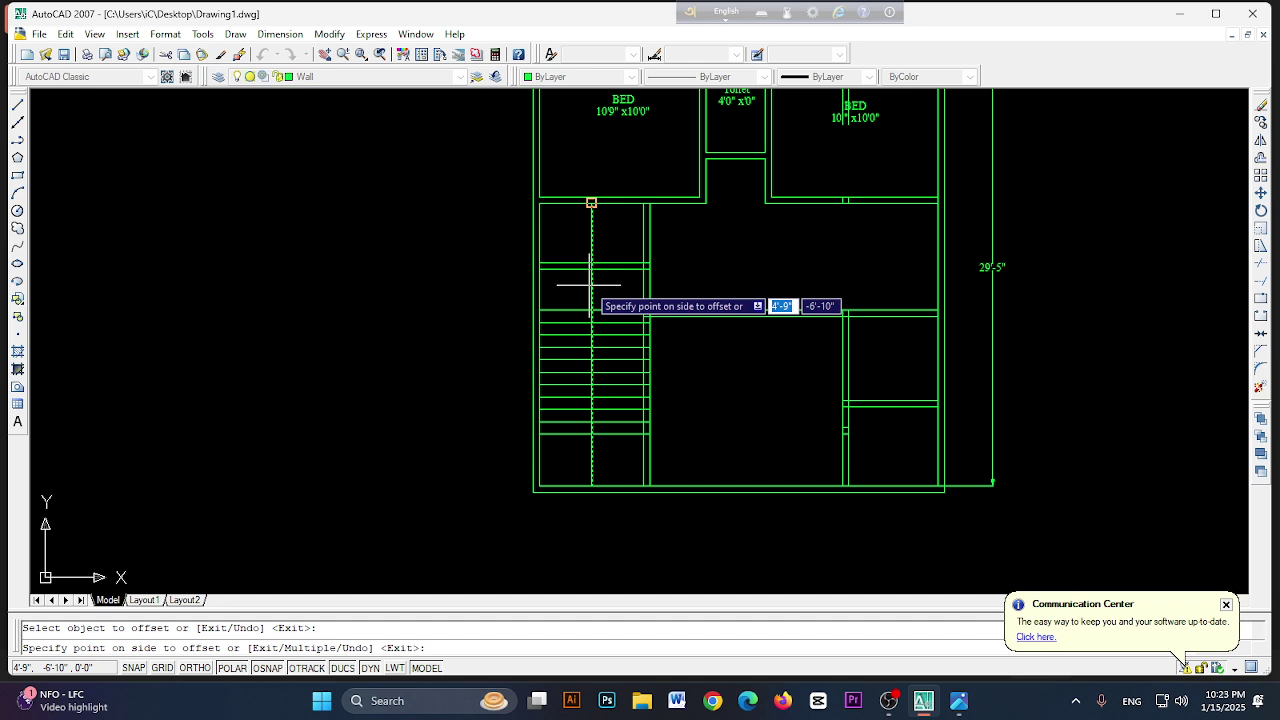
pyautogui.scroll(6, 590, 285)
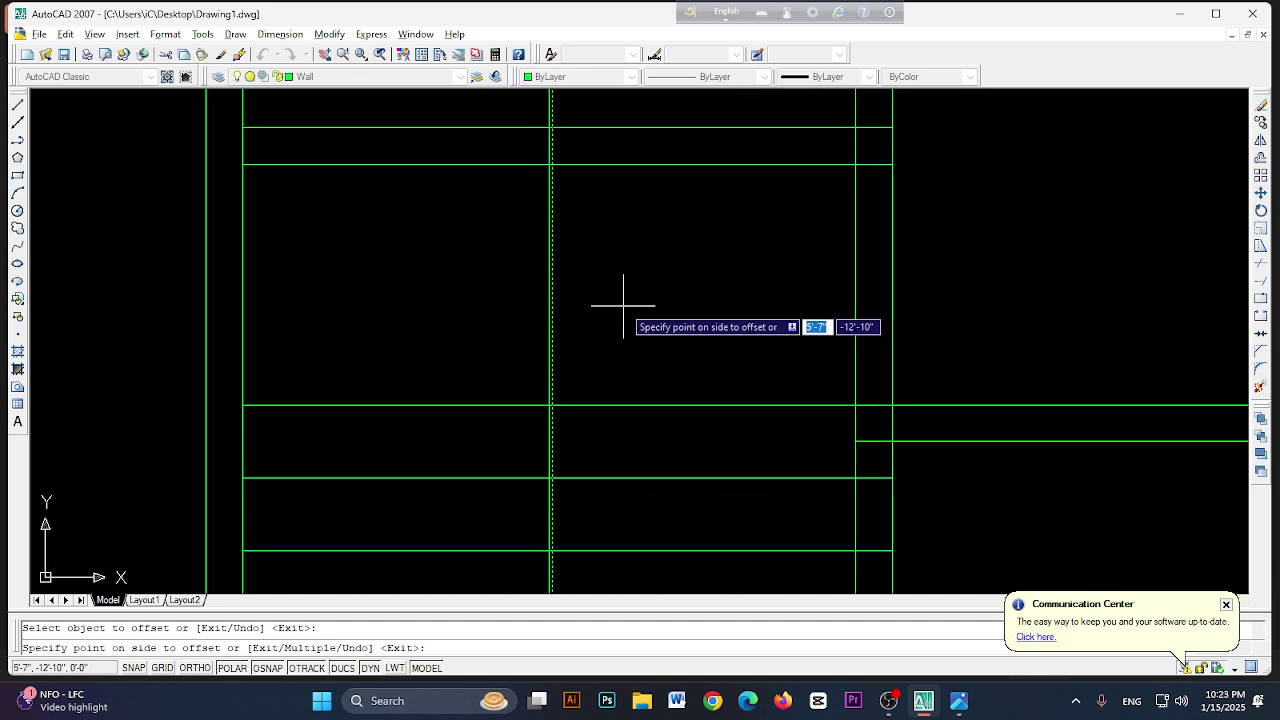
pyautogui.scroll(3, 590, 311)
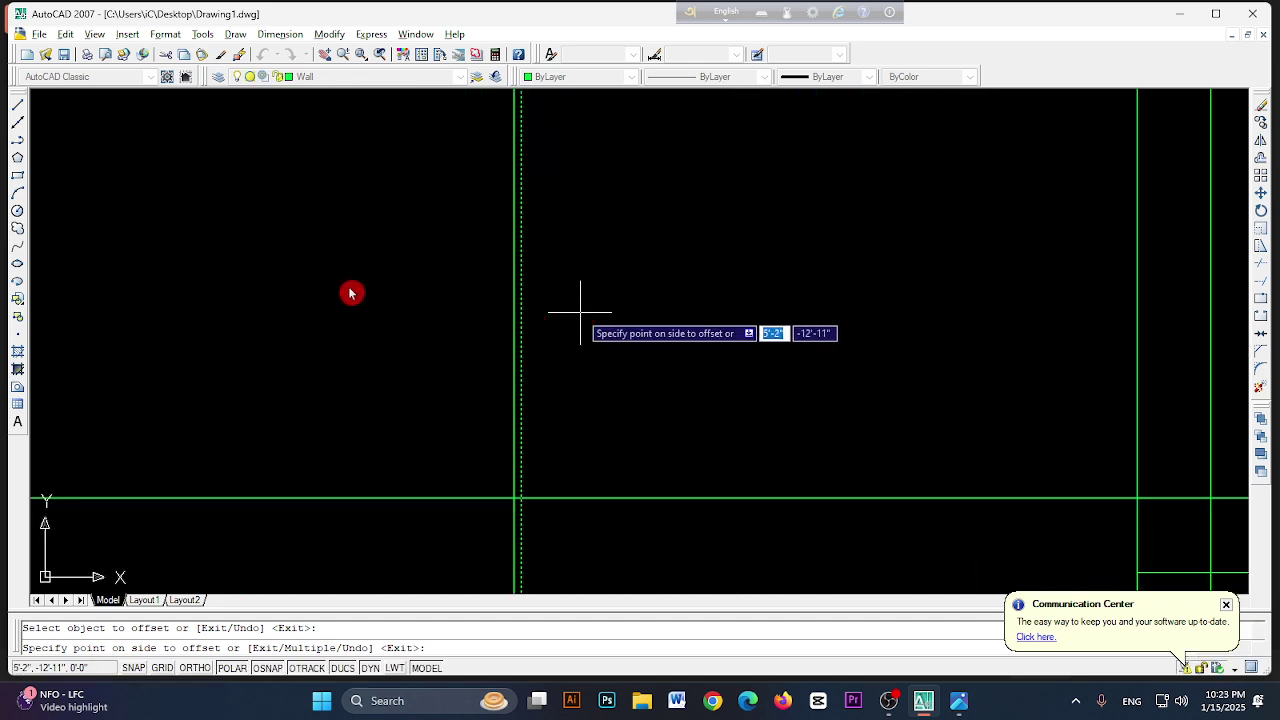
pyautogui.click(255, 251)
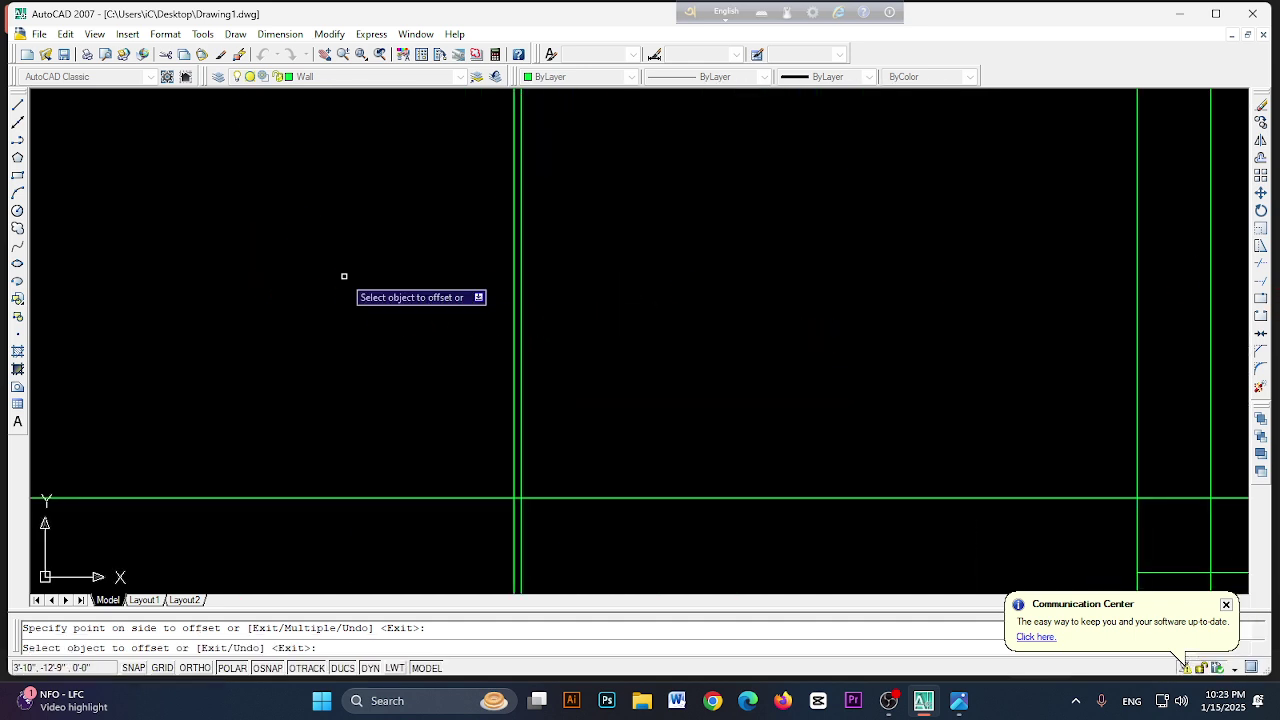
pyautogui.click(514, 276)
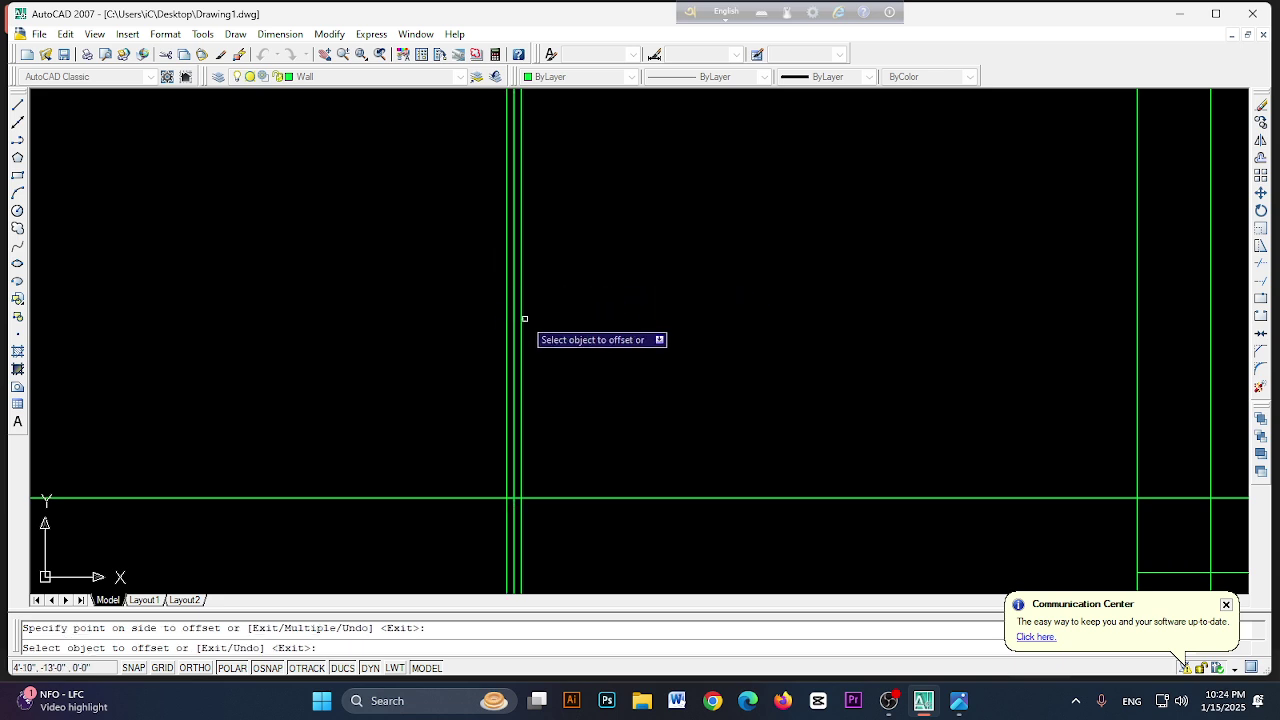
pyautogui.press('Escape')
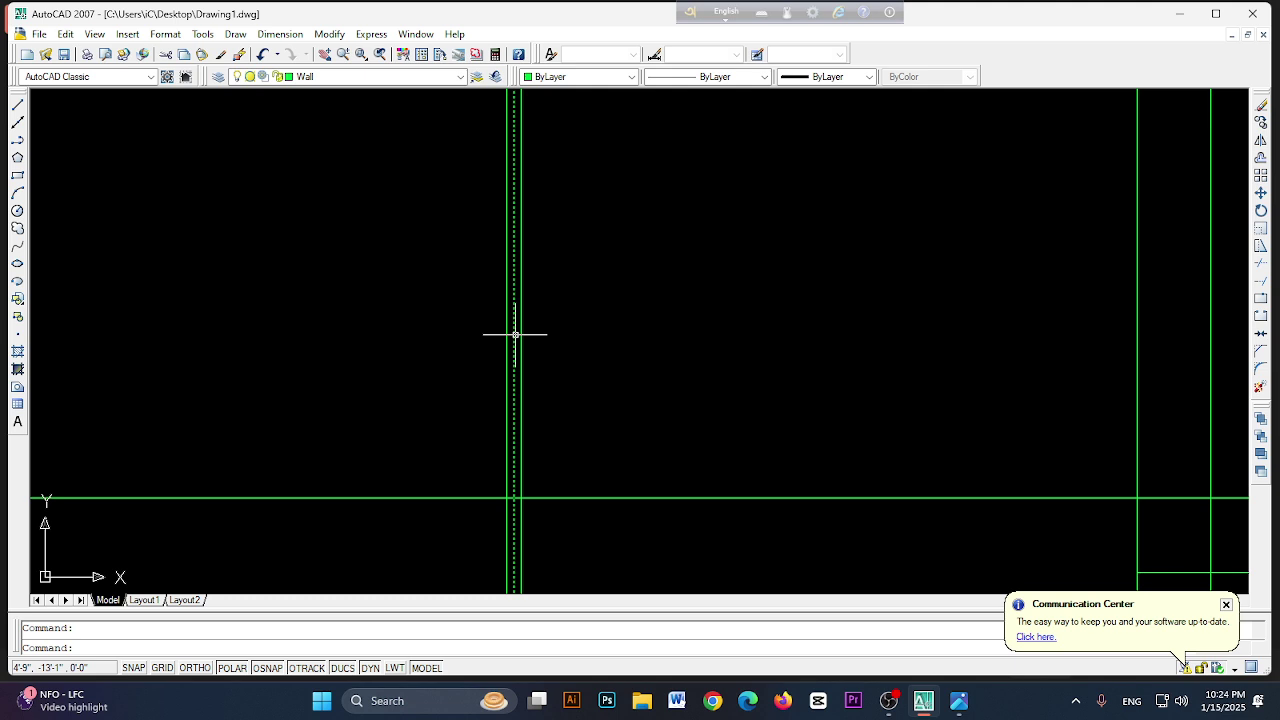
pyautogui.click(515, 334)
pyautogui.moveTo(515, 334); pyautogui.dragTo(517, 336)
pyautogui.hotkey('ctrl', 'z')
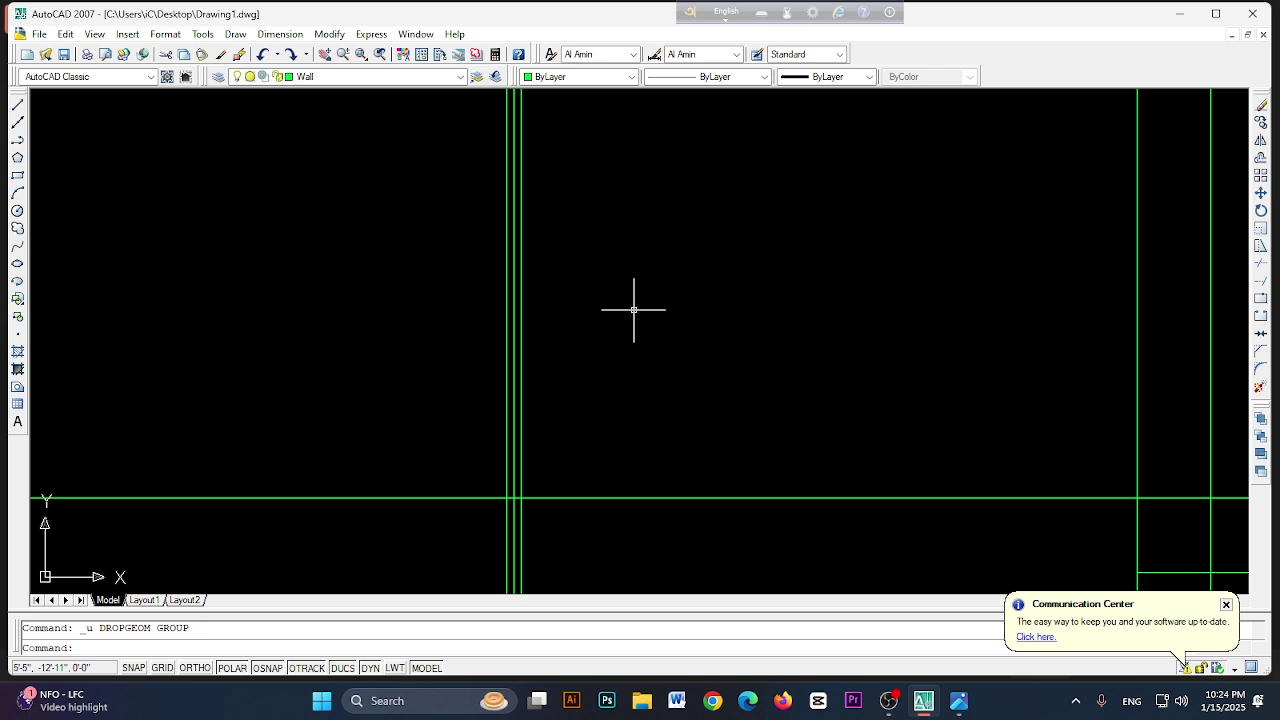
pyautogui.scroll(5, 636, 316)
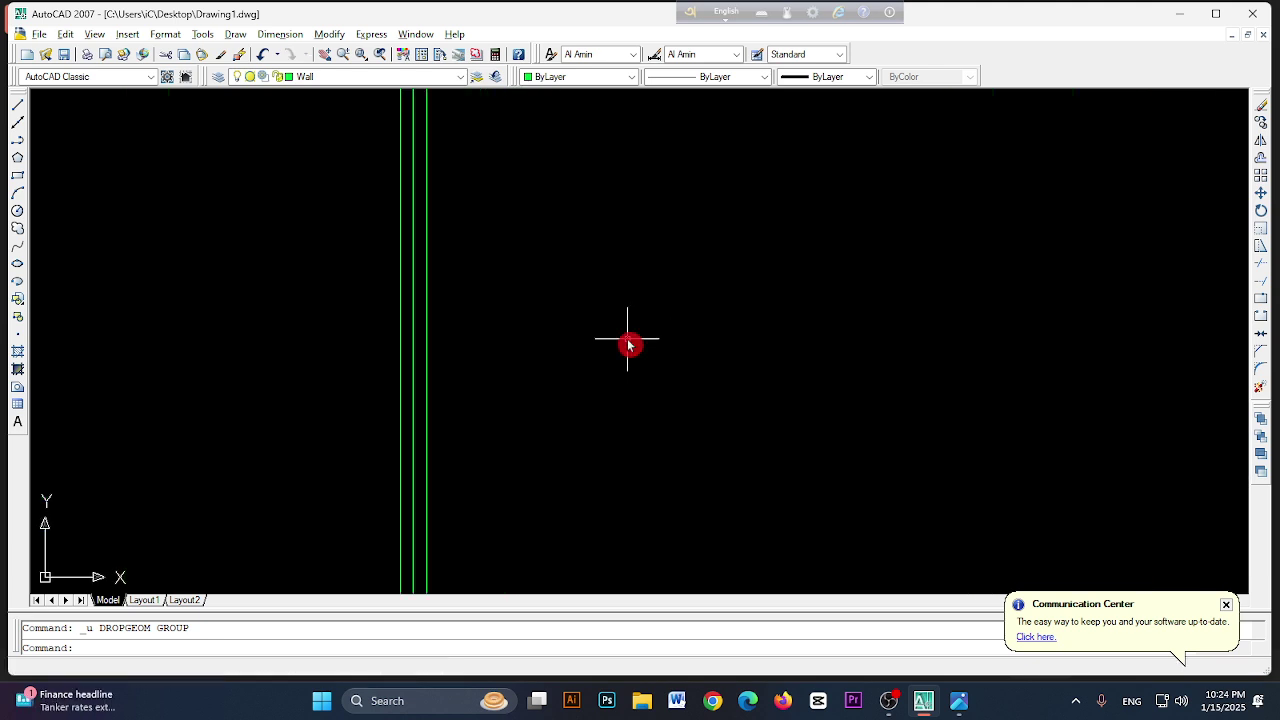
pyautogui.click(412, 327)
pyautogui.click(412, 327)
pyautogui.click(412, 327)
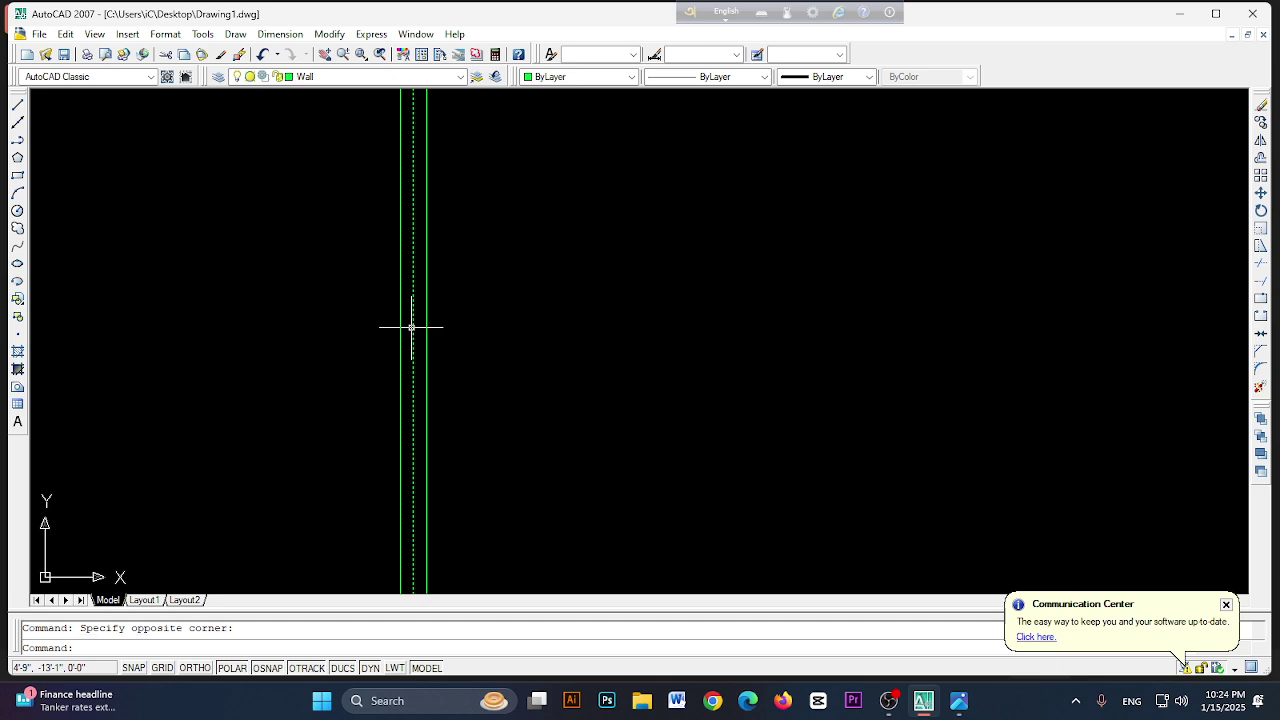
pyautogui.click(410, 328)
pyautogui.click(418, 335)
pyautogui.click(416, 340)
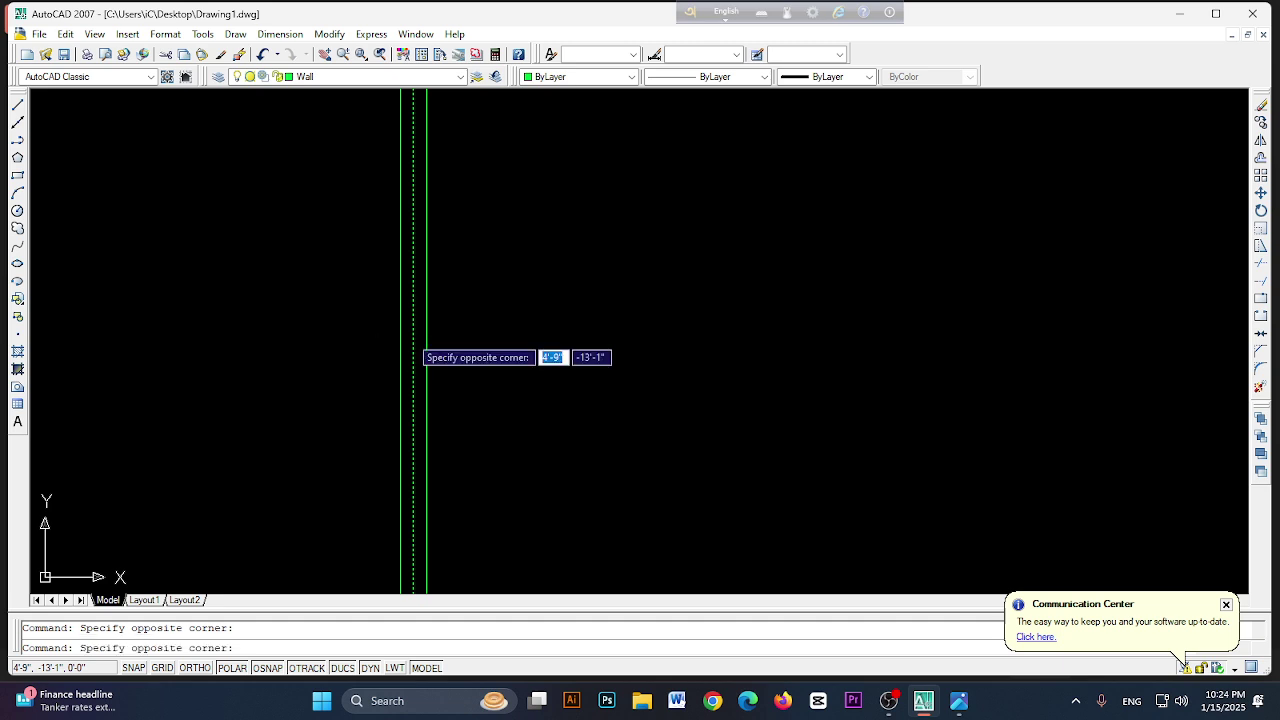
pyautogui.scroll(3, 486, 363)
pyautogui.scroll(-3, 500, 371)
pyautogui.scroll(3, 501, 373)
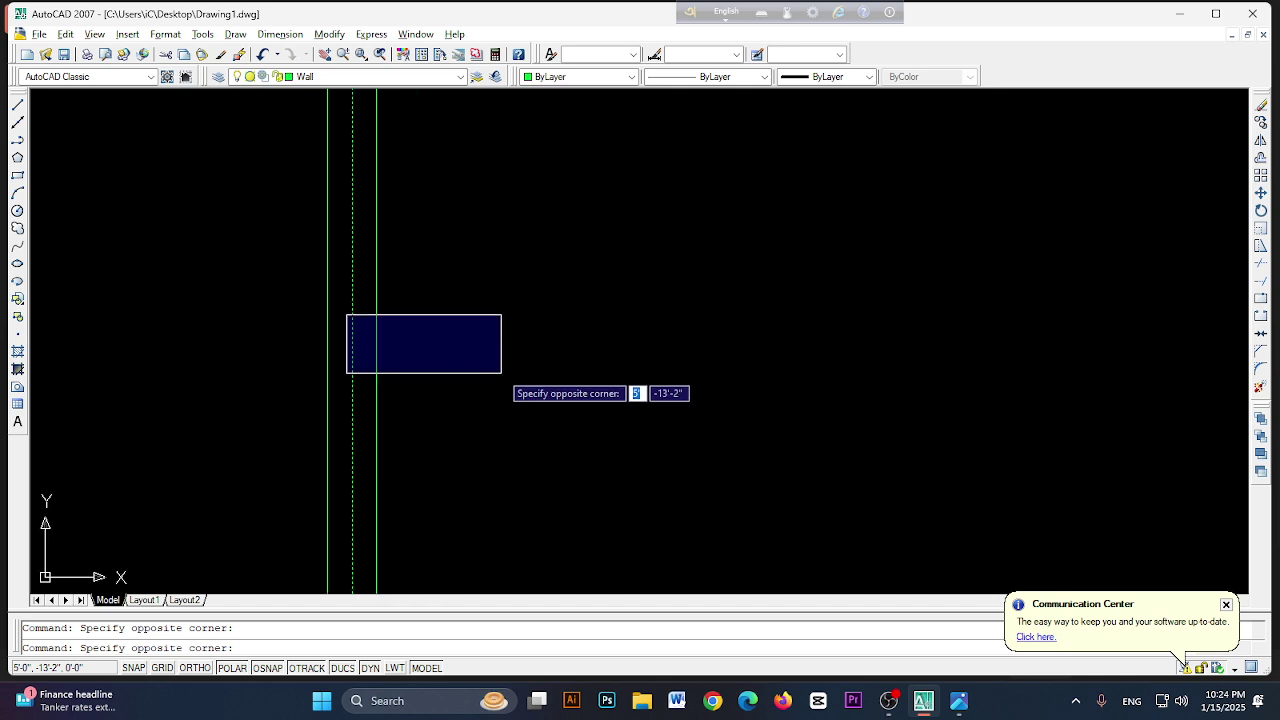
pyautogui.scroll(3, 501, 373)
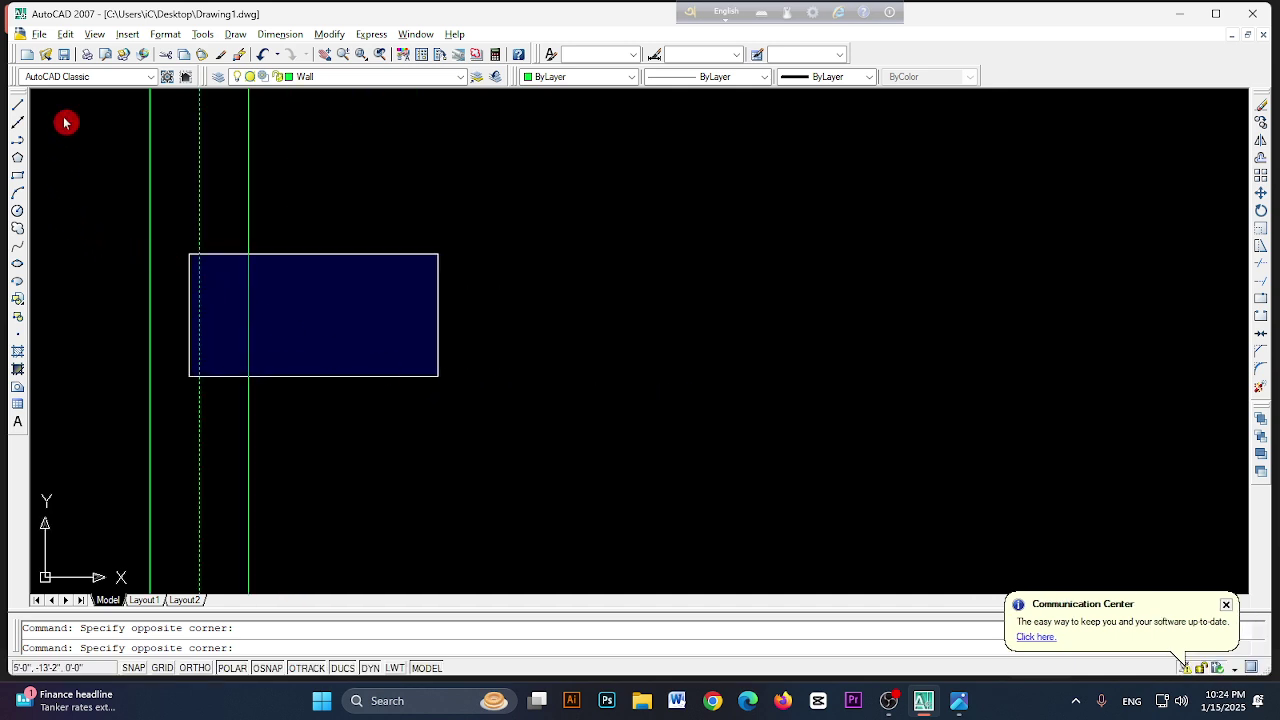
pyautogui.click(18, 105)
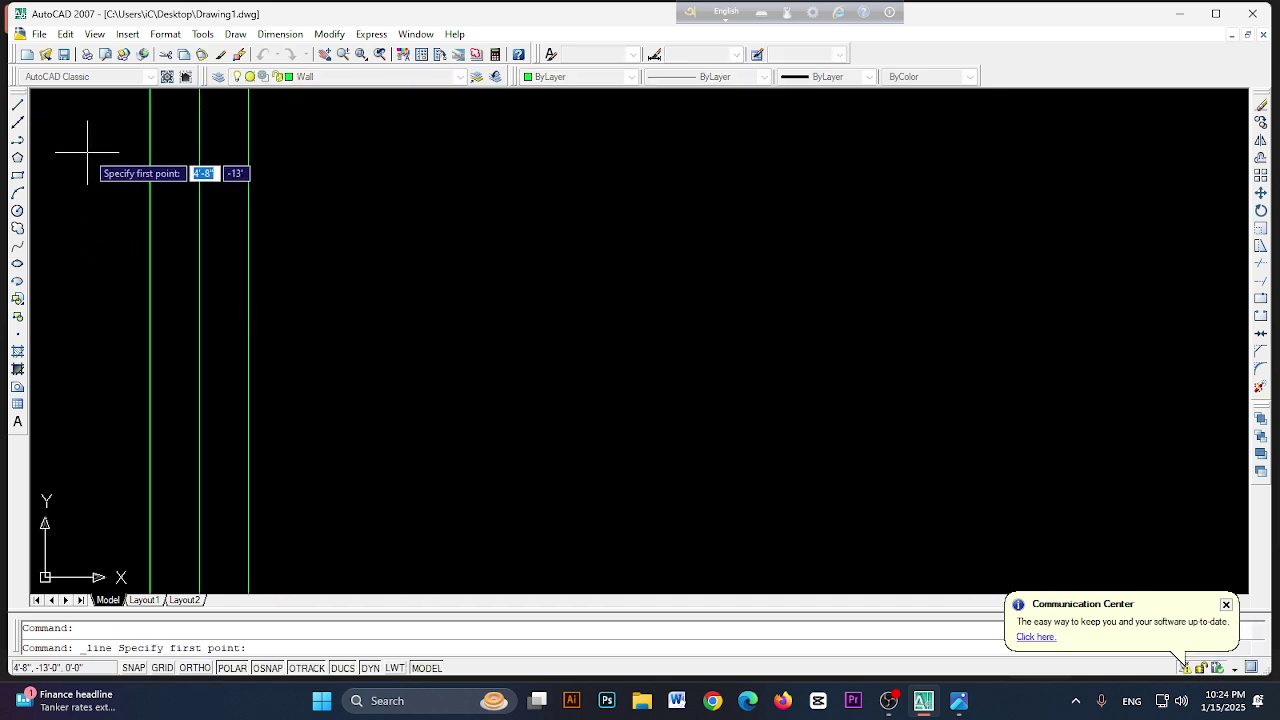
pyautogui.press('Escape')
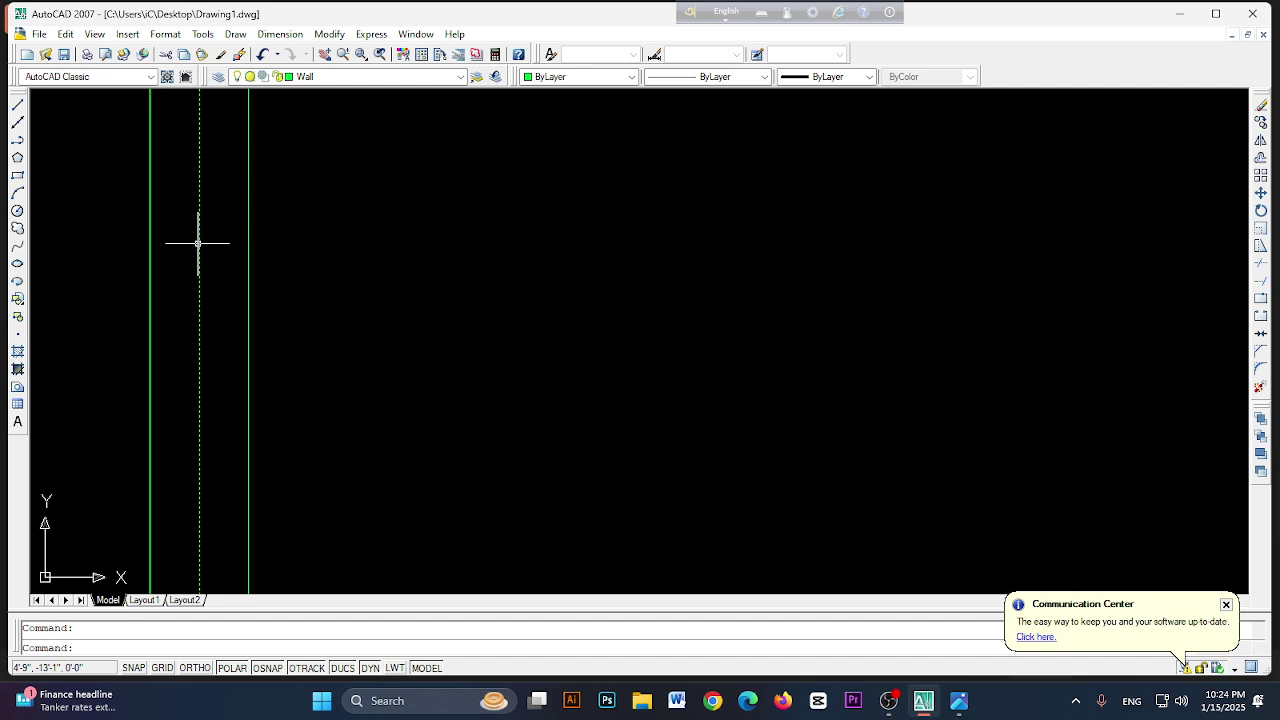
pyautogui.click(219, 257)
pyautogui.click(219, 257)
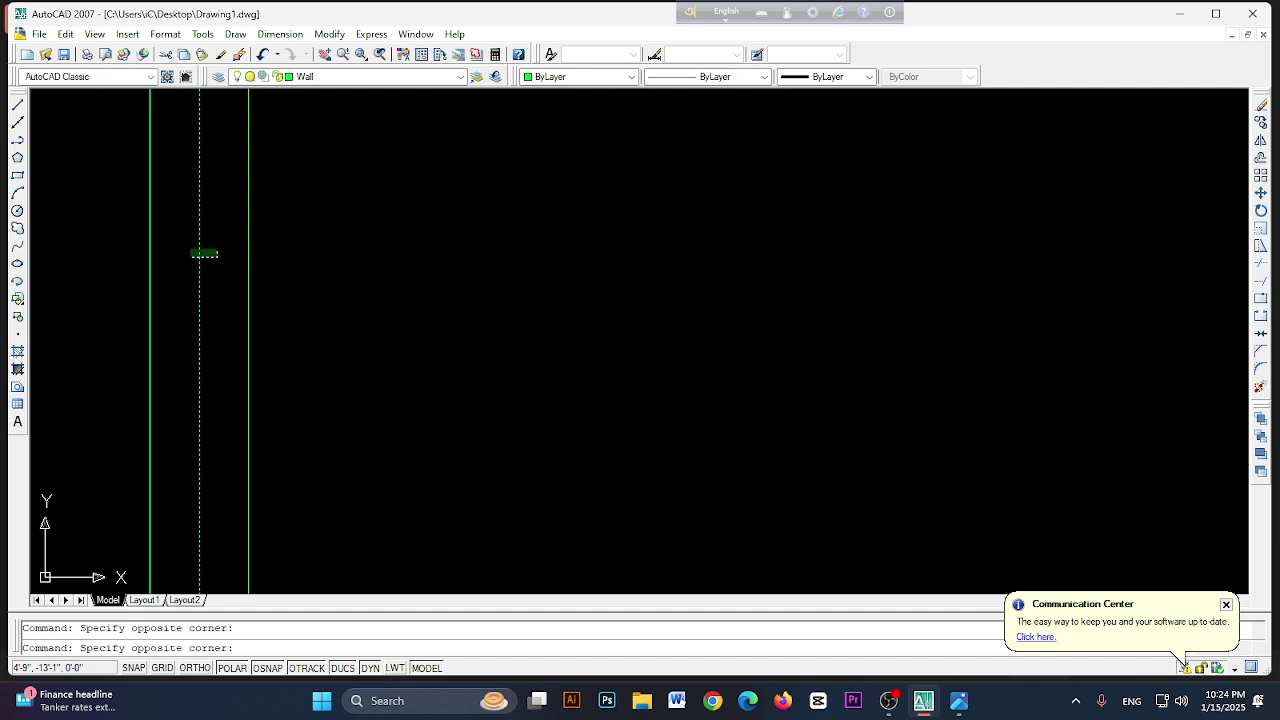
pyautogui.click(187, 248)
pyautogui.scroll(-5, 529, 337)
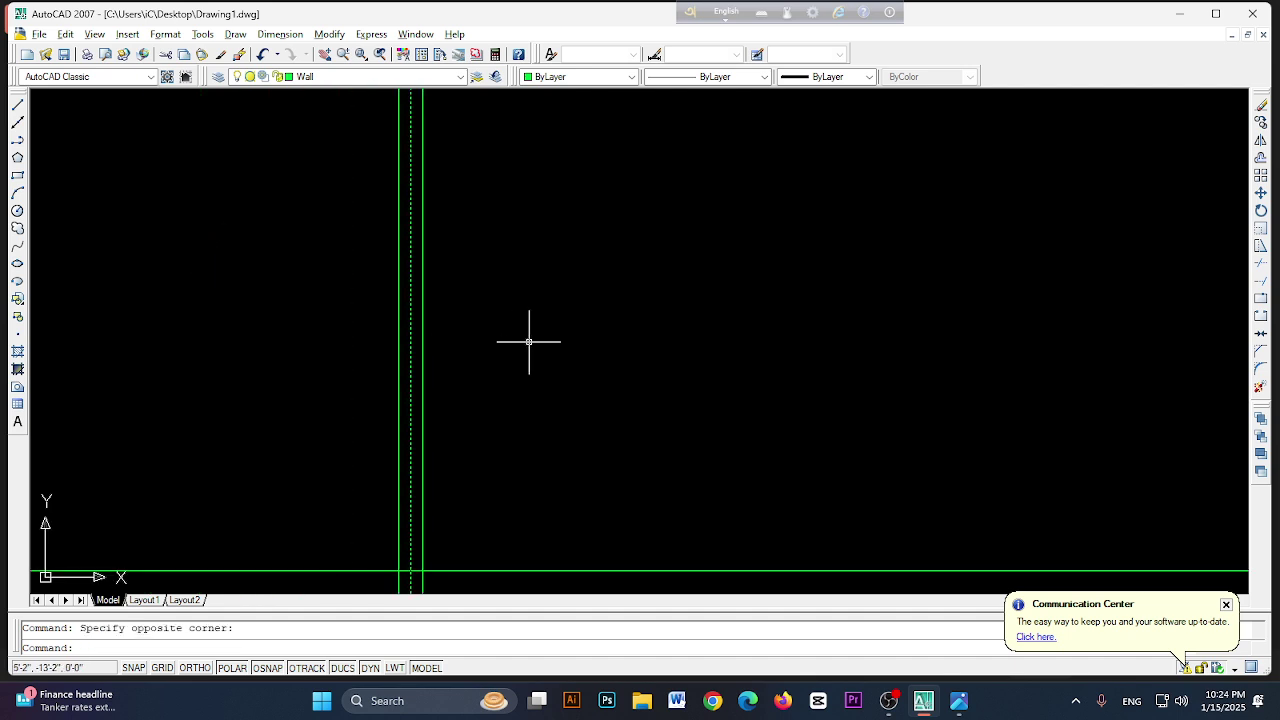
pyautogui.scroll(-2, 614, 364)
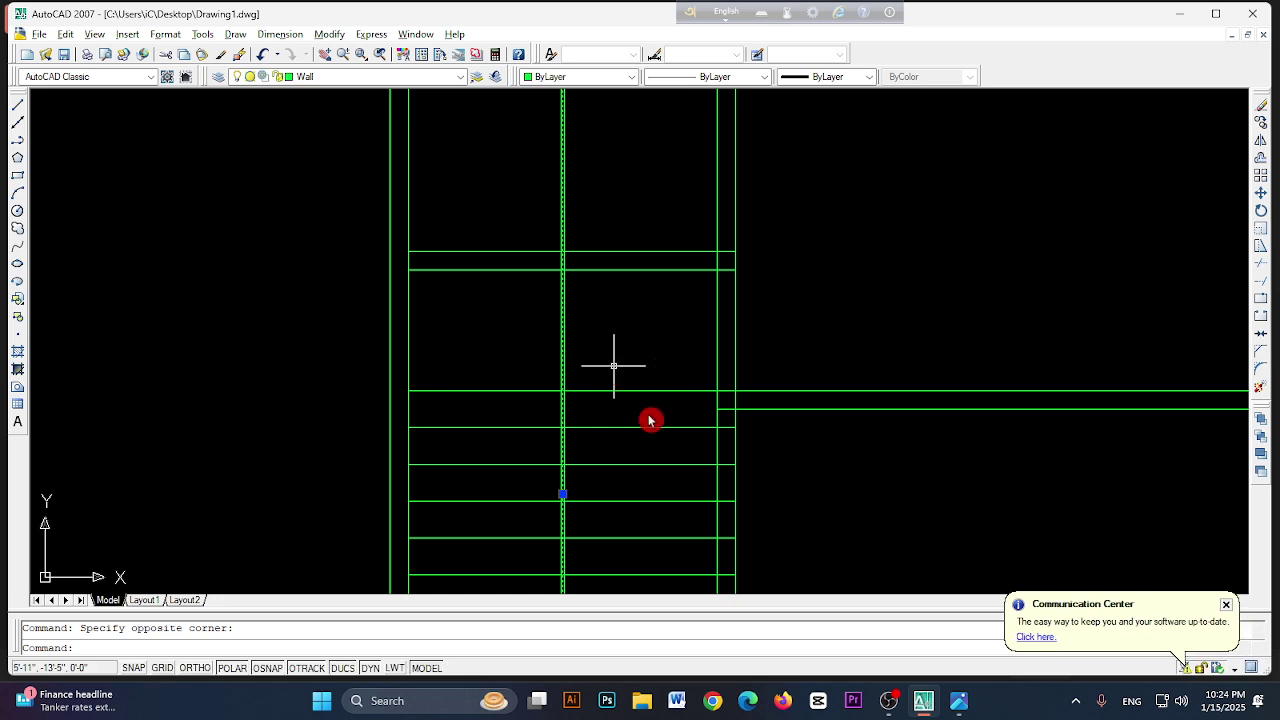
pyautogui.click(824, 307)
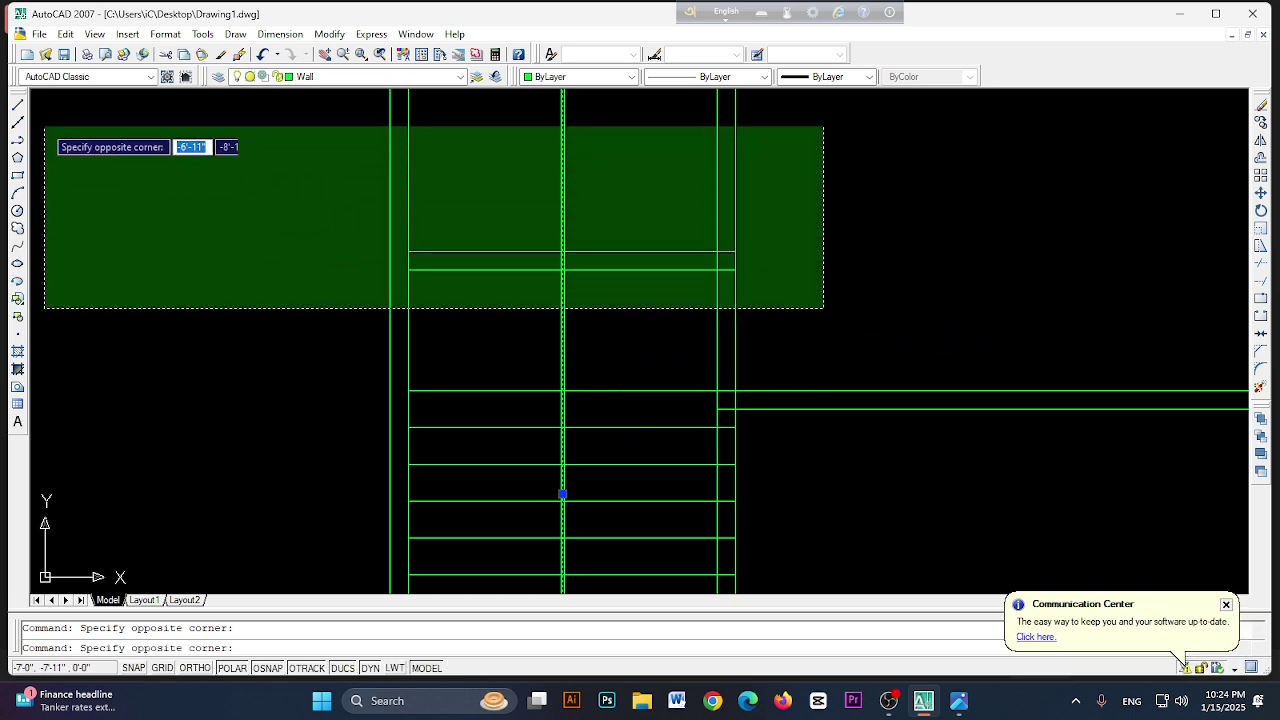
pyautogui.press('Escape')
pyautogui.scroll(-4, 672, 416)
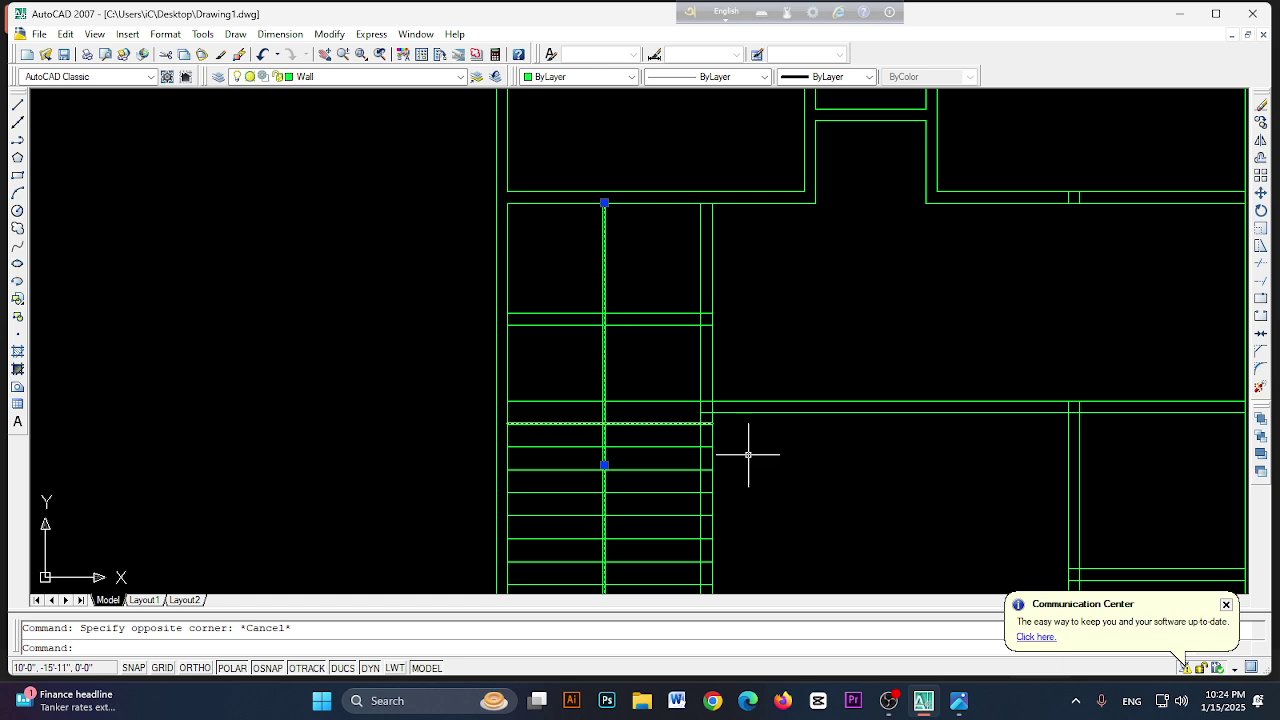
pyautogui.click(432, 478)
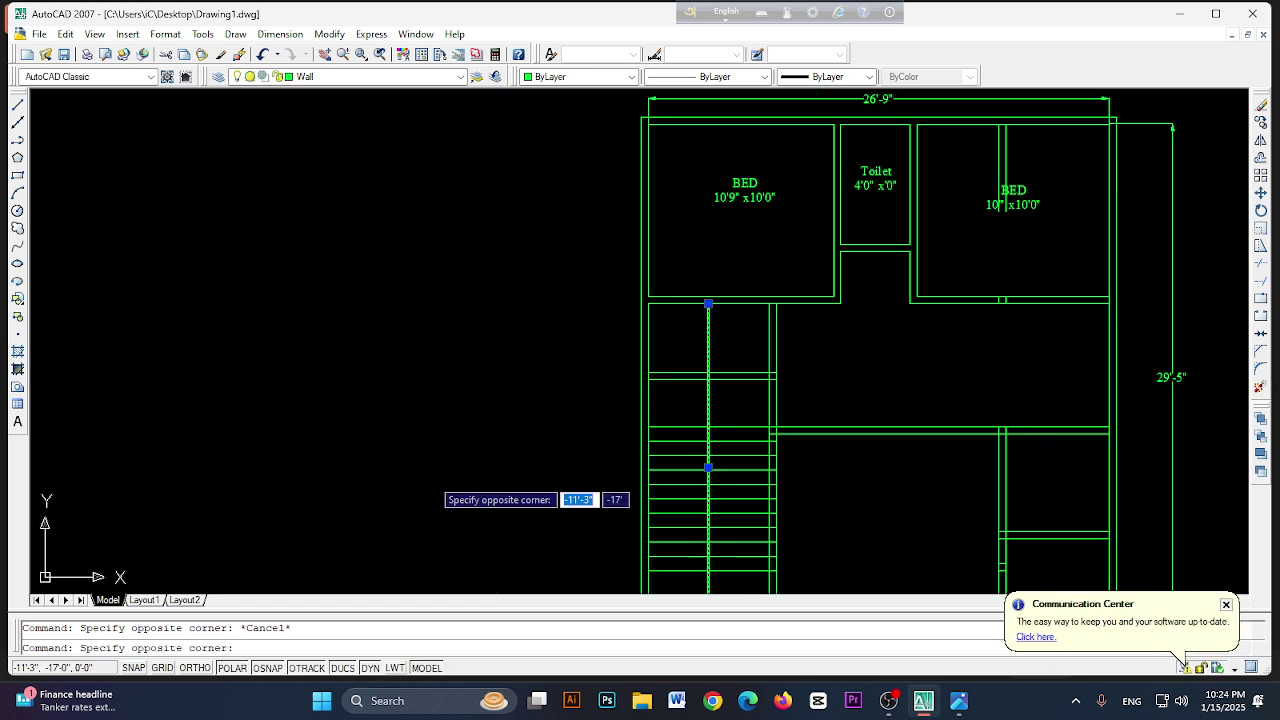
pyautogui.click(1260, 269)
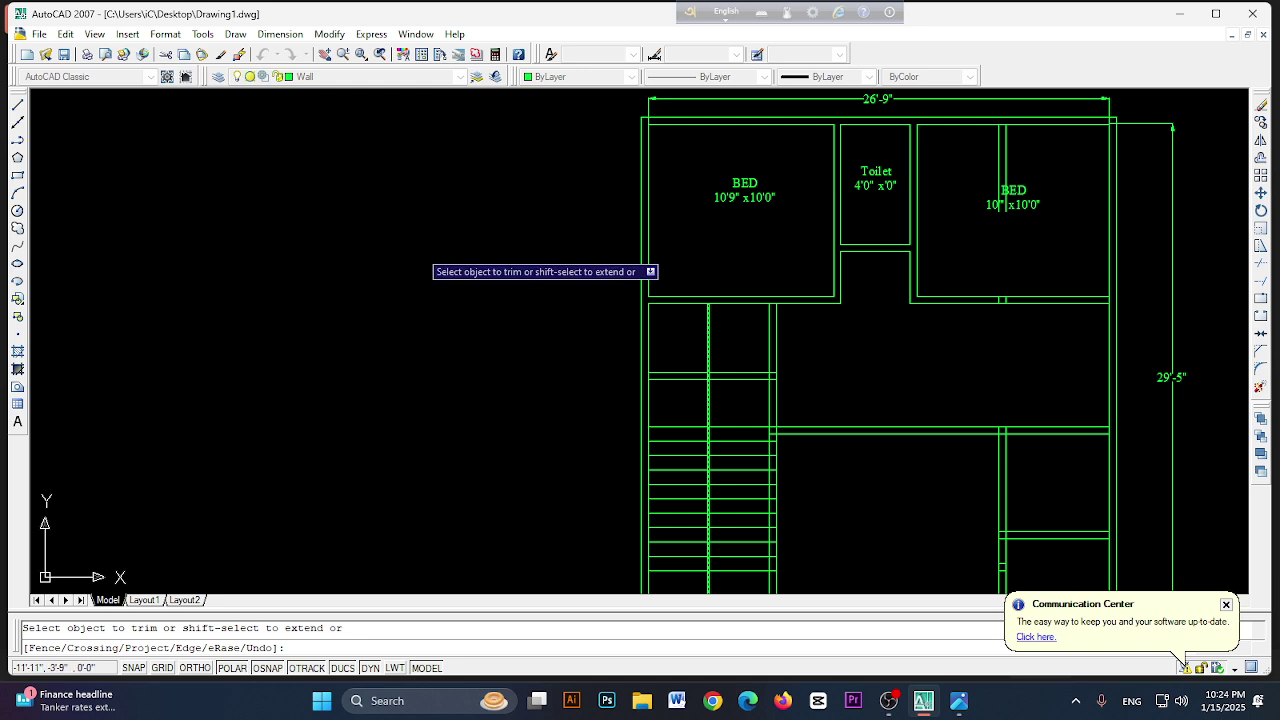
pyautogui.rightClick(421, 247)
pyautogui.click(558, 200)
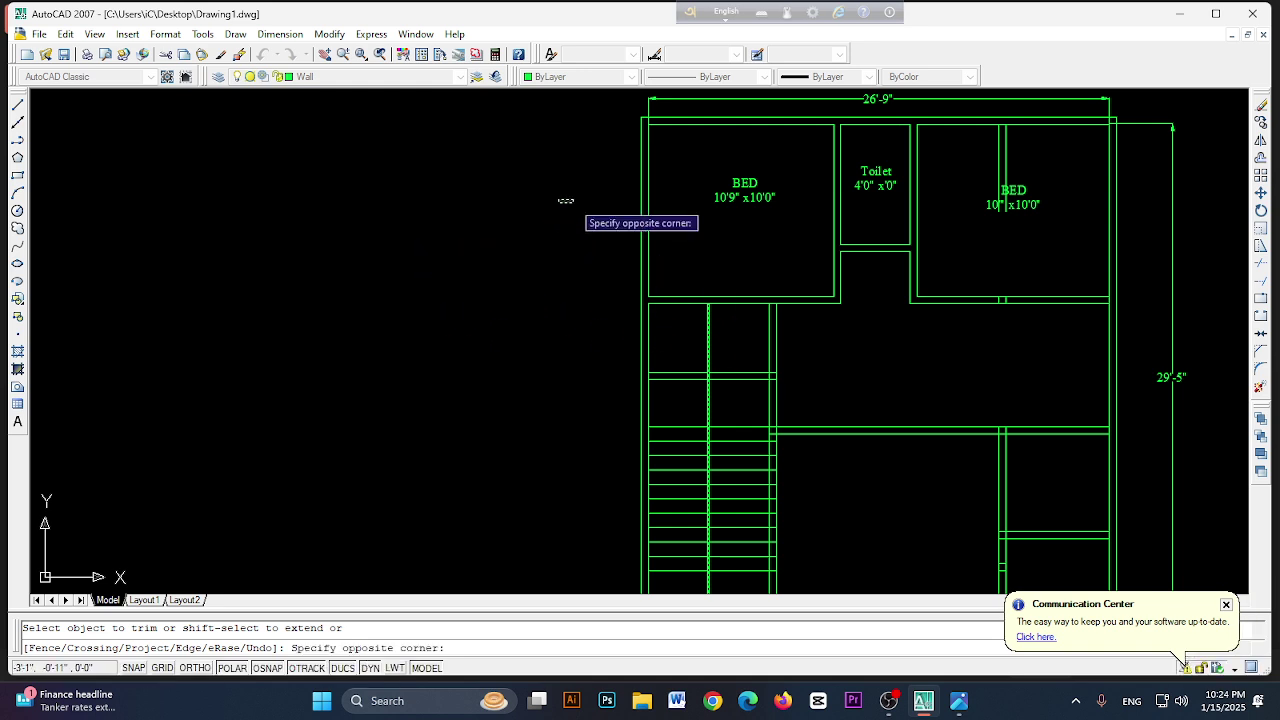
# - Trim the divider lines and both lines of the stair's right wall where they run above the stair room's upper wall
pyautogui.click(1261, 269)
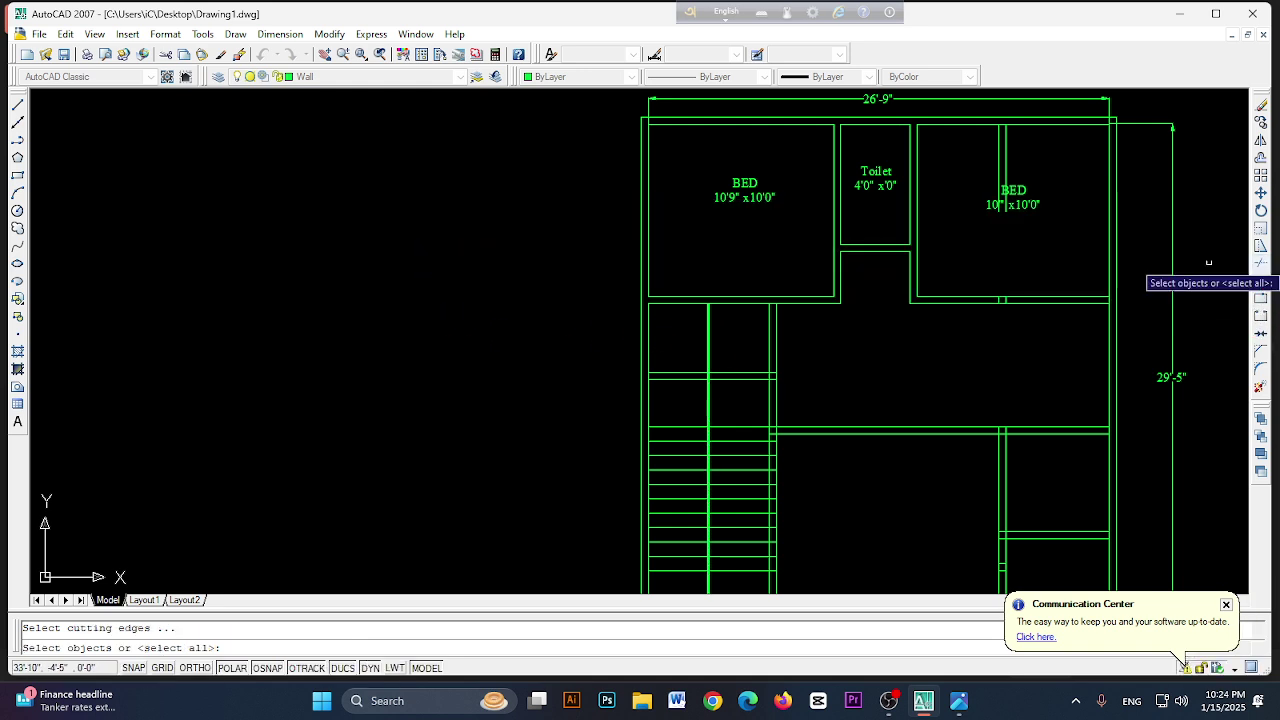
pyautogui.press('Return')
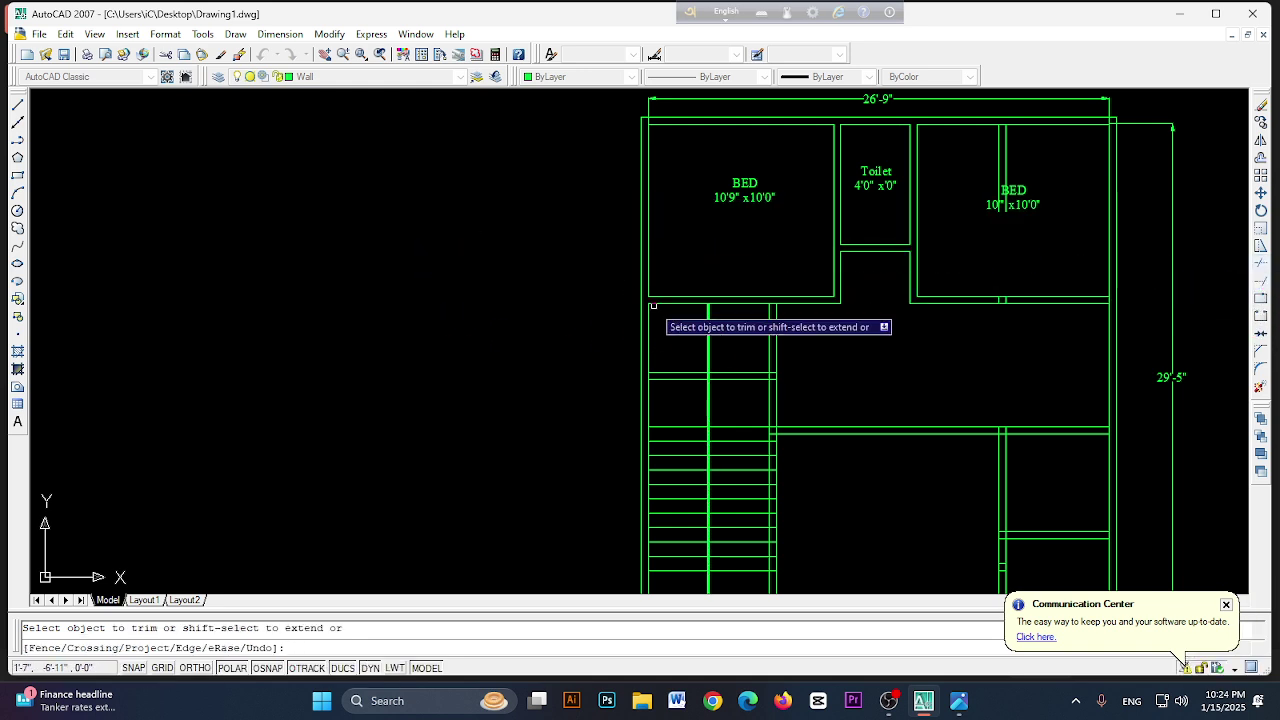
pyautogui.click(705, 334)
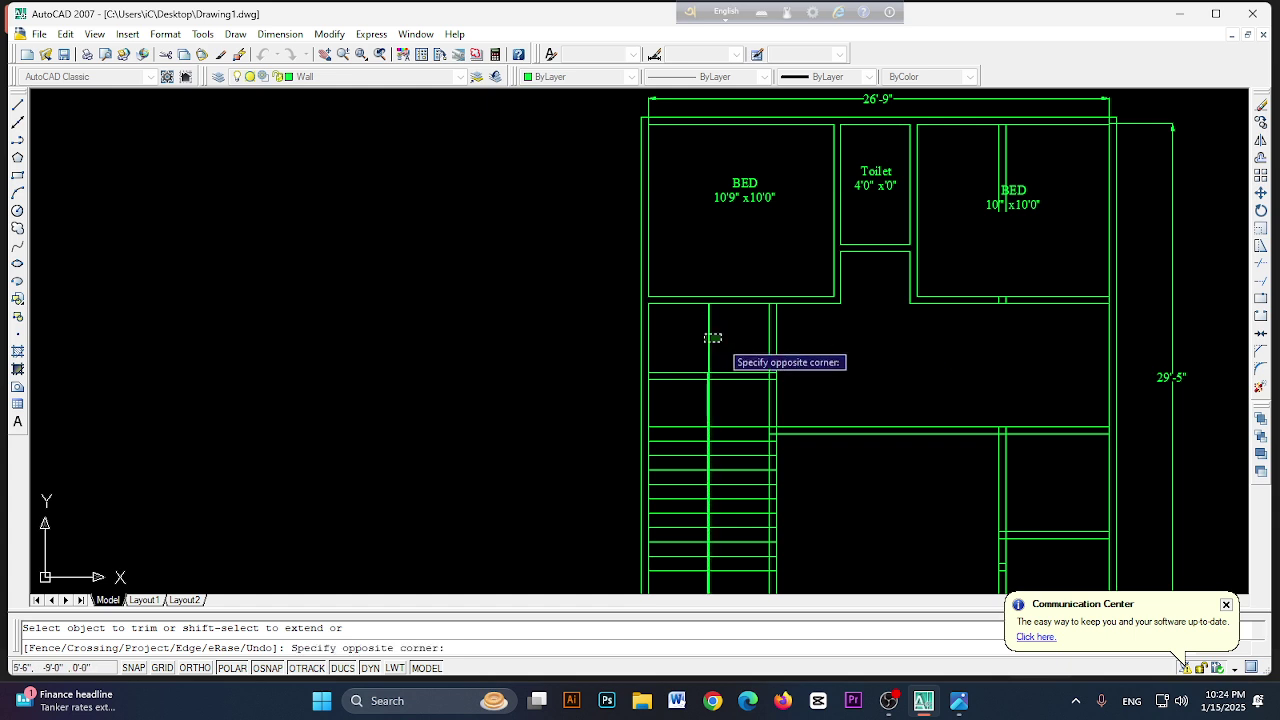
pyautogui.click(716, 337)
pyautogui.click(770, 339)
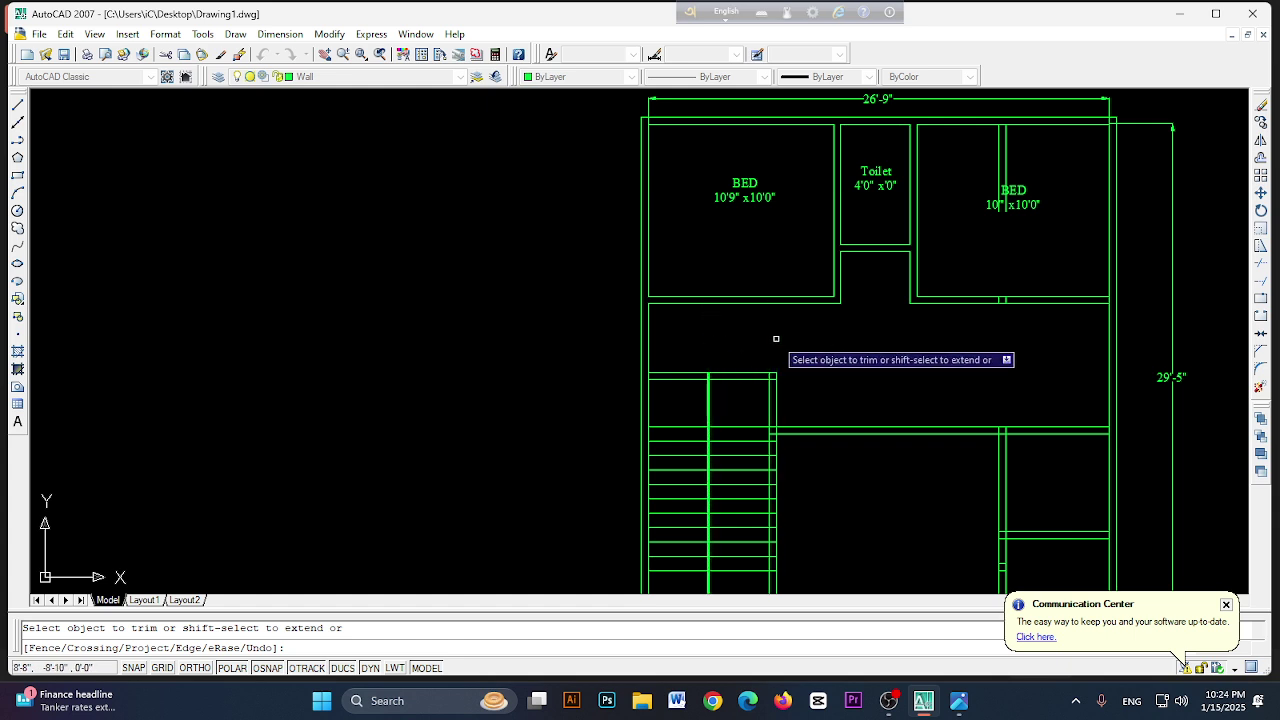
# - Trim the stair's centre line between the two divider lines and erase its remaining piece
pyautogui.scroll(-3, 792, 445)
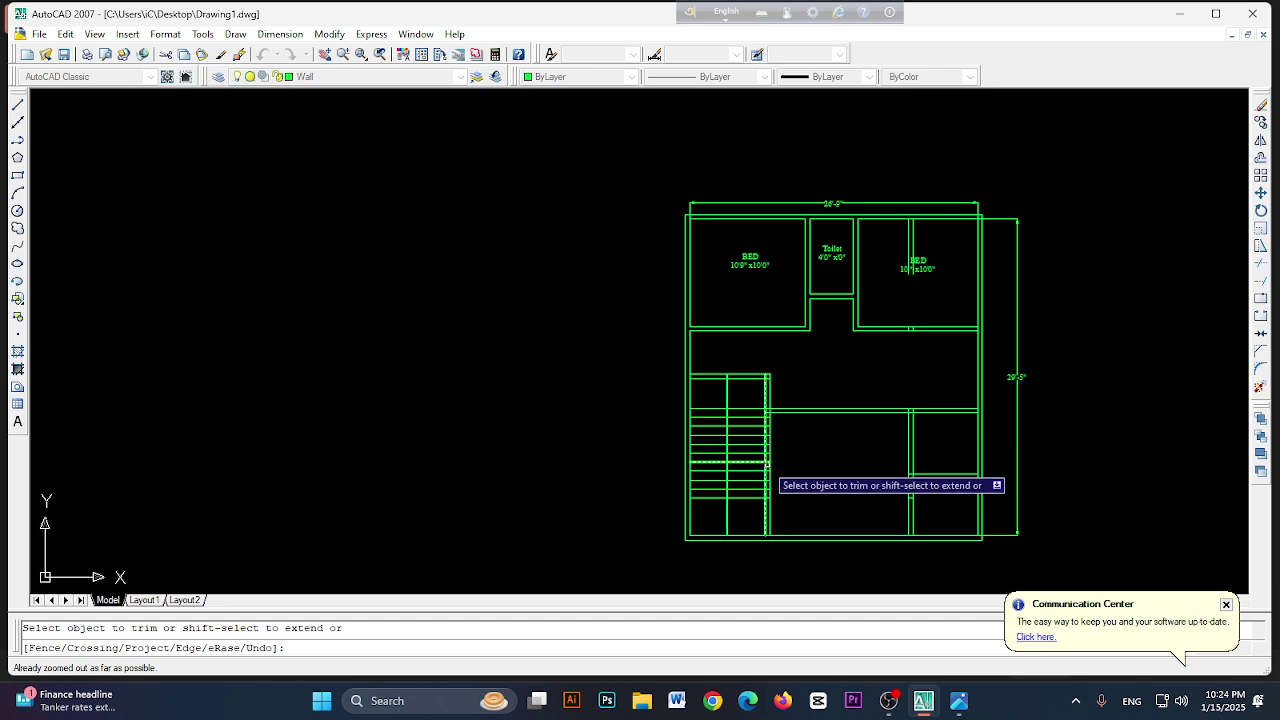
pyautogui.scroll(5, 723, 469)
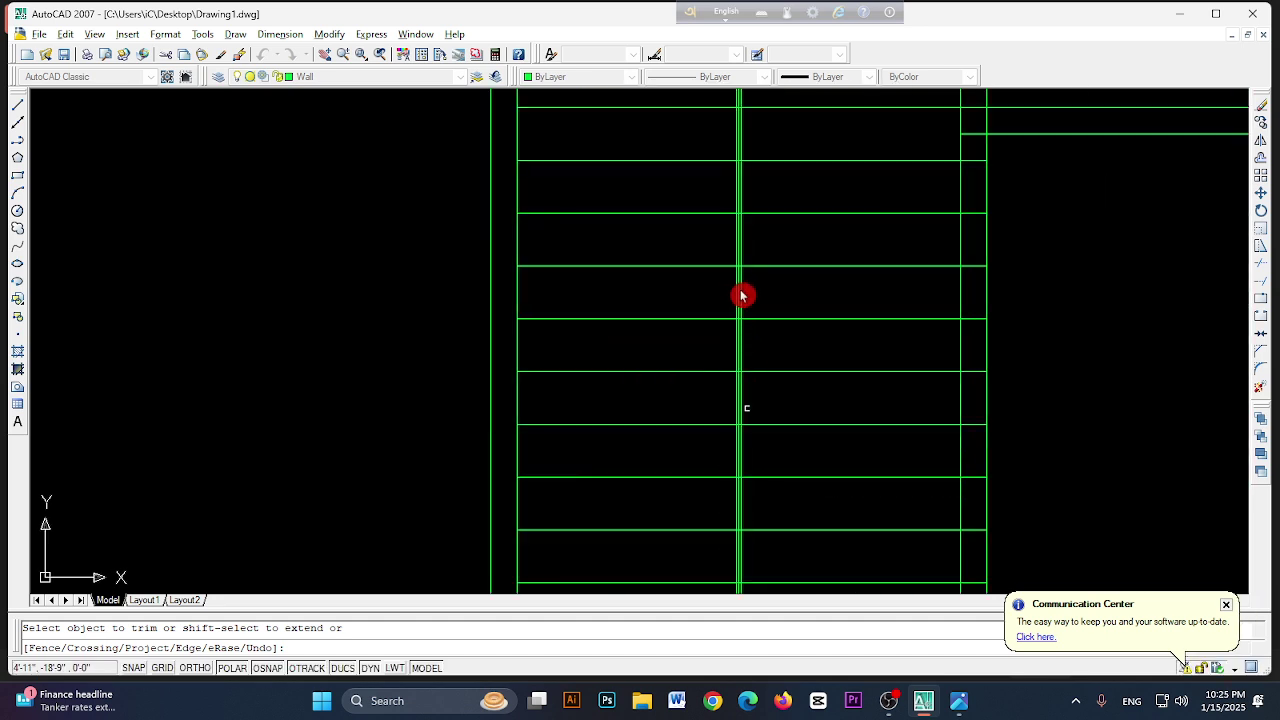
pyautogui.scroll(2, 739, 318)
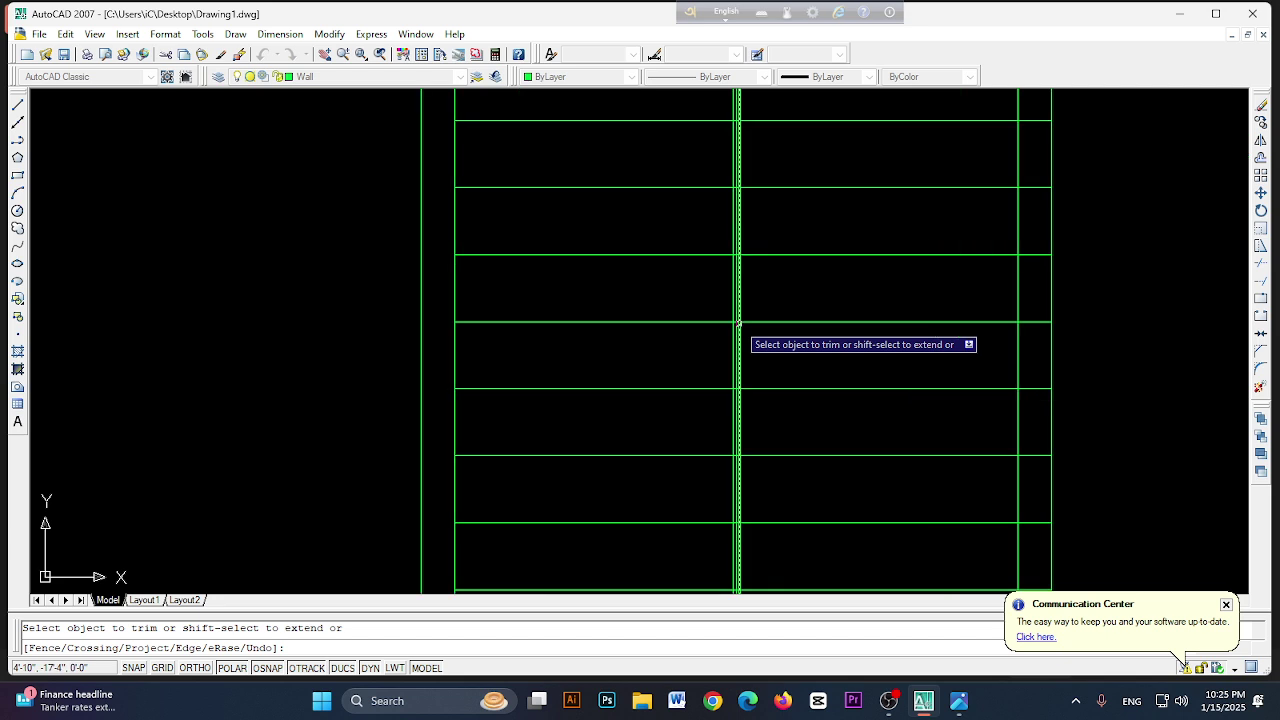
pyautogui.scroll(5, 739, 323)
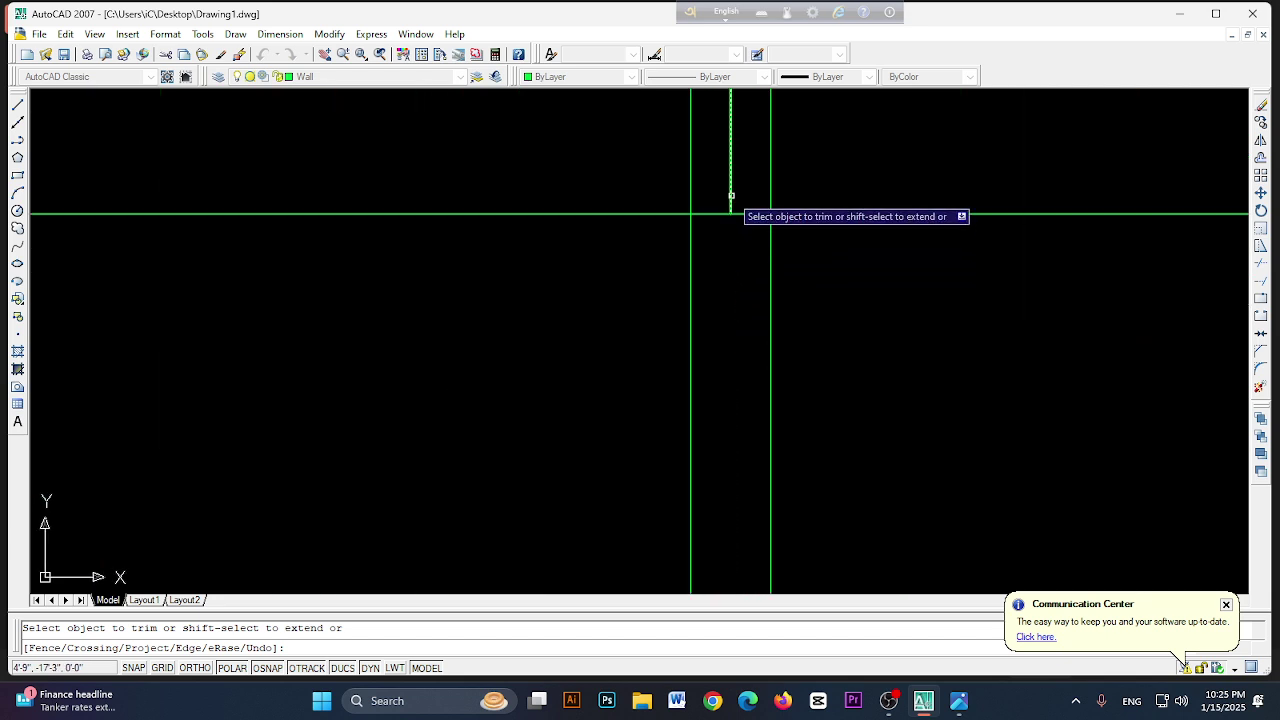
pyautogui.scroll(5, 724, 235)
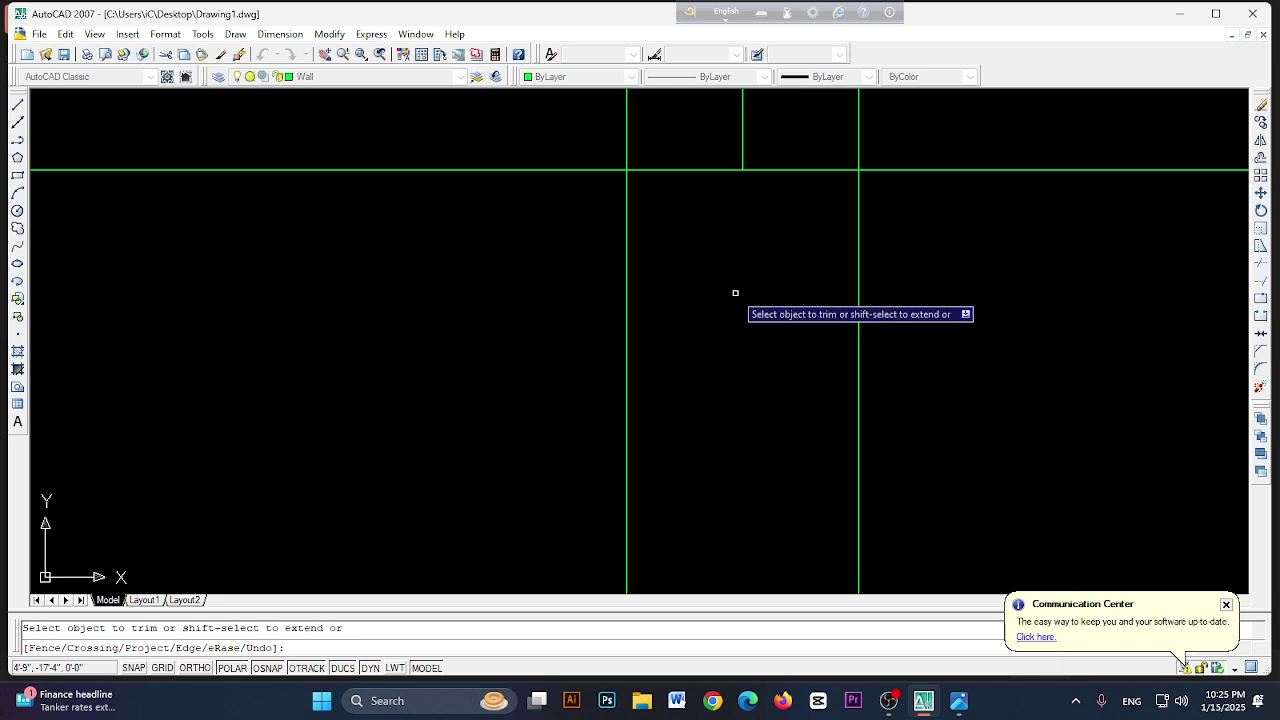
pyautogui.scroll(-8, 735, 293)
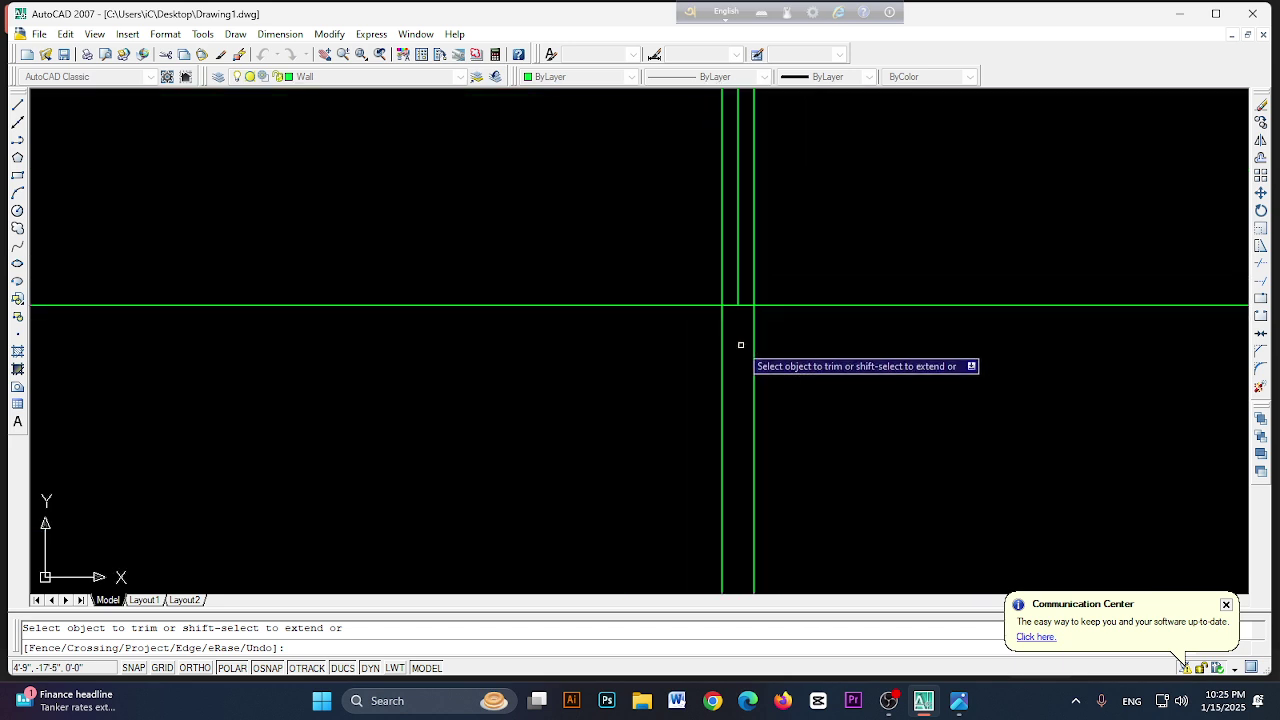
pyautogui.click(739, 176)
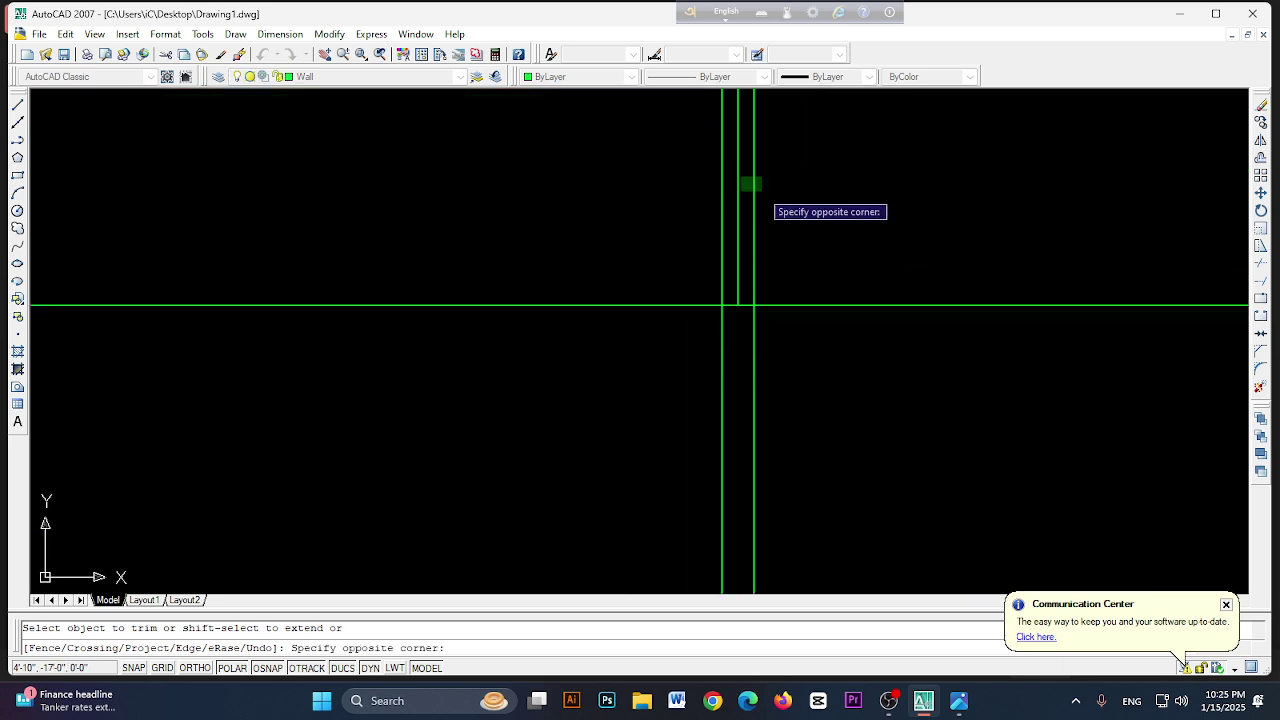
pyautogui.click(1260, 266)
pyautogui.press('Return')
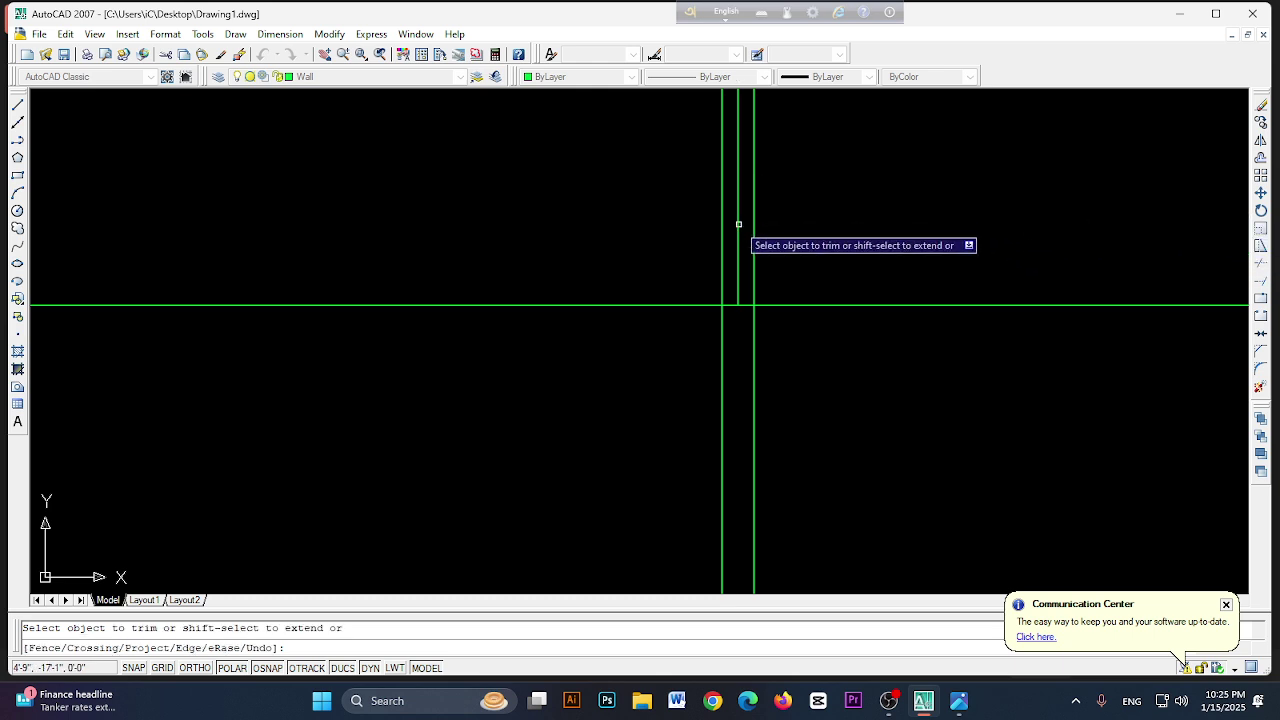
pyautogui.scroll(-4, 738, 224)
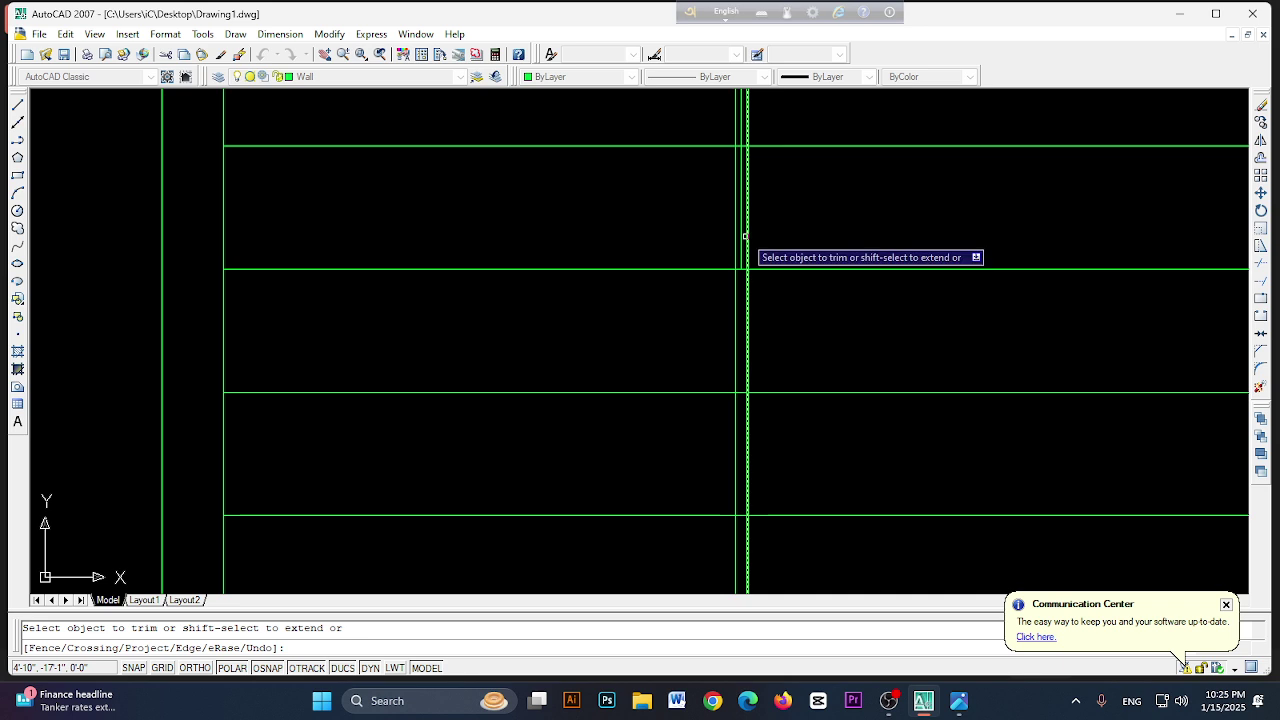
pyautogui.click(744, 141)
pyautogui.press('Escape')
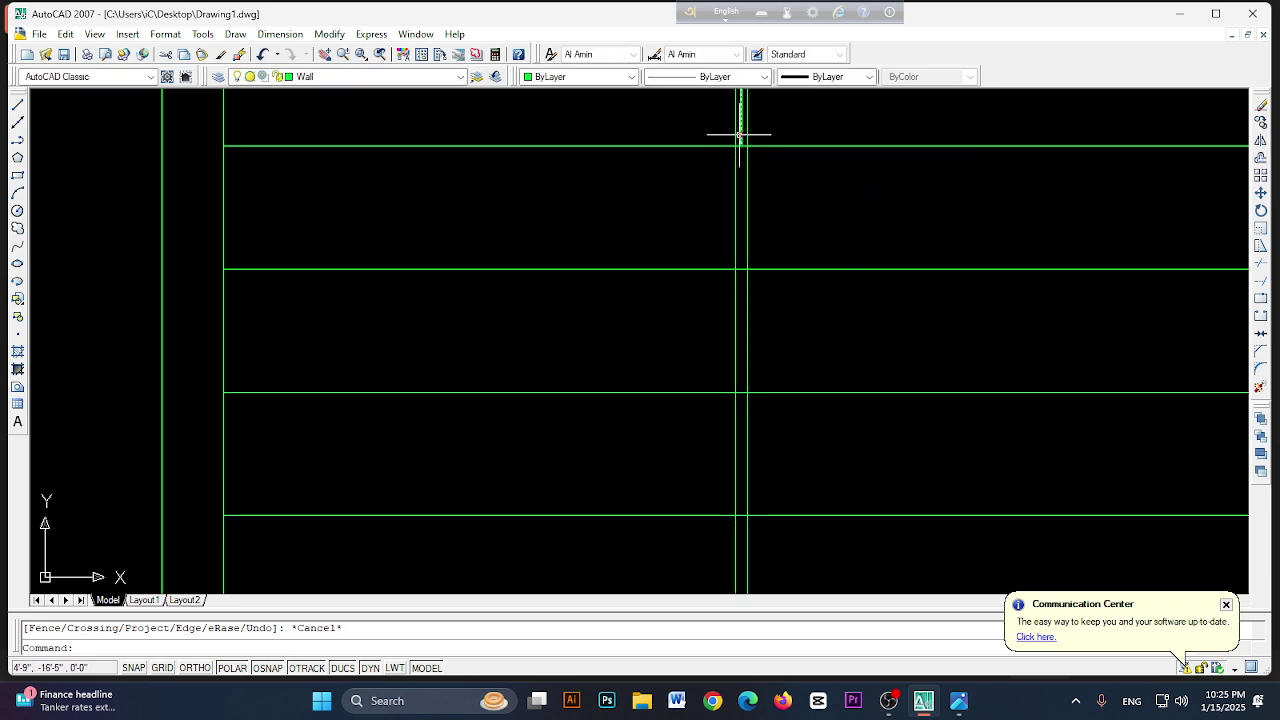
pyautogui.click(741, 128)
pyautogui.press('Delete')
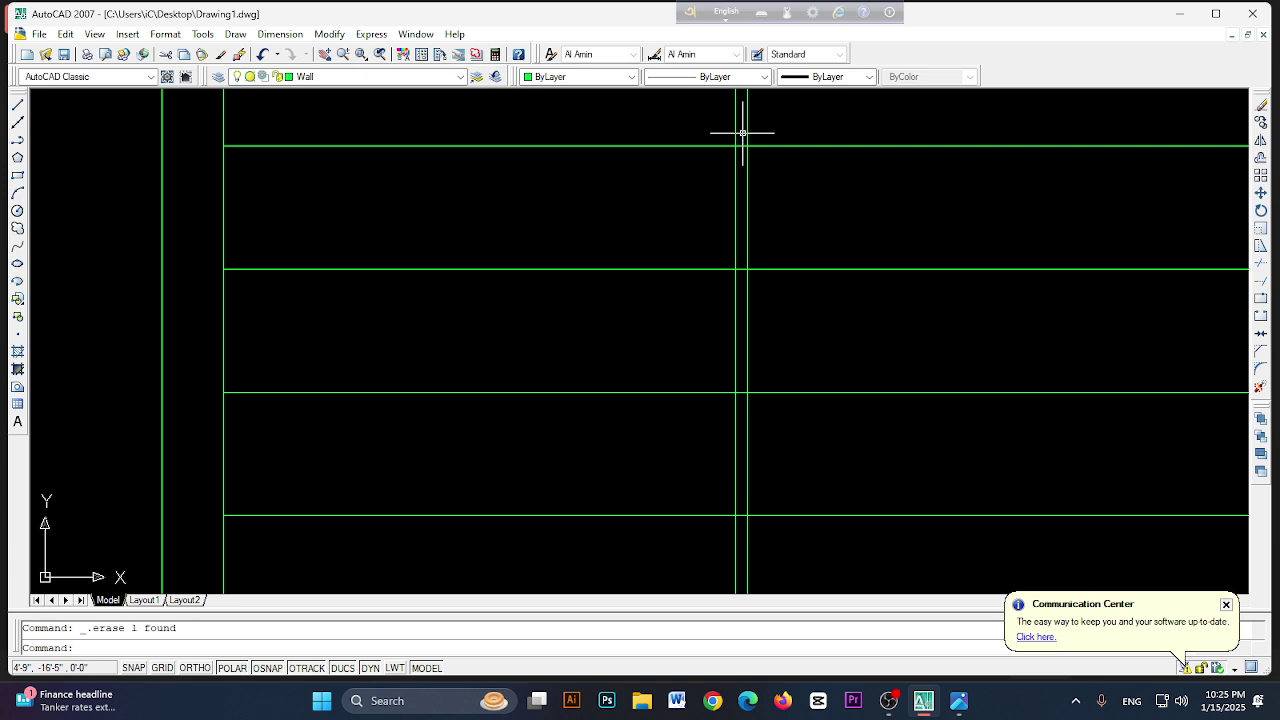
# - Inspect the drawn stair flights, then switch to the reference plan image to check the stair's tread and divider layout
pyautogui.scroll(-5, 774, 309)
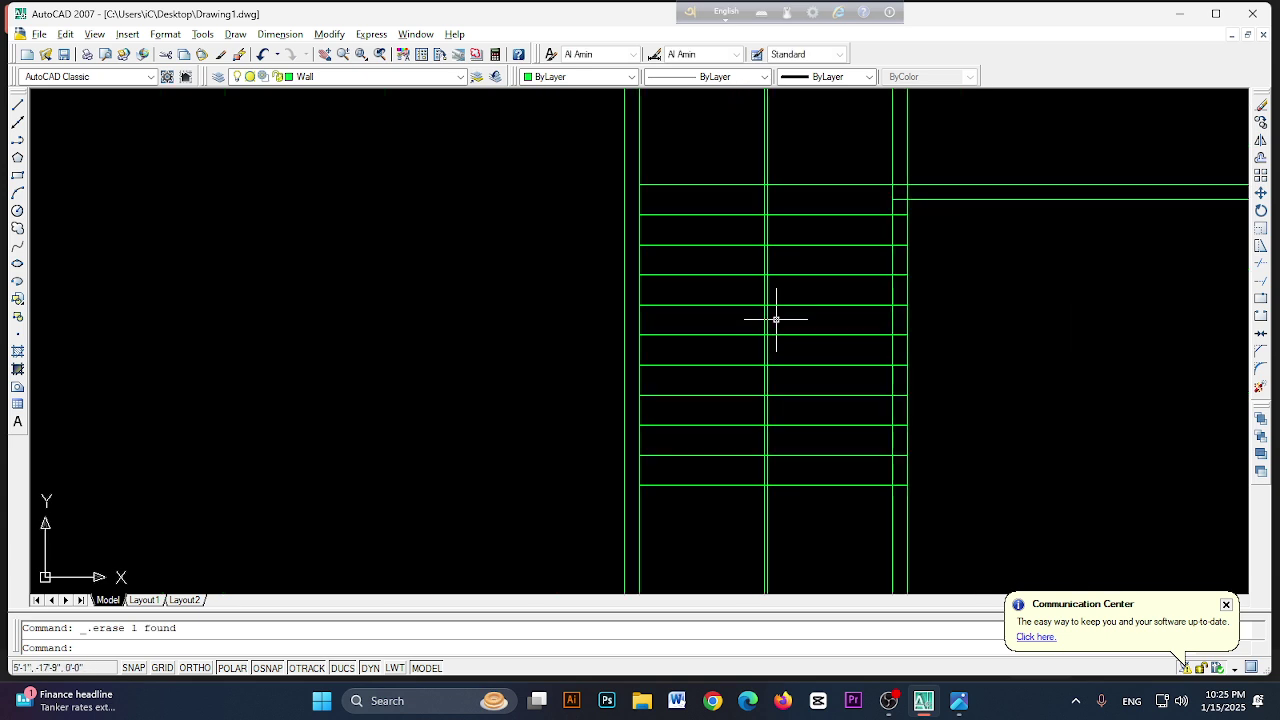
pyautogui.scroll(2, 803, 383)
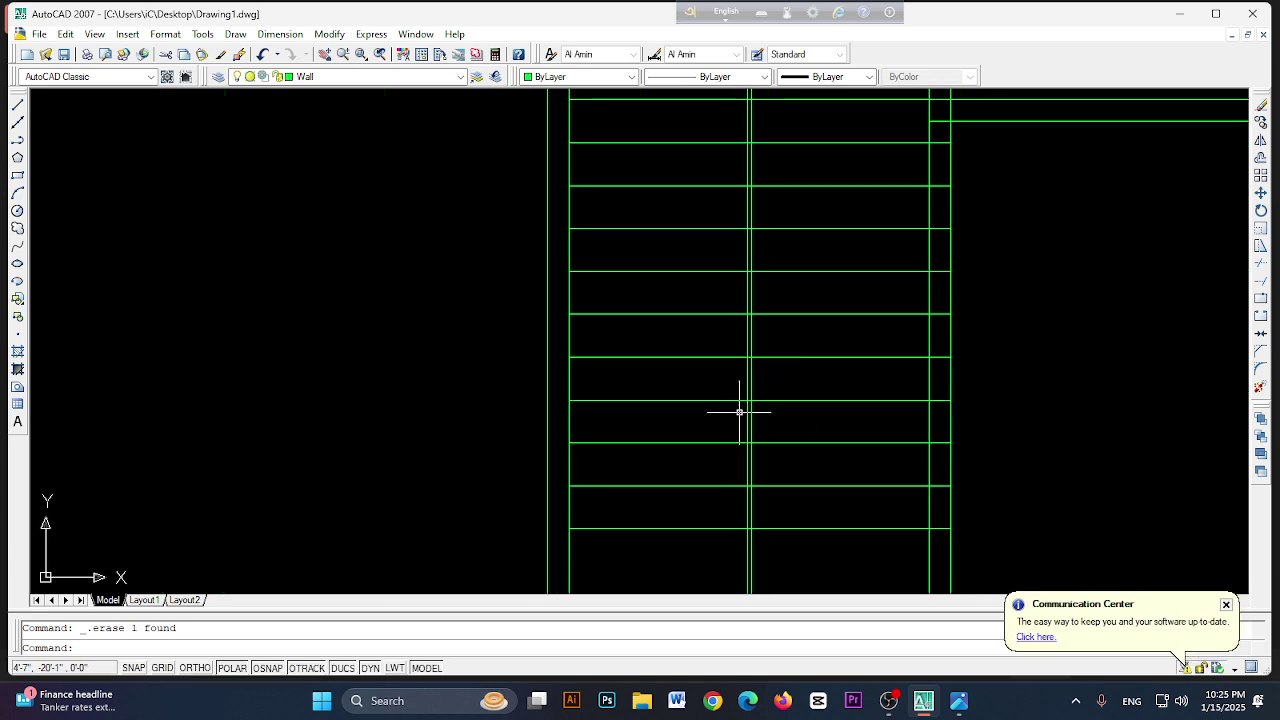
pyautogui.scroll(4, 754, 437)
pyautogui.scroll(-2, 794, 492)
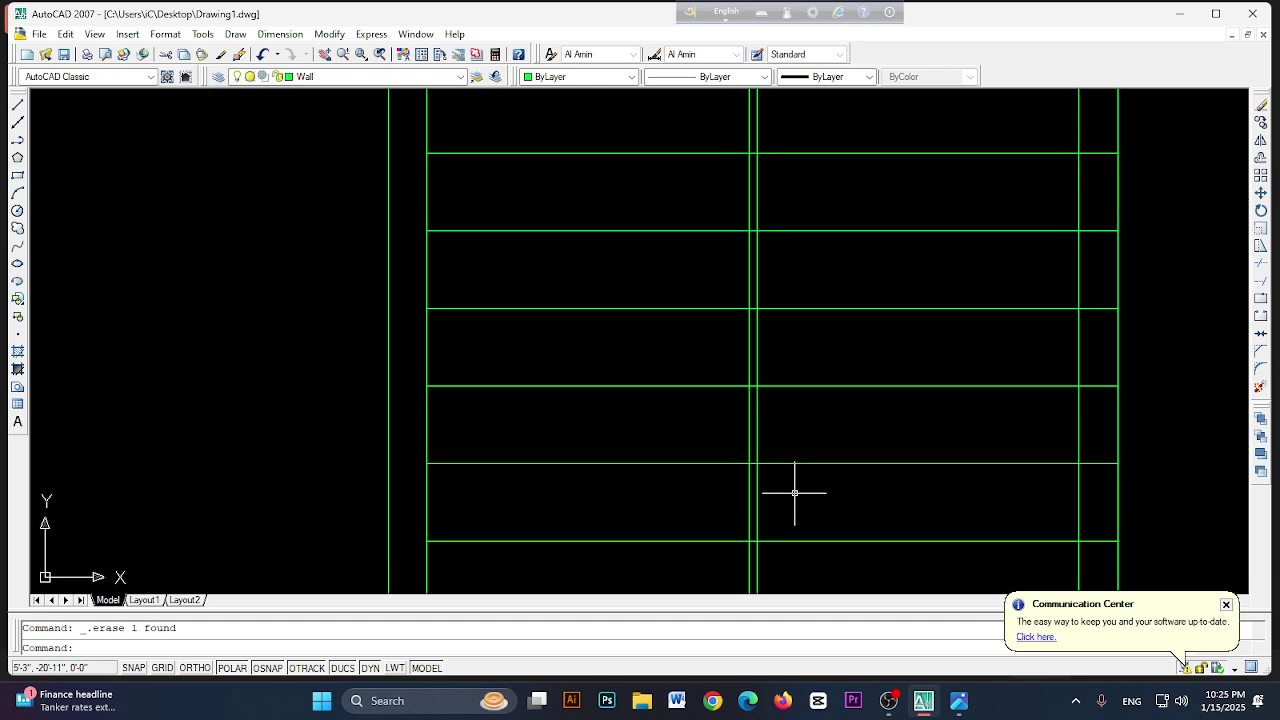
pyautogui.scroll(-2, 798, 492)
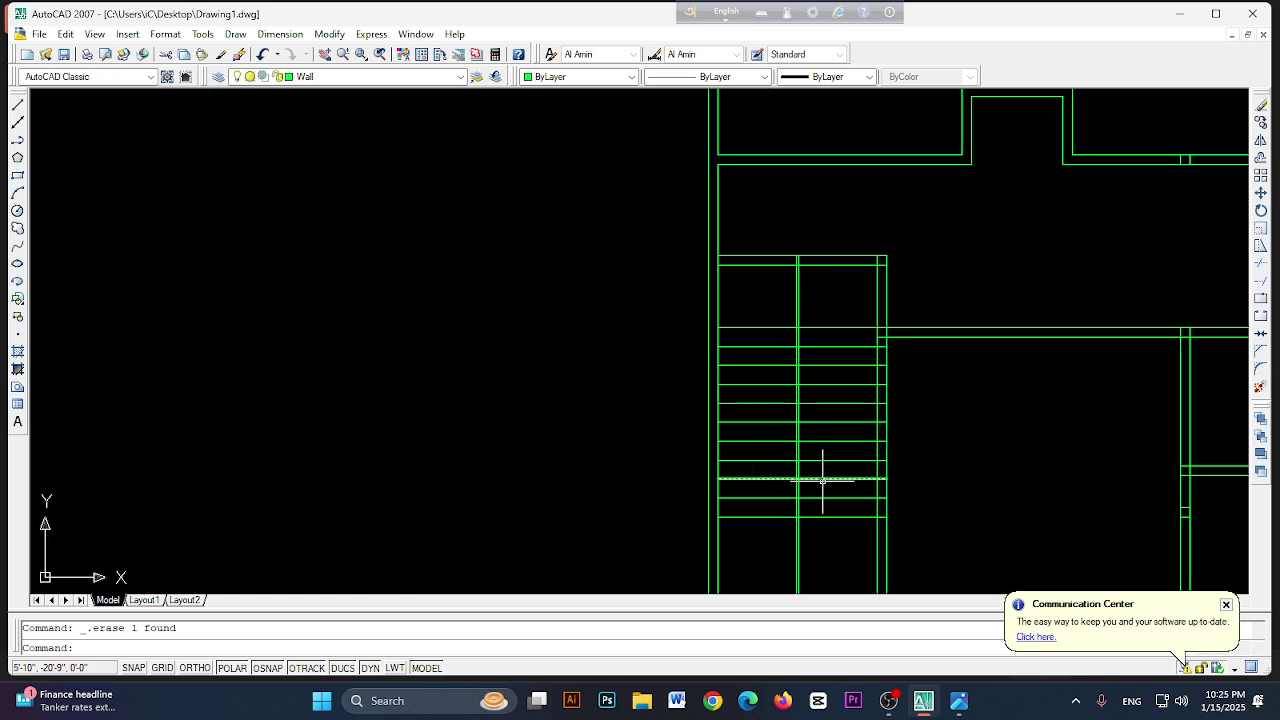
pyautogui.scroll(-1, 822, 481)
pyautogui.click(962, 705)
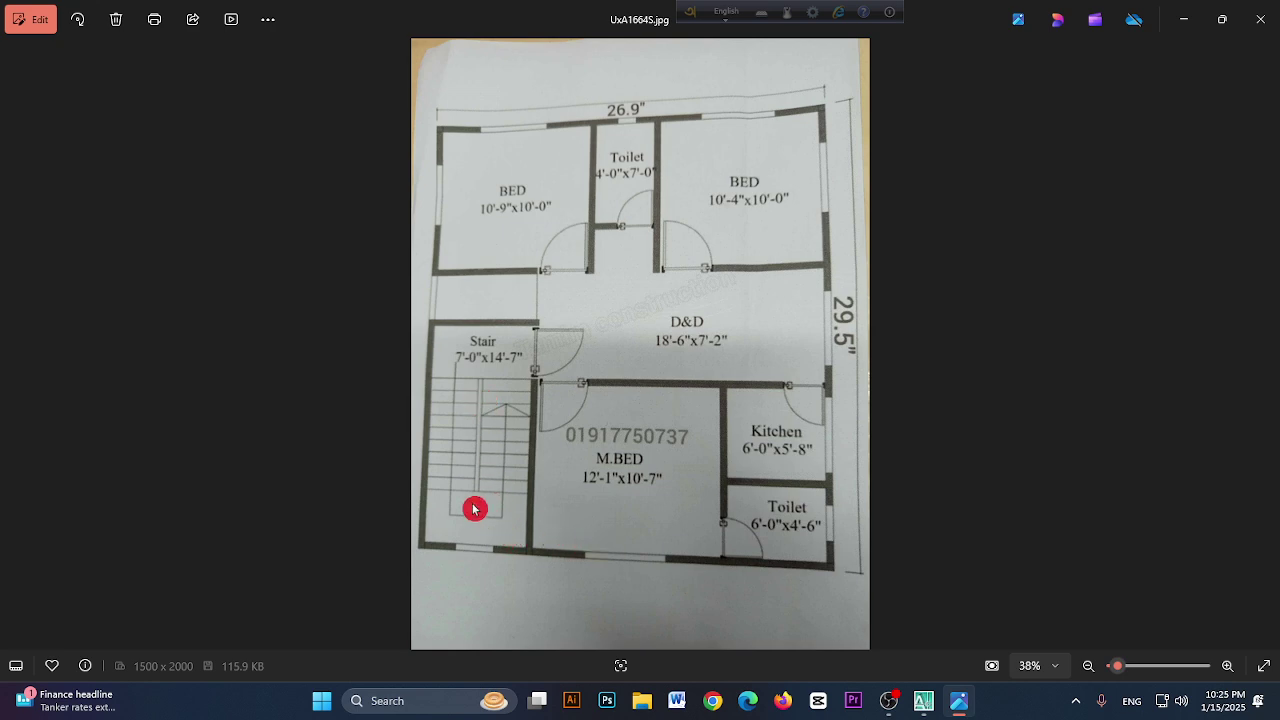
# - Return to AutoCAD and trim the stair's divider lines above the uppermost tread and below the lowest tread
pyautogui.click(923, 702)
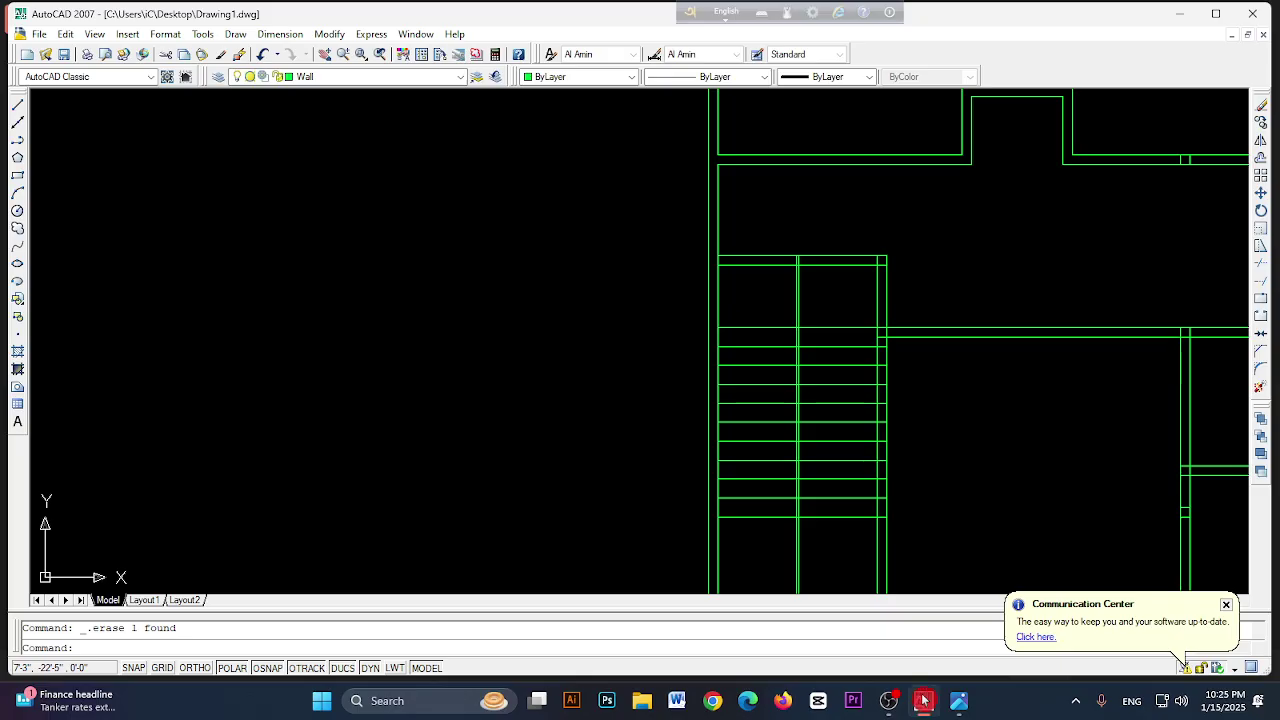
pyautogui.scroll(-2, 924, 460)
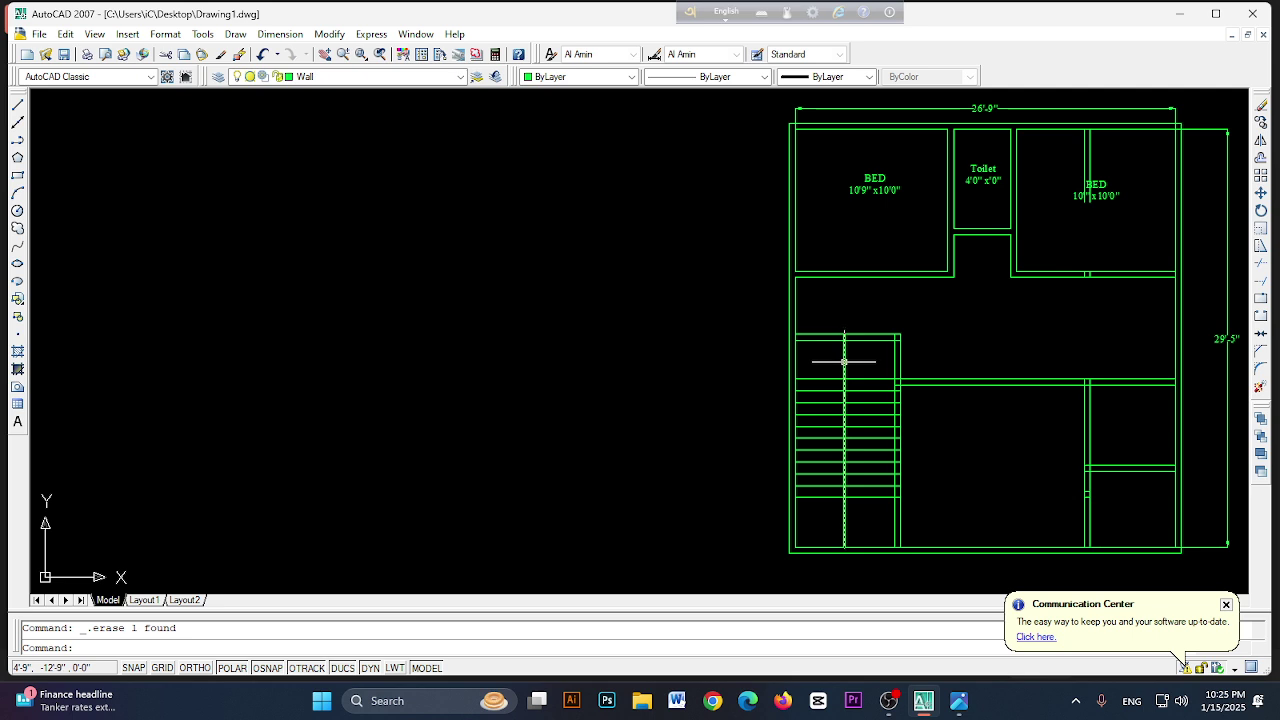
pyautogui.click(1265, 264)
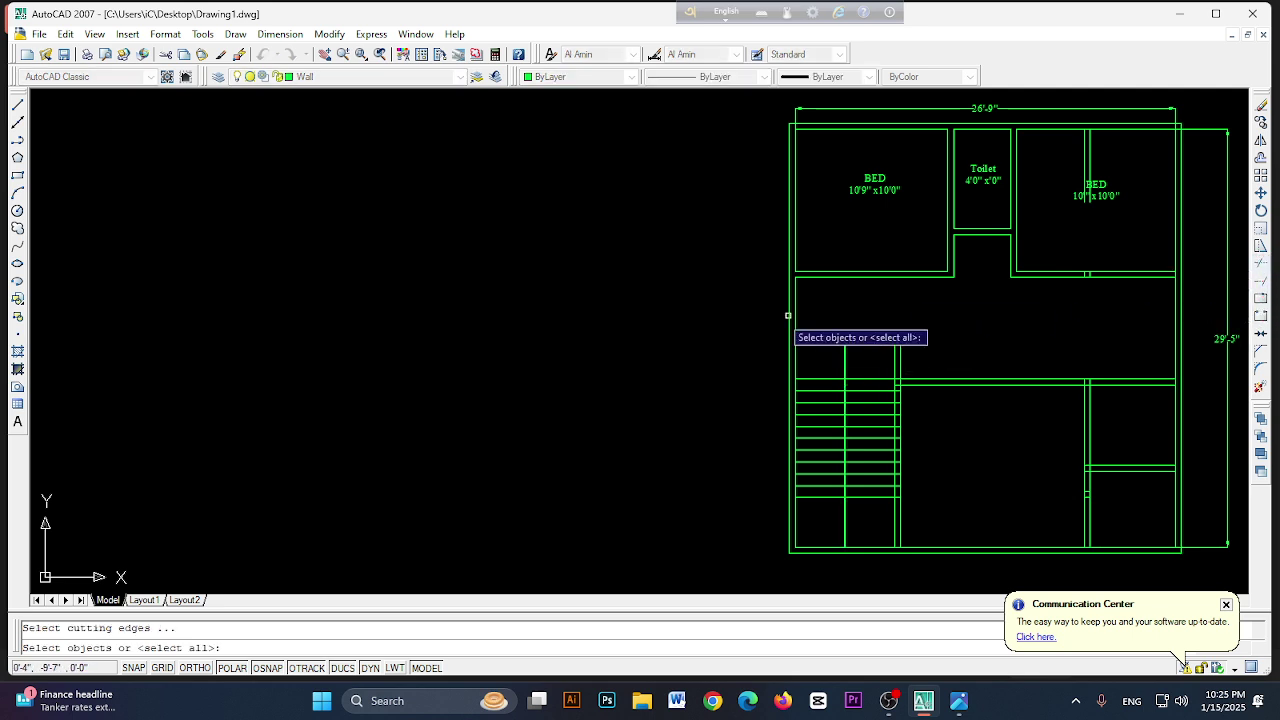
pyautogui.press('Return')
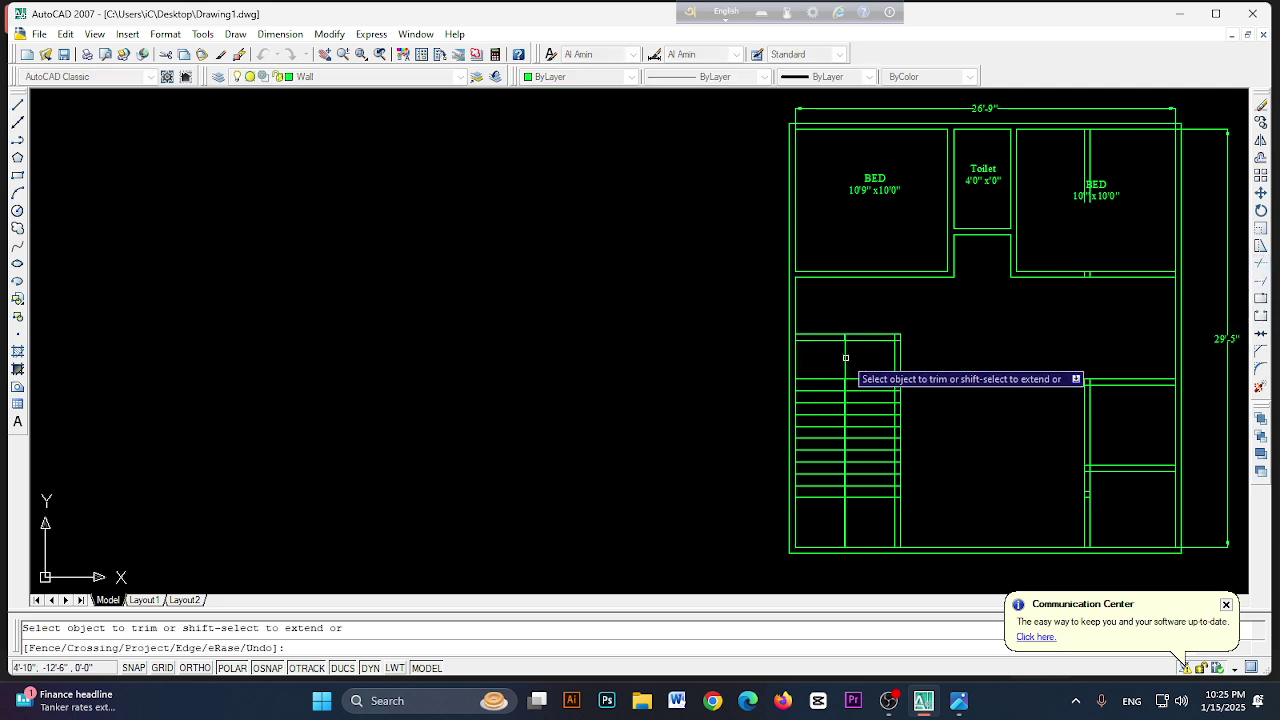
pyautogui.click(847, 523)
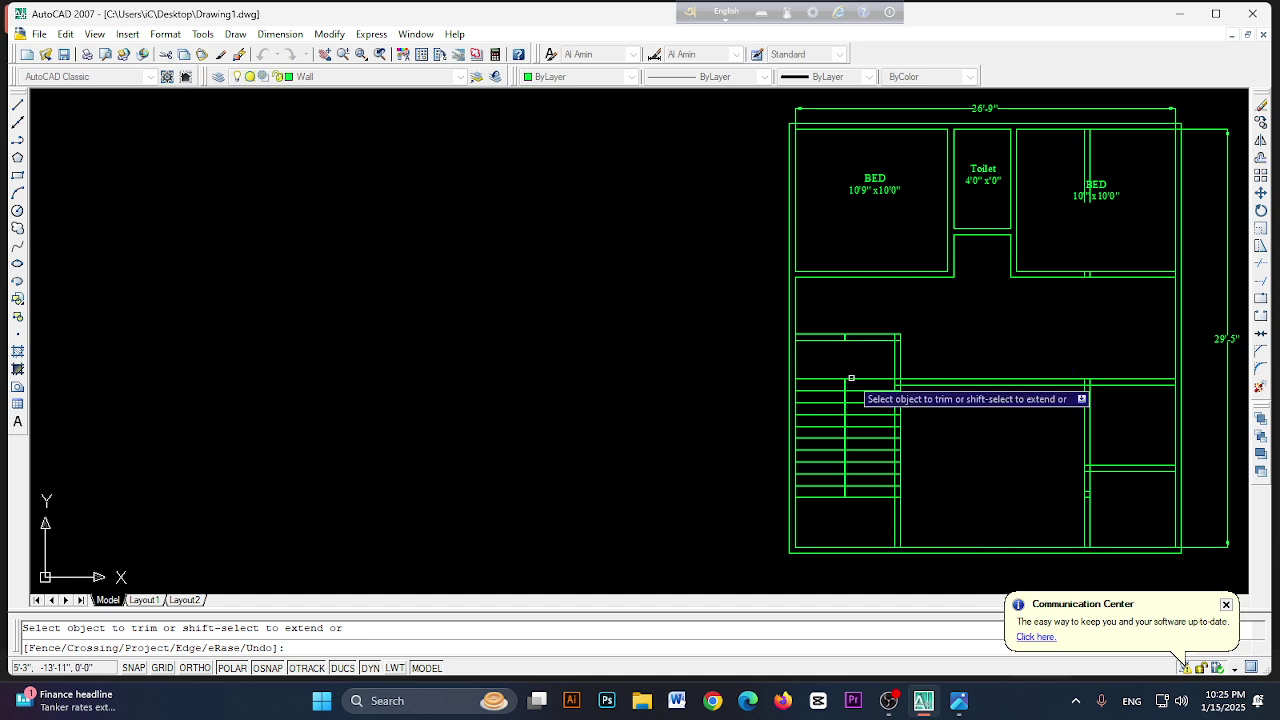
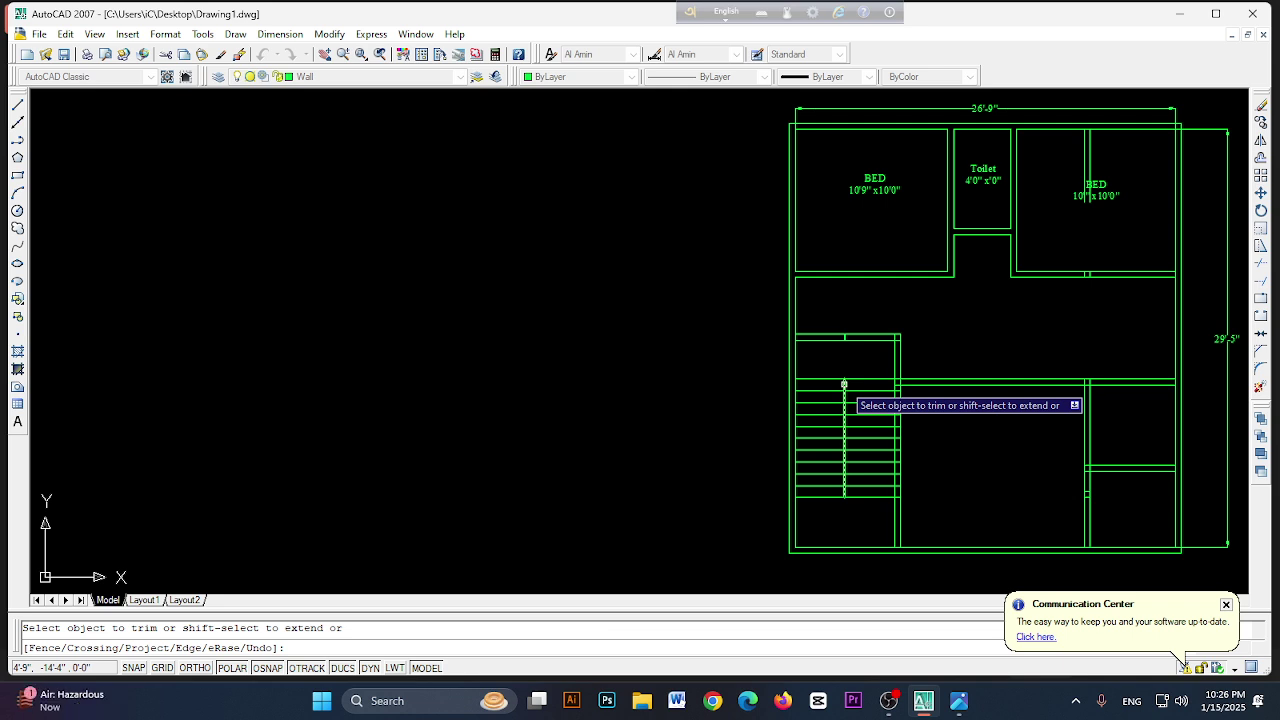
pyautogui.click(1261, 157)
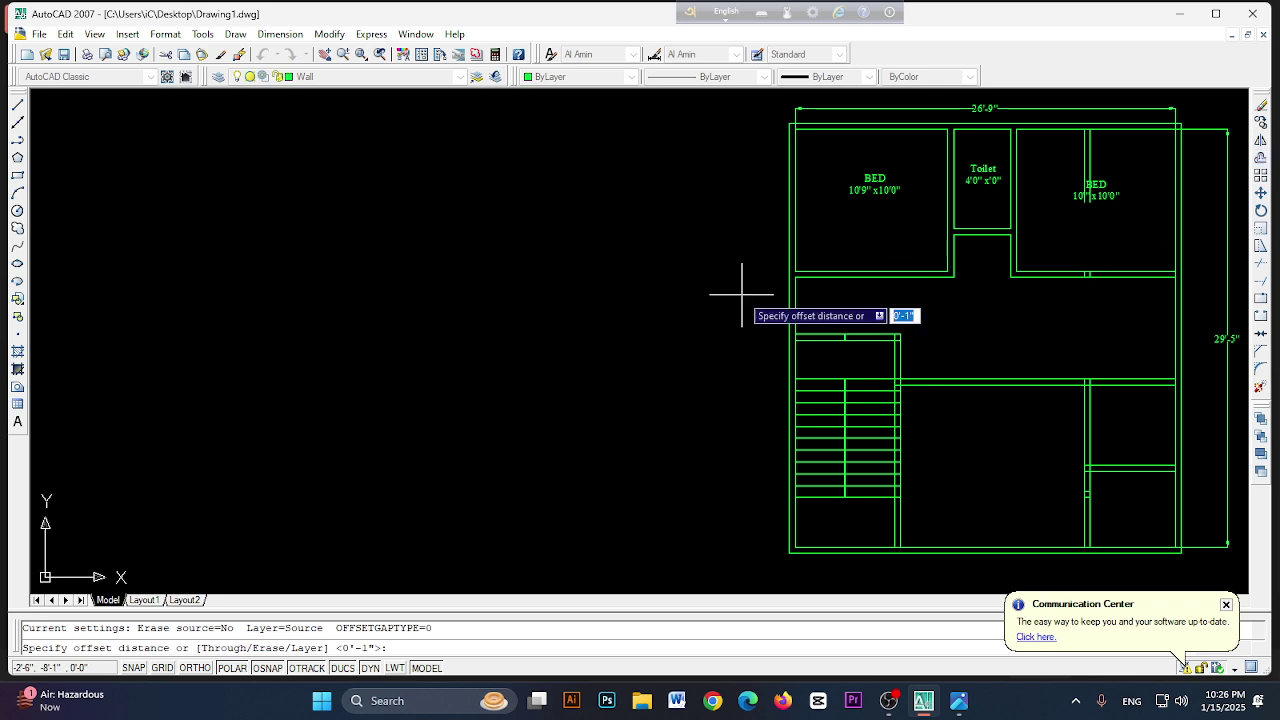
pyautogui.write("1'5")
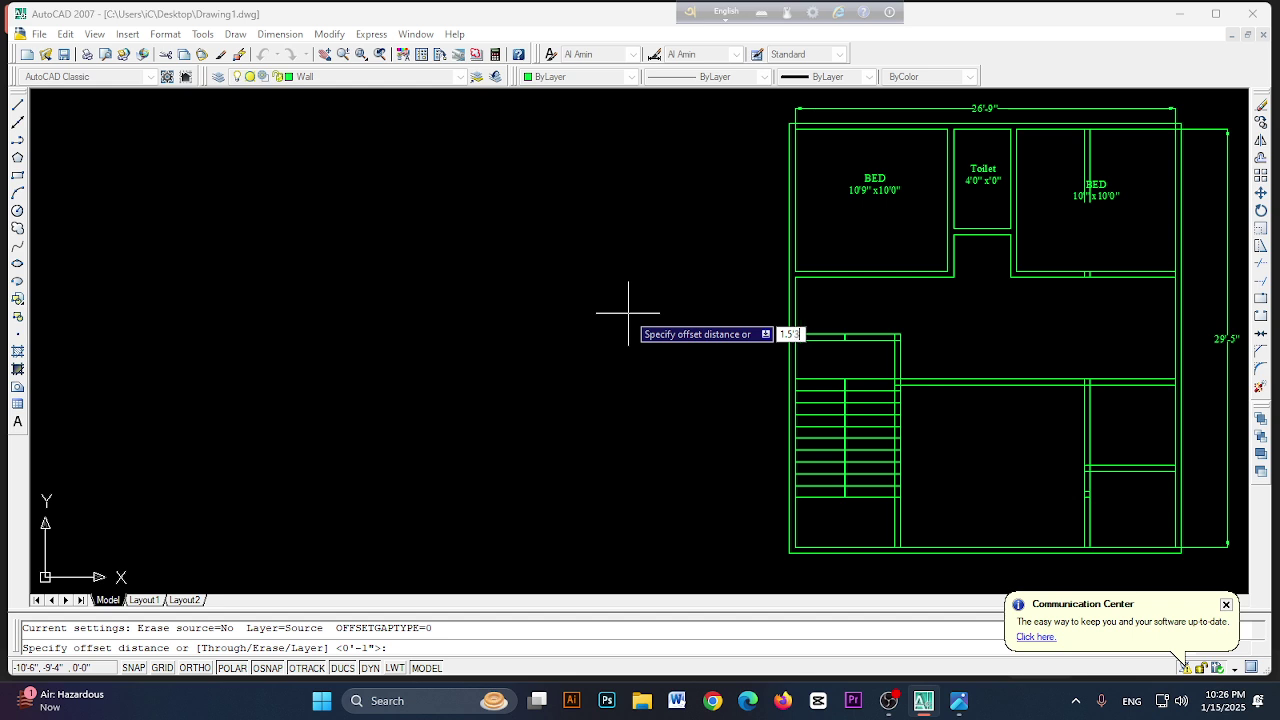
pyautogui.press('Return')
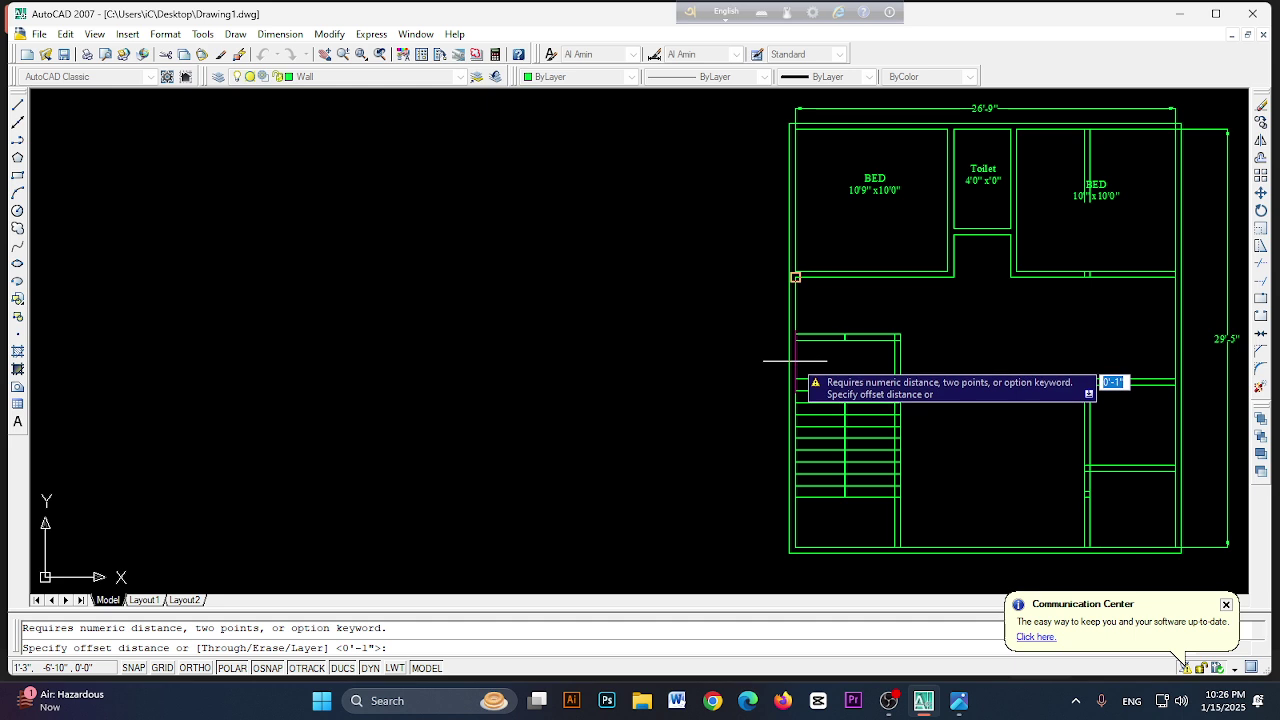
pyautogui.click(1262, 168)
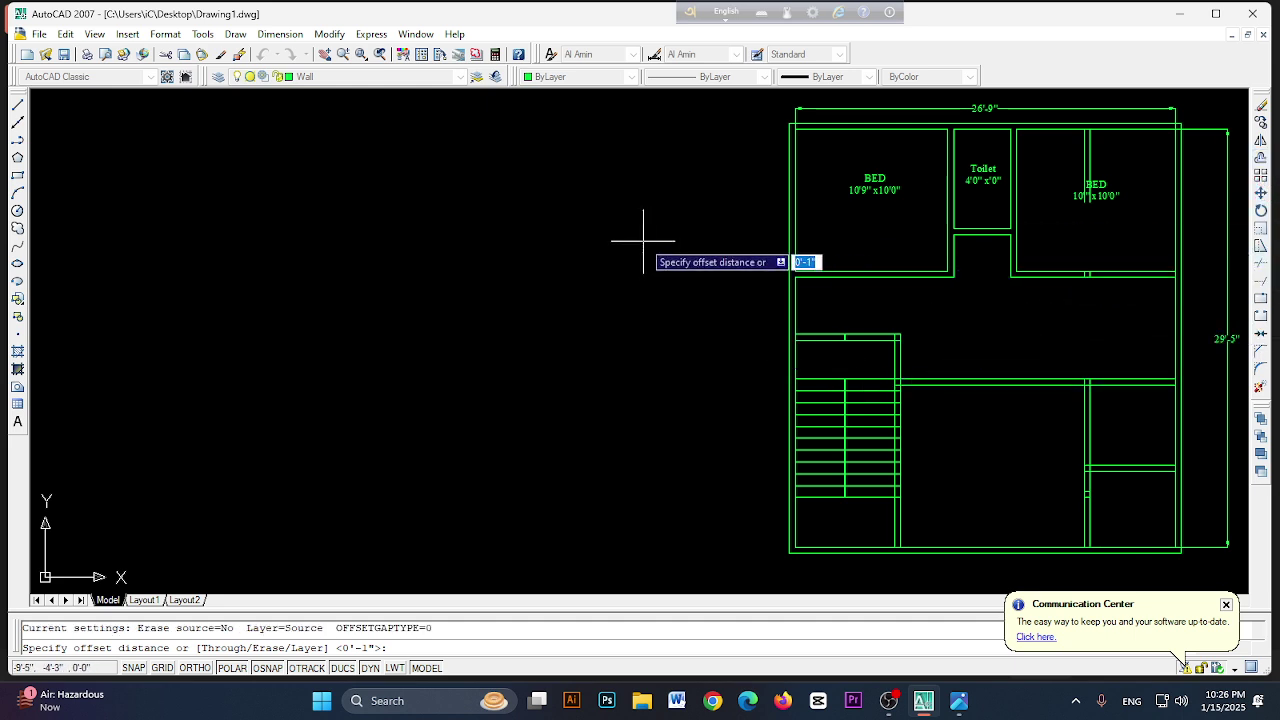
pyautogui.write("1.5'3")
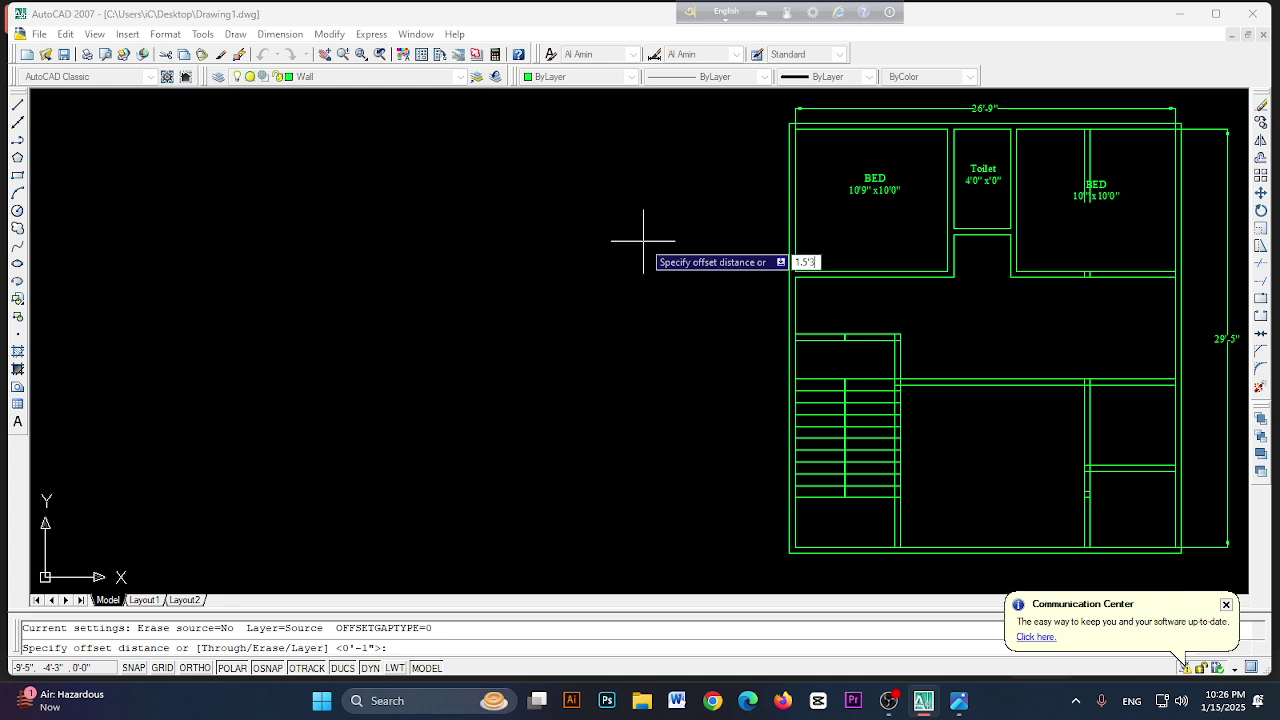
pyautogui.press('Return')
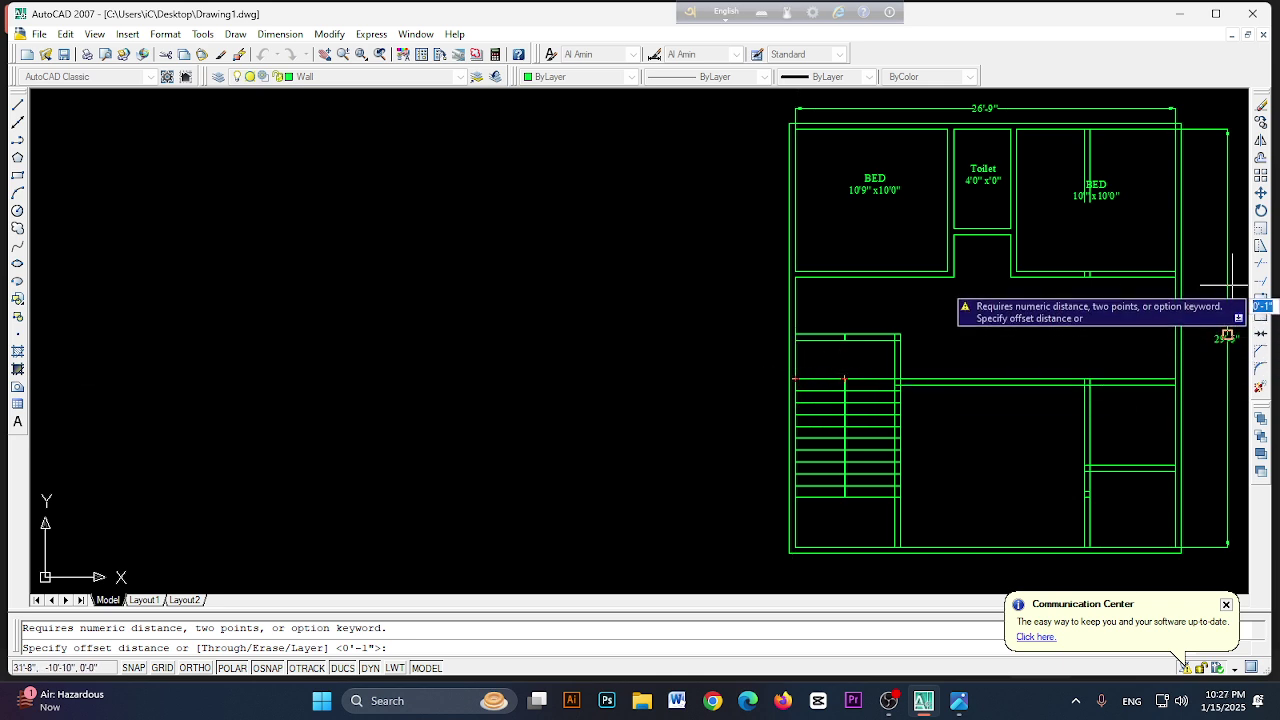
pyautogui.click(958, 700)
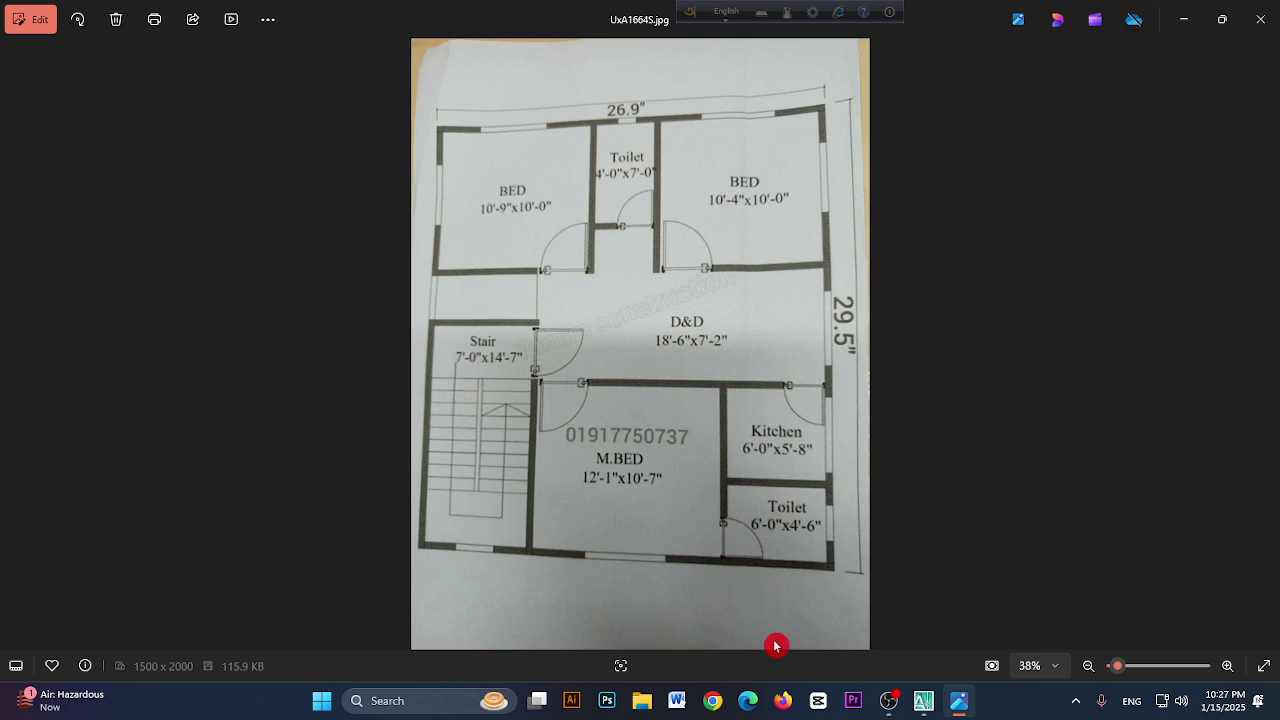
pyautogui.click(923, 701)
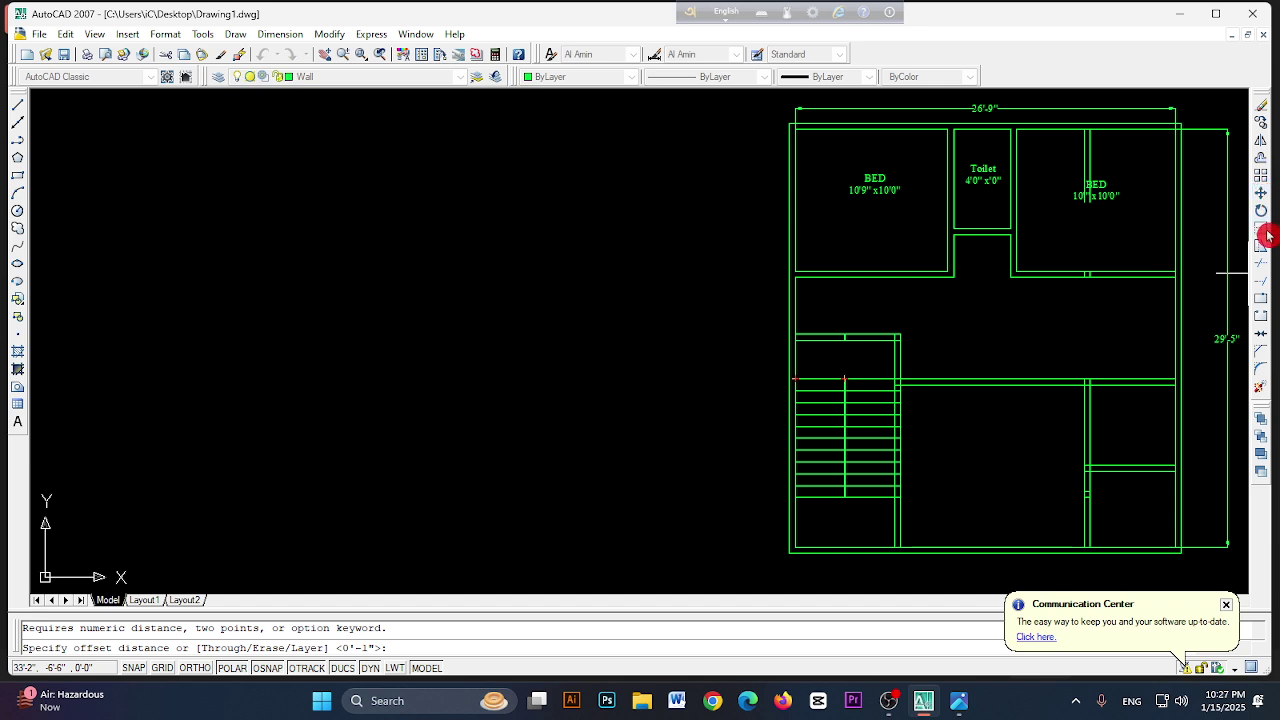
pyautogui.click(1260, 162)
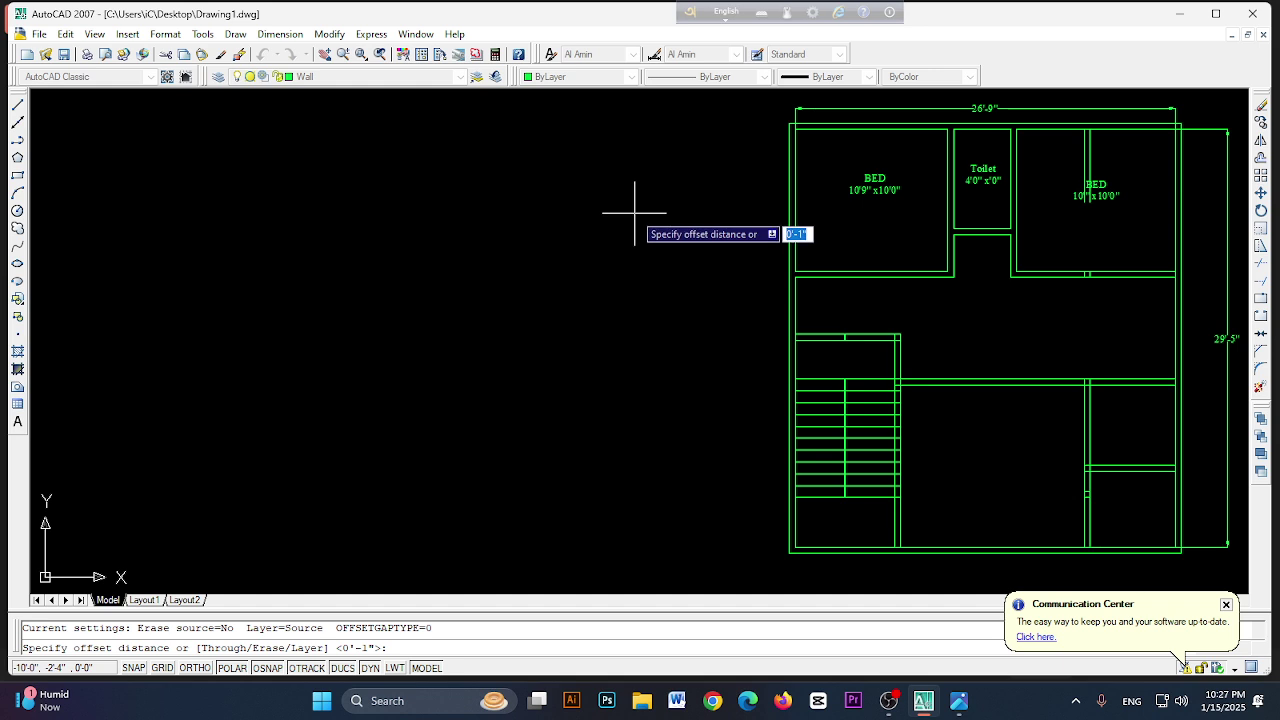
pyautogui.write("1.5'3")
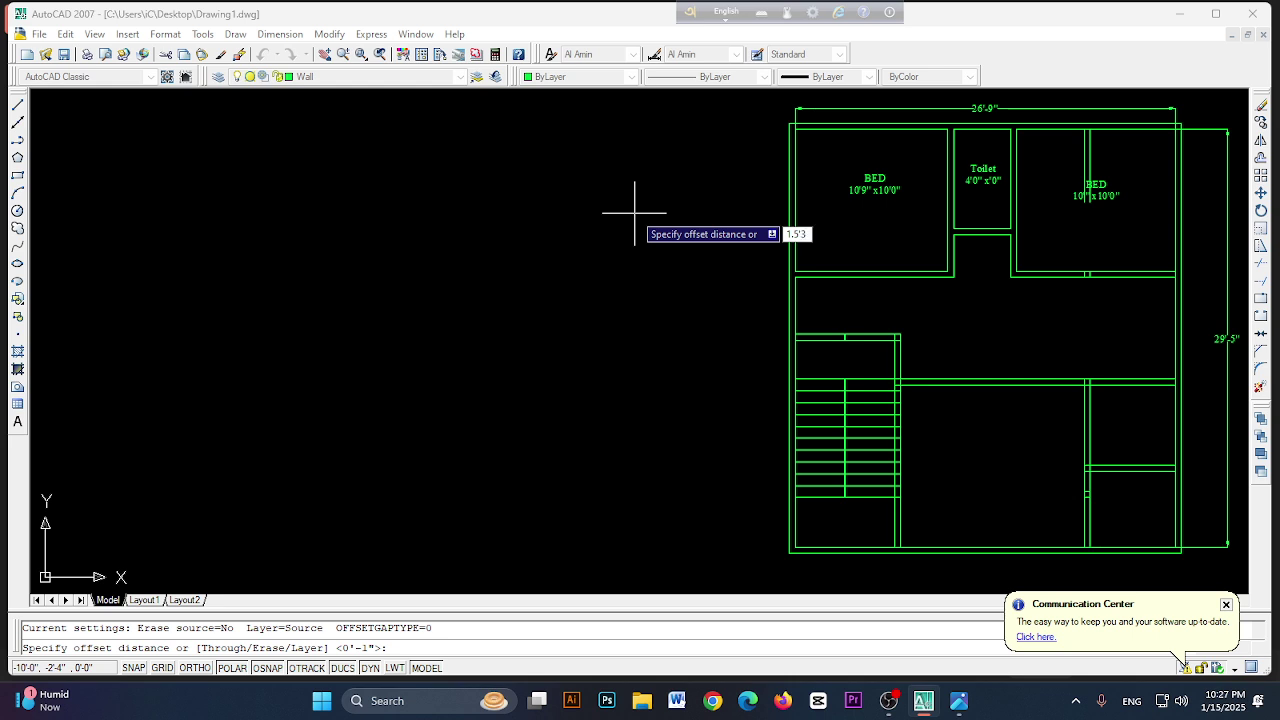
pyautogui.press('Return')
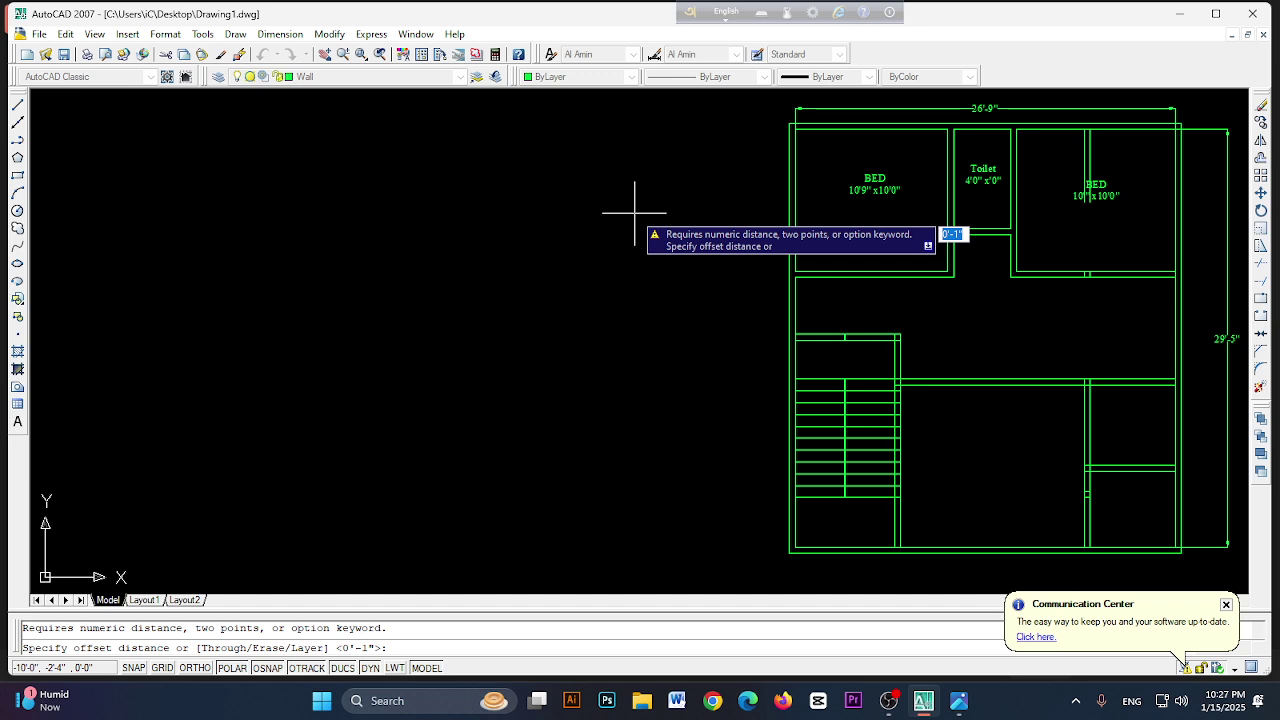
# - Try offsetting the left wall's inner line 2" into the stair room and undo the offset
pyautogui.click(1261, 157)
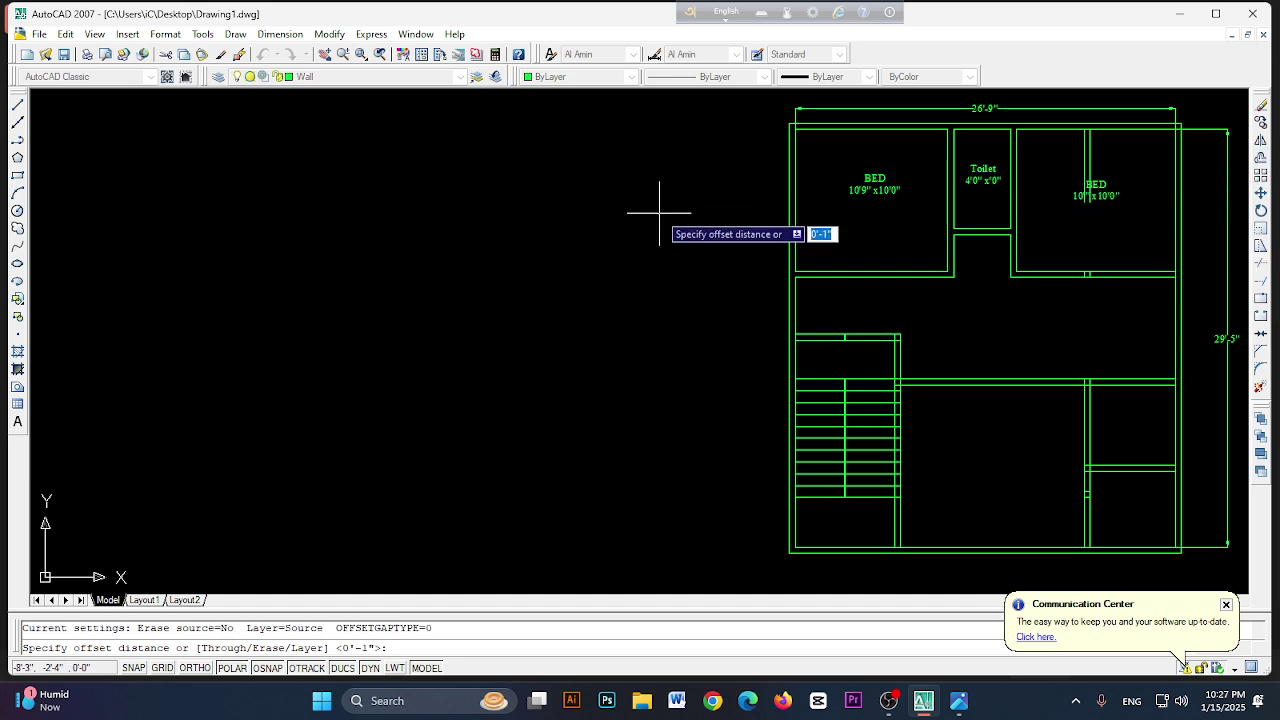
pyautogui.write('2')
pyautogui.press('Return')
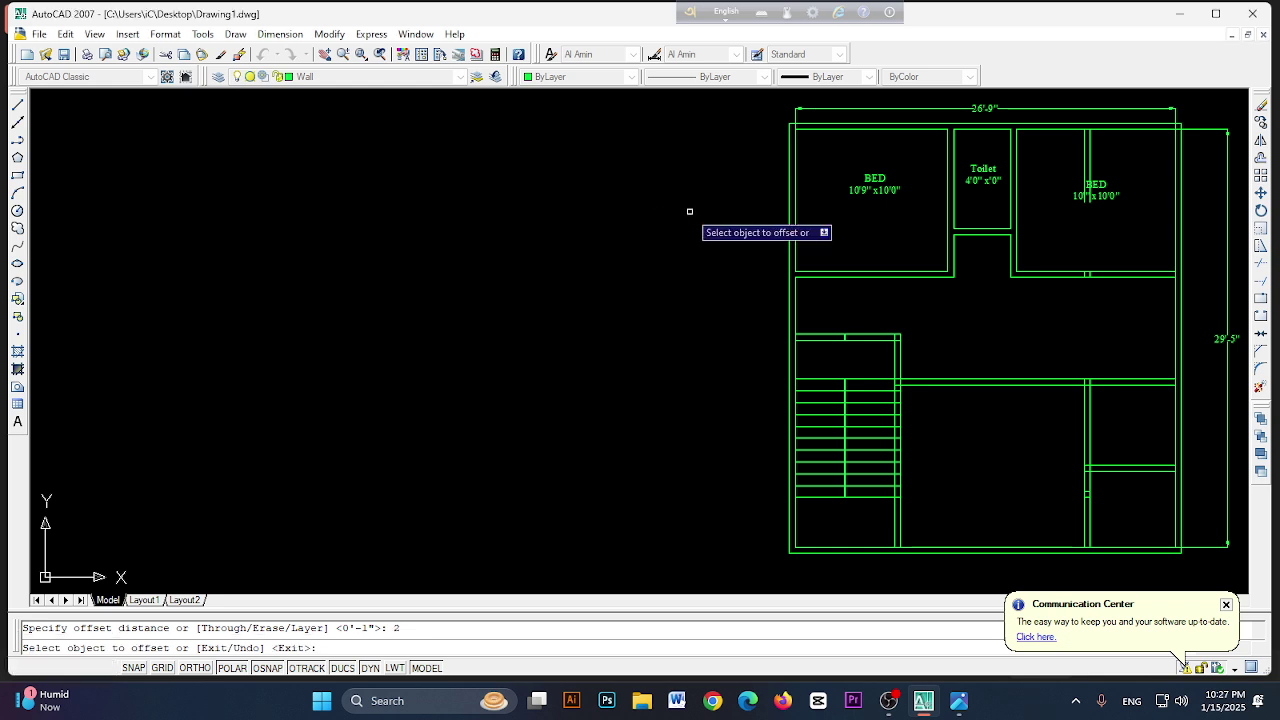
pyautogui.click(806, 366)
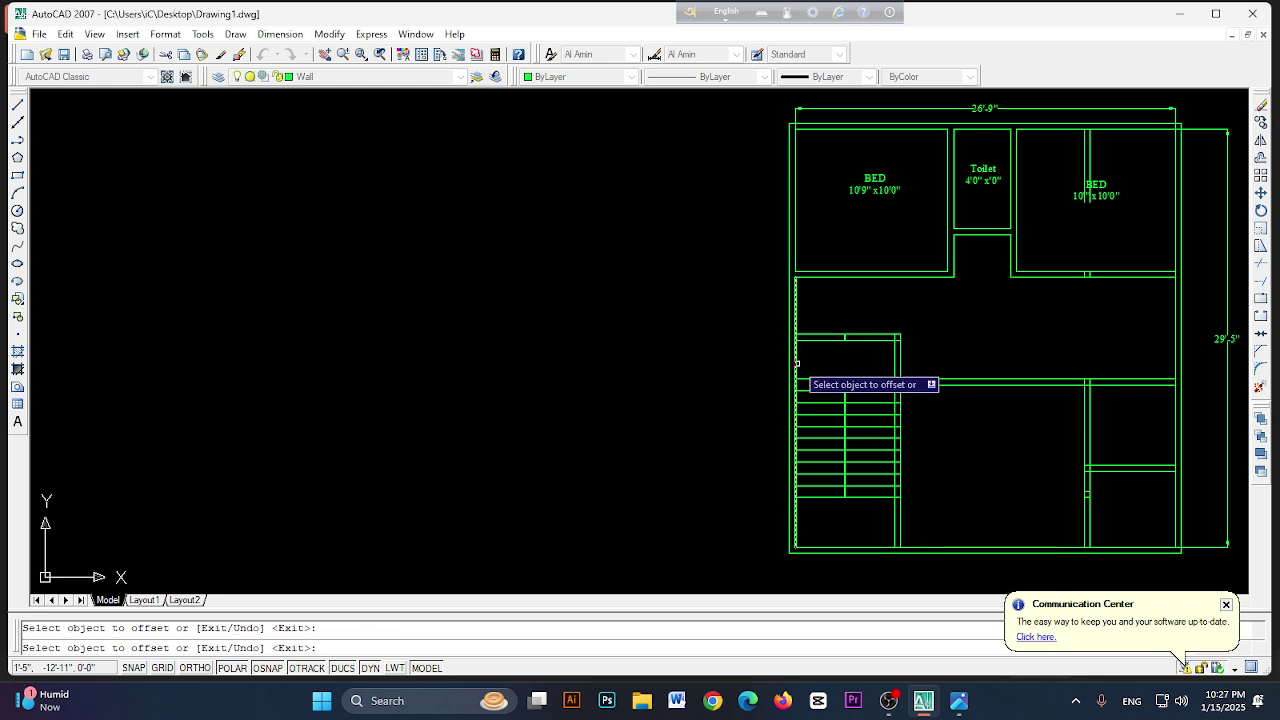
pyautogui.click(797, 362)
pyautogui.click(838, 365)
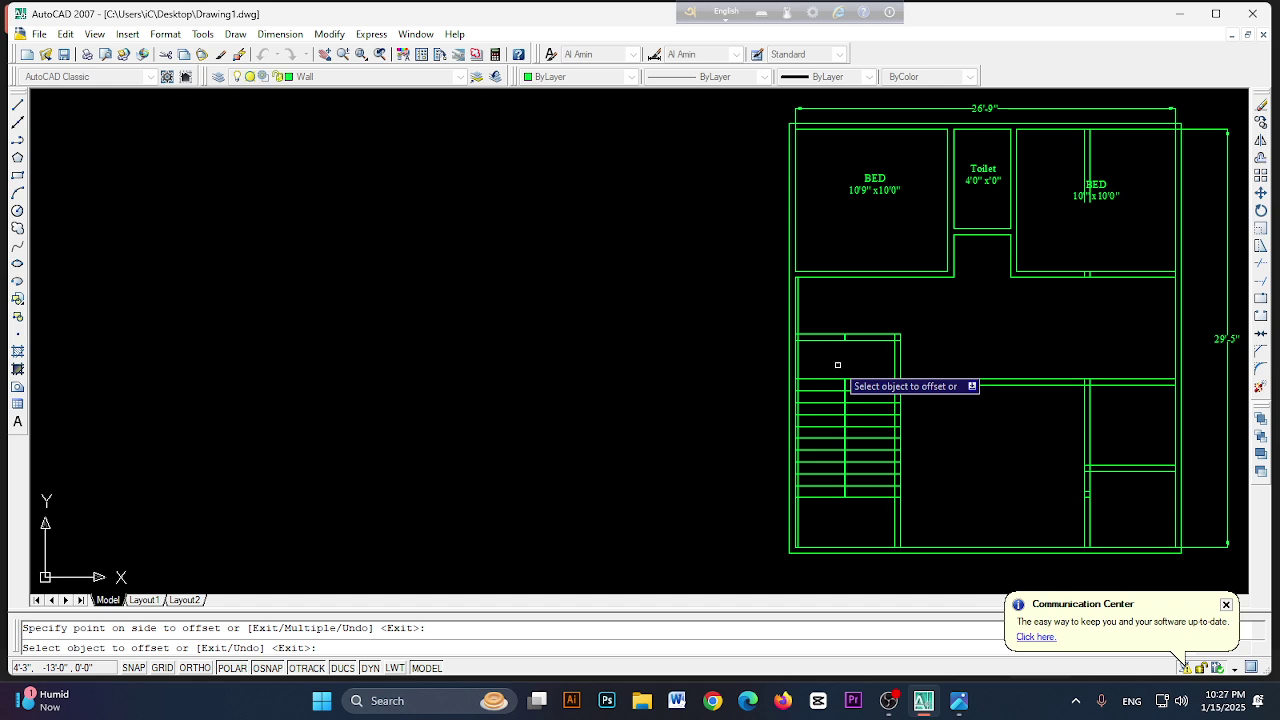
pyautogui.write('u')
pyautogui.press('Return')
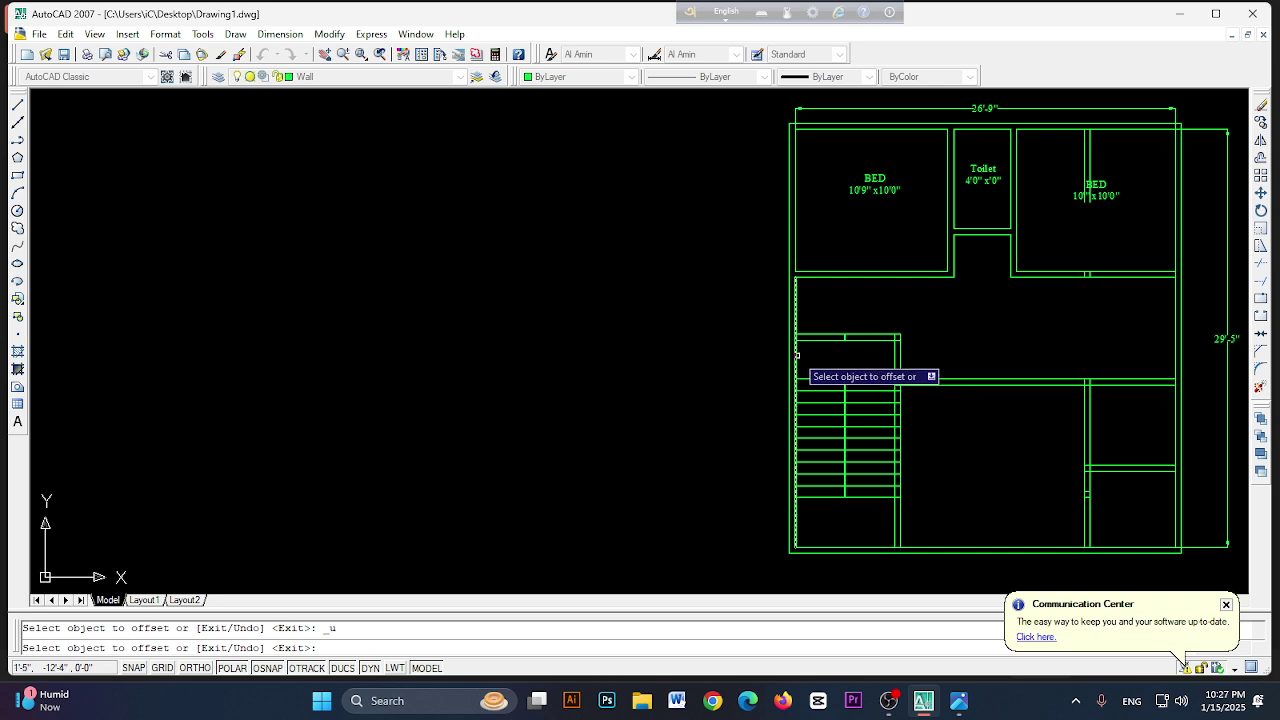
# - Try offsetting the left wall's inner line 2' into the stair room and undo the copy
pyautogui.click(1264, 173)
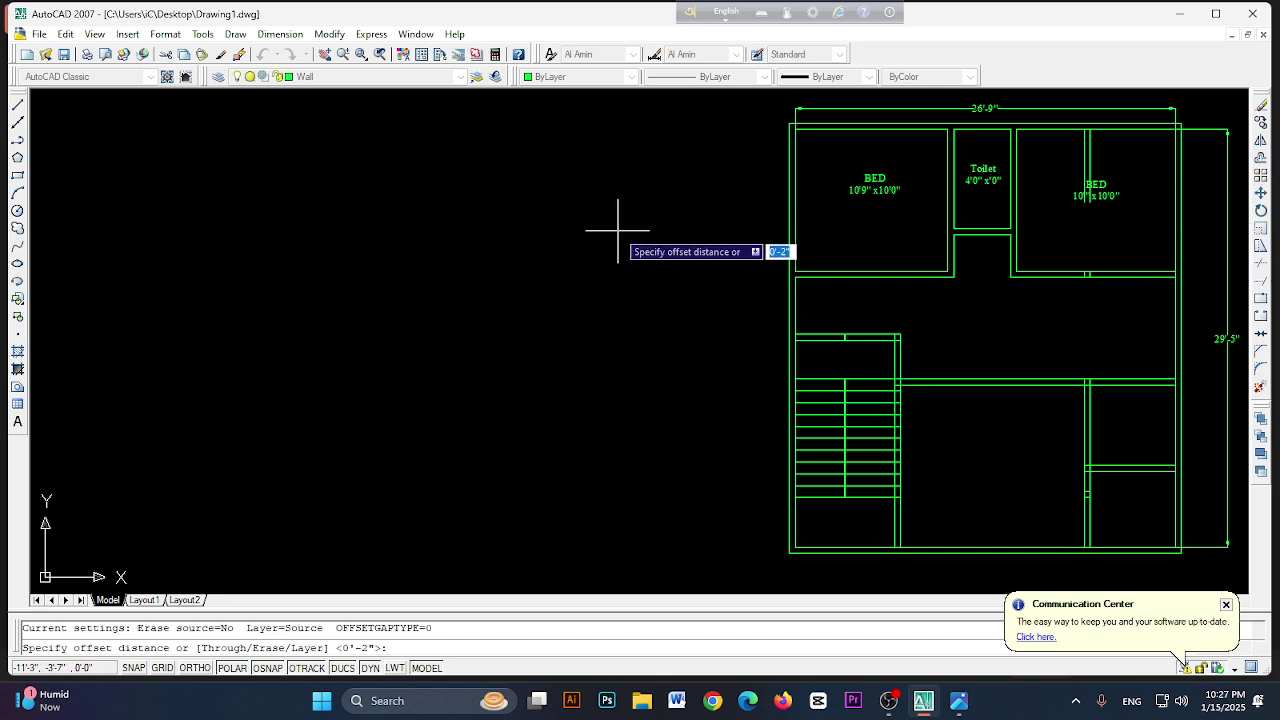
pyautogui.write('2')
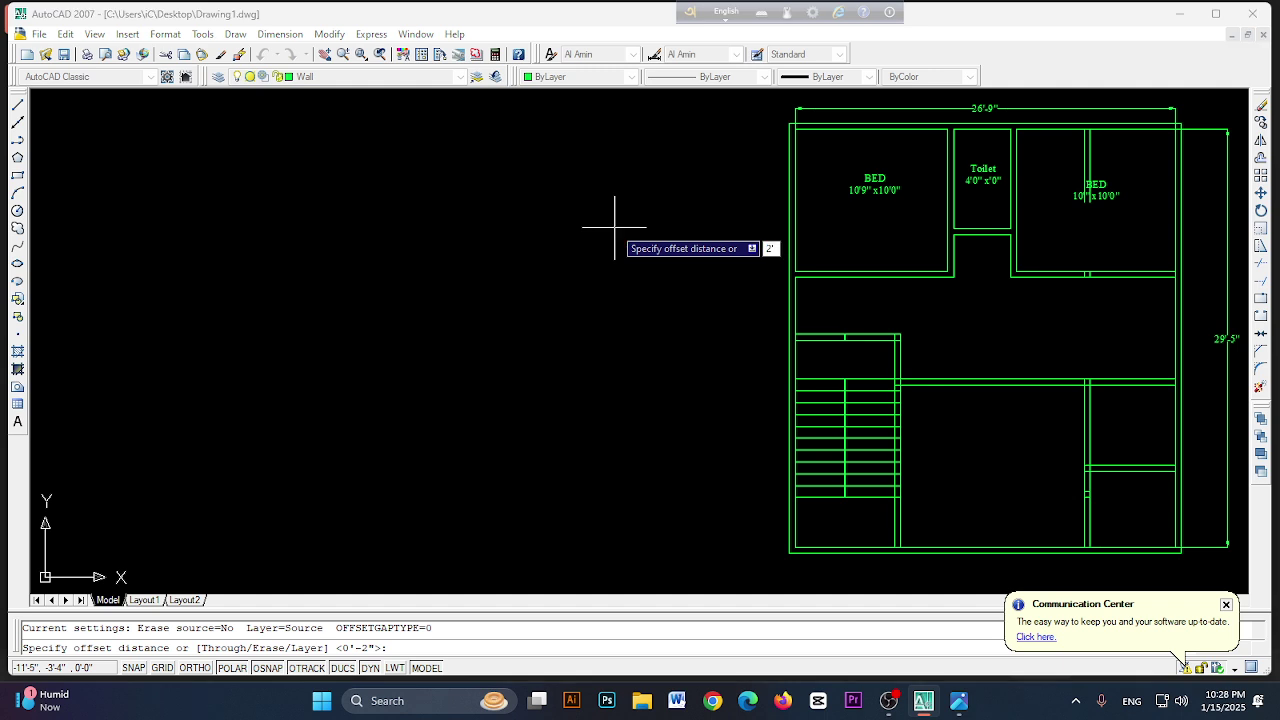
pyautogui.press('Return')
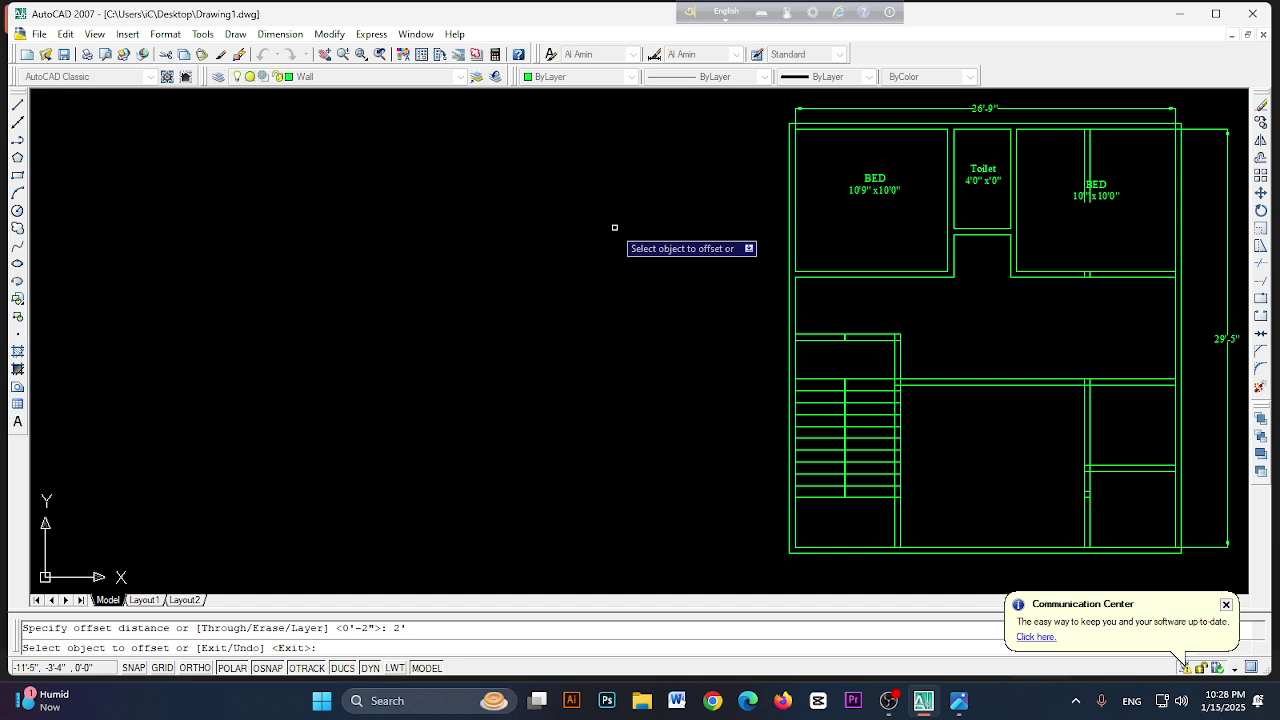
pyautogui.click(796, 320)
pyautogui.click(824, 316)
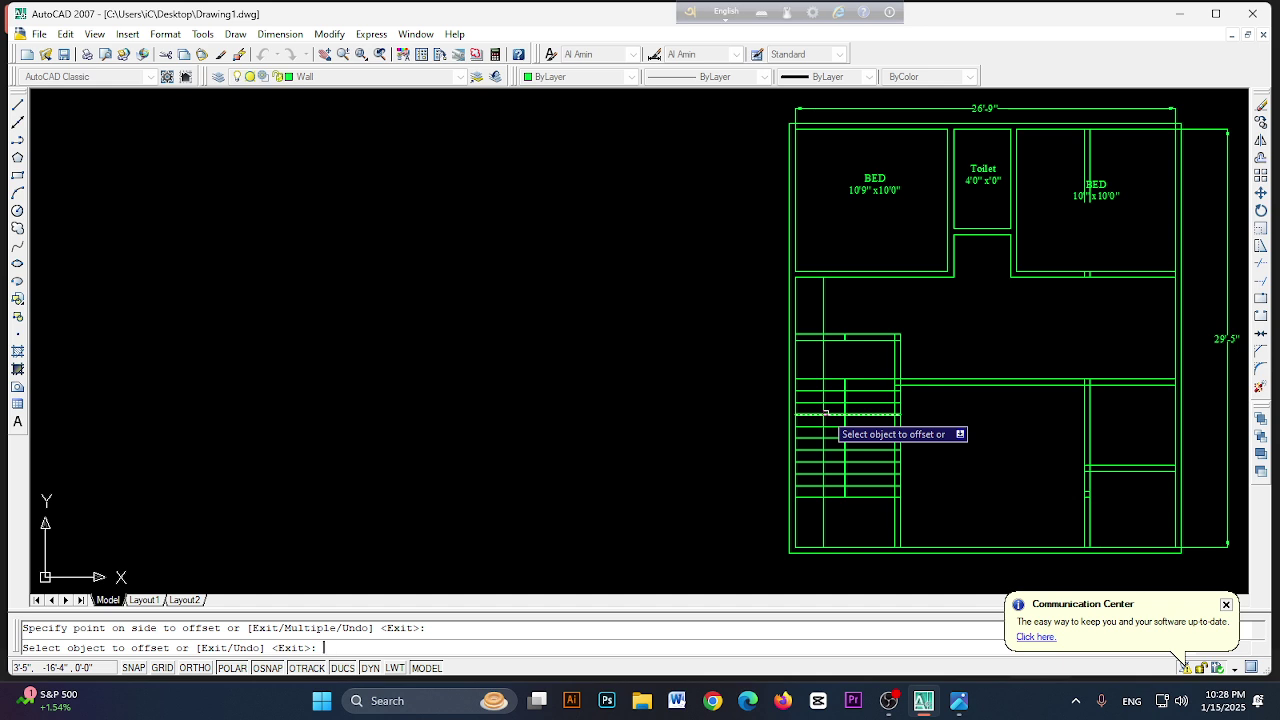
pyautogui.hotkey('ctrl', 'z')
# - Offset the left wall's inner line 1'10" into the stair room to mark the middle of the left flight
pyautogui.click(1264, 160)
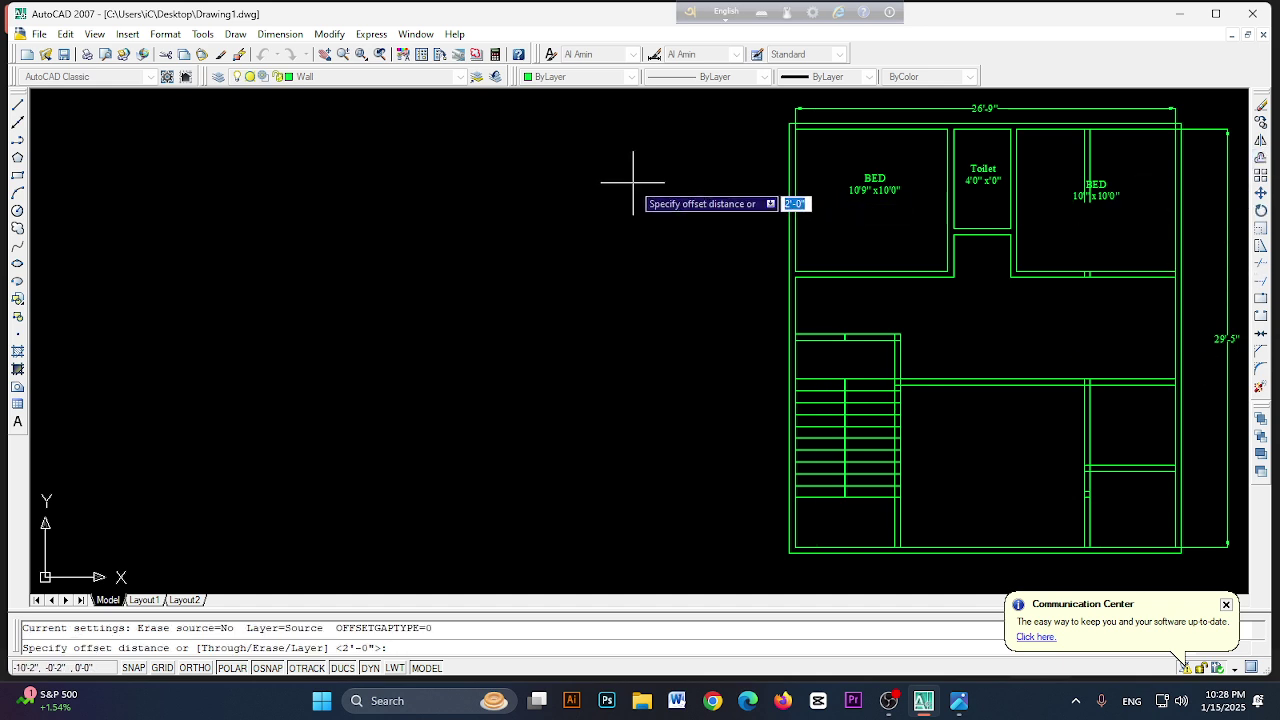
pyautogui.write('1')
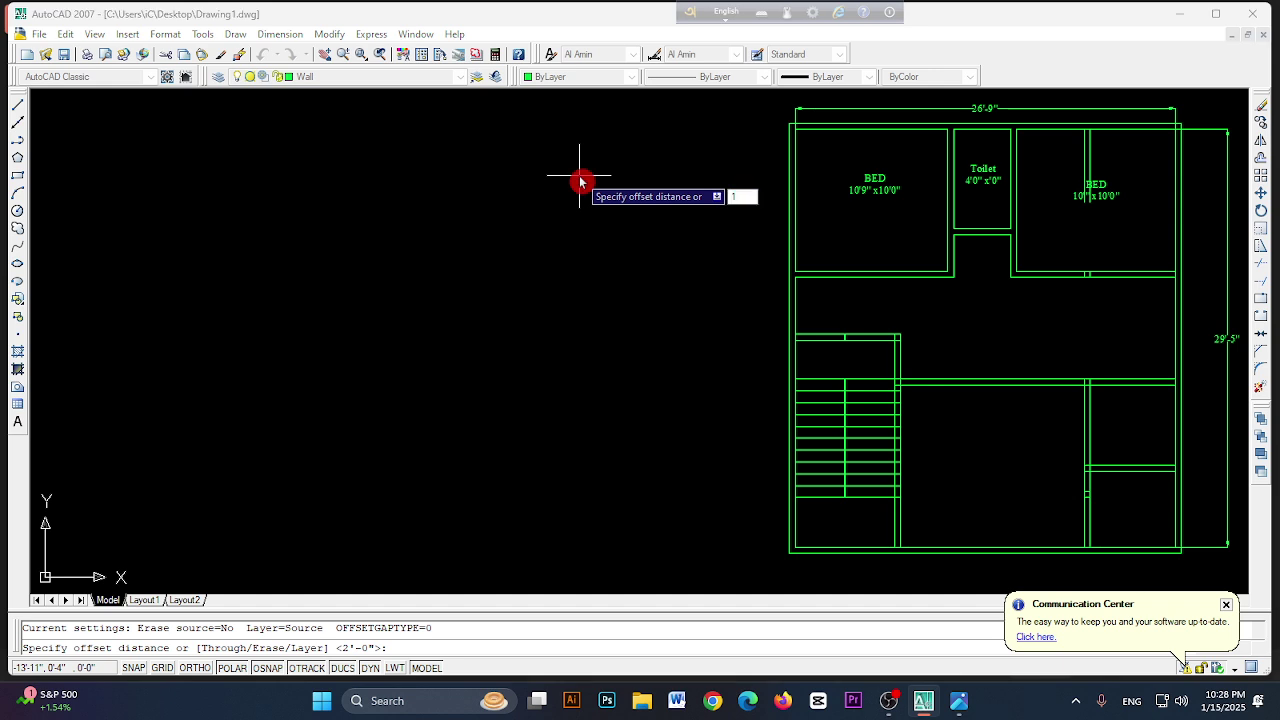
pyautogui.write('\'10"')
pyautogui.press('Return')
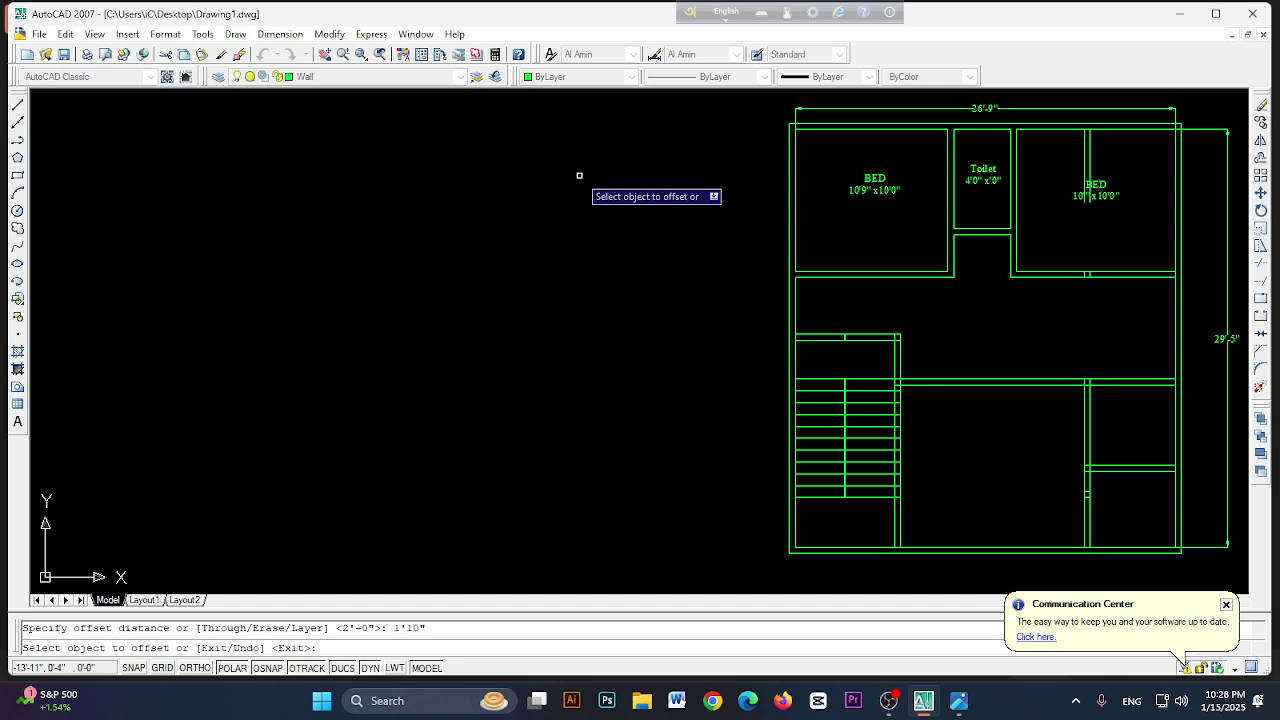
pyautogui.click(796, 301)
pyautogui.click(817, 303)
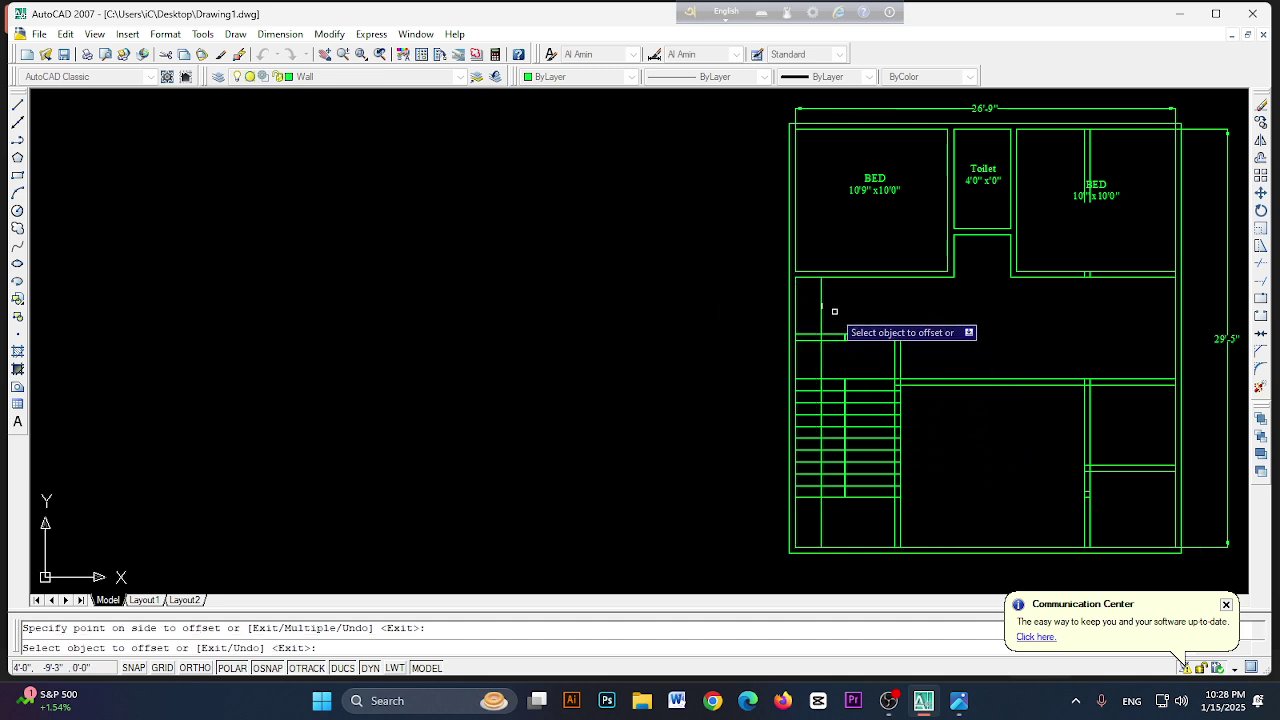
# - Offset the new vertical line twice more to the right at 1'10" spacing and erase the middle copy near the divider
pyautogui.click(821, 300)
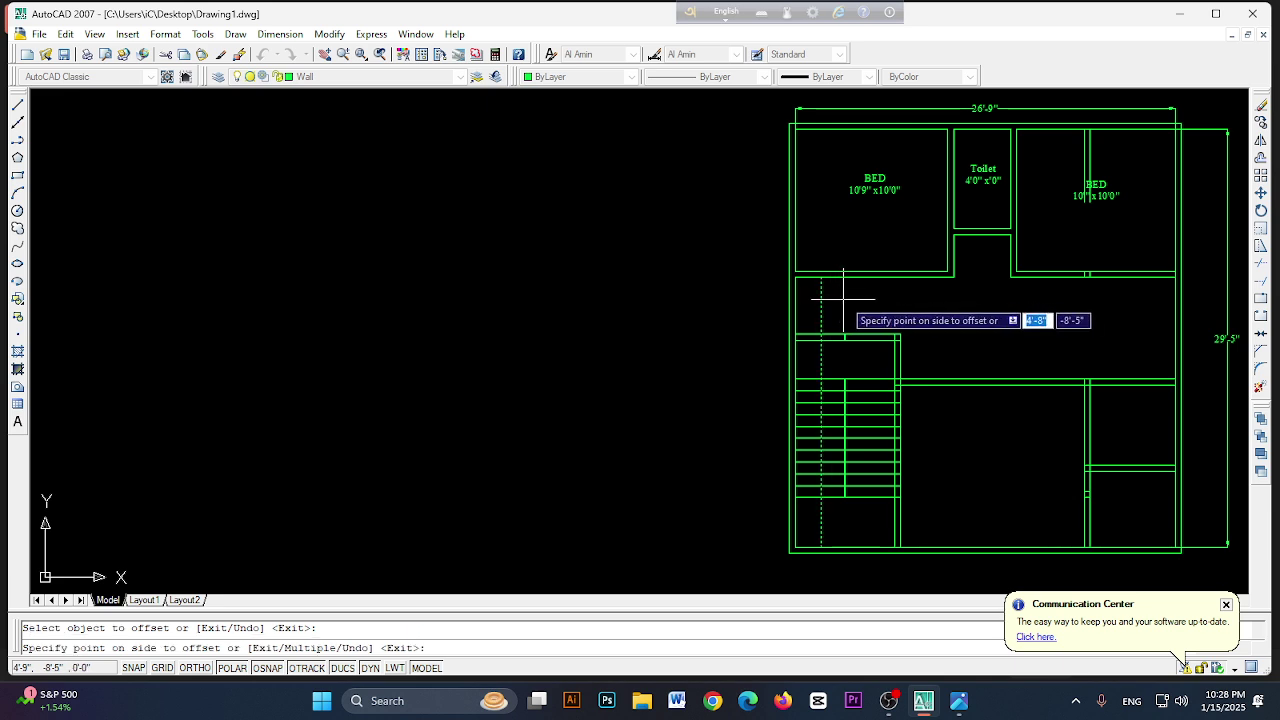
pyautogui.click(845, 298)
pyautogui.click(847, 285)
pyautogui.click(873, 313)
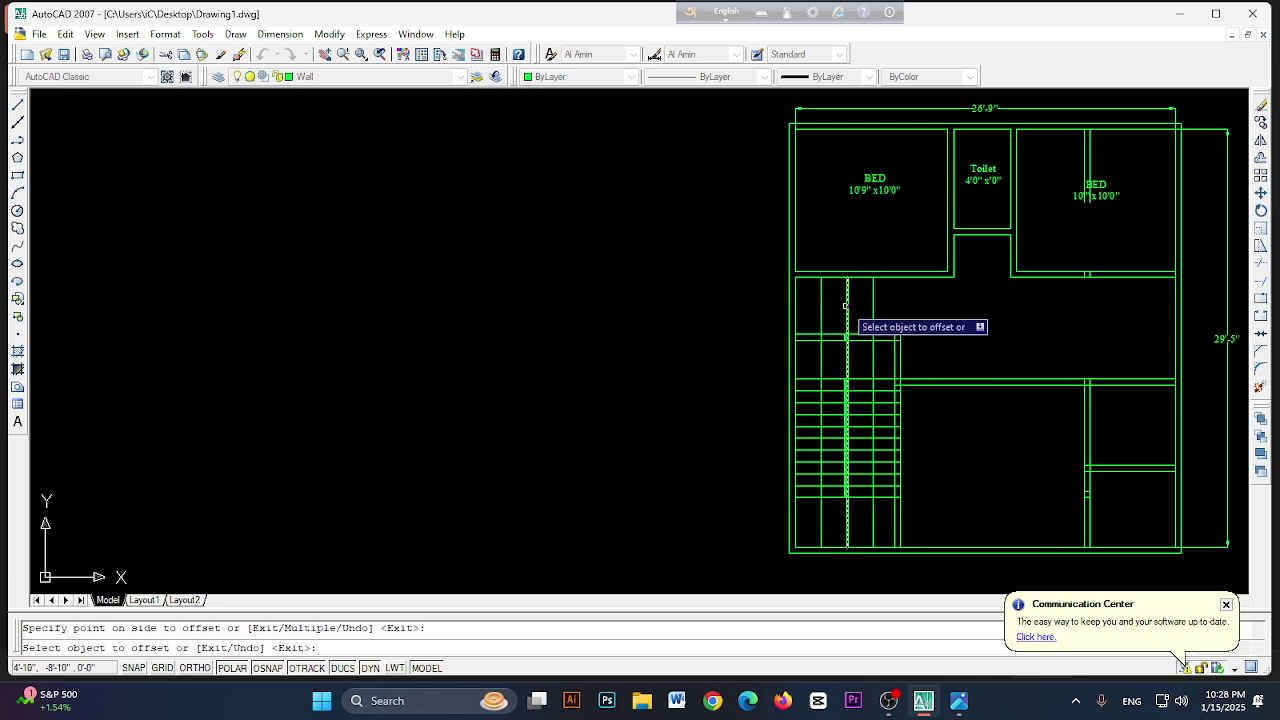
pyautogui.press('Escape')
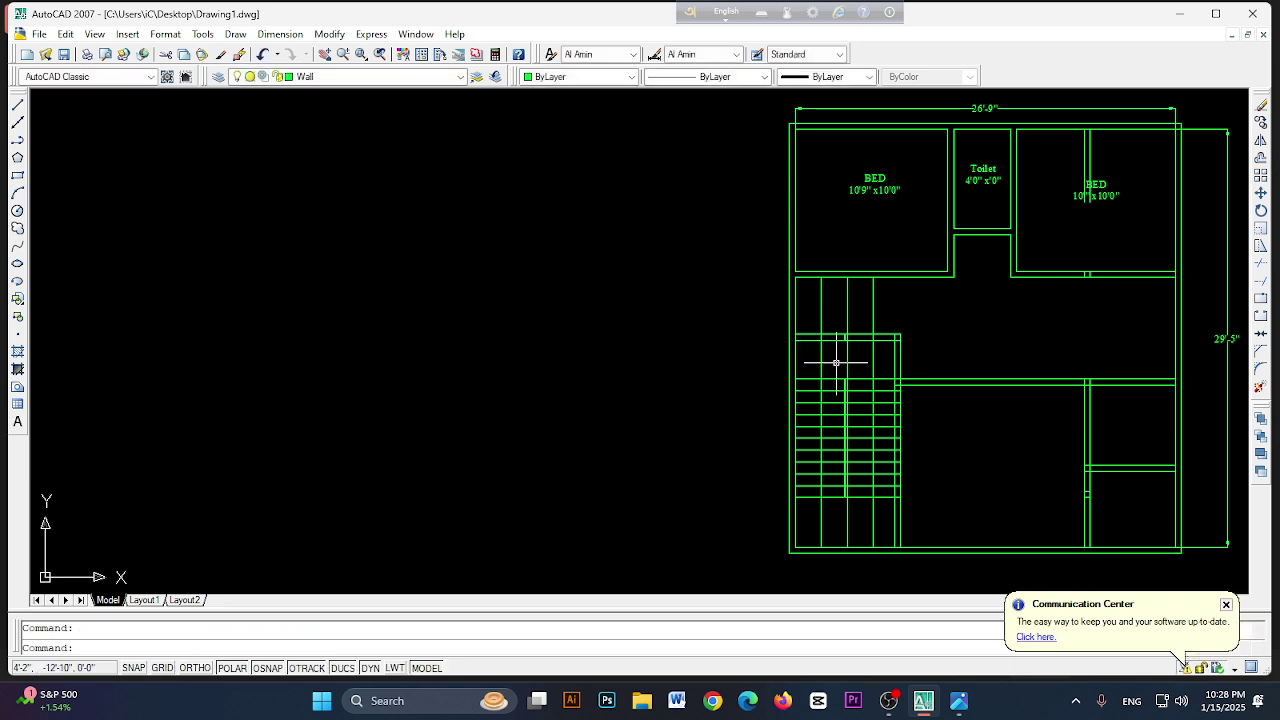
pyautogui.click(847, 312)
pyautogui.press('Delete')
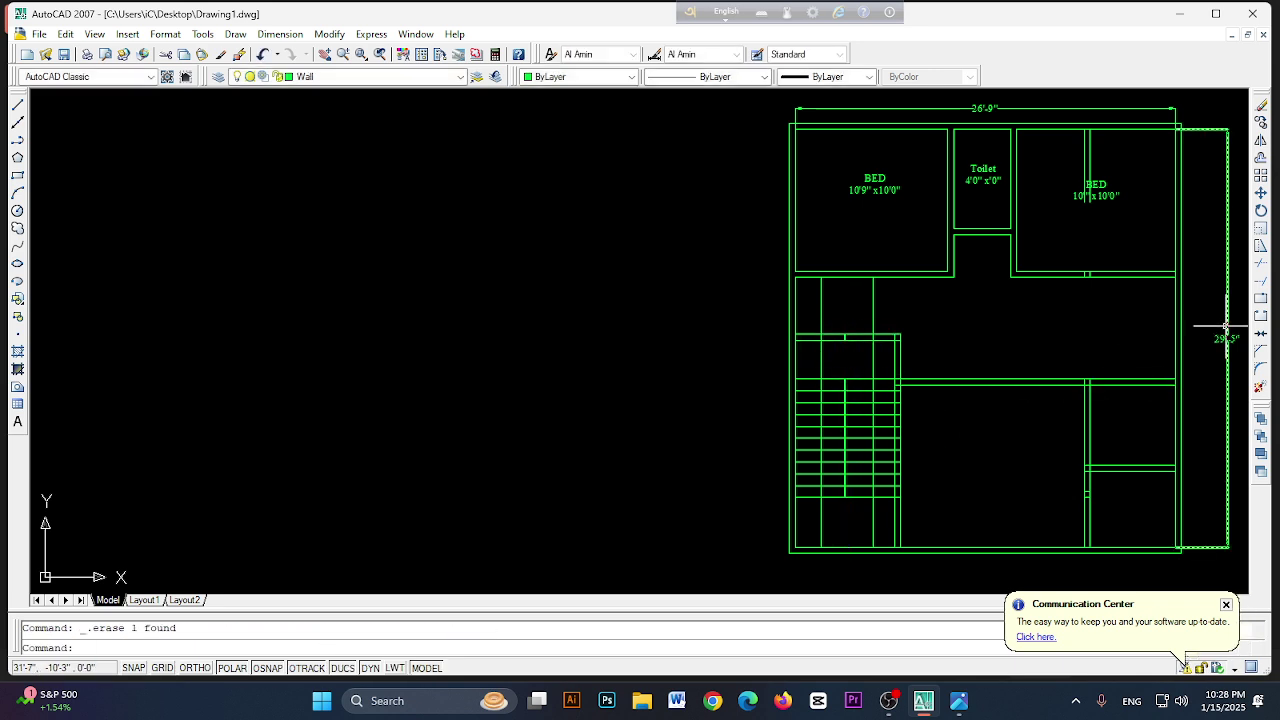
# - Trim both walking lines off the hall and both landings, and remove the right line's part across the top three treads
pyautogui.click(1262, 266)
pyautogui.press('Return')
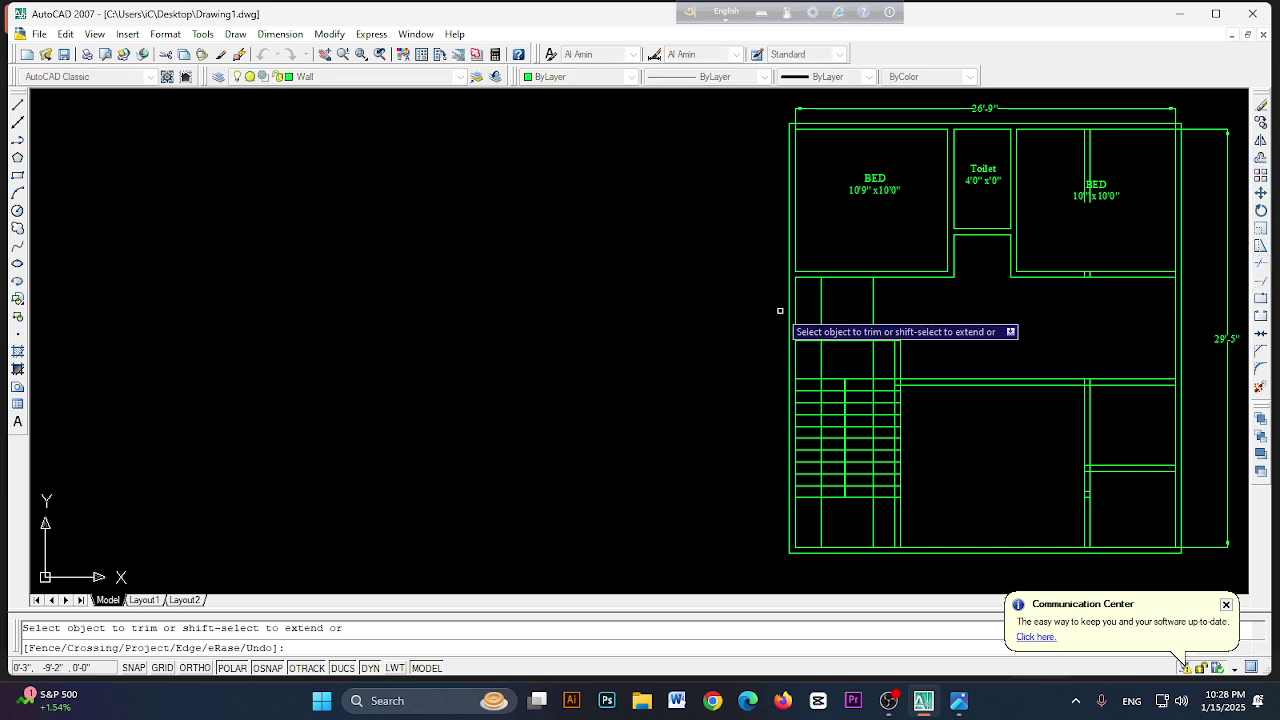
pyautogui.click(872, 300)
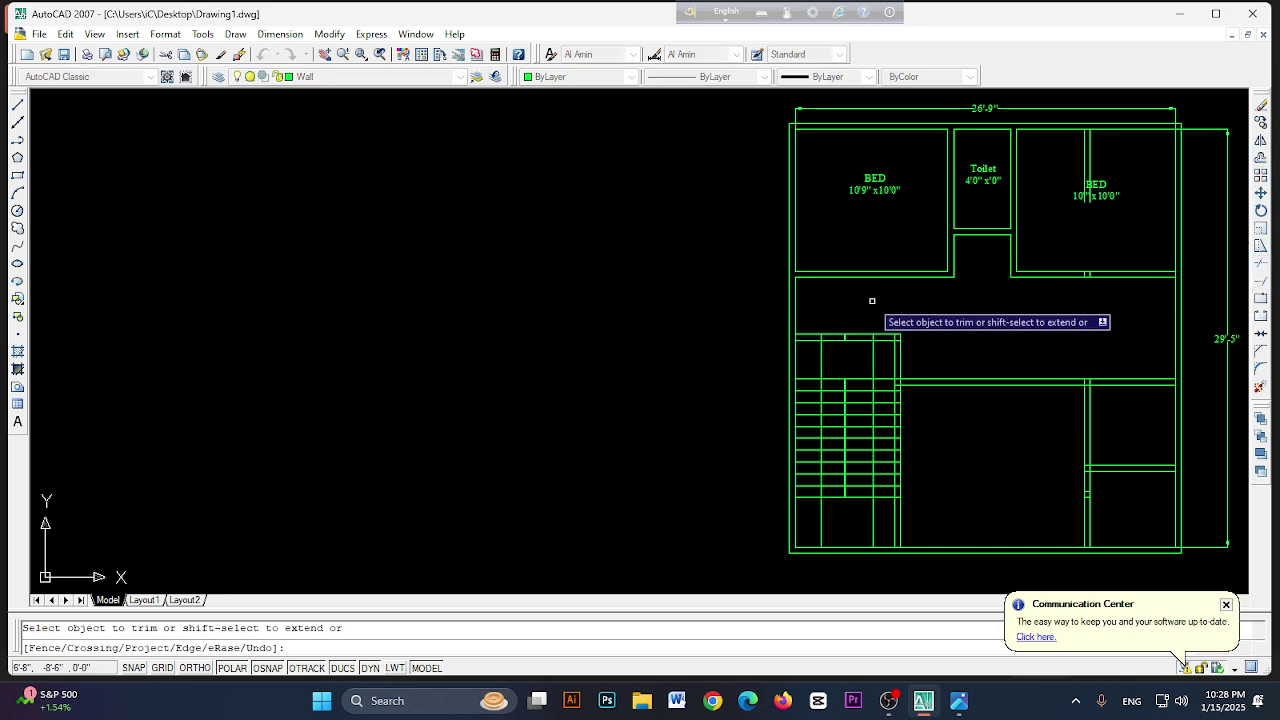
pyautogui.click(873, 358)
pyautogui.click(822, 359)
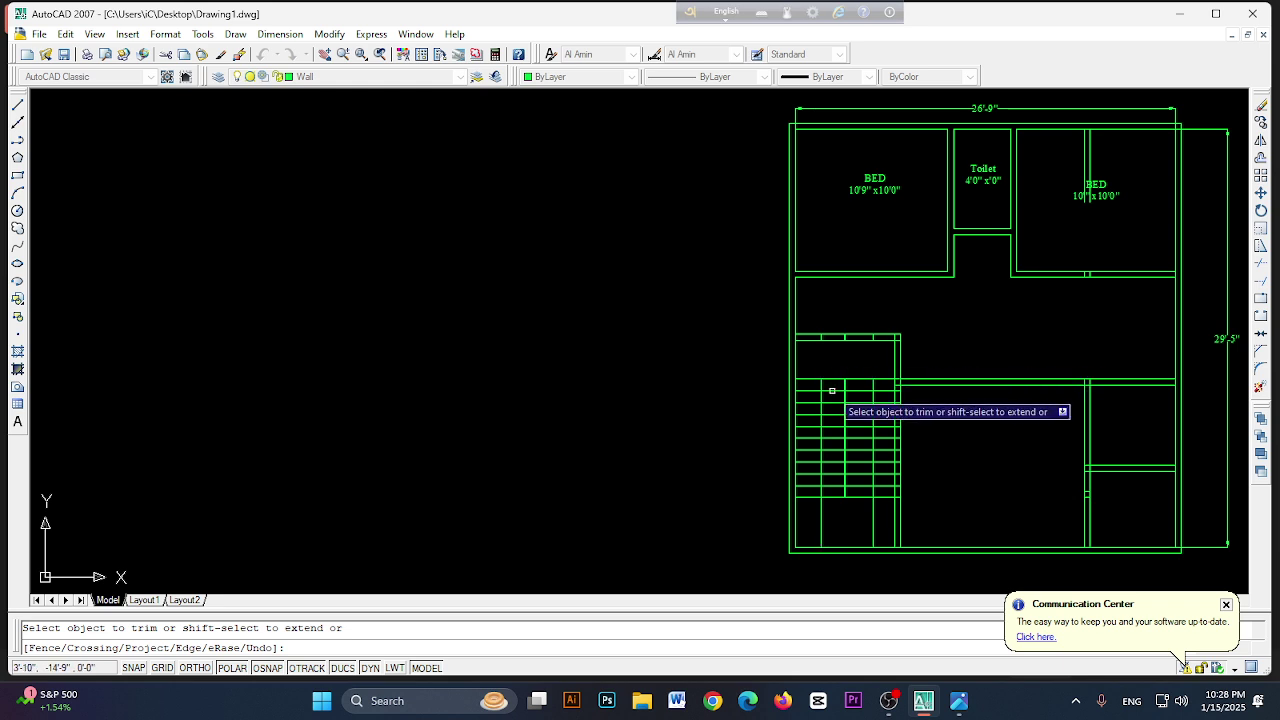
pyautogui.click(821, 512)
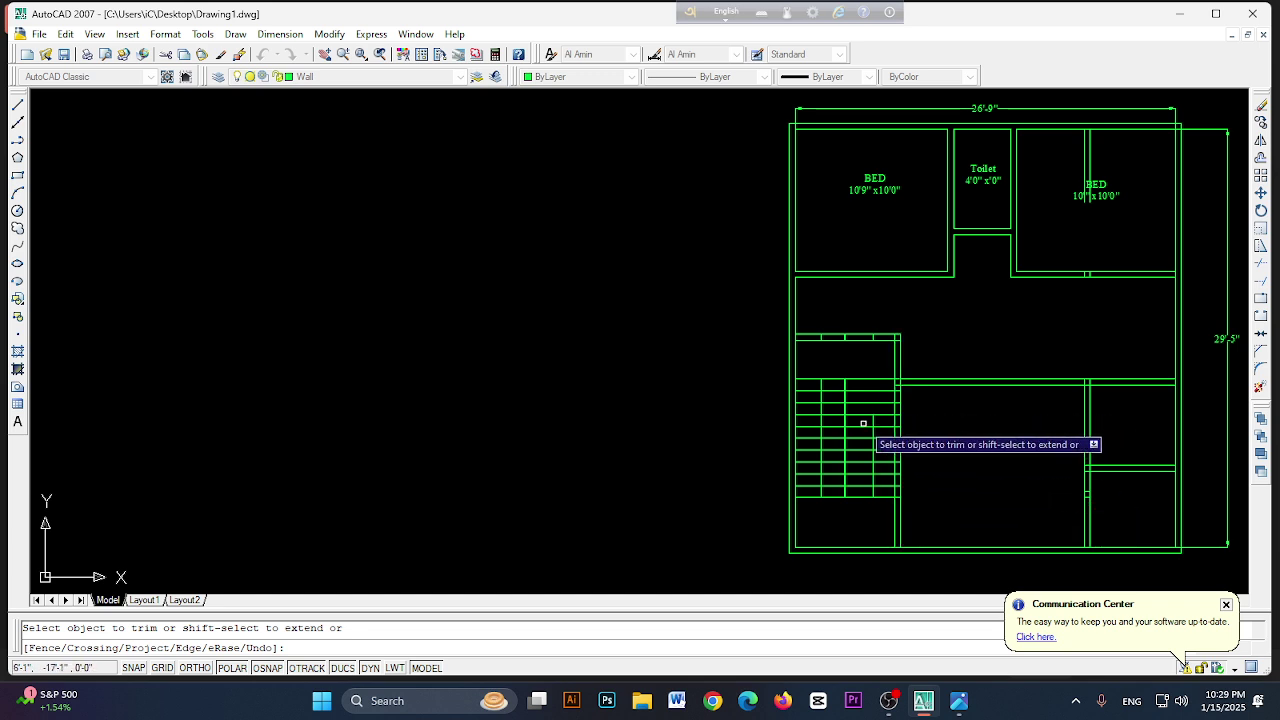
# - Try drawing a slanted break line across the right flight, from the central divider to the stair's outer wall line one tread higher
pyautogui.click(17, 104)
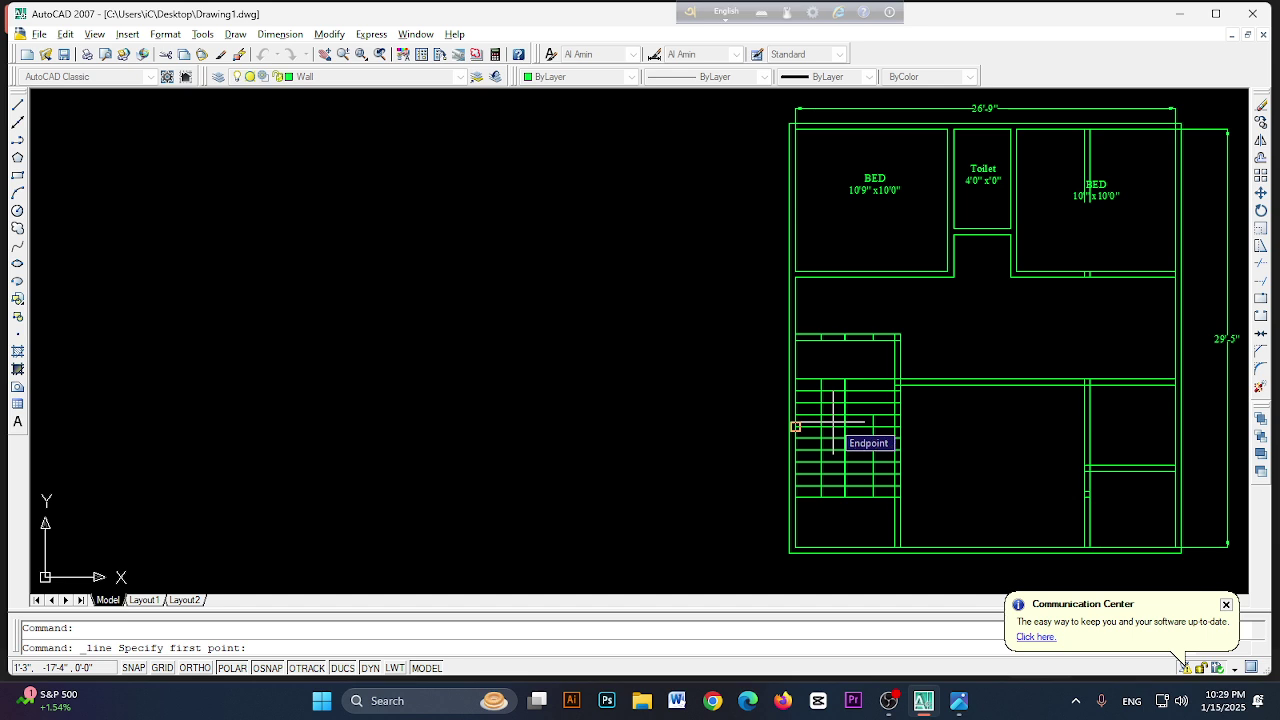
pyautogui.scroll(5, 912, 422)
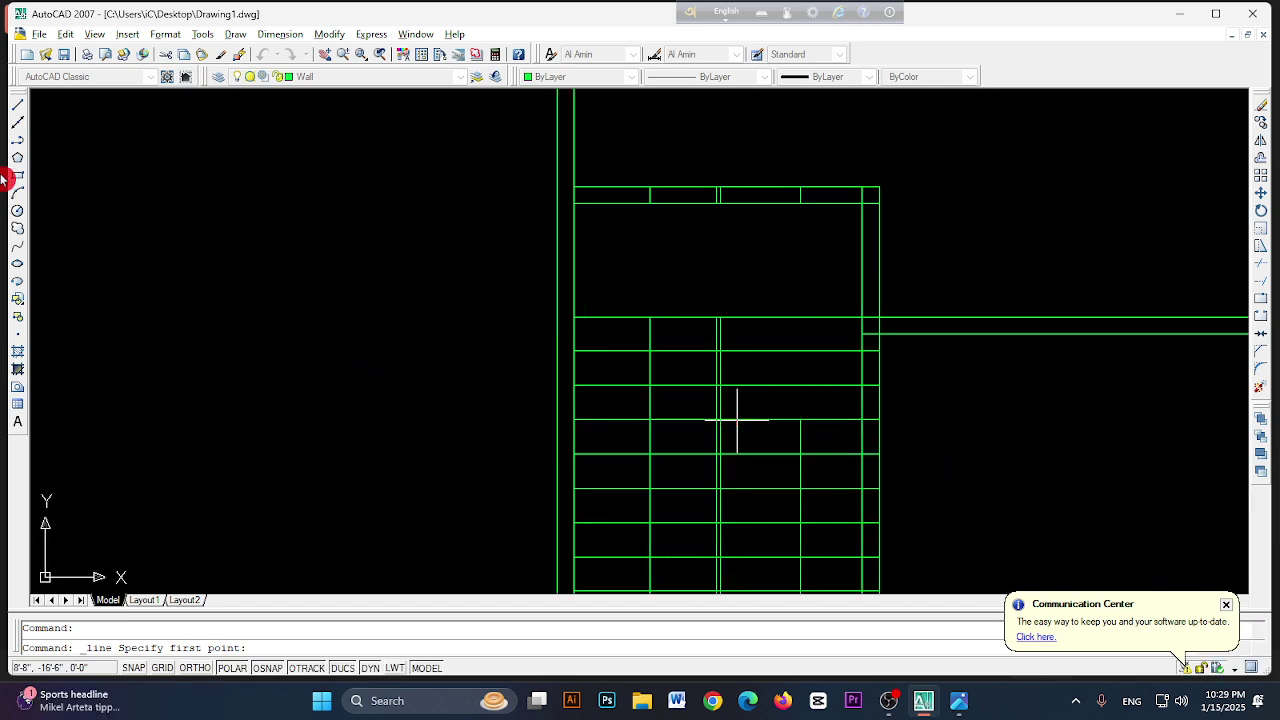
pyautogui.click(720, 419)
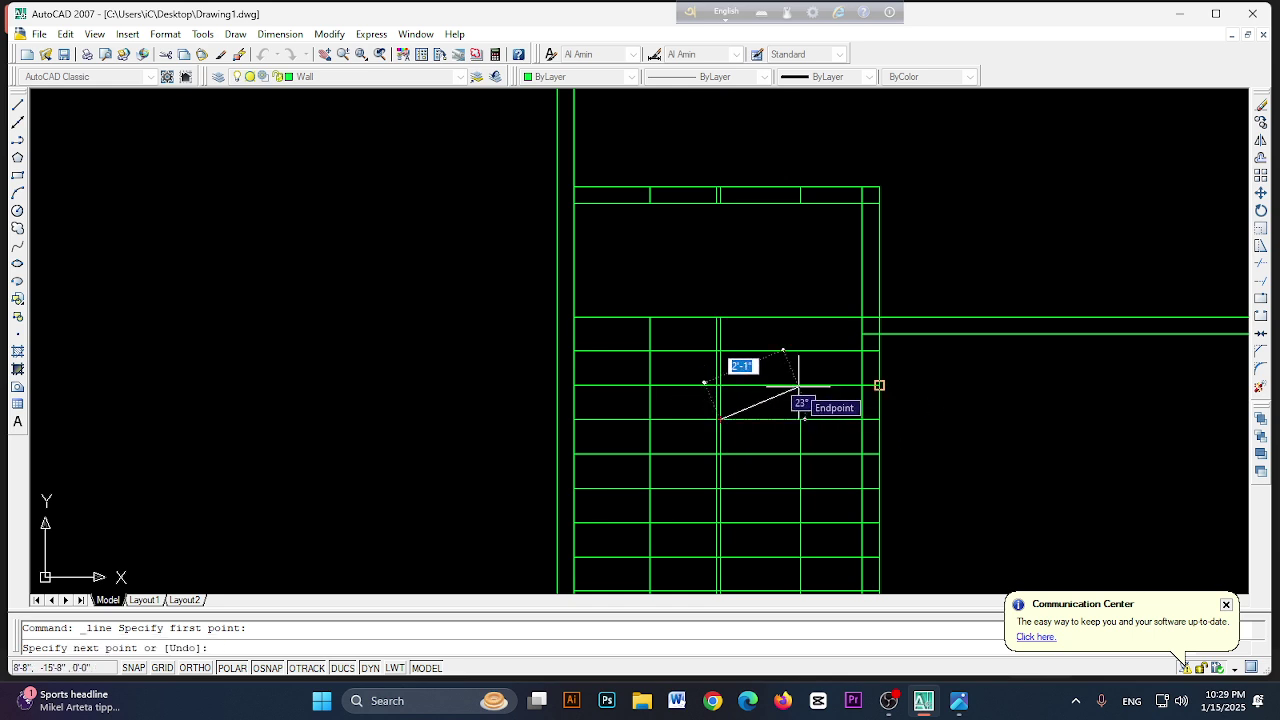
pyautogui.click(879, 385)
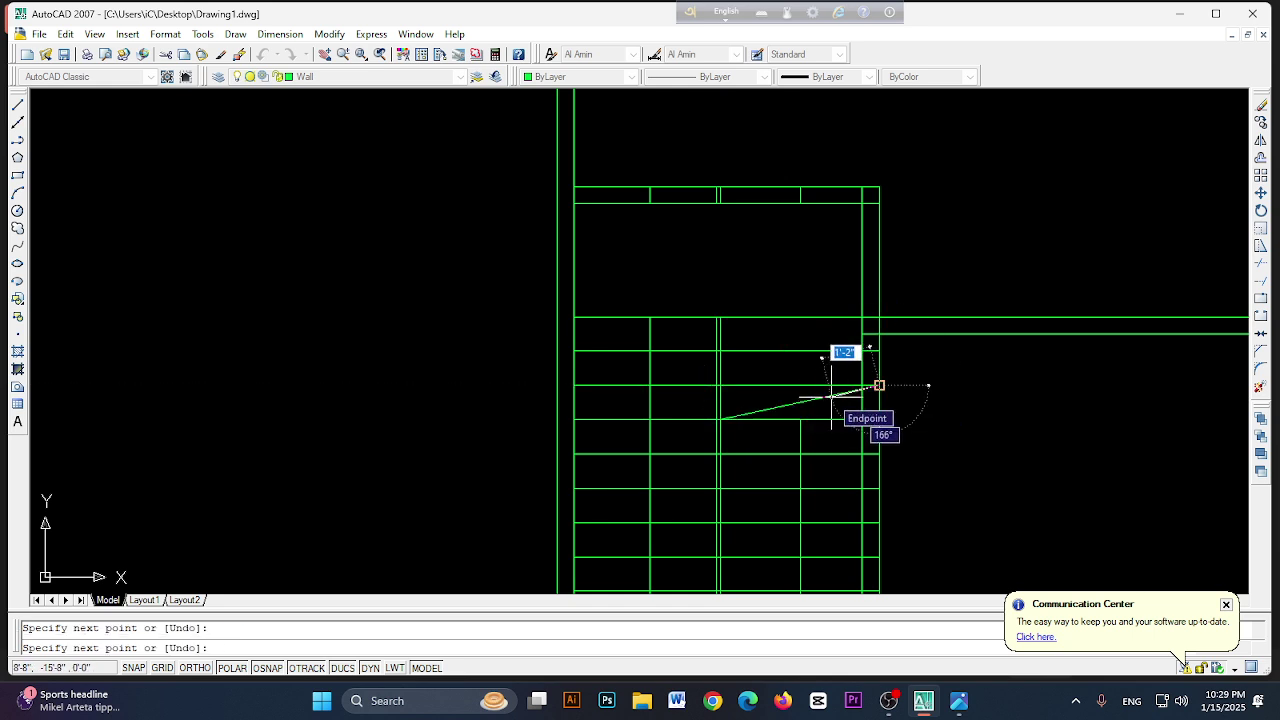
pyautogui.press('Down')
pyautogui.press('Return')
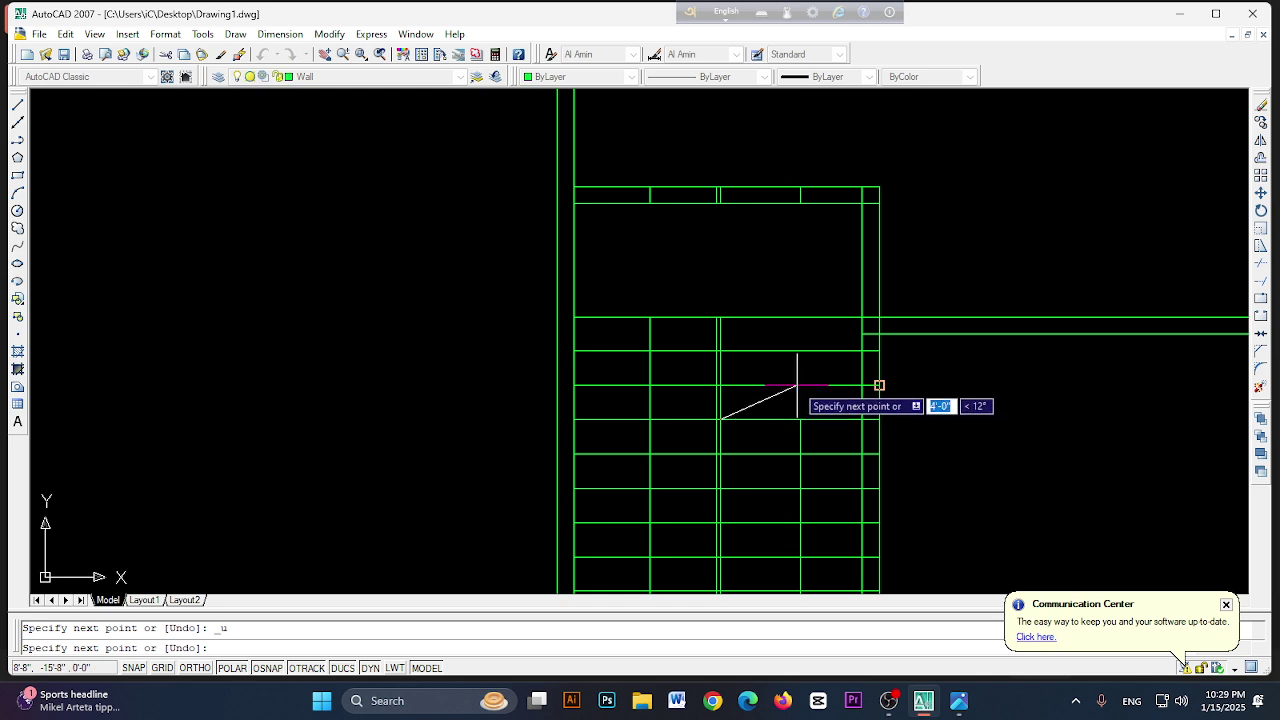
pyautogui.click(798, 385)
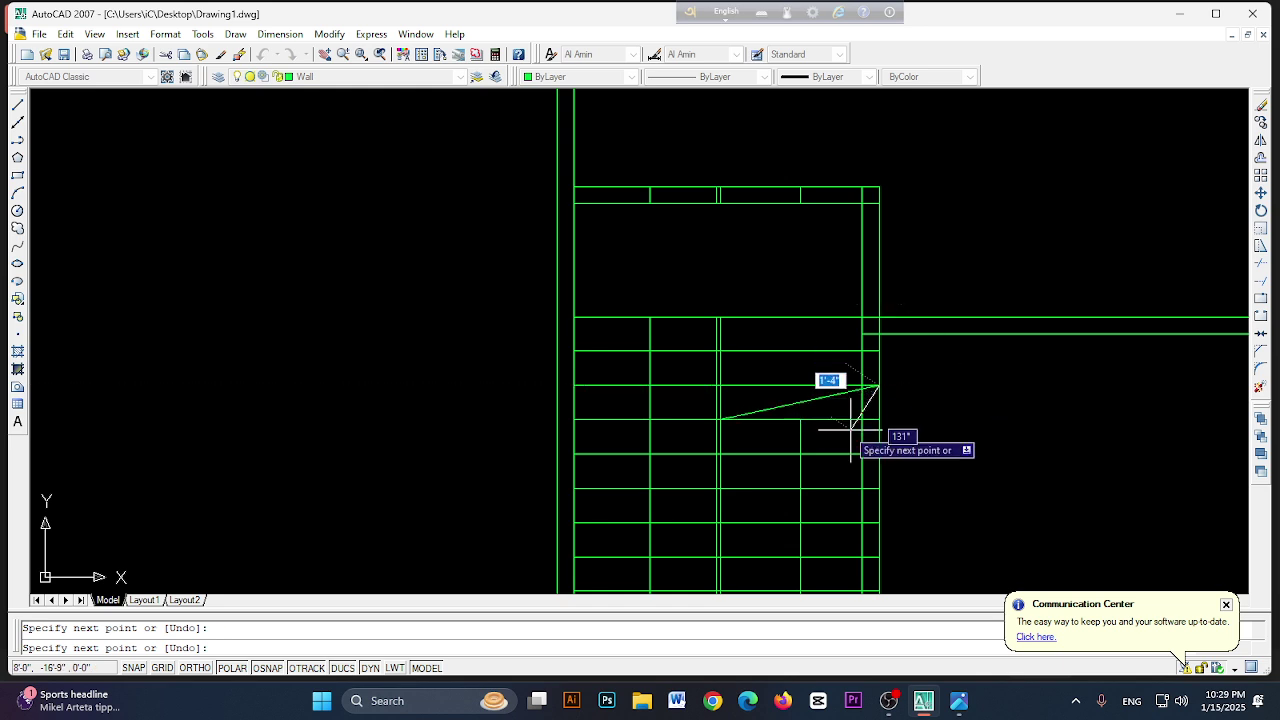
pyautogui.click(1034, 418)
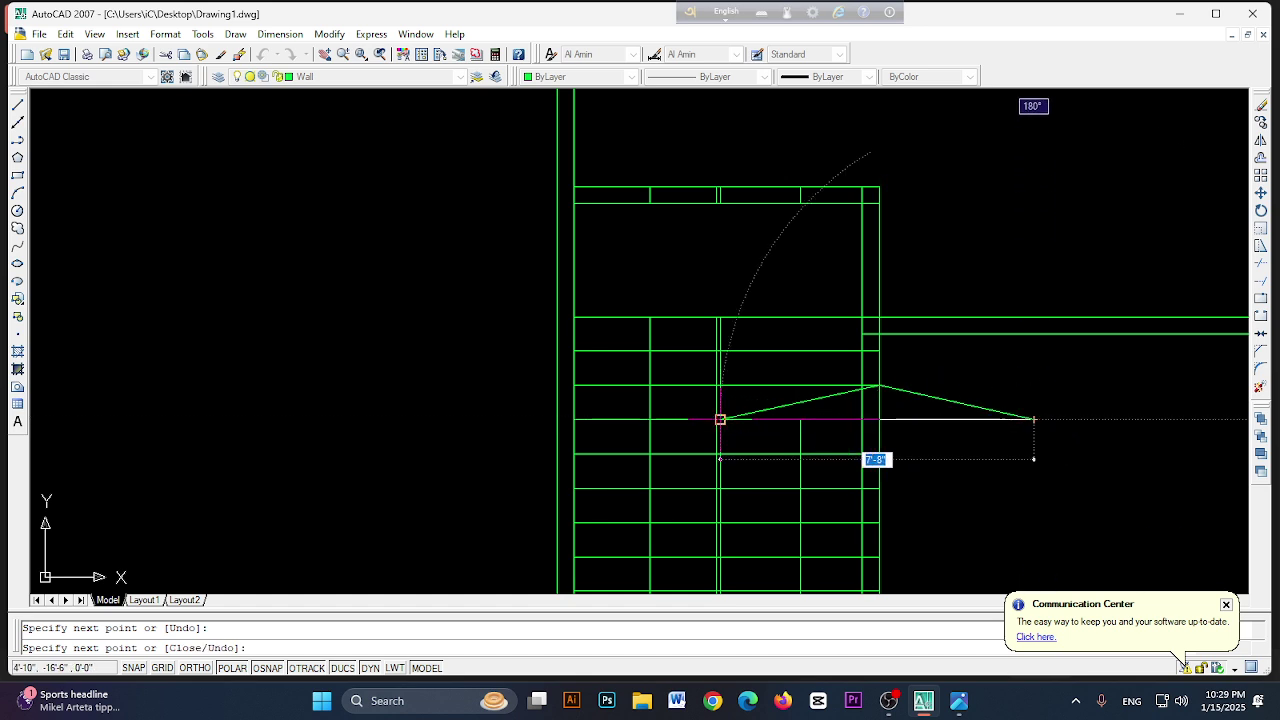
pyautogui.click(720, 419)
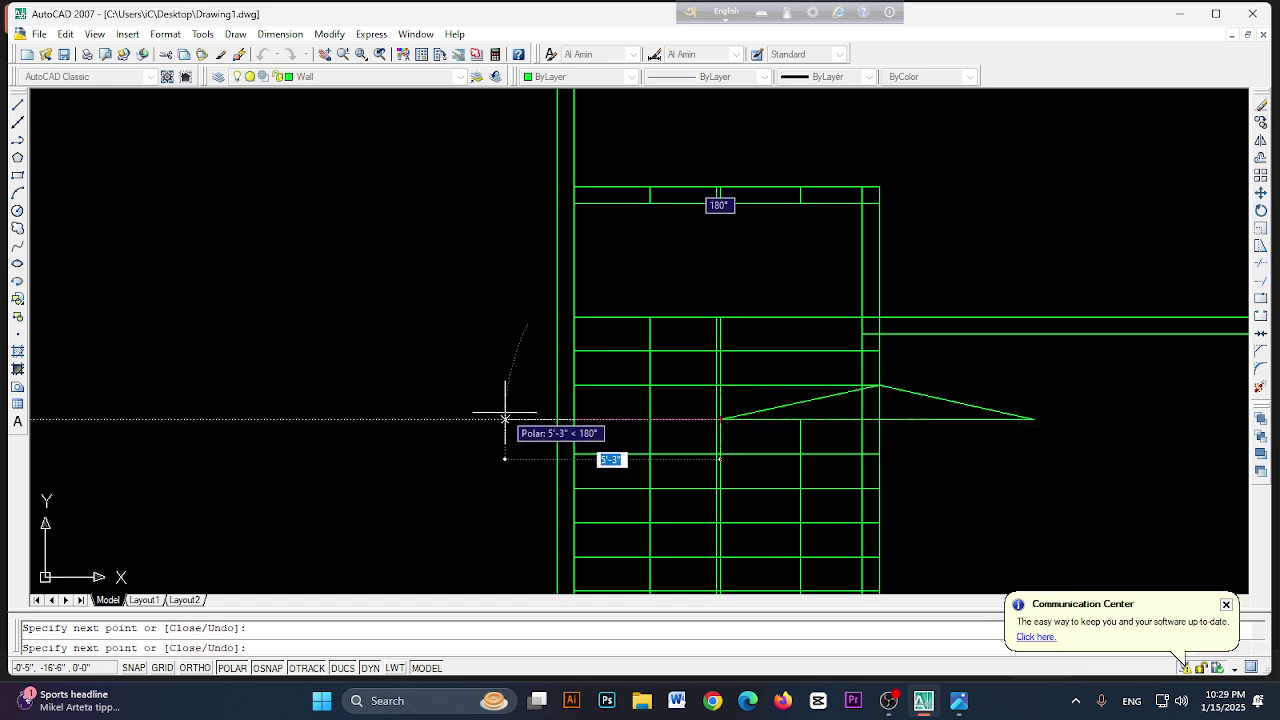
pyautogui.press('Escape')
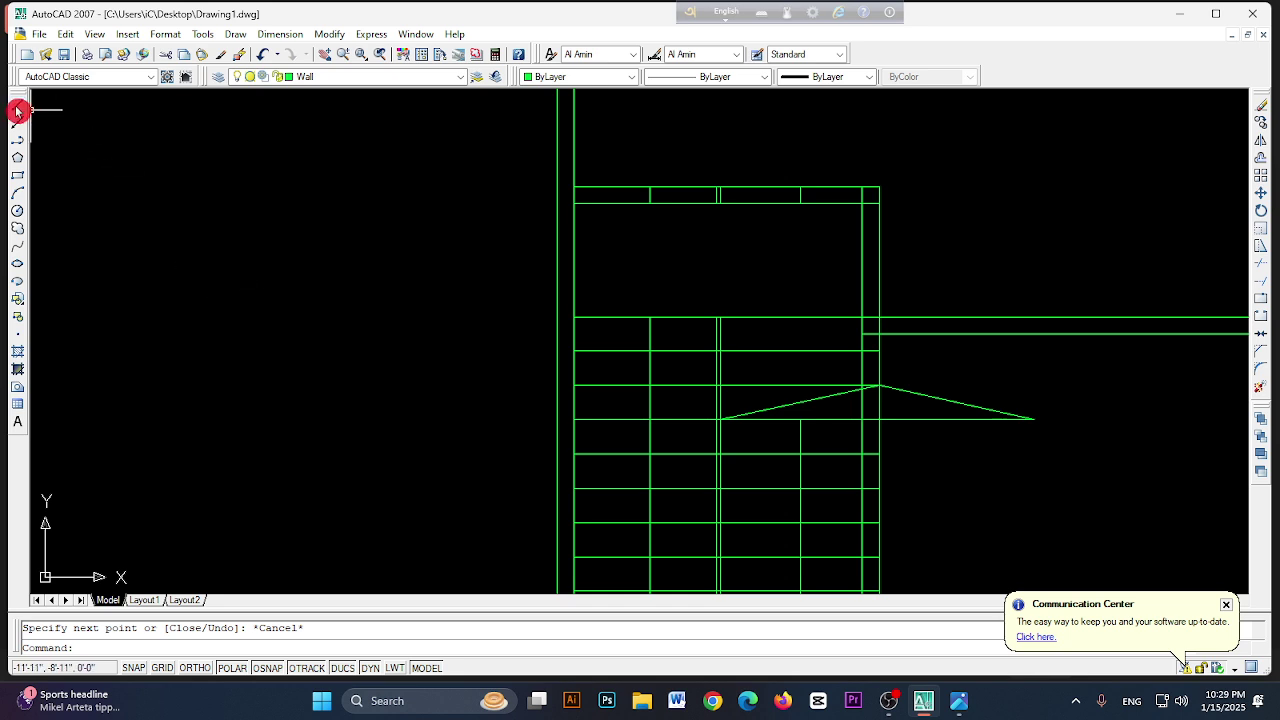
# - Erase the three trial lines that form the flat triangle across the right flight
pyautogui.click(1030, 419)
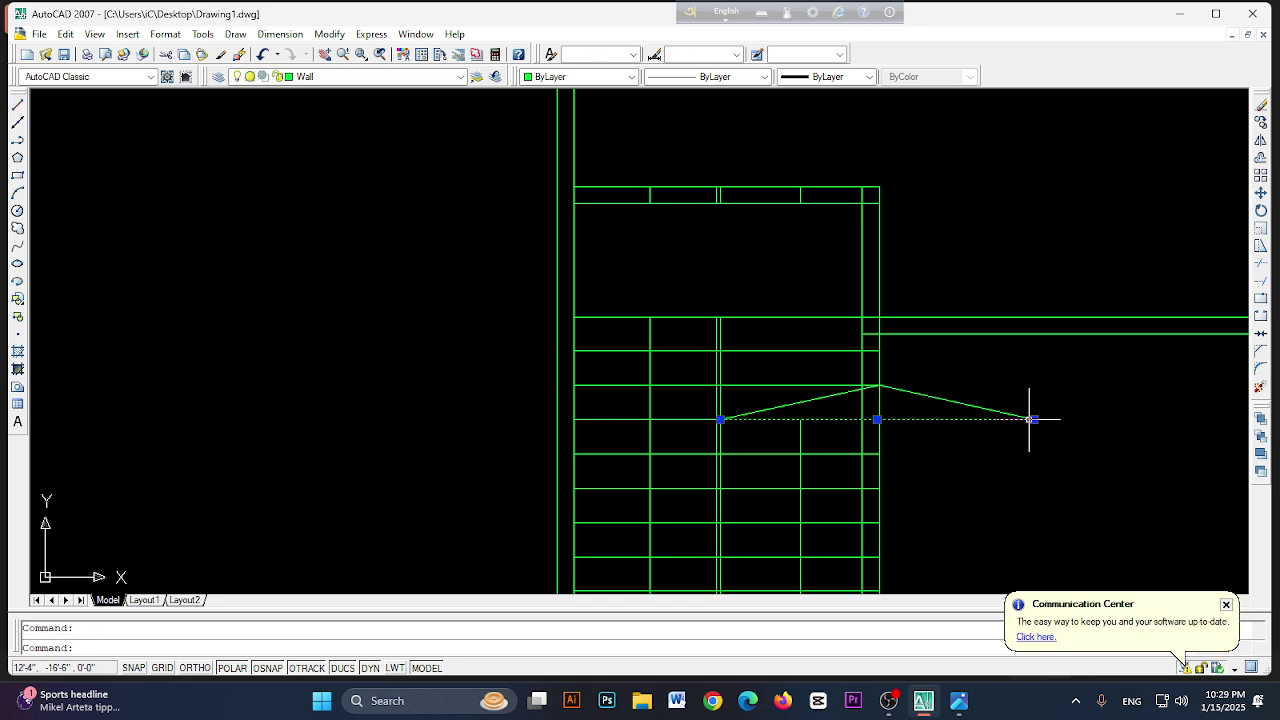
pyautogui.click(1033, 419)
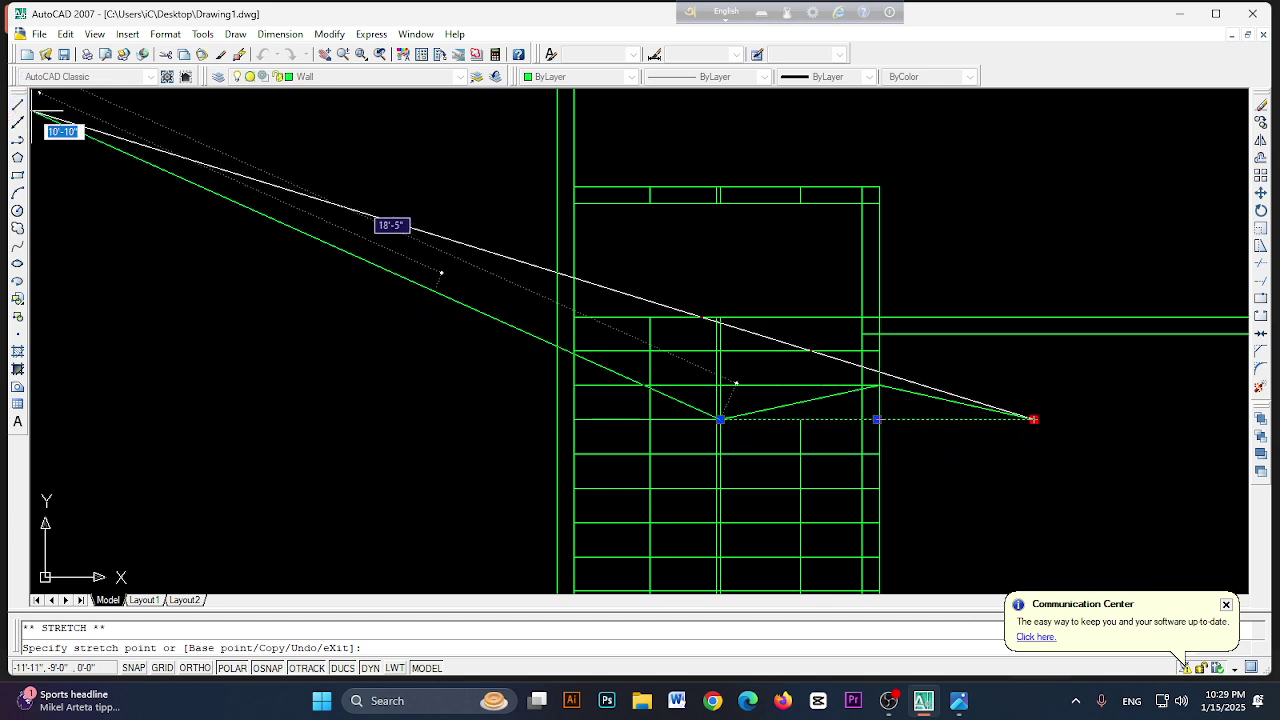
pyautogui.press('Escape')
pyautogui.click(1018, 416)
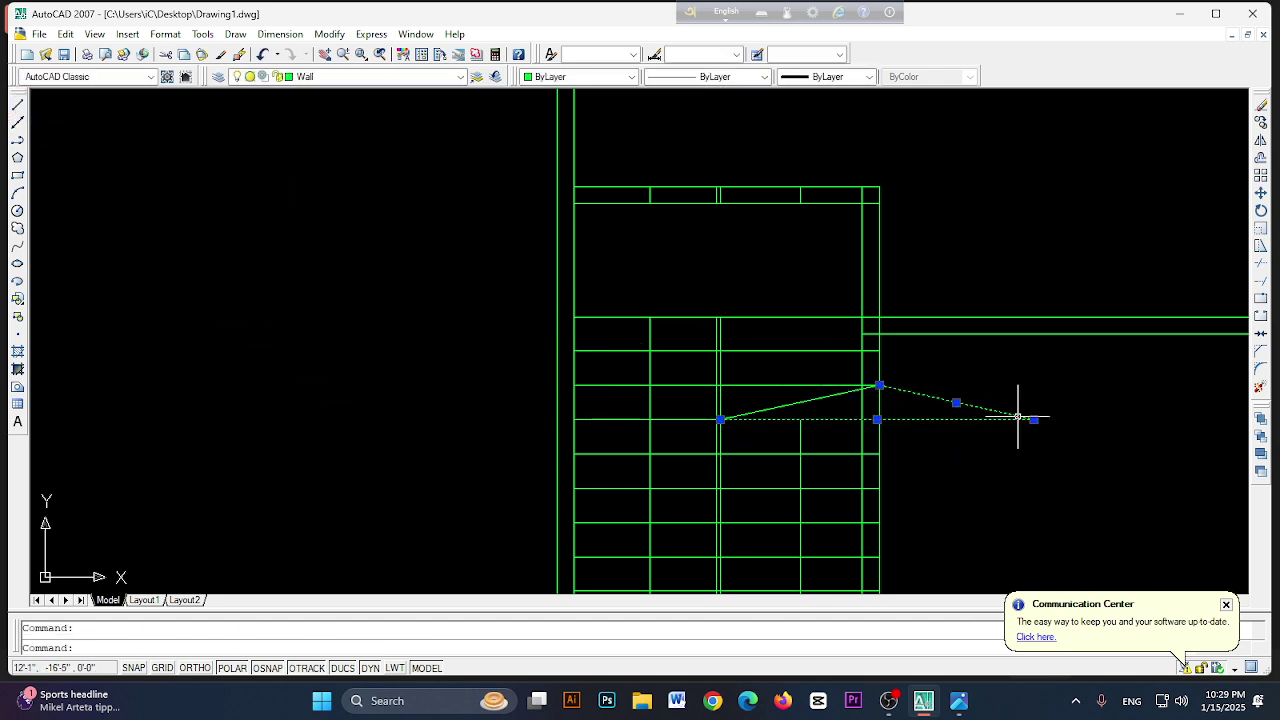
pyautogui.press('Delete')
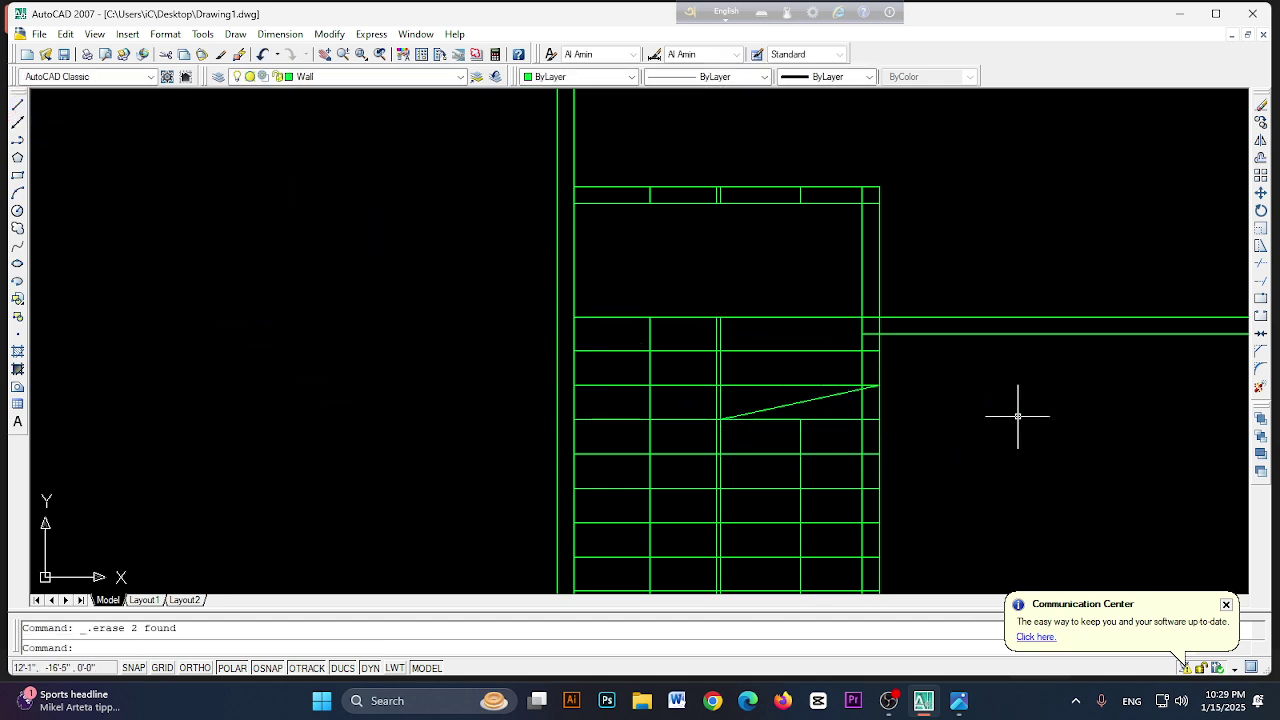
pyautogui.click(821, 402)
pyautogui.press('Delete')
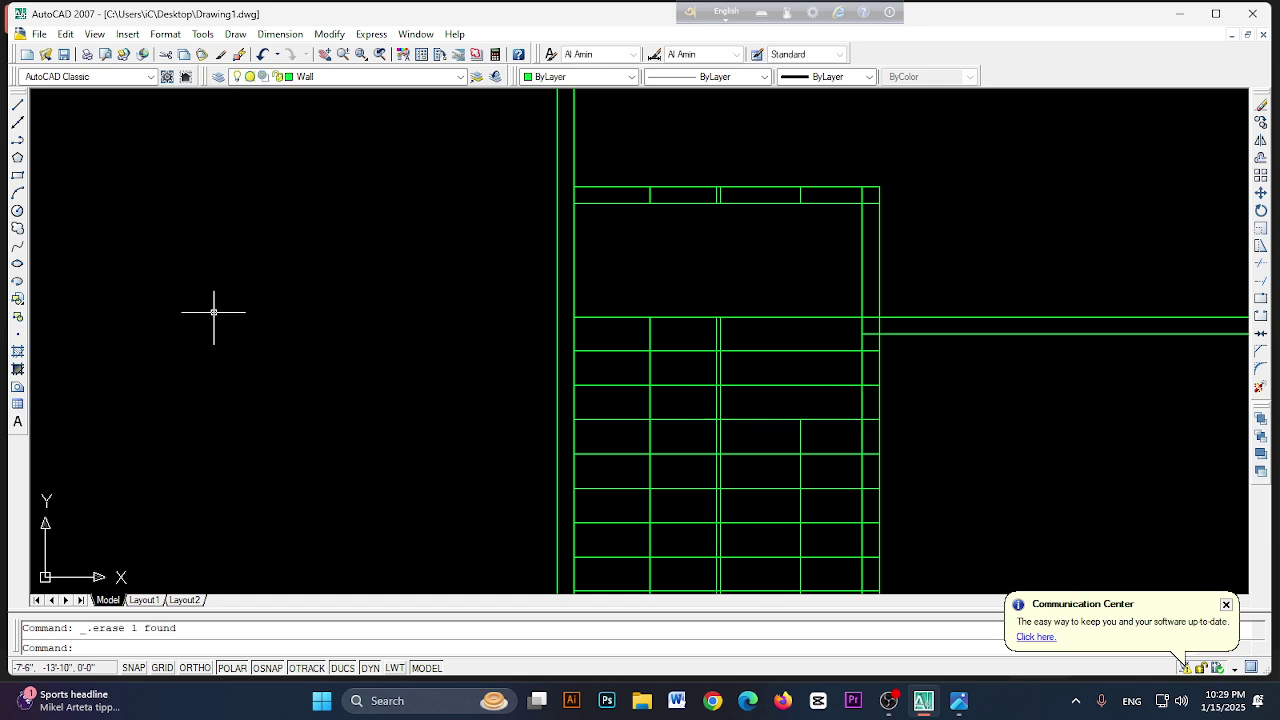
# - Try the slanted line from the divider to the outer wall again, undo its segment and cancel the line
pyautogui.click(17, 105)
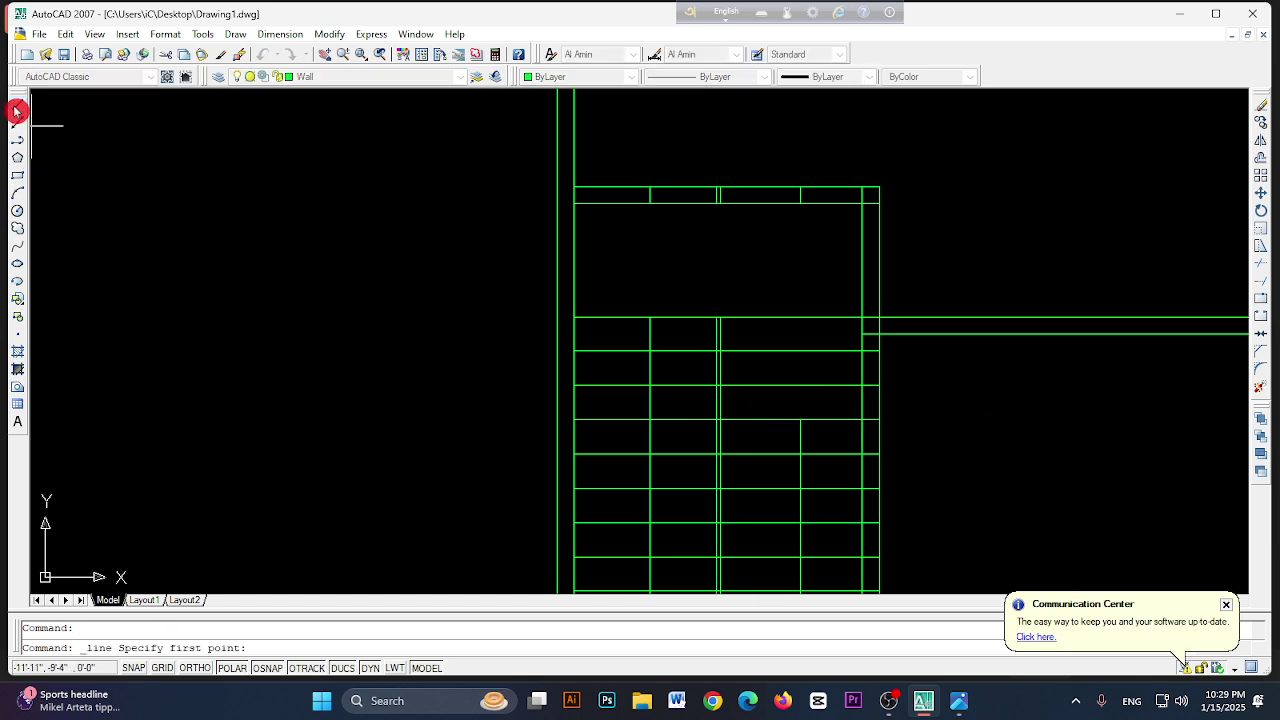
pyautogui.click(720, 419)
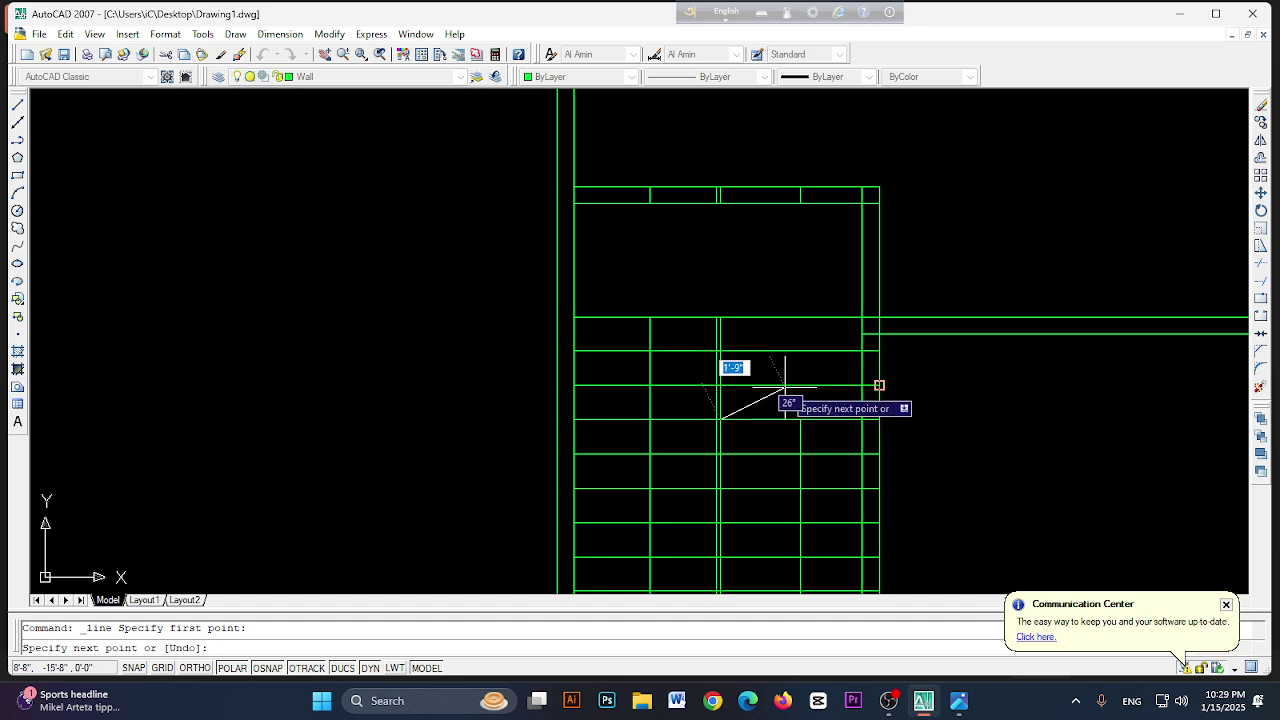
pyautogui.click(877, 385)
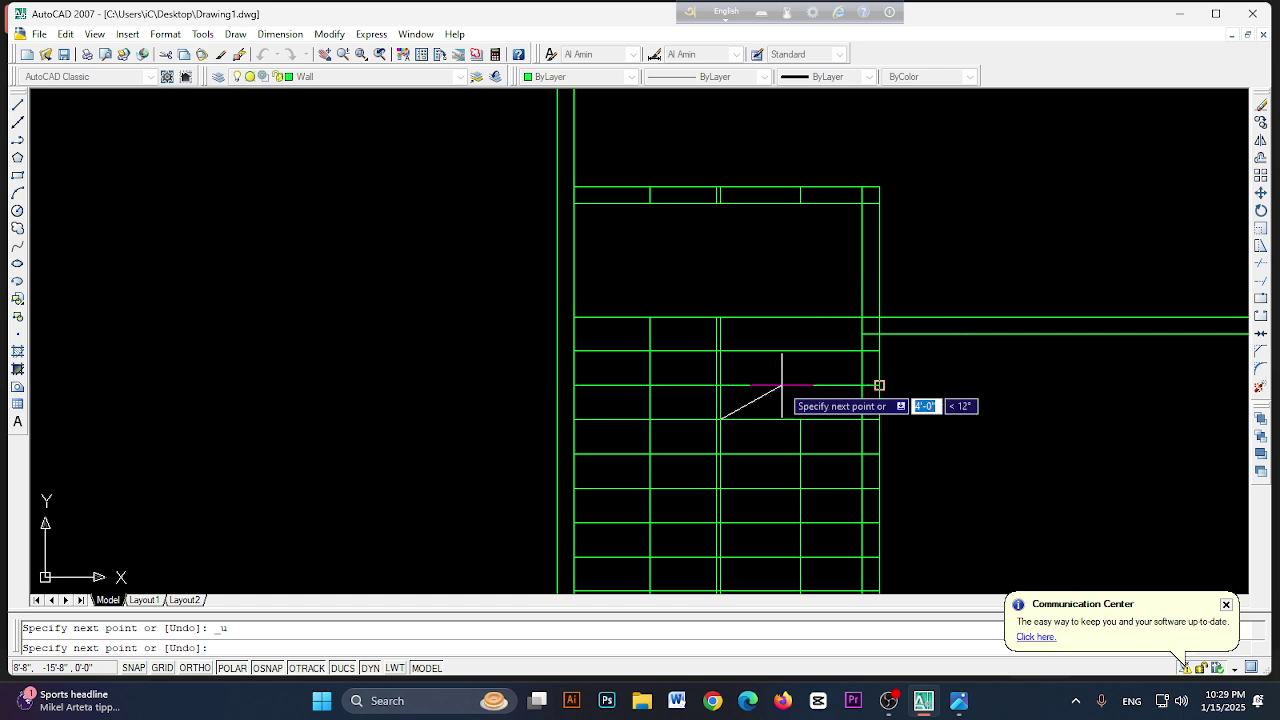
pyautogui.write('u')
pyautogui.press('Return')
pyautogui.press('Escape')
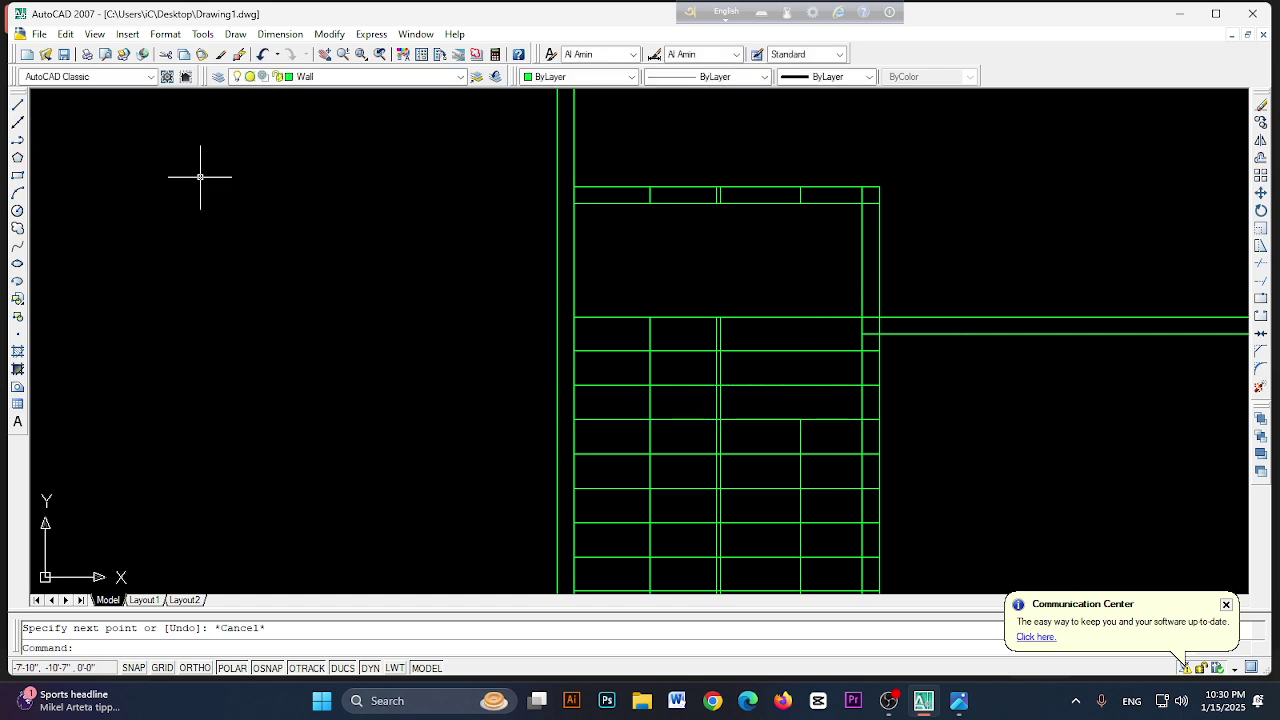
# - Try a three-point arc through the lower ends of both walking lines, ending in the lower landing, and undo it
pyautogui.click(1225, 608)
pyautogui.scroll(-5, 706, 340)
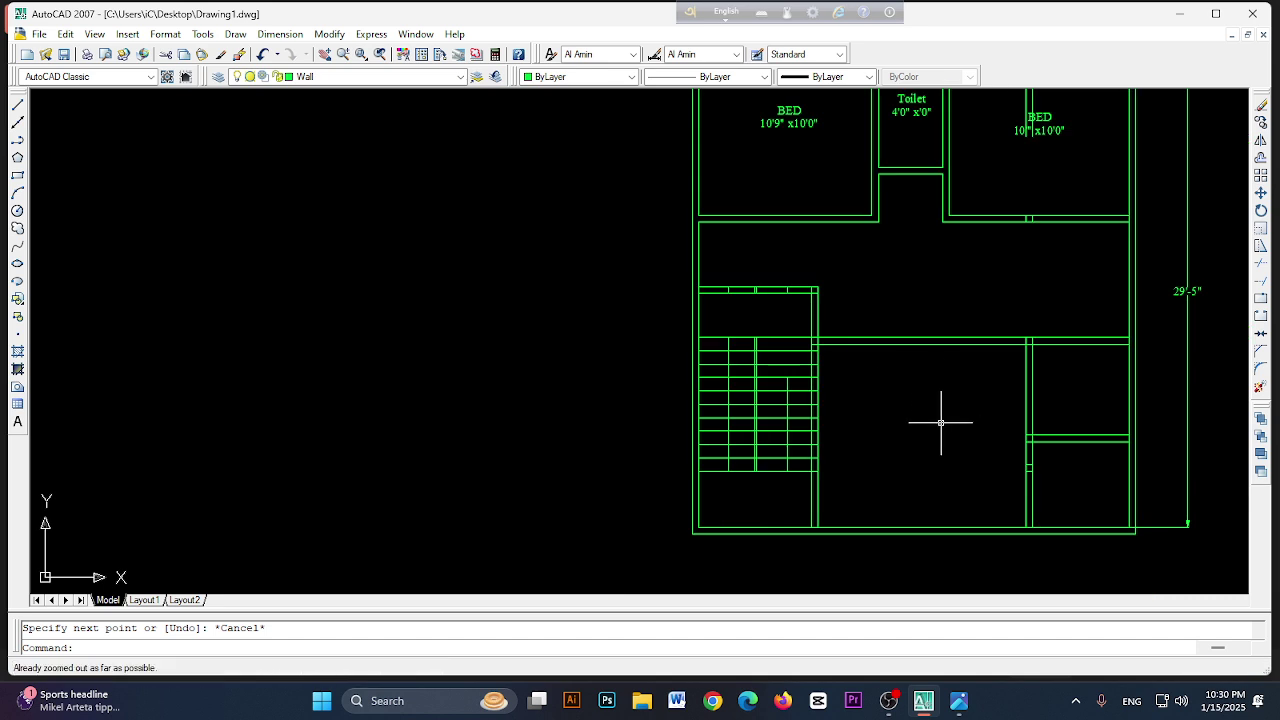
pyautogui.scroll(3, 940, 423)
pyautogui.scroll(-2, 834, 449)
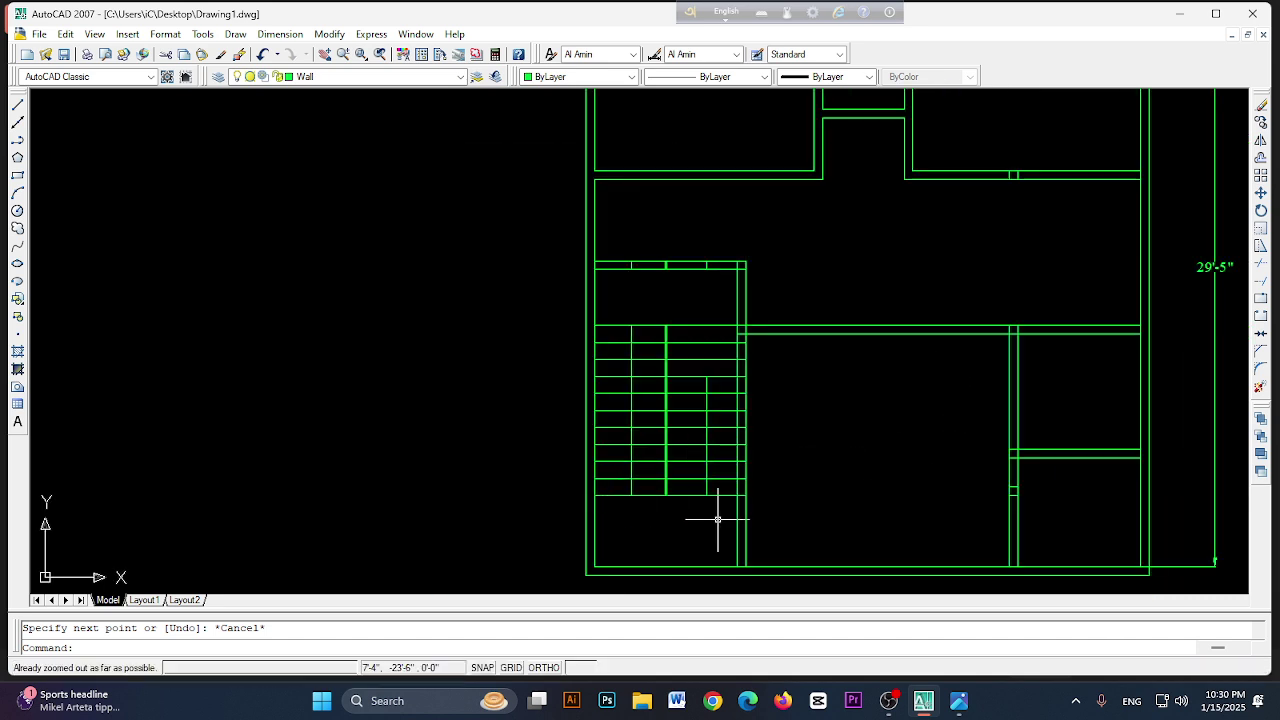
pyautogui.click(20, 200)
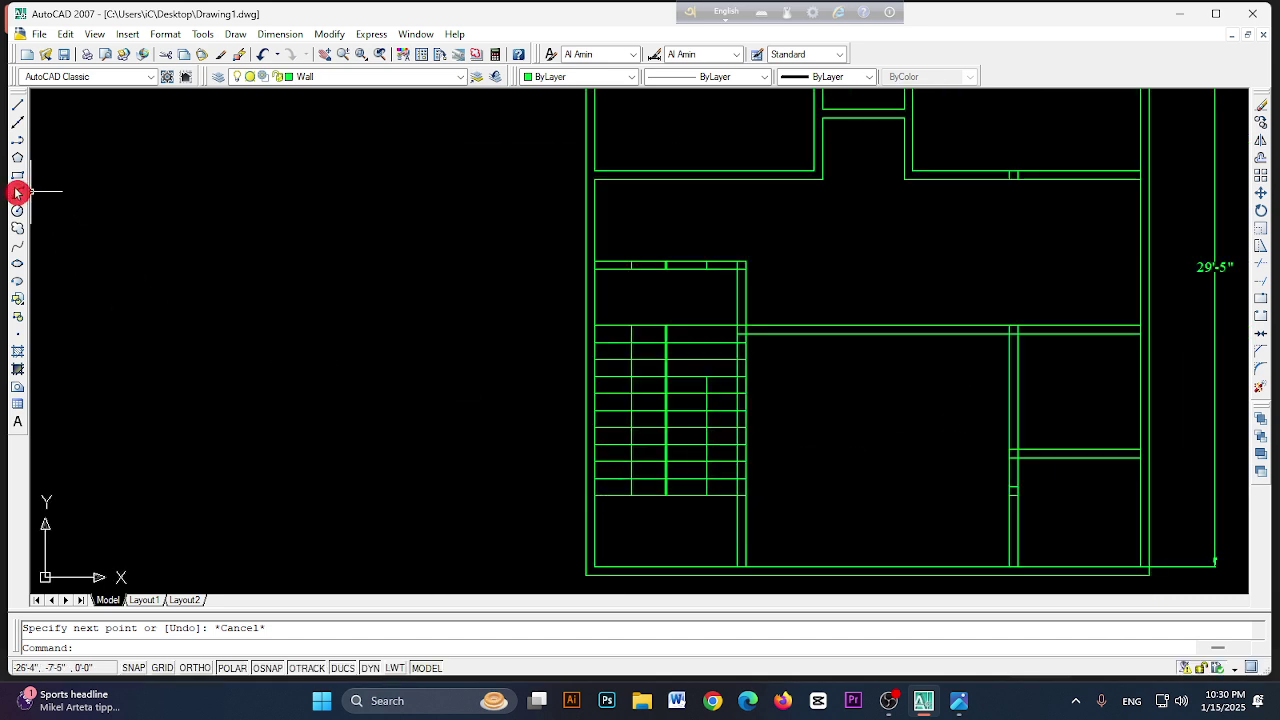
pyautogui.click(631, 495)
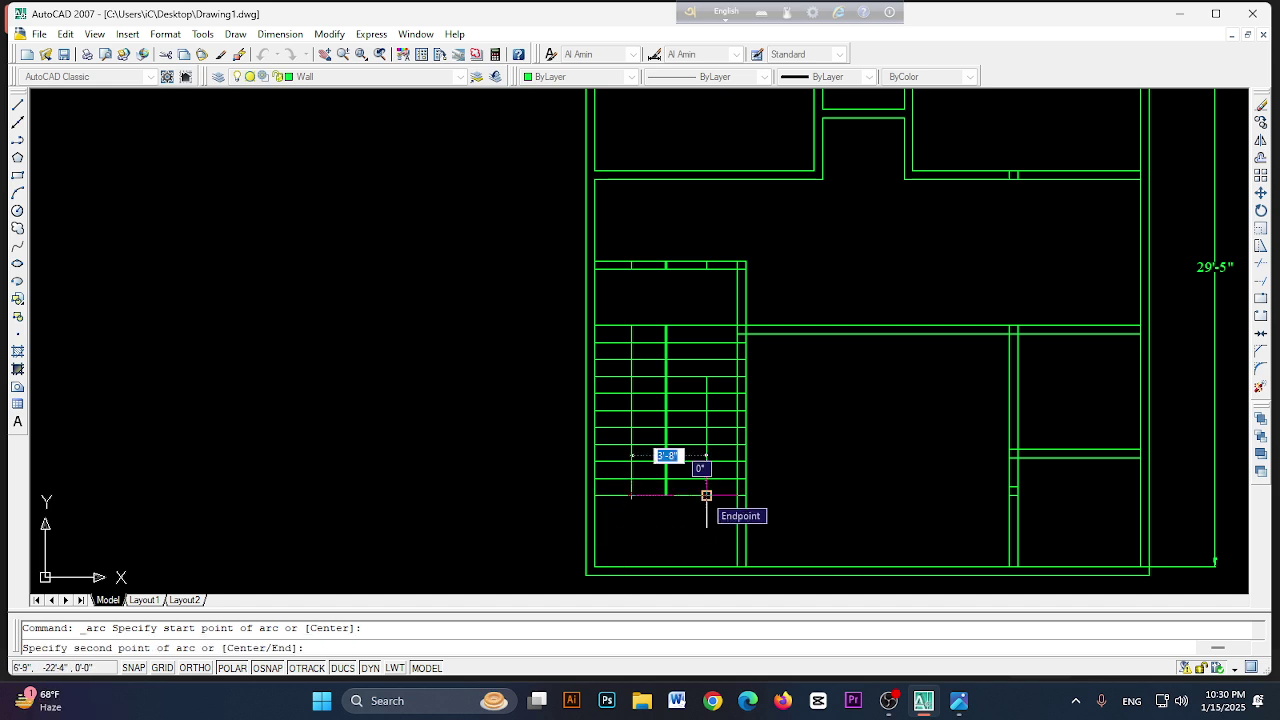
pyautogui.click(706, 495)
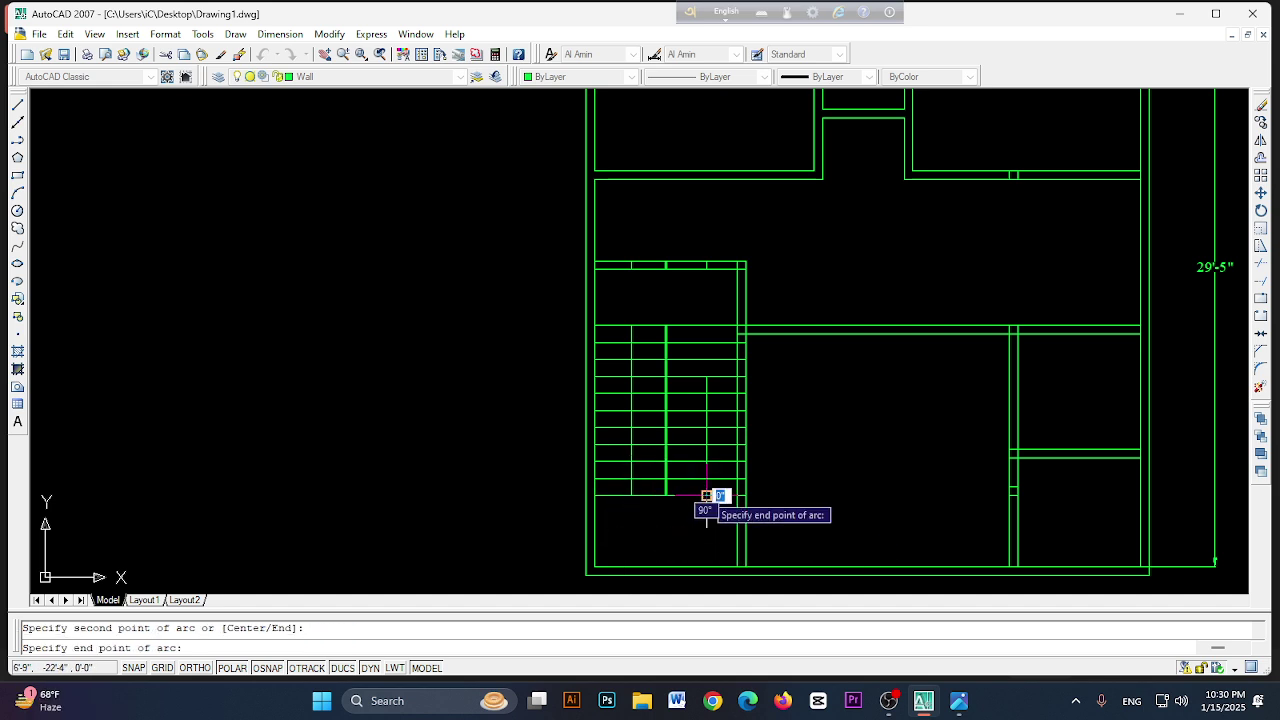
pyautogui.click(669, 541)
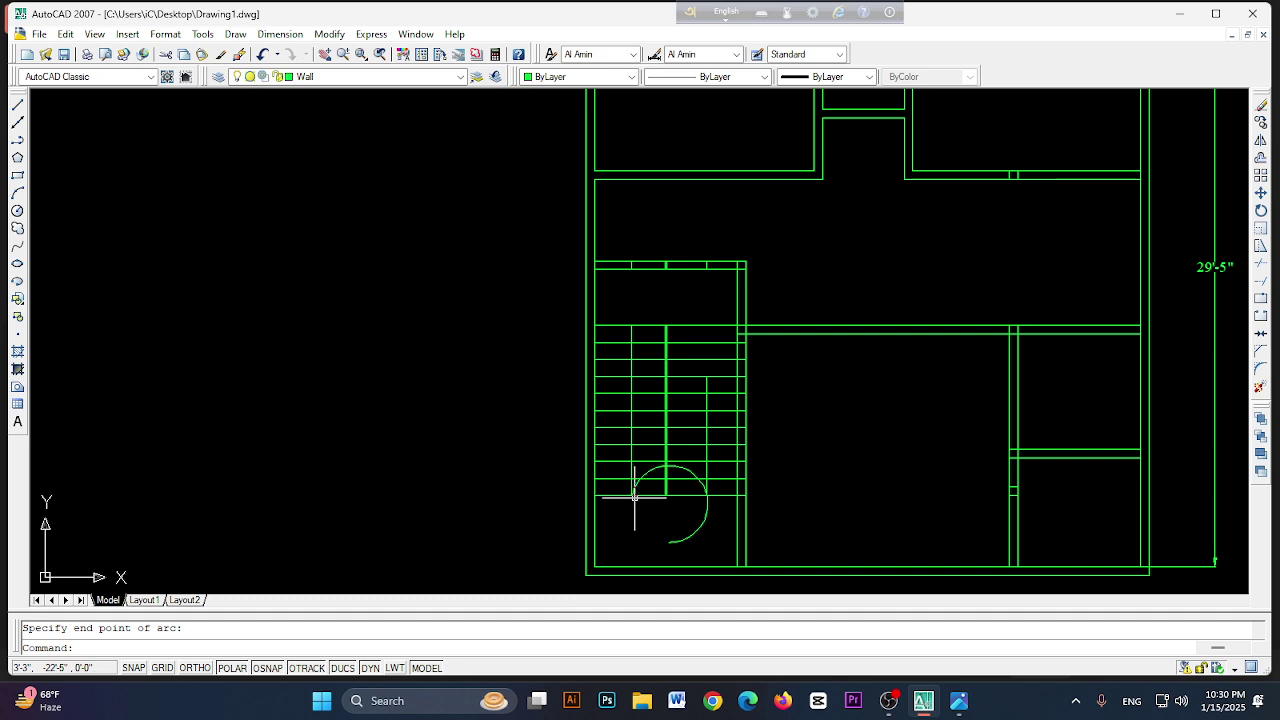
pyautogui.hotkey('ctrl', 'z')
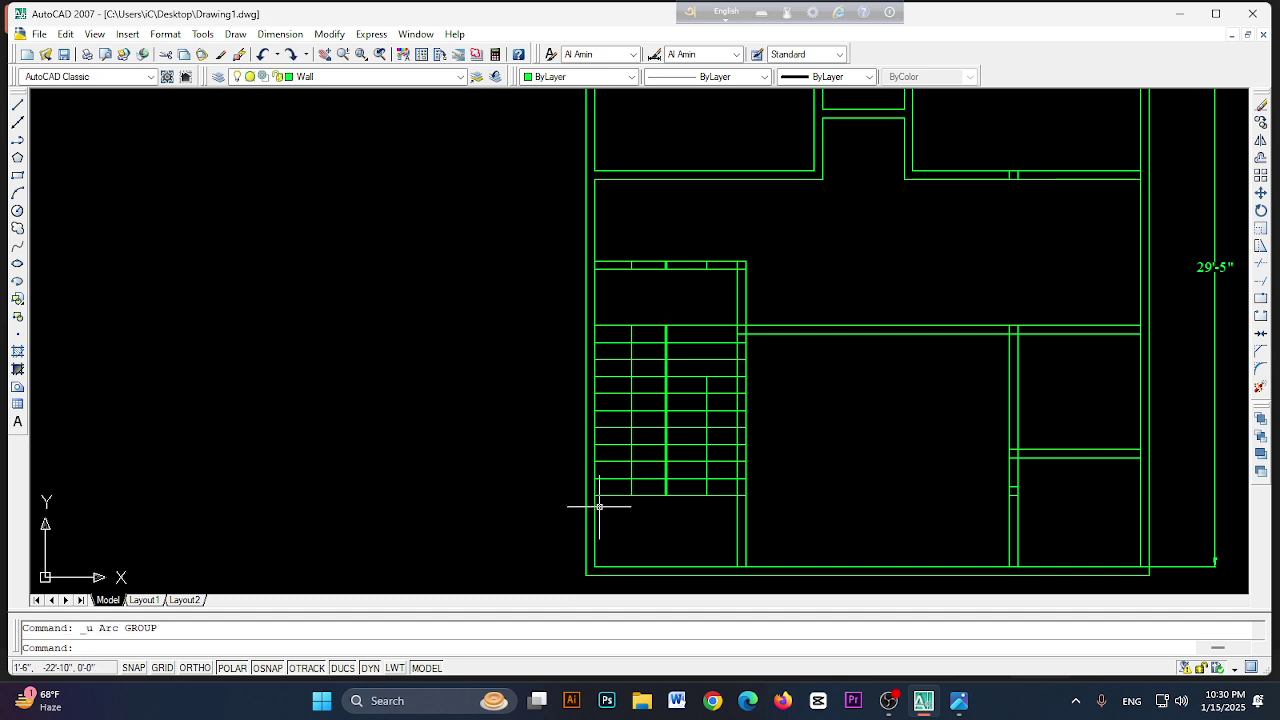
pyautogui.click(629, 491)
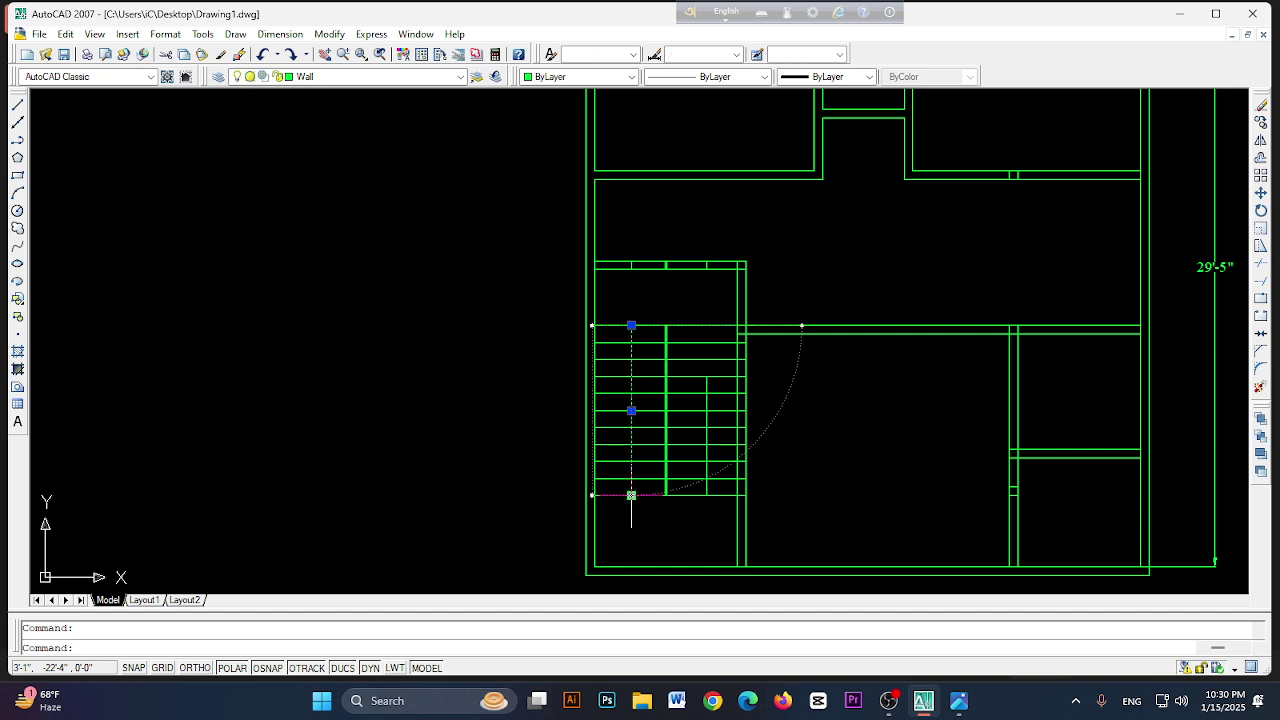
pyautogui.click(630, 538)
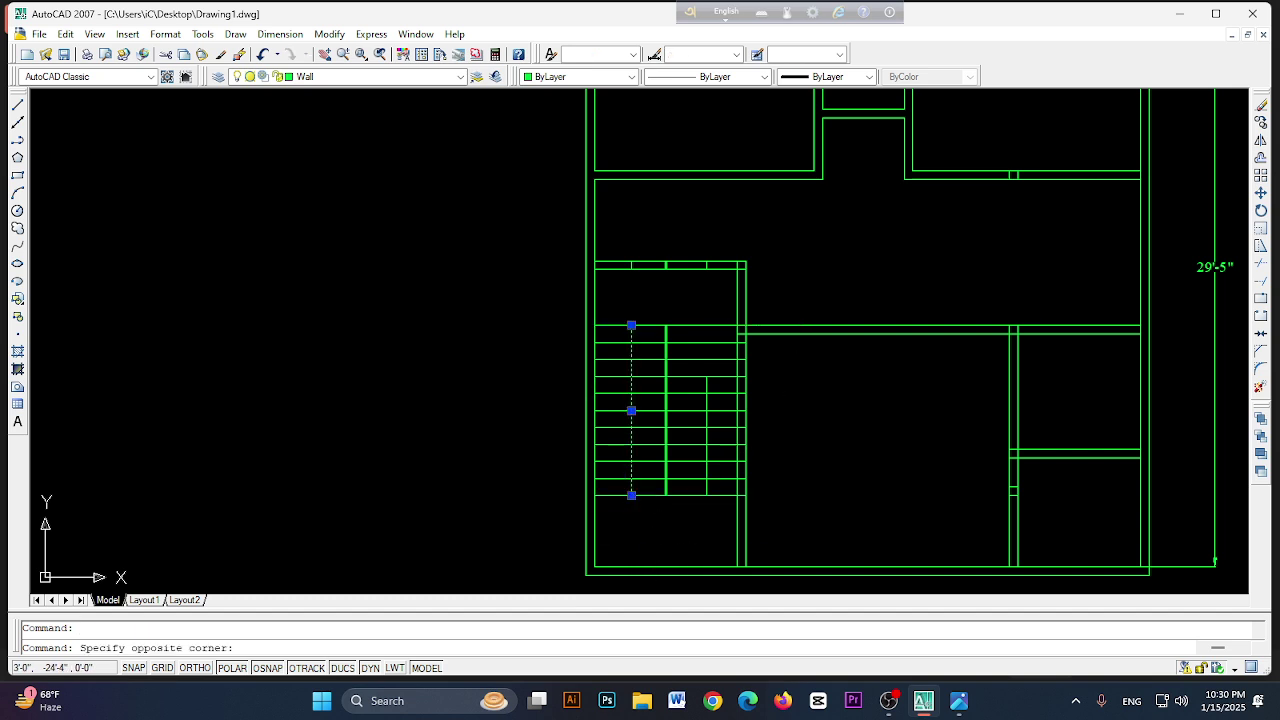
pyautogui.press('Escape')
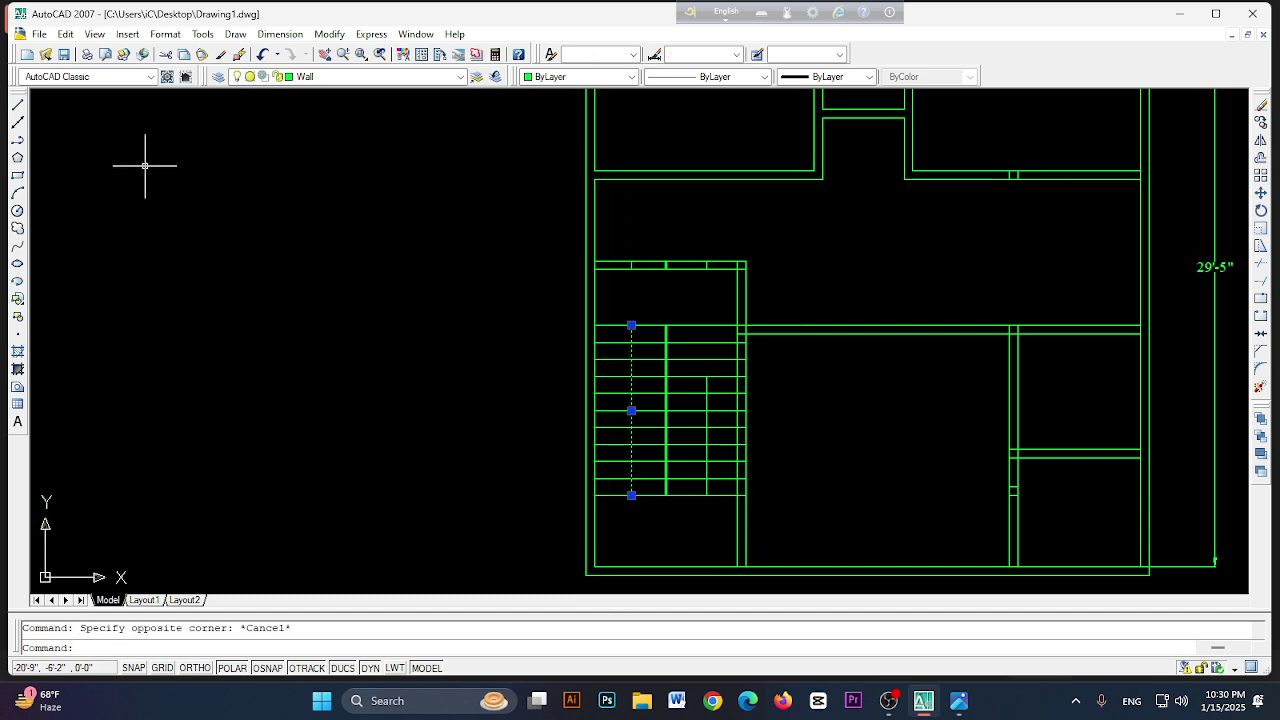
# - Draw a three-point arc from the right walking line's lower end through the landing to the left walking line's lower end
pyautogui.click(20, 196)
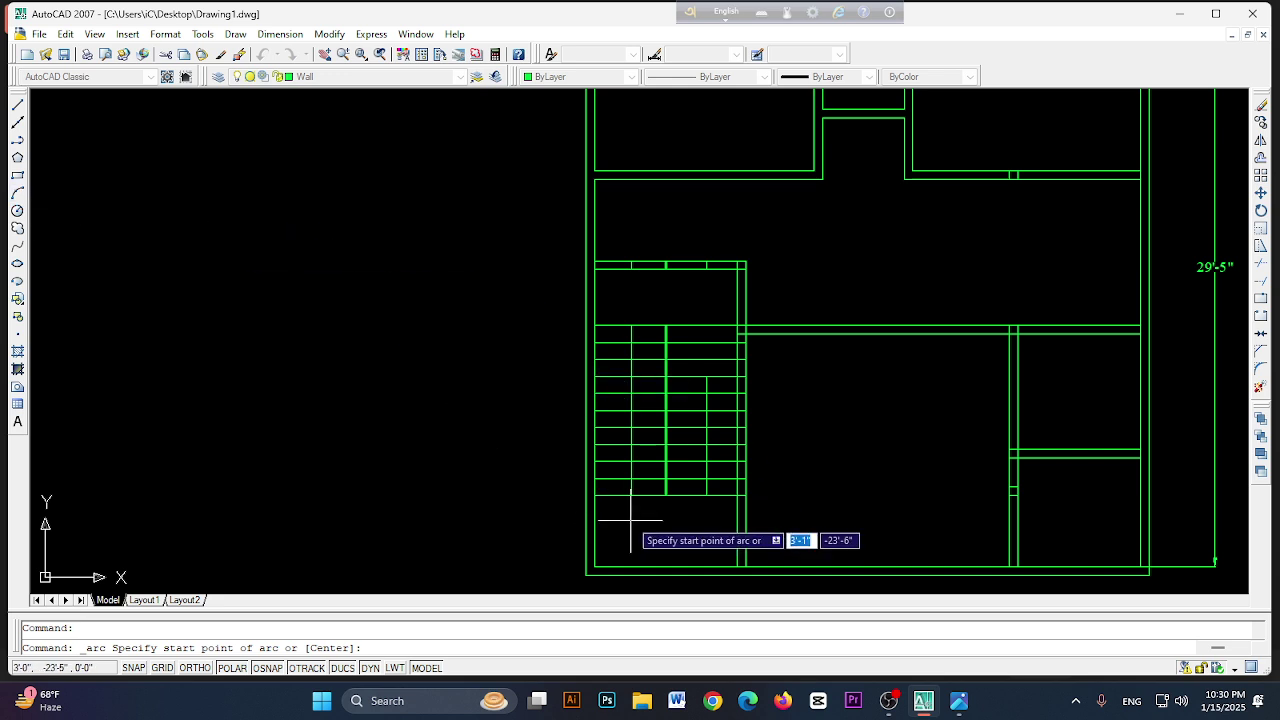
pyautogui.click(745, 495)
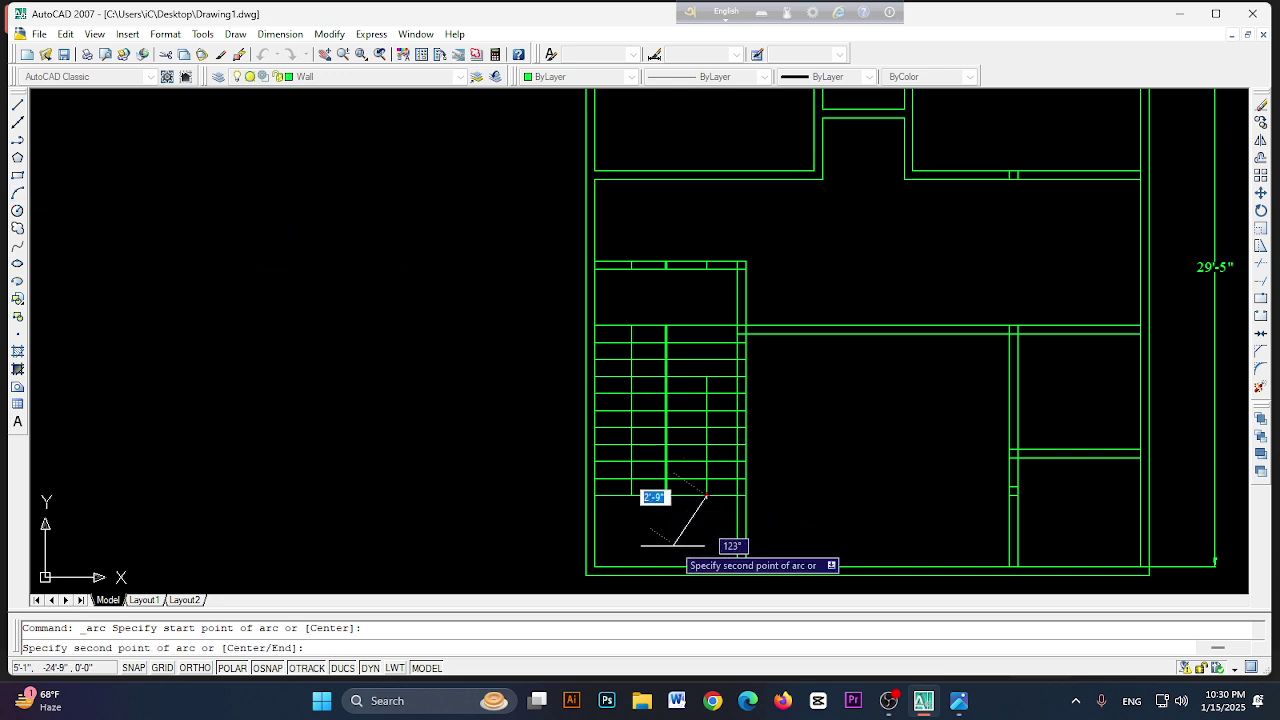
pyautogui.click(669, 547)
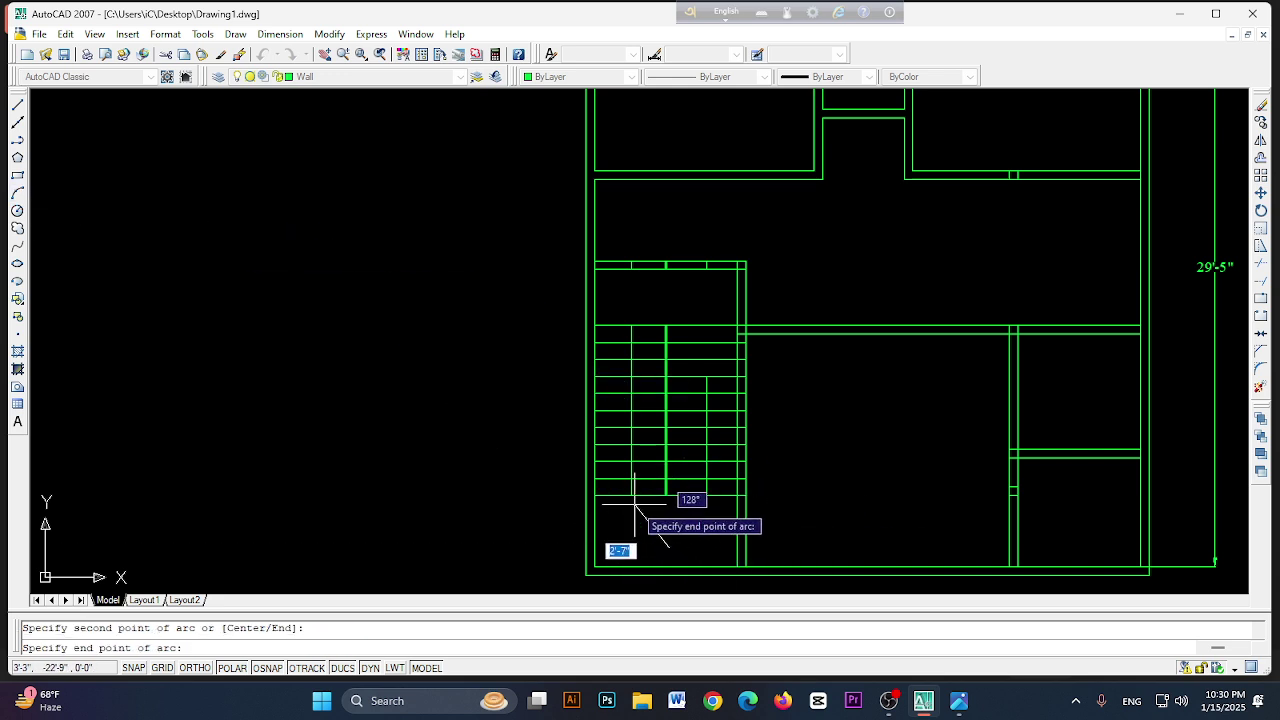
pyautogui.click(631, 495)
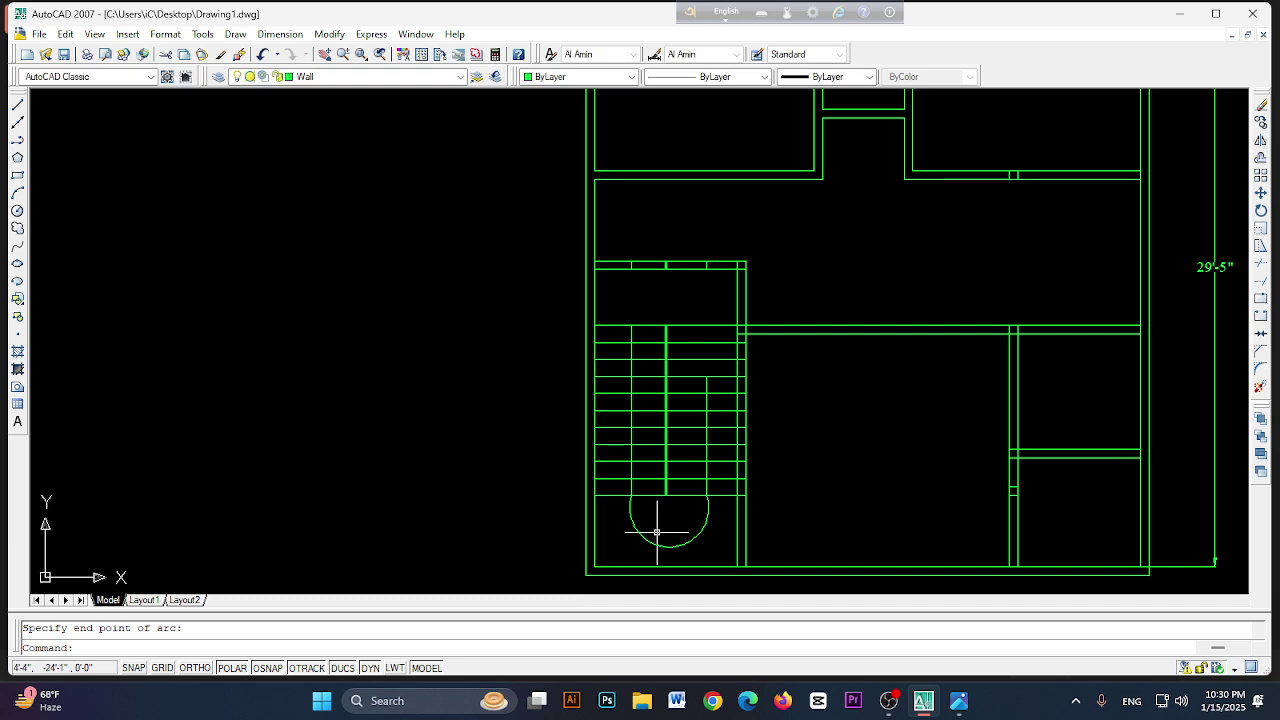
# - Check in the reference image how the walking lines join on the stair landing, and cancel the started line
pyautogui.click(18, 105)
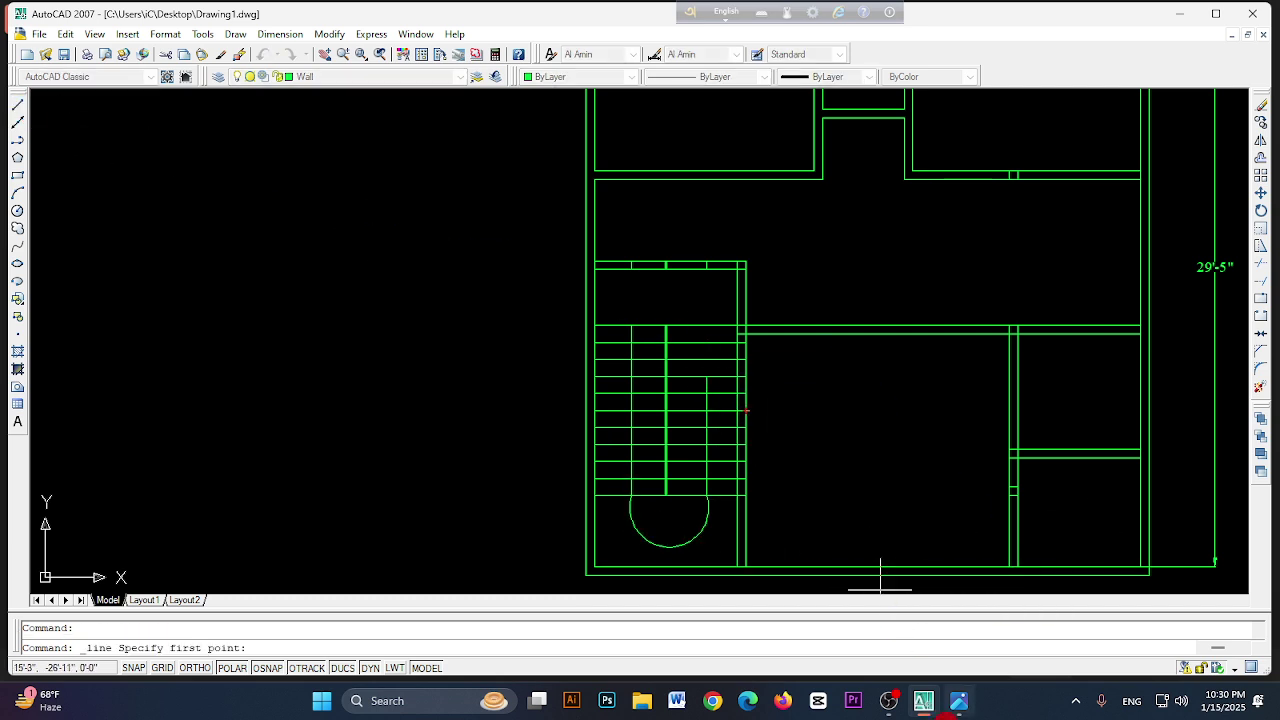
pyautogui.click(966, 705)
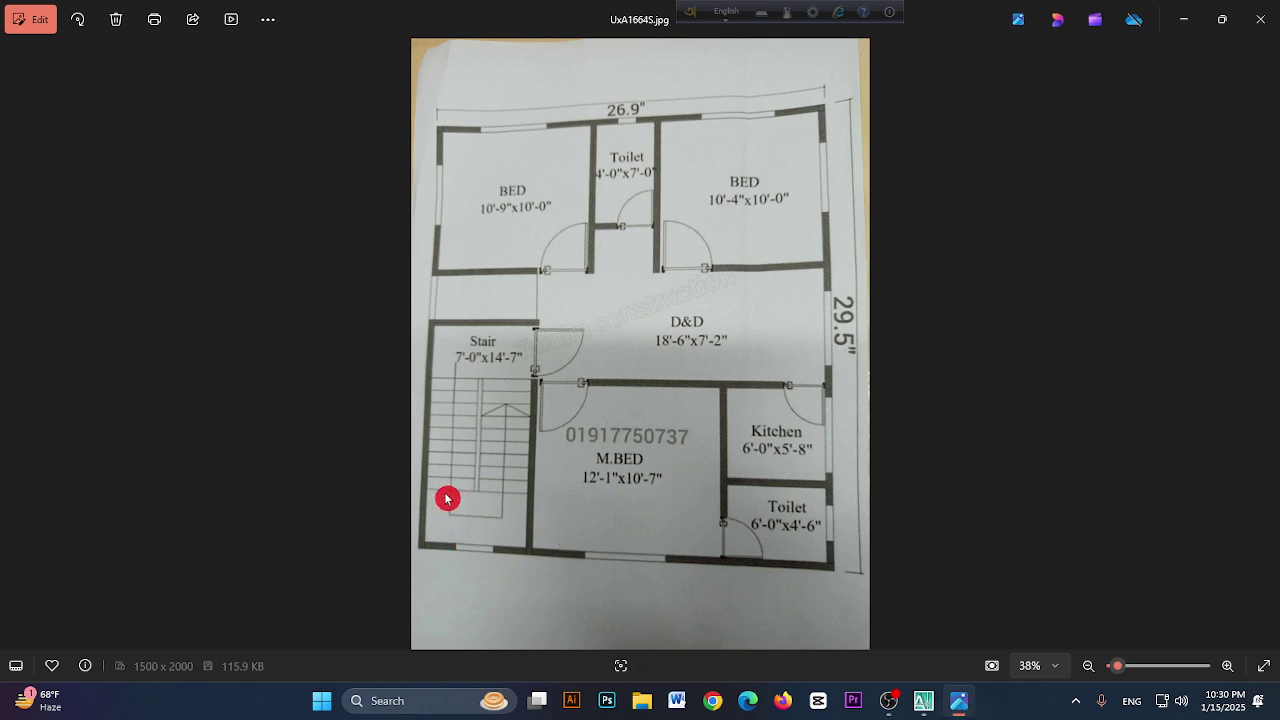
pyautogui.click(923, 700)
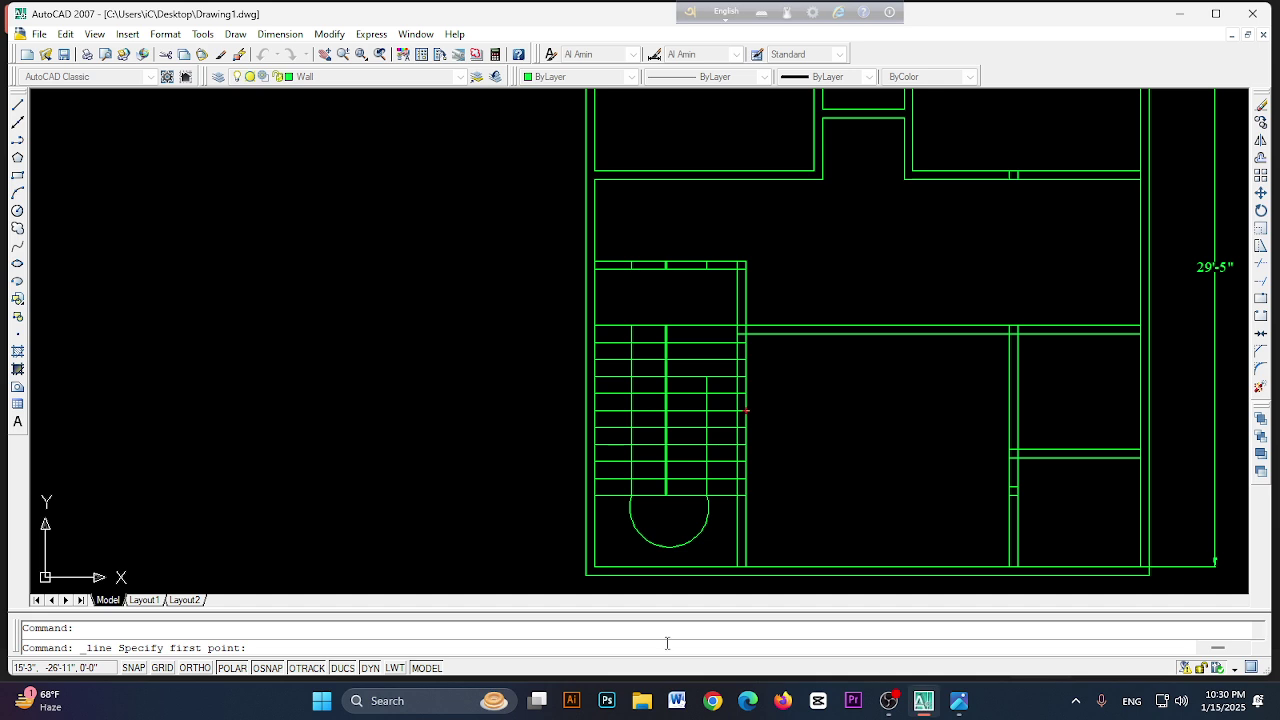
pyautogui.click(632, 540)
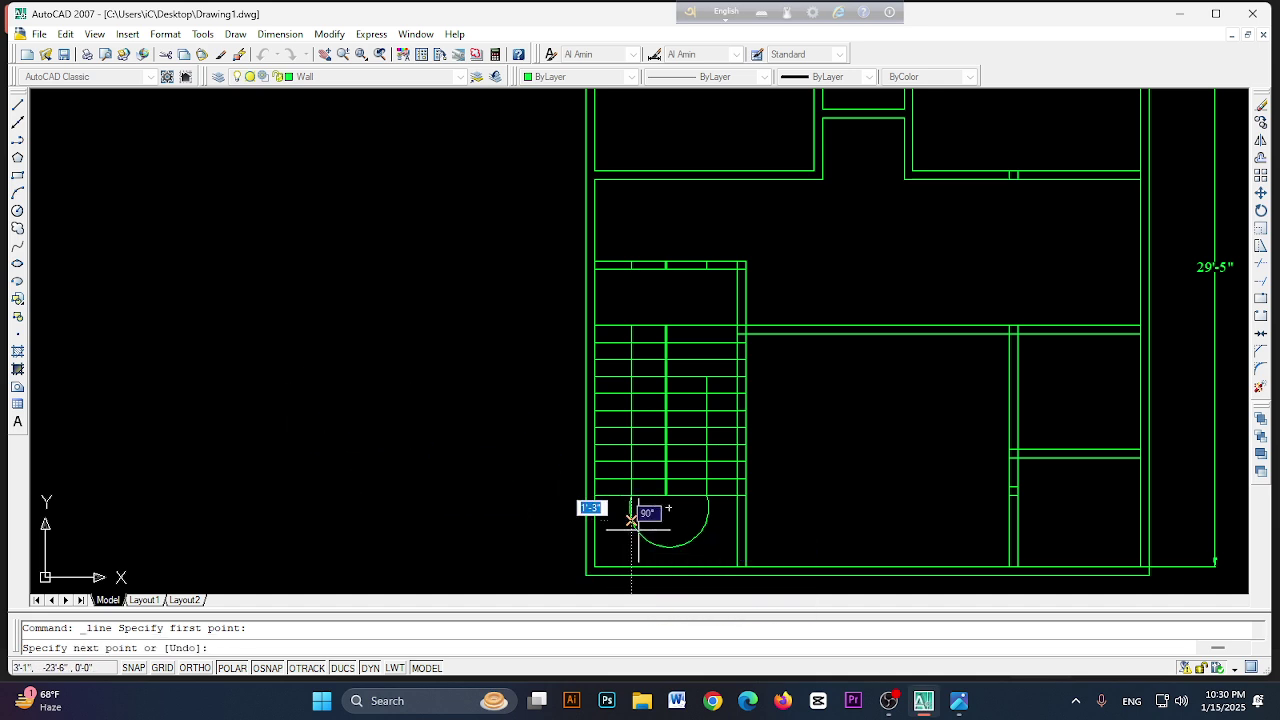
pyautogui.press('Escape')
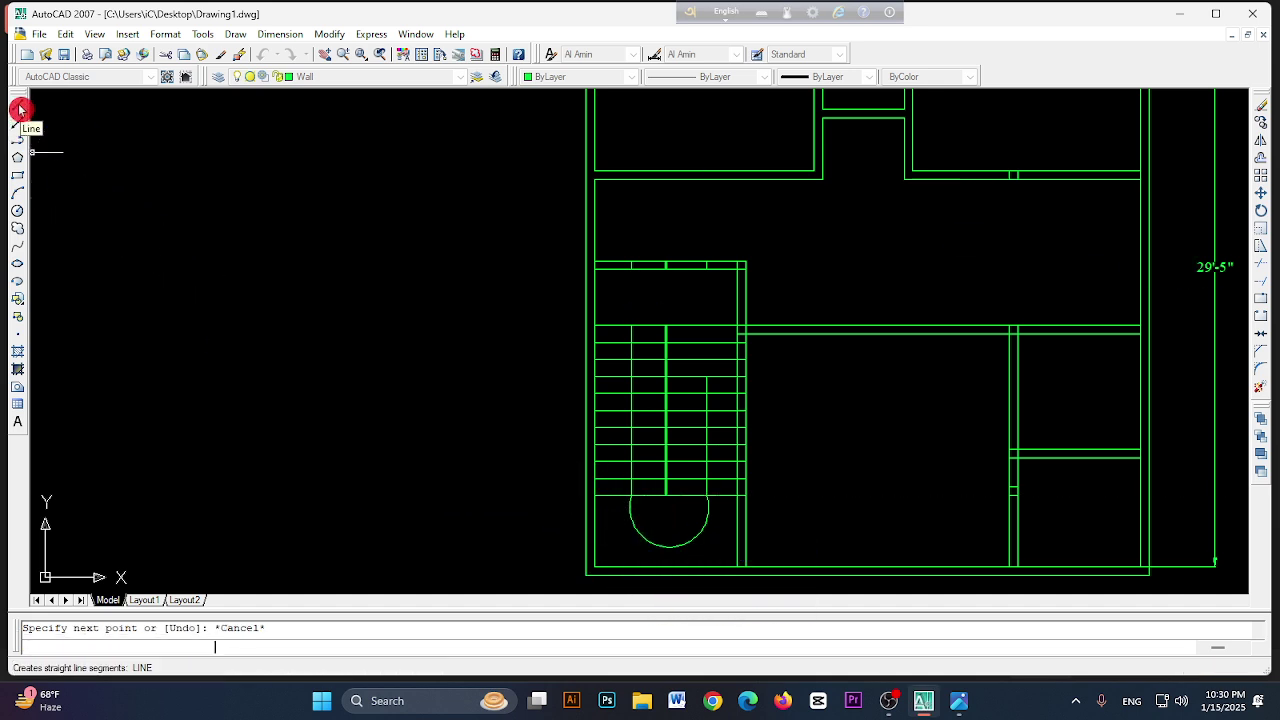
# - Erase the arc joining the two walking lines on the lower landing
pyautogui.click(655, 547)
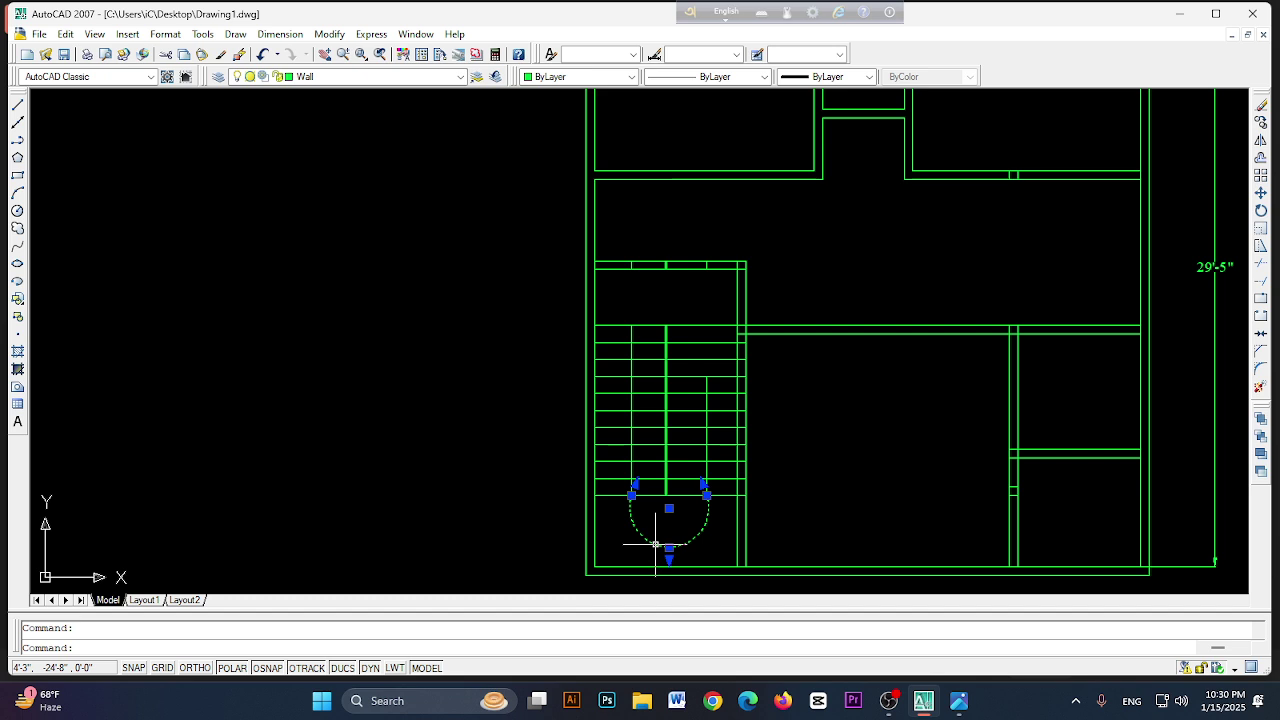
pyautogui.press('Delete')
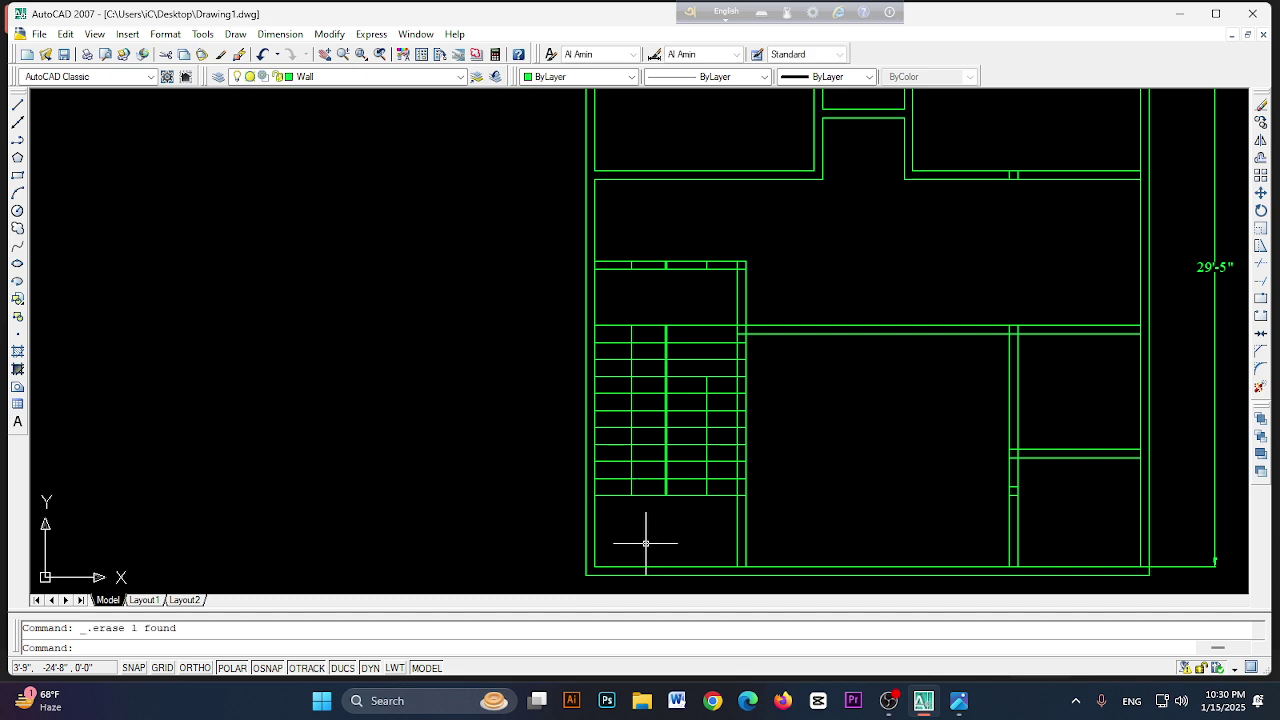
# - Try joining the walking lines with a three-segment rectangular line about 1'-8" deep into the landing, and undo it
pyautogui.click(17, 104)
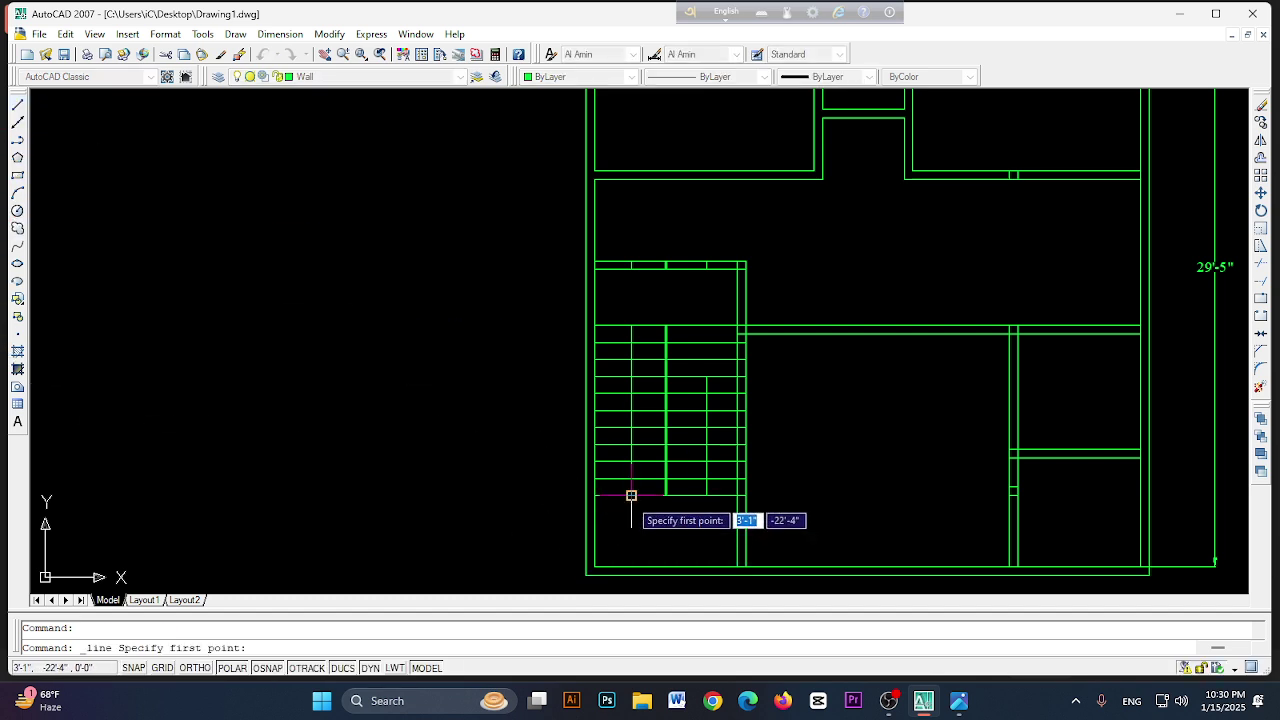
pyautogui.click(631, 495)
pyautogui.click(631, 531)
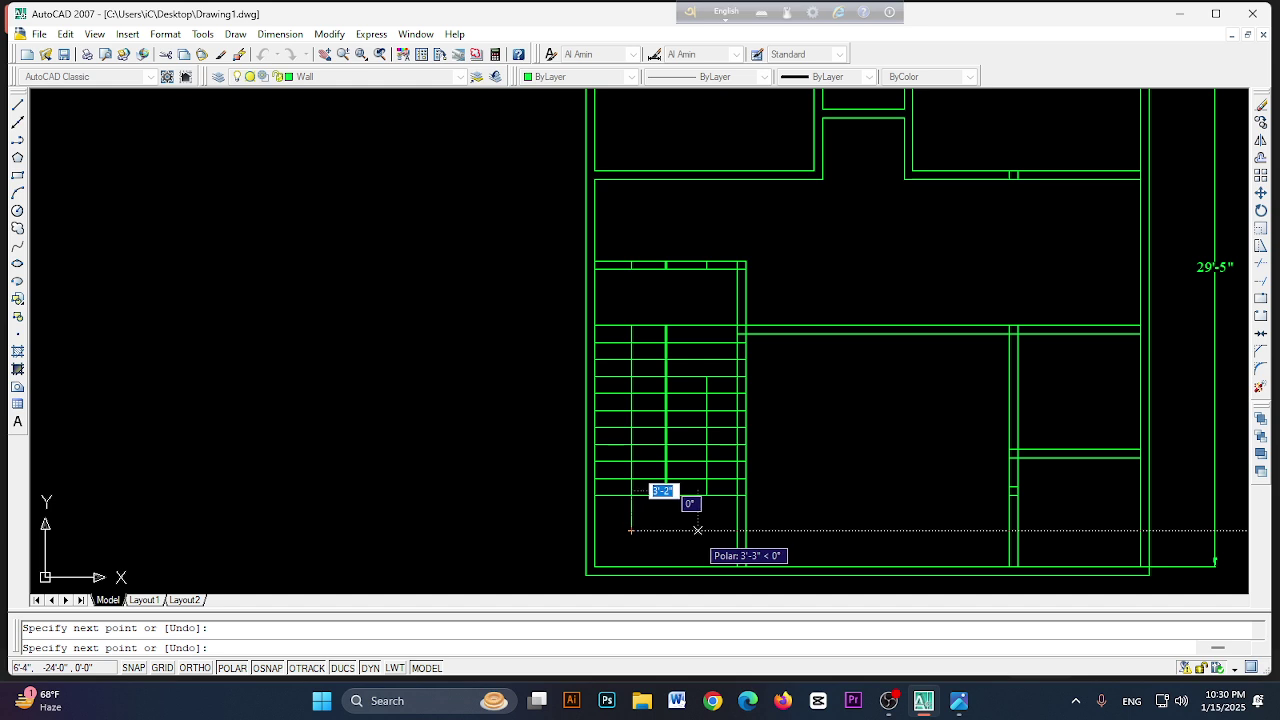
pyautogui.click(708, 530)
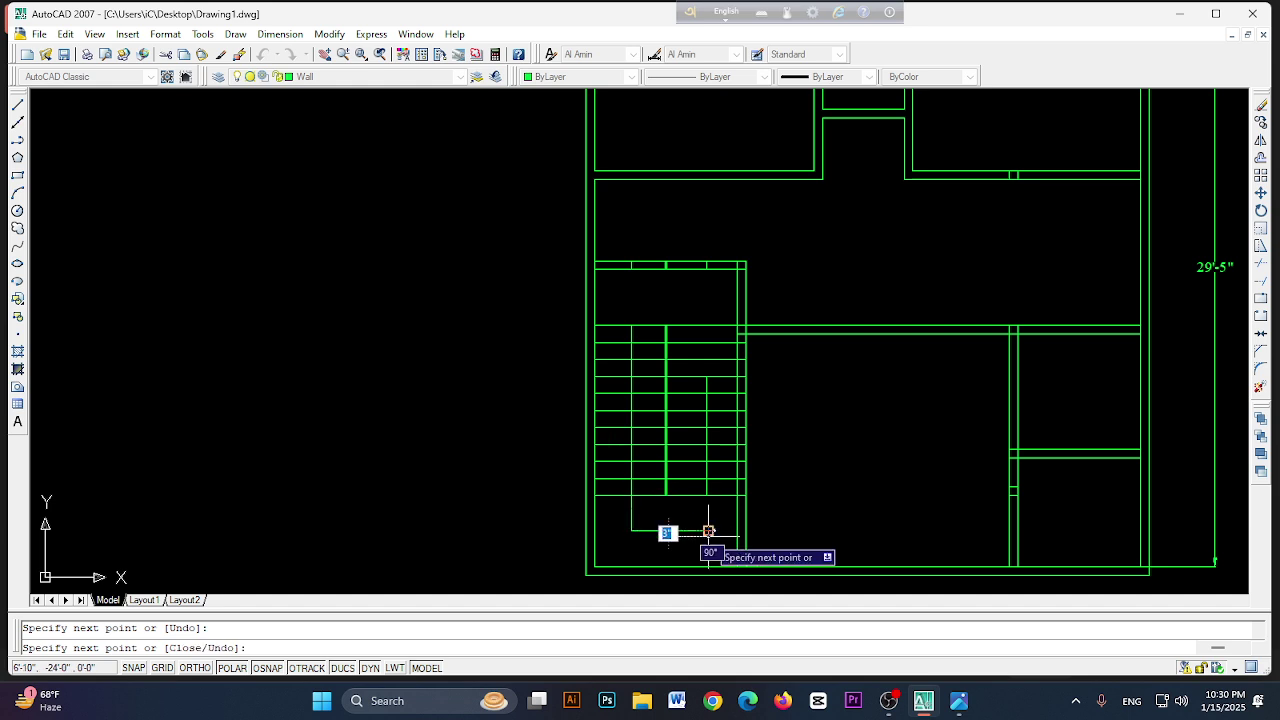
pyautogui.click(707, 495)
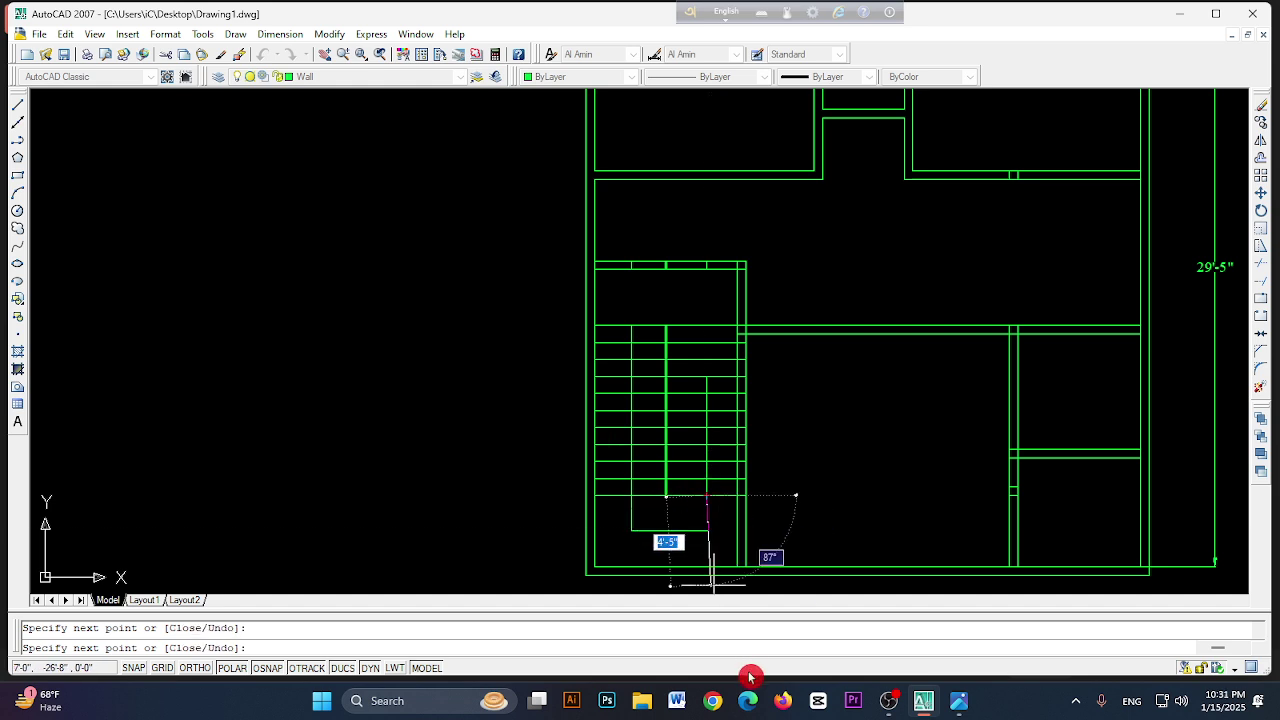
pyautogui.press('Escape')
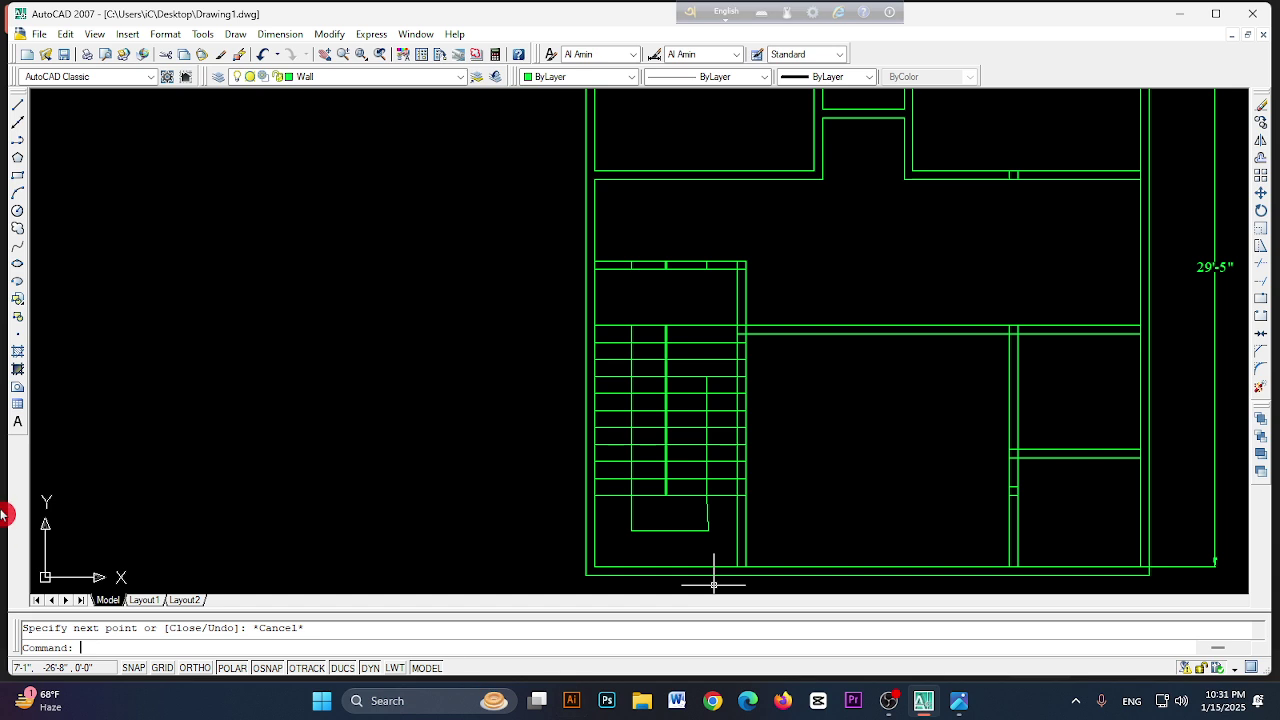
pyautogui.hotkey('ctrl', 'z')
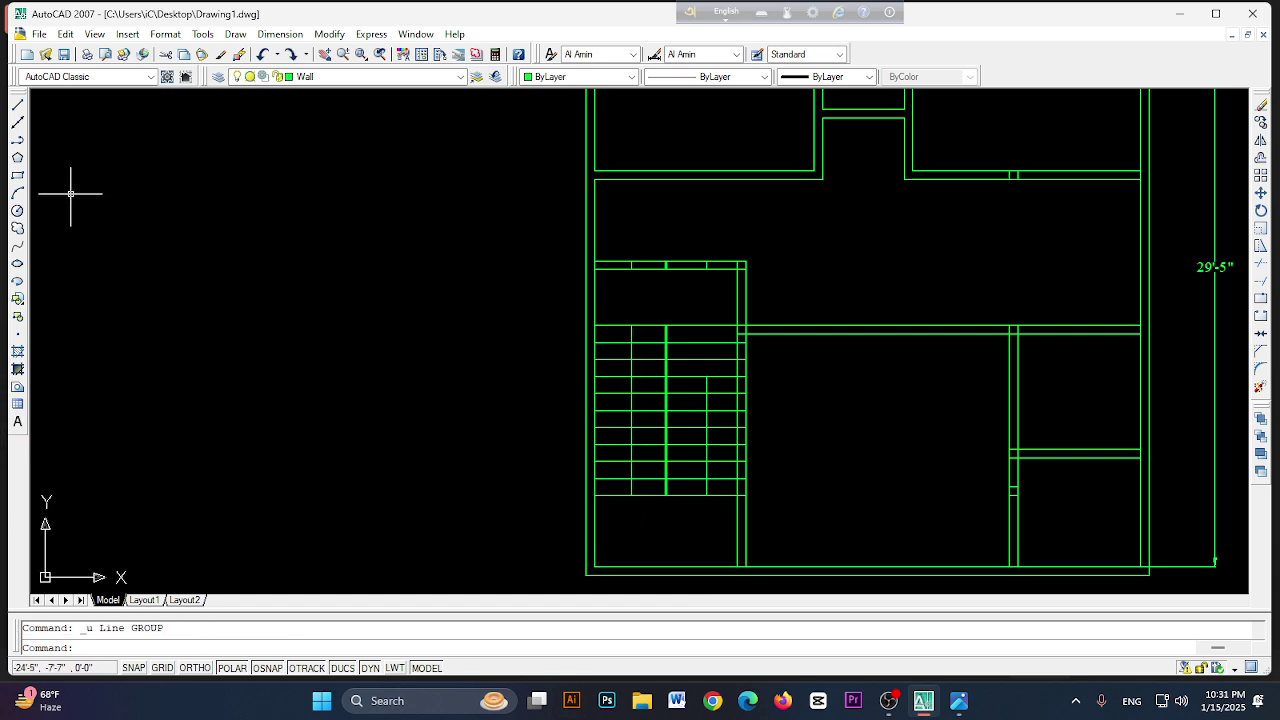
# - Draw a vertical line segment about 1'-5" long from the left walking line's lower end down into the landing
pyautogui.click(25, 106)
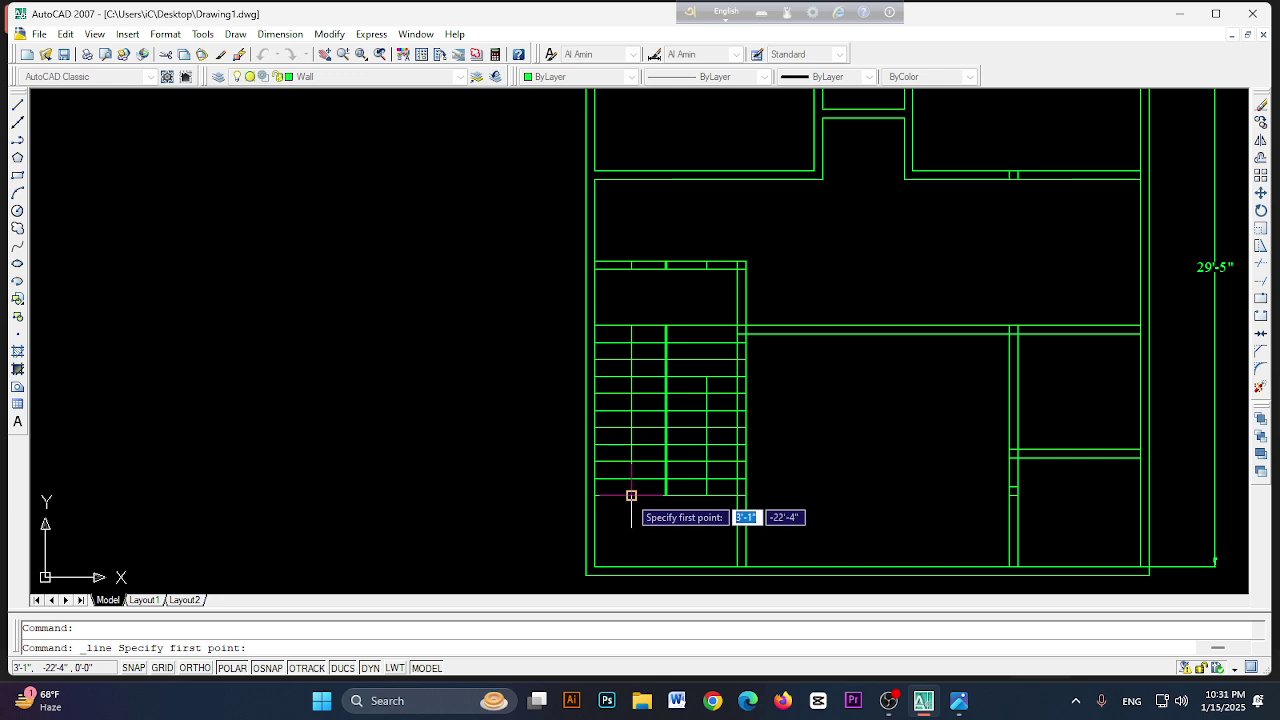
pyautogui.click(631, 495)
pyautogui.click(631, 523)
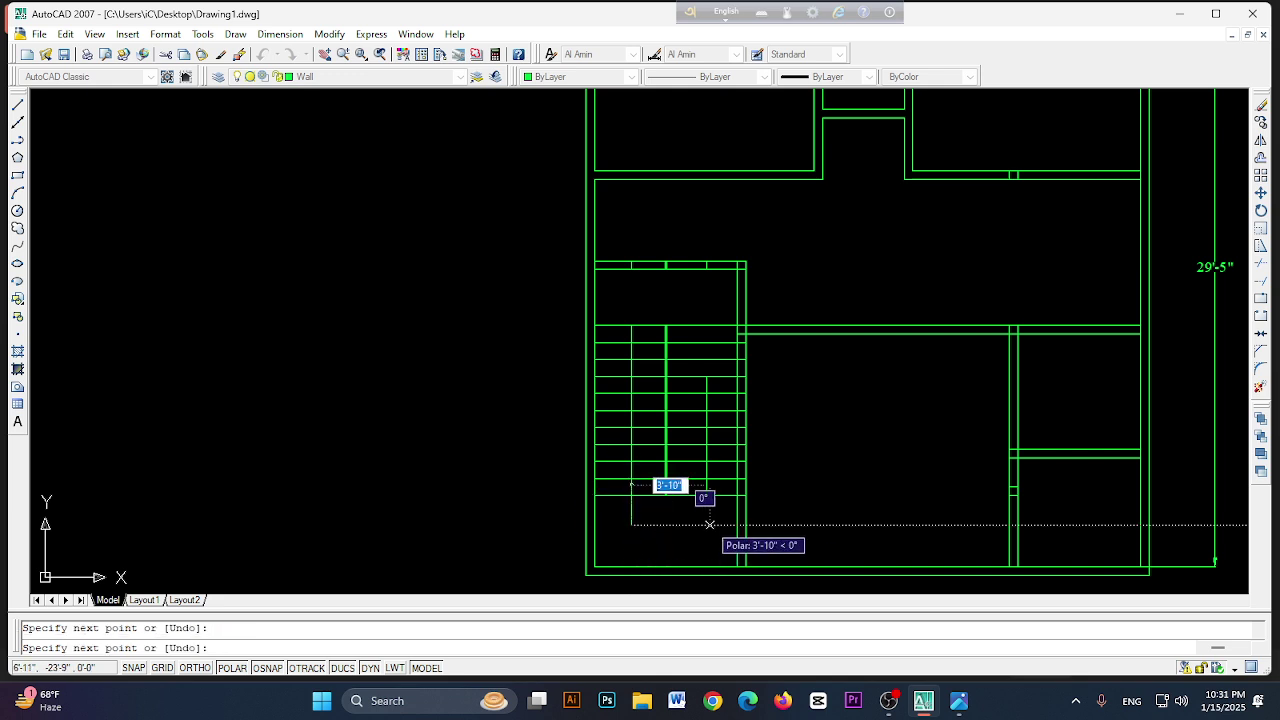
# - Try a horizontal segment of about 3'-10" and a closing segment up to the right walking line, and undo both
pyautogui.click(709, 523)
pyautogui.click(707, 495)
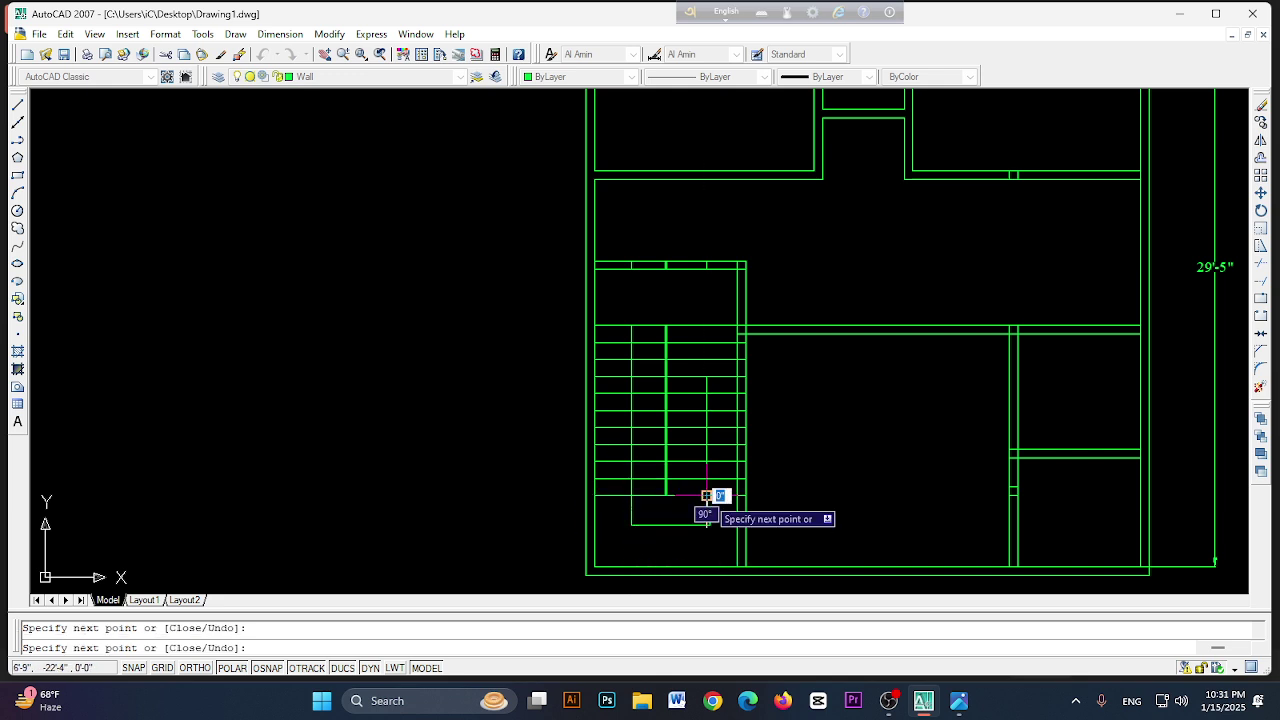
pyautogui.hotkey('ctrl', 'z')
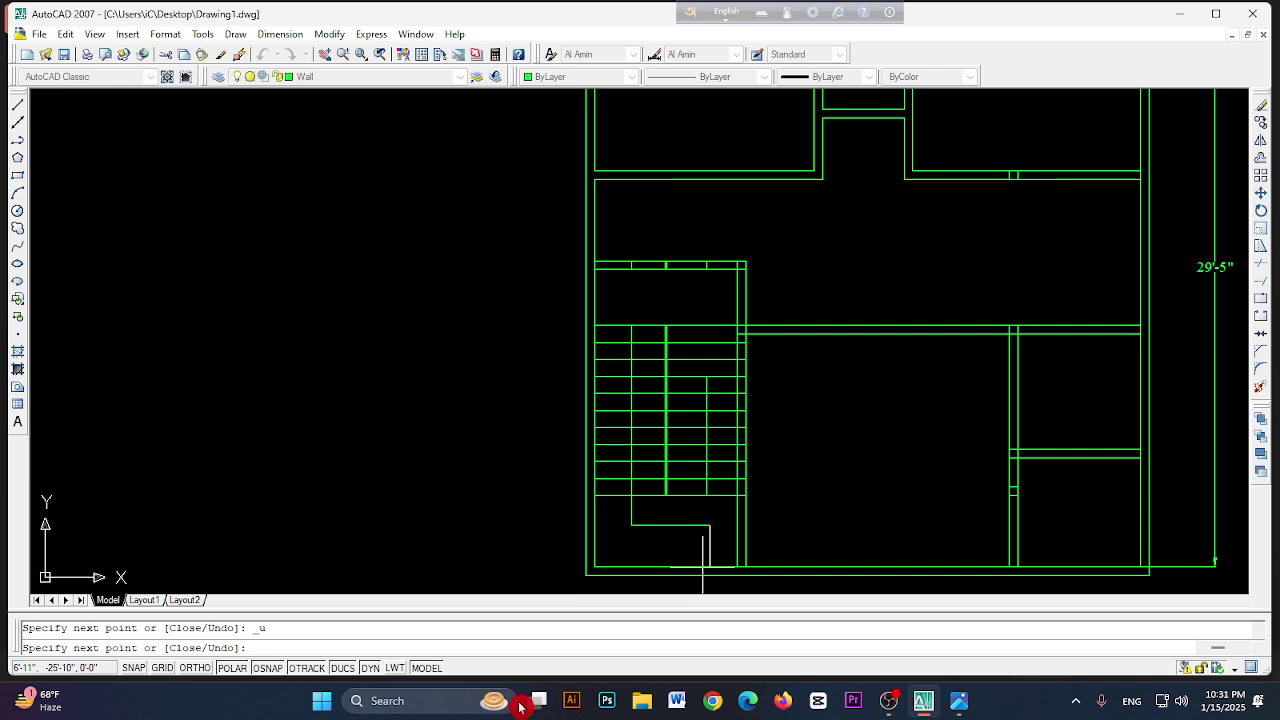
pyautogui.hotkey('ctrl', 'z')
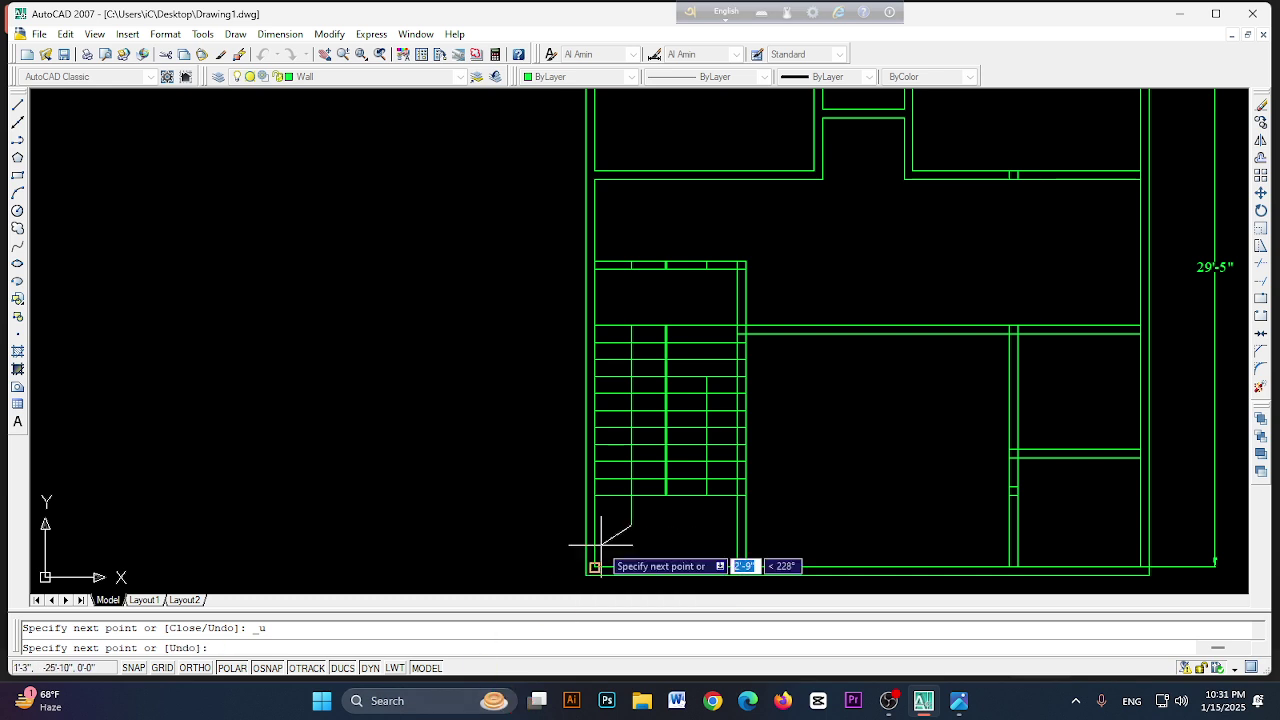
# - Continue the line about 3'-8" across the landing to align with the right walking line, and vertically up to its lower end
pyautogui.click(707, 524)
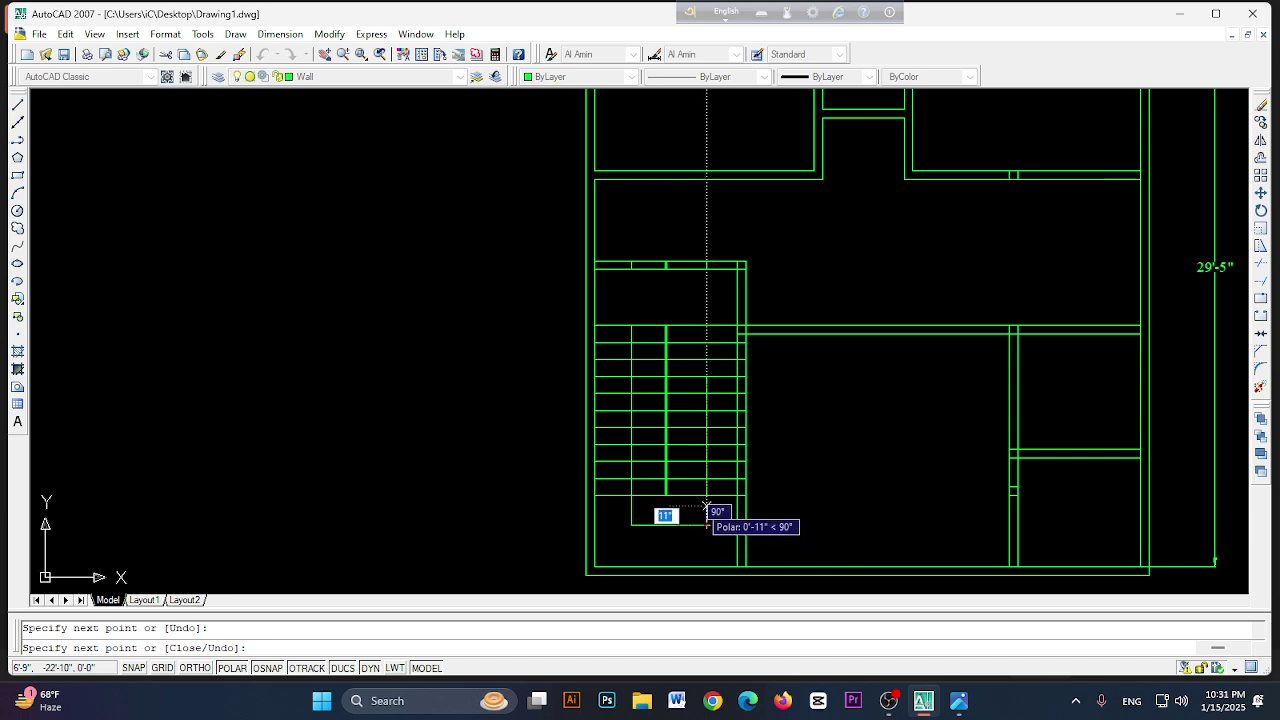
pyautogui.click(707, 495)
pyautogui.click(45, 700)
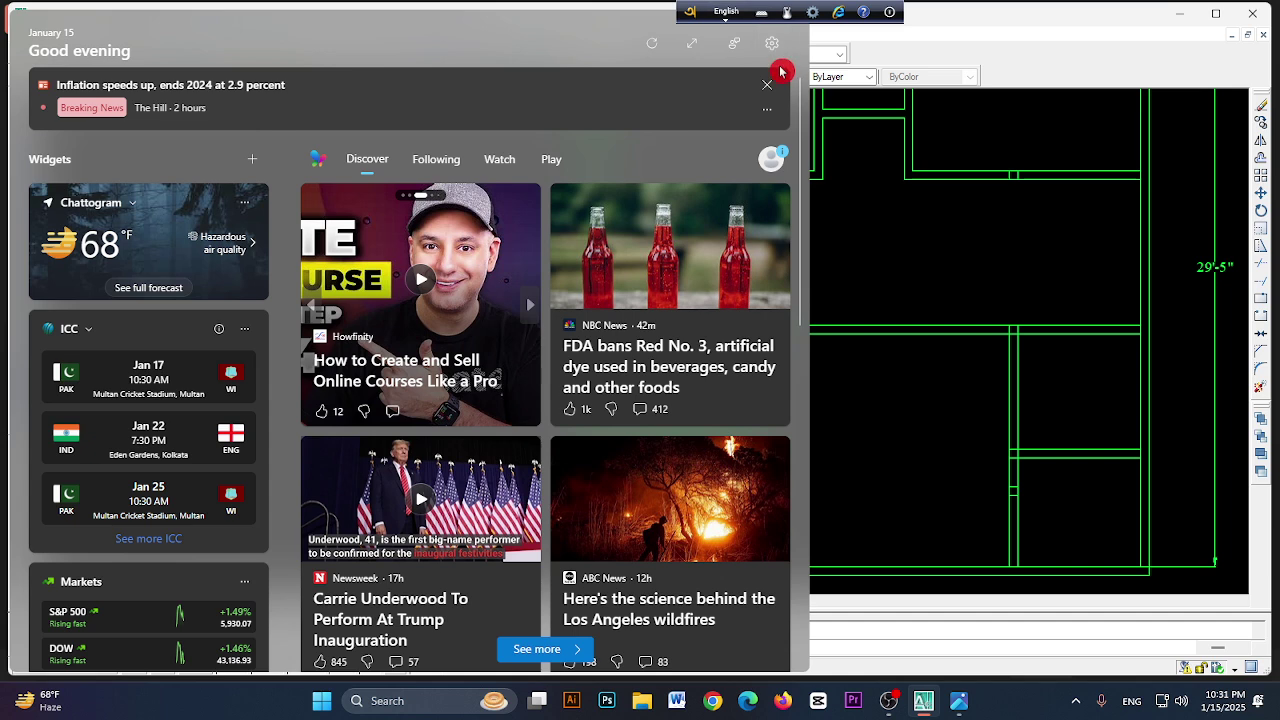
pyautogui.moveTo(700, 14); pyautogui.dragTo(872, 16)
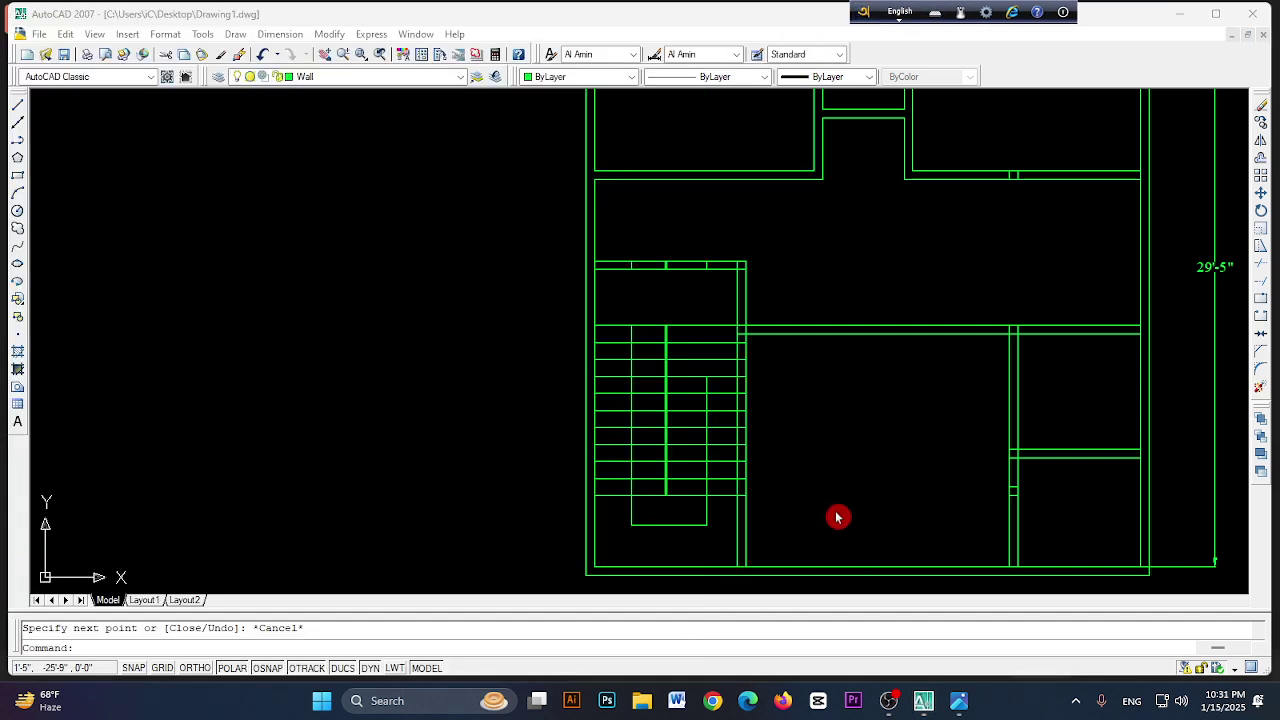
pyautogui.scroll(2, 835, 513)
pyautogui.scroll(-3, 835, 513)
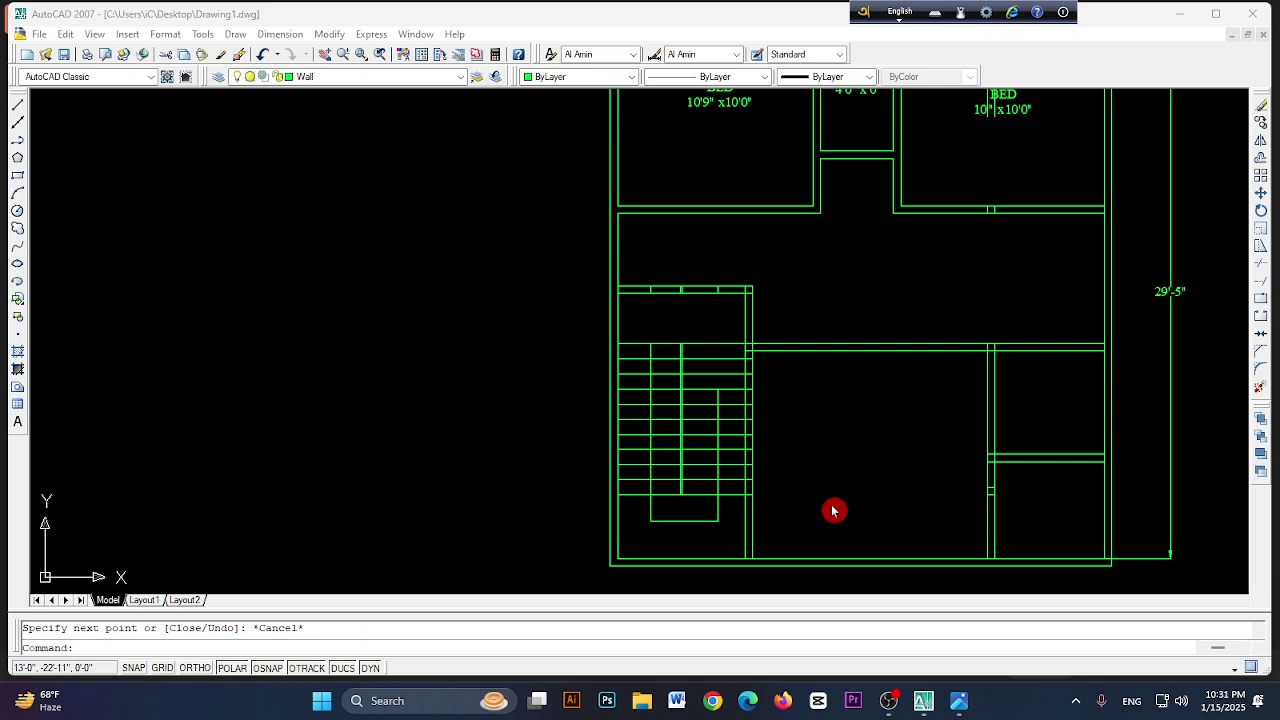
pyautogui.scroll(-1, 833, 504)
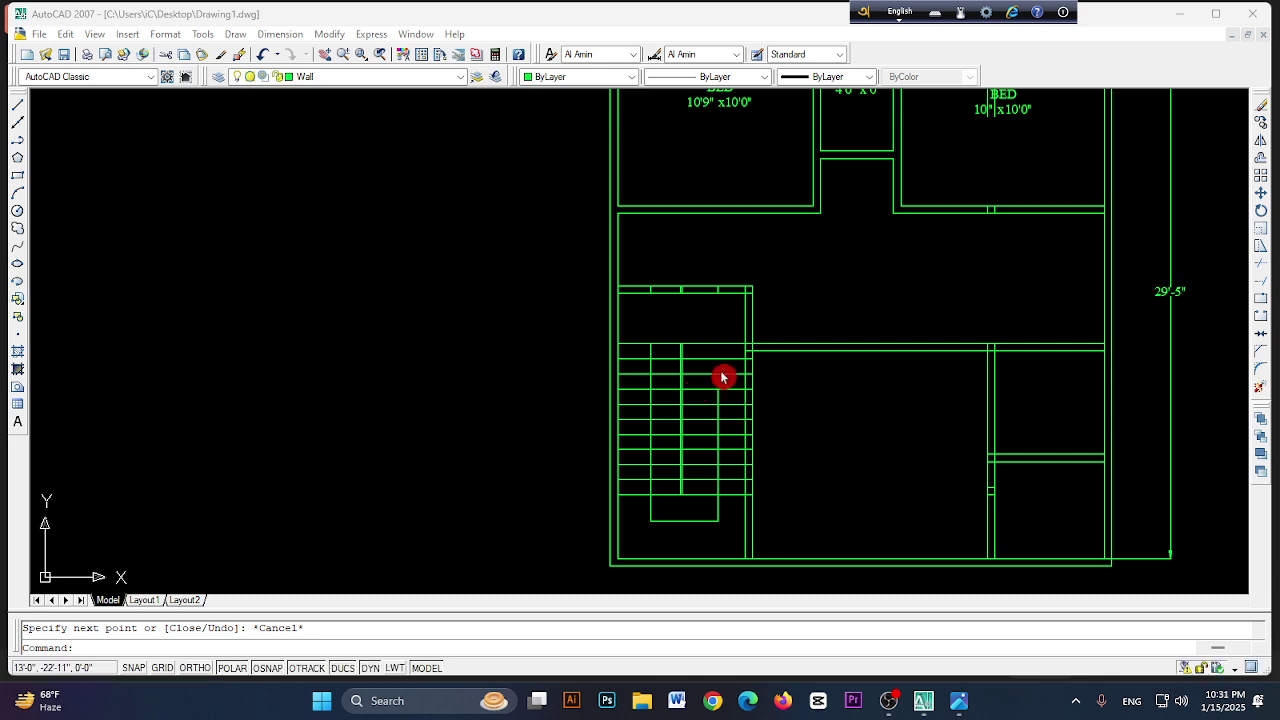
pyautogui.click(961, 703)
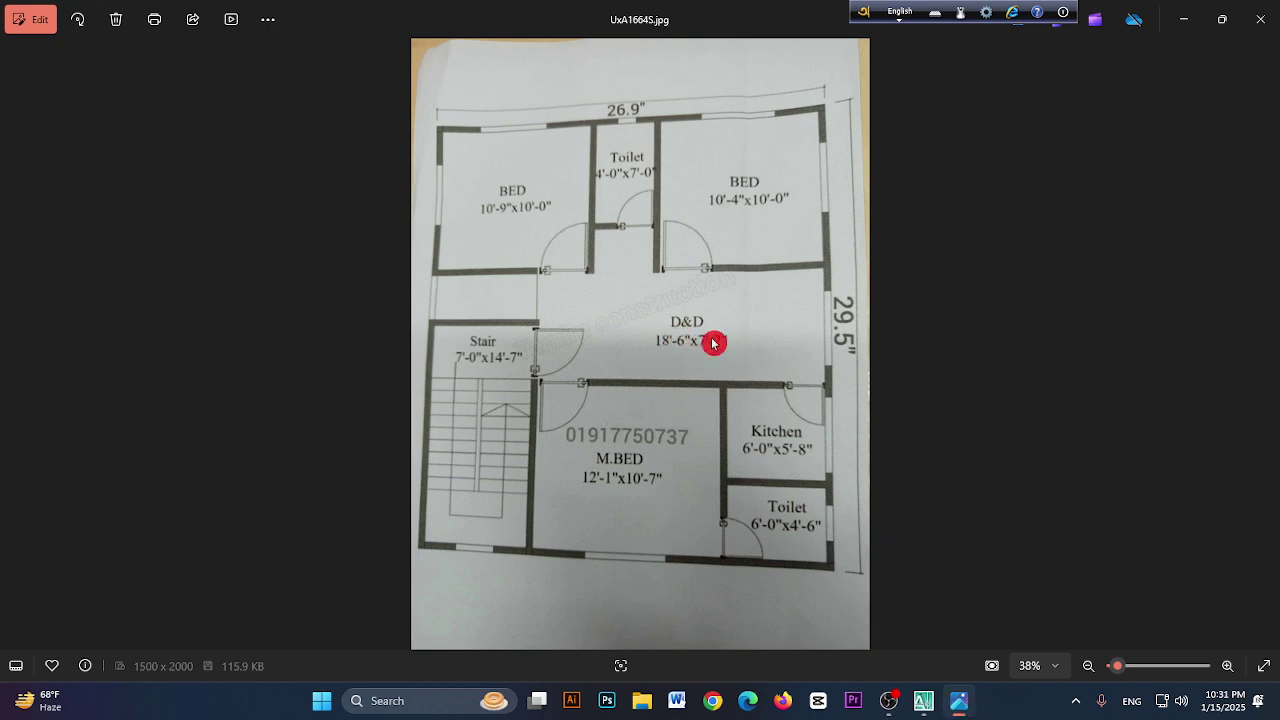
pyautogui.click(888, 704)
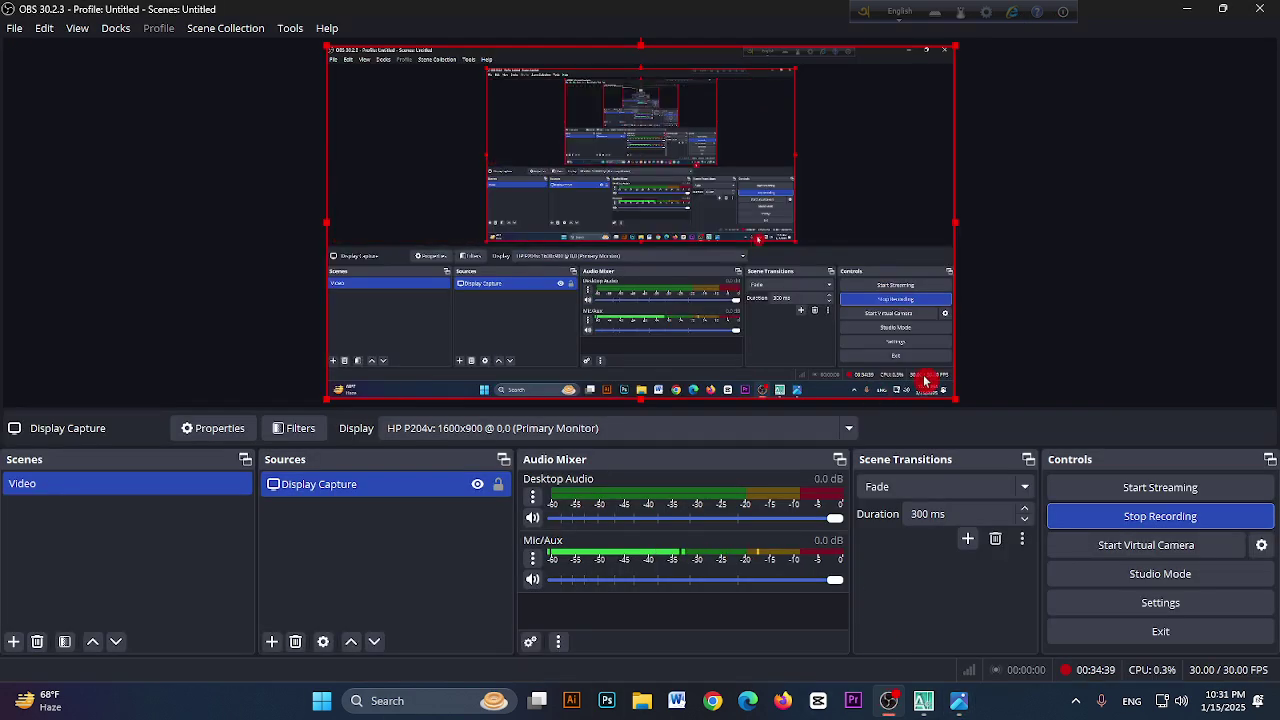